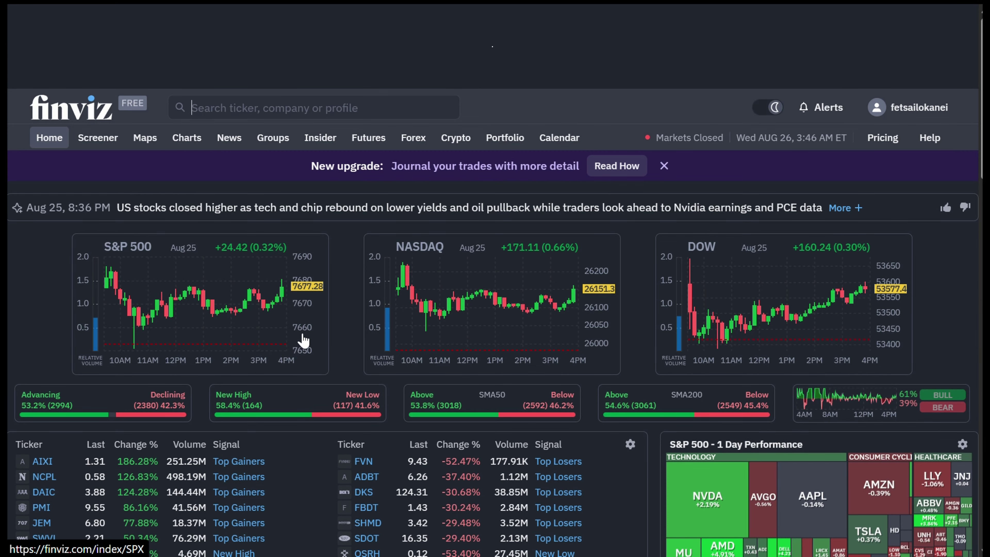
Open the stock screener and filter the stocks by country to USA
left_click(94, 150)
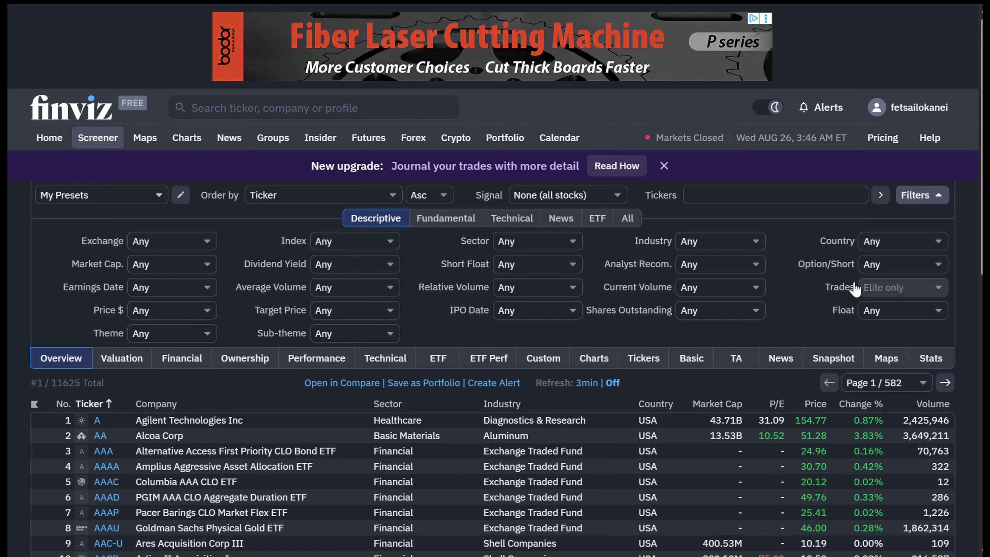
left_click(898, 246)
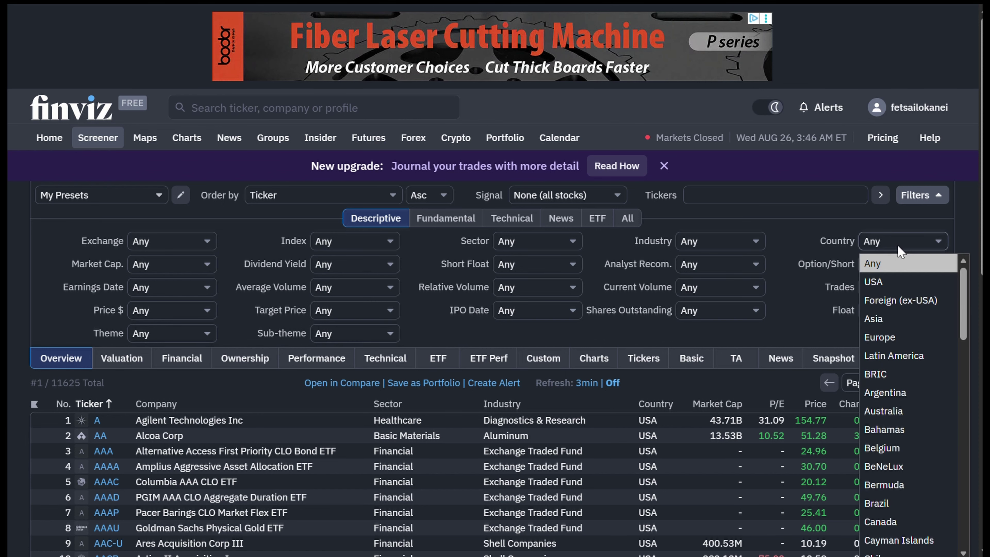
left_click(890, 282)
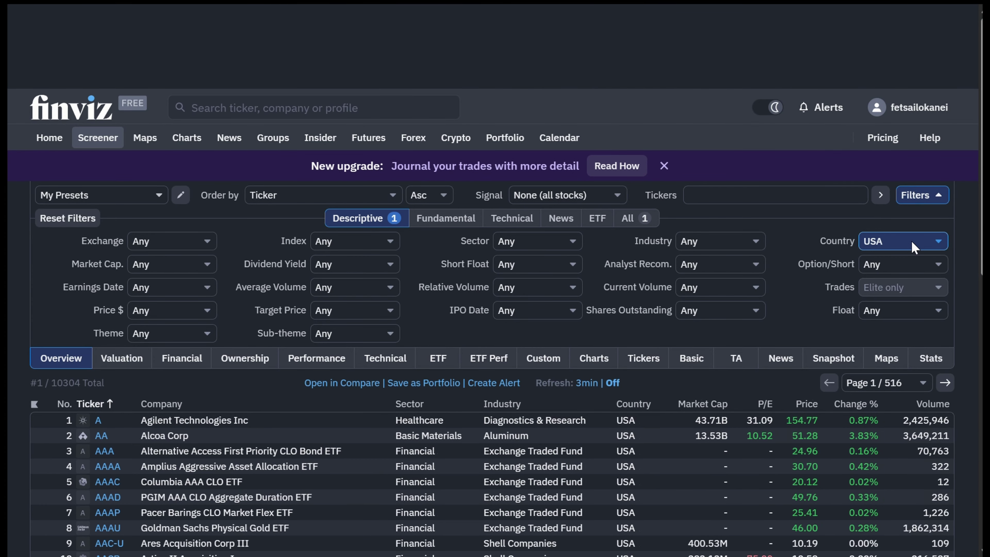
left_click(915, 247)
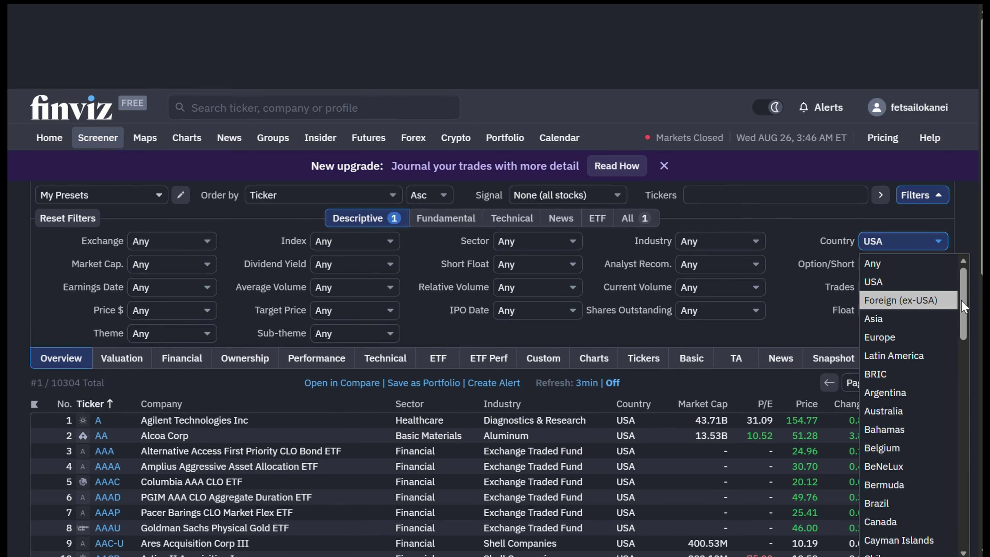
left_click_drag(967, 307, 966, 540)
scroll(950, 414, "up", 10)
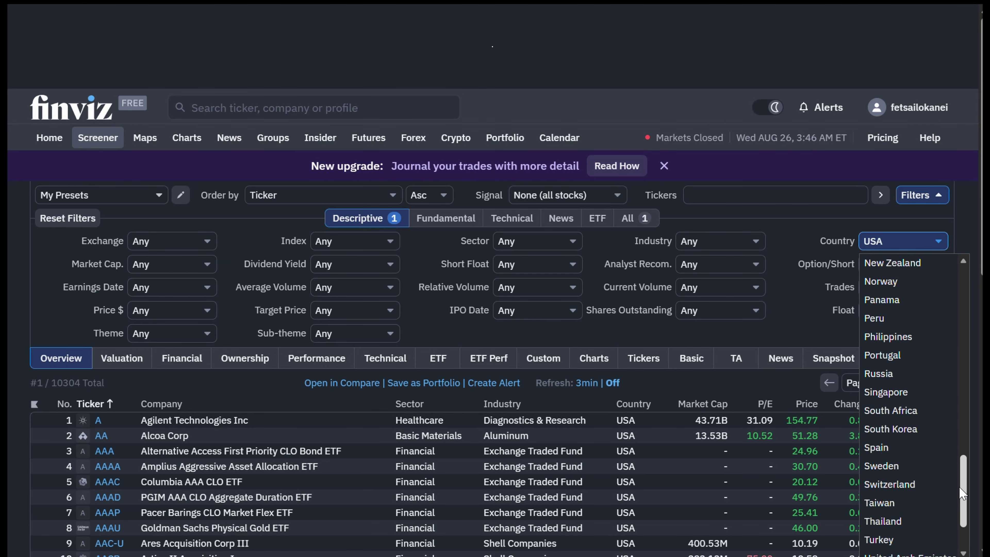
scroll(950, 429, "down", 8)
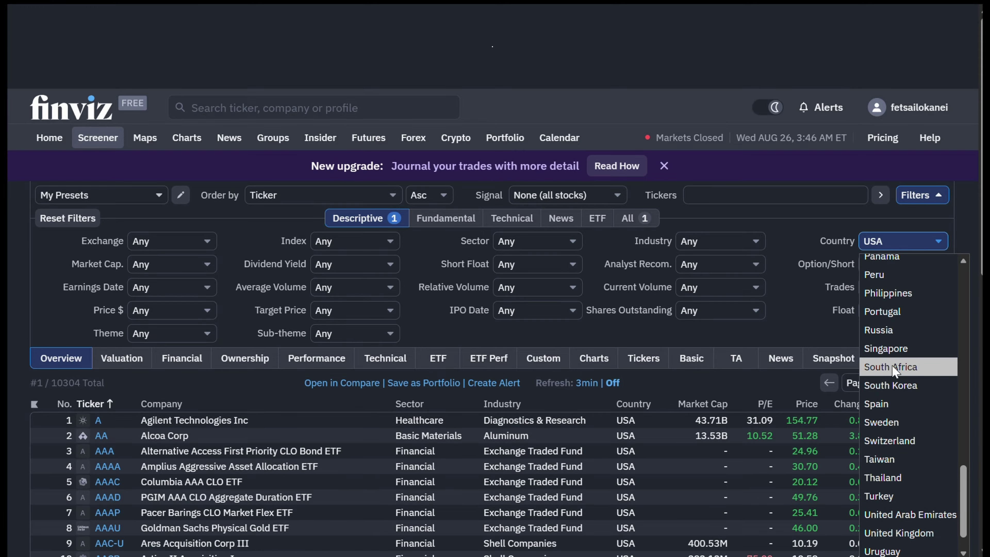
left_click(807, 330)
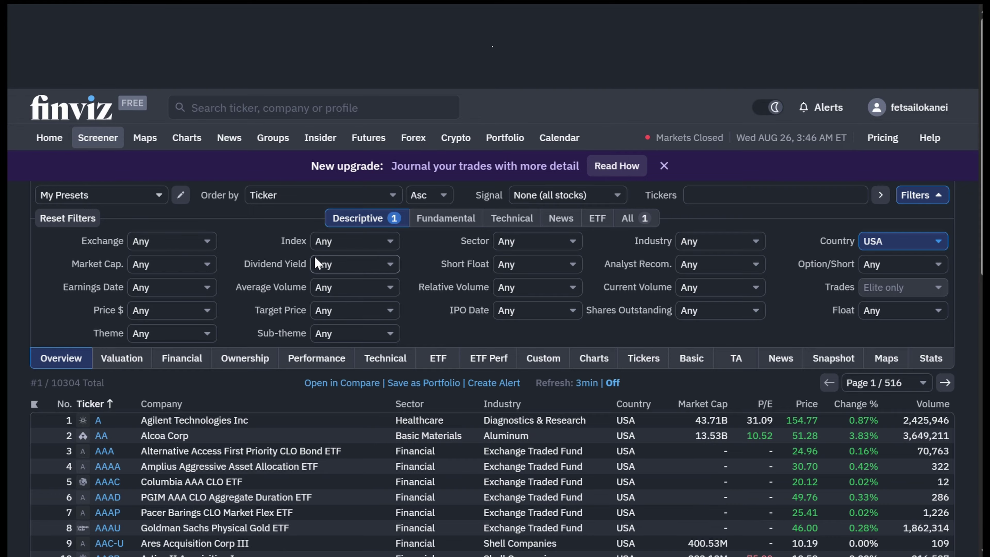
In the fundamental filters, set P/E to Low (<15) and Current Ratio to Over 1.5
left_click(441, 220)
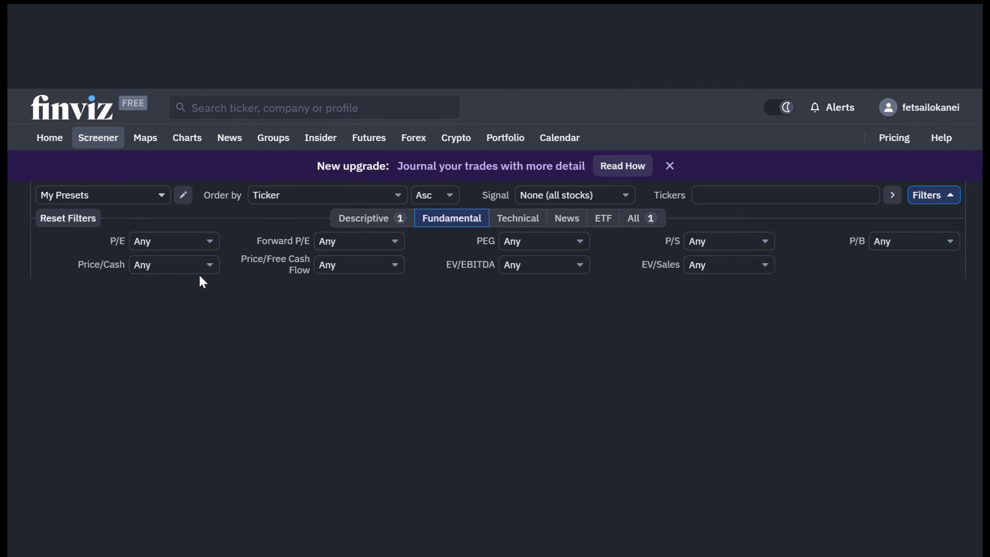
left_click(189, 246)
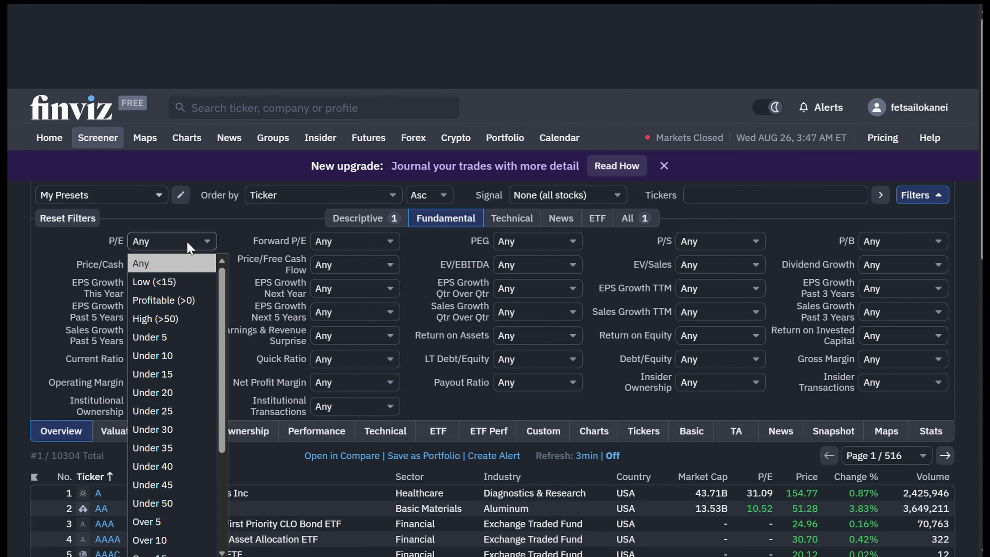
left_click(167, 287)
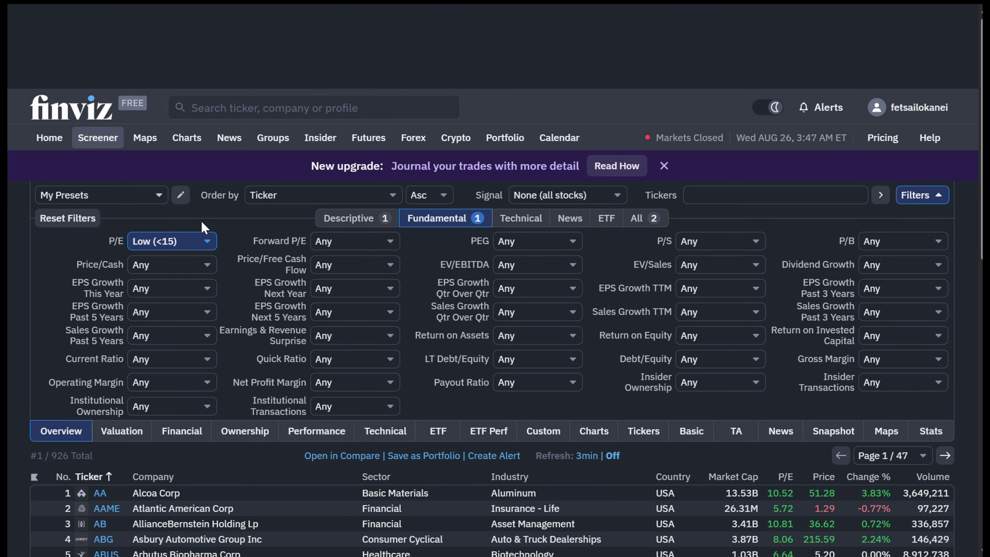
left_click(177, 360)
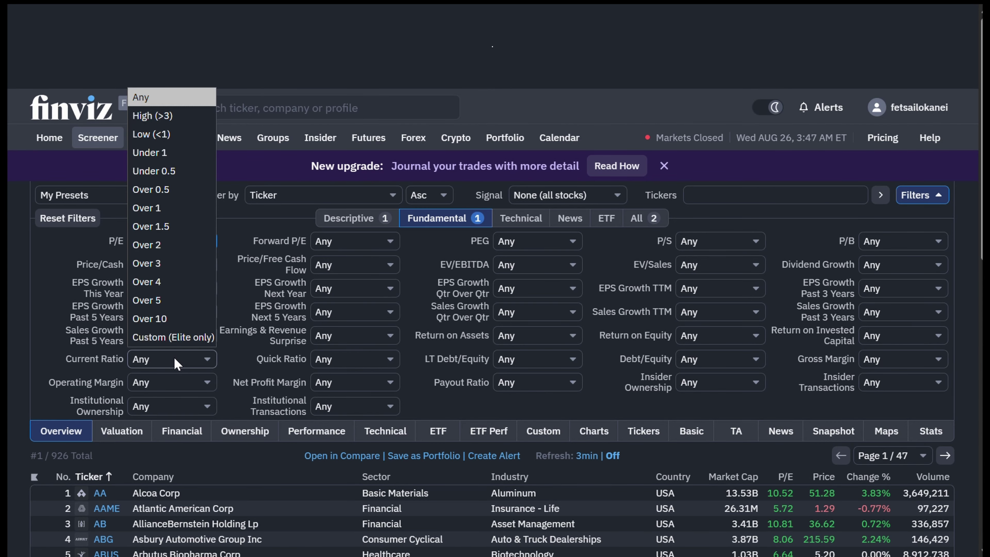
left_click(167, 230)
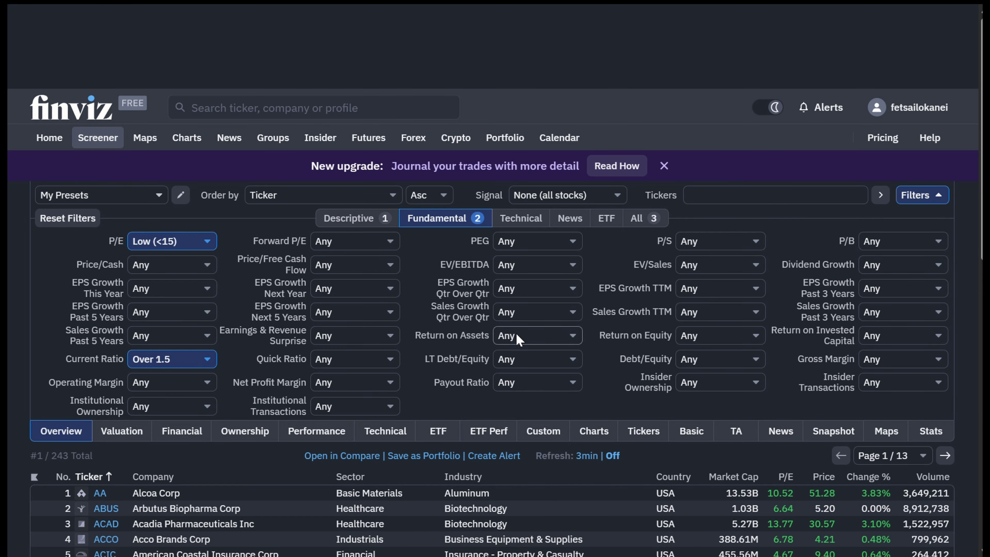
Set the LT Debt/Equity filter to Under 0.1 and the Return on Equity filter to Over +15%
left_click(520, 361)
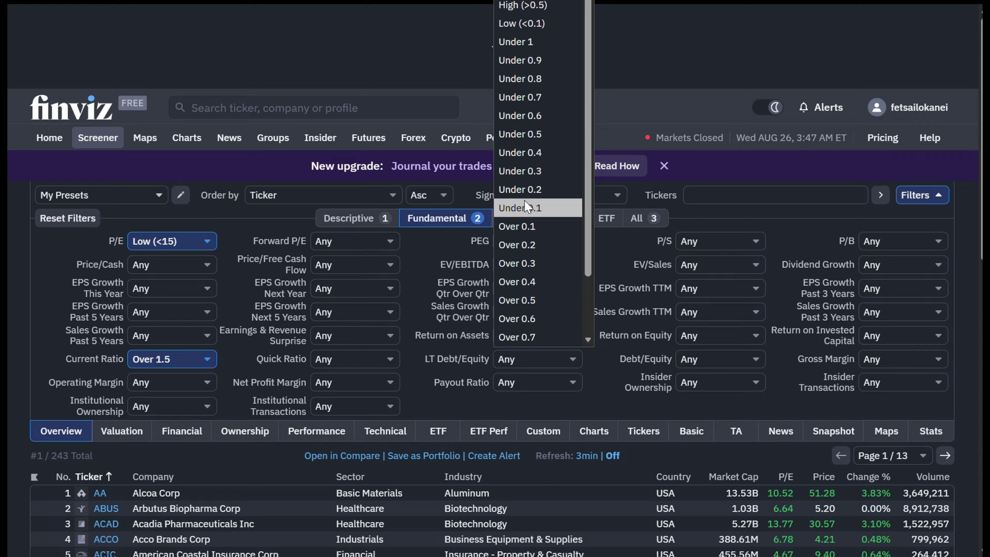
left_click(527, 207)
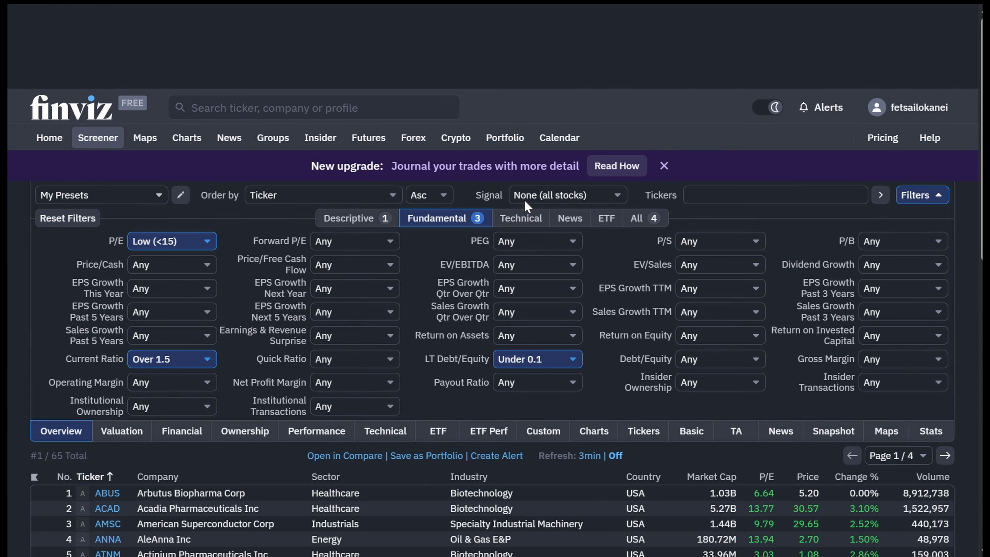
left_click(895, 249)
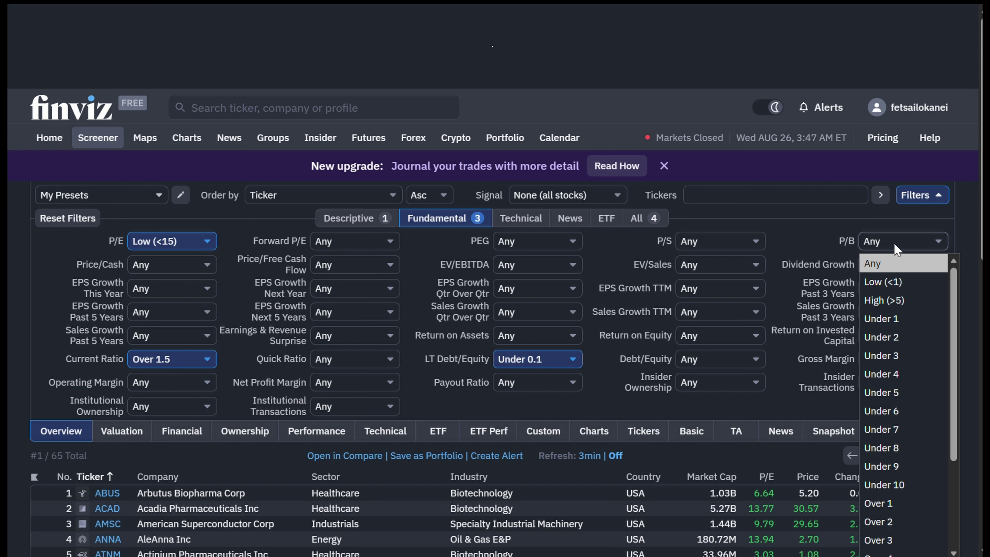
left_click(820, 241)
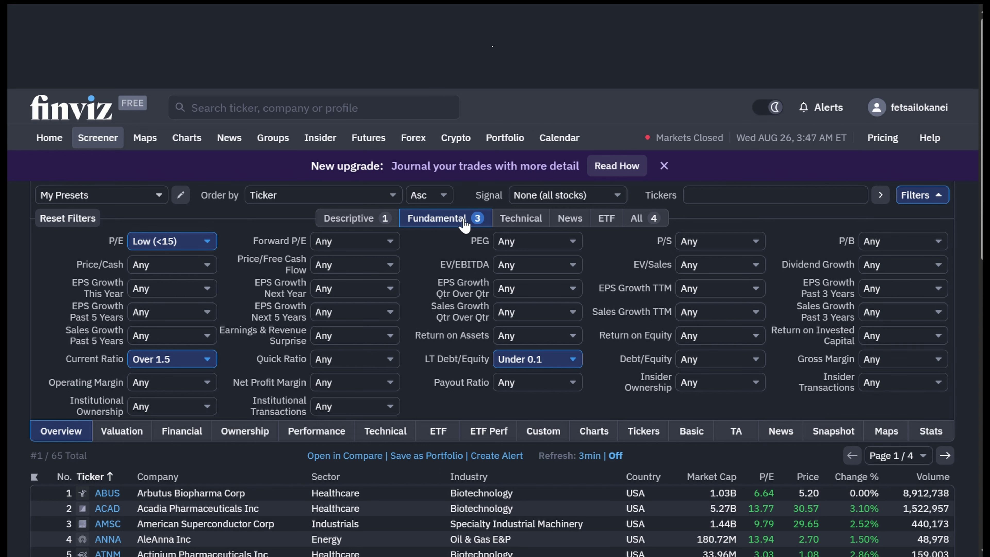
left_click(699, 341)
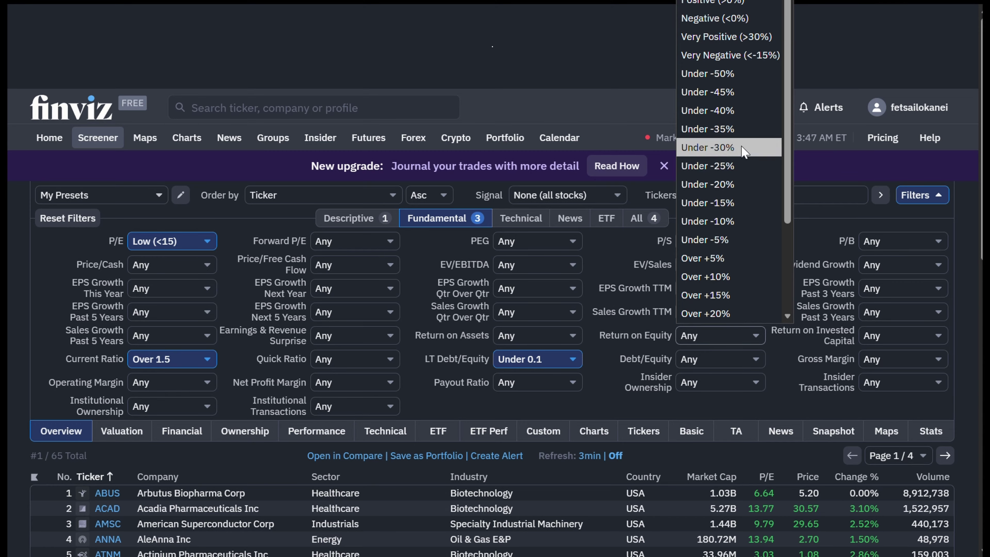
left_click(716, 296)
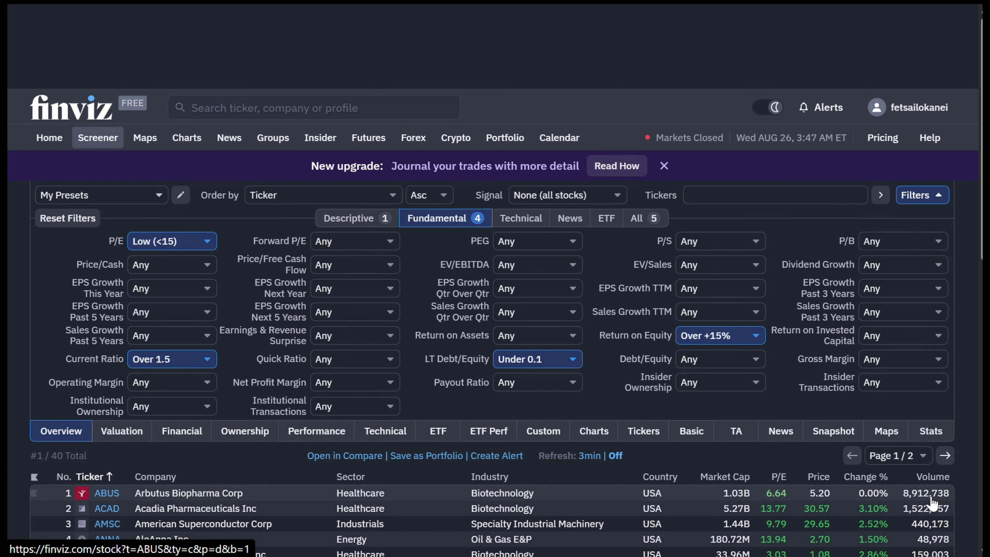
Open American Superconductor Corp (AMSC) from the results, examine its price chart and fundamental metrics, and return to the screener
scroll(496, 287, "down", 6)
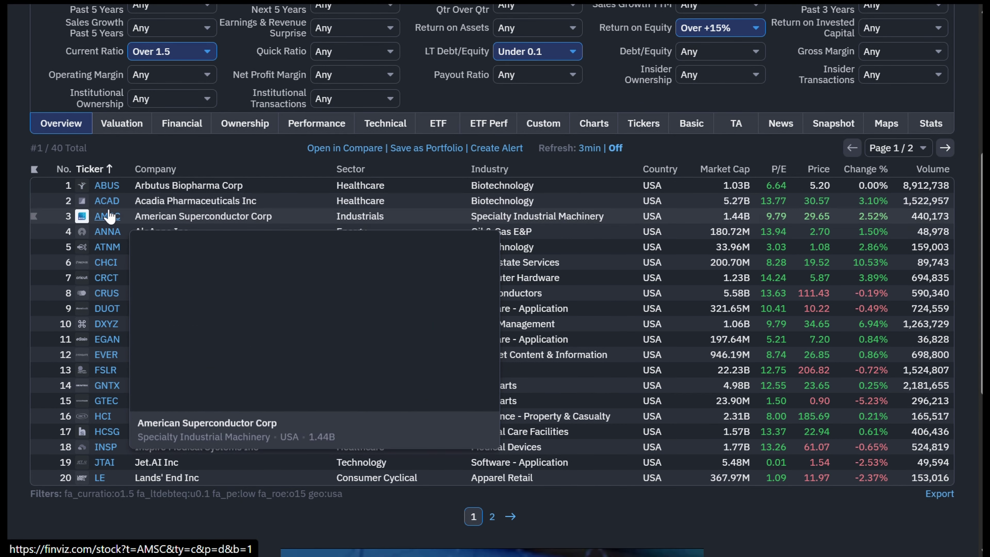
mouse_move(111, 207)
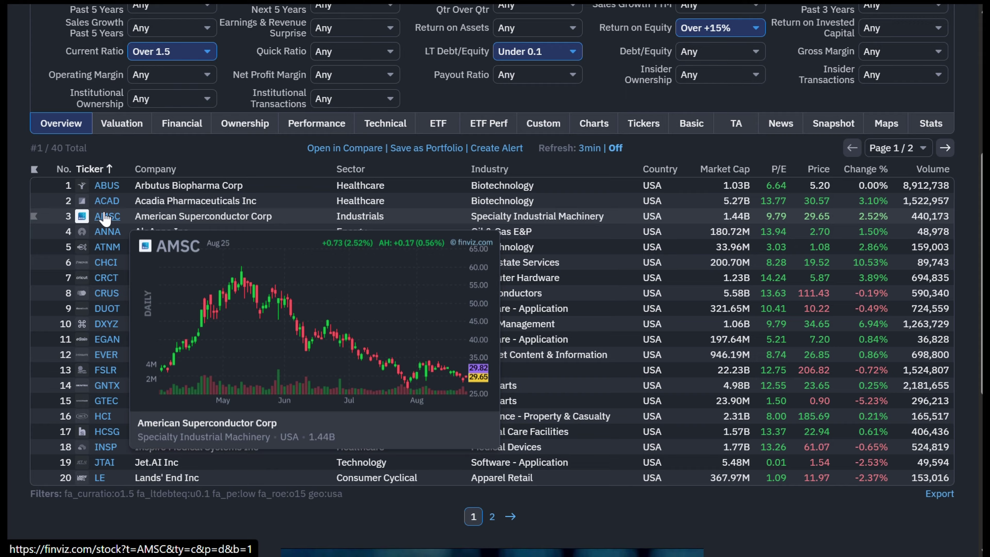
left_click(105, 217)
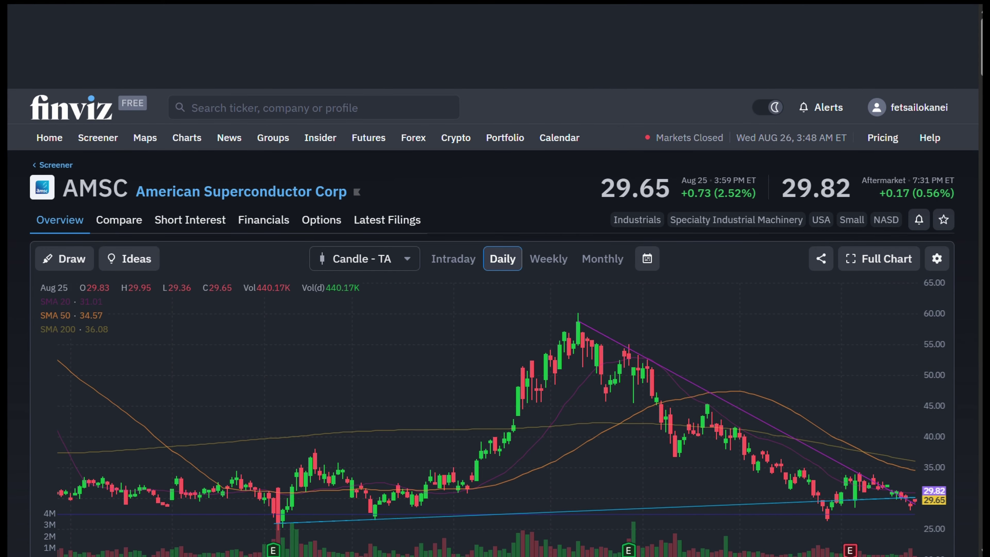
scroll(496, 312, "down", 4)
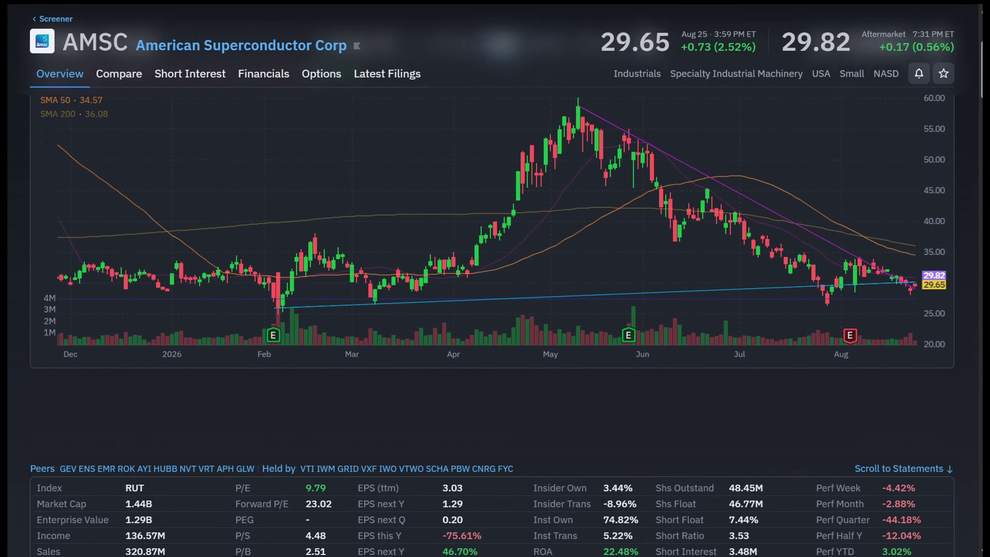
scroll(496, 507, "down", 1)
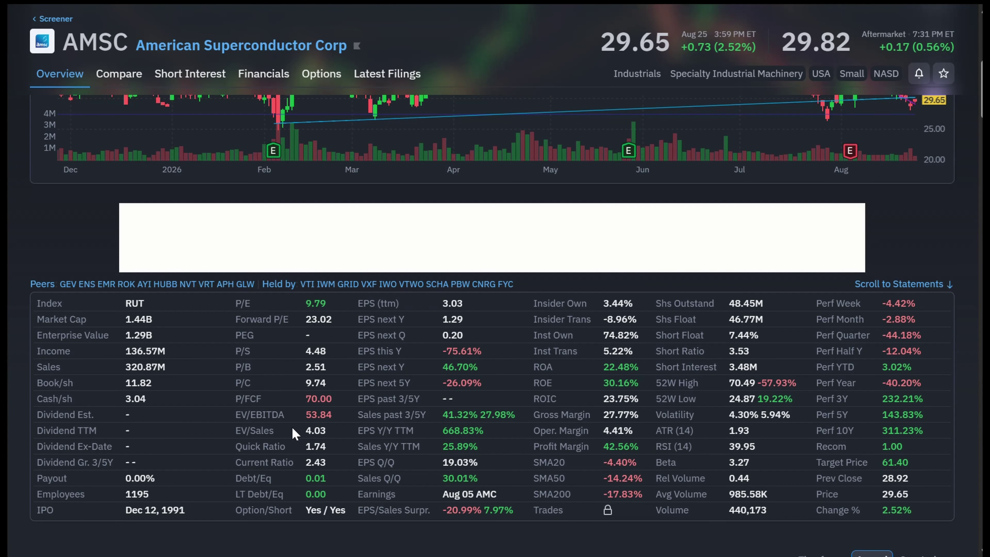
key("alt+Left")
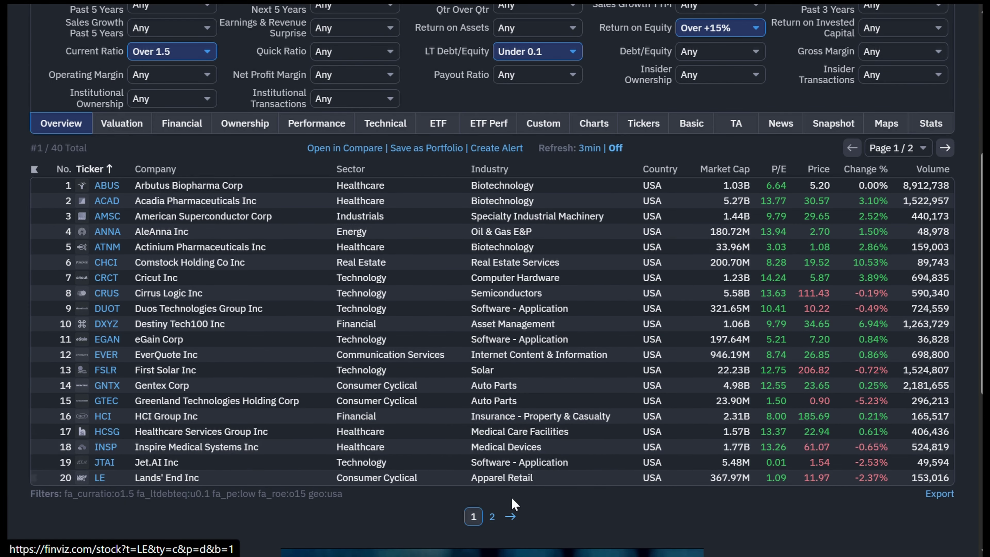
Open SITE Centers Corp (SITC) from the second results page, examine its chart and fundamental metrics, and return to the screener
left_click(492, 517)
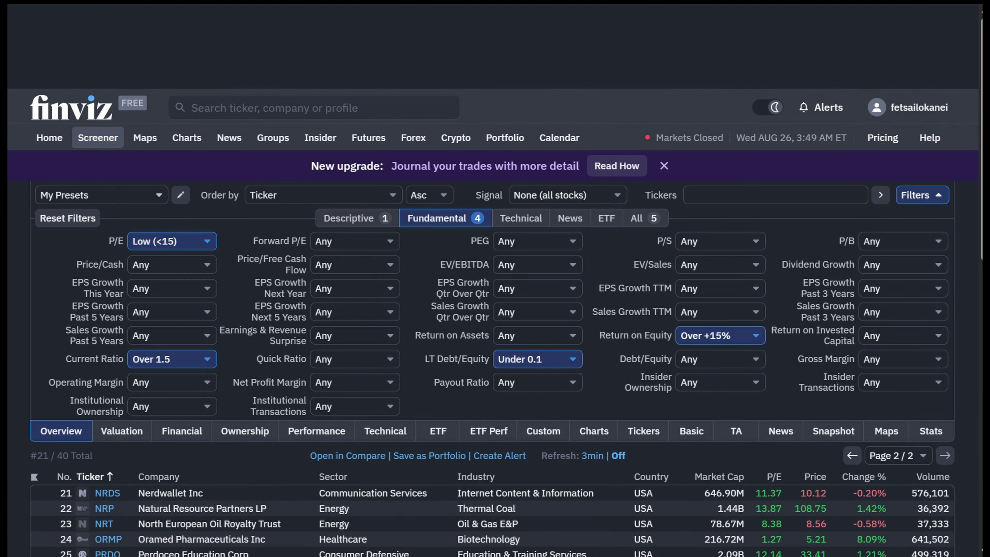
scroll(497, 522, "down", 1)
scroll(495, 281, "down", 6)
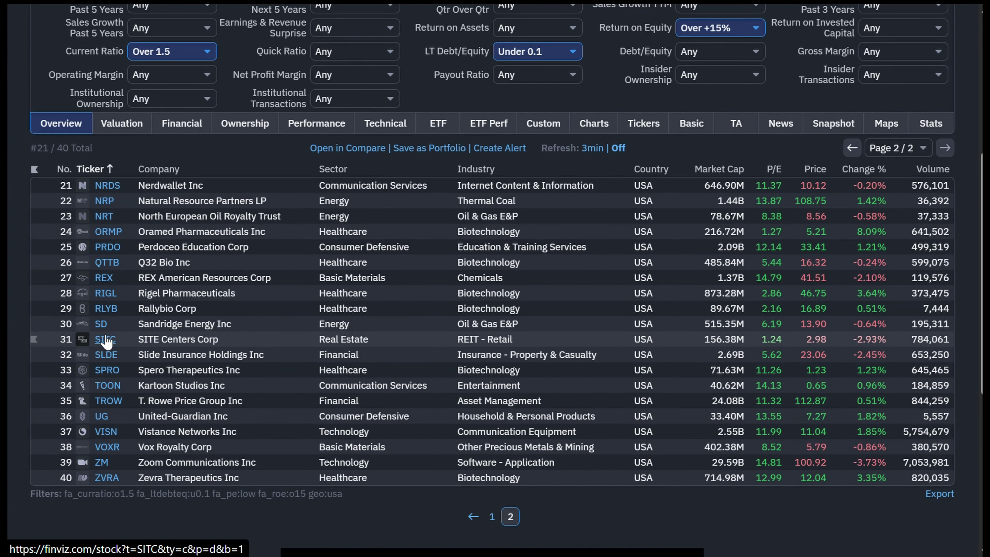
mouse_move(106, 342)
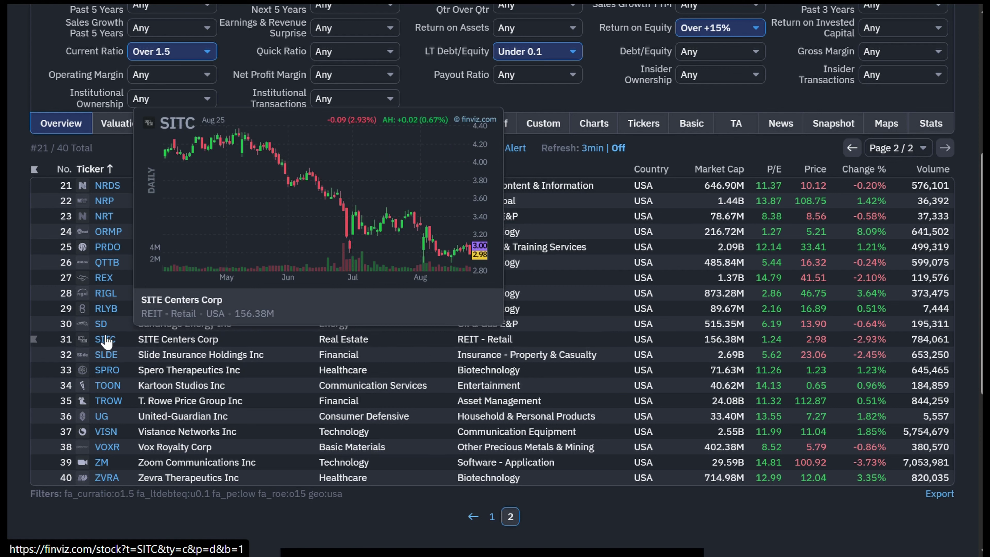
left_click(105, 339)
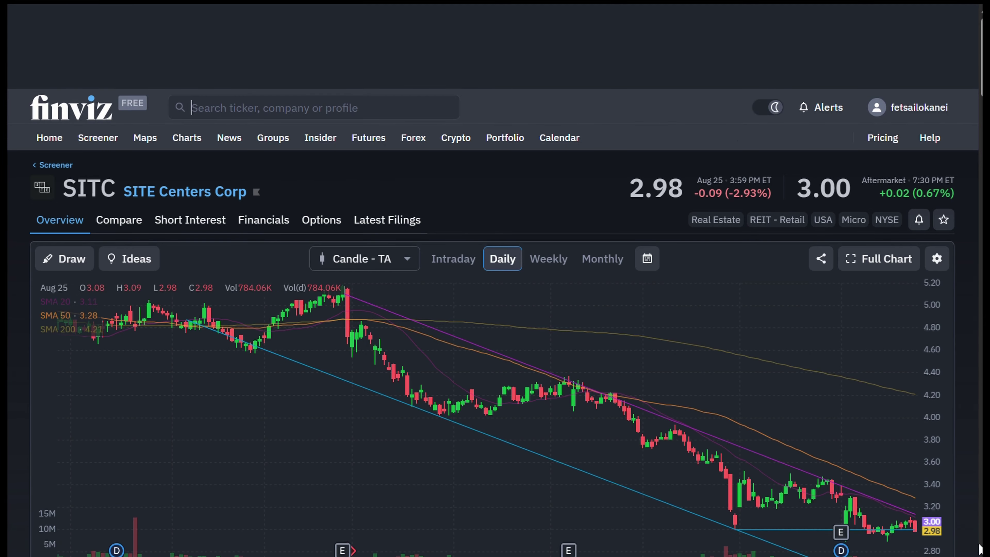
scroll(493, 312, "down", 1)
scroll(447, 432, "down", 3)
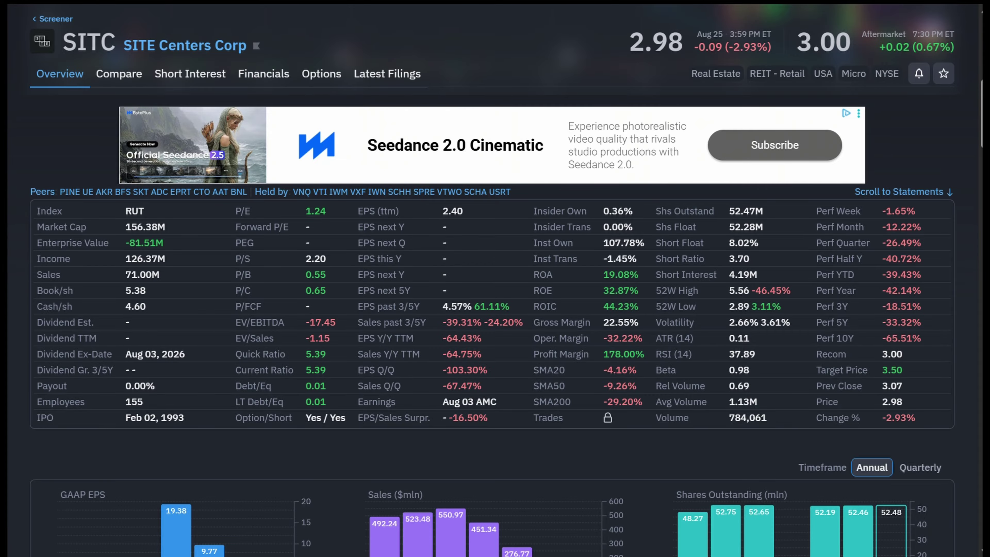
scroll(496, 274, "up", 1)
scroll(560, 183, "up", 4)
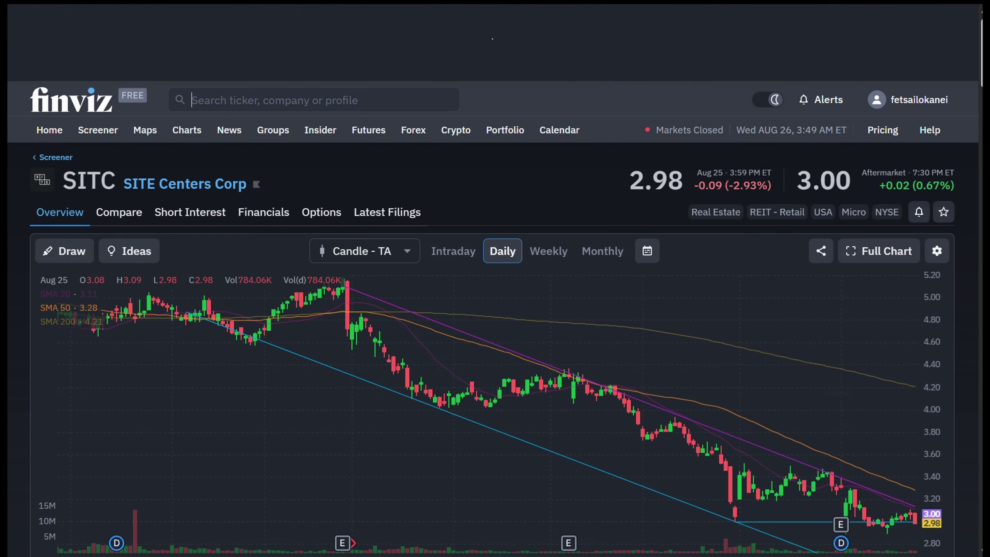
key("alt+Left")
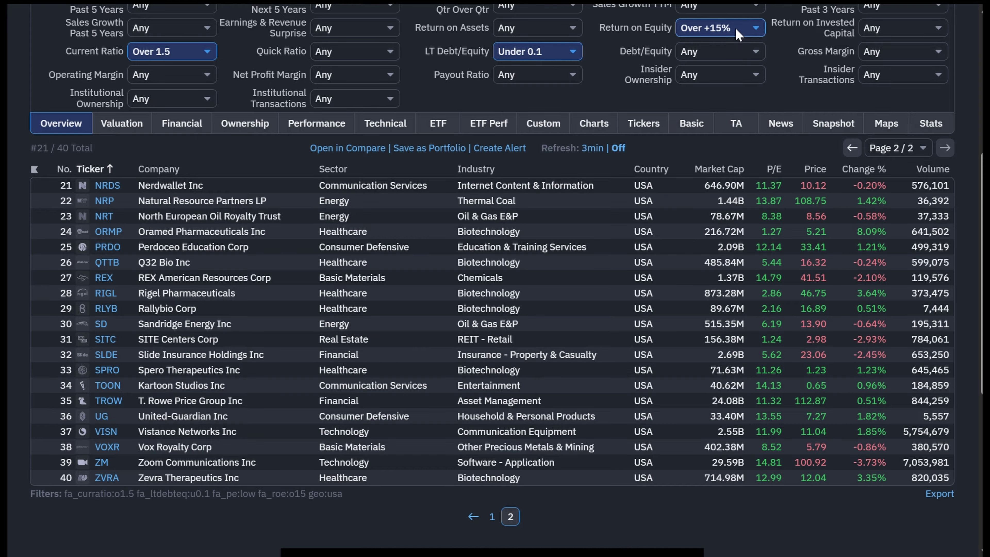
scroll(495, 273, "up", 8)
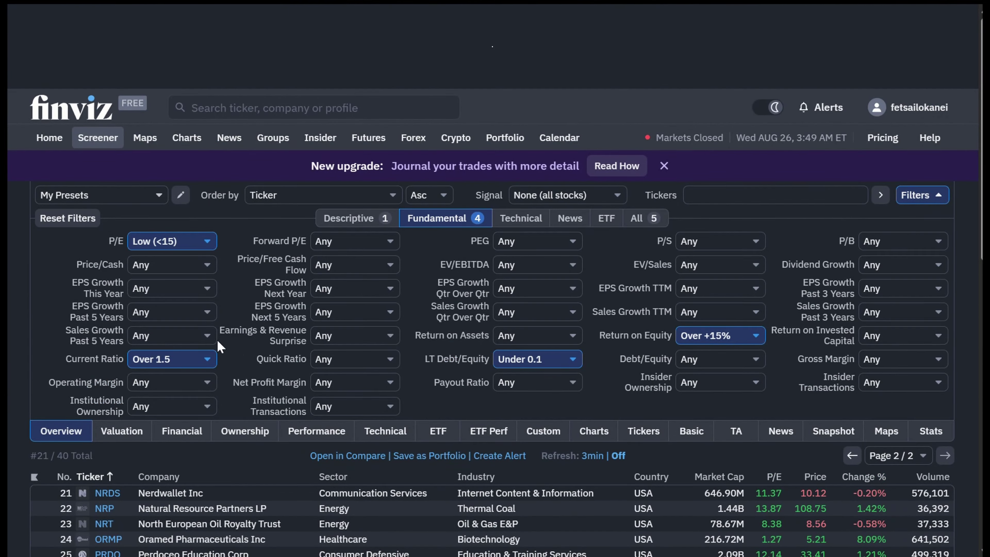
left_click(152, 360)
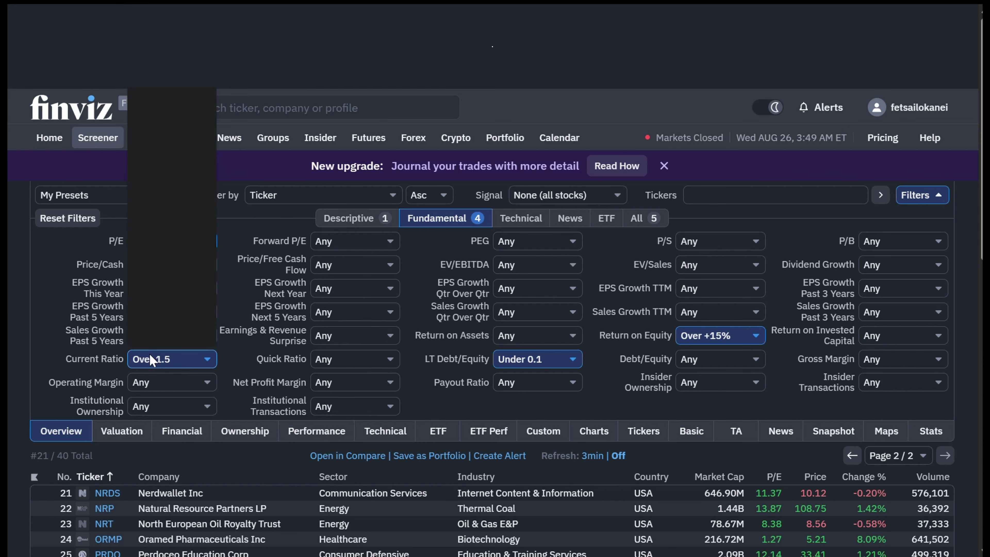
left_click(150, 355)
left_click(152, 359)
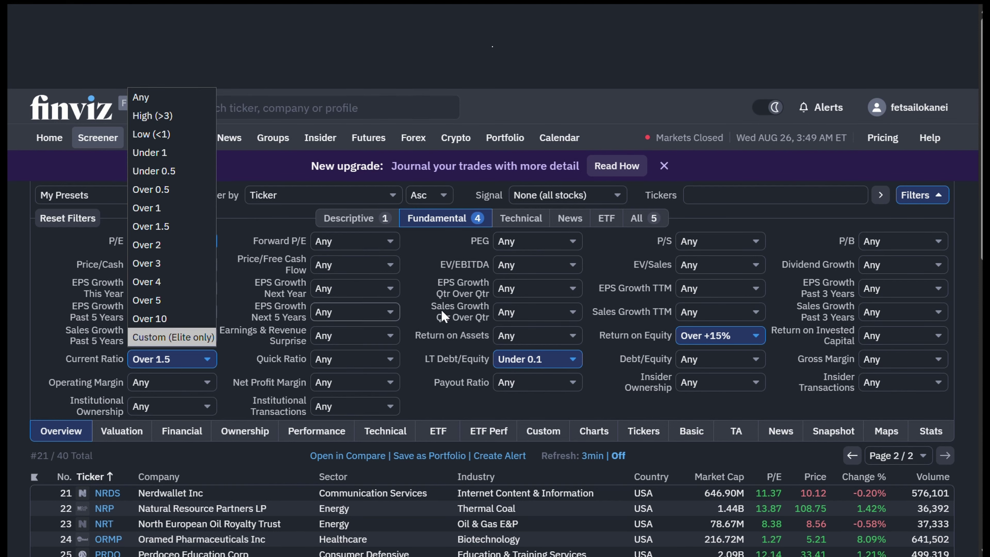
Remove the long-term debt restriction by setting the LT Debt/Equity filter to Any
left_click(533, 358)
left_click(533, 358)
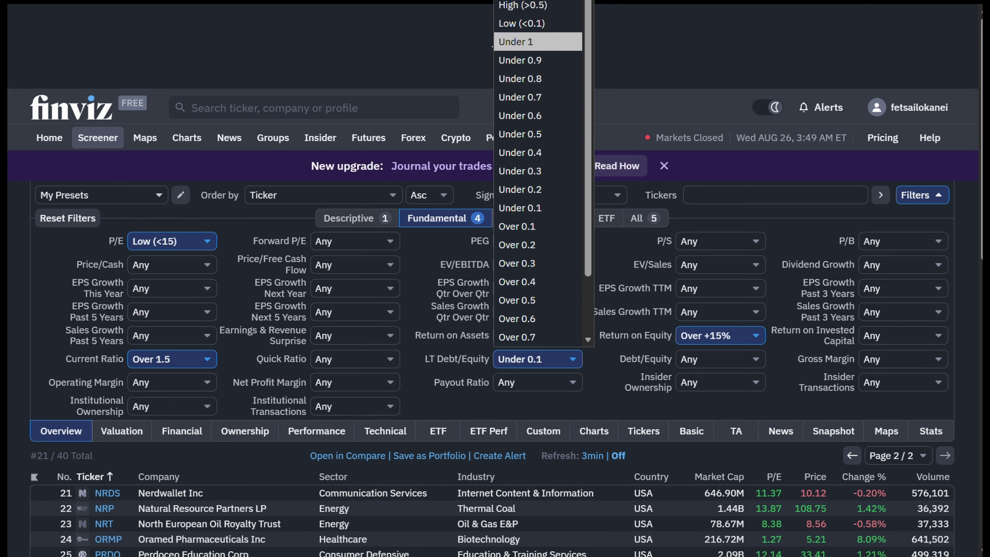
left_click(542, 1)
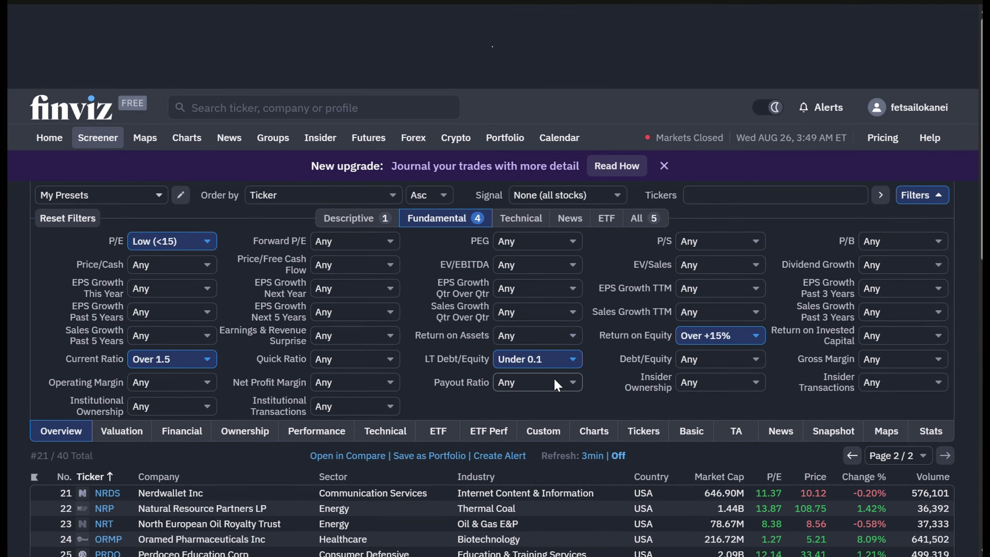
left_click(557, 361)
key("Escape")
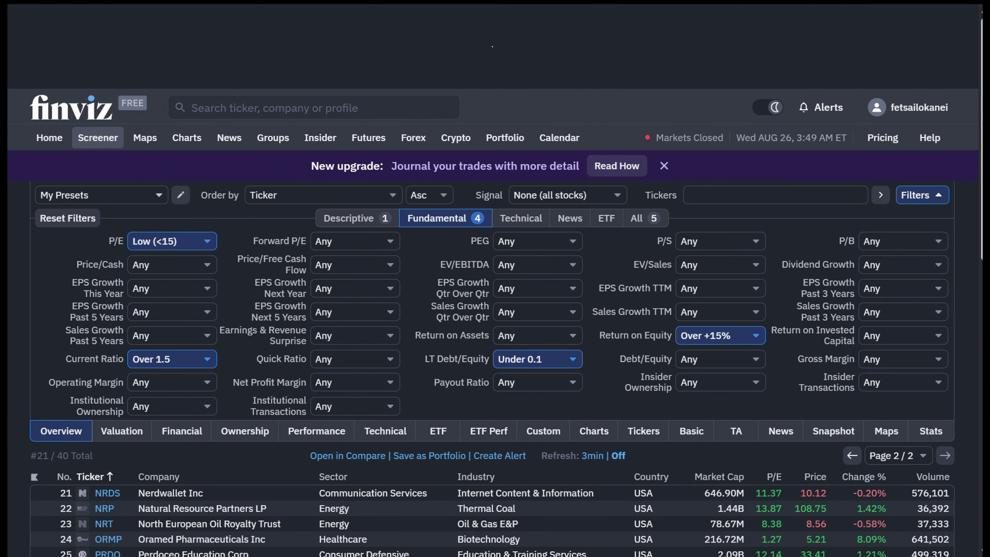
left_click(572, 361)
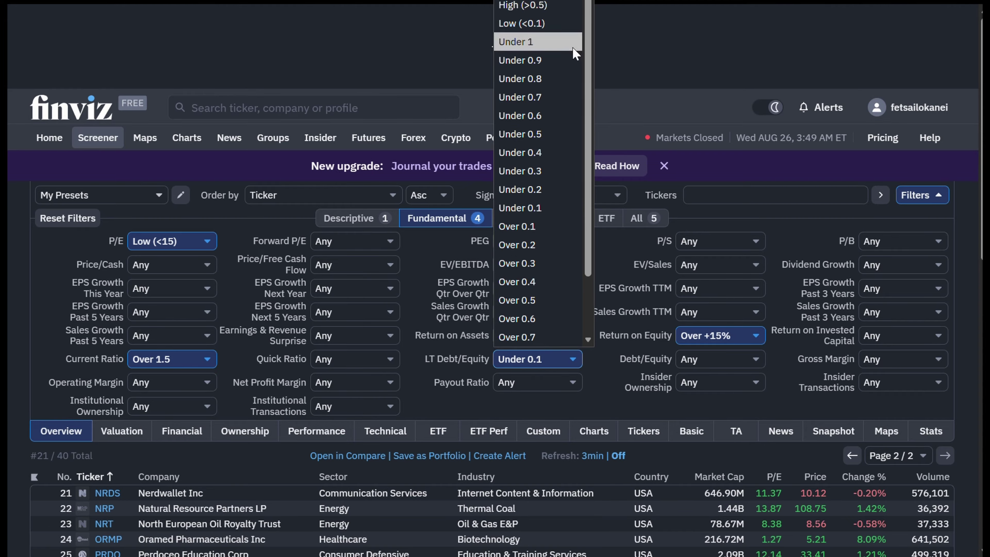
key("Up")
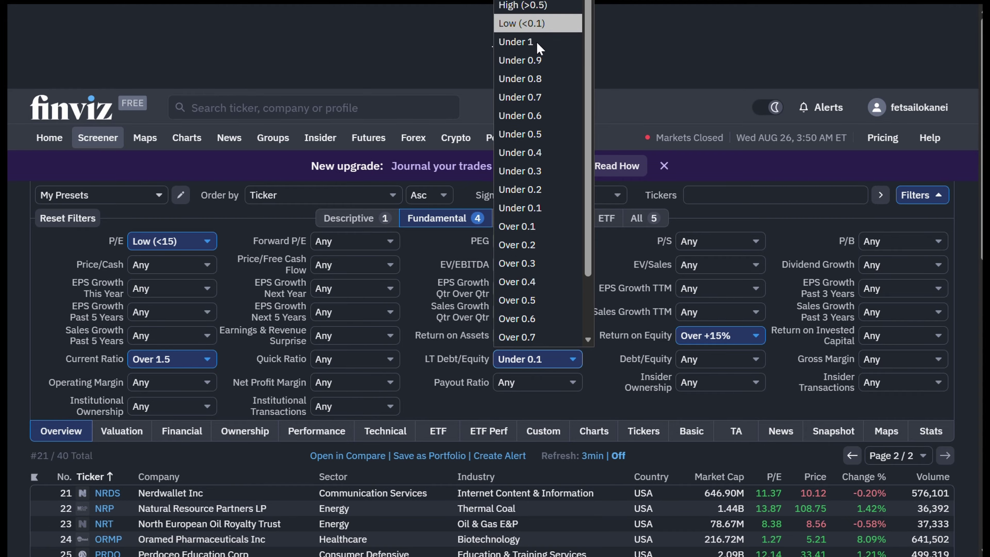
key("Up")
key("Up")
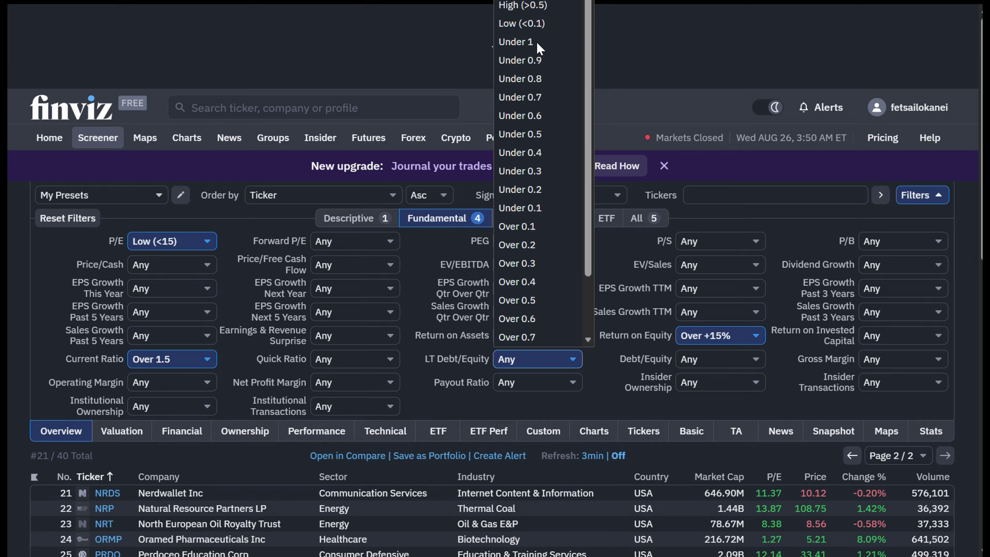
key("Return")
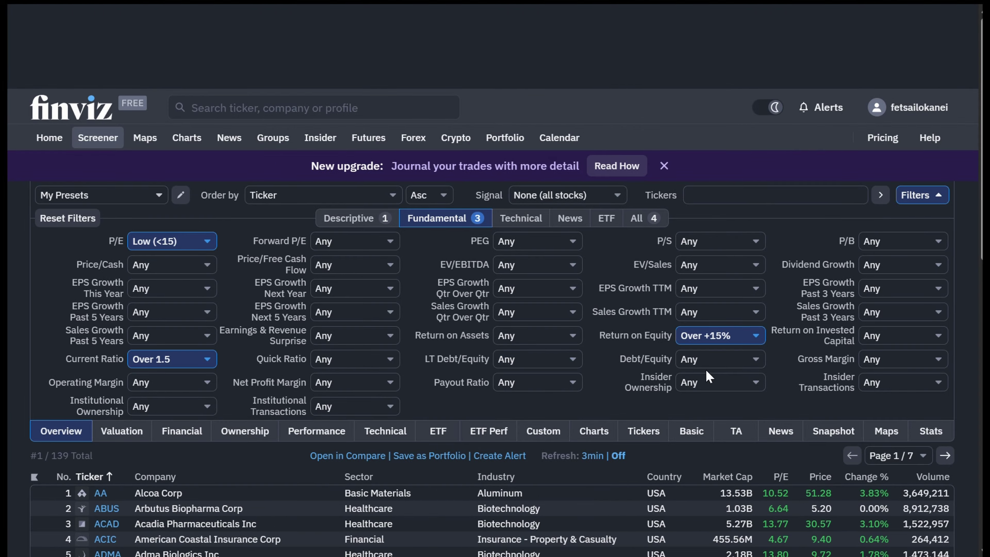
Examine the first page of screener results, comparing the companies' sectors, industries, market caps and P/E values
scroll(560, 403, "down", 8)
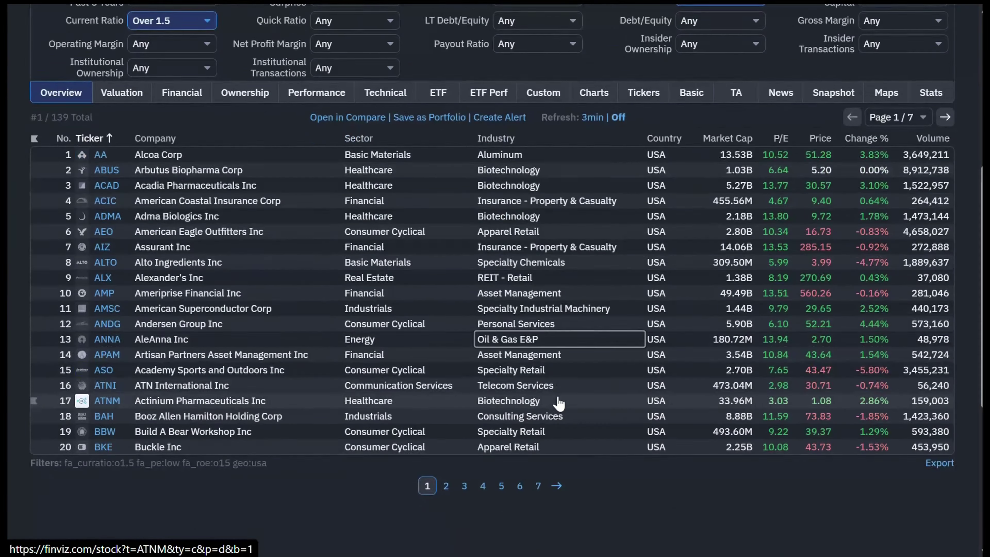
scroll(560, 403, "up", 3)
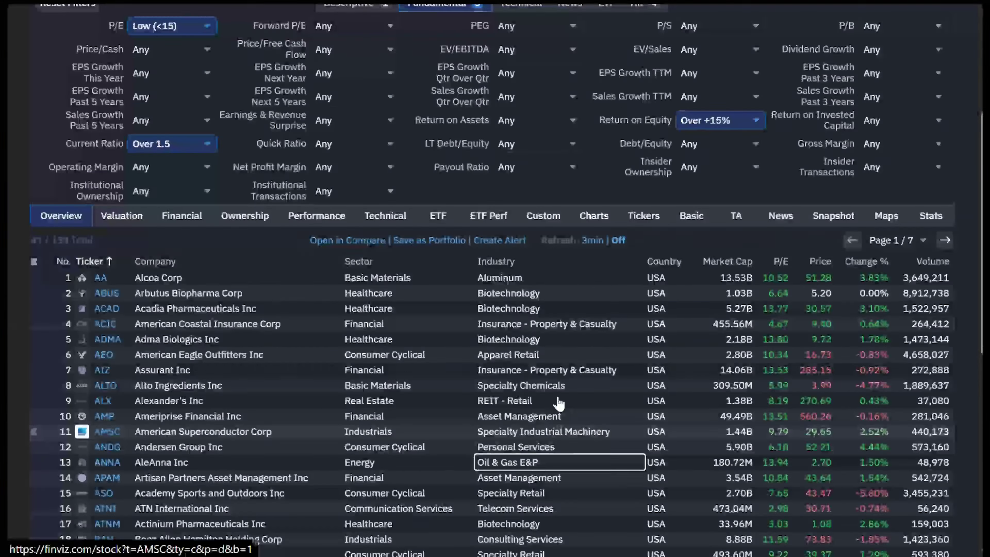
scroll(560, 403, "up", 3)
scroll(560, 403, "down", 5)
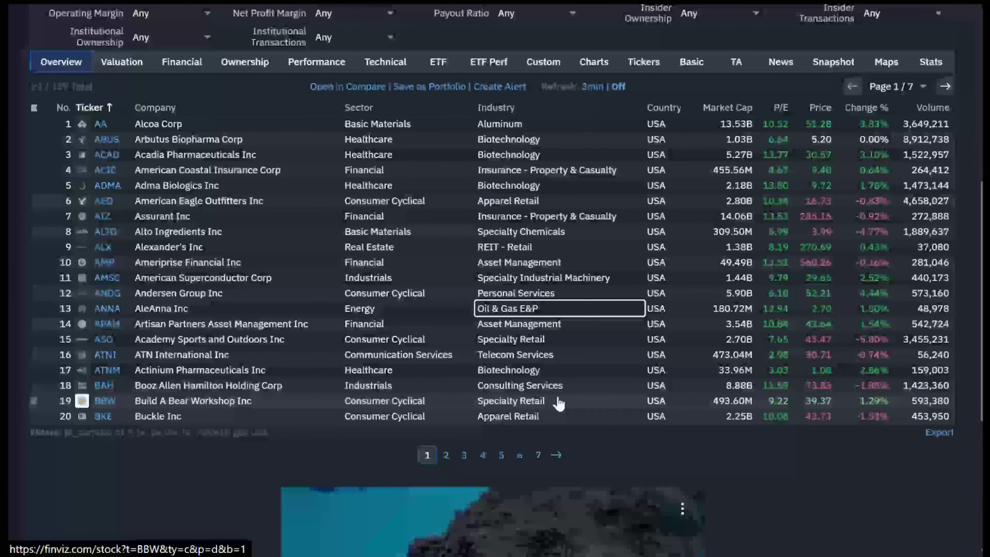
scroll(560, 403, "up", 1)
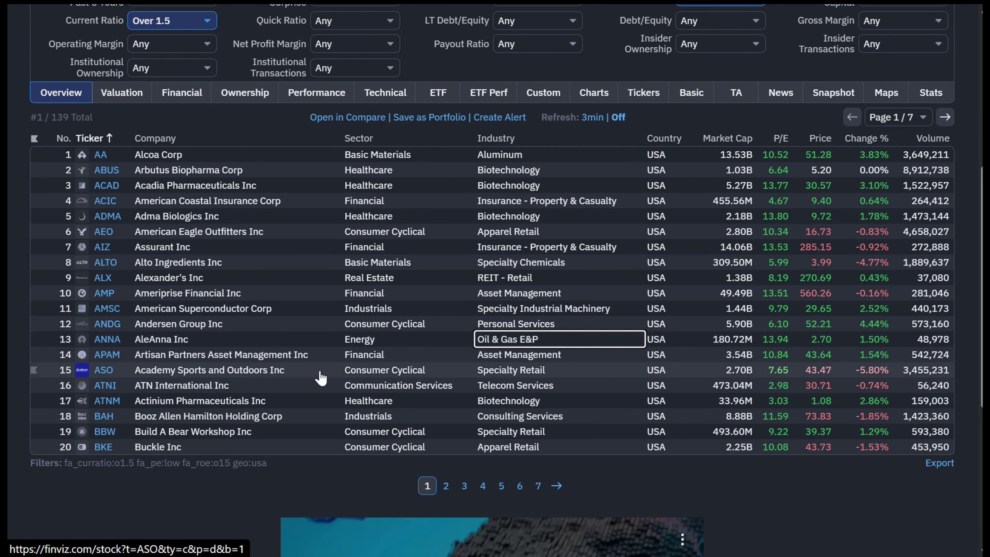
mouse_move(125, 456)
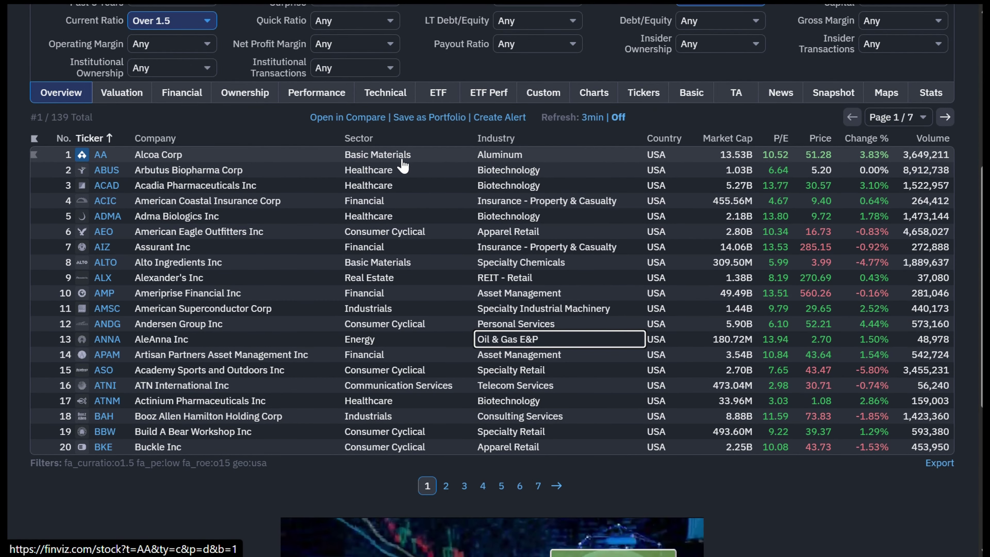
scroll(449, 198, "up", 9)
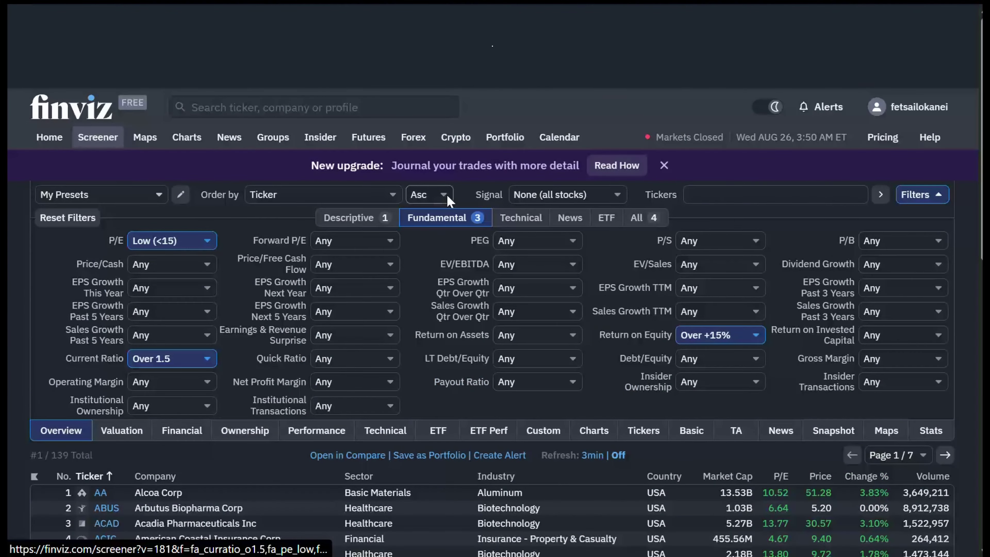
scroll(450, 198, "down", 2)
scroll(448, 199, "down", 5)
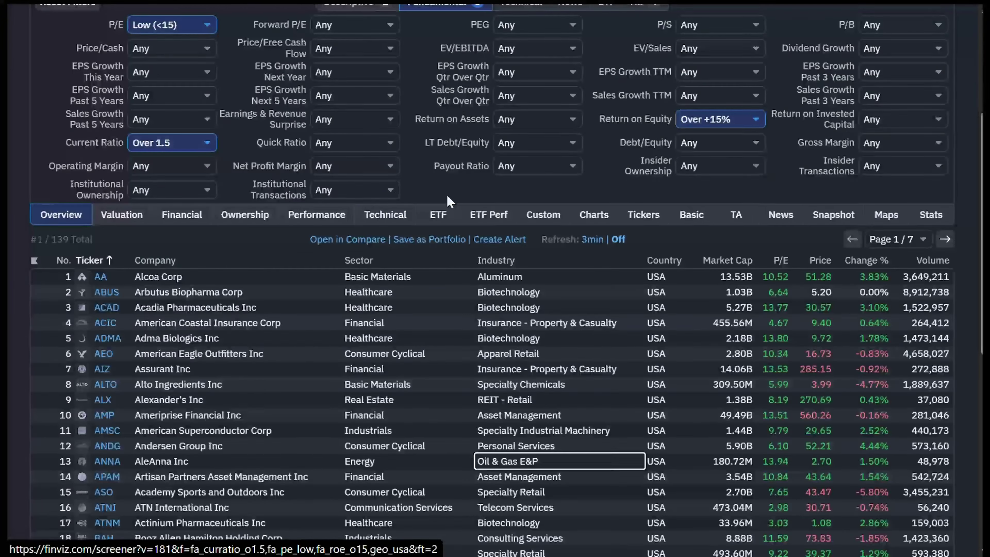
scroll(447, 197, "down", 2)
scroll(449, 203, "down", 2)
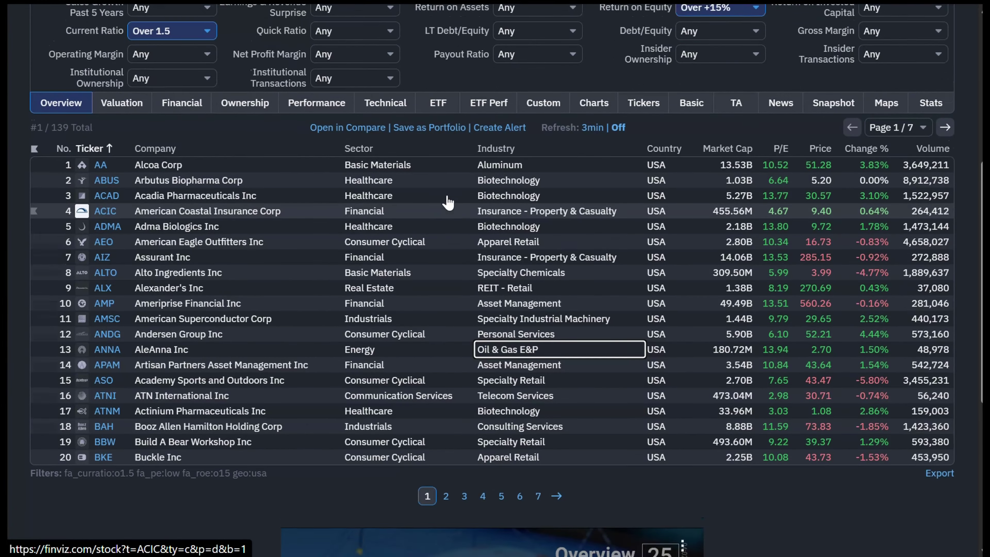
scroll(449, 202, "up", 2)
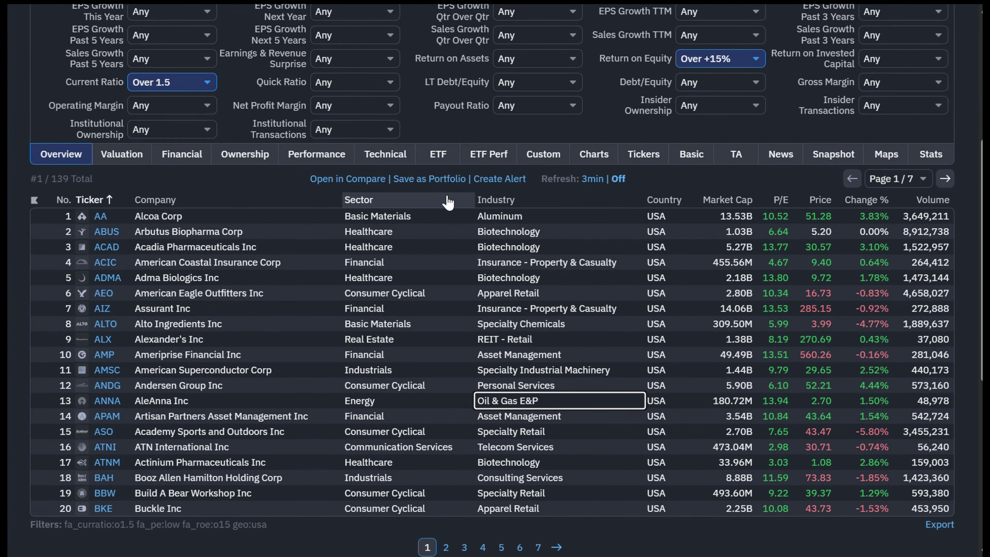
scroll(448, 202, "down", 2)
scroll(447, 202, "up", 2)
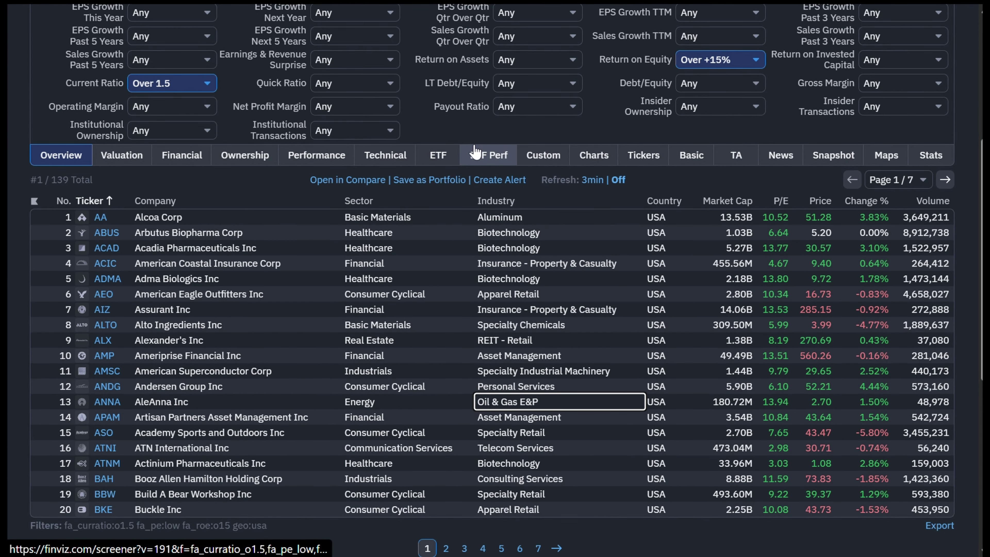
scroll(476, 152, "up", 3)
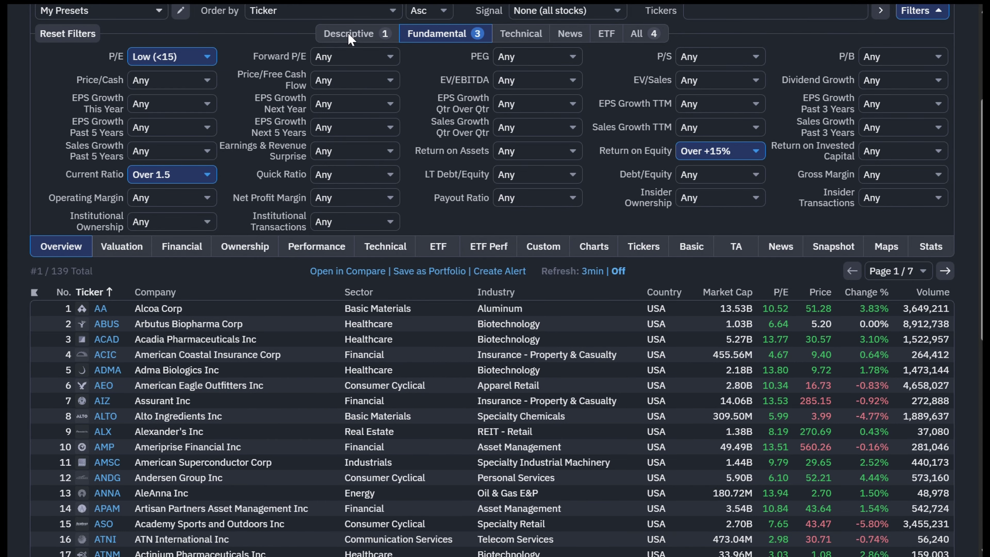
In the descriptive filters, set Sector to Financial
left_click(350, 35)
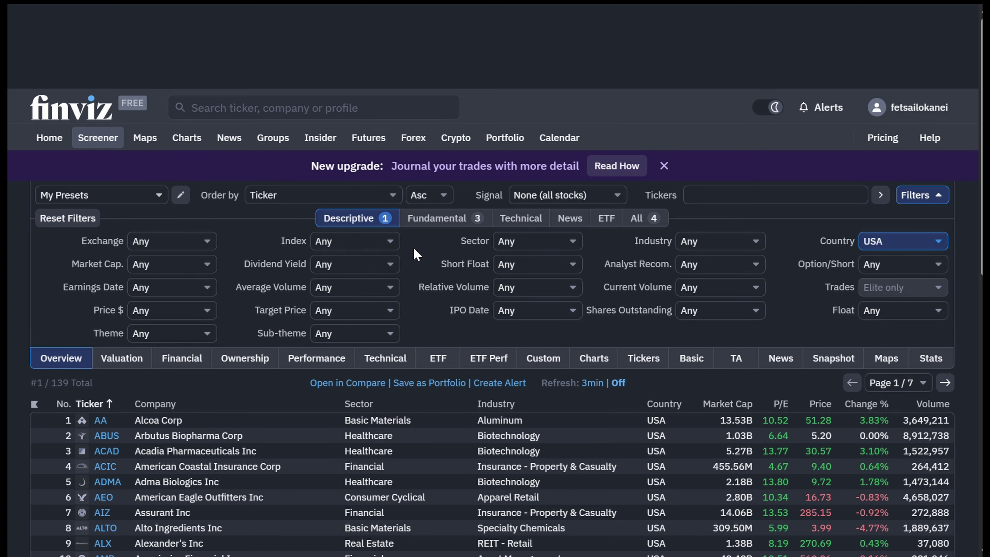
left_click(735, 242)
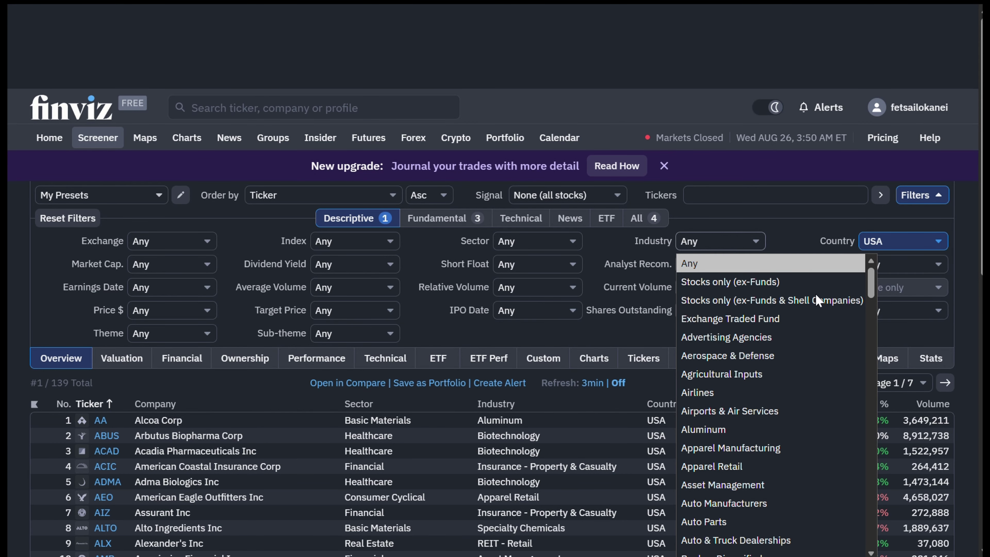
left_click(725, 242)
left_click(534, 244)
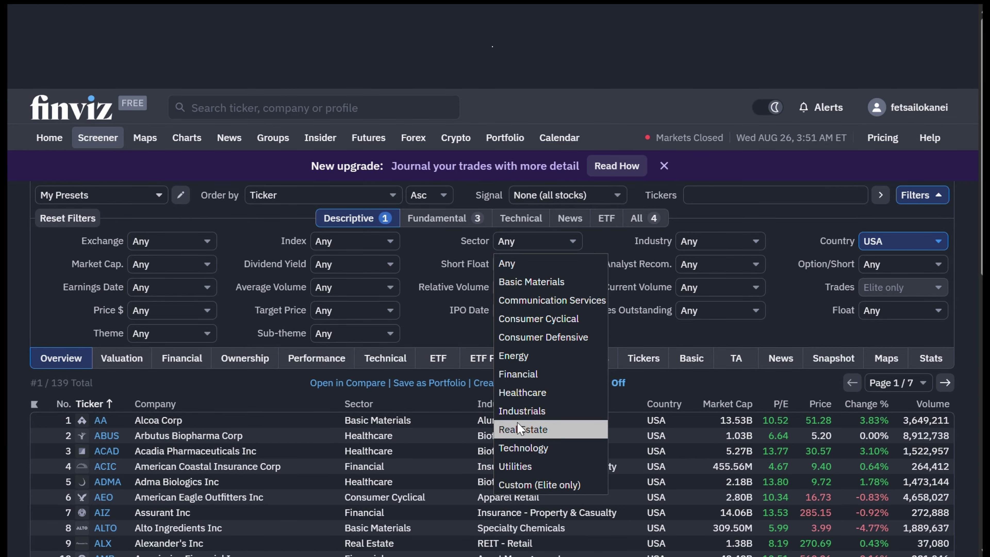
left_click(518, 375)
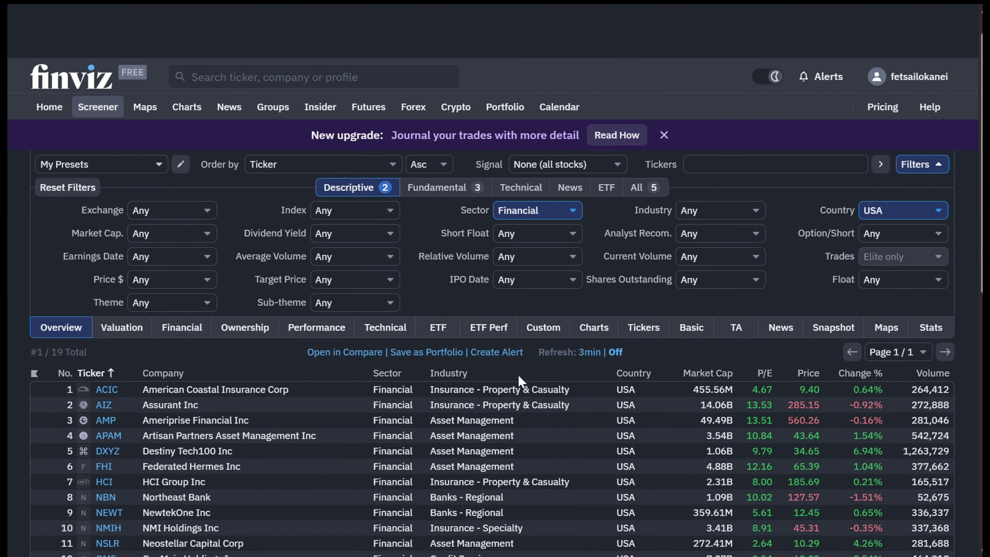
Open American Coastal Insurance Corp (ACIC) from the financial-sector results and examine its price chart and fundamental metrics
scroll(519, 377, "down", 1)
scroll(518, 376, "down", 3)
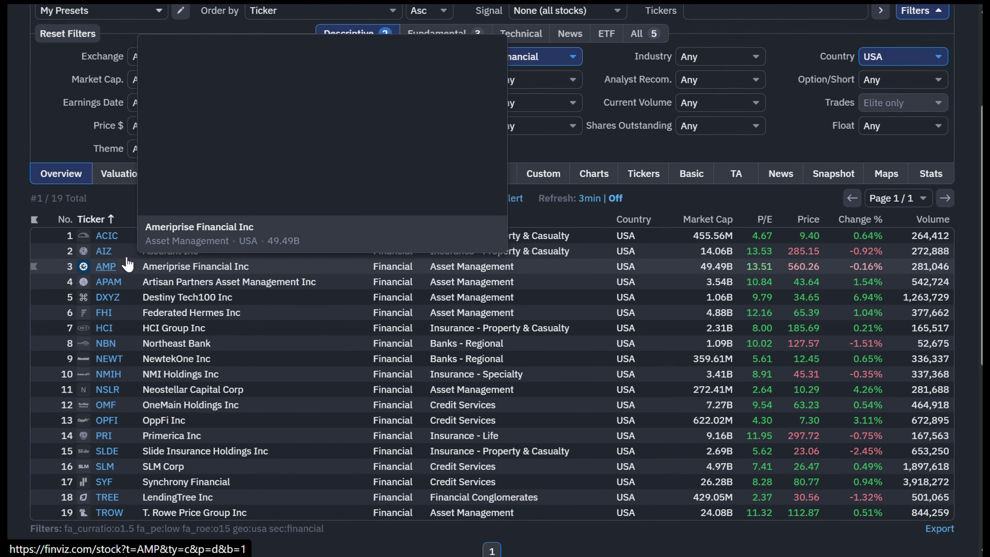
mouse_move(106, 237)
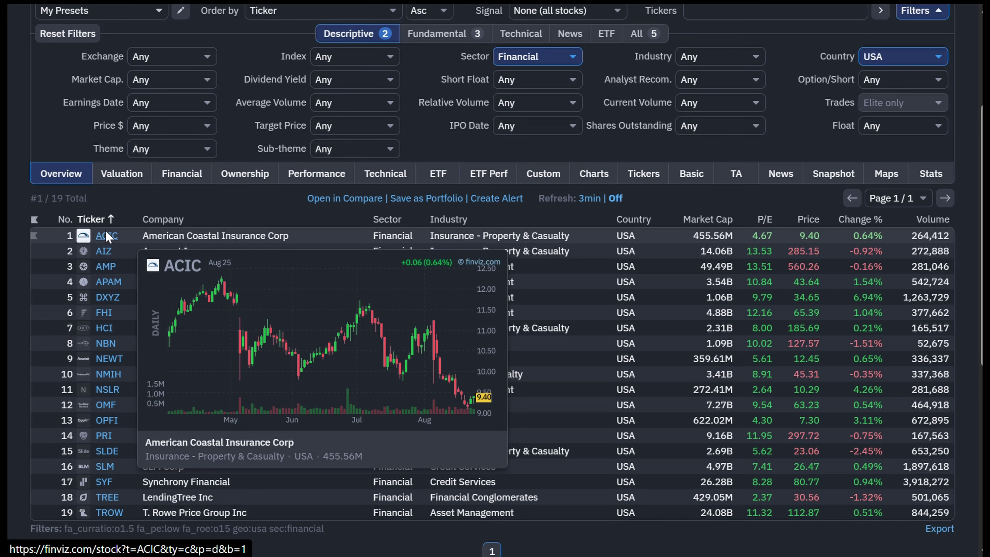
left_click(105, 235)
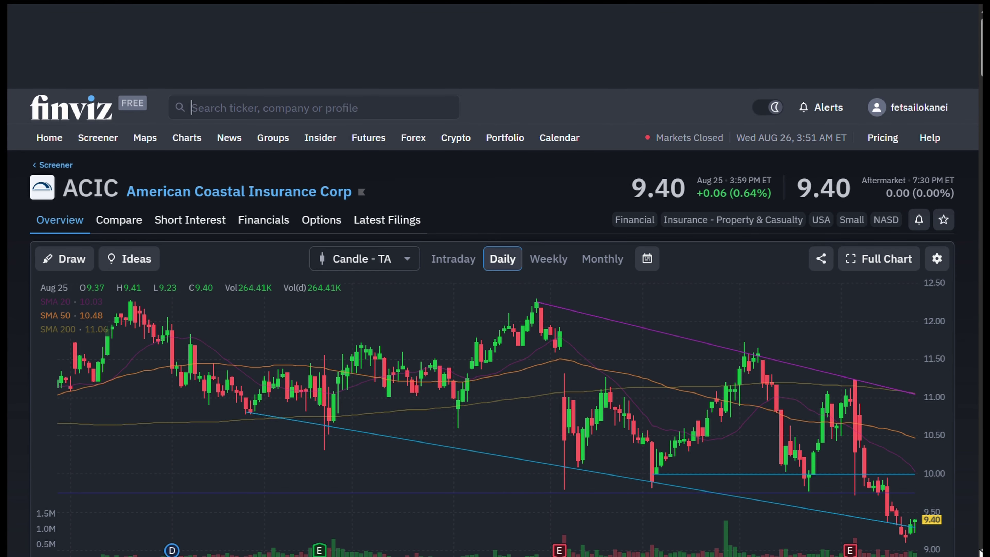
scroll(981, 552, "down", 10)
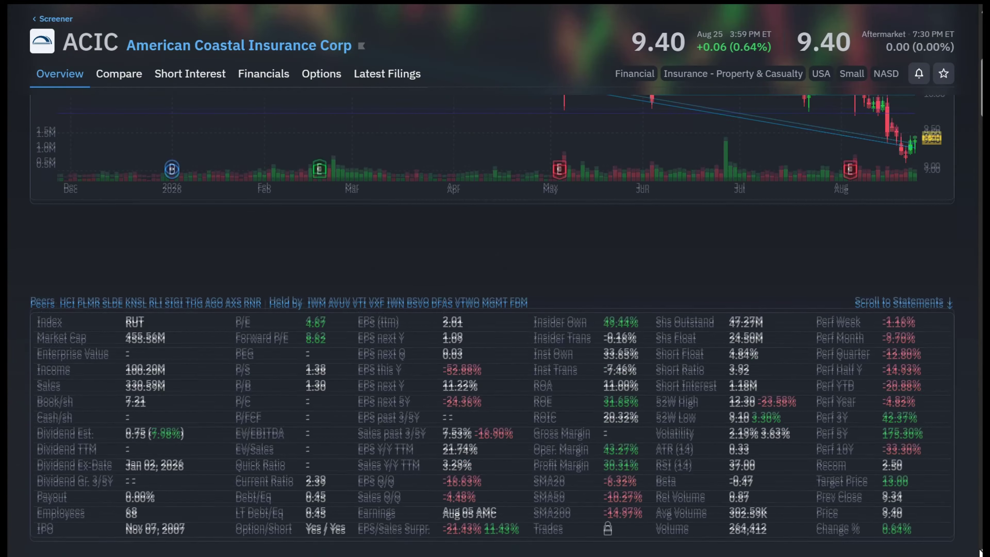
scroll(980, 553, "down", 8)
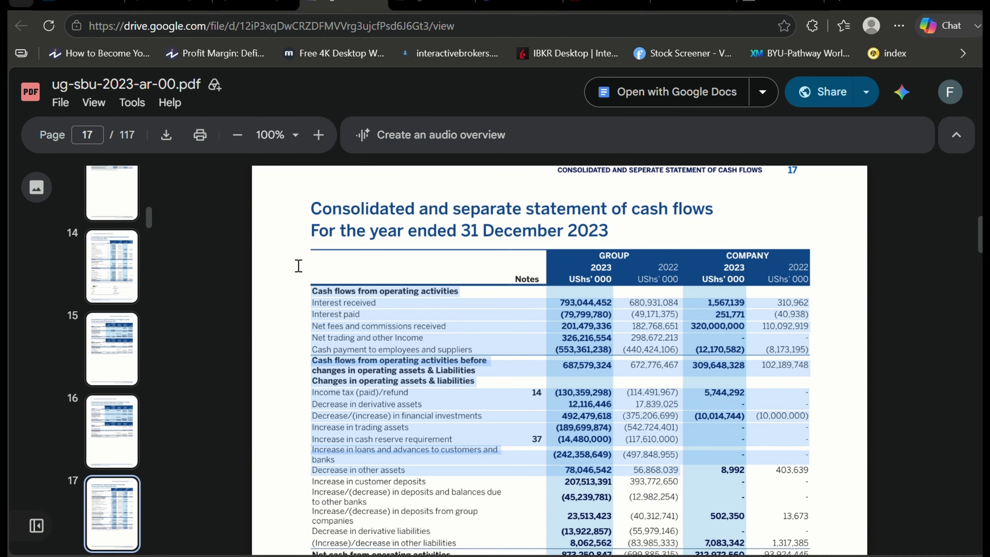
Switch to Dividend.com, search for the ticker "bke" and open the Buckle, Inc stock page
left_click(92, 4)
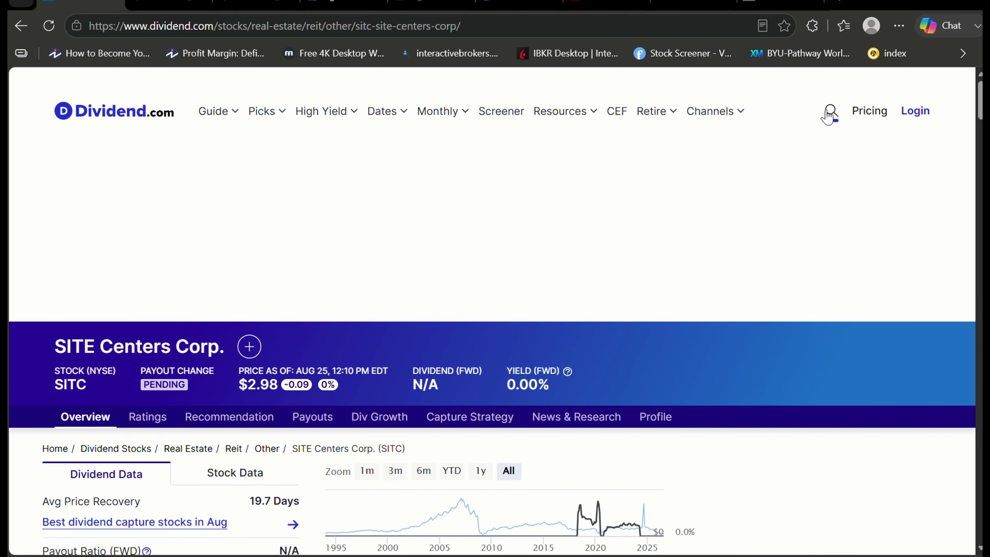
left_click(829, 115)
left_click(238, 167)
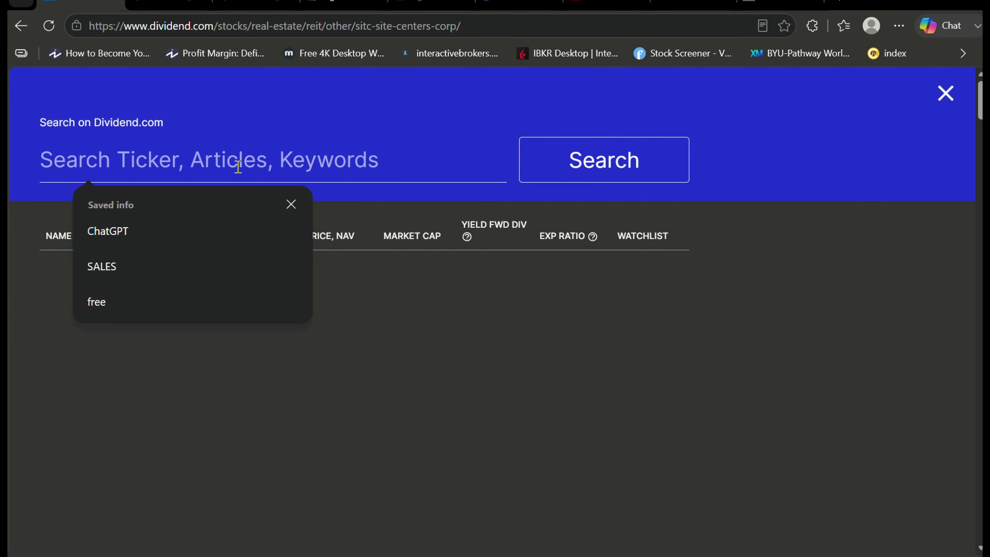
type("b")
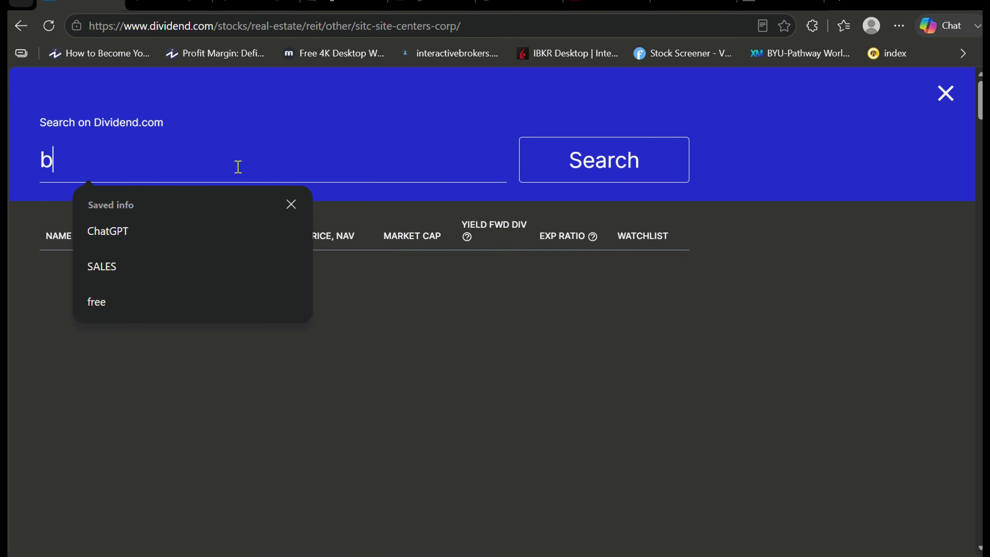
type("ke")
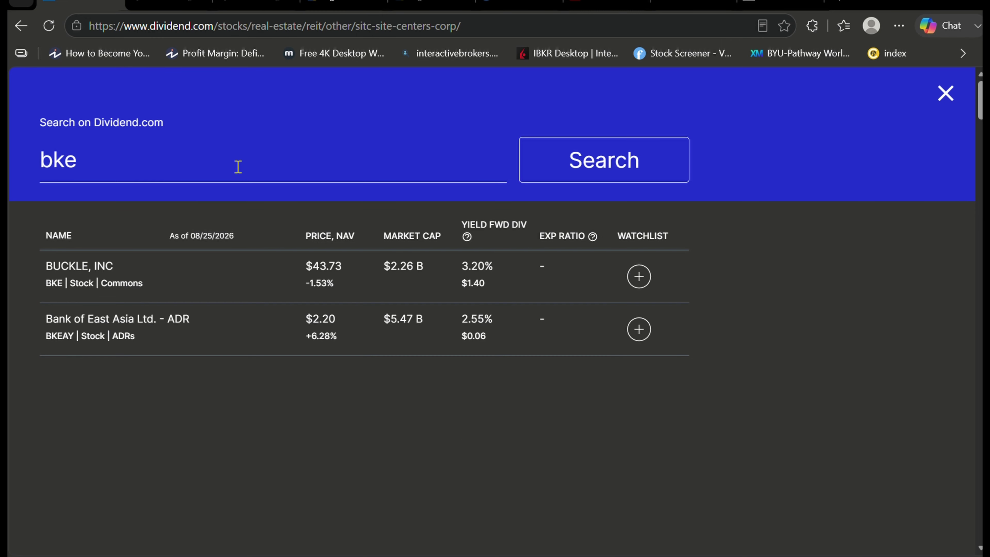
left_click(77, 269)
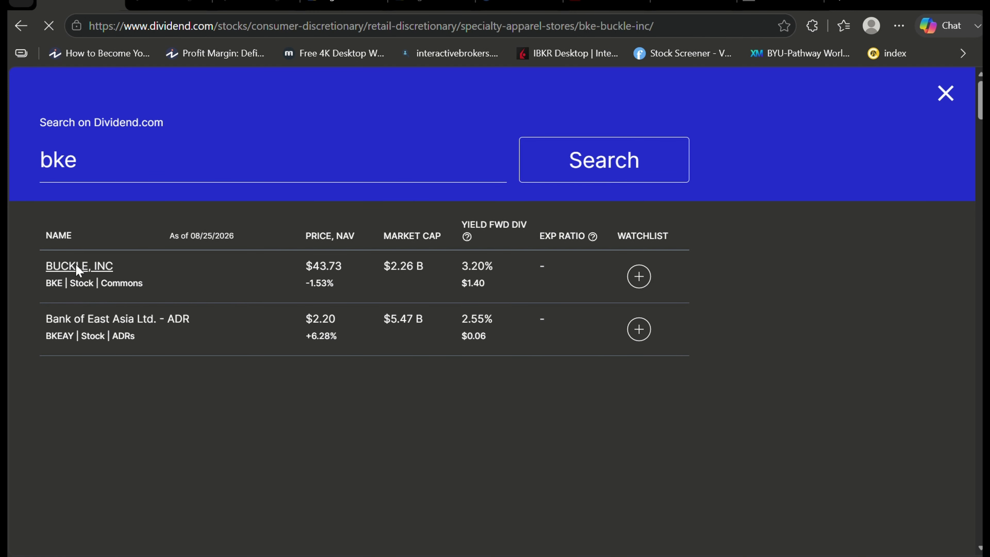
Examine Buckle, Inc's dividend data, including payout ratio, years of dividend increase, dividend frequency, forward yield and the price and yield chart
scroll(475, 477, "down", 10)
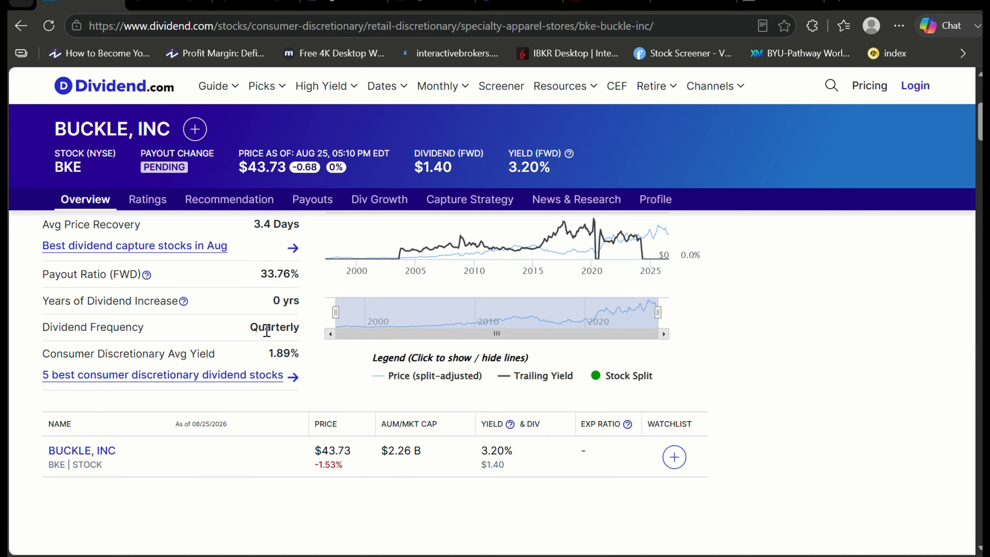
scroll(266, 331, "up", 2)
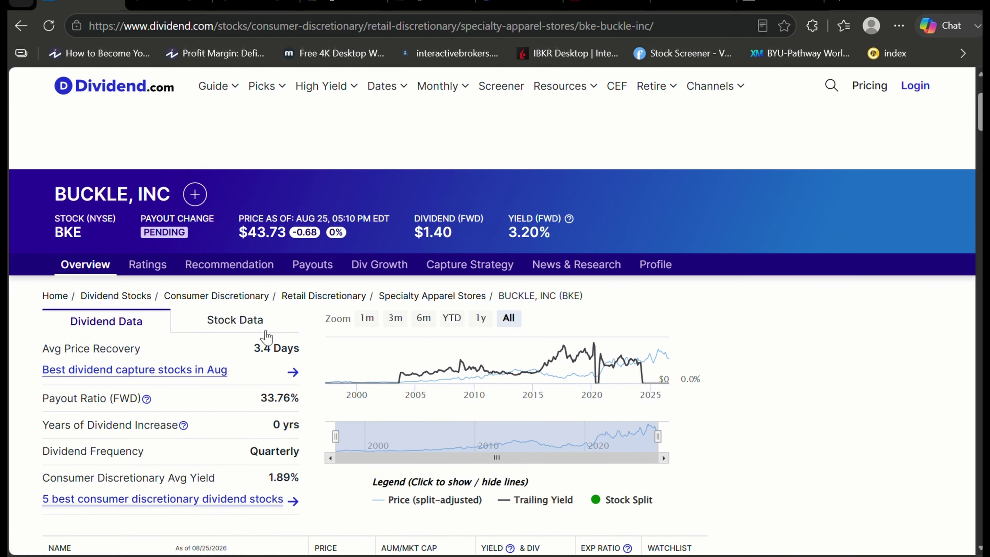
scroll(266, 336, "down", 4)
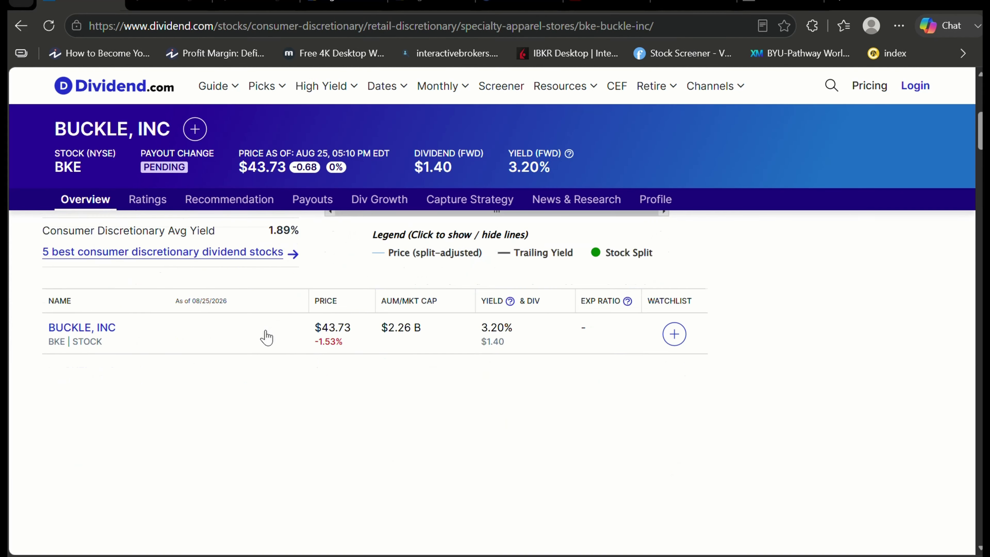
scroll(267, 337, "up", 5)
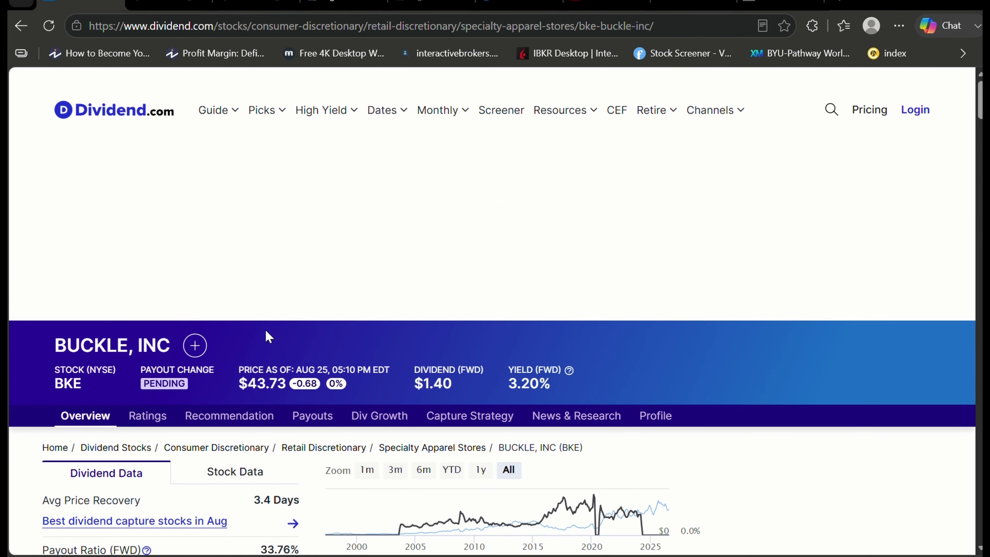
scroll(266, 335, "down", 4)
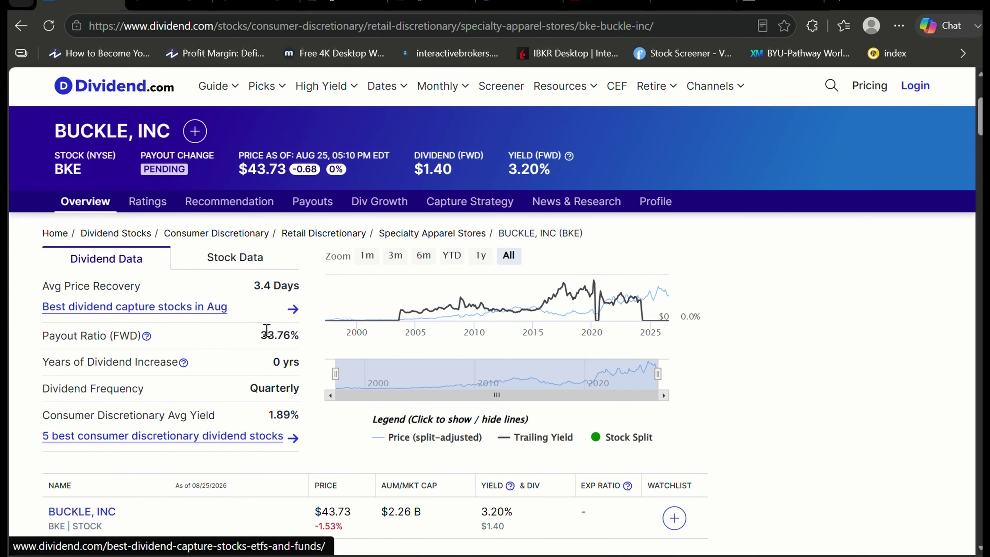
scroll(266, 335, "down", 2)
scroll(266, 336, "down", 5)
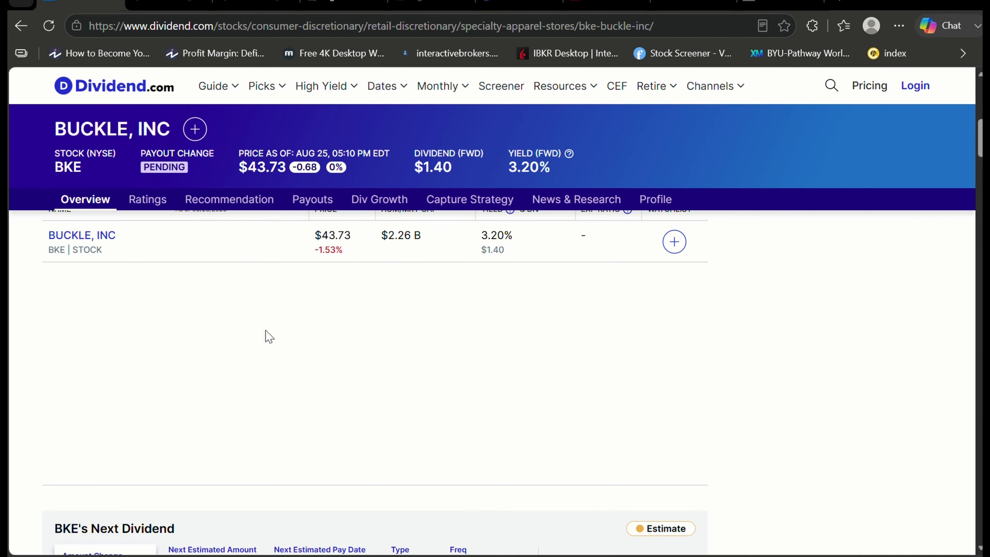
scroll(266, 336, "up", 2)
scroll(269, 336, "up", 1)
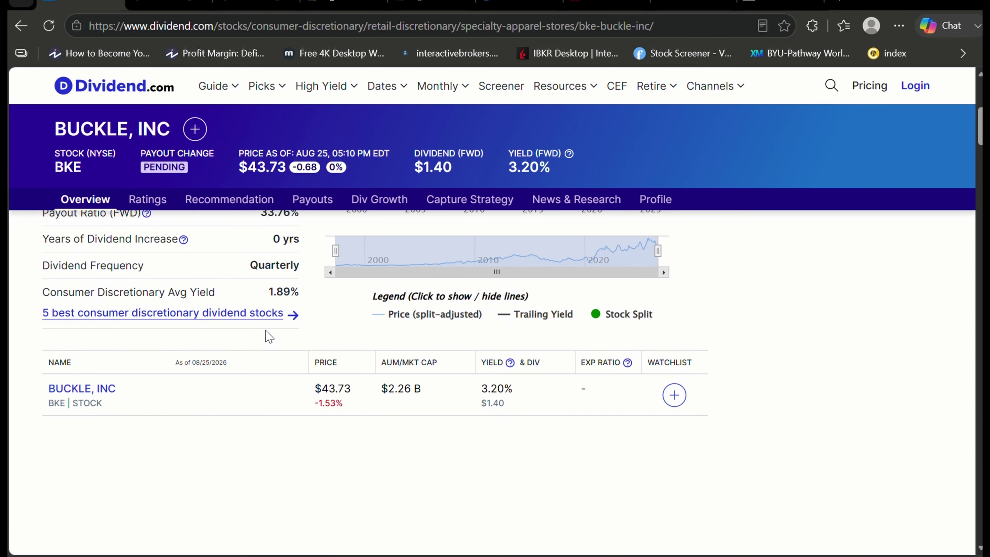
scroll(268, 336, "up", 4)
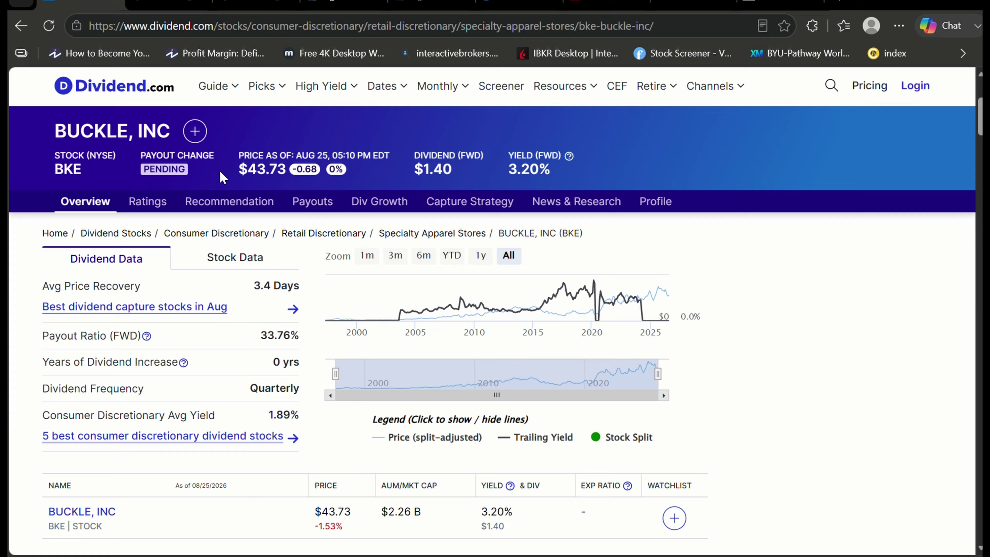
Switch to the Finviz screener, show the fundamental filters and look through the Return on Assets options without choosing one
left_click(617, 556)
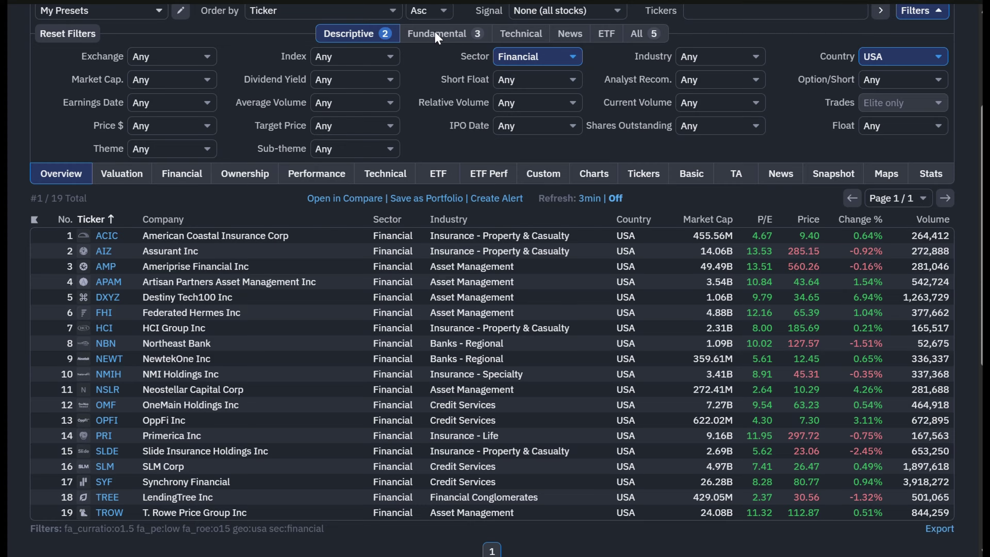
scroll(495, 273, "up", 3)
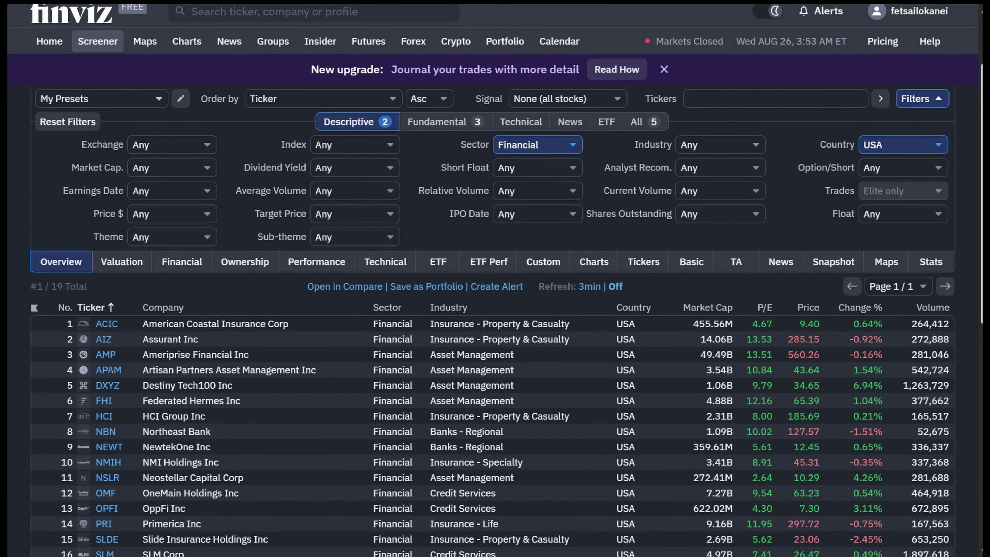
left_click(453, 124)
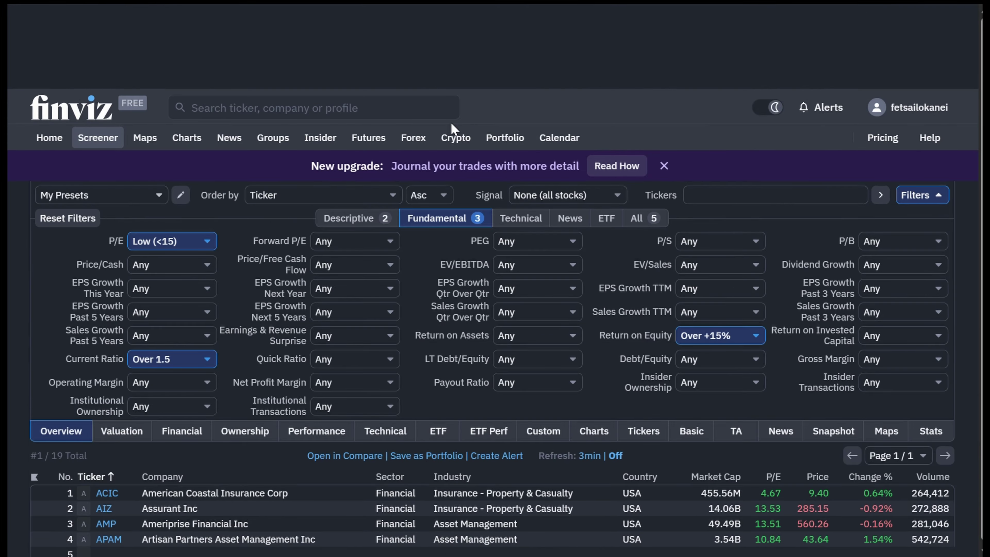
left_click(500, 338)
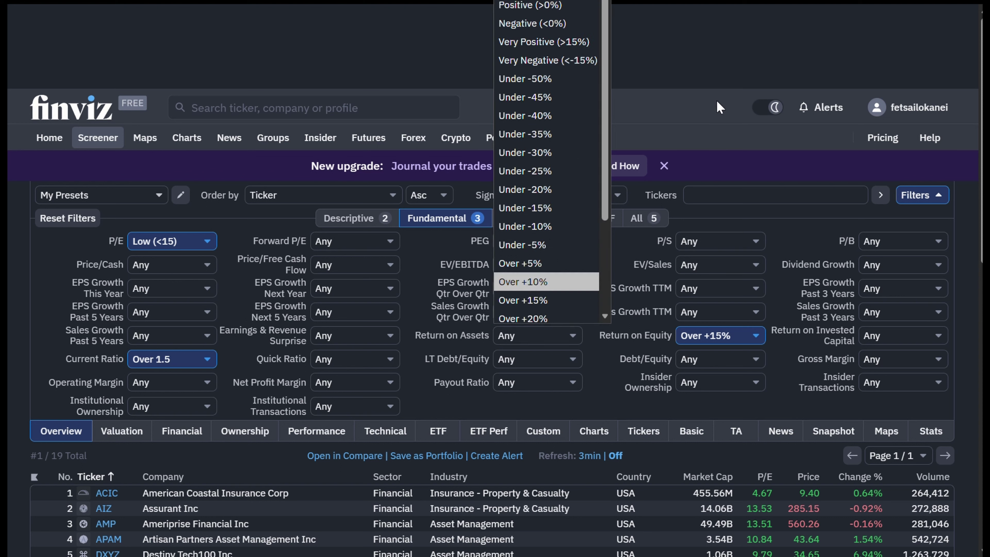
left_click(711, 106)
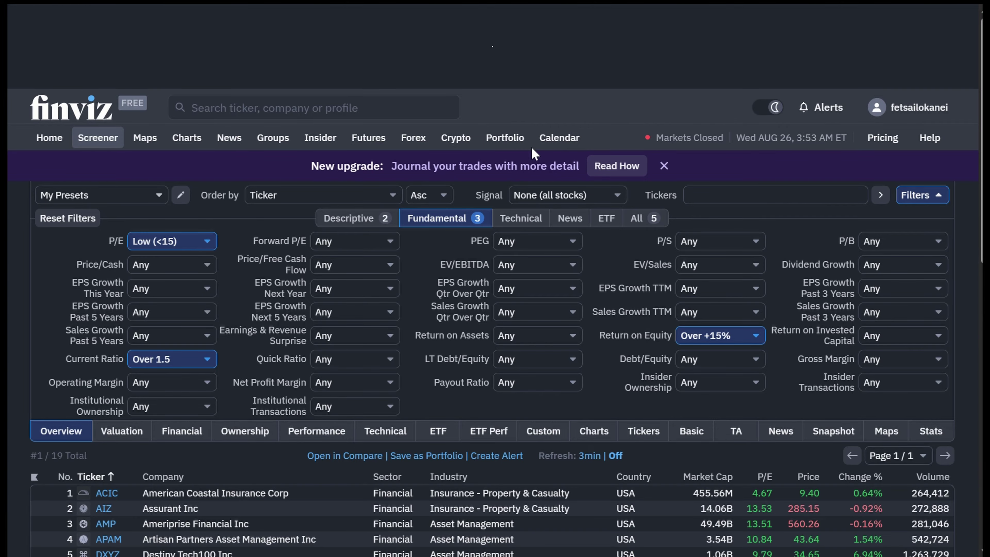
Switch to the AfricanFinancials page of Stanbic Uganda Holdings Limited in the other browser window and view its share price summary
mouse_move(514, 551)
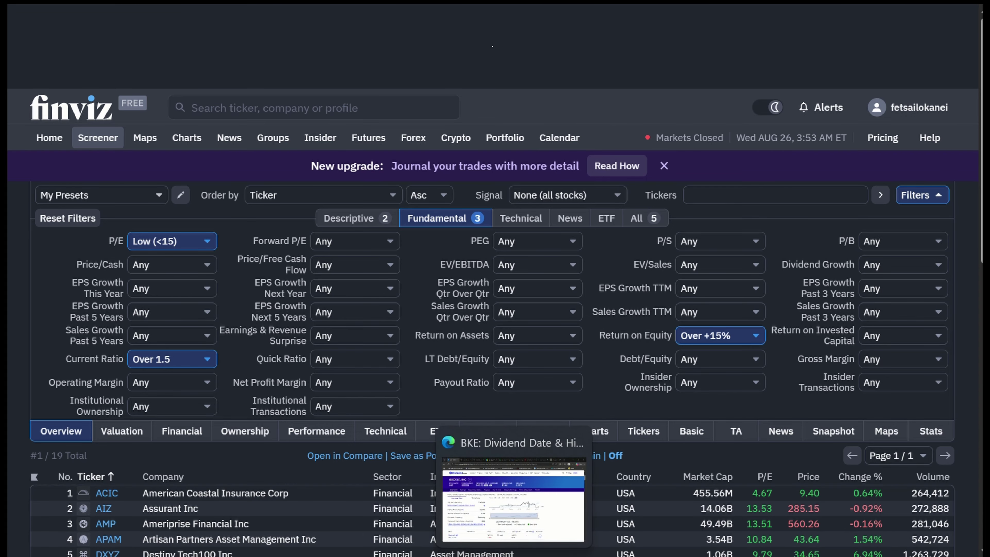
left_click(514, 499)
mouse_move(319, 89)
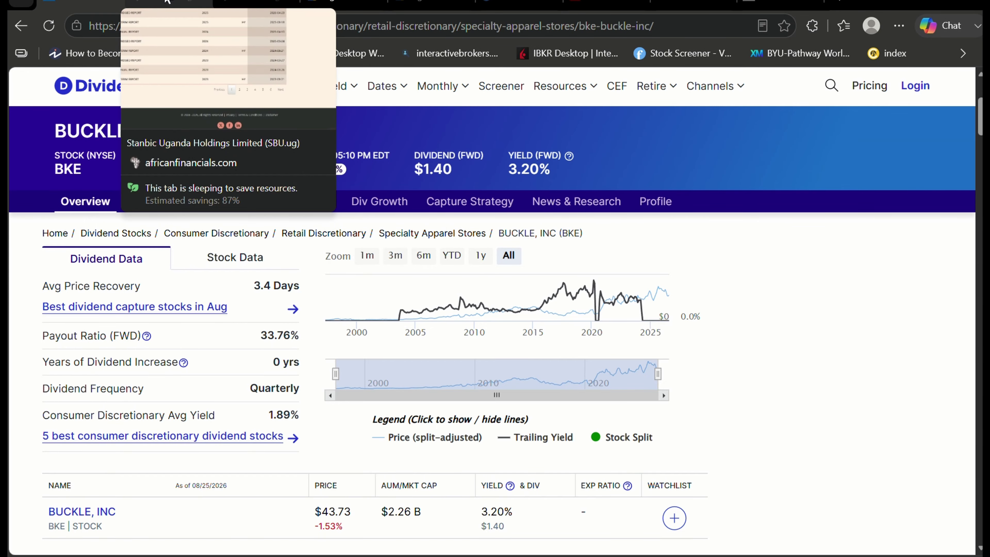
left_click(167, 1)
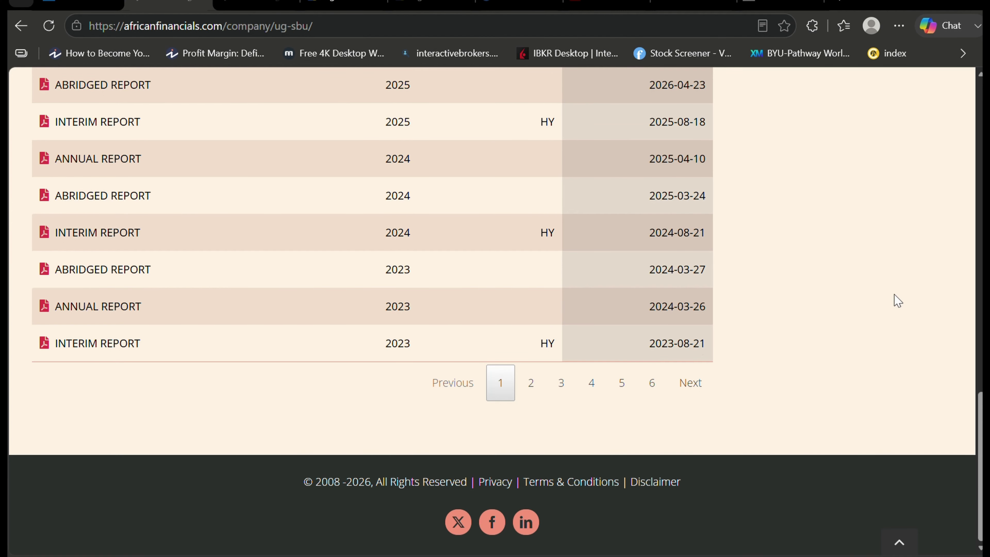
scroll(894, 295, "up", 15)
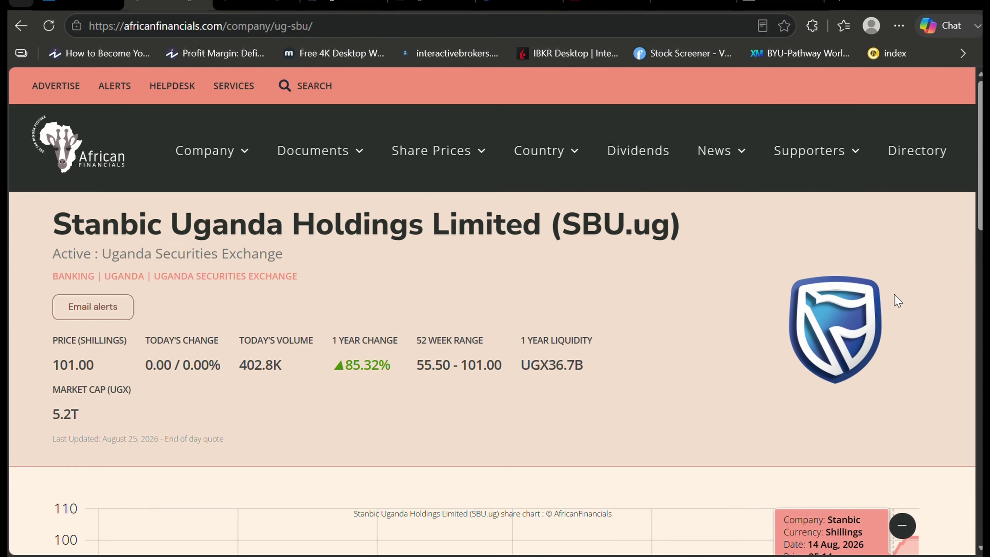
scroll(894, 294, "down", 1)
scroll(894, 295, "up", 1)
Return to the African listed companies search results for "stanbic" and review the companies listed
left_click(20, 26)
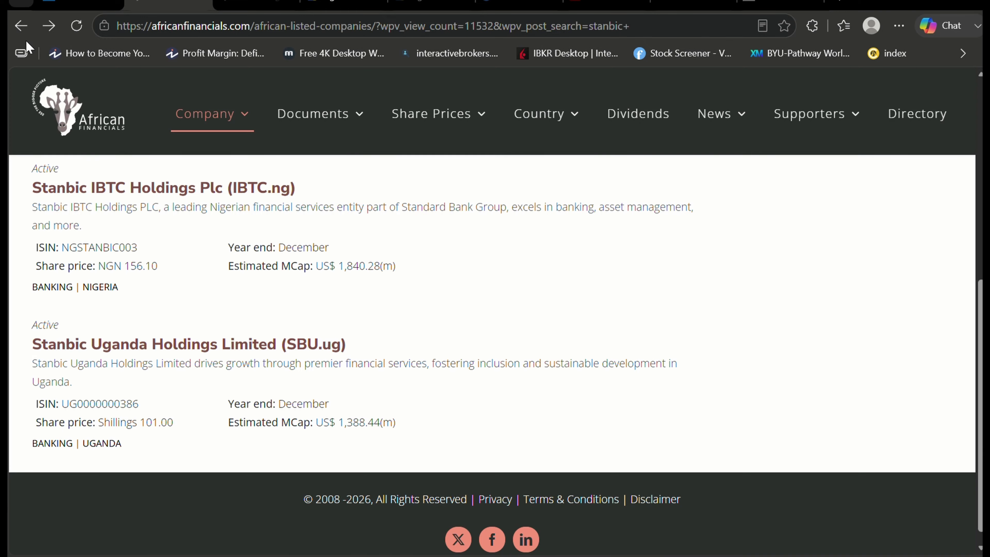
scroll(278, 325, "up", 8)
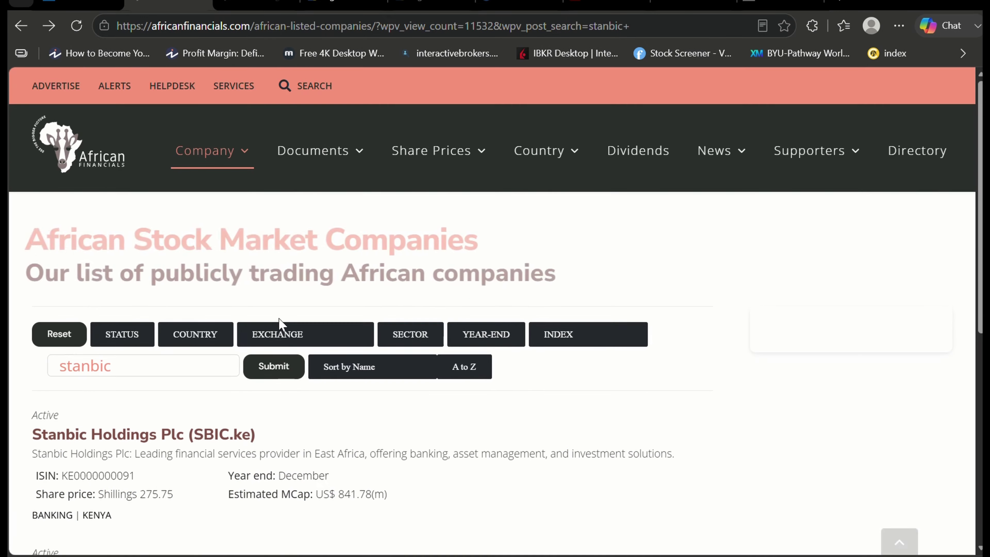
scroll(279, 322, "down", 2)
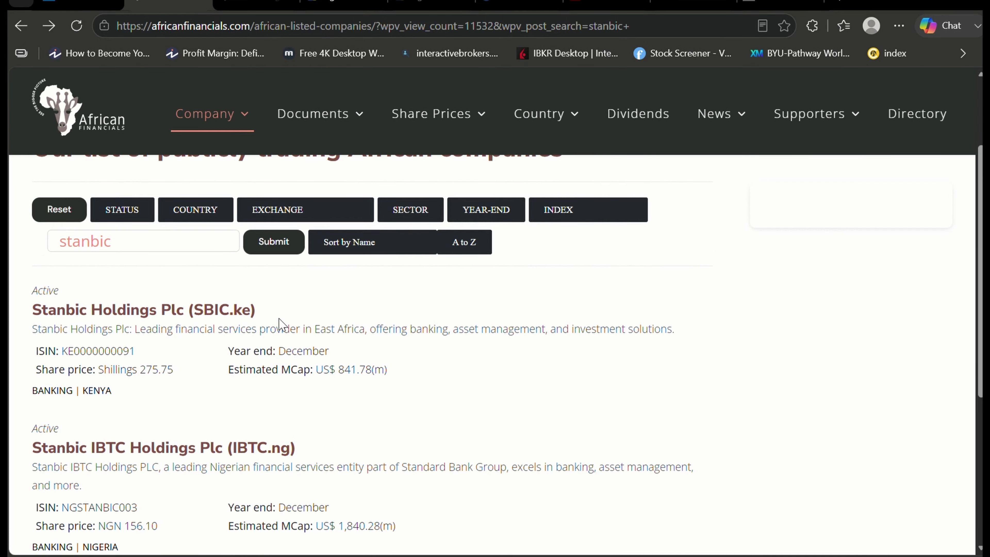
scroll(278, 325, "down", 1)
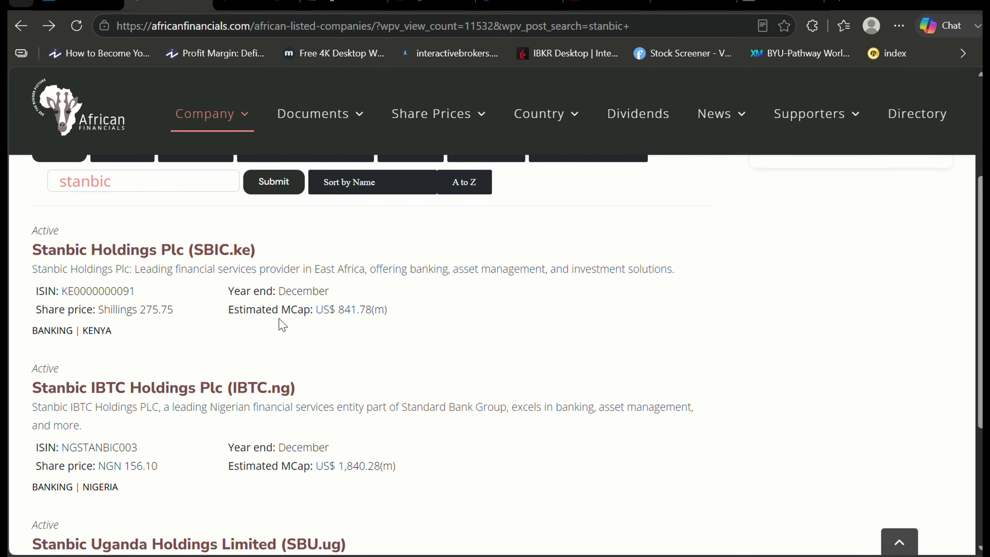
scroll(282, 325, "down", 1)
scroll(281, 324, "down", 3)
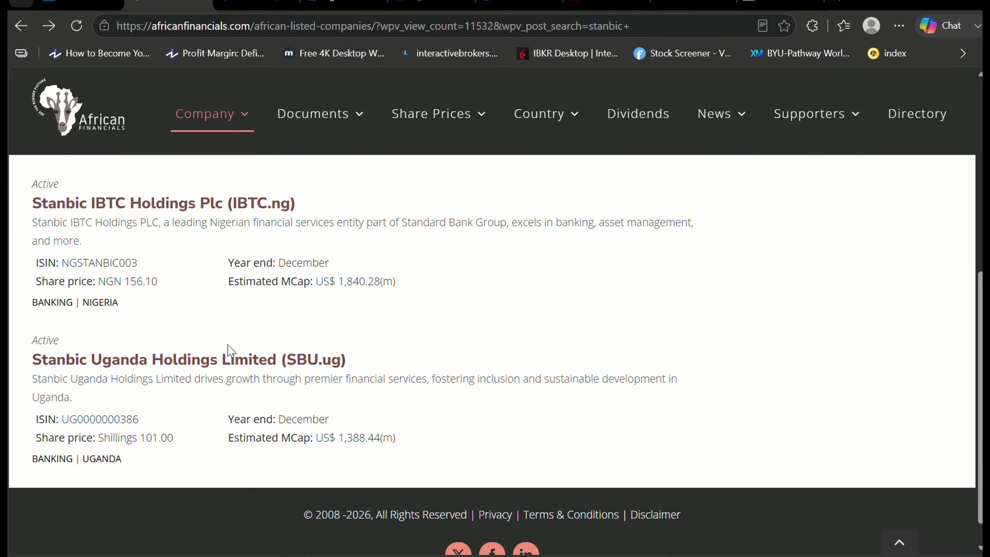
Open Stanbic Uganda Holdings Limited (SBU.ug) from the results and examine its share price chart and company profile
left_click(203, 359)
scroll(202, 363, "down", 3)
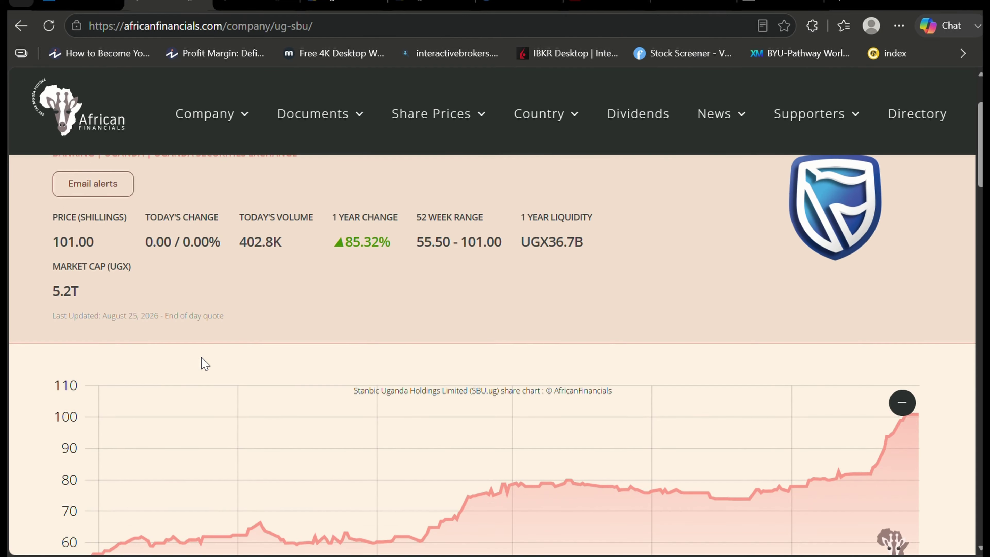
scroll(203, 362, "down", 3)
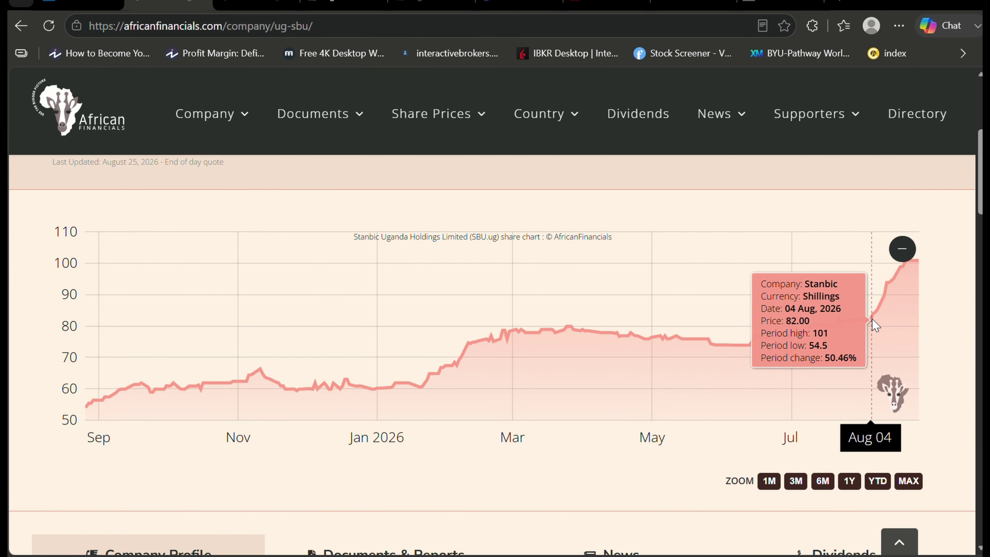
scroll(745, 312, "down", 3)
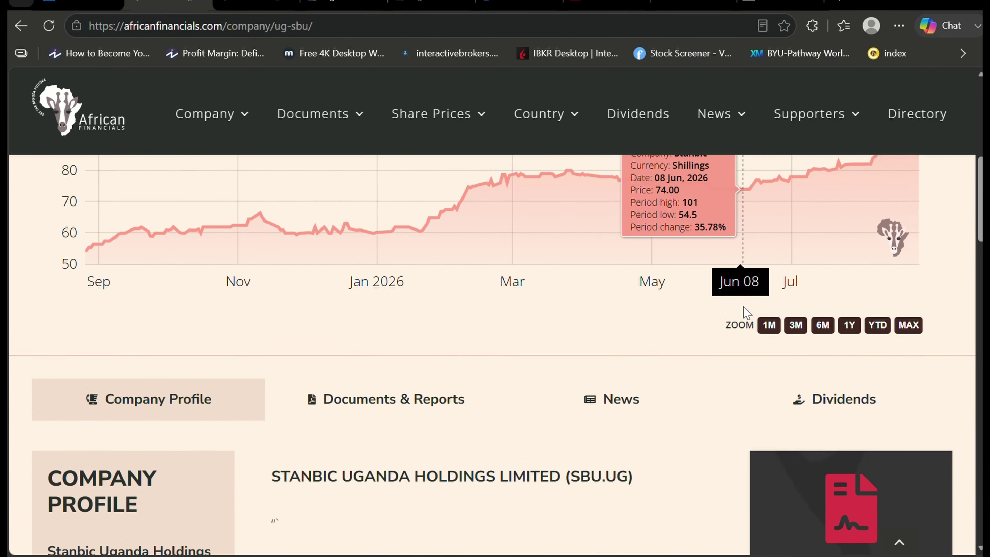
scroll(747, 312, "down", 1)
scroll(745, 312, "down", 12)
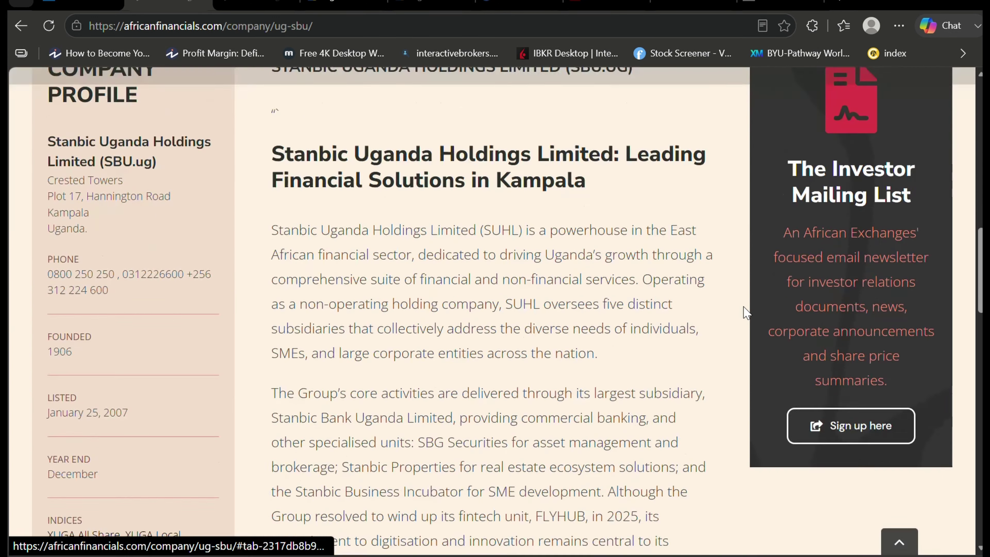
scroll(745, 312, "down", 5)
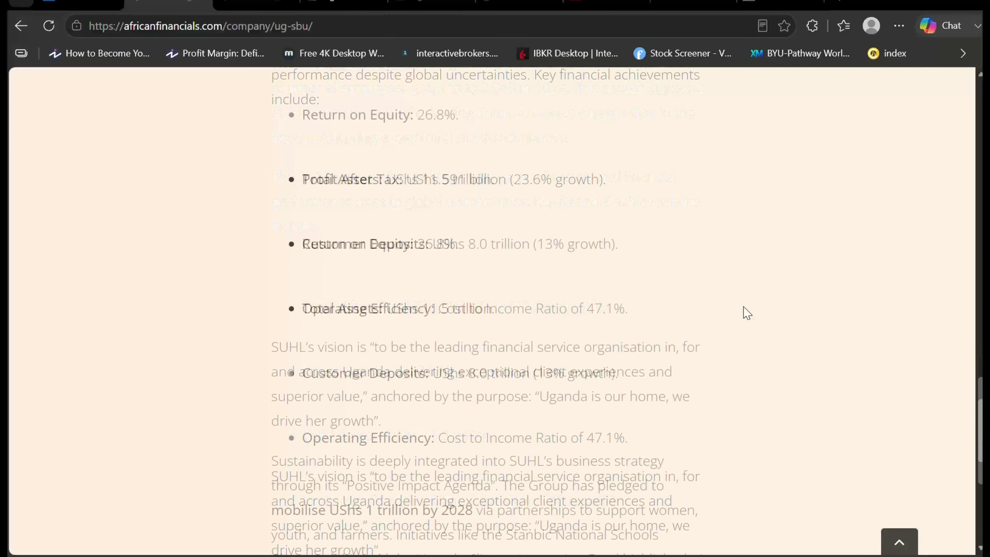
scroll(745, 312, "up", 10)
scroll(745, 312, "up", 8)
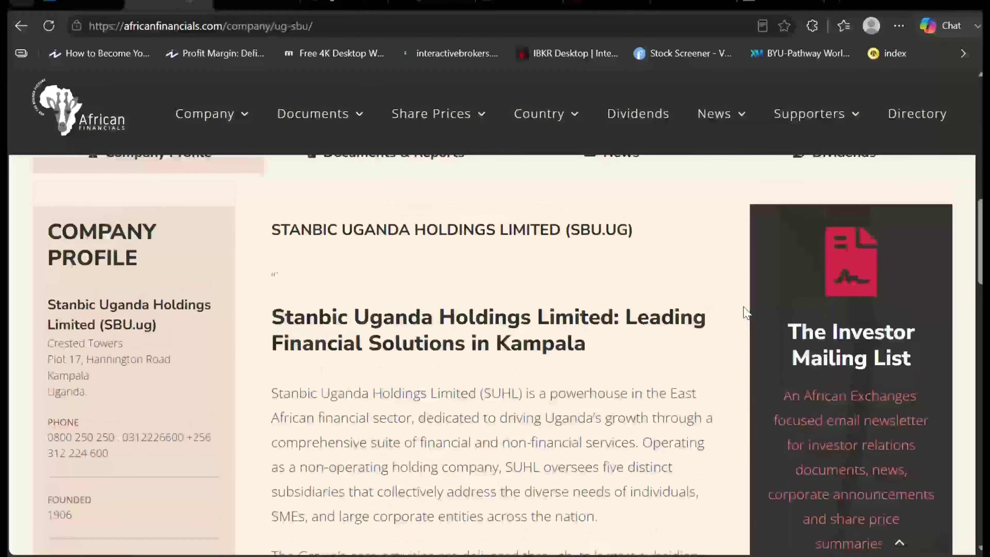
scroll(740, 309, "down", 1)
scroll(738, 308, "up", 1)
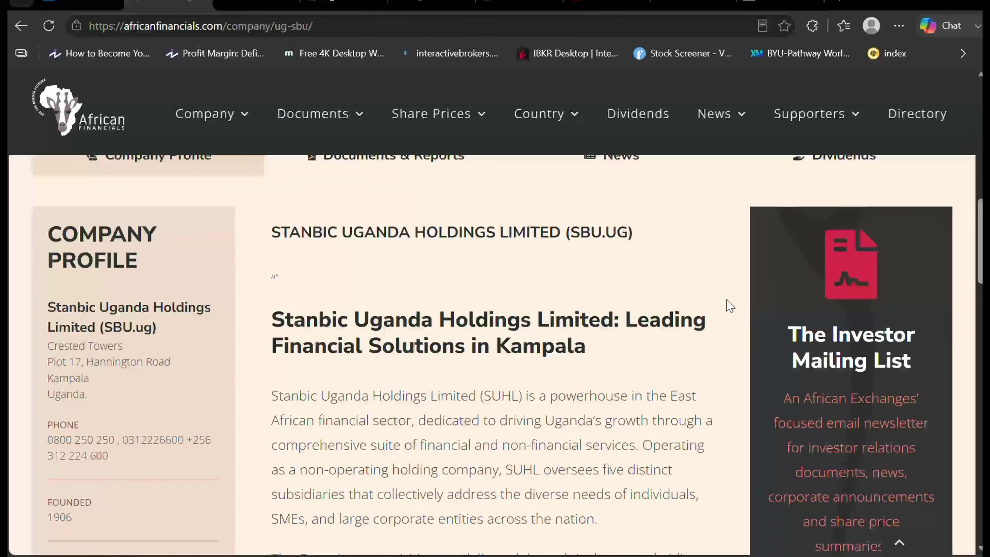
Show Stanbic Uganda's documents and reports, review the list, and bring up its already open 2023 annual report
left_click(377, 176)
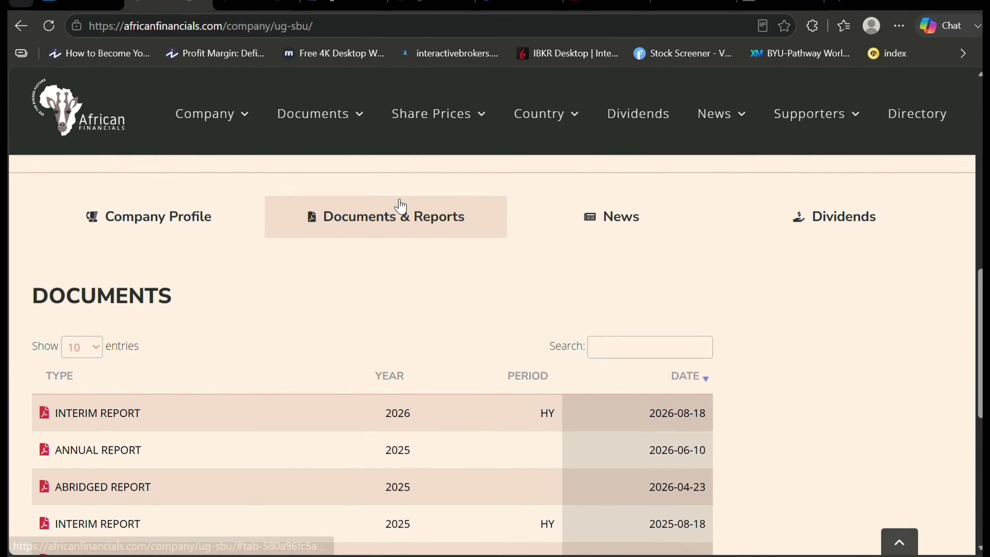
scroll(378, 220, "down", 8)
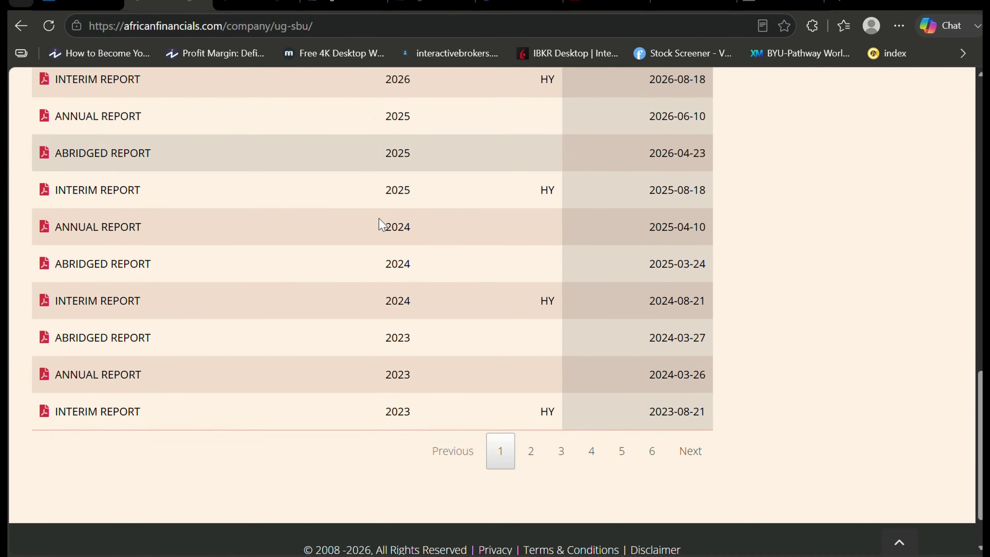
scroll(379, 218, "up", 2)
scroll(379, 218, "up", 8)
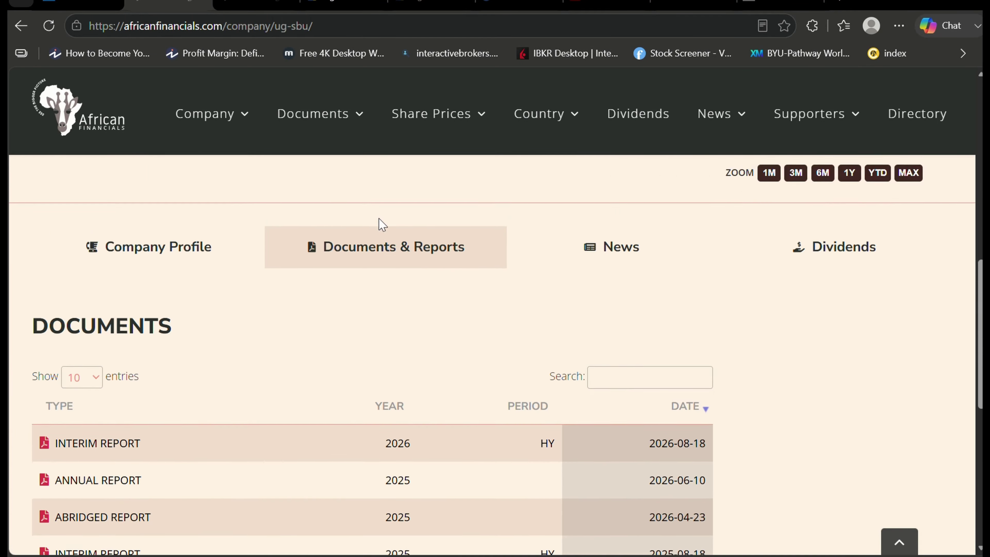
scroll(378, 218, "down", 4)
scroll(382, 225, "down", 2)
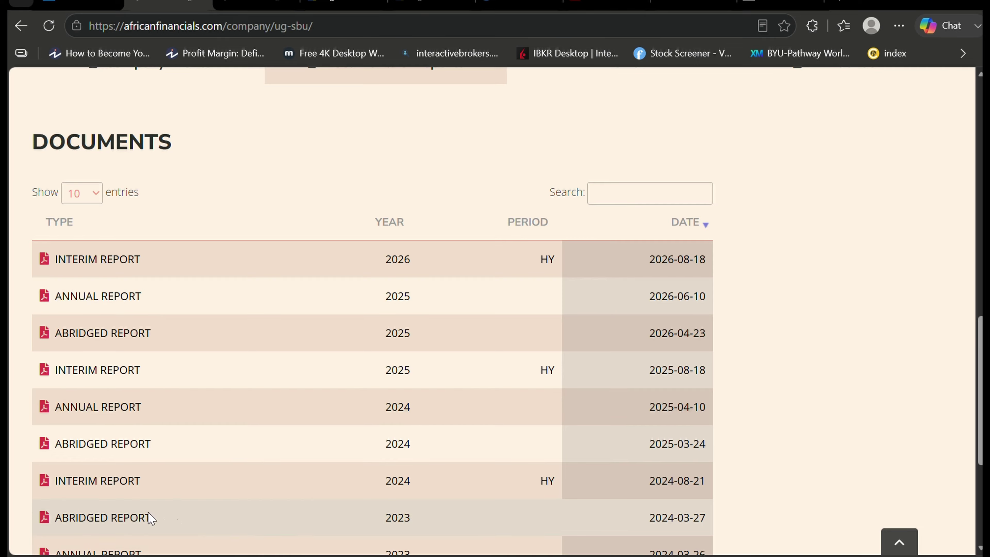
scroll(128, 519, "down", 3)
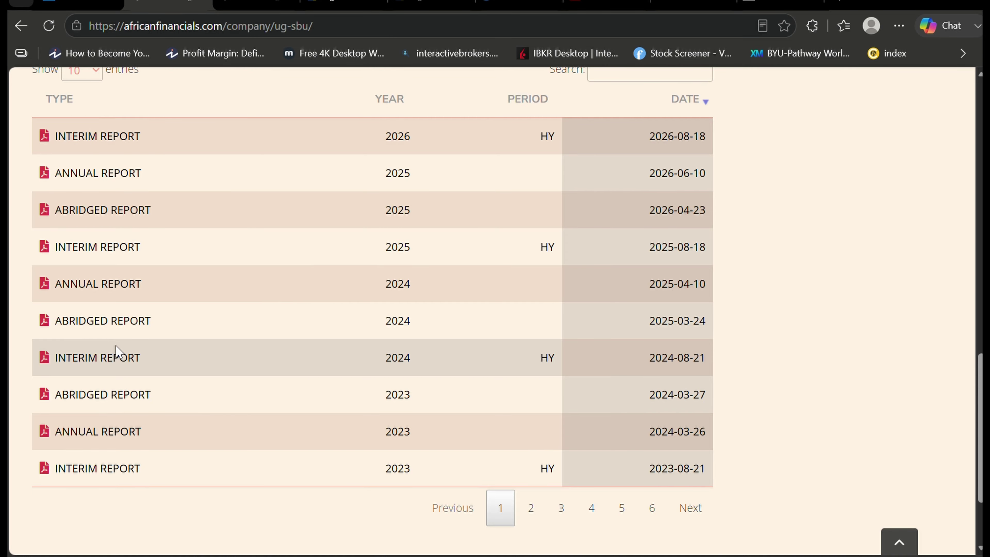
key("ctrl+Tab")
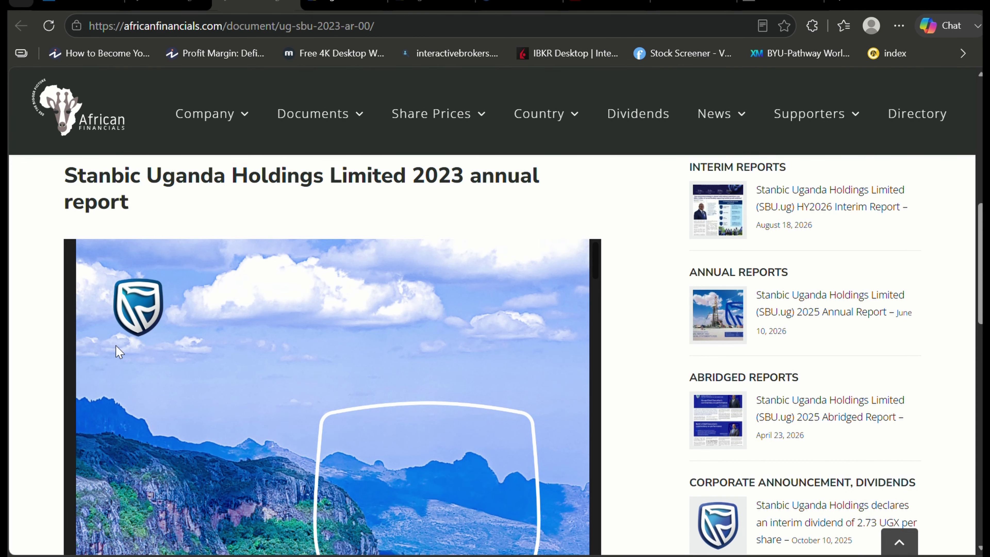
Look over the AfricanFinancials page of Stanbic Uganda Holdings' 2023 annual report, from the embedded document up to its heading
scroll(119, 350, "down", 2)
scroll(118, 348, "up", 8)
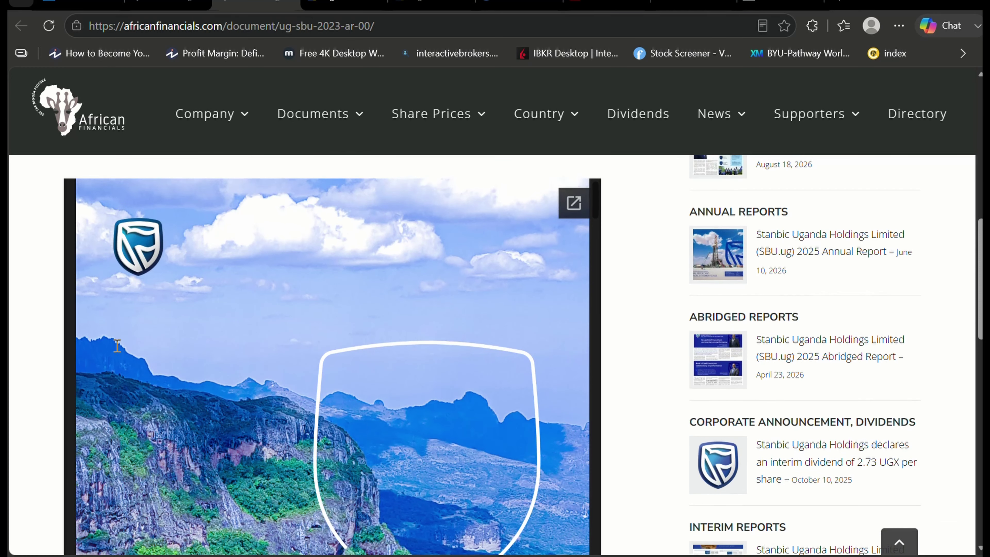
scroll(117, 346, "up", 4)
scroll(117, 346, "down", 2)
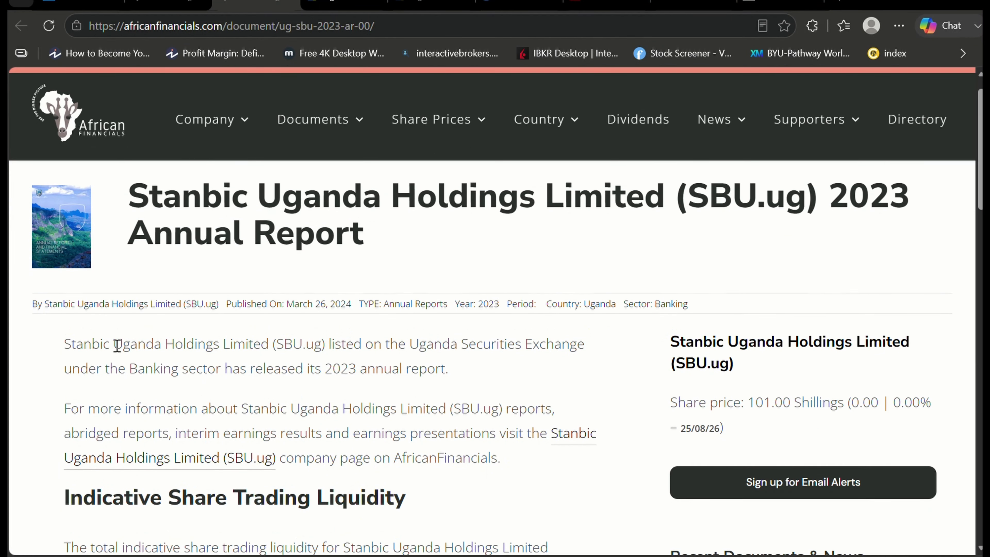
Bring up the ug-sbu-2023-ar-00.pdf report without its file header and go back to the statement of financial position on page 14
left_click(334, 7)
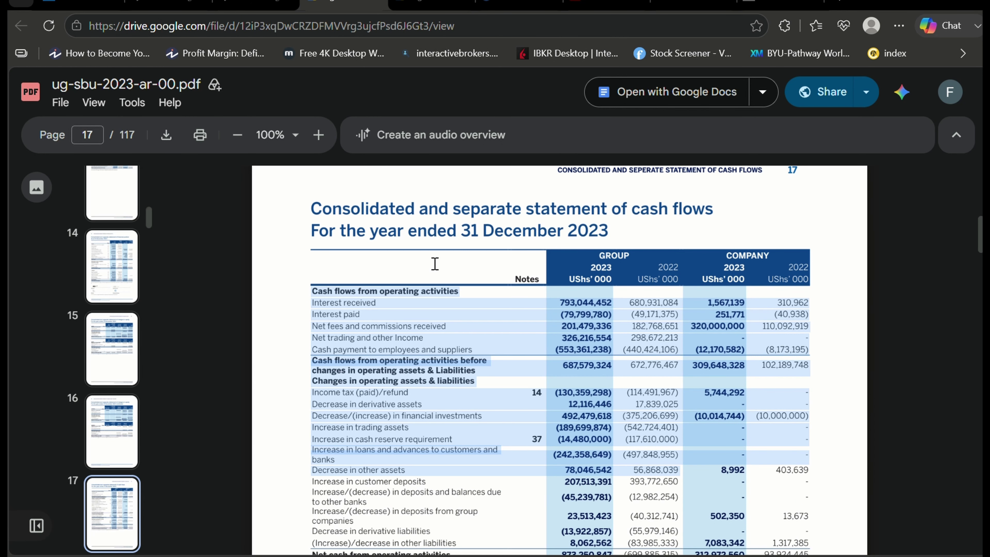
left_click(956, 136)
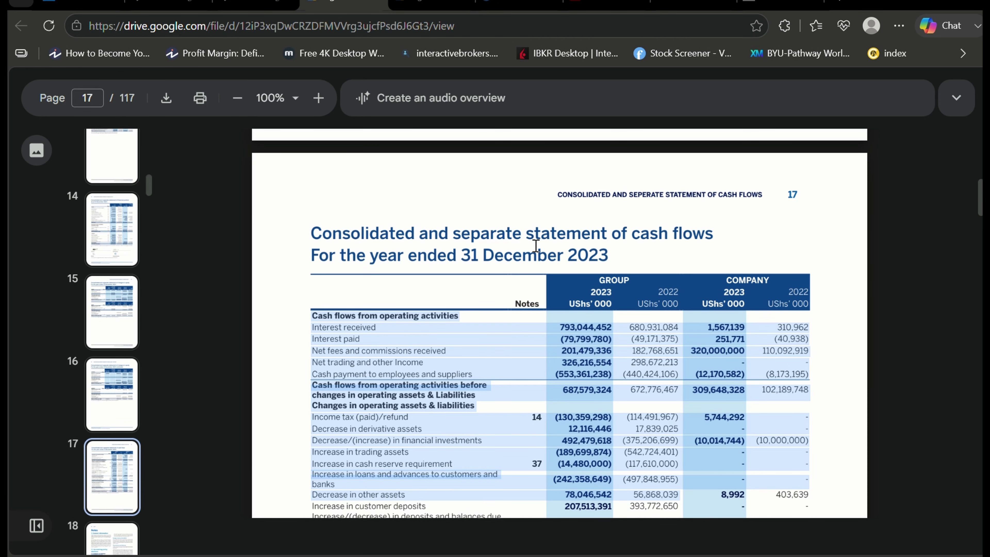
key("Page_Up")
scroll(536, 246, "up", 8)
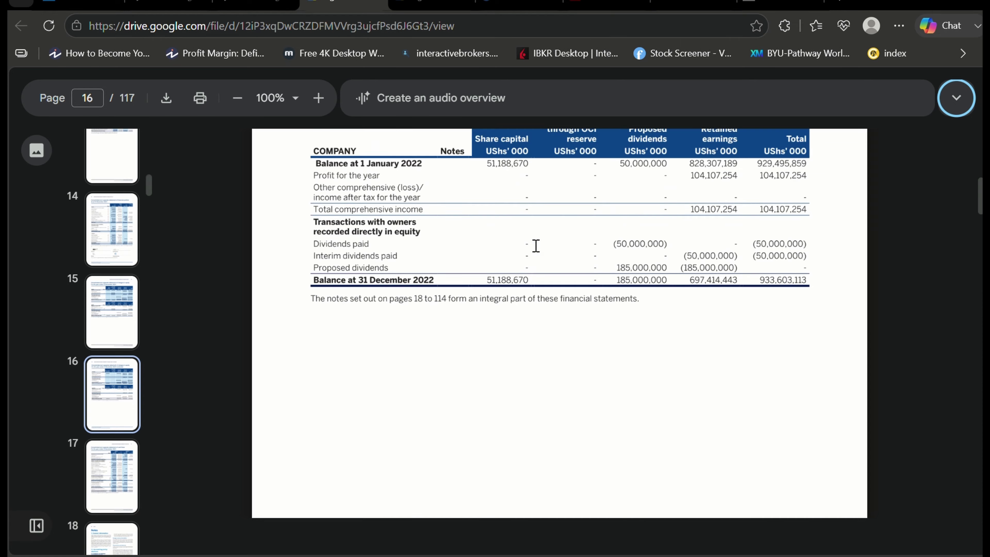
scroll(537, 246, "up", 10)
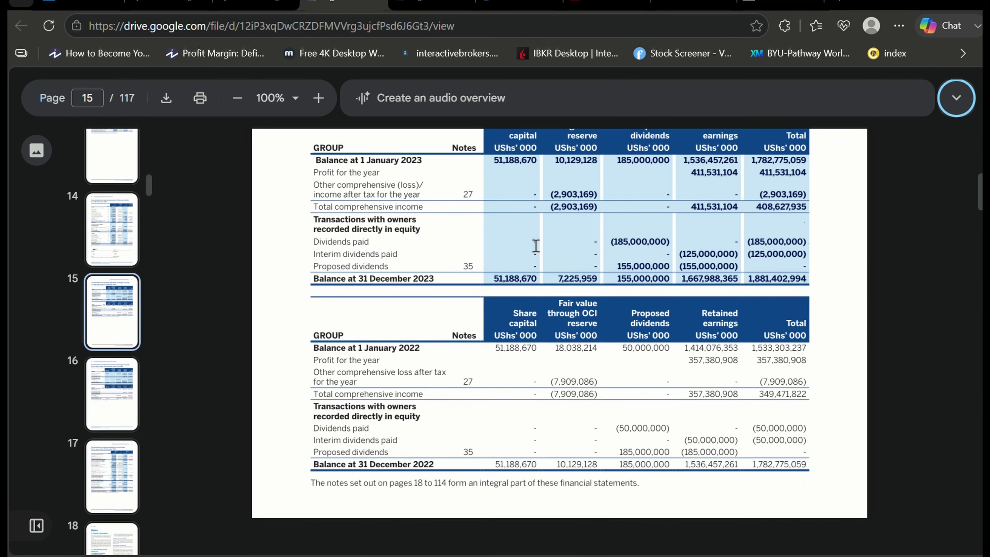
scroll(536, 246, "up", 9)
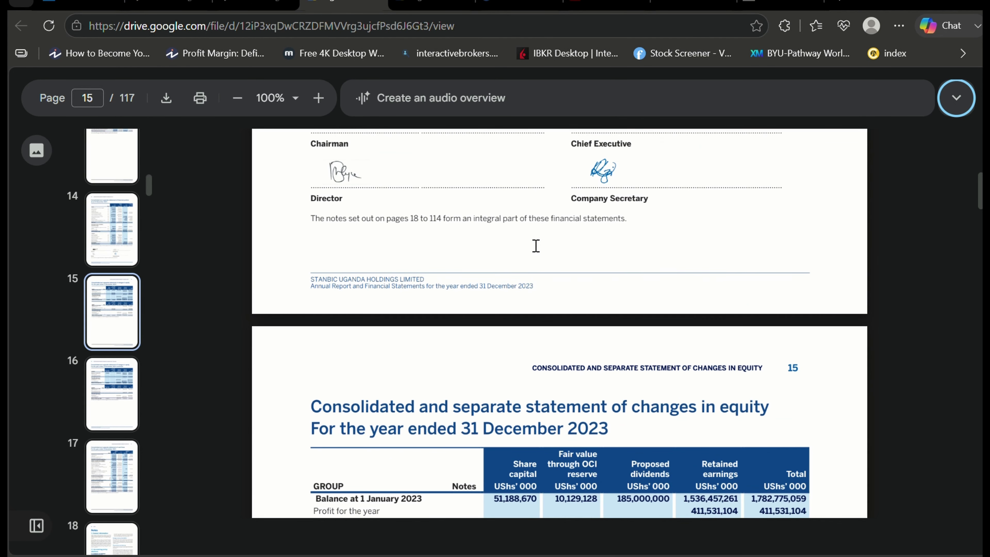
scroll(536, 246, "up", 9)
scroll(537, 245, "up", 9)
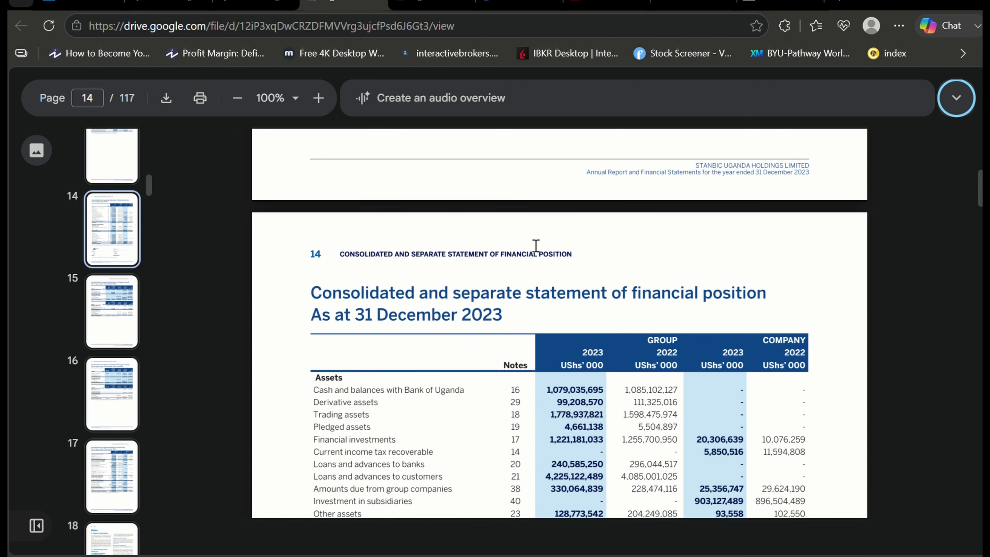
Examine the assets and shareholders' equity figures in the 31 December 2023 statement of financial position
scroll(536, 245, "down", 3)
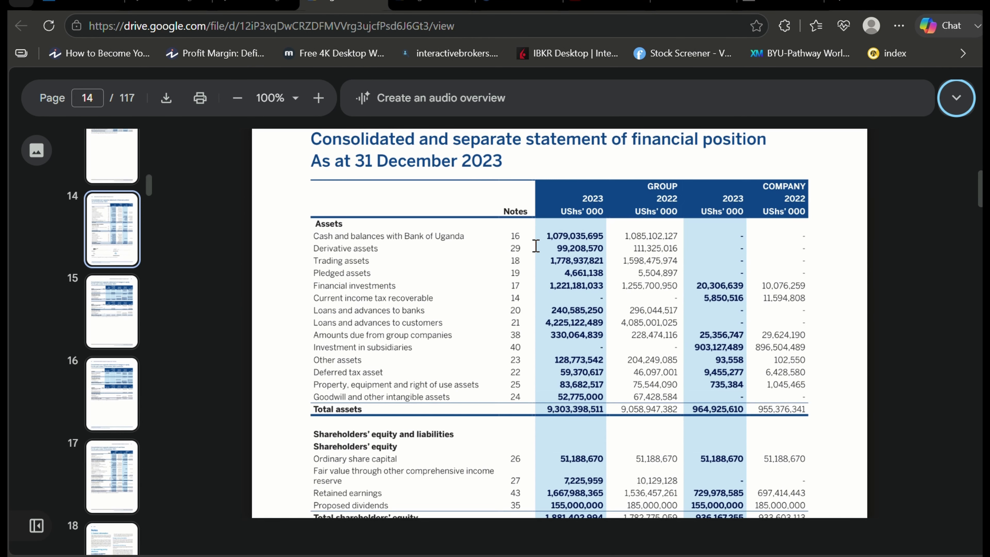
scroll(536, 246, "up", 1)
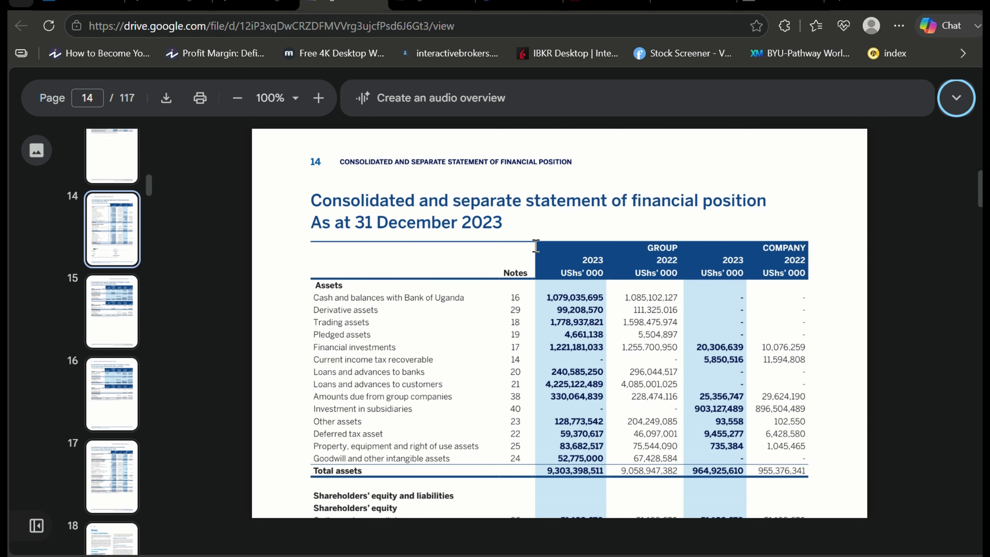
scroll(536, 246, "down", 1)
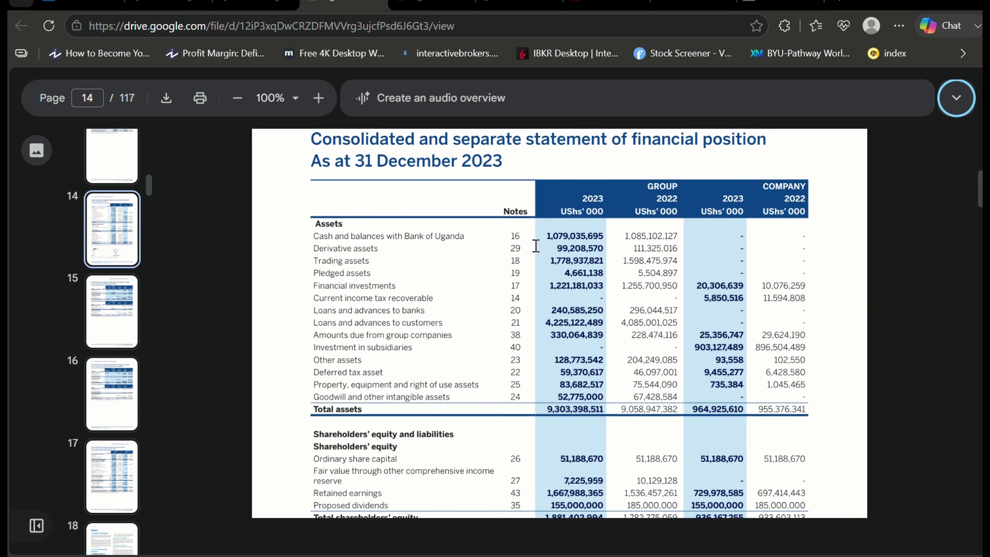
scroll(537, 246, "up", 1)
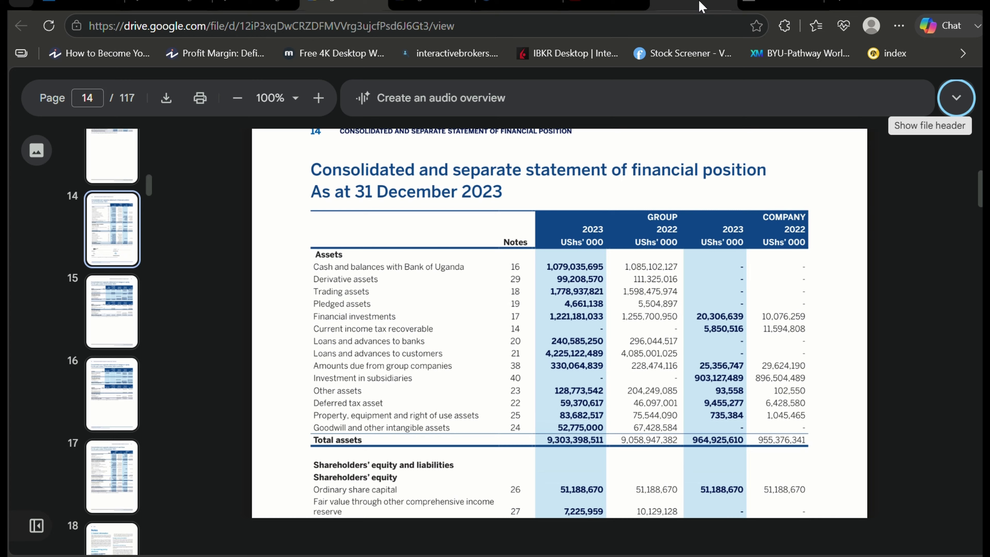
Switch to the Uganda Securities Exchange's Market Performance Reports page and review the list of monthly PDF reports
left_click(697, 3)
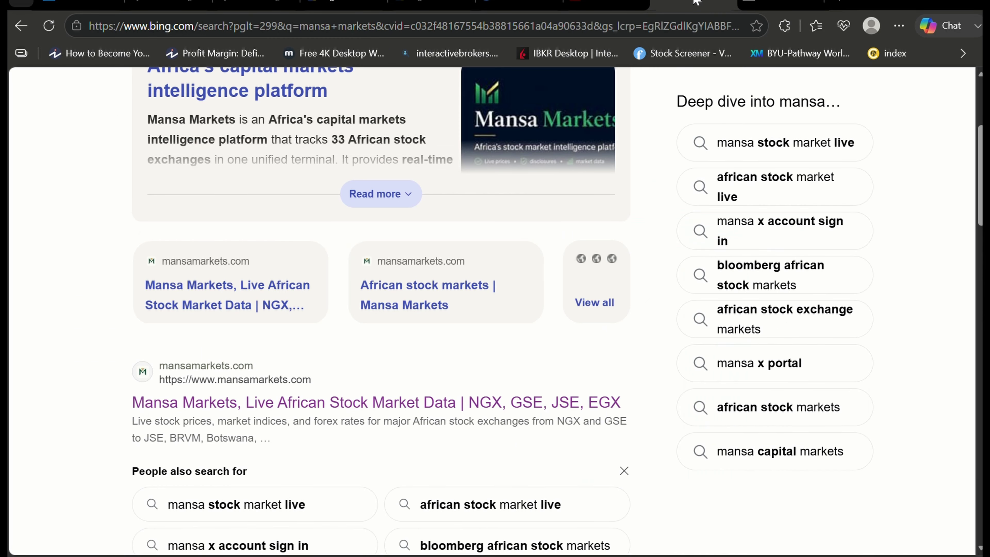
key("ctrl+shift+Tab")
key("ctrl+shift+Tab")
key("Down")
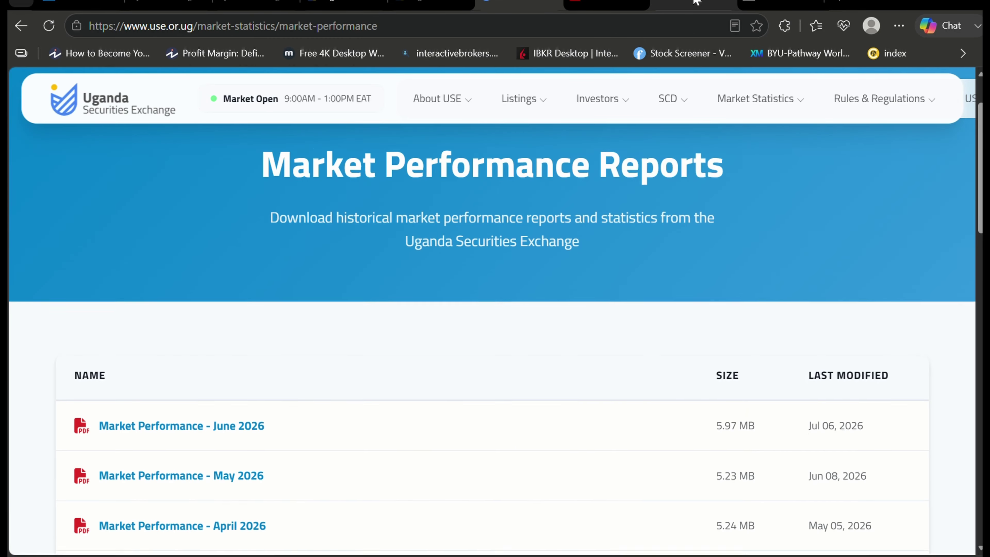
key("Up")
key("Up")
key("Up")
key("Up")
key("Down")
key("Down")
key("Down")
key("Down")
key("Down")
key("Down")
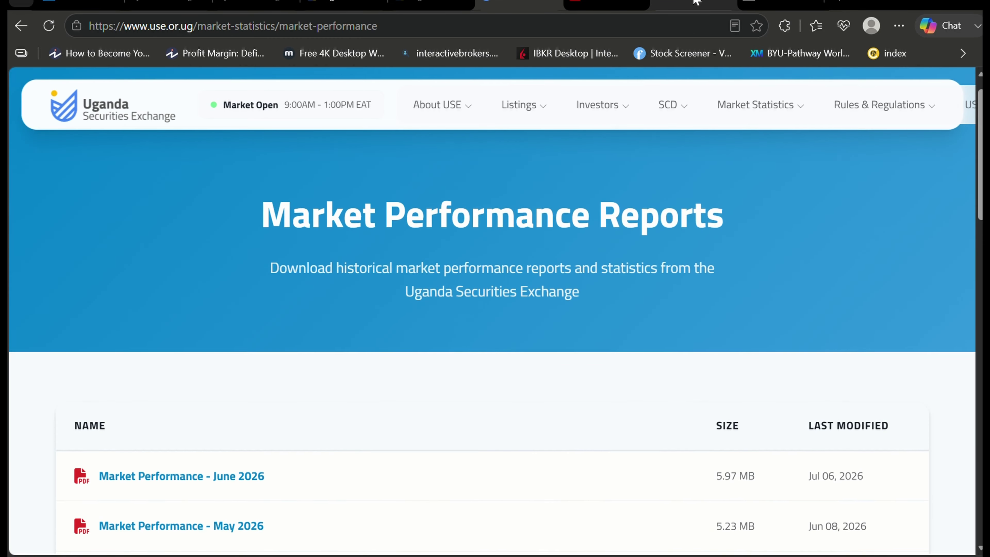
key("Down")
key("Down")
key("Down")
key("Down")
key("Down")
key("Down")
key("Down")
key("Down")
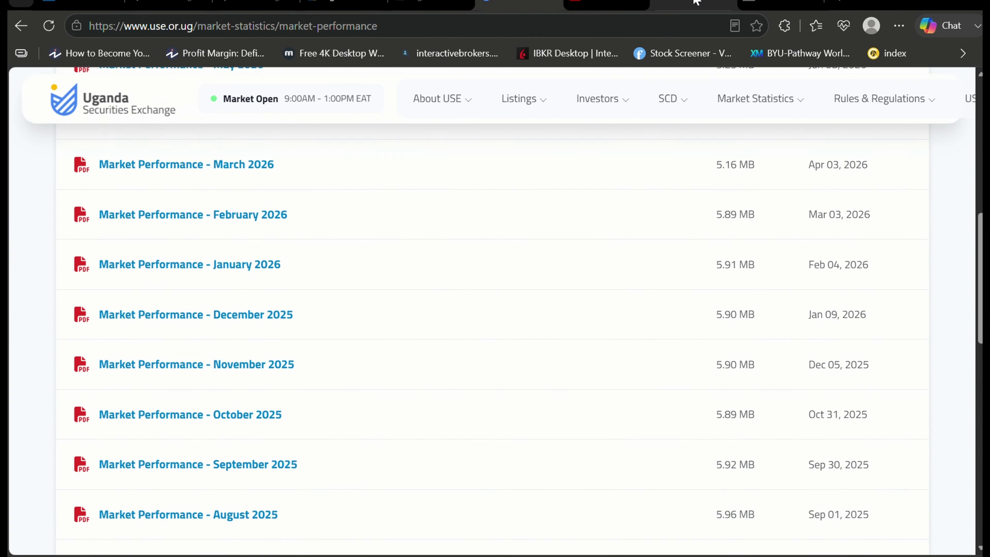
key("Up")
key("Up")
key("Up")
key("Up")
key("Up")
key("Up")
key("Up")
key("Up")
key("Up")
key("Up")
key("Down")
key("Down")
key("Down")
key("Down")
key("Down")
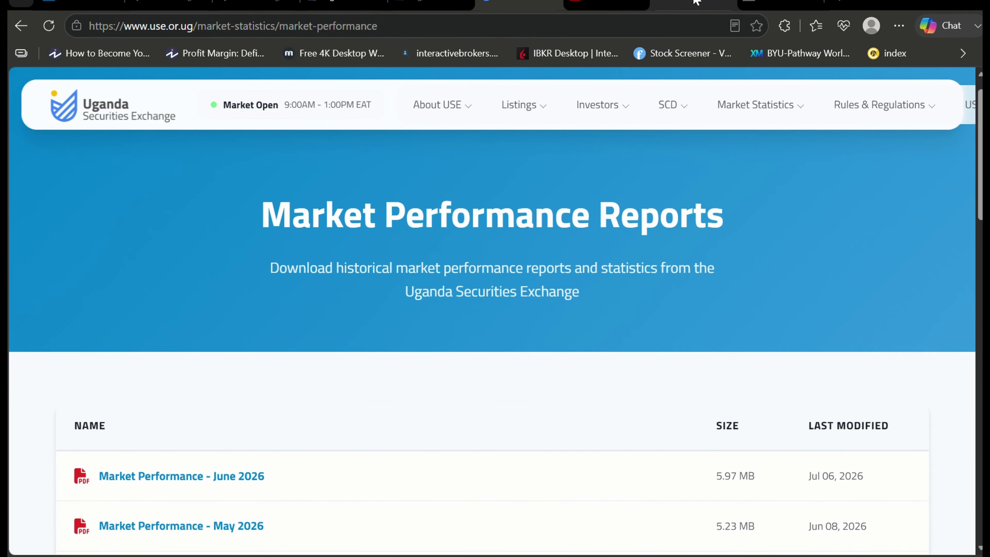
key("Down")
key("Down")
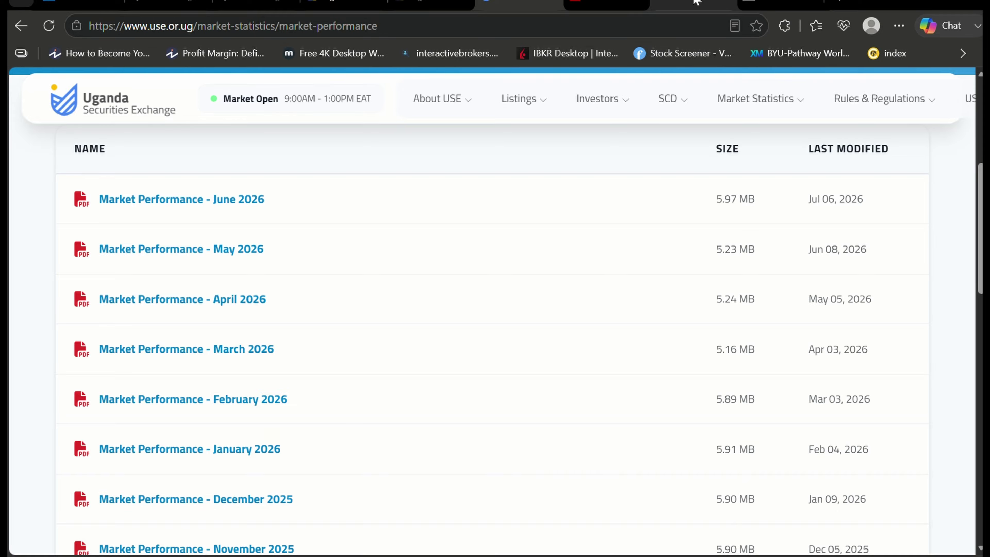
key("Down")
key("Up")
key("Up")
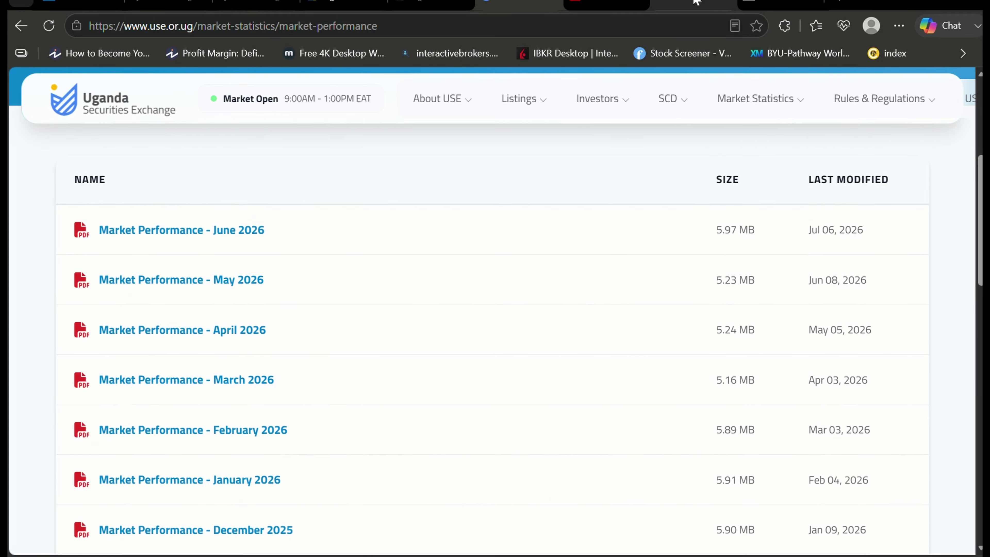
Return to the 2023 Stanbic annual report PDF and glance at the 2025 annual report open beside it
key("ctrl+shift+Tab")
key("ctrl+shift+Tab")
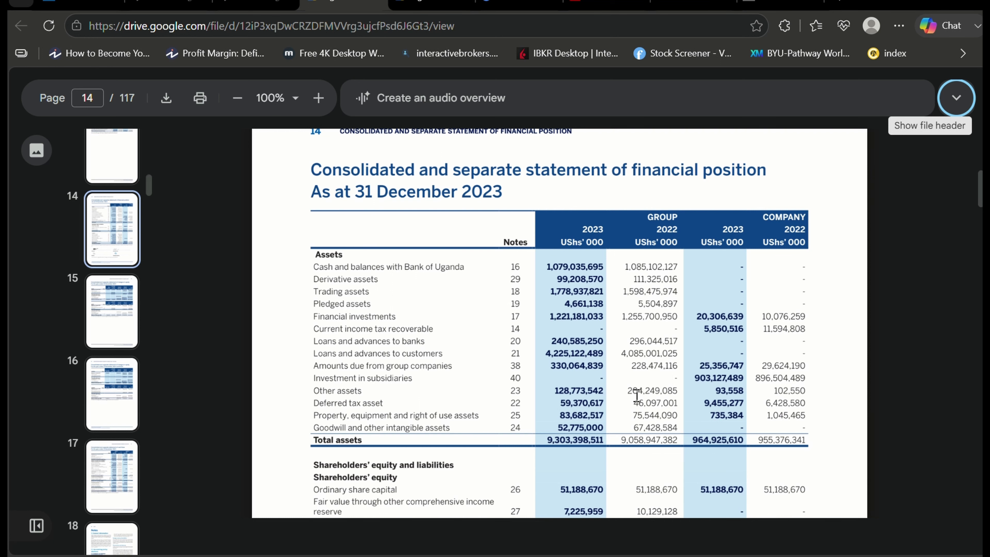
key("ctrl+Tab")
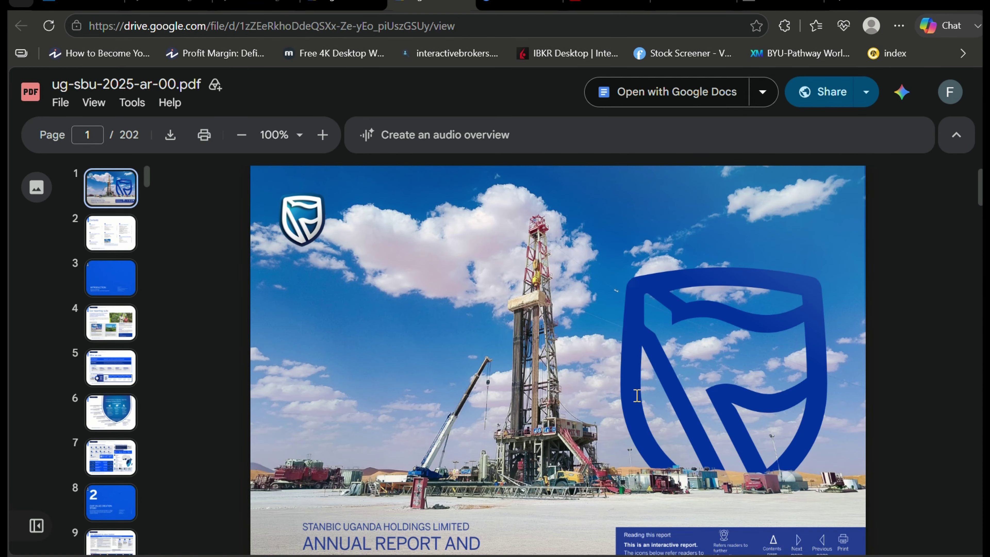
key("ctrl+shift+Tab")
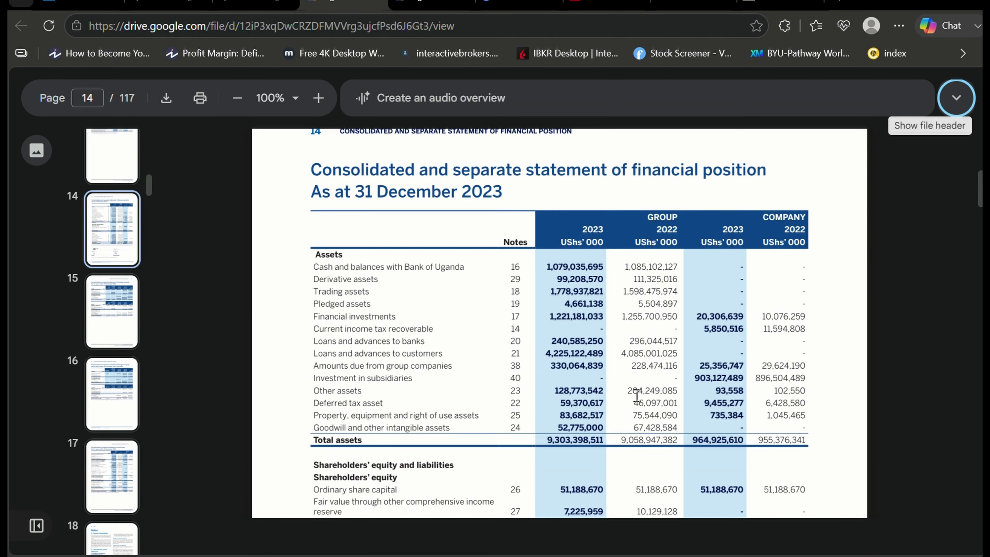
Check the open Uganda Securities Exchange performance PDF showing the June 2026 top gainers, top losers and index performance
key("alt+Tab")
key("alt+Tab")
key("alt+Tab")
key("alt+Tab")
key("alt+Tab")
key("alt+Tab")
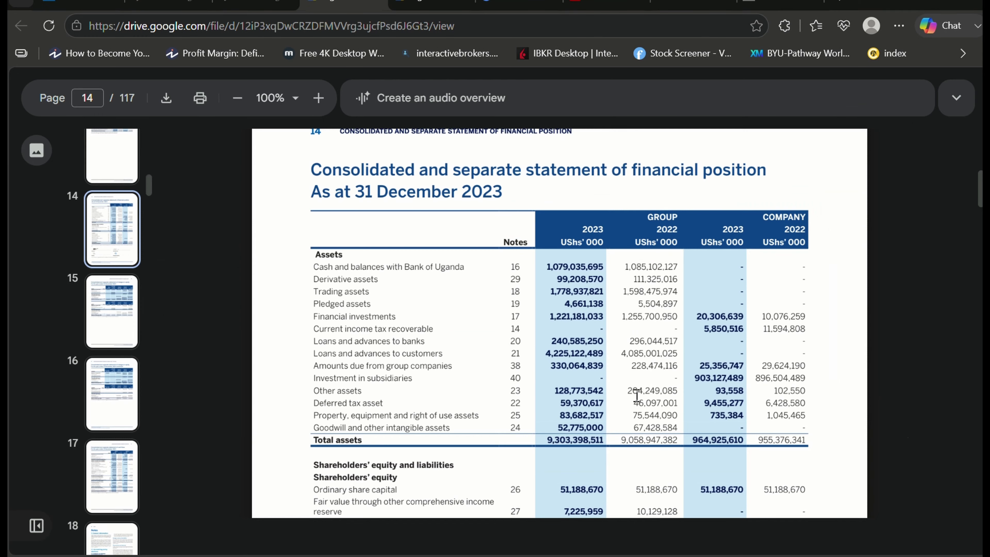
key("alt+Tab")
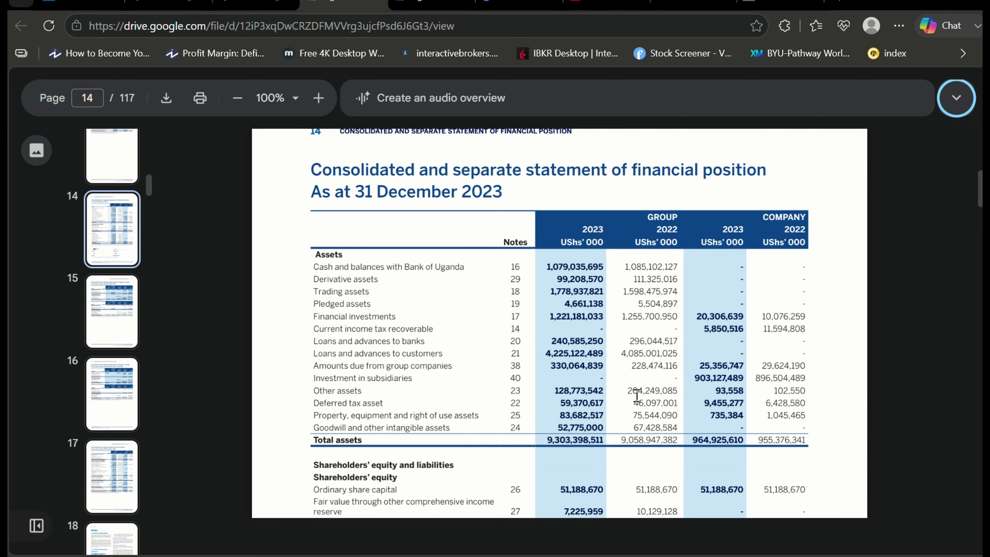
key("alt+Tab")
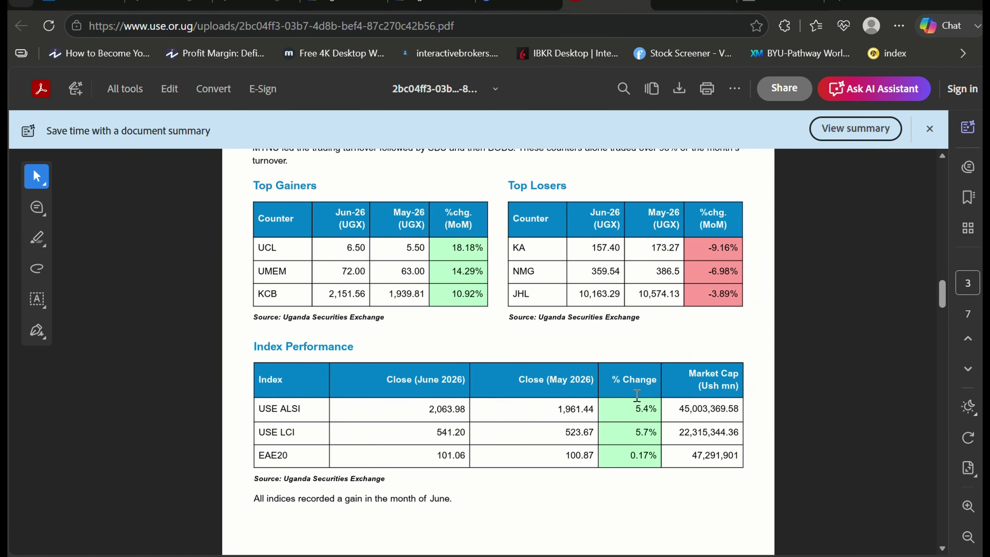
key("alt+Tab")
key("alt+Tab")
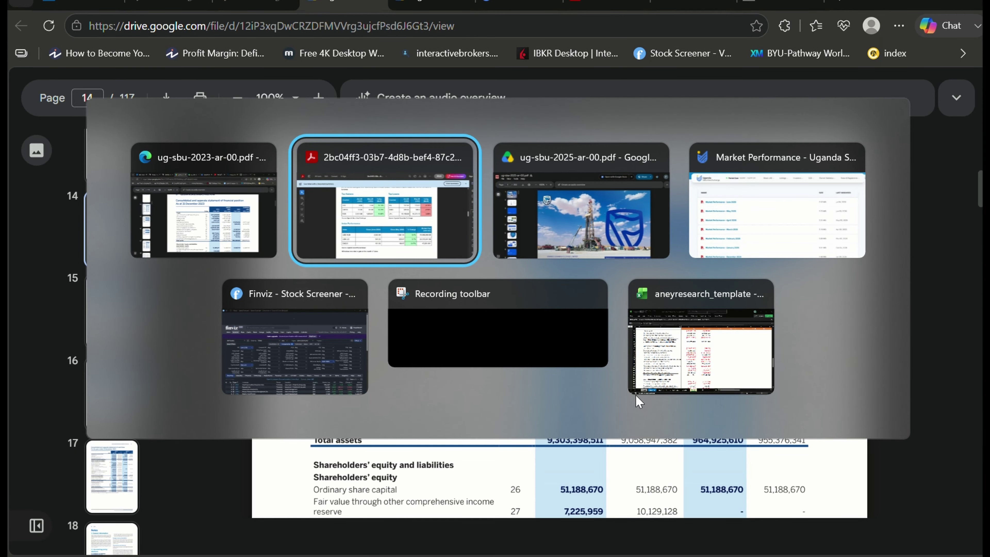
Switch to the aneyresearch_template workbook in Excel and go up to the Balance Sheet Items on the DATA sheet
key("alt+Tab")
key("alt+Tab")
key("alt+Tab")
key("alt+Tab")
key("alt+Tab")
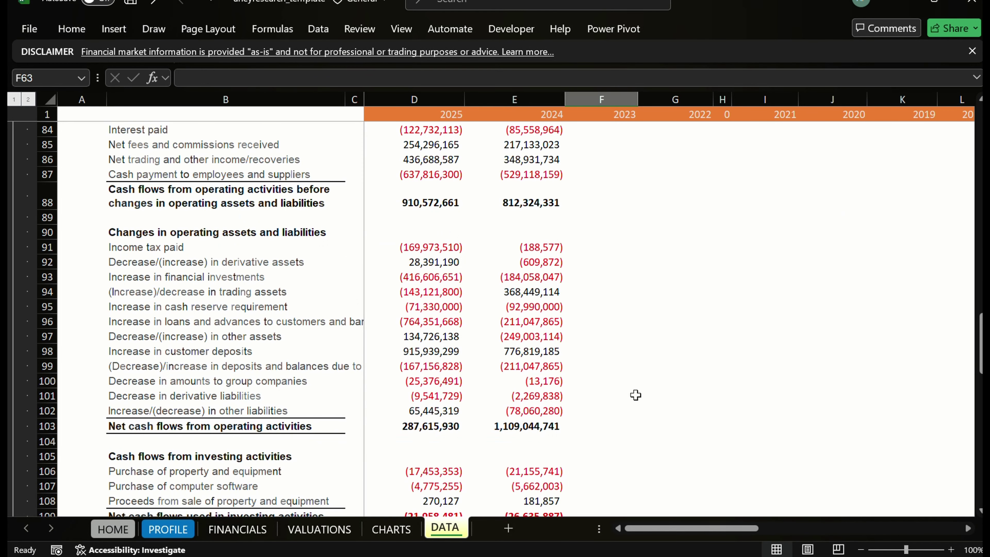
key("ctrl+Up")
key("ctrl+Up")
key("ctrl+Up")
key("ctrl+Up")
key("ctrl+Up")
key("ctrl+Up")
key("ctrl+Up")
key("ctrl+Up")
key("ctrl+Up")
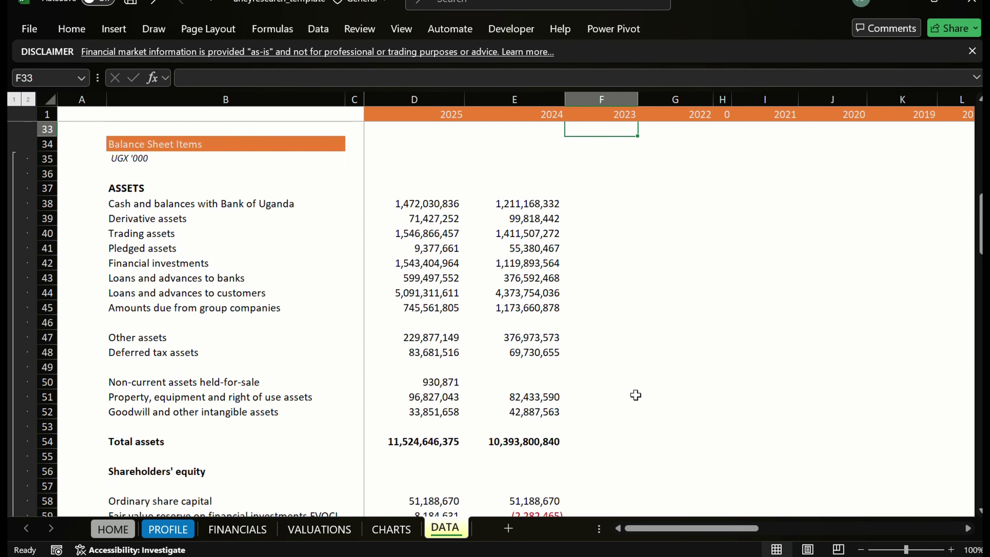
Go to the Income Statement Items on the DATA sheet and review the figures for 2025 to 2022
key("Down")
key("Down")
key("Down")
key("Down")
key("Down")
key("Down")
key("Down")
key("Down")
key("Down")
key("Down")
key("Down")
key("Up")
key("Up")
key("Up")
key("Up")
key("Up")
key("Up")
key("Up")
key("Up")
key("Up")
key("Up")
key("Up")
key("Up")
key("Up")
key("Up")
key("Up")
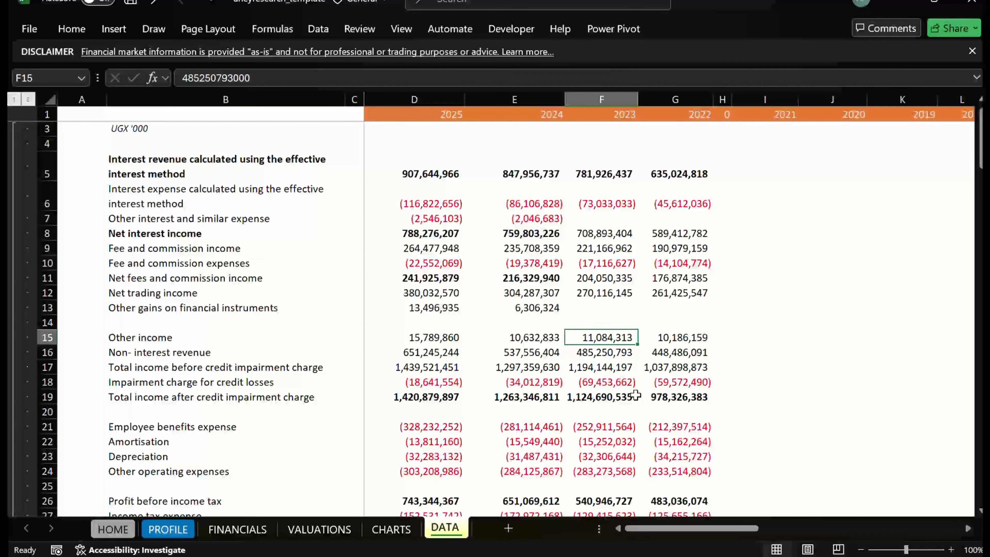
key("Down")
key("Down")
key("Down")
key("Down")
key("Down")
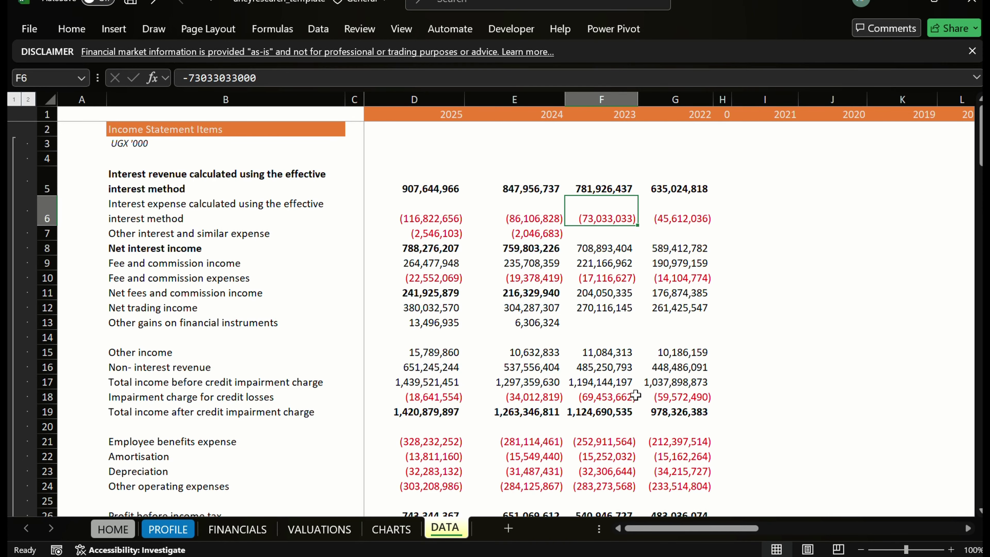
key("Down")
key("Down")
key("Down")
key("Down")
key("Down")
key("Down")
key("Down")
key("Down")
key("Down")
key("Down")
key("Down")
key("Down")
key("Down")
key("Down")
key("Down")
key("Down")
key("Down")
key("Down")
key("Down")
key("Down")
Undo the multiplication by 1000 and the number formatting applied to the 2023 and 2022 income statement figures
key("shift+Right")
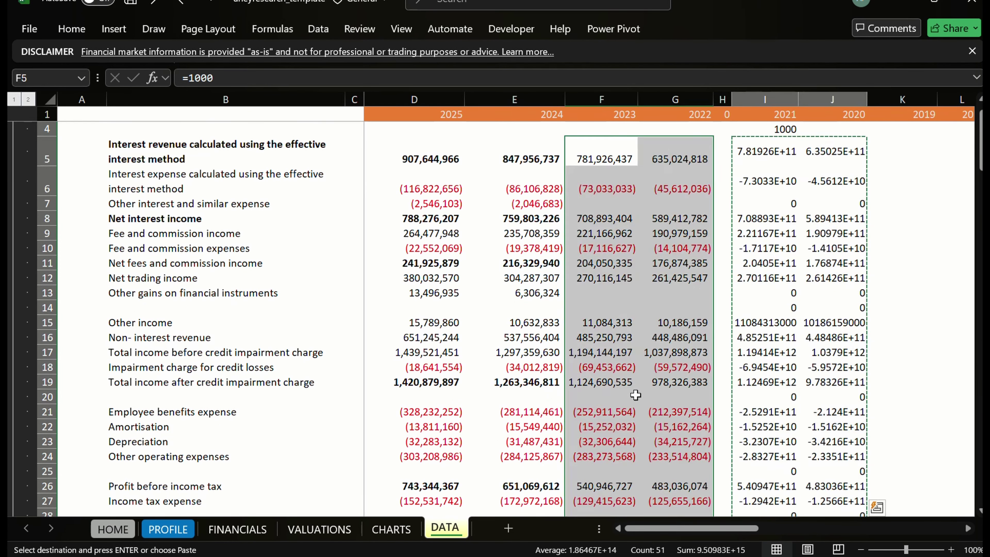
key("ctrl+z")
key("ctrl+z")
key("ctrl+z")
key("ctrl+z")
key("ctrl+z")
key("ctrl+z")
key("ctrl+z")
key("ctrl+z")
key("ctrl+z")
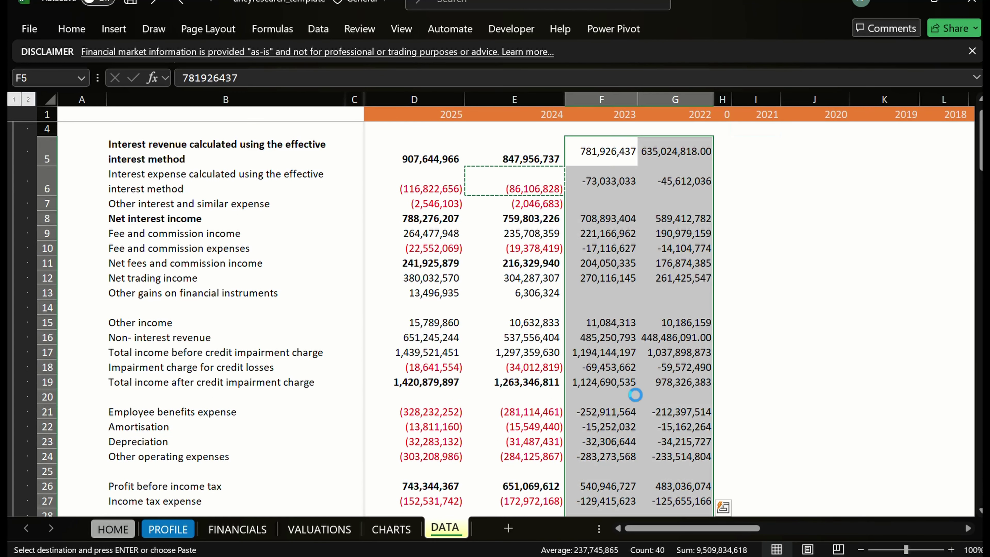
Undo the correction to the 2022 interest revenue and the clearing of the pasted income statement labels in column H
key("ctrl+z")
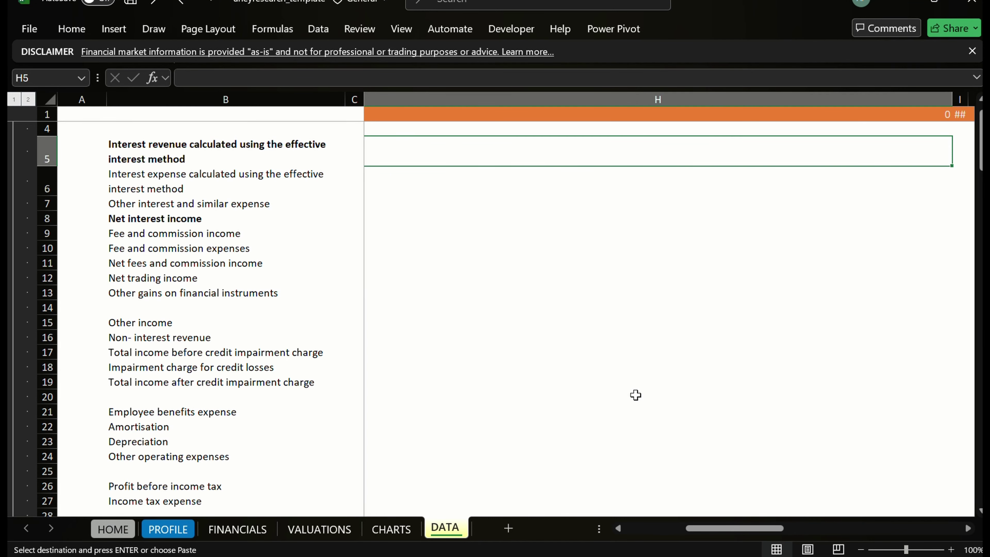
key("ctrl+z")
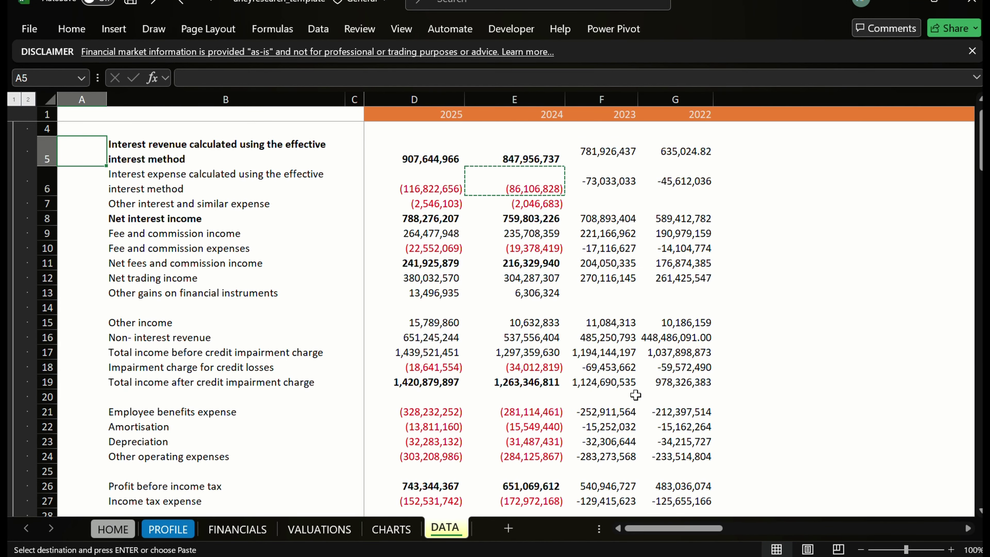
key("ctrl+z")
key("Left")
key("Left")
key("Left")
key("Left")
key("Left")
key("Left")
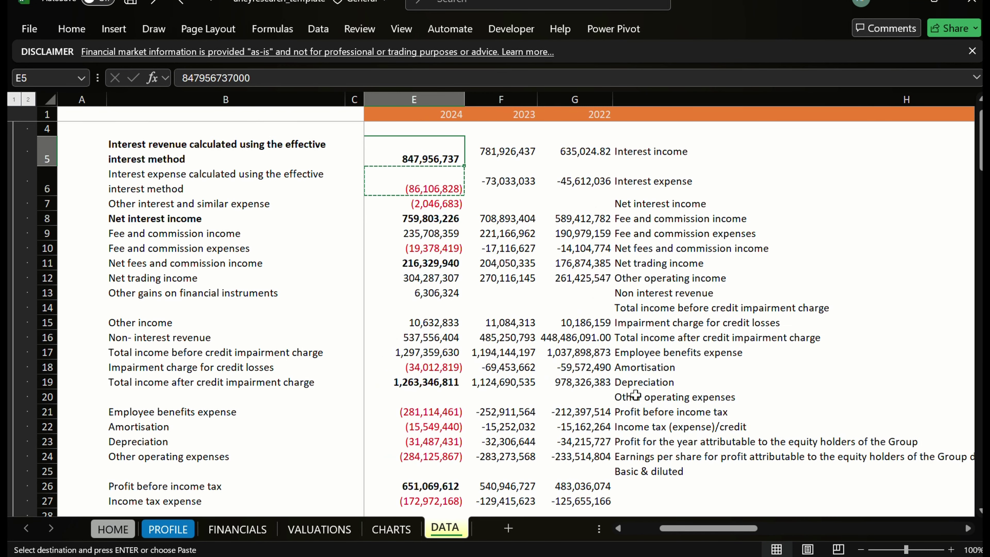
key("Right")
key("Right")
key("Right")
key("Right")
key("Right")
key("Right")
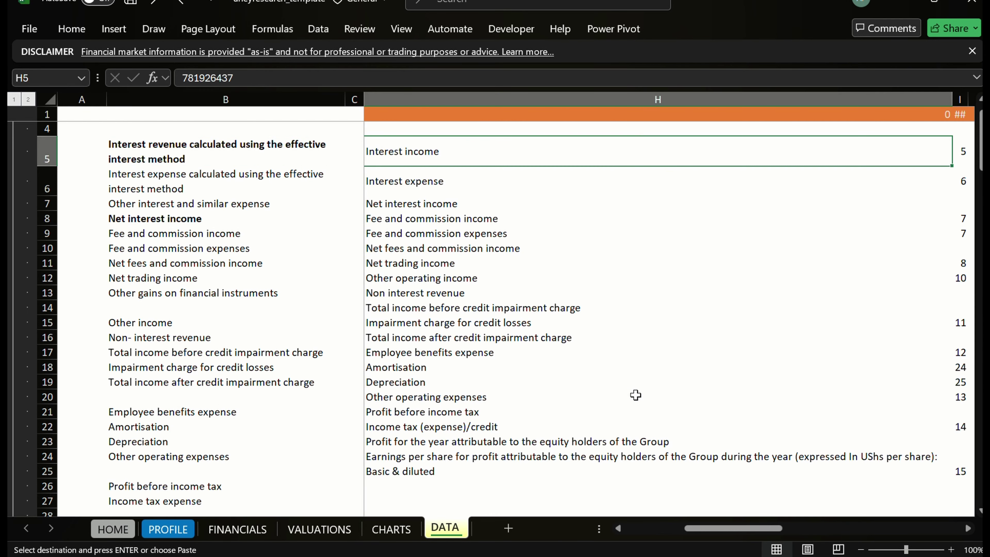
Undo the last correction to the 2022 employee benefits expense, check the figures up to interest revenue, and cancel the pending copy selection
key("ctrl+z")
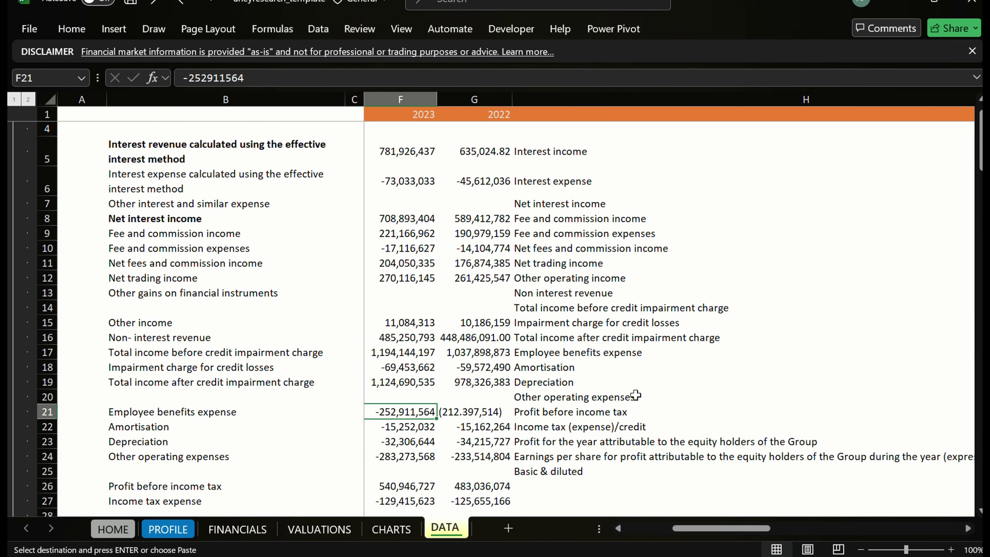
key("Right")
key("Up")
key("Up")
key("Up")
key("Up")
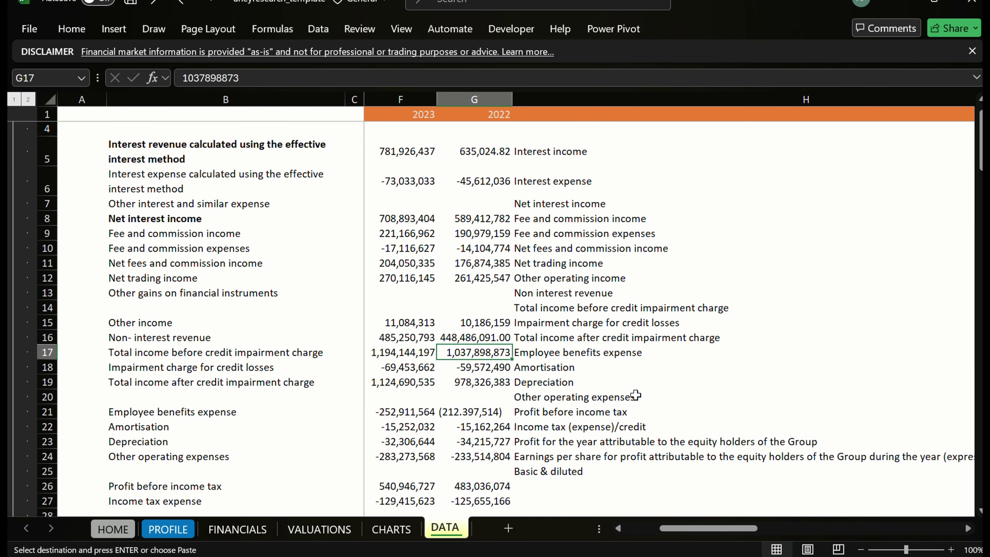
key("Up")
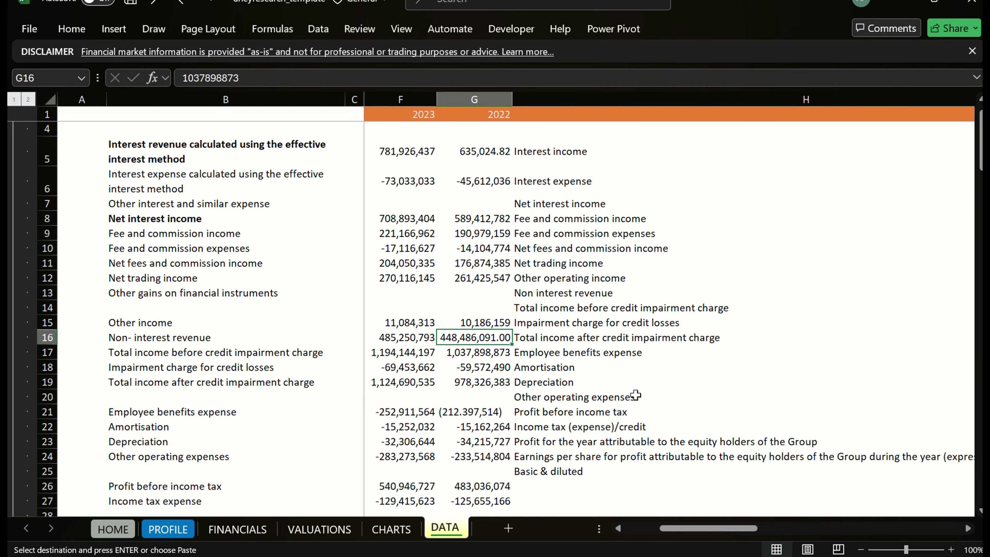
key("Up")
key("Up")
key("Up")
key("Up")
key("Up")
key("Up")
key("Up")
key("Up")
key("Up")
key("Up")
key("Up")
key("Right")
key("Left")
key("Left")
key("Left")
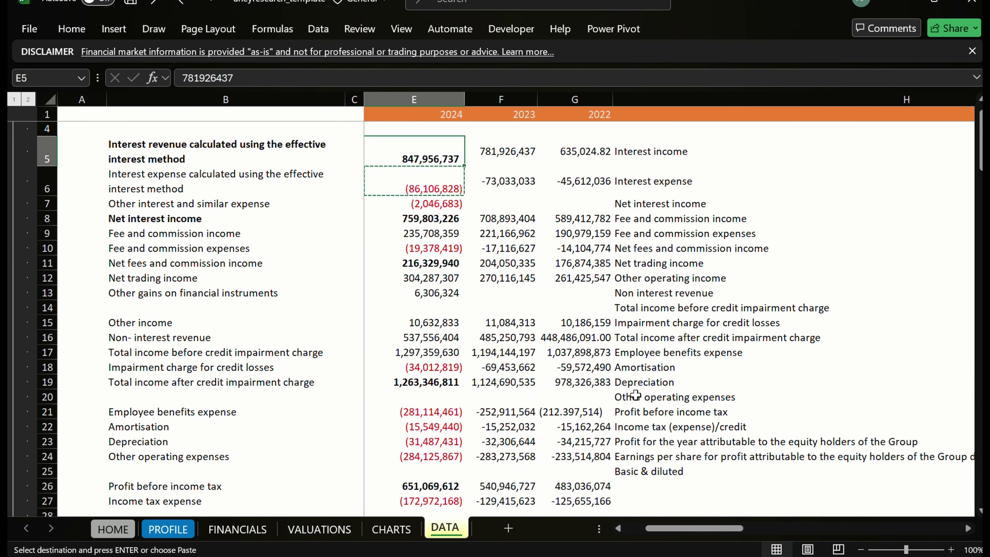
key("Left")
key("Right")
key("Escape")
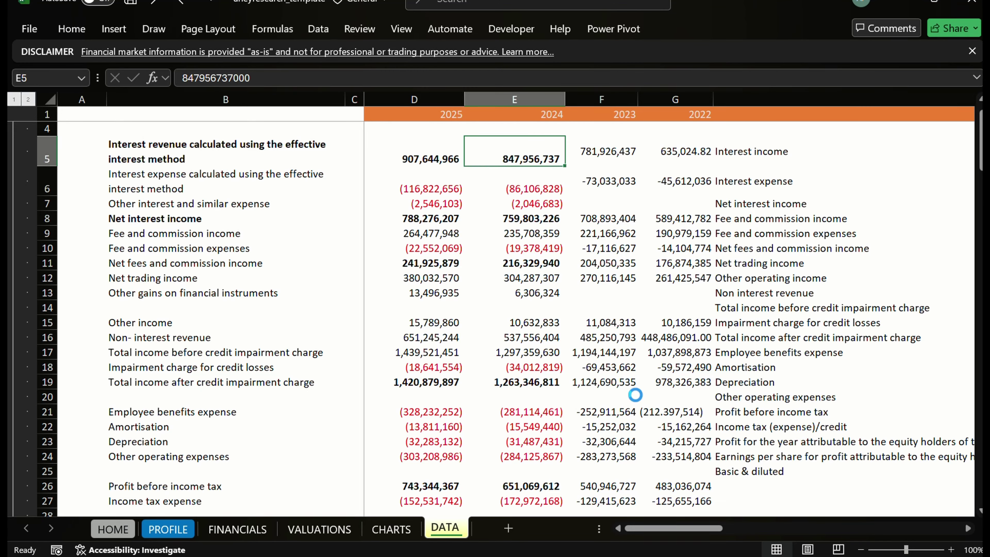
Undo the corrections to 2022 other operating expenses and income tax expense, and redo the edits up to clearing the column H labels
key("ctrl+z")
key("ctrl+z")
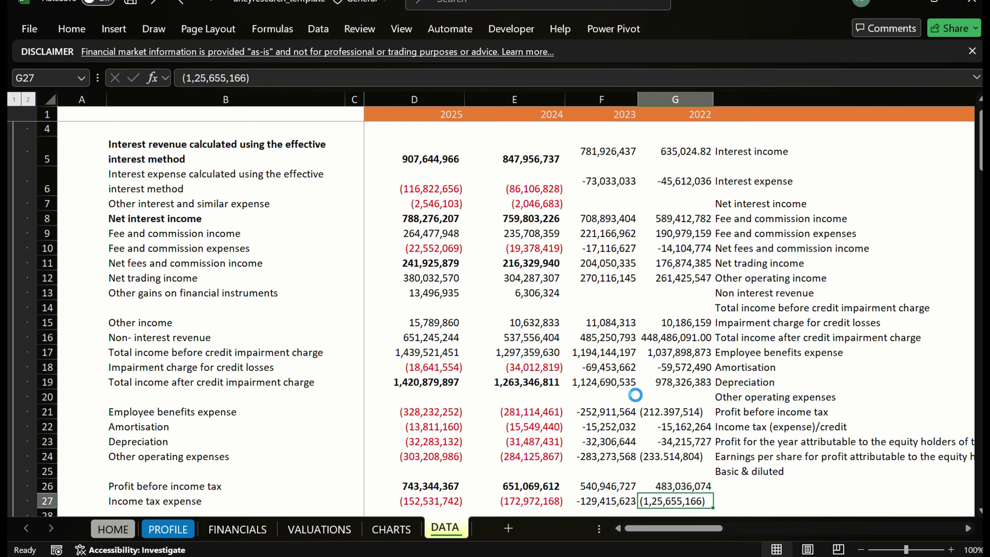
key("ctrl+y")
key("ctrl+y")
key("ctrl+y")
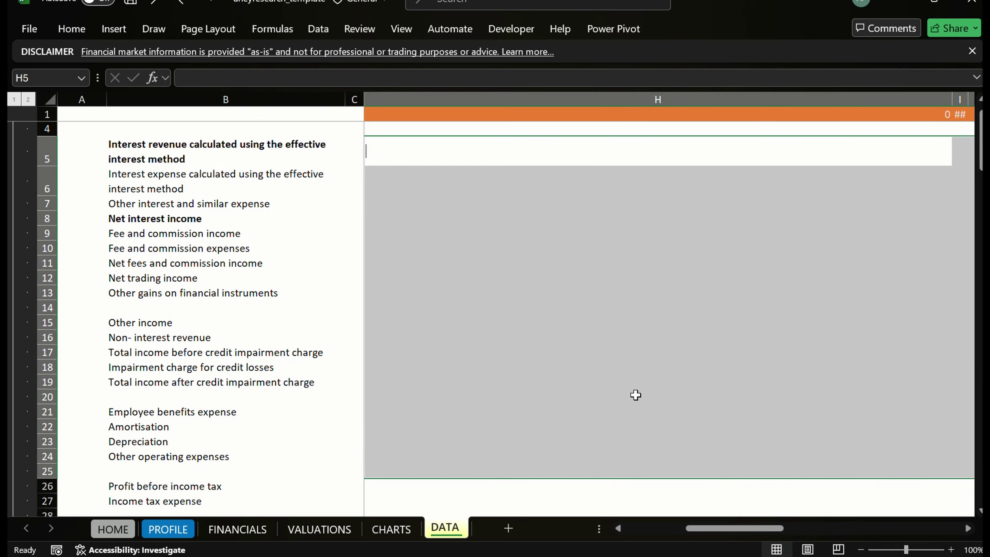
type("y")
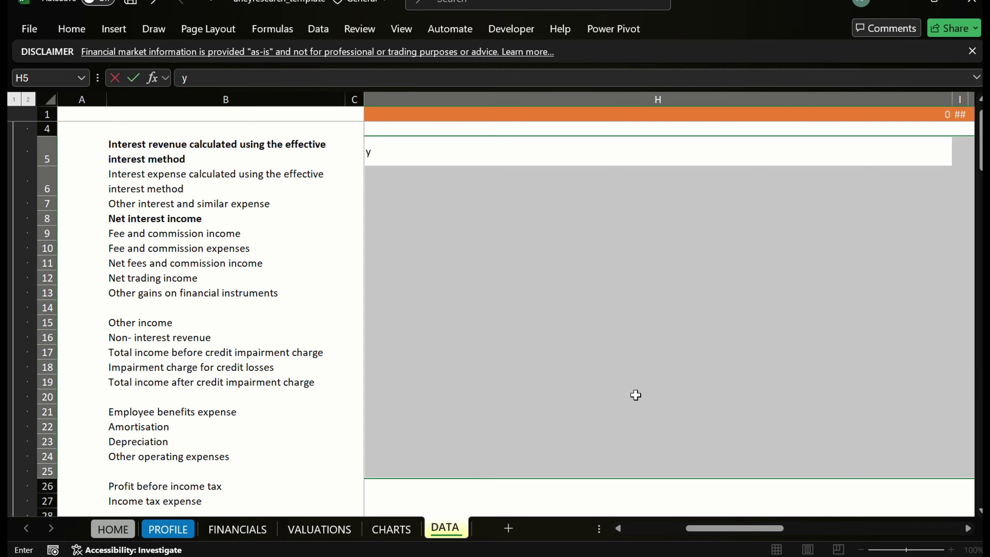
key("Return")
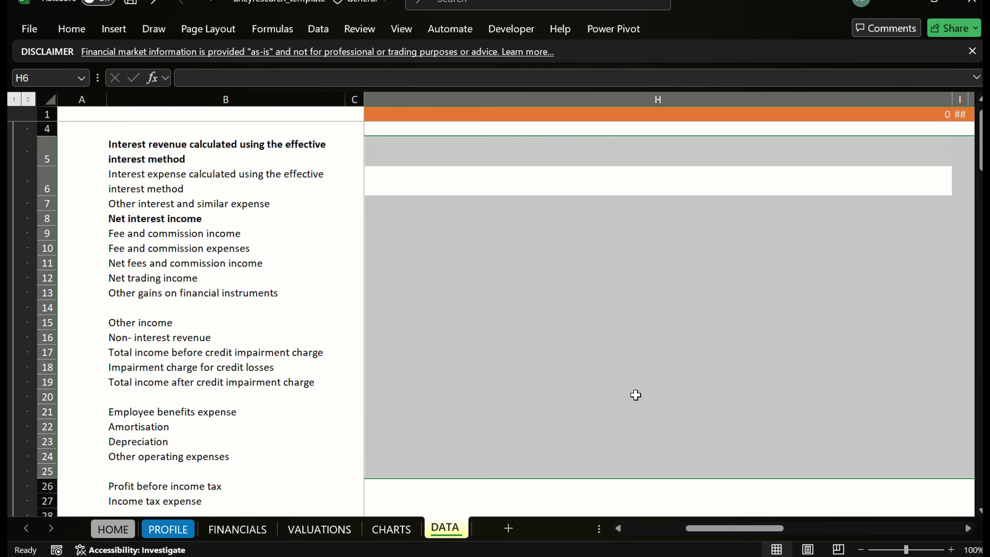
type("y")
key("BackSpace")
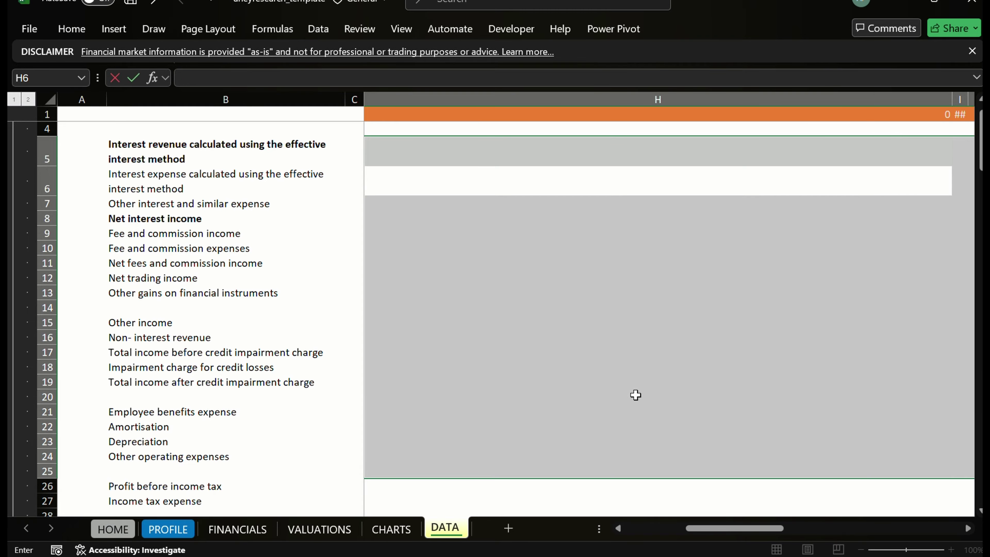
key("Left")
key("Left")
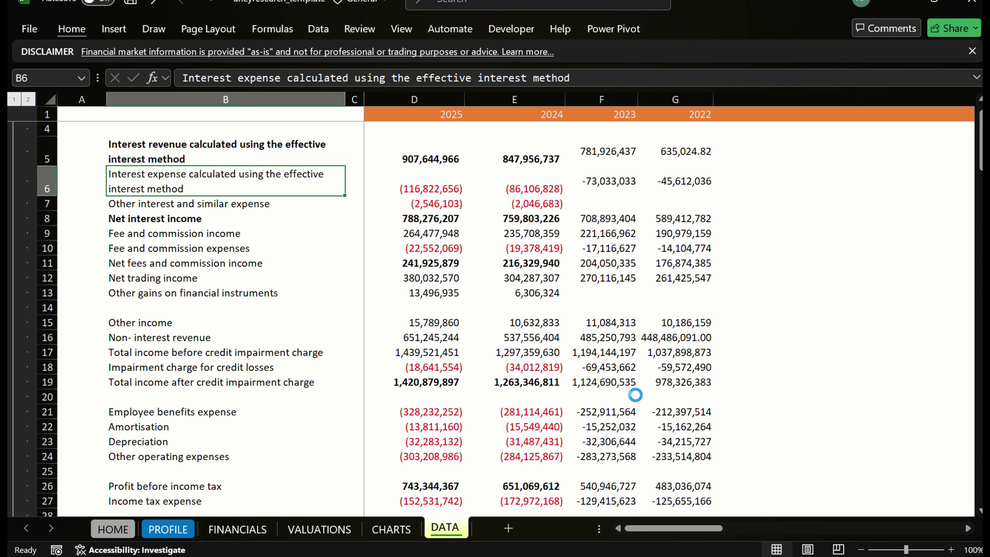
Review the 2023 income statement figures on the DATA sheet from interest expense down to the start of the Balance Sheet Items
key("Right")
key("Right")
key("Right")
key("Right")
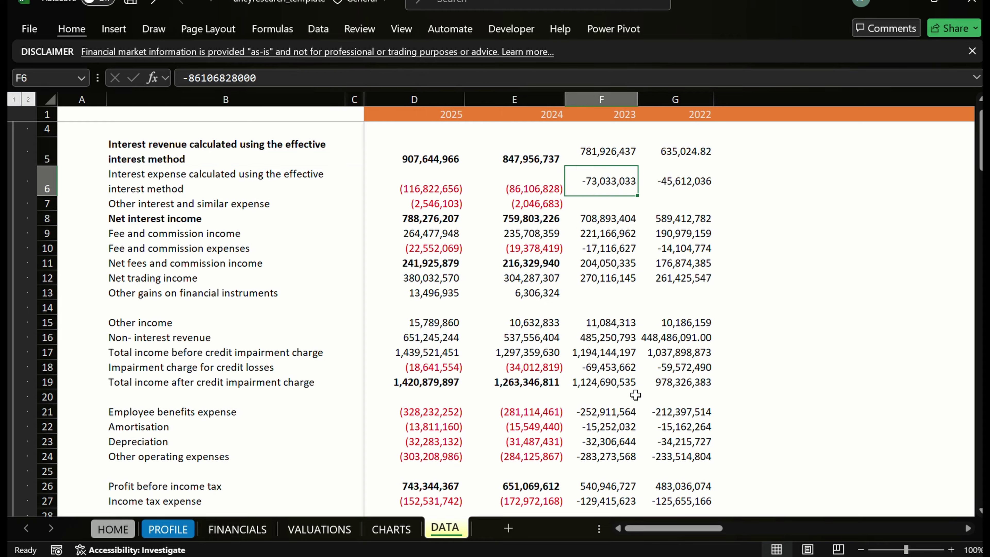
key("Down")
key("Down")
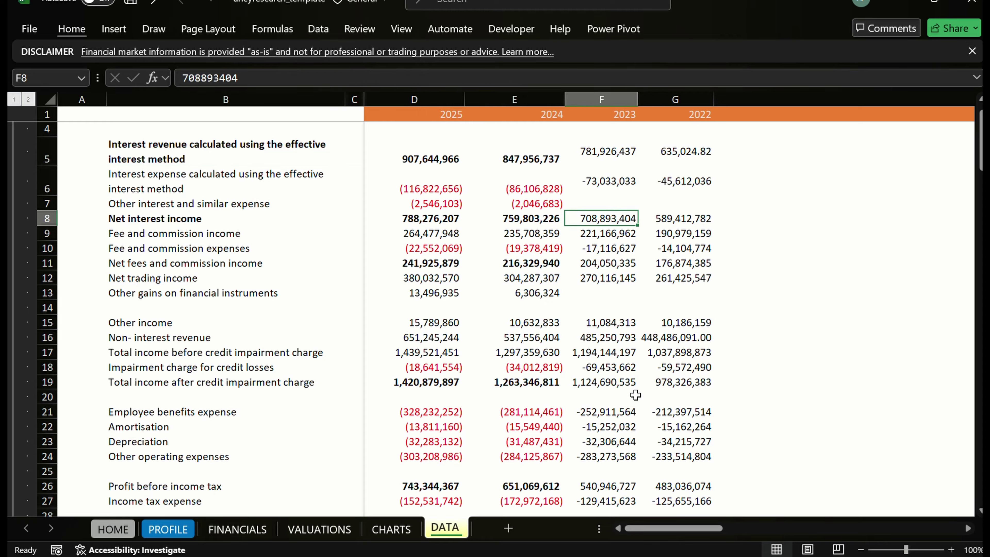
key("Down")
key("Down")
key("Down")
key("Down")
key("Down")
key("Down")
key("Down")
key("Down")
key("Down")
key("Down")
key("Down")
key("Down")
key("Down")
key("Down")
key("Down")
key("Down")
key("Down")
key("Down")
key("Down")
key("Down")
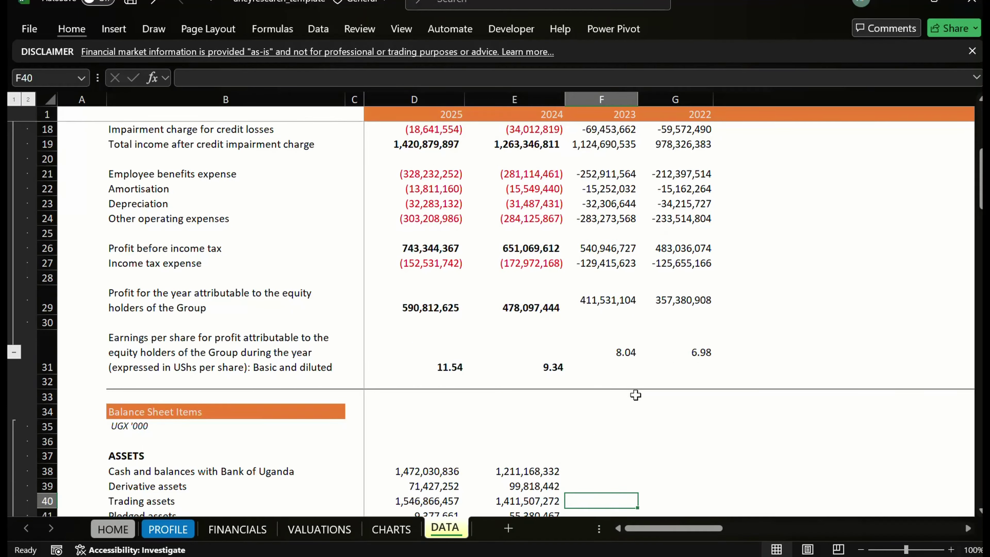
Go back up through the Income Statement Items to the 2022 year heading and review the figures along the way
key("Up")
key("Up")
key("Up")
key("Up")
key("Up")
key("Up")
key("Up")
key("Up")
key("Up")
key("Up")
key("Up")
key("Up")
key("Up")
key("Up")
key("Up")
key("Up")
key("Up")
key("Up")
key("Up")
key("Up")
key("Right")
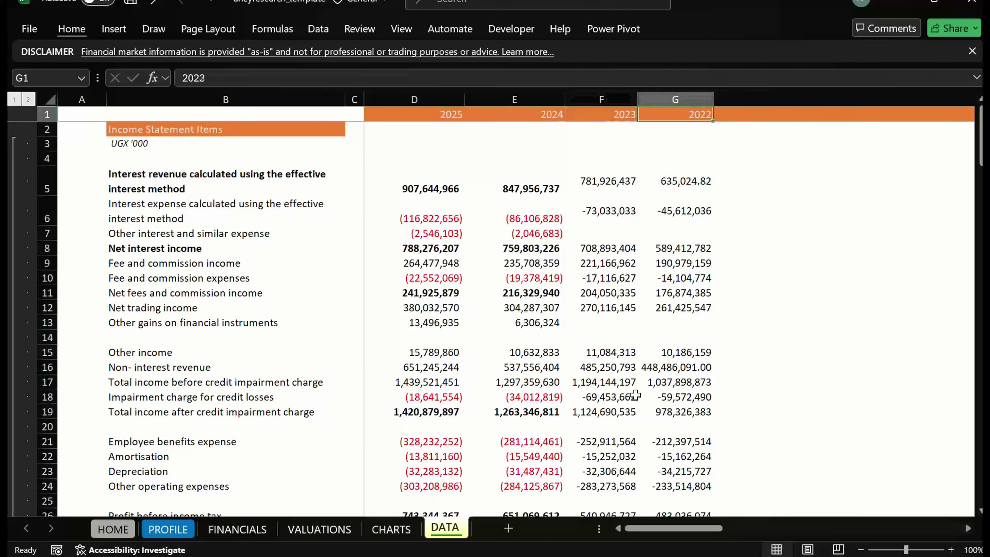
Restore the cleared income statement labels in column H and return to the interest revenue row label
key("Down")
key("Down")
key("Down")
key("Down")
key("Down")
key("Right")
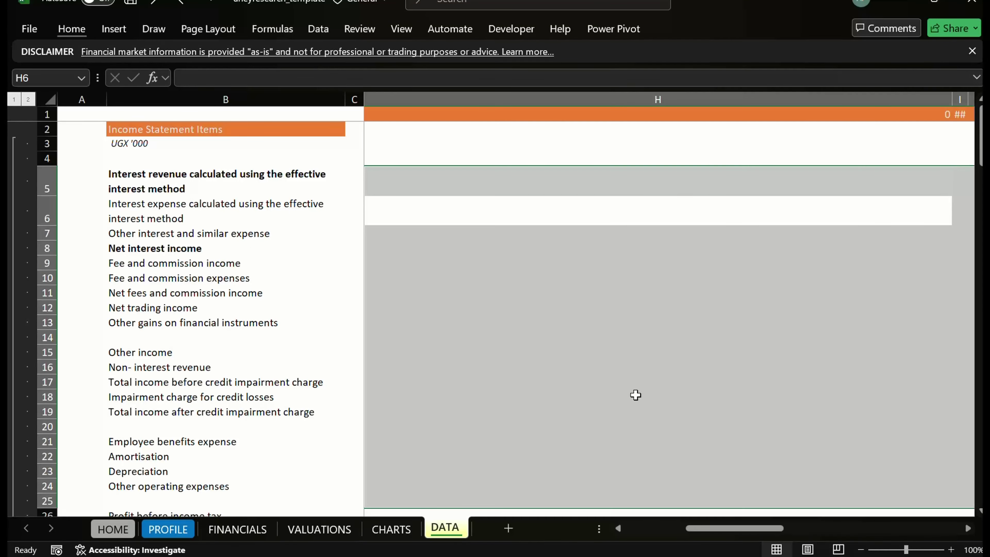
key("Up")
key("Left")
key("Left")
key("Left")
key("Left")
key("Left")
key("Left")
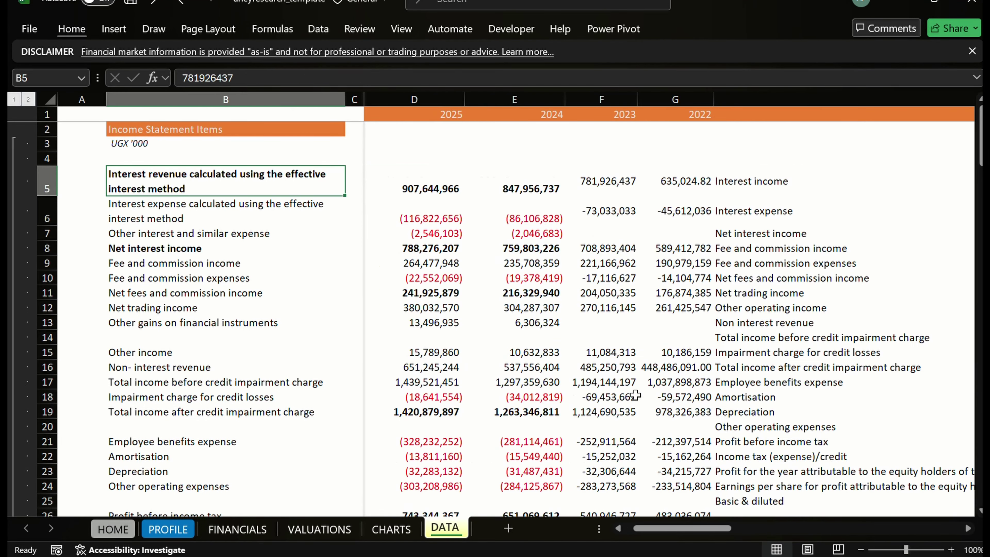
Examine the interest revenue row across the earlier year columns to 2017 and return to the Interest income label in column H
key("Right")
key("Right")
key("Right")
key("Right")
key("Right")
key("Right")
key("Right")
key("Right")
key("Right")
key("Right")
key("Right")
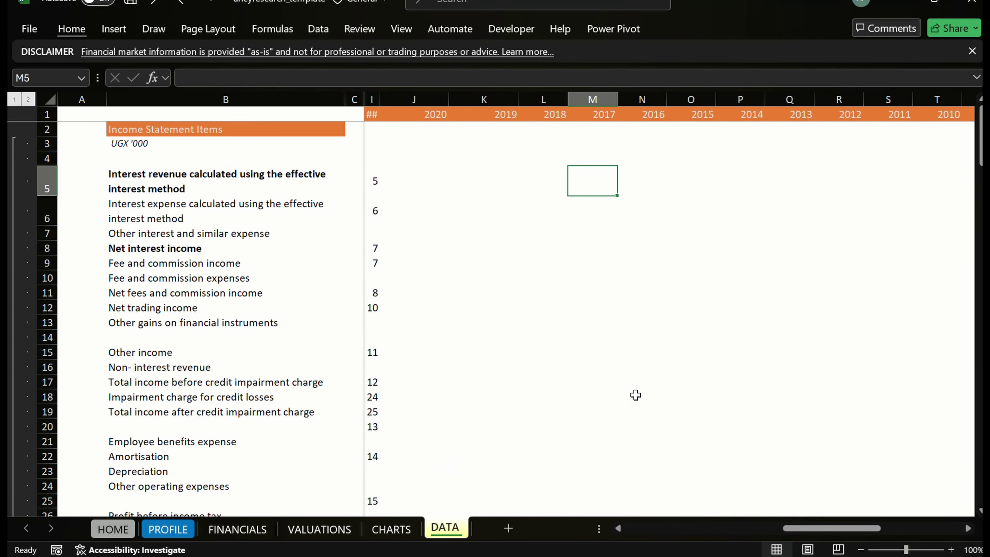
key("Left")
key("Left")
key("Left")
key("Left")
key("Left")
key("Down")
key("Right")
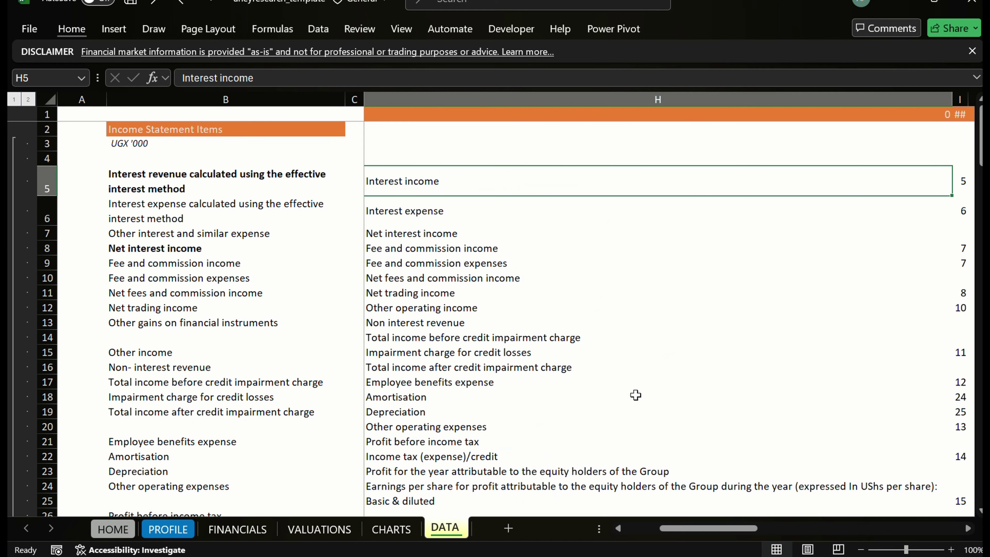
Examine the earlier-year columns and the income statement rows of the DATA sheet down to the start of the Balance Sheet Items
key("Right")
key("Right")
key("Right")
key("Right")
key("Right")
key("Right")
key("Right")
key("Down")
key("Down")
key("Down")
key("Down")
key("Down")
key("Down")
key("Down")
key("Down")
key("Down")
key("Down")
key("Down")
key("Down")
key("Down")
key("Down")
key("Down")
key("Down")
key("Down")
key("Down")
key("Down")
key("Down")
key("Left")
key("Left")
key("Left")
key("Left")
key("Left")
key("Left")
key("Left")
key("Left")
key("Left")
key("Left")
key("Left")
key("Left")
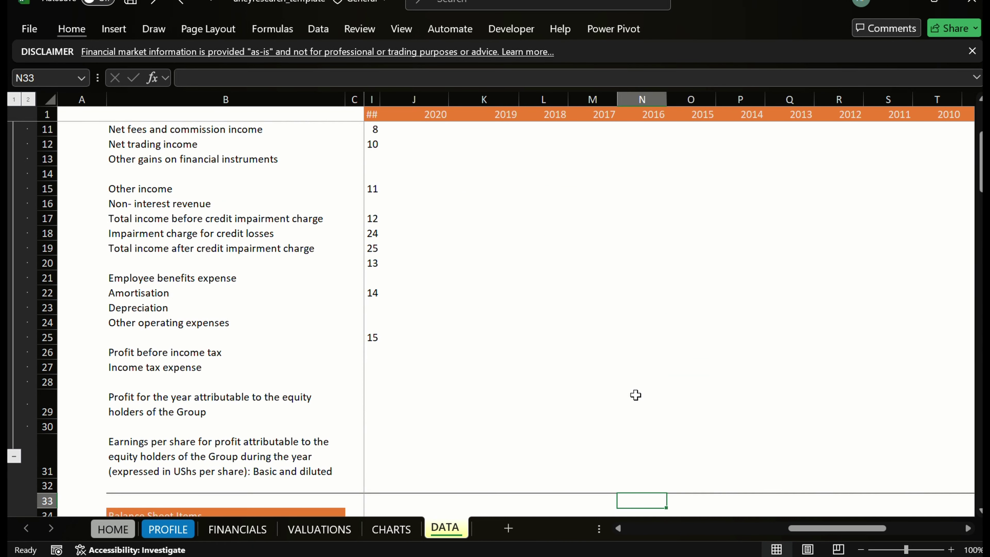
key("Left")
key("Left")
key("Up")
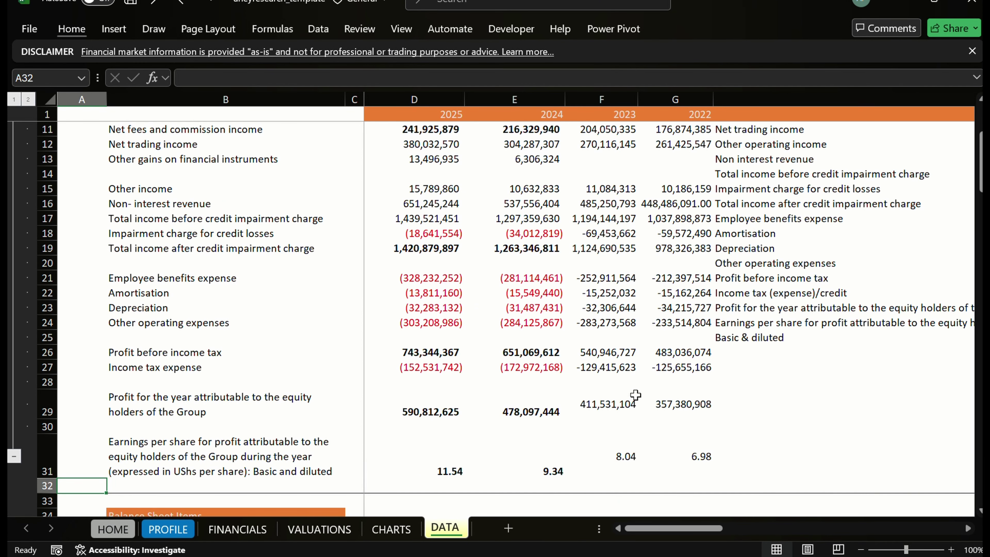
Clear the leftover income statement labels in column H and the note numbers in column I, and return to the interest revenue row
key("ctrl+z")
key("Left")
key("Left")
key("Left")
key("Right")
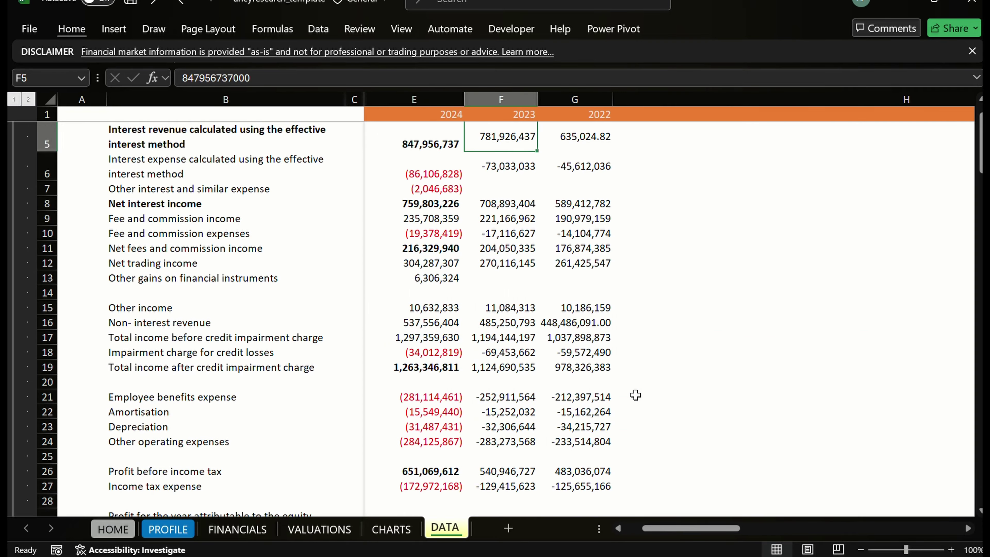
key("Right")
Check the interest revenue row across to the 2018 column and shrink column H to fit its contents
left_click(905, 99)
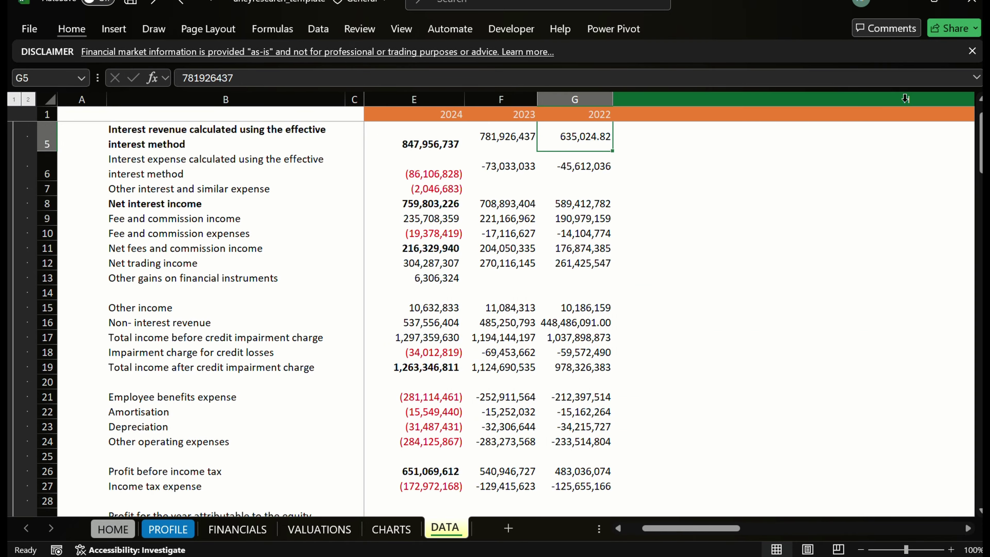
key("Right")
key("Right")
key("Right")
key("Right")
key("Right")
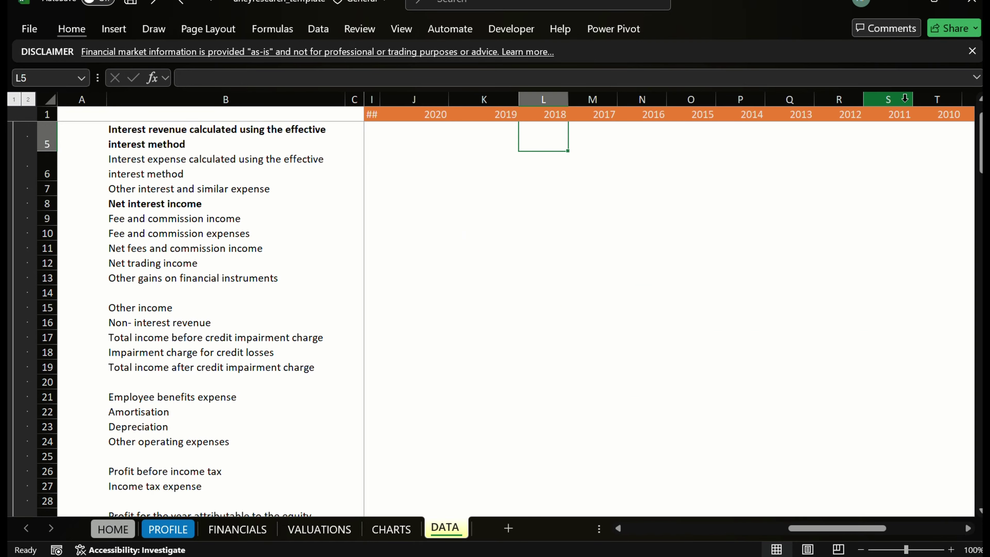
key("Left")
key("Left")
key("Left")
key("Left")
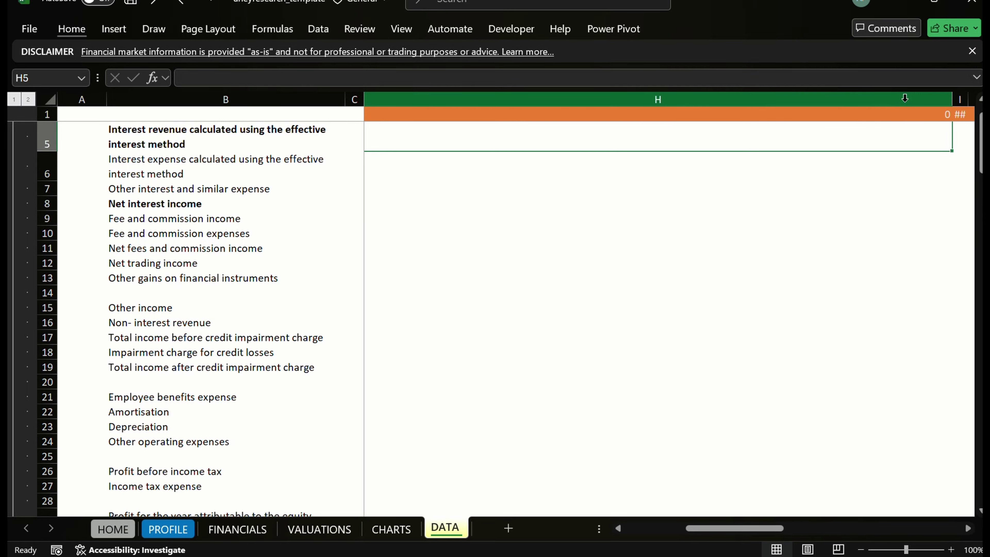
double_click(953, 98)
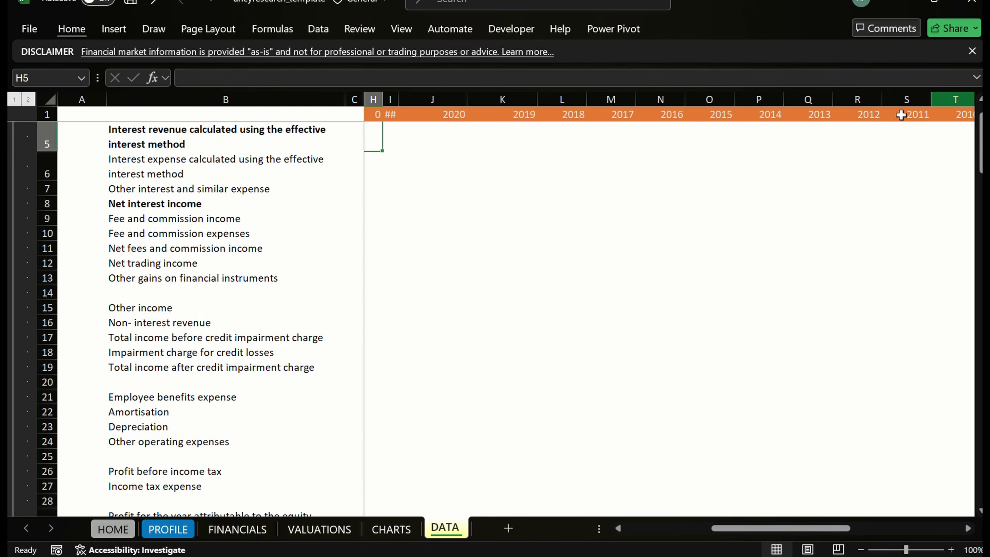
Widen column I to fit its 2021 year heading
key("Left")
key("Left")
key("Left")
key("Left")
key("Left")
key("Left")
key("Right")
key("Right")
key("Right")
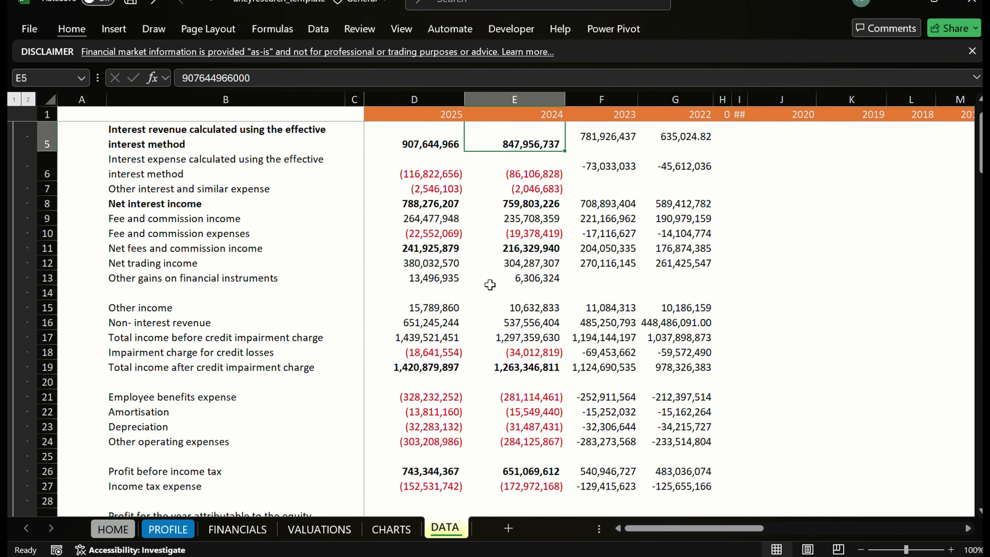
key("Right")
key("Right")
key("Right")
key("Right")
key("Up")
key("Up")
key("Up")
key("Up")
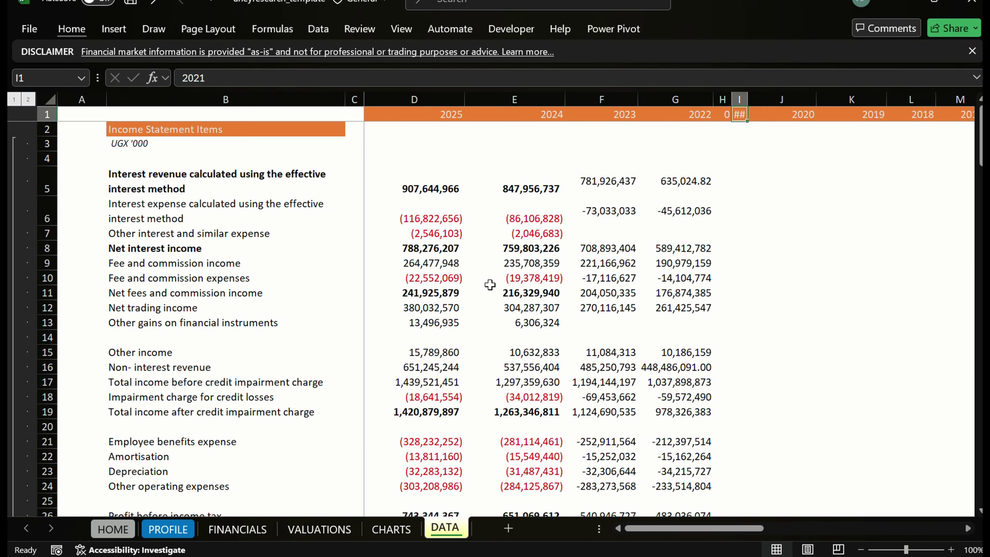
key("Down")
key("Down")
key("Up")
key("Up")
left_click(740, 100)
double_click(747, 99)
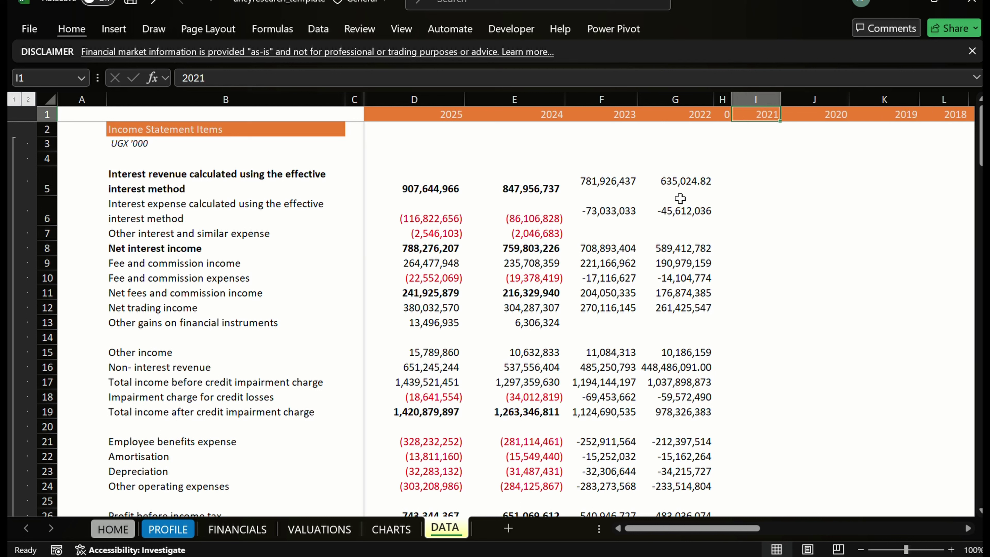
Correct the 2022 interest revenue in G5 to 635024818
left_click(679, 184)
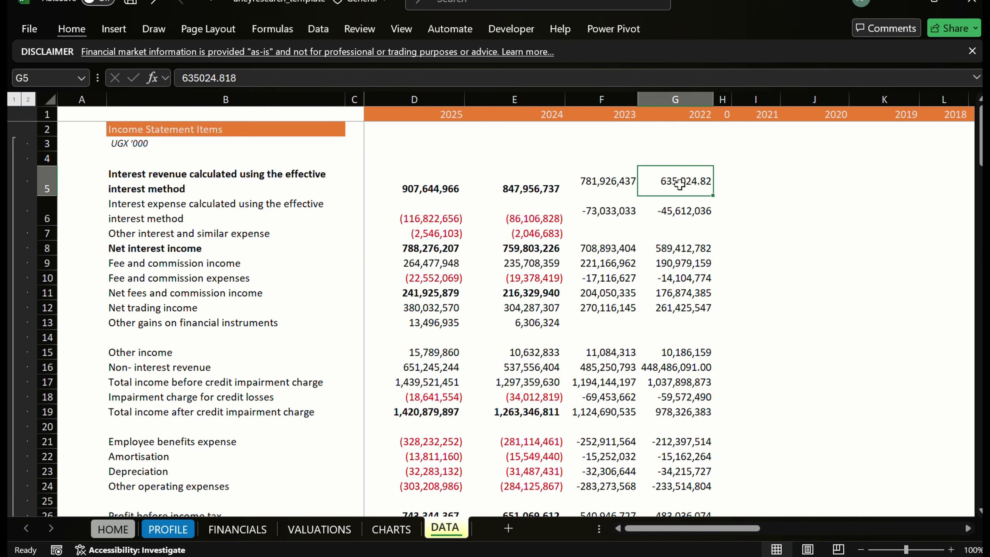
double_click(679, 184)
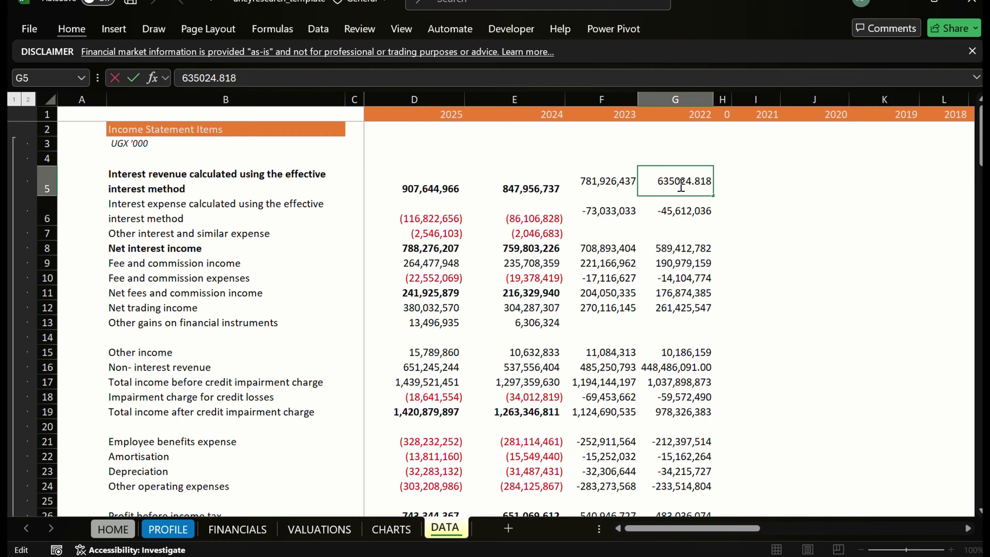
key("BackSpace")
key("Return")
Review the 2022 income statement figures down to earnings per share and return to the interest revenue row
key("Down")
key("Down")
key("Down")
key("Down")
key("Down")
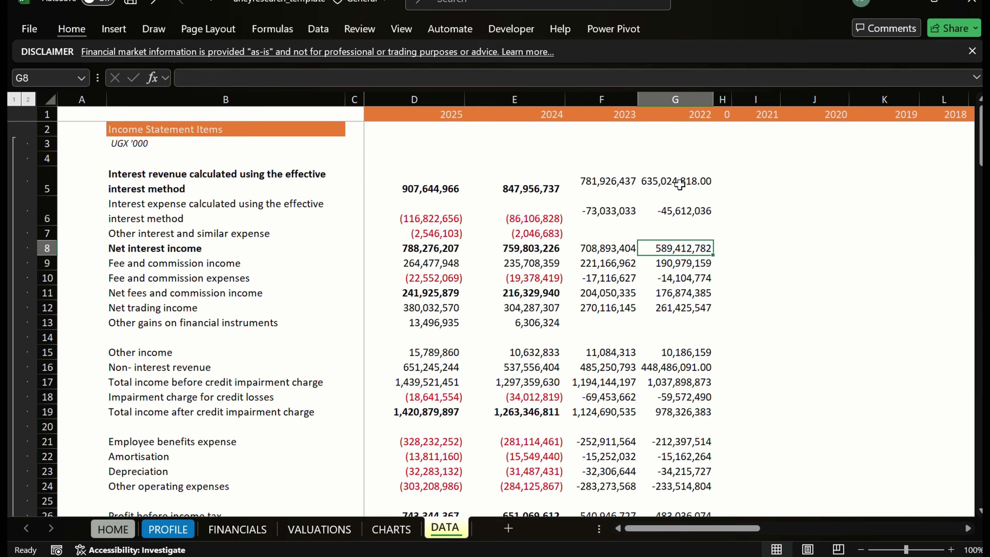
key("Down")
key("Down")
key("Down")
key("Down")
key("Down")
key("Down")
key("Down")
key("Down")
key("Down")
key("Down")
key("Down")
key("Down")
key("Down")
key("Down")
key("Down")
key("Down")
key("Down")
key("Down")
key("Down")
key("Down")
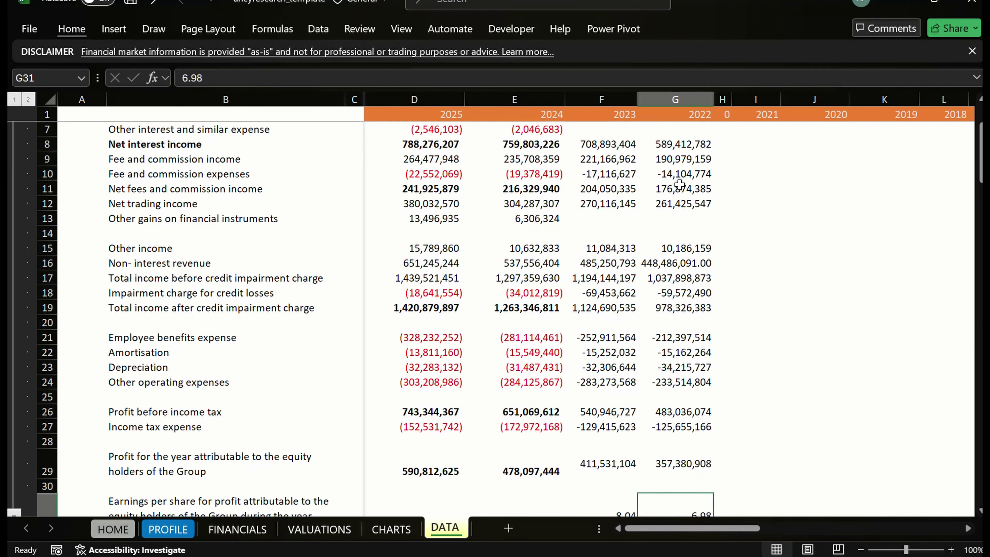
key("Up")
key("Up")
key("Up")
key("Up")
key("Up")
key("Up")
key("Up")
key("Up")
key("Up")
key("Up")
key("Up")
key("Up")
key("Up")
key("Up")
key("Up")
key("Up")
key("Up")
key("Up")
key("Up")
key("Up")
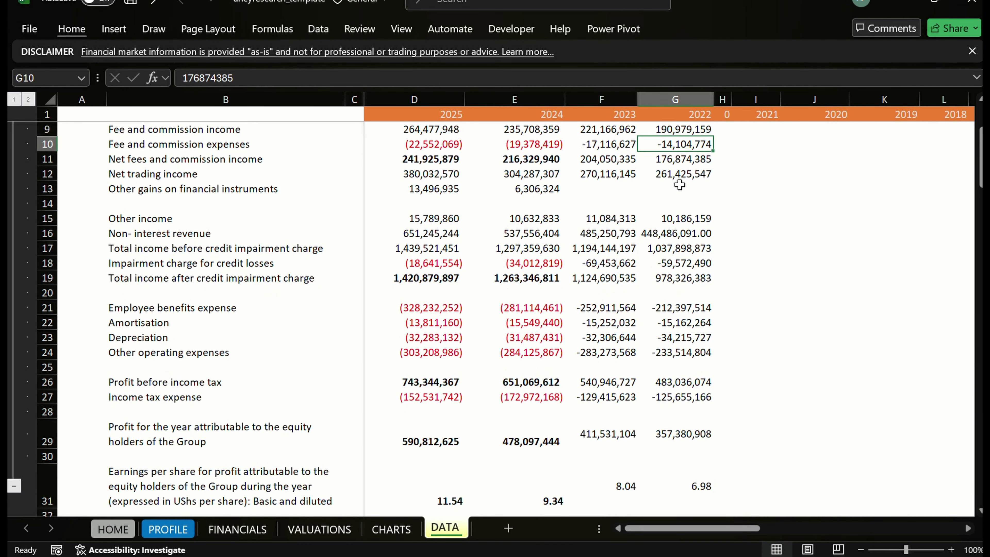
key("Down")
key("Down")
key("Down")
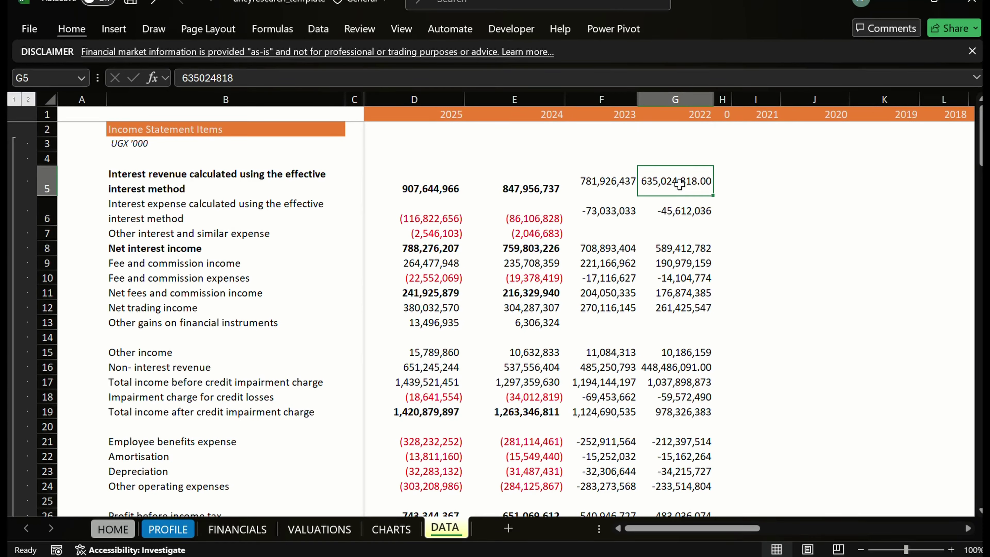
Enter 1000 as the multiplier in cell I3 under the 2021 heading
key("Right")
key("Up")
key("Right")
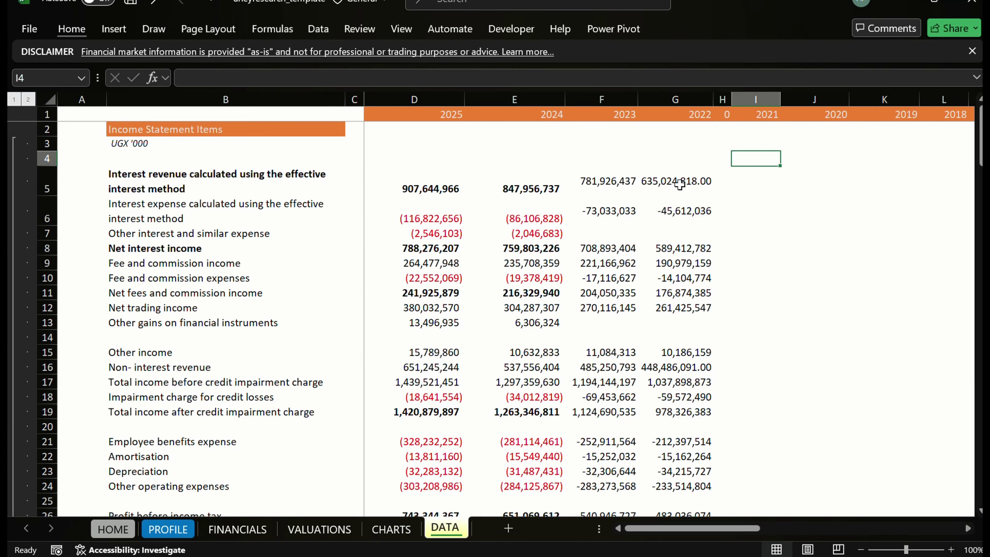
key("Up")
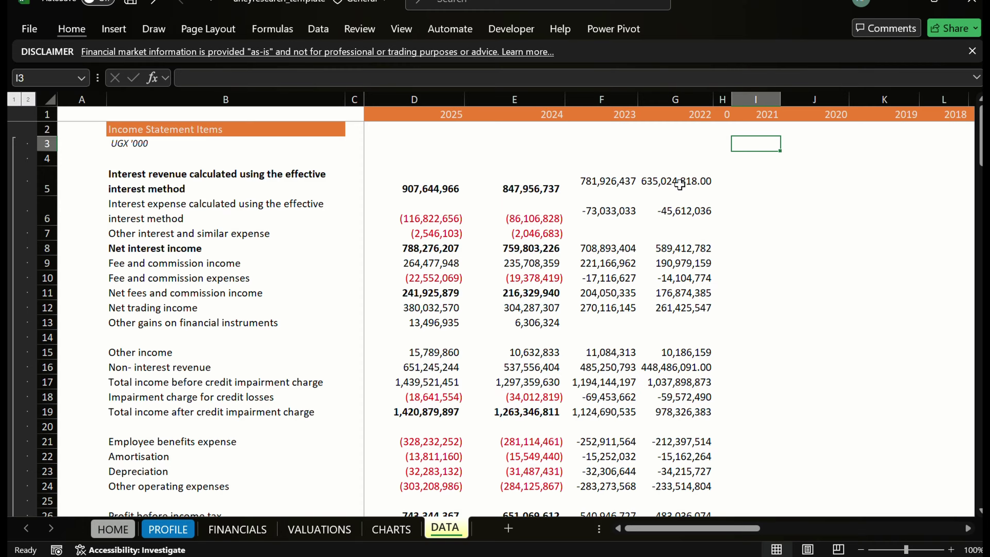
type("1000")
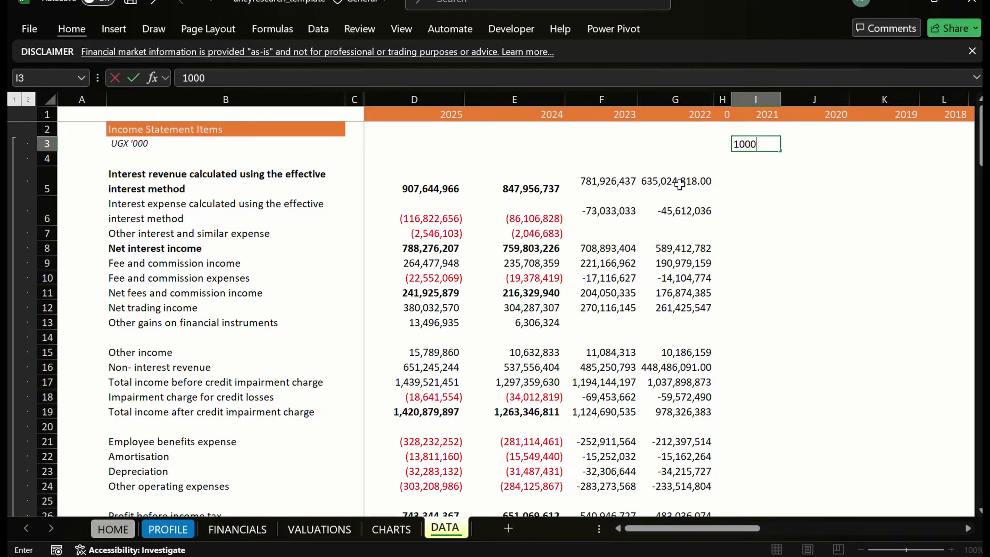
key("Return")
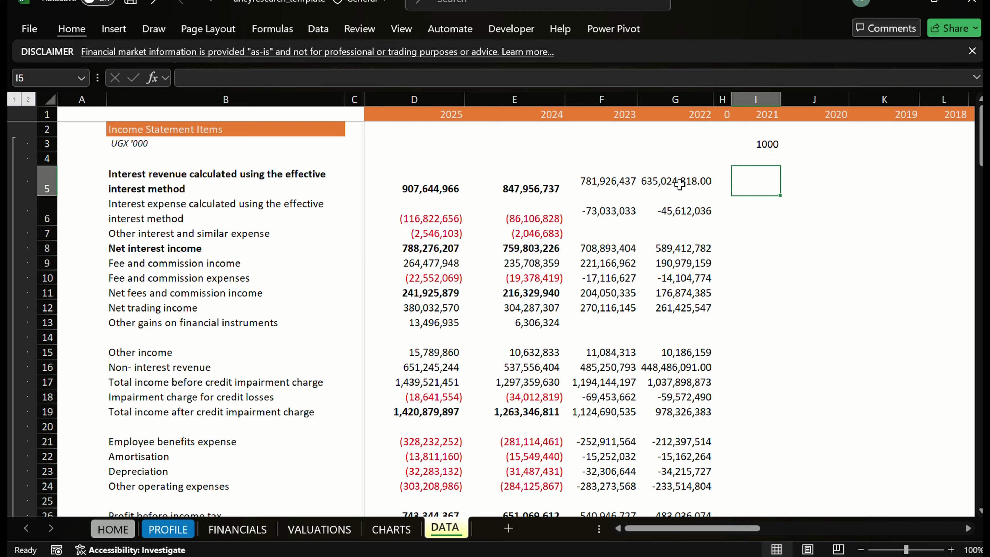
Enter the formula =F5*$I$3 in I5 to multiply the 2023 interest revenue by the fixed multiplier
type("=")
key("Left")
key("Left")
key("Left")
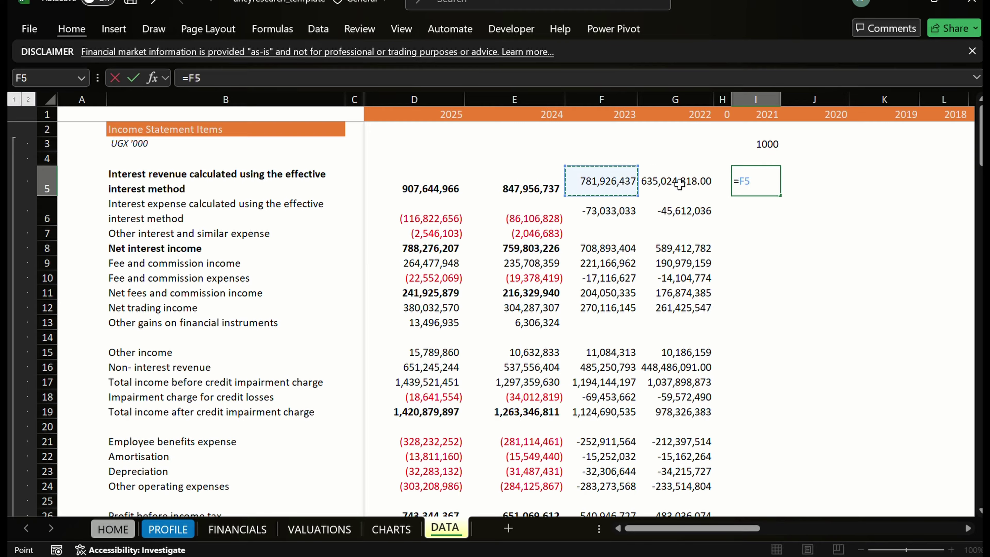
type("*")
key("Up")
key("Up")
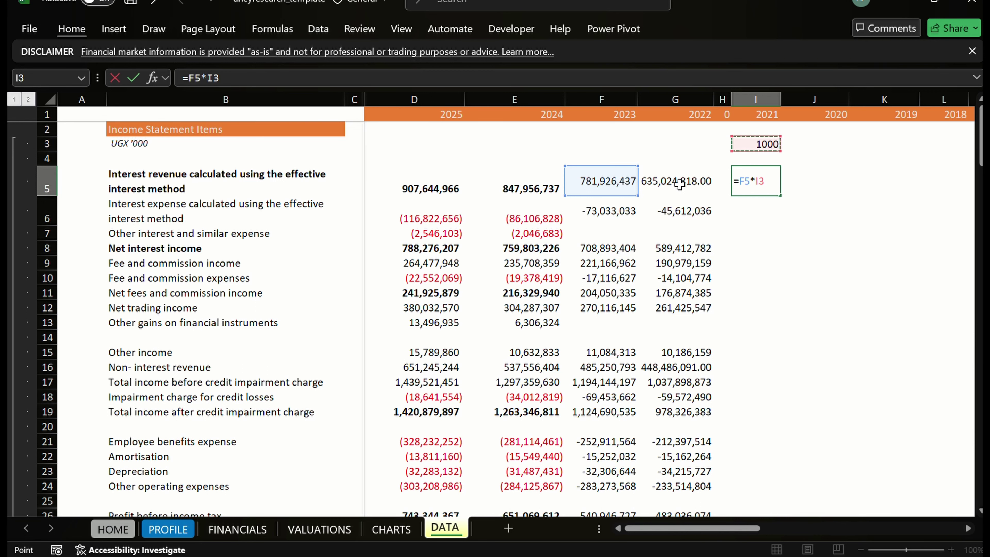
key("F4")
key("ctrl+Return")
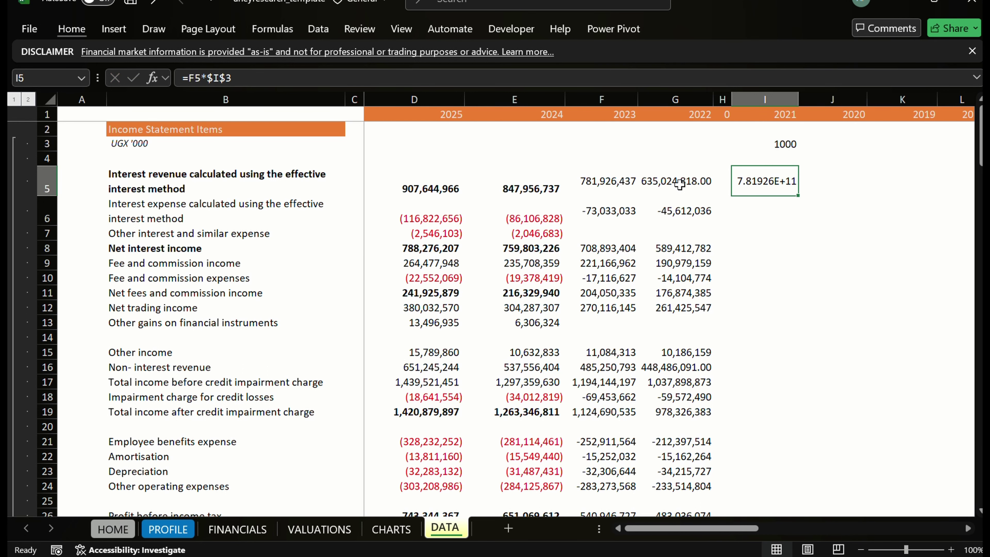
Fill the multiplication formula from I5 down and across the range I5:J29
key("shift+Right")
key("shift+Down")
key("shift+Down")
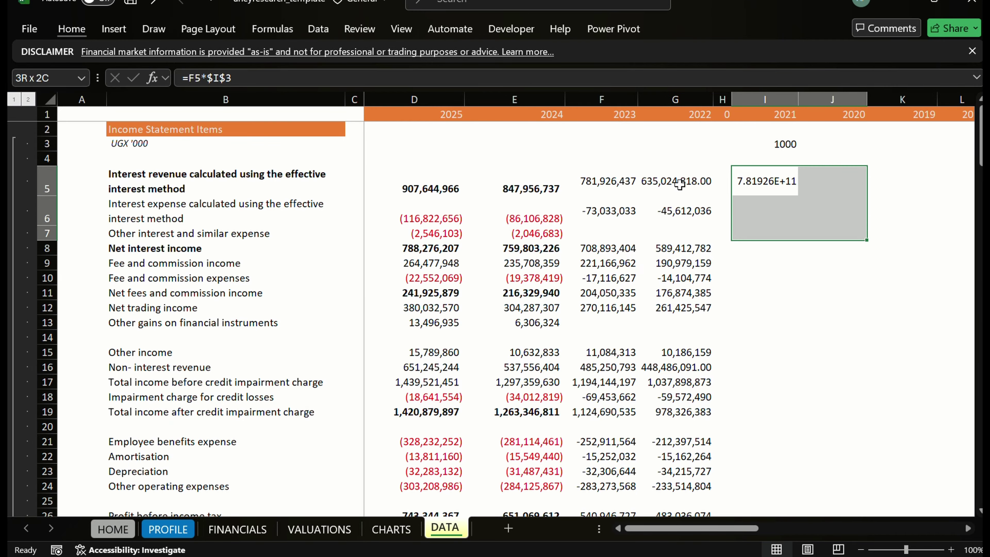
key("shift+Down")
key("shift+Down")
key("shift+Down")
key("shift+Down")
key("shift+Down")
key("shift+Down")
key("shift+Down")
key("shift+Down")
key("shift+Down")
key("shift+Down")
key("shift+Down")
key("shift+Down")
key("shift+Down")
key("shift+Down")
key("shift+Down")
key("shift+Down")
key("shift+Down")
key("shift+Down")
key("shift+Down")
key("shift+Down")
key("shift+Up")
key("shift+Up")
key("shift+Up")
key("shift+Up")
key("shift+Up")
key("shift+Up")
key("shift+Up")
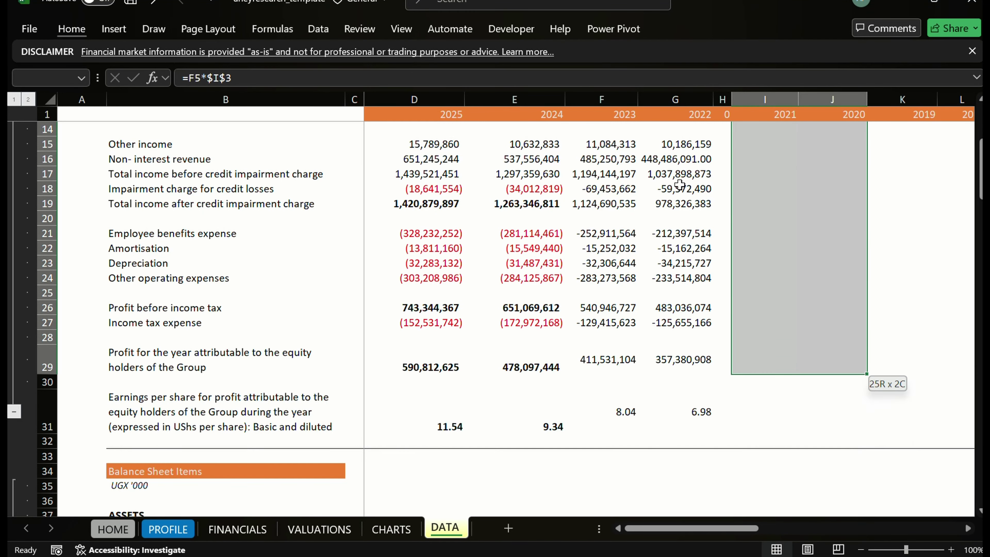
key("shift+Up")
key("shift+Down")
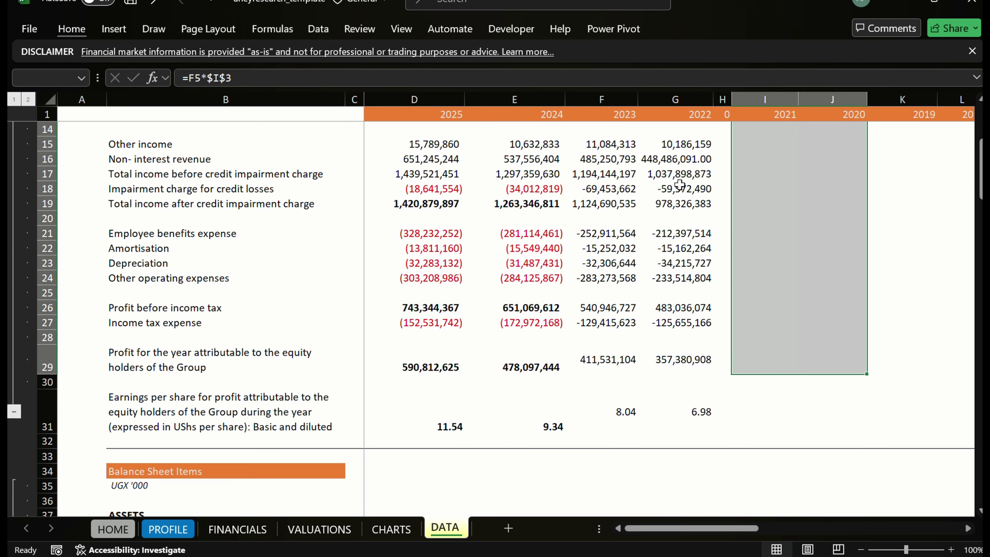
key("ctrl+d")
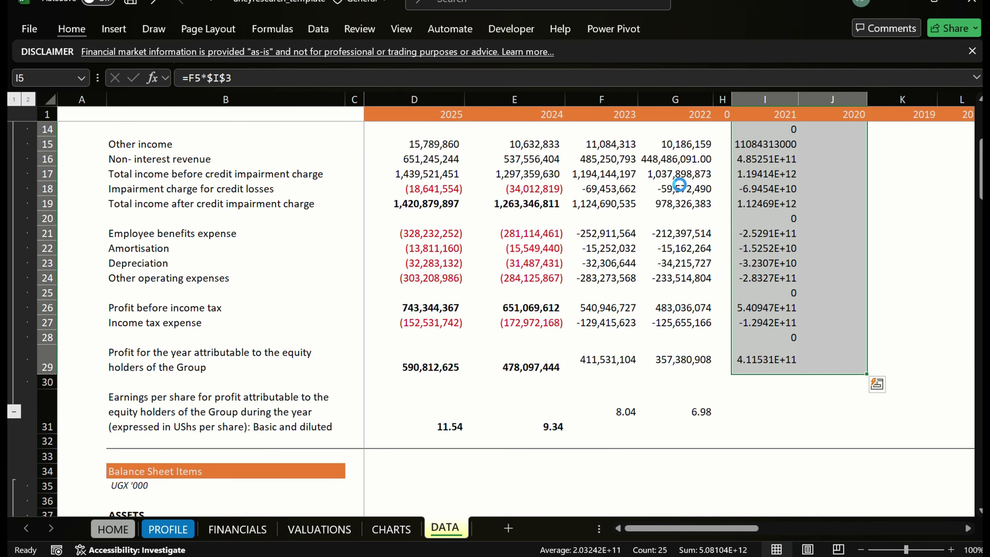
Check the multiplier in I3 and the formula in I5 that refers to it
key("Up")
key("Up")
key("Up")
key("Up")
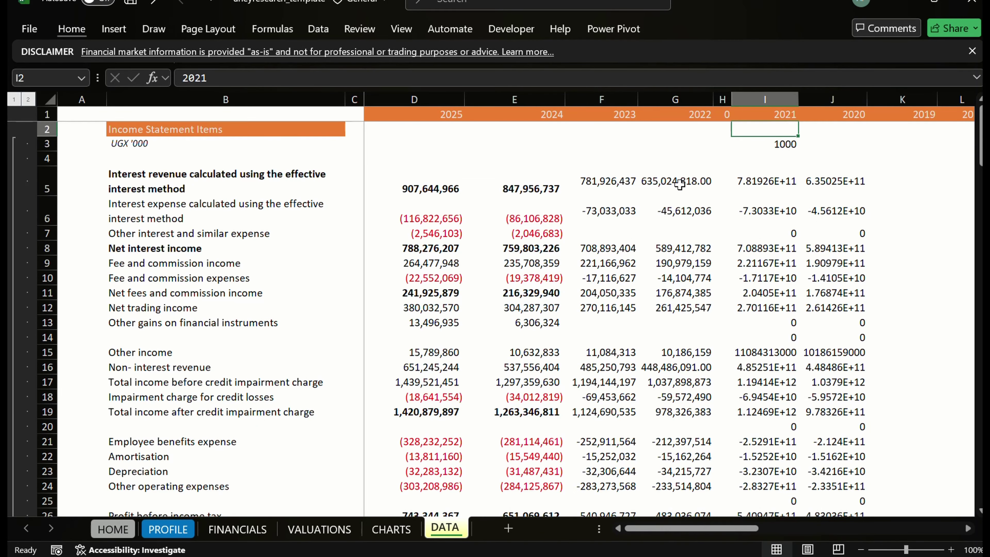
key("Down")
key("Down")
key("Down")
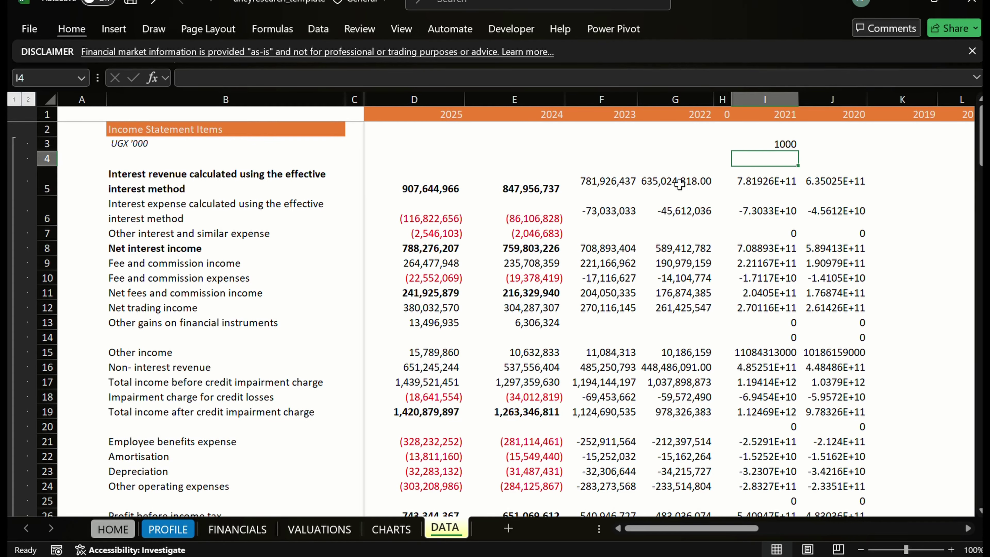
key("Down")
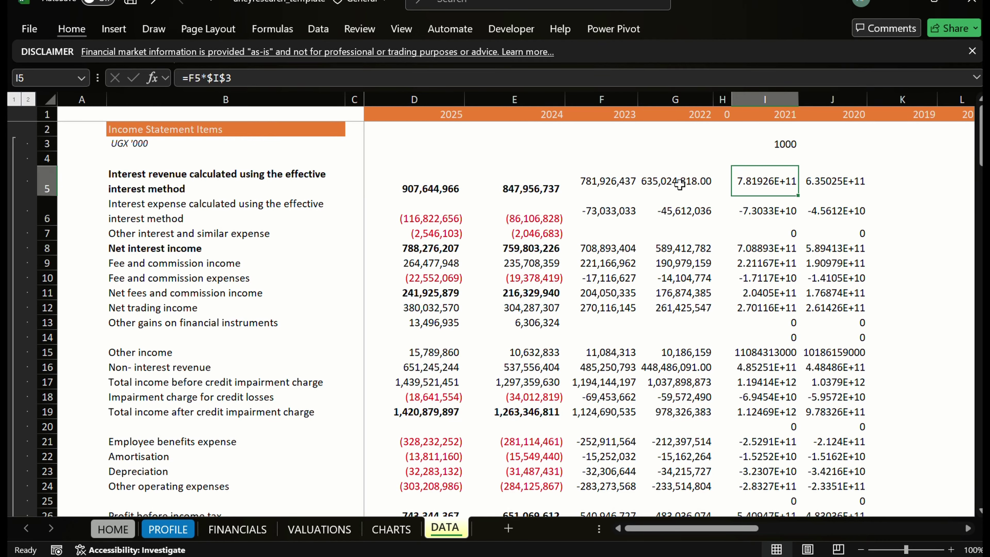
key("Up")
key("Up")
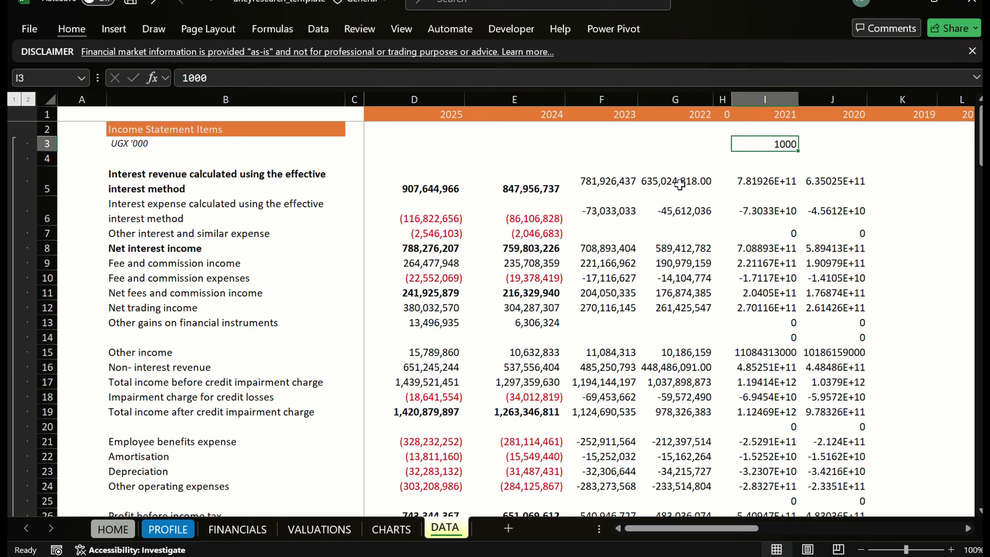
key("Down")
key("Down")
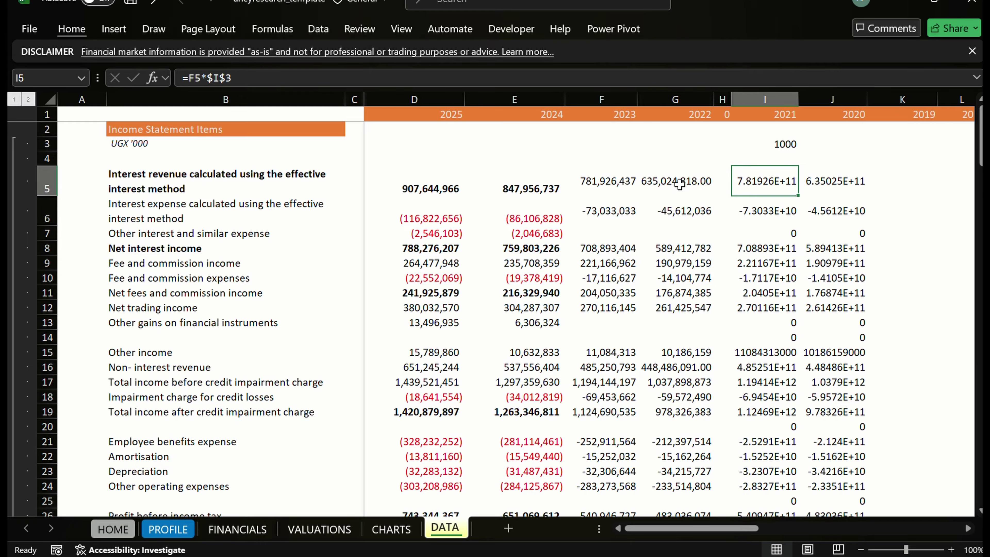
Copy the multiplied figures in I5:J29 and paste them as values over the 2023 and 2022 figures starting at F5
key("shift+Right")
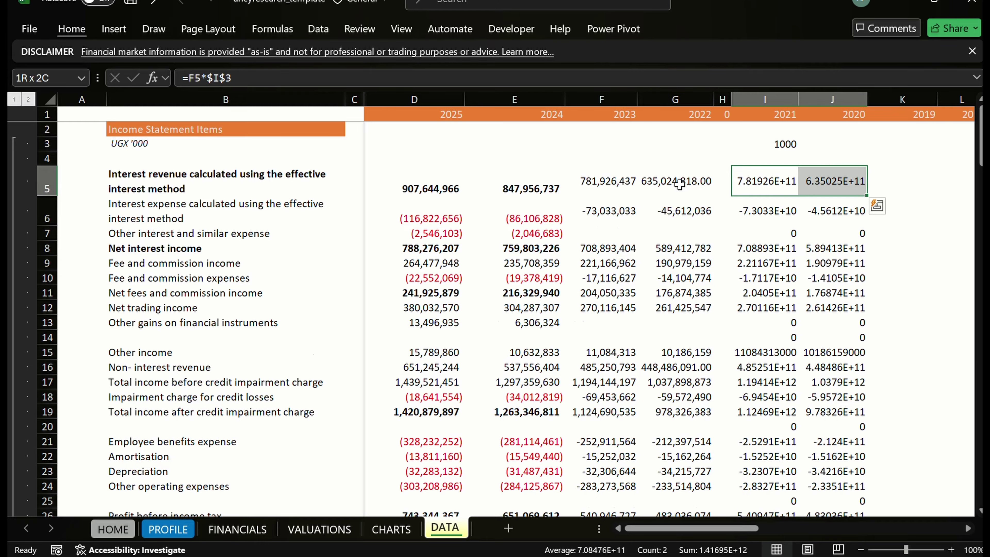
key("ctrl+shift+Down")
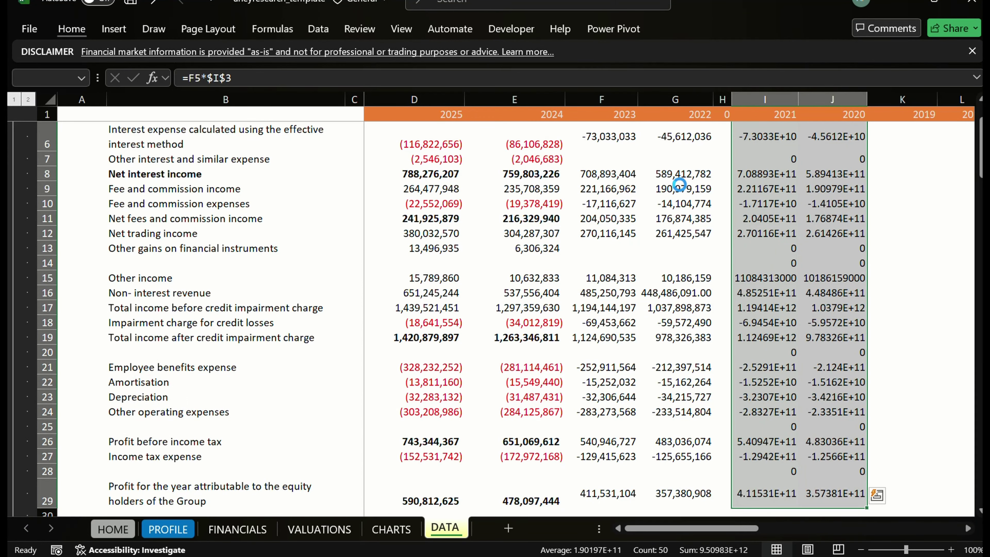
key("ctrl+c")
key("Left")
key("Left")
key("Left")
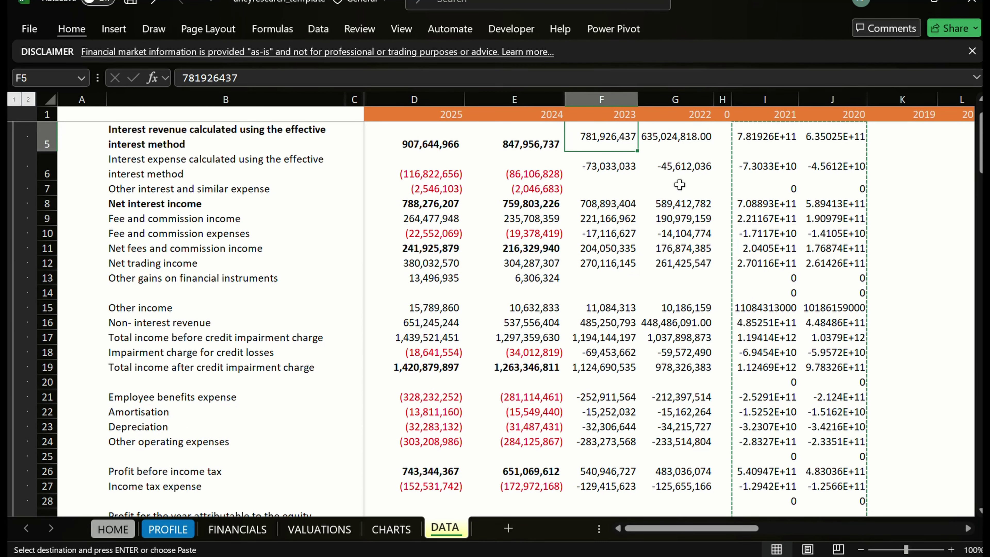
key("ctrl+alt+v")
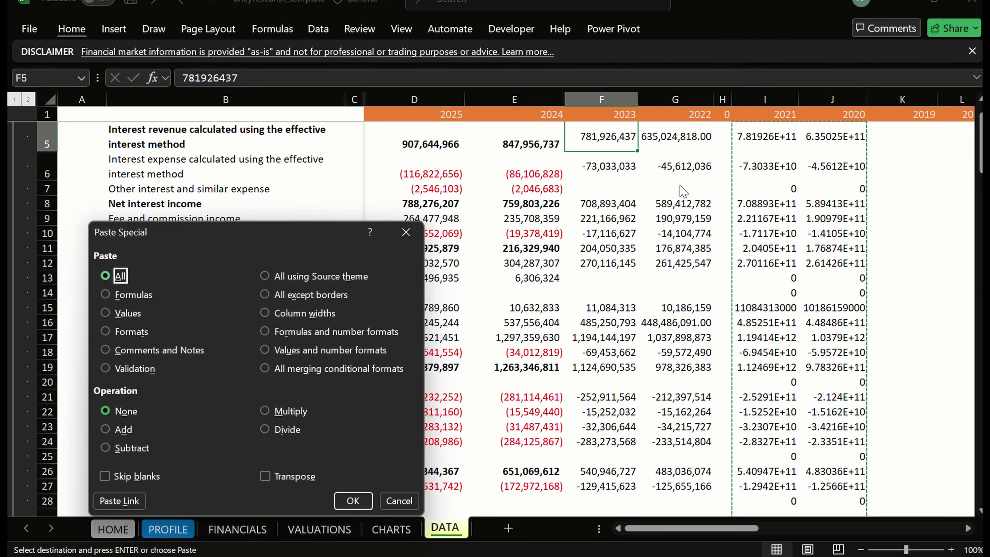
key("f")
key("t")
key("v")
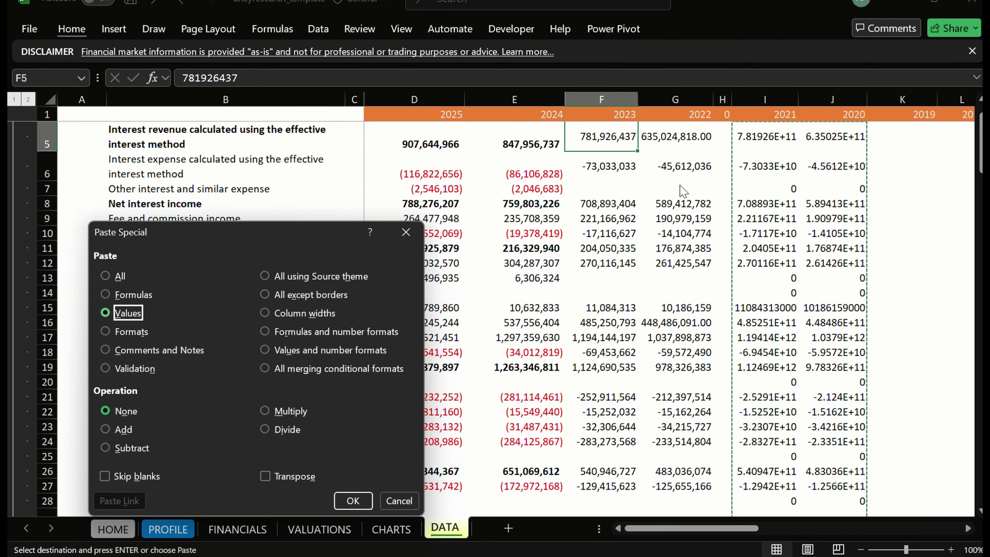
key("Return")
key("Right")
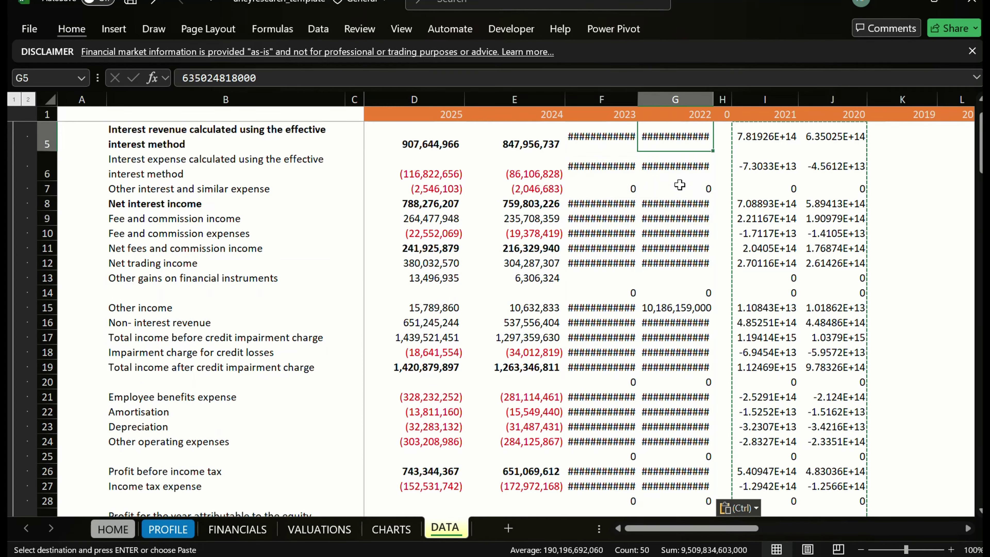
Clear the helper range I3:J29, including the 1000 multiplier and its formulas
key("Up")
key("Up")
key("Right")
key("Right")
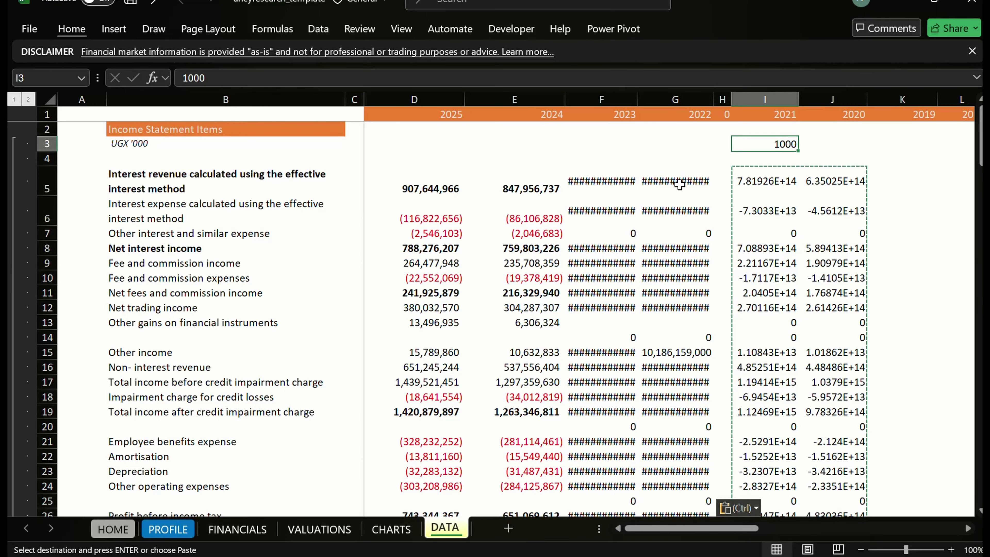
key("Escape")
key("shift+Right")
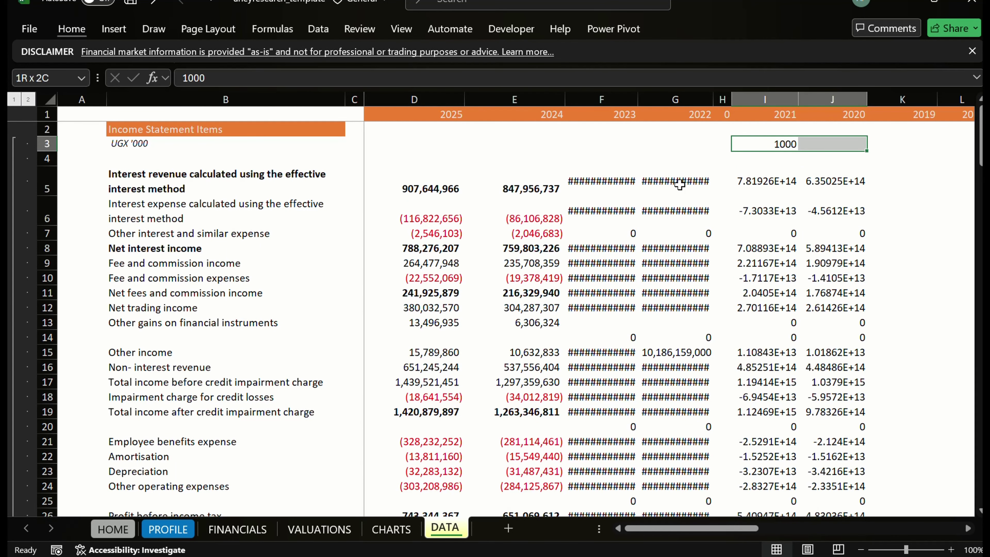
key("ctrl+shift+Down")
key("ctrl+shift+Down")
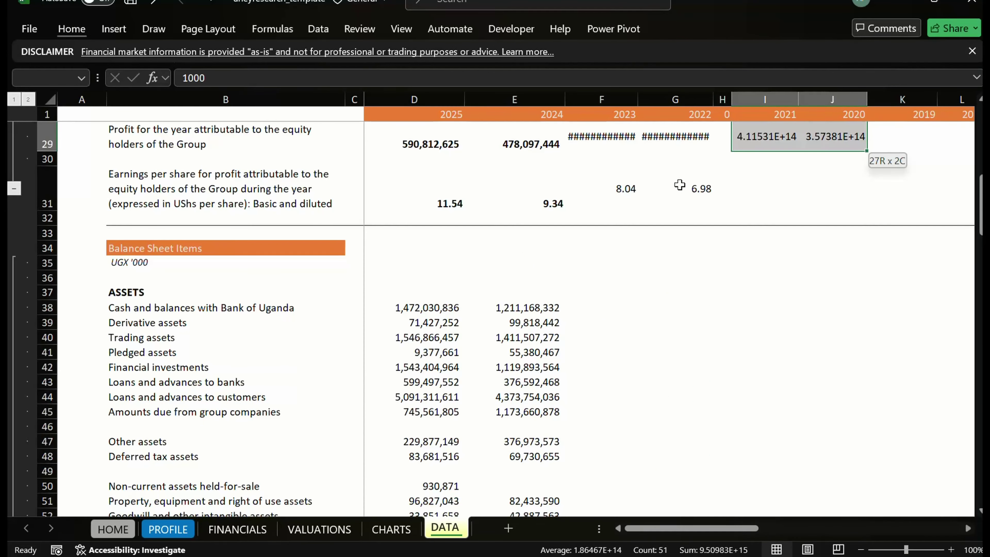
key("Left")
key("Left")
key("Left")
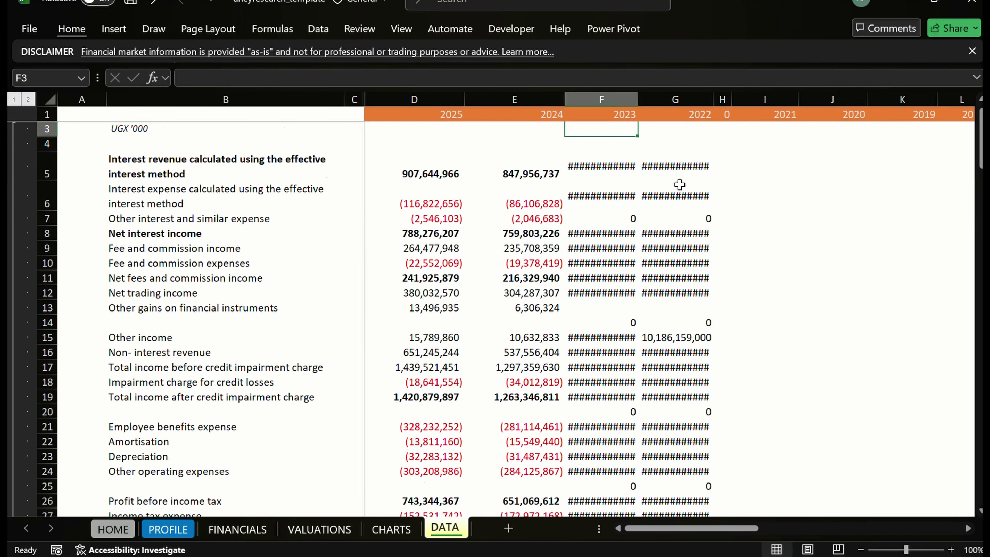
AutoFit the widths of columns F and G to the converted figures in F5:G29
key("Down")
key("Down")
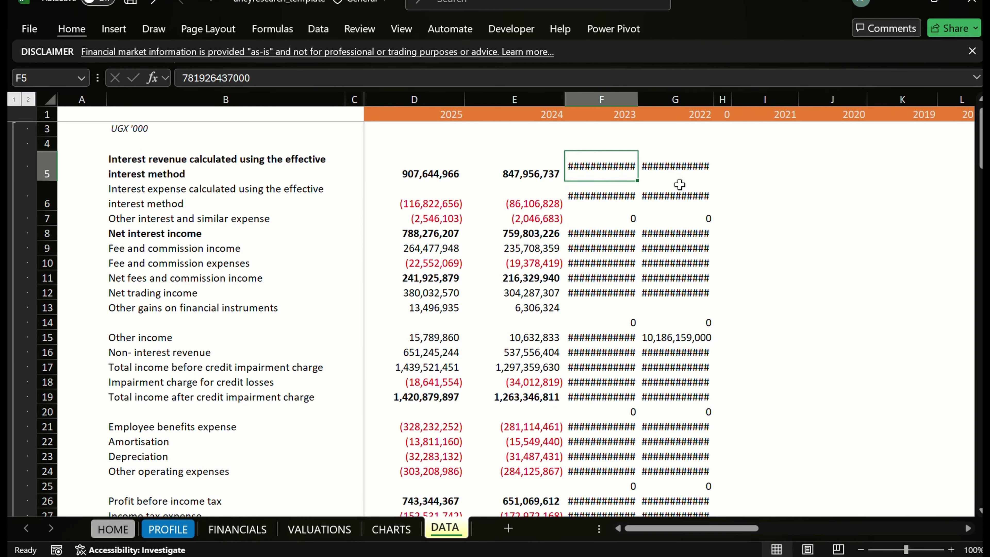
key("shift+Right")
key("ctrl+shift+Down")
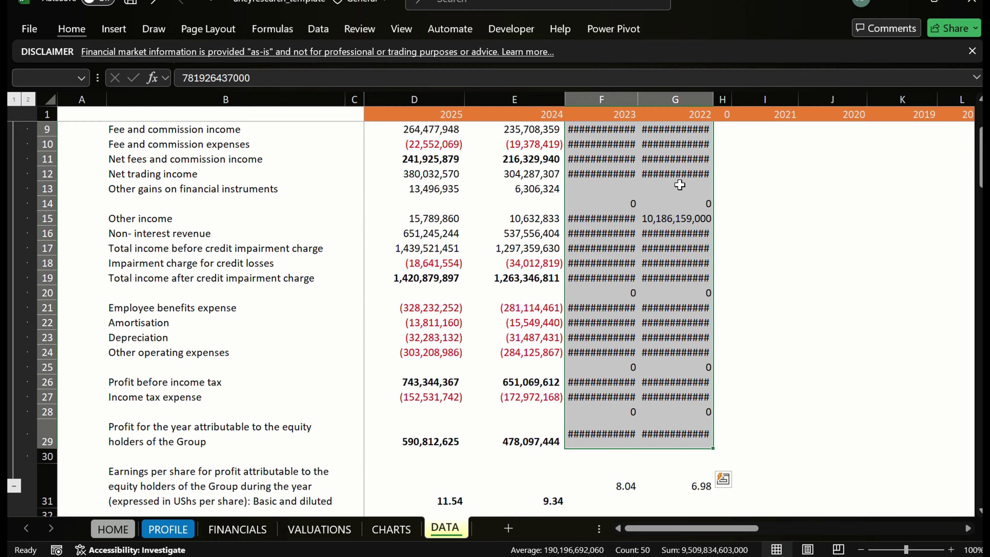
key("alt")
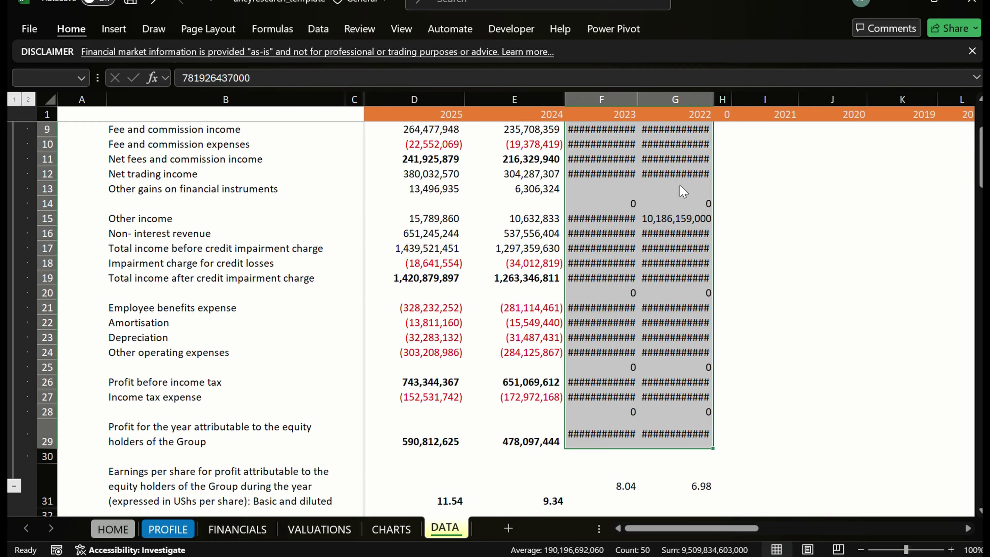
key("h")
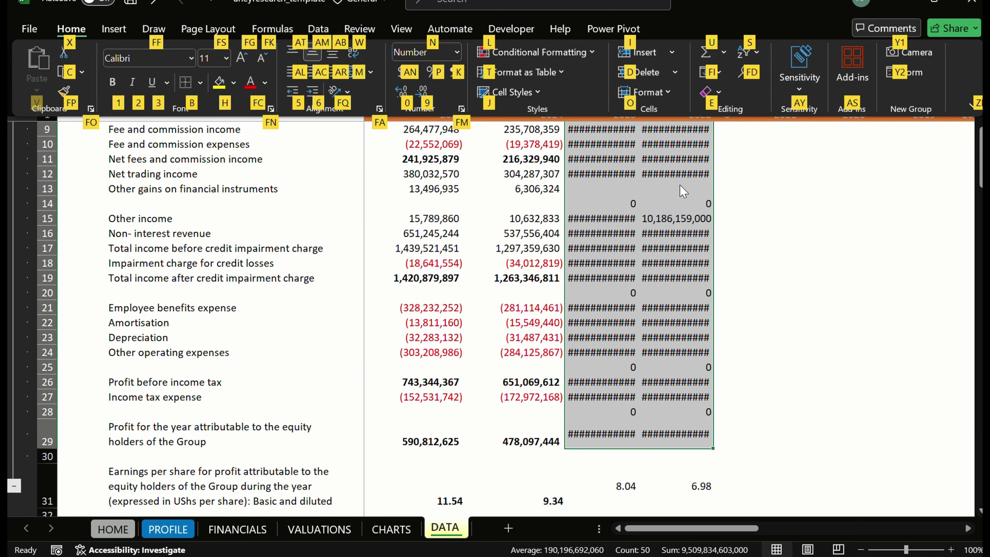
key("o")
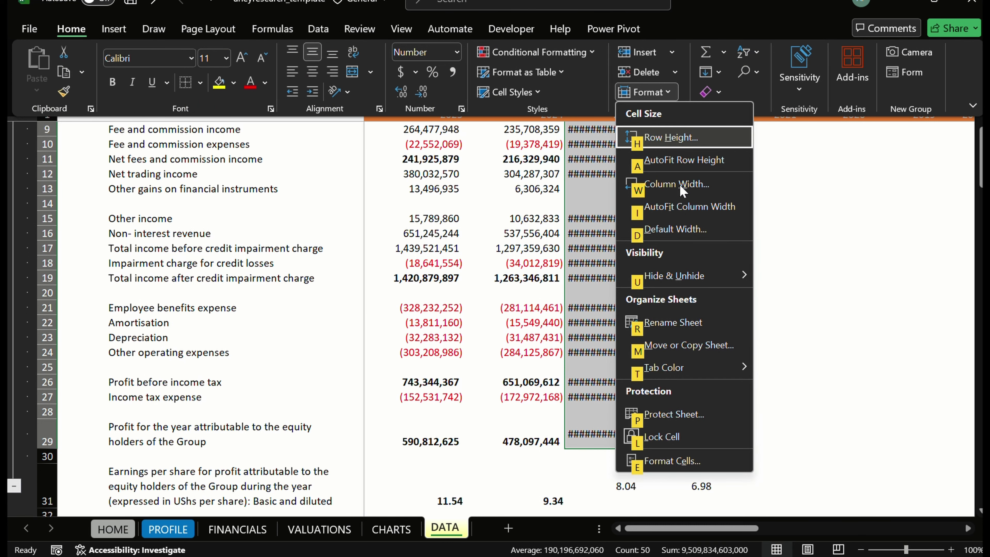
key("i")
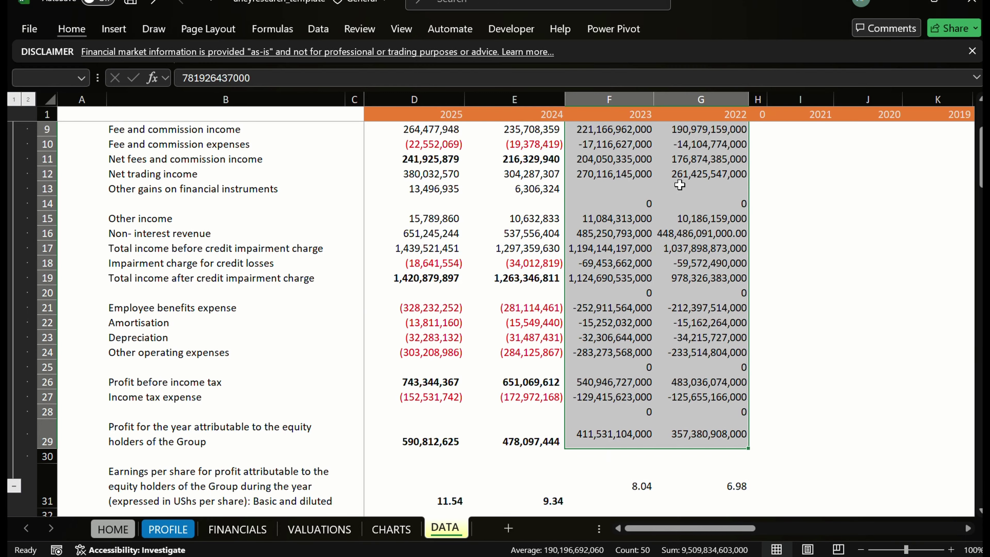
Copy the 2024 interest expense cell E6 and paste only its formats onto the 2023 and 2022 figures in F5:G29
key("Up")
key("Up")
key("Down")
key("Down")
key("Down")
key("Down")
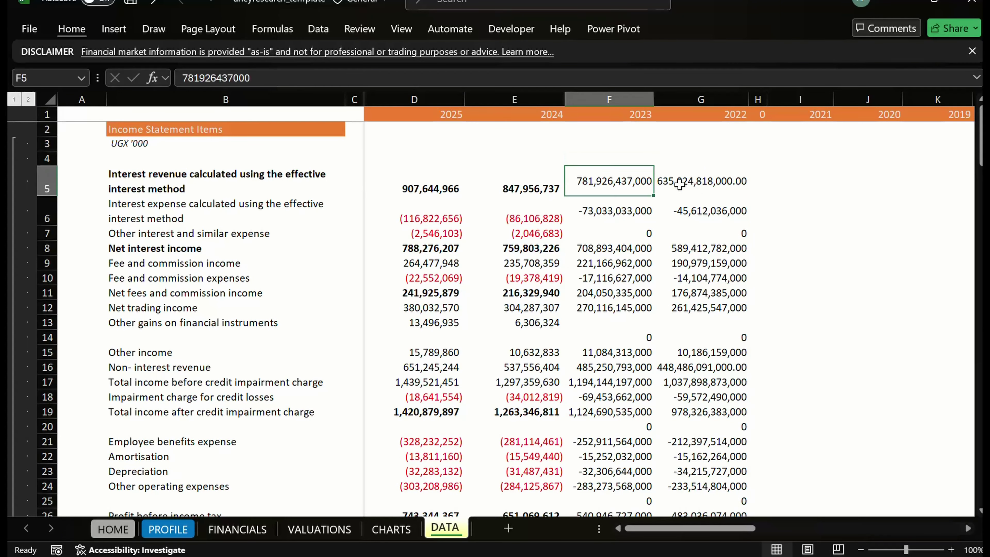
key("Left")
key("Up")
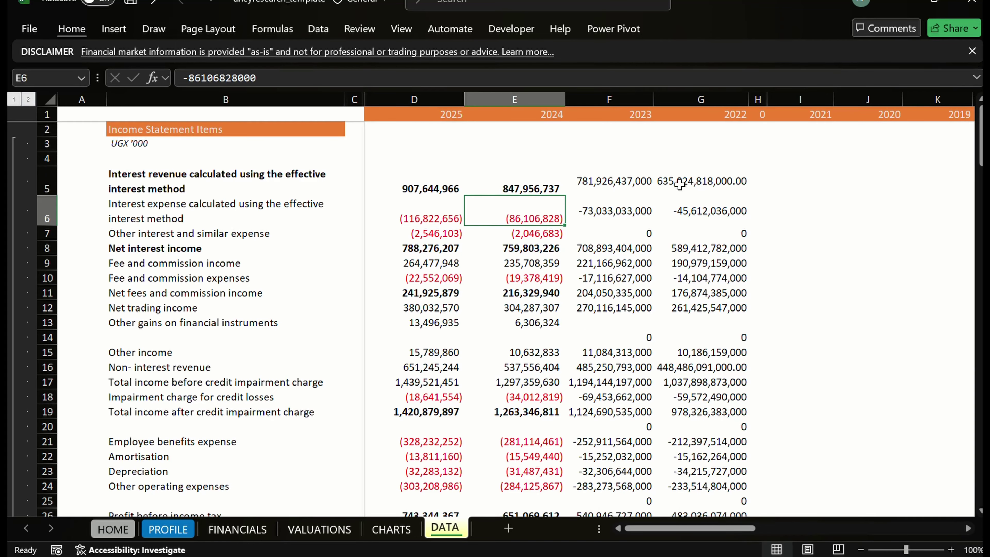
key("ctrl+c")
key("Right")
key("Up")
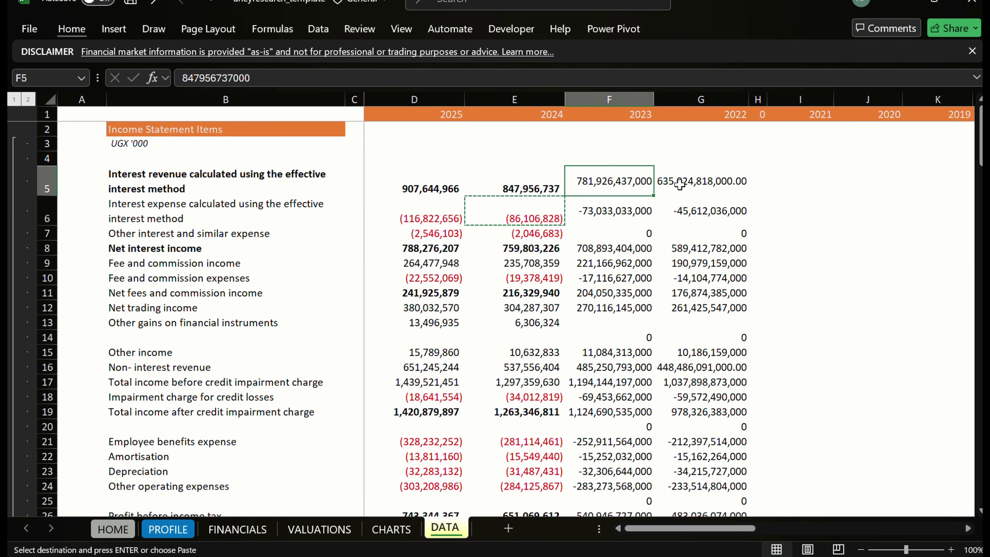
key("shift+Right")
key("shift+Down")
key("shift+Down")
key("shift+Down")
key("shift+Down")
key("shift+Down")
key("shift+Down")
key("shift+Down")
key("shift+Down")
key("shift+Down")
key("shift+Down")
key("shift+Down")
key("shift+Down")
key("shift+Down")
key("shift+Down")
key("shift+Down")
key("shift+Down")
key("shift+Down")
key("shift+Down")
key("shift+Down")
key("shift+Down")
key("shift+Down")
key("shift+Down")
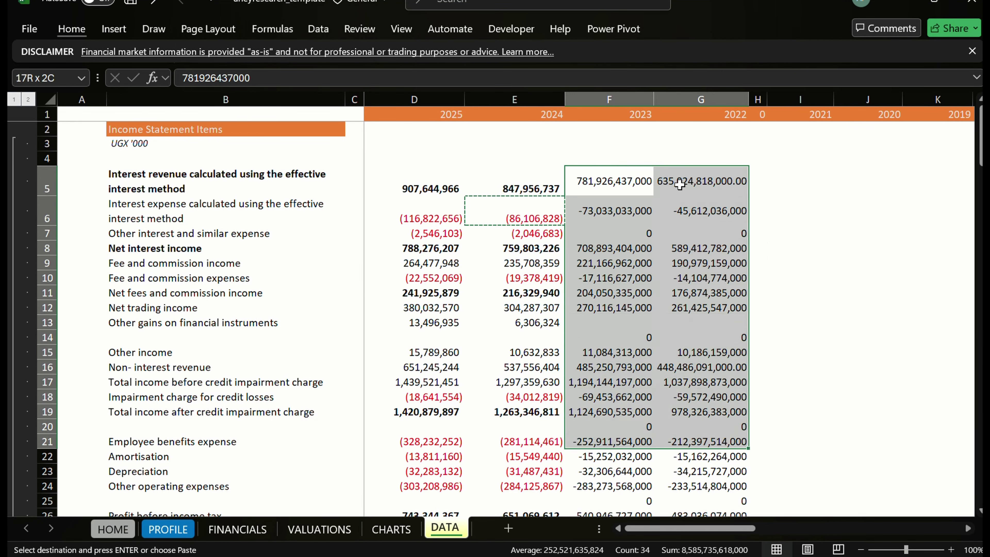
key("shift+Up")
key("shift+Up")
key("shift+Up")
key("shift+Up")
key("shift+Up")
key("shift+Up")
key("shift+Up")
key("shift+Up")
key("shift+Up")
key("shift+Up")
key("shift+Up")
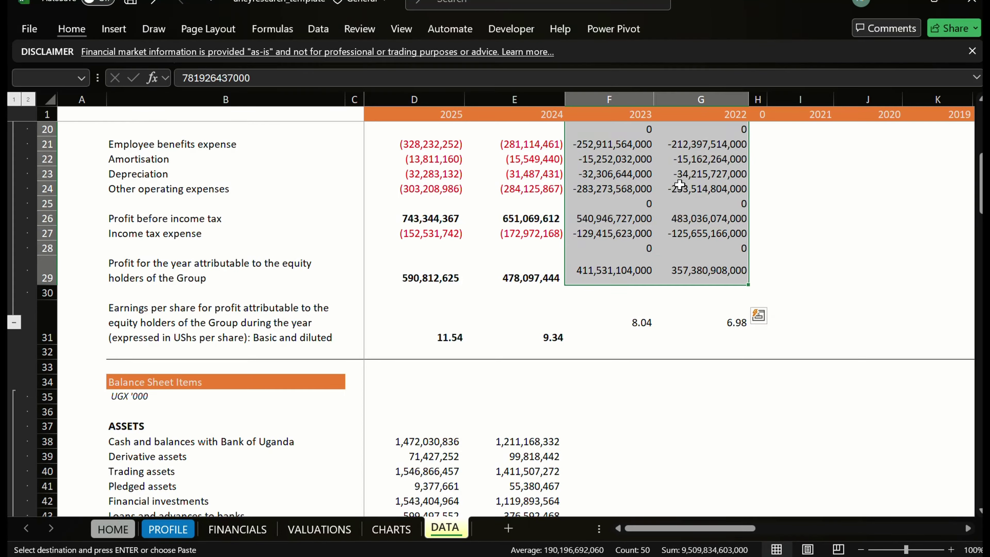
key("ctrl+alt+v")
key("Down")
key("Down")
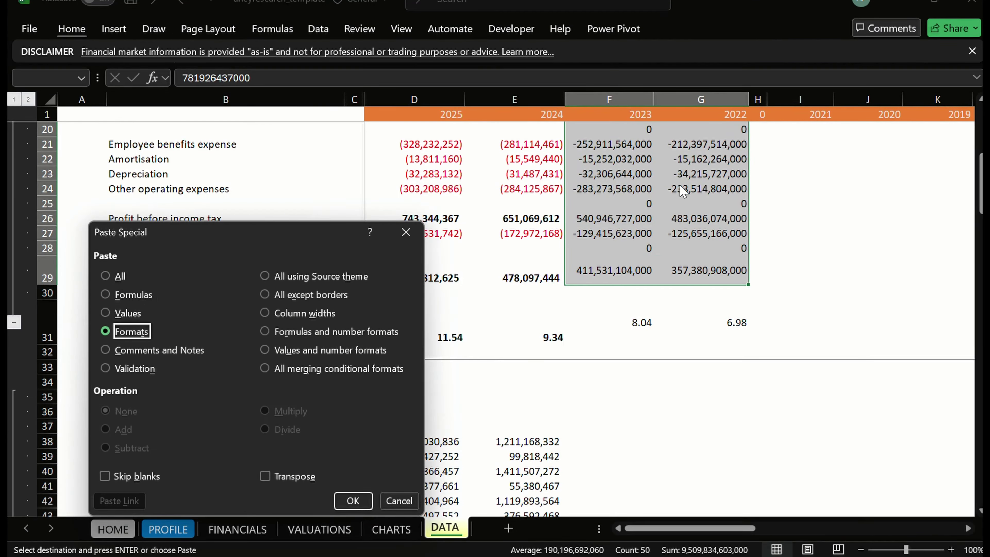
key("Return")
key("Escape")
key("Up")
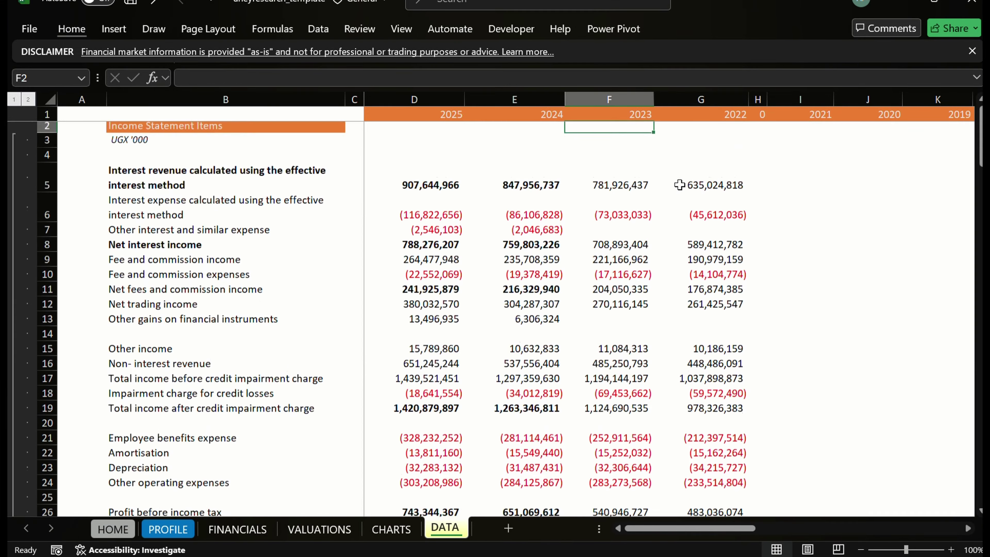
Review the reformatted 2023 income statement figures down to the earnings per share in F31
key("Down")
key("Down")
key("Down")
key("Down")
key("Down")
key("Down")
key("Down")
key("Down")
key("Down")
key("Down")
key("Down")
key("Down")
key("Down")
key("Down")
key("Down")
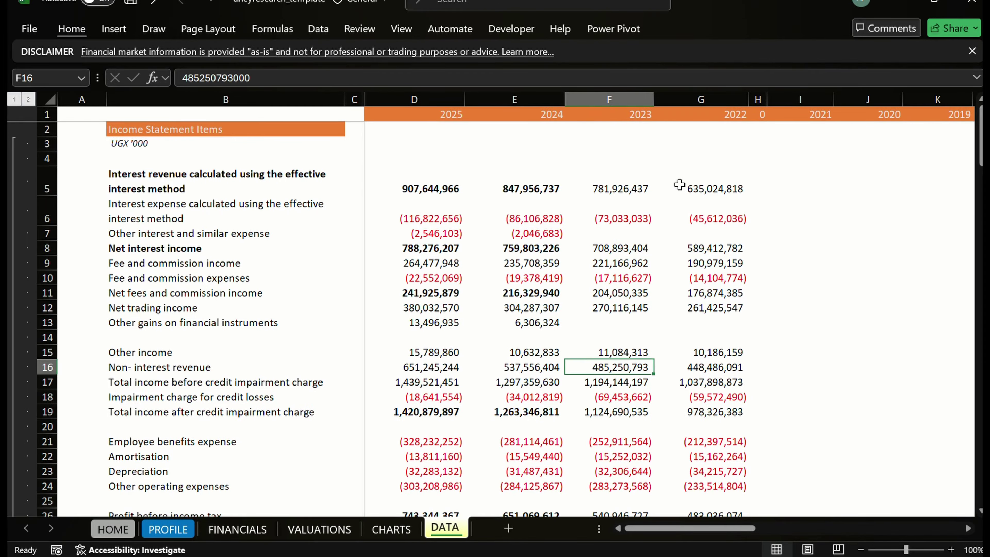
key("Up")
key("Up")
key("Up")
key("Down")
key("Down")
key("Down")
key("Down")
key("Down")
key("Down")
key("Down")
key("Down")
key("Down")
key("Down")
key("Down")
key("Down")
key("Down")
key("Down")
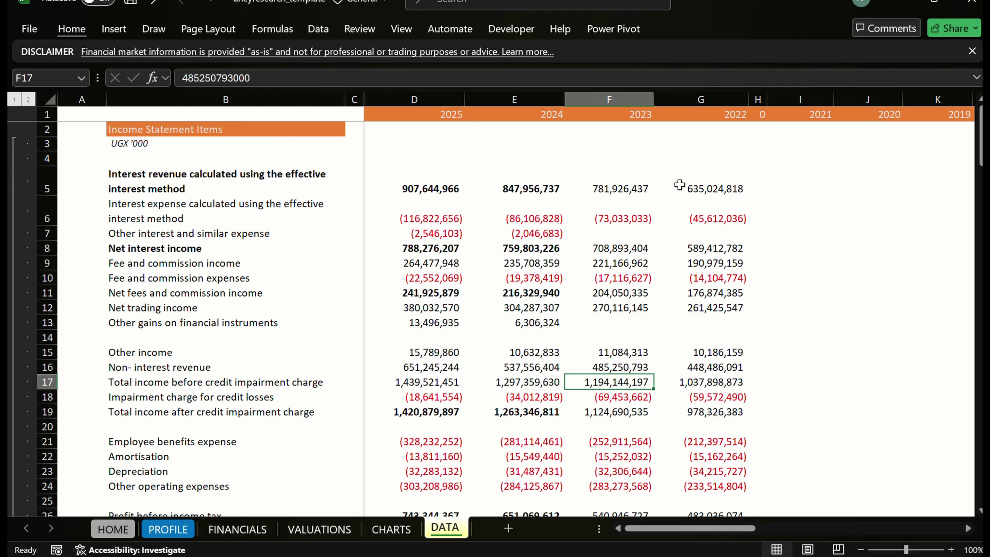
key("Down")
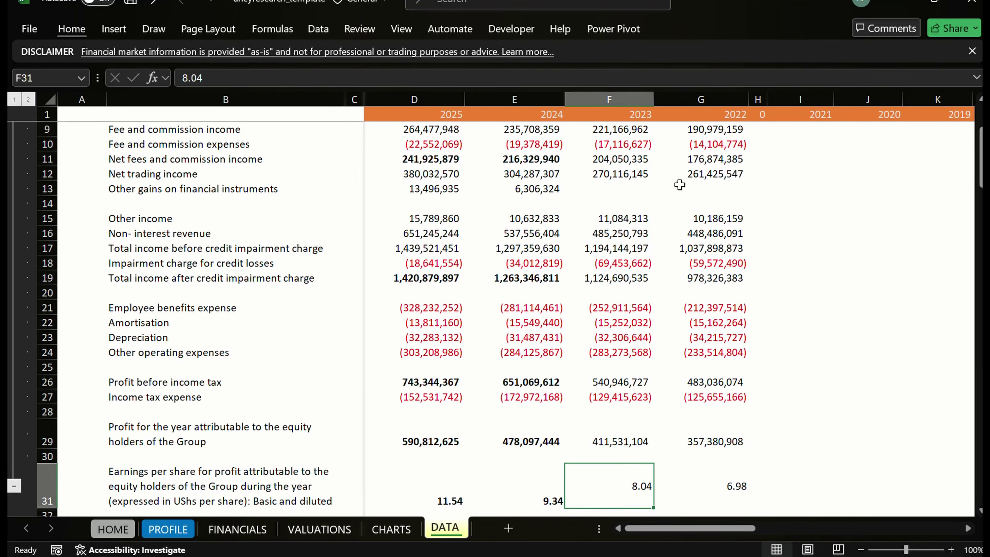
Review the 2023 income statement figures from the interest expense in F6 down to the earnings per share in F31
key("Up")
key("Up")
key("Up")
key("Up")
key("Up")
key("Up")
key("Up")
key("Up")
key("Up")
key("Up")
key("Up")
key("Up")
key("Up")
key("Up")
key("Up")
key("Up")
key("Up")
key("Up")
key("Up")
key("Up")
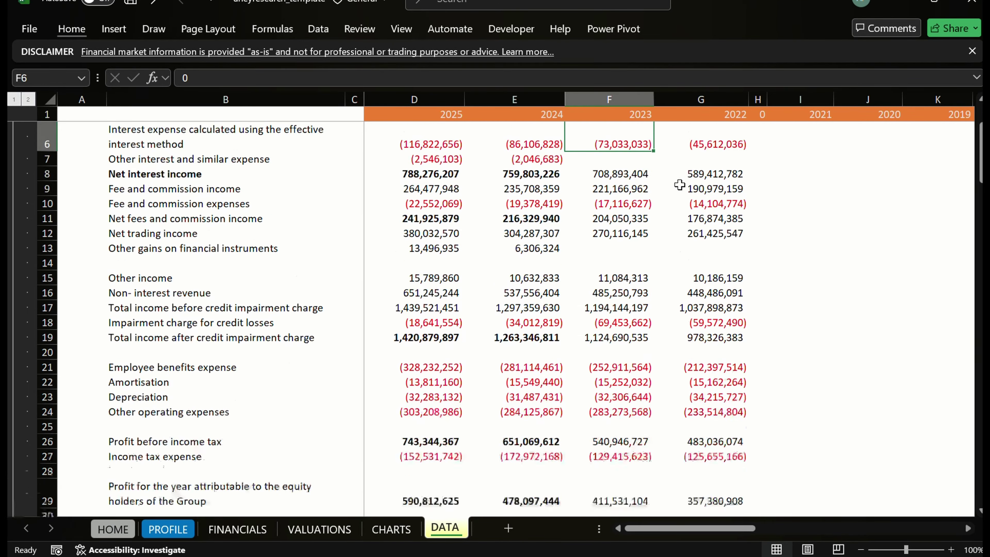
key("Down")
key("Down")
key("Down")
key("Down")
key("Down")
key("Down")
key("Down")
key("Down")
key("Down")
key("Down")
key("Down")
key("Down")
key("Down")
key("Down")
key("Down")
key("Down")
key("Down")
key("Down")
key("Down")
key("Down")
key("Down")
key("Down")
key("Down")
key("Up")
key("Up")
key("Up")
key("Up")
key("Up")
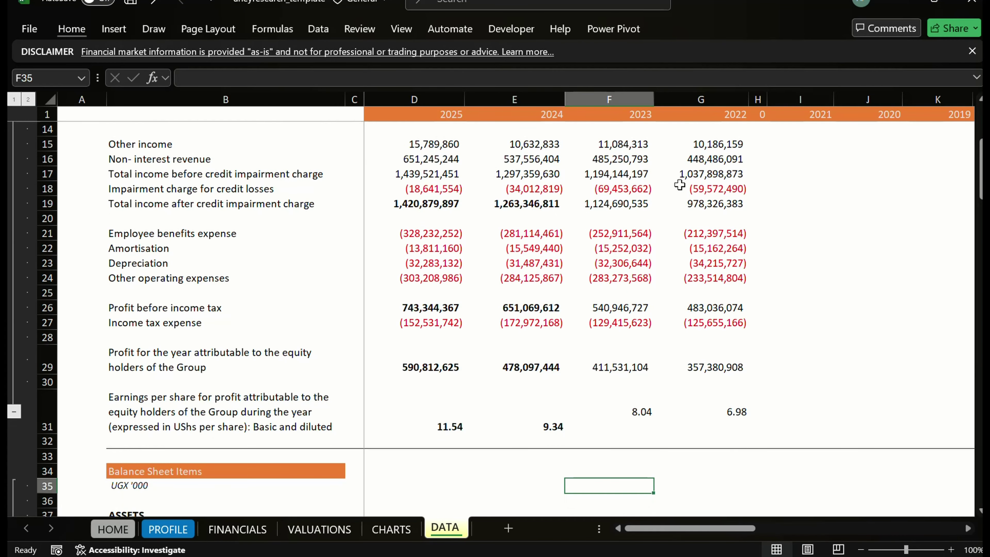
Copy the 2024 earnings per share cell E31 and paste only its formats onto the 2023 and 2022 values in F31:G31
key("Left")
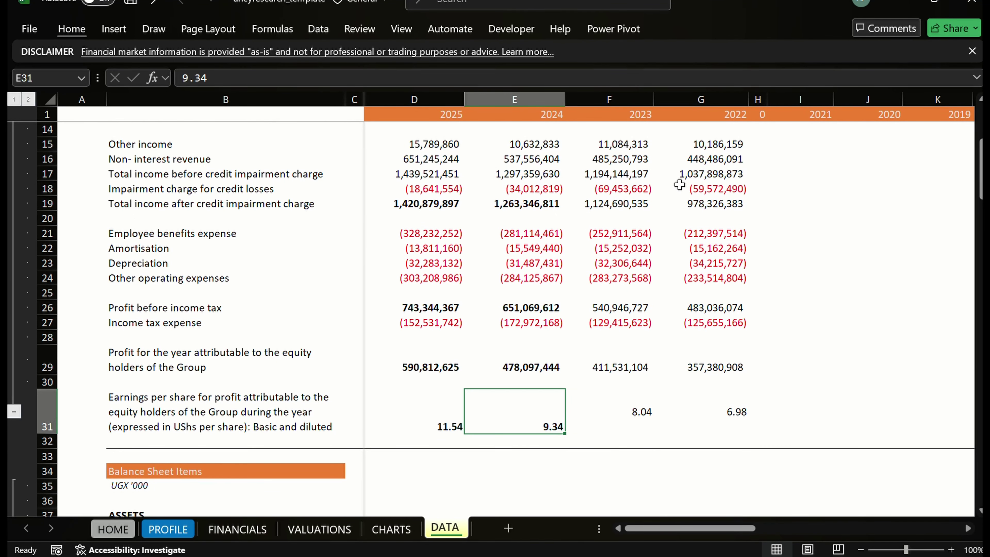
key("F2")
key("Right")
key("Escape")
key("ctrl+c")
key("shift+Right")
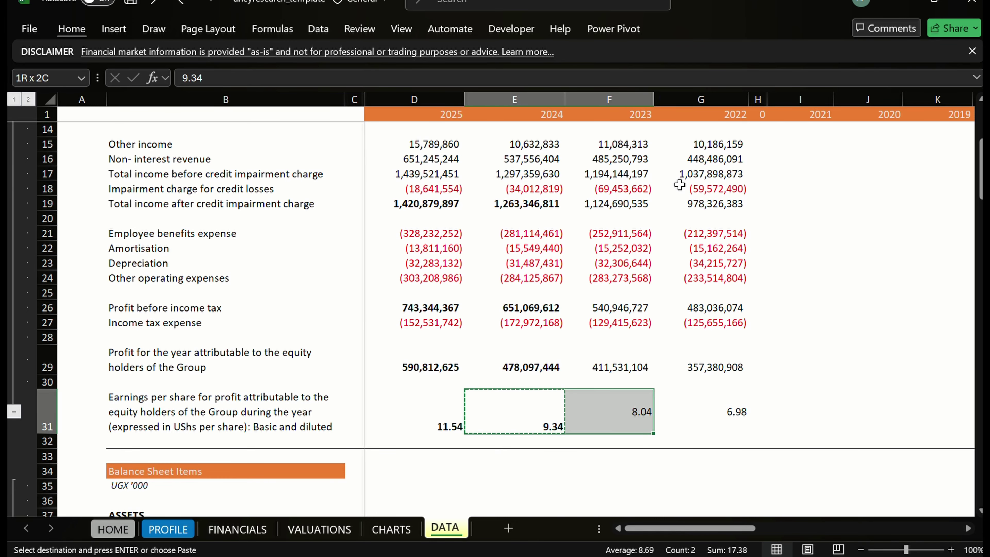
key("shift+Right")
key("ctrl+alt+v")
key("Down")
key("Down")
key("Down")
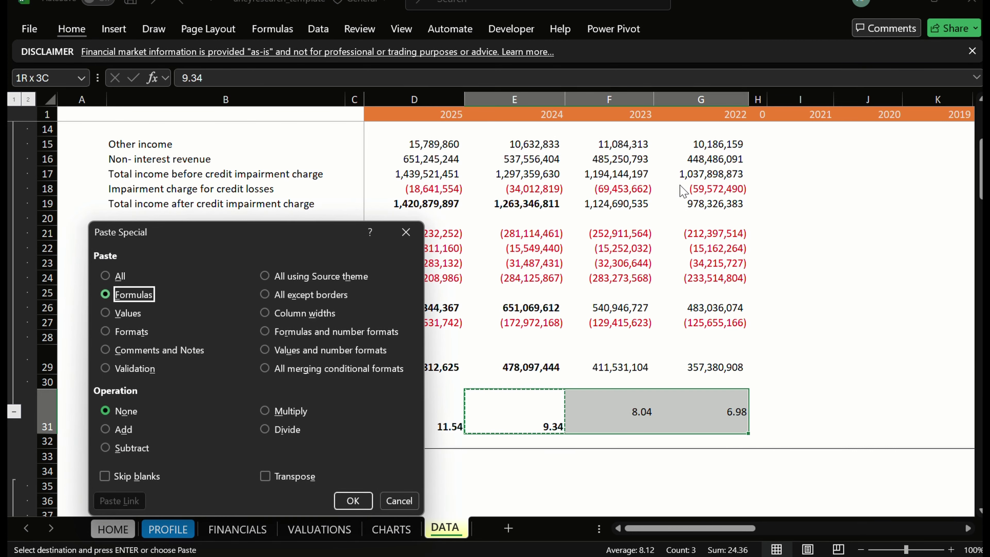
key("Return")
key("Escape")
Look through the Balance Sheet Items section to see which asset and equity rows need 2023 and 2022 figures
key("Down")
key("Down")
key("Down")
key("Down")
key("Down")
key("Down")
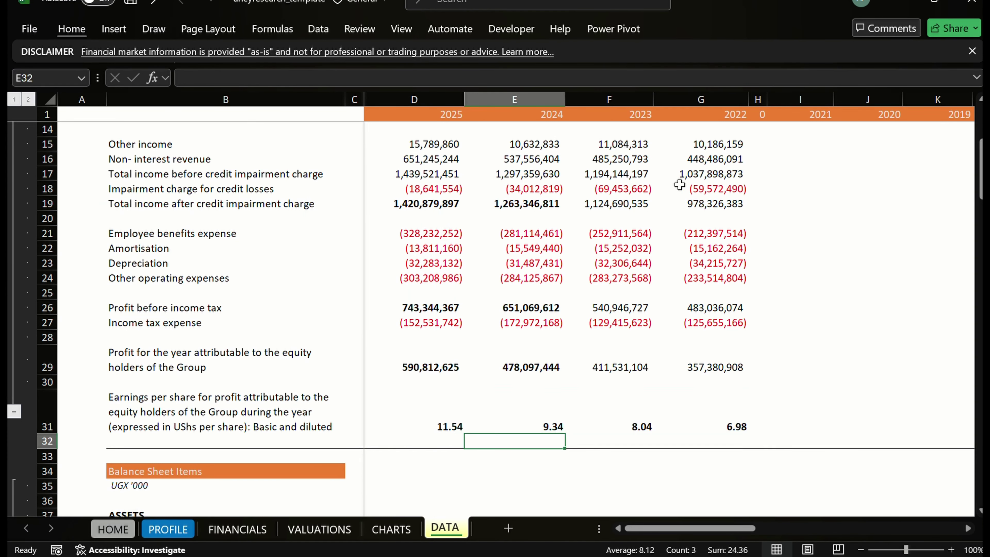
key("Down")
key("Down")
key("Down")
key("Down")
key("Down")
key("Down")
key("Down")
key("Down")
key("Down")
key("Down")
key("Down")
key("Down")
key("Down")
key("Down")
key("Down")
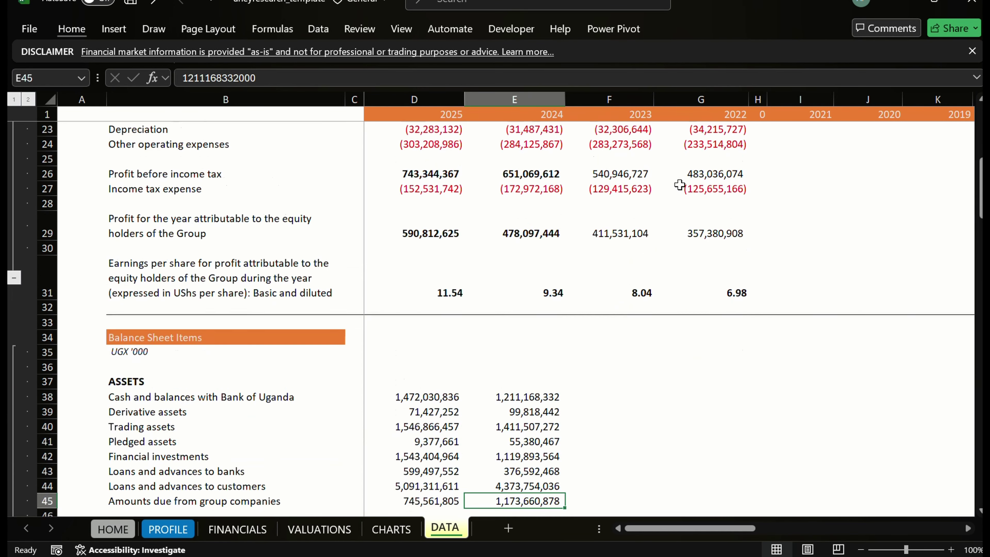
key("Up")
key("Down")
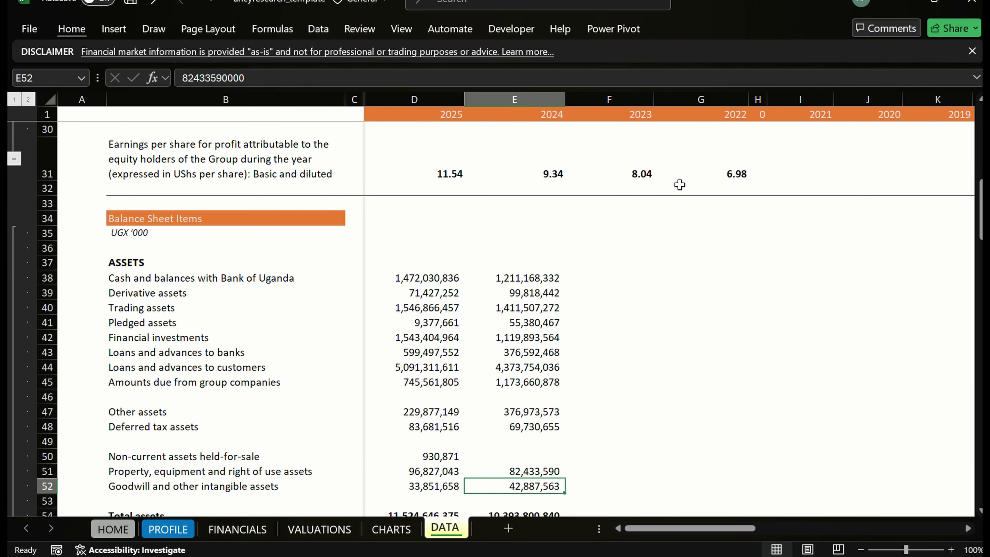
key("Down")
key("Down")
key("Down")
key("Down")
key("Down")
key("Down")
key("Down")
key("Down")
key("Down")
key("Down")
key("Down")
key("Up")
key("Up")
key("Up")
key("Up")
key("Up")
key("Up")
key("Up")
key("Up")
key("Up")
key("Up")
key("Up")
key("Up")
key("Up")
key("Up")
key("Up")
key("Up")
key("Up")
key("Up")
key("Up")
key("Up")
key("Up")
key("Up")
key("Up")
key("Up")
key("Up")
key("Right")
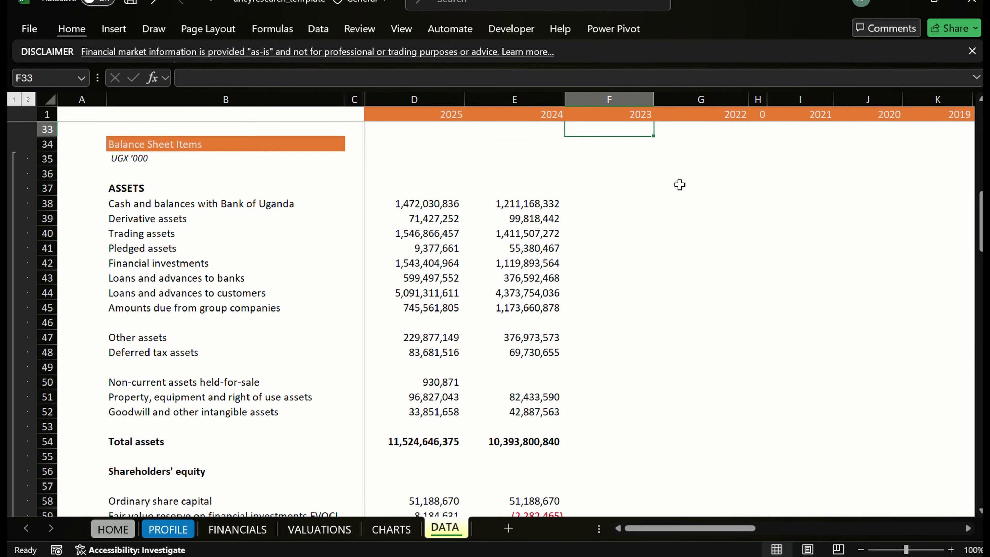
key("Down")
key("Right")
key("Down")
key("Down")
key("Down")
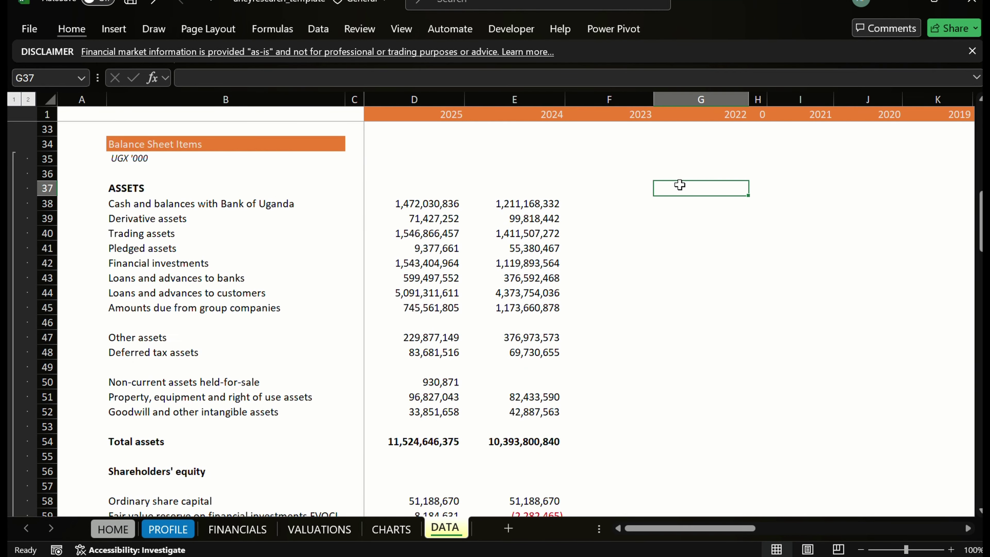
key("Right")
key("Right")
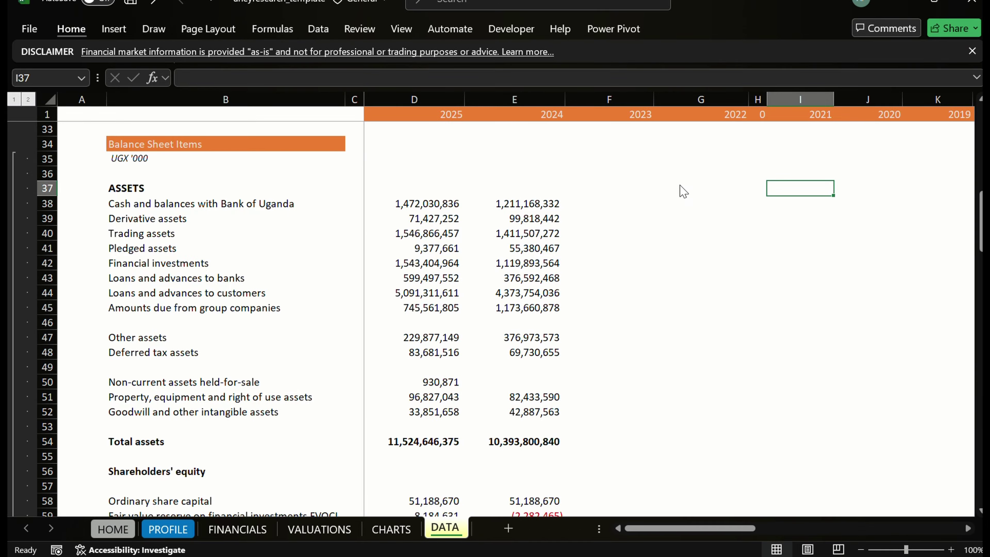
key("alt+a")
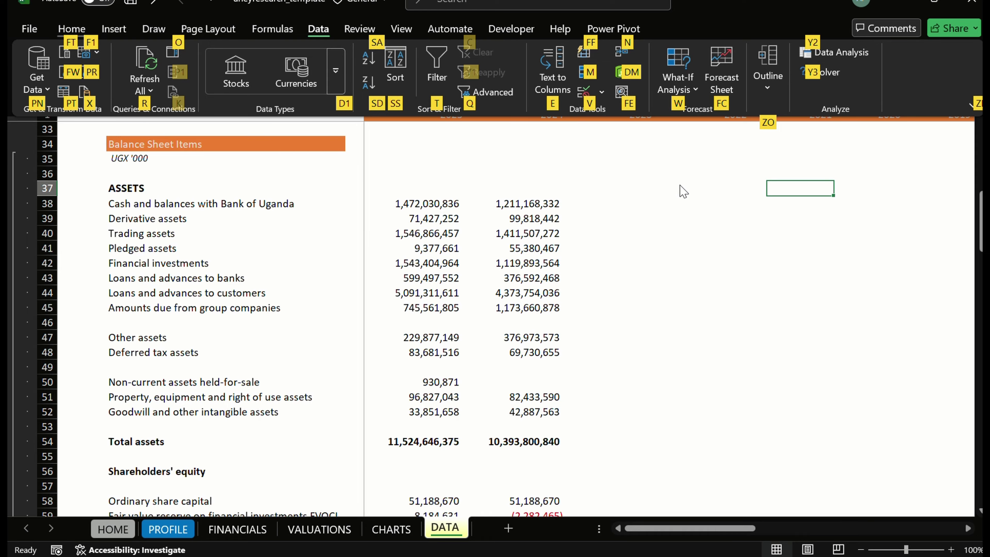
key("f")
key("1")
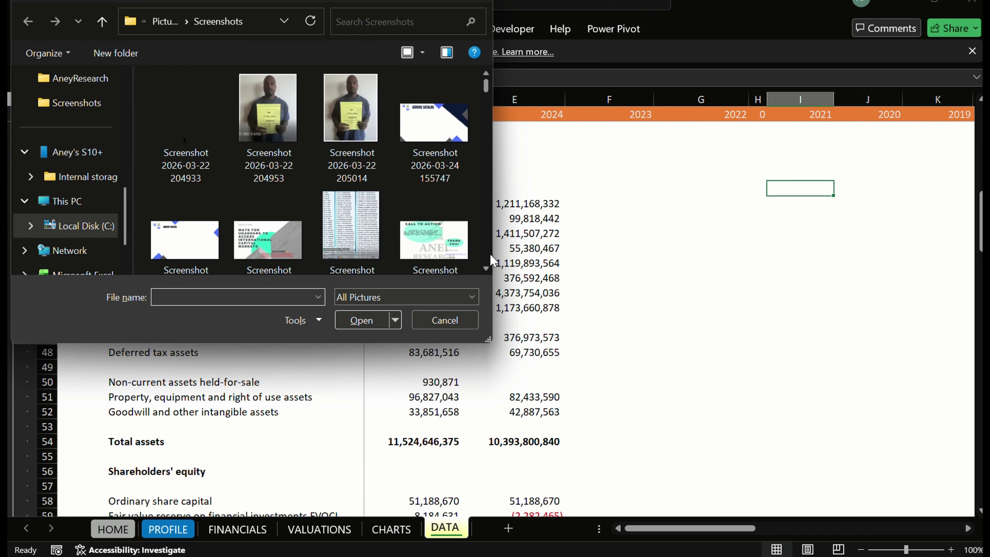
scroll(487, 256, "down", 10)
scroll(491, 260, "down", 10)
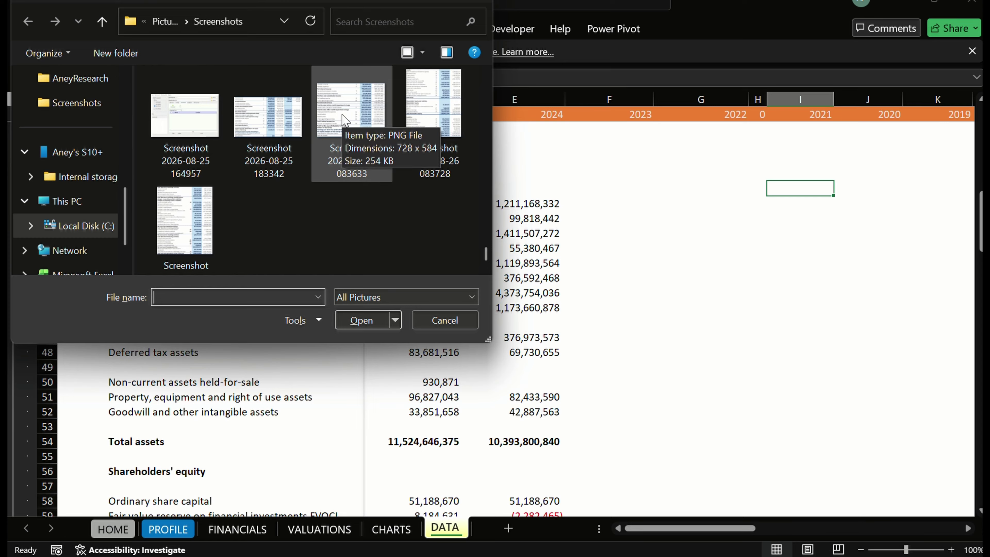
left_click(426, 102)
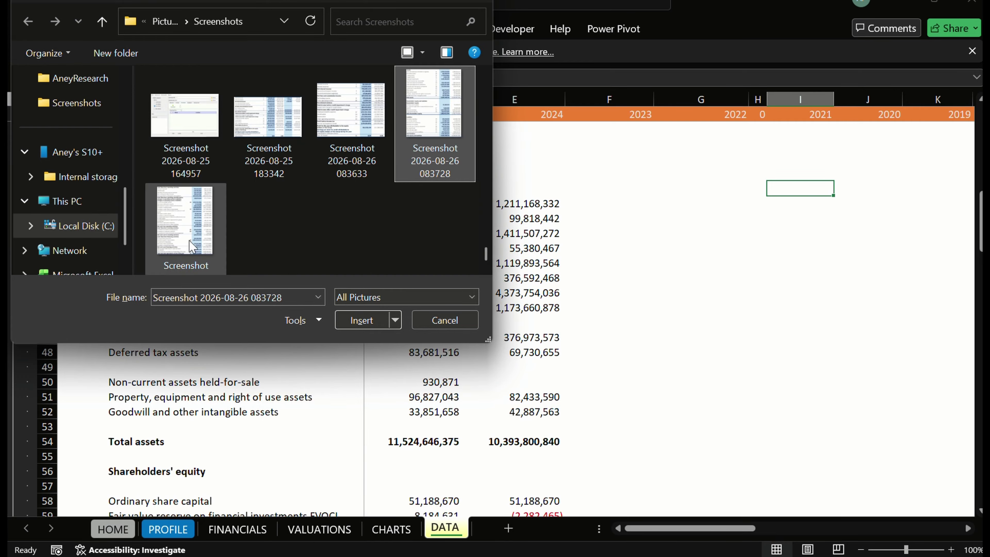
left_click(355, 320)
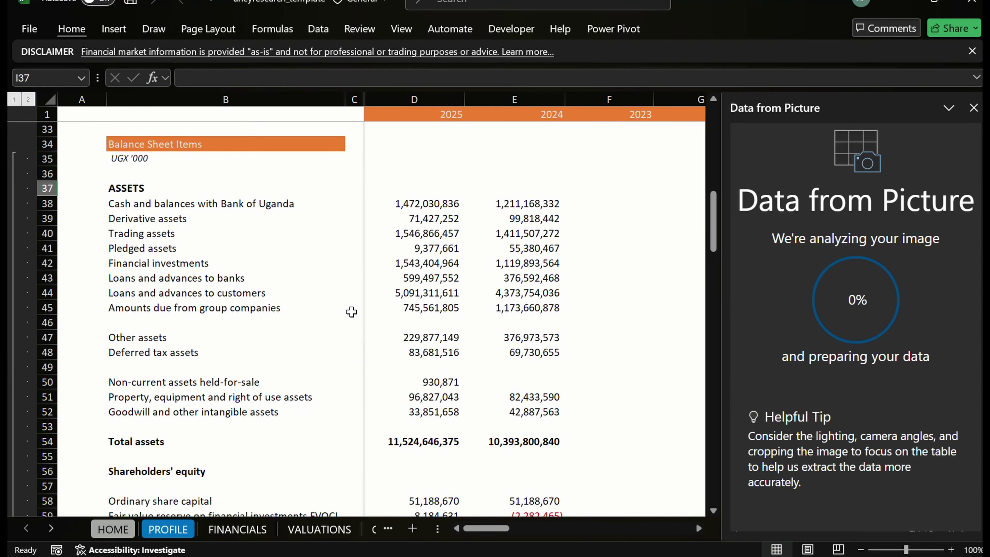
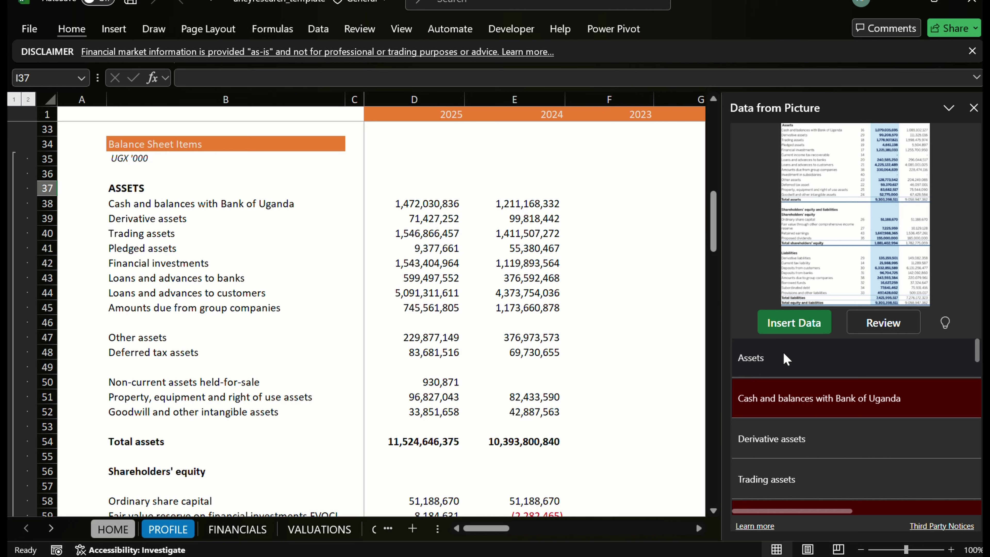
Review the extracted data, accepting the Cash and balances with Bank of Uganda label and correcting the following value to 1,085,102,127
left_click(883, 330)
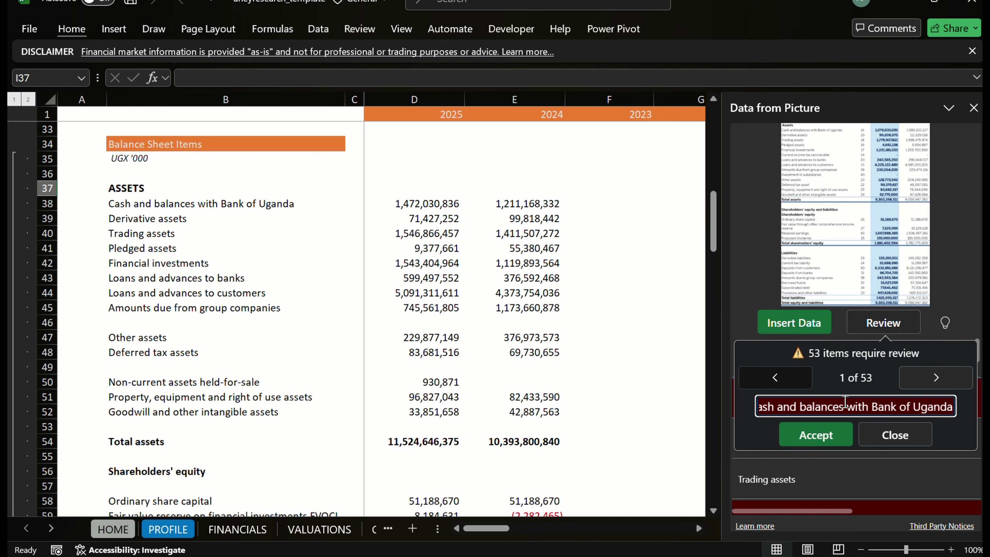
left_click(825, 445)
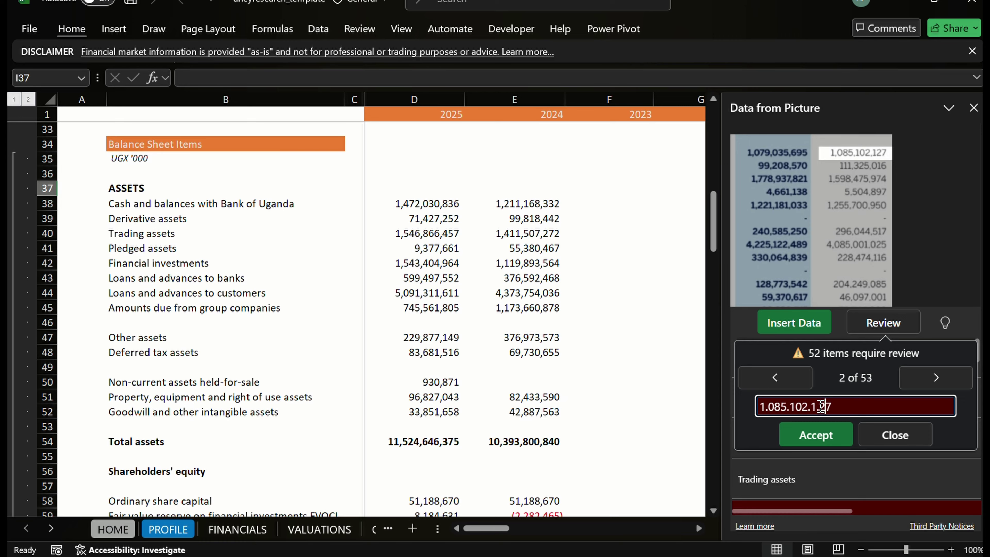
left_click(822, 407)
key("BackSpace")
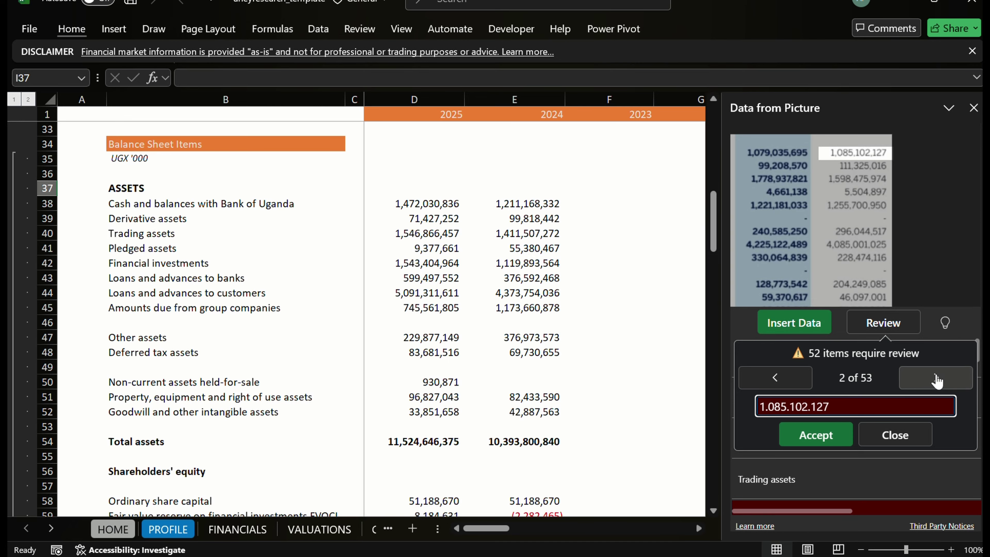
key("Left")
key("BackSpace")
type(",")
key("Left")
key("Left")
key("Left")
key("Left")
key("BackSpace")
type(",")
key("Left")
key("Left")
key("Left")
key("BackSpace")
type(",")
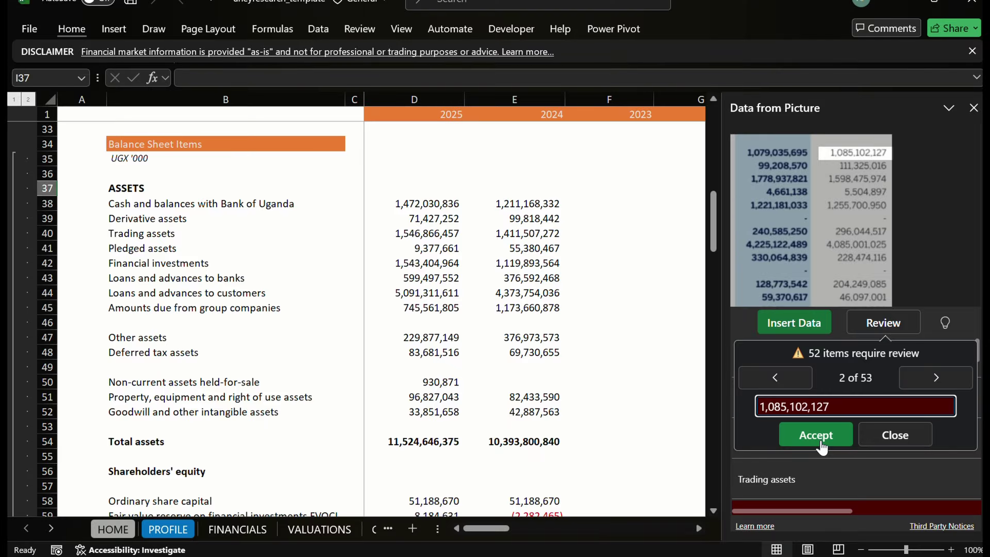
left_click(816, 435)
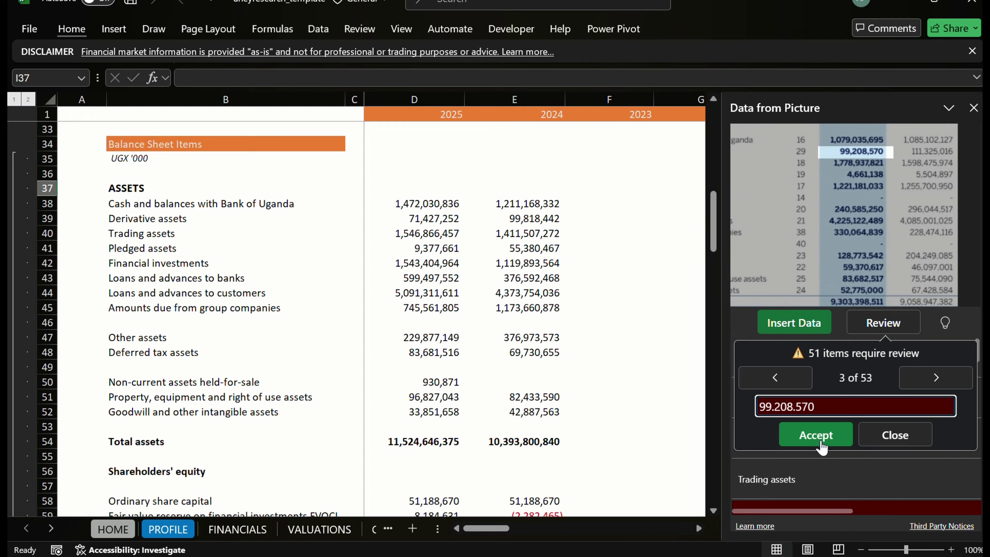
Correct the first extracted derivative assets figure to 99,208,570 and accept it
left_click(797, 405)
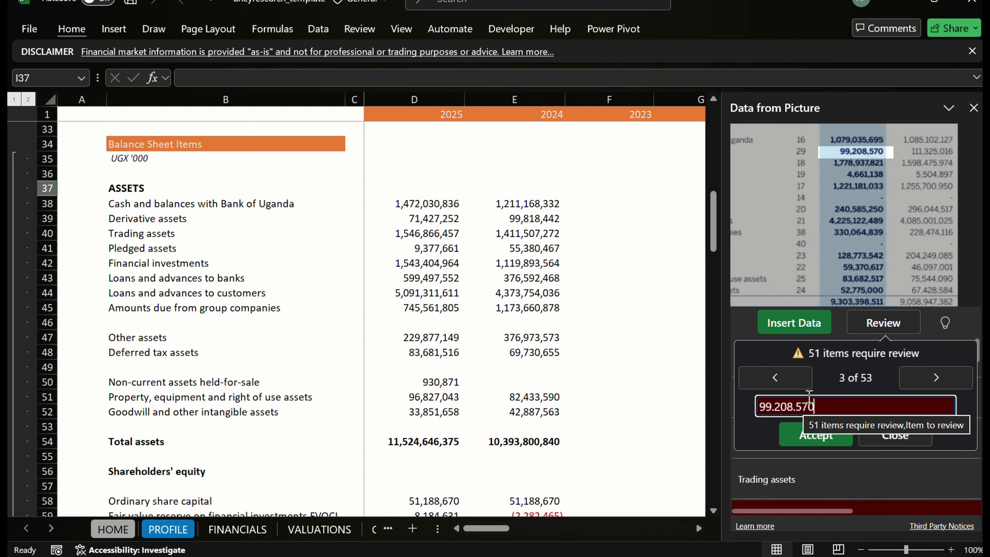
type(",")
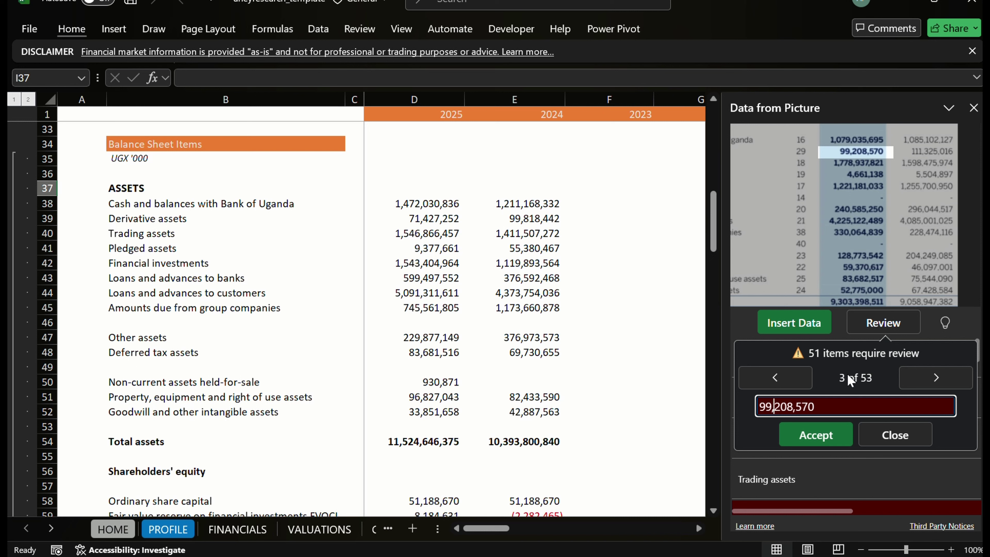
key("Return")
Correct the extracted 2022 derivative assets figure to 111,325,016 and accept it
key("Left")
key("Left")
key("Left")
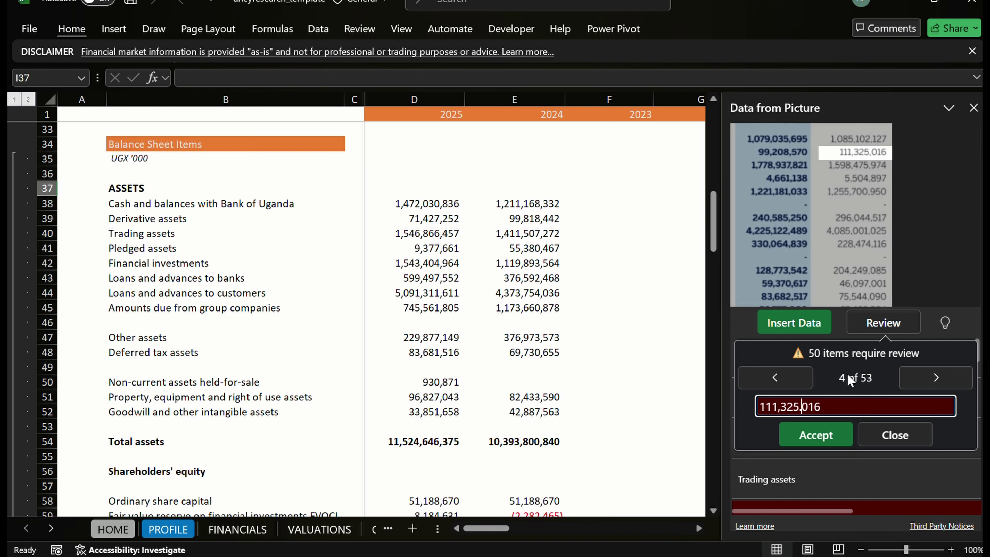
key("BackSpace")
type(",")
key("Return")
Correct the separators in the 2023 trading assets figure to read 1,778,937,821 and accept it
key("Left")
key("Left")
key("Left")
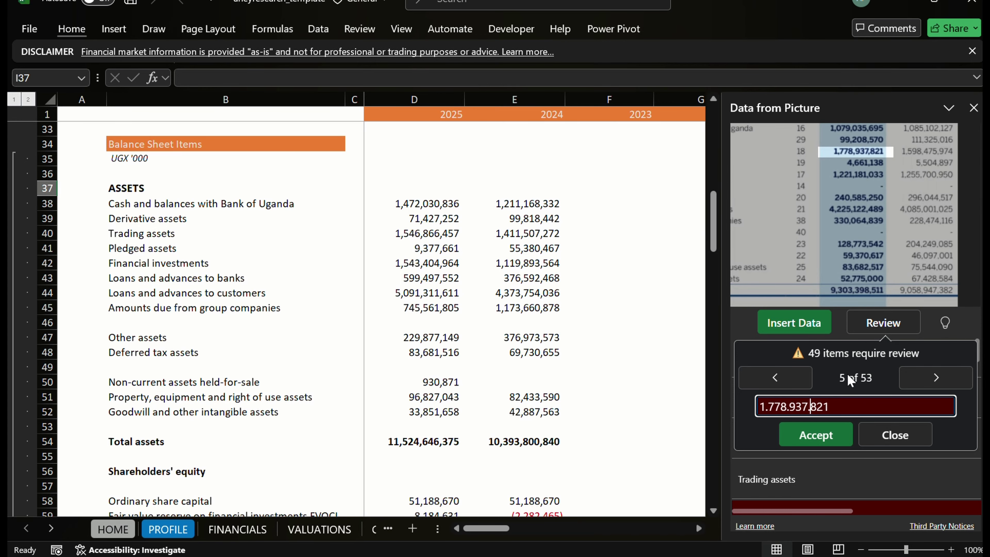
key("BackSpace")
type(",")
key("Left")
key("Left")
key("Left")
key("Left")
key("BackSpace")
type(",")
key("Left")
key("Left")
key("Left")
key("Left")
key("BackSpace")
type(",")
key("Return")
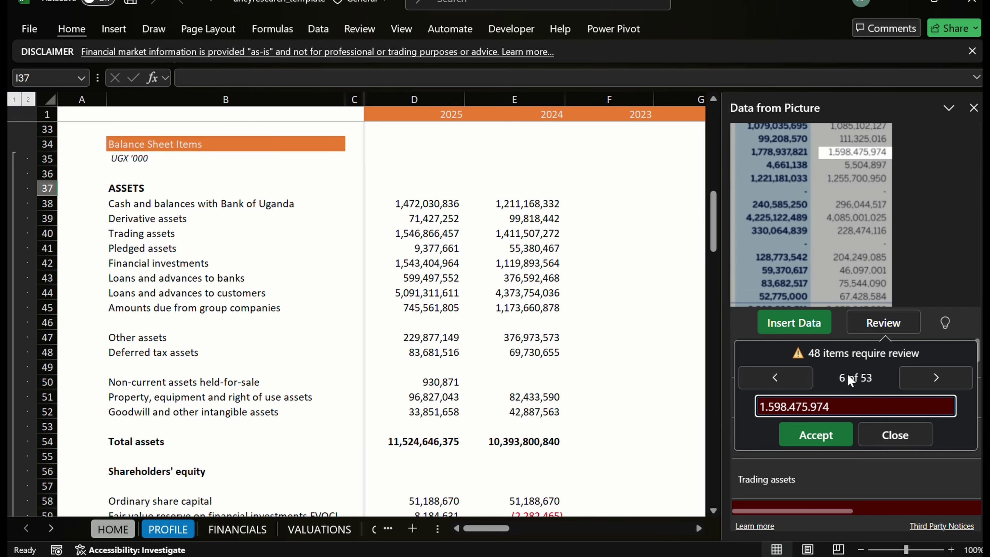
Correct the 2022 trading assets figure to 1,598,475,974, then accept it and the following review item
key("Left")
key("Left")
key("Left")
key("BackSpace")
type(",")
key("Left")
key("BackSpace")
type(",")
key("Left")
key("Left")
key("Left")
key("BackSpace")
type(",")
key("Return")
key("Return")
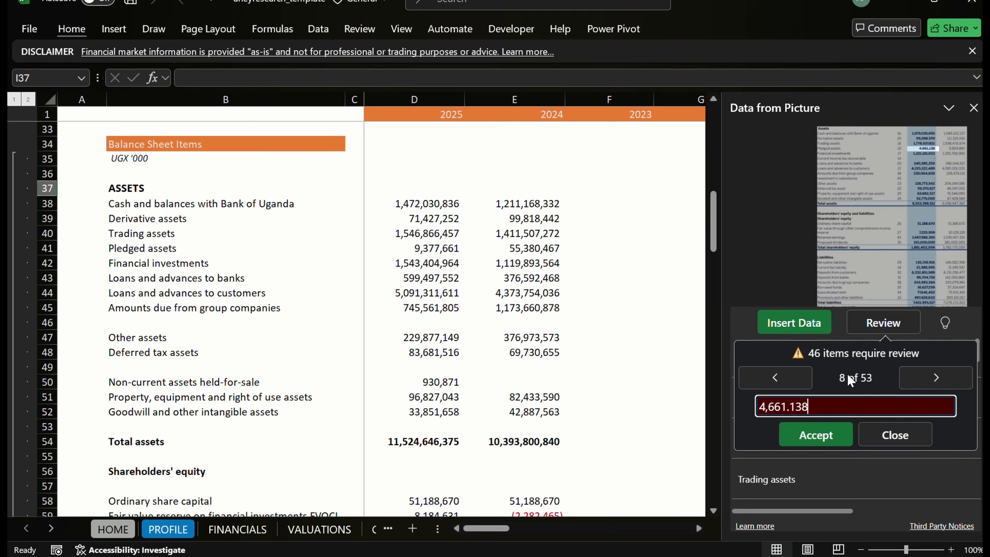
Correct the 2023 pledged assets figure to 4,661,138 and accept it
key("Left")
key("Left")
key("Left")
key("Left")
key("BackSpace")
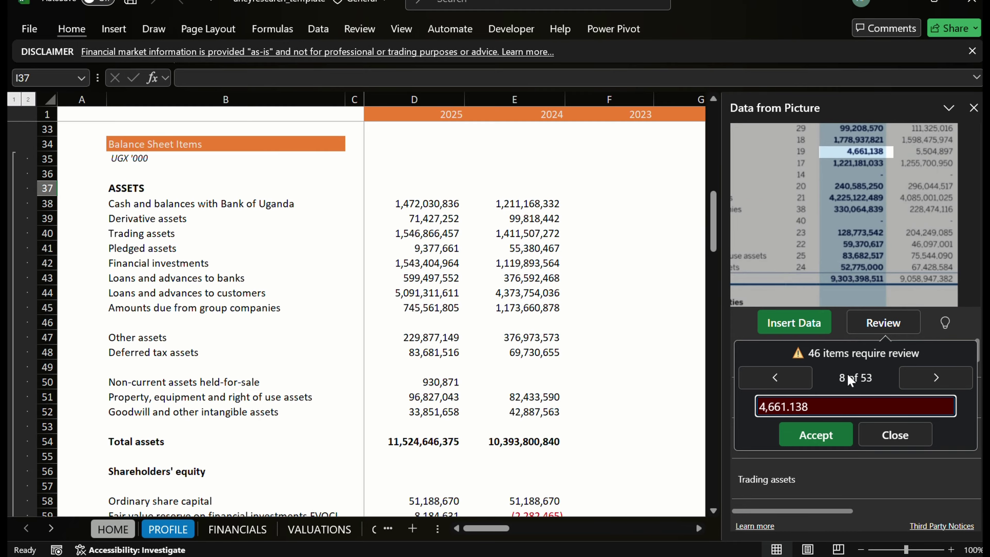
type(",")
key("Return")
Correct the 2023 financial investments figure to 1,221,181,033 and accept it
key("Left")
key("Left")
key("Left")
key("Left")
key("Left")
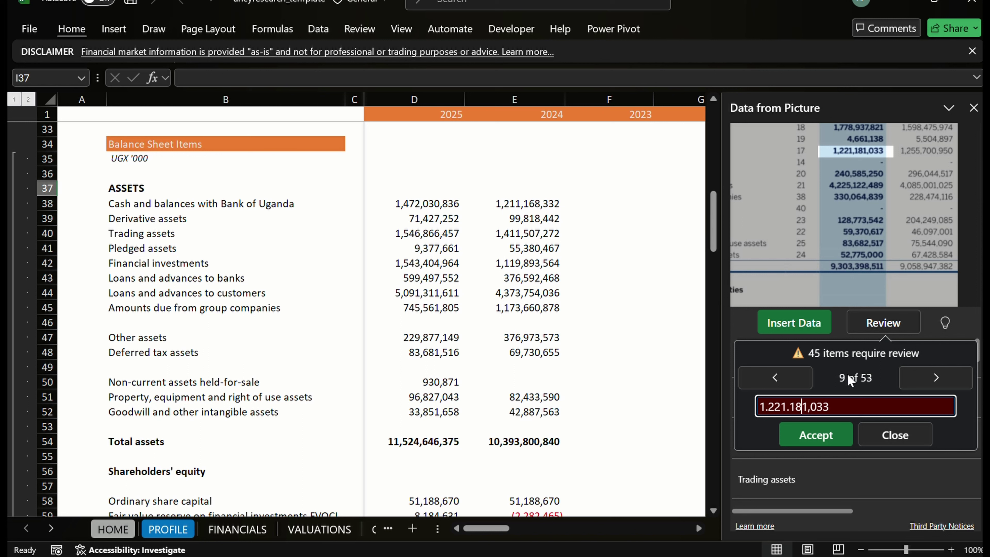
key("BackSpace")
type(",")
key("Left")
key("BackSpace")
type(",")
key("Return")
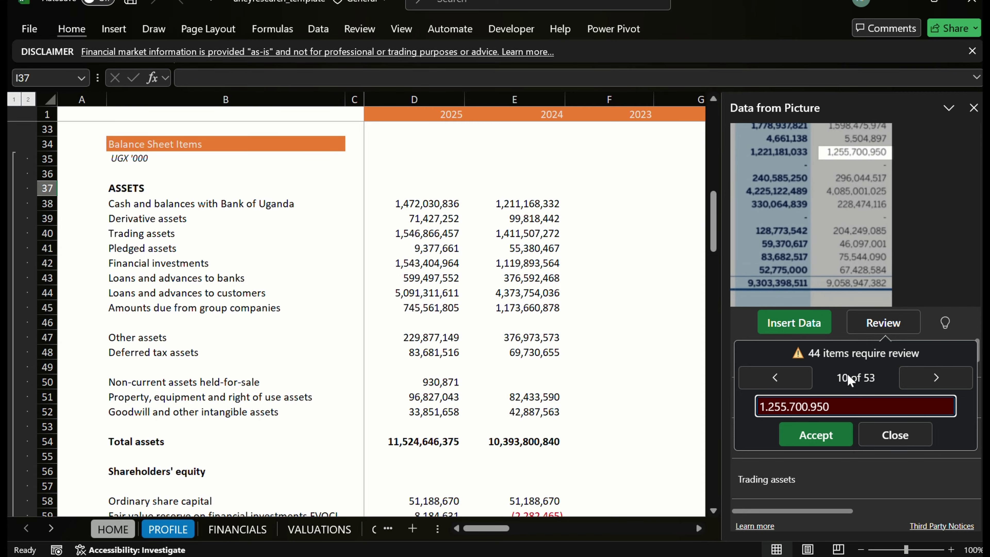
Correct the 2022 financial investments figure to 1,255,700,950 and accept it
key("BackSpace")
type(",")
key("Left")
key("Left")
key("Left")
key("BackSpace")
type(",")
key("Return")
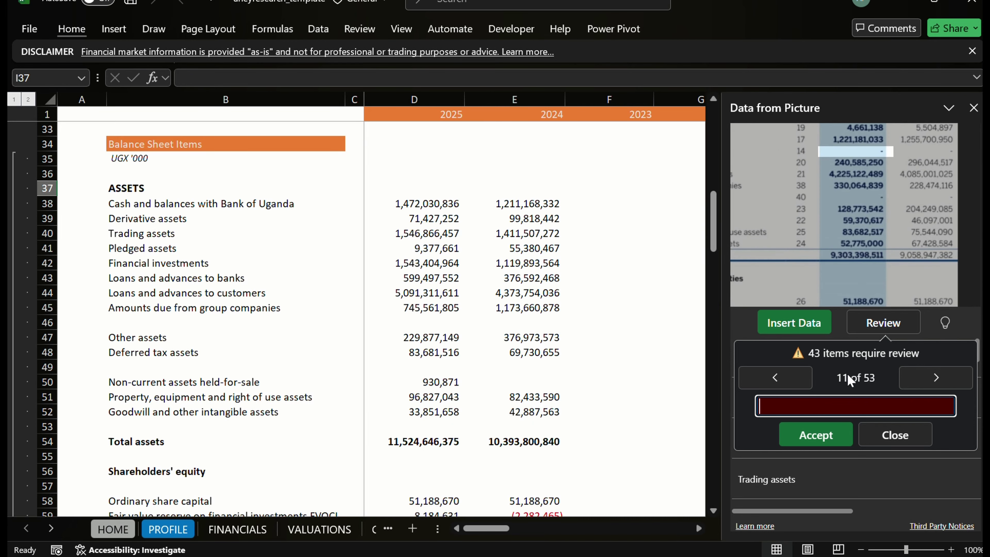
Accept the two review items after financial investments, leaving the first blank, and correct the 2023 loans to banks figure to 240,585,250
key("Return")
key("Return")
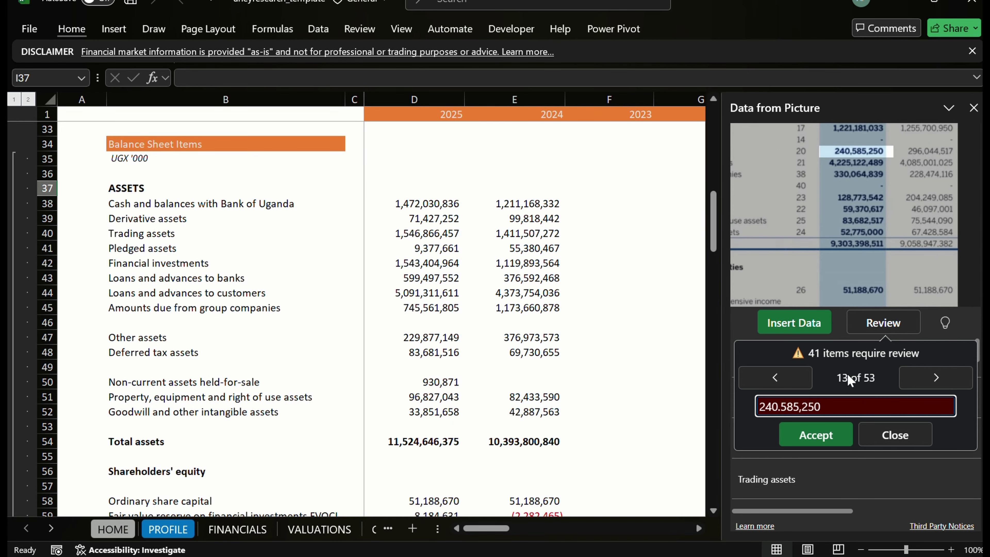
key("Left")
key("Left")
key("BackSpace")
type(",")
key("Return")
Correct the 2023 loans and advances to customers figure to 4,225,122,489 and accept it
key("Left")
key("Left")
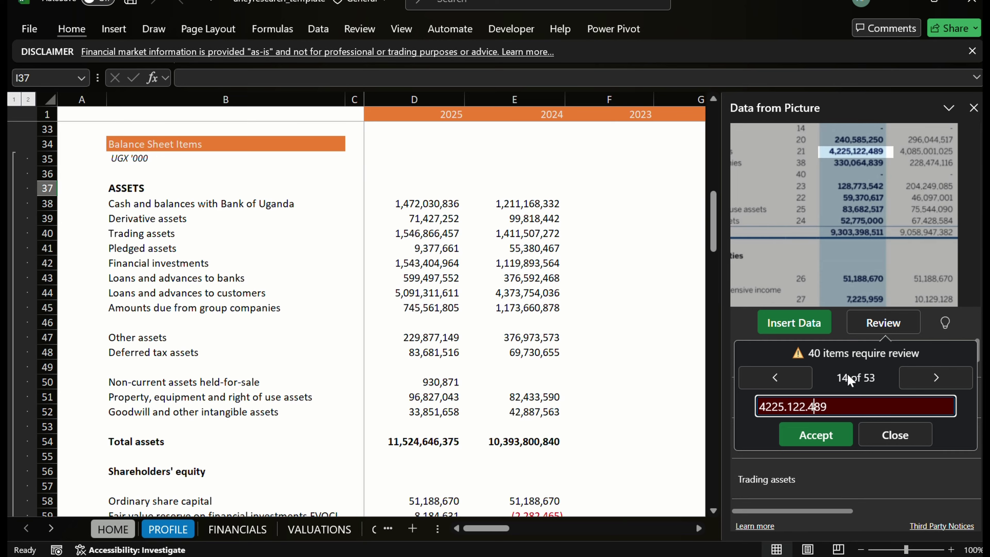
key("Left")
key("BackSpace")
type(",")
key("Left")
key("Left")
key("Left")
key("Left")
type(",")
key("Return")
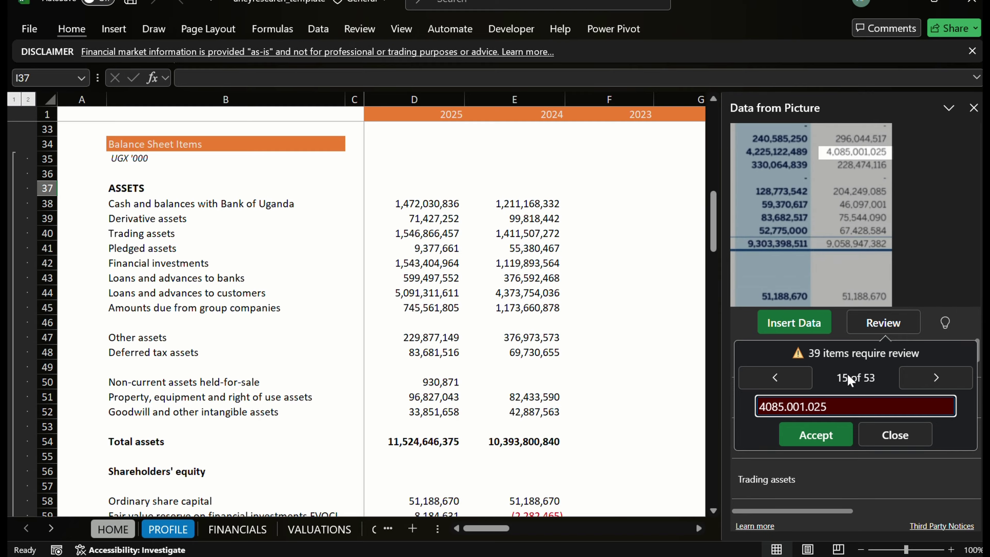
Correct the 2022 loans and advances to customers figure to 4,085,001,025, accepting it and the following review item
key("Left")
key("Left")
key("Left")
key("BackSpace")
type(",")
key("BackSpace")
type(",")
key("Left")
key("Left")
key("Left")
type(",")
key("Return")
key("Return")
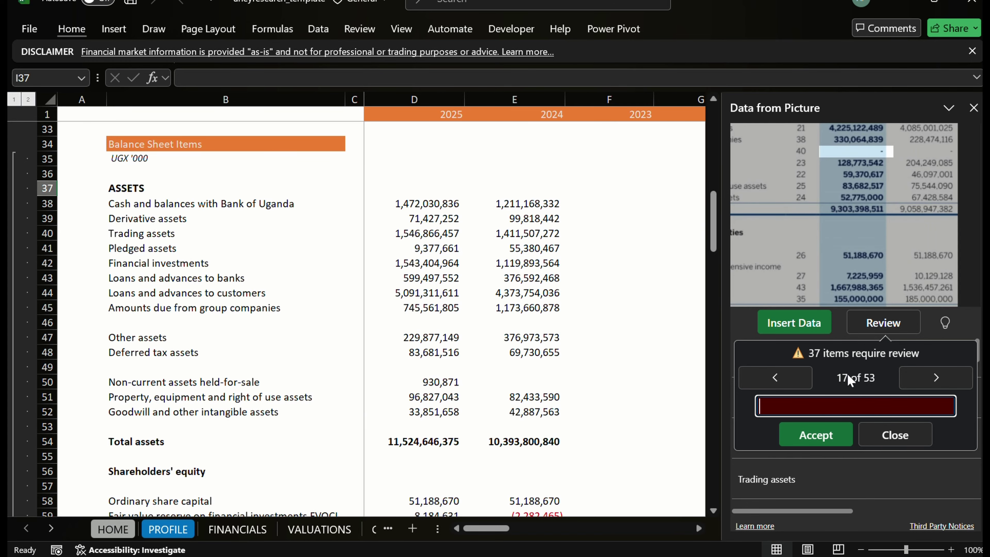
Accept the blank 2023 value in the note 40 row and correct the 2022 other assets figure to 204,249,085
key("Return")
key("Left")
key("Left")
key("Left")
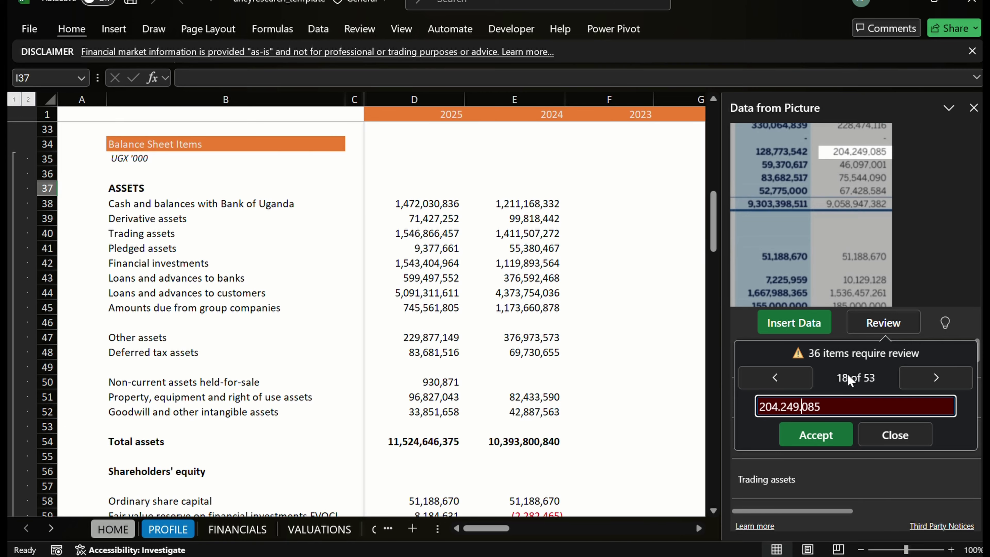
key("Left")
key("Left")
key("Left")
key("Return")
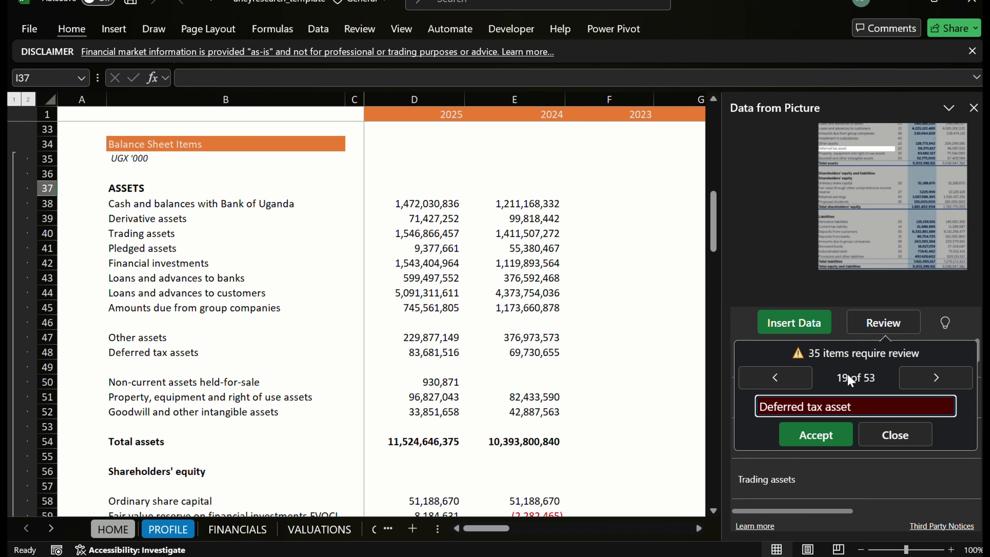
Accept the Deferred tax asset label and correct its 2023 figure to 59,370,617
key("Return")
key("Left")
key("Left")
key("Left")
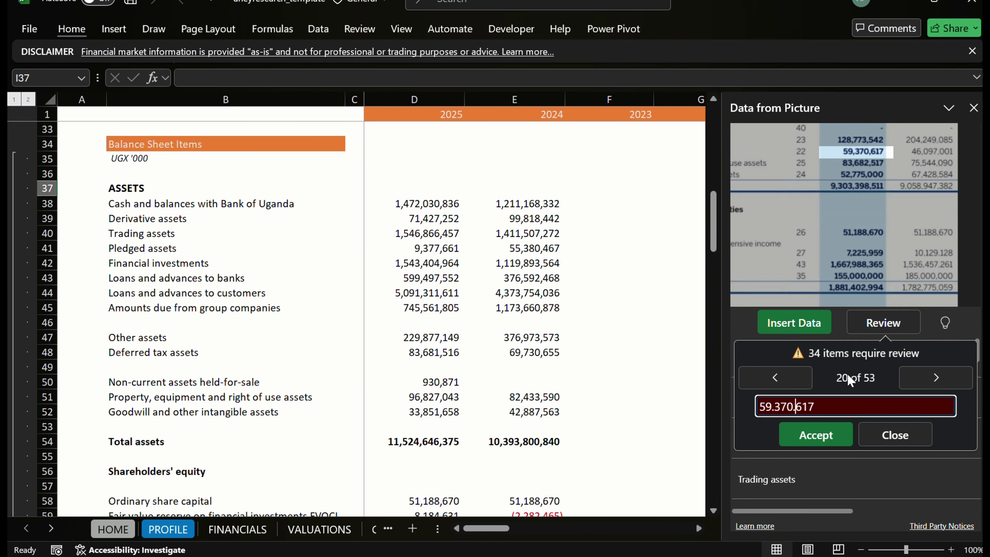
key("Left")
key("BackSpace")
type(",")
key("Return")
Correct the 2022 deferred tax asset figure to 46,097,001, accepting it and the following review item
key("Left")
key("Left")
key("Left")
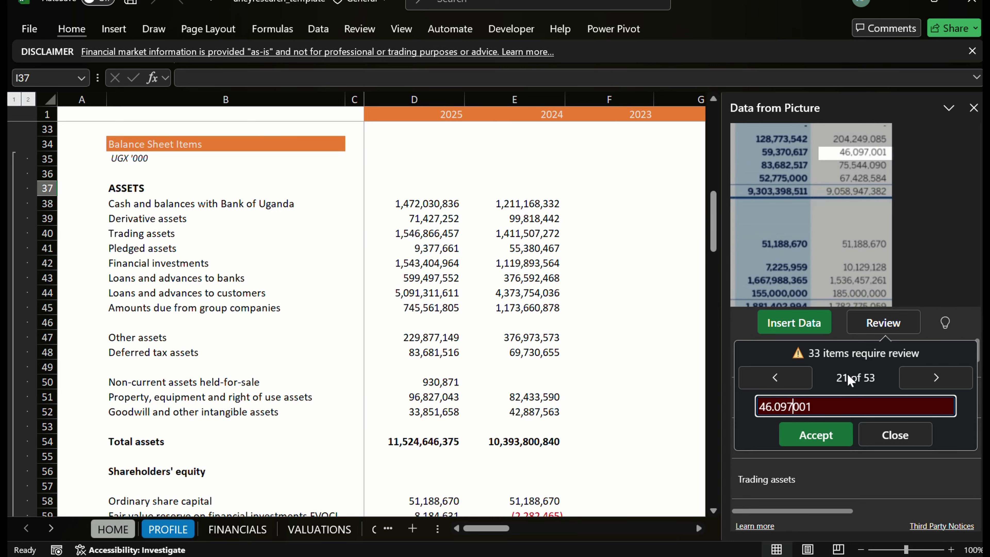
key("ctrl+z")
key("BackSpace")
type(",")
key("Return")
key("Return")
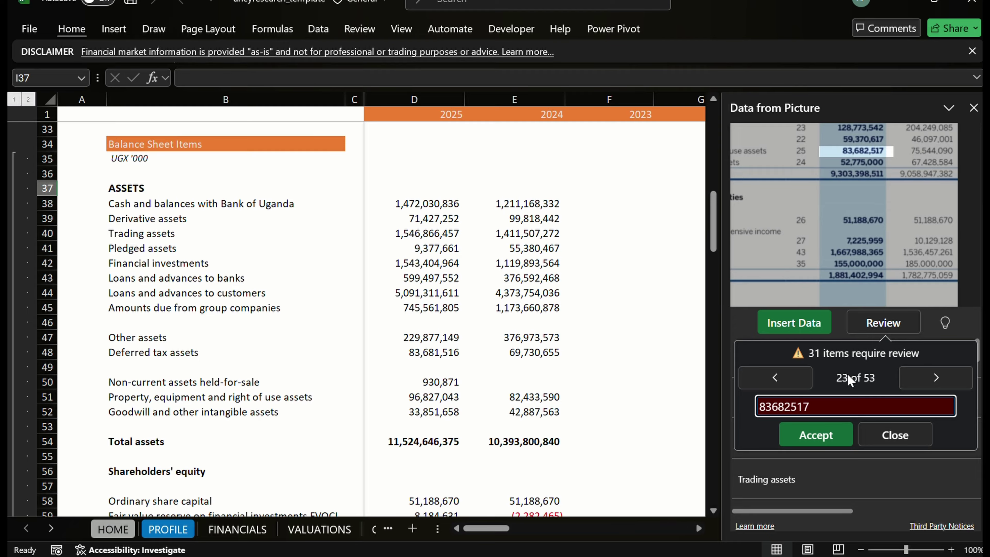
Add thousands separators to the 2023 property, equipment and right of use assets figure so it reads 83,682,517, and accept it
type(",")
key("Left")
key("Left")
key("Left")
type(",")
key("Return")
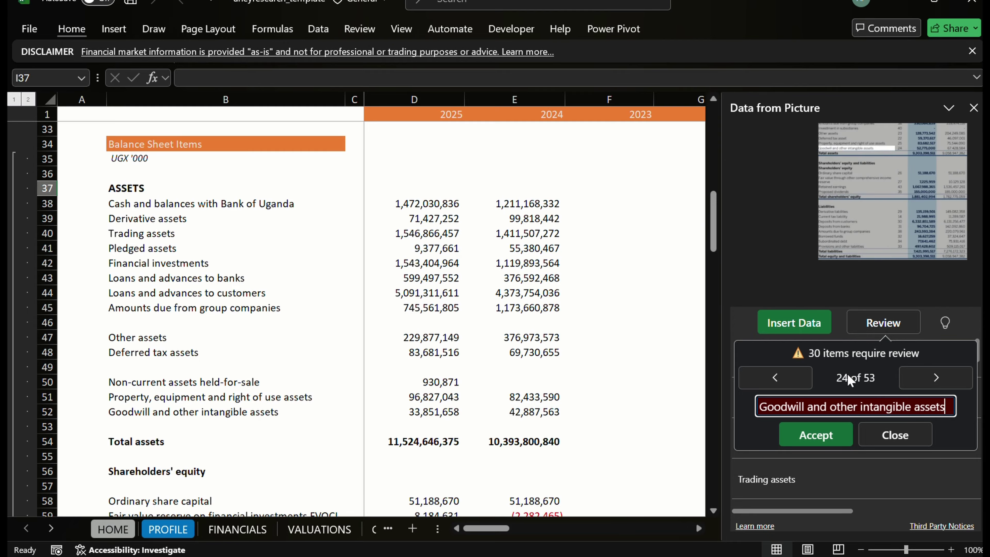
Accept the Goodwill and other intangible assets label and correct its 2023 figure to 52,775,000
key("Return")
key("Left")
key("Left")
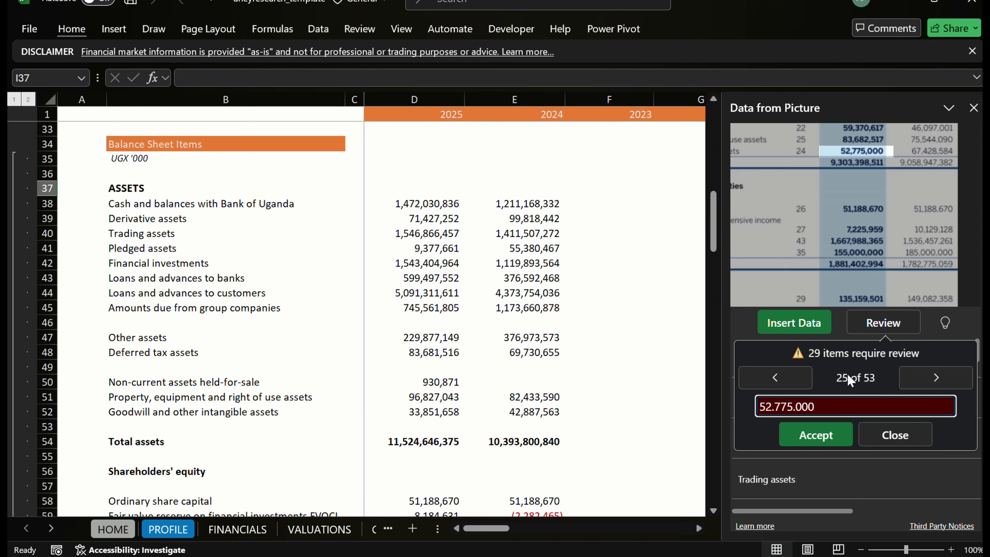
key("BackSpace")
type(",")
key("Return")
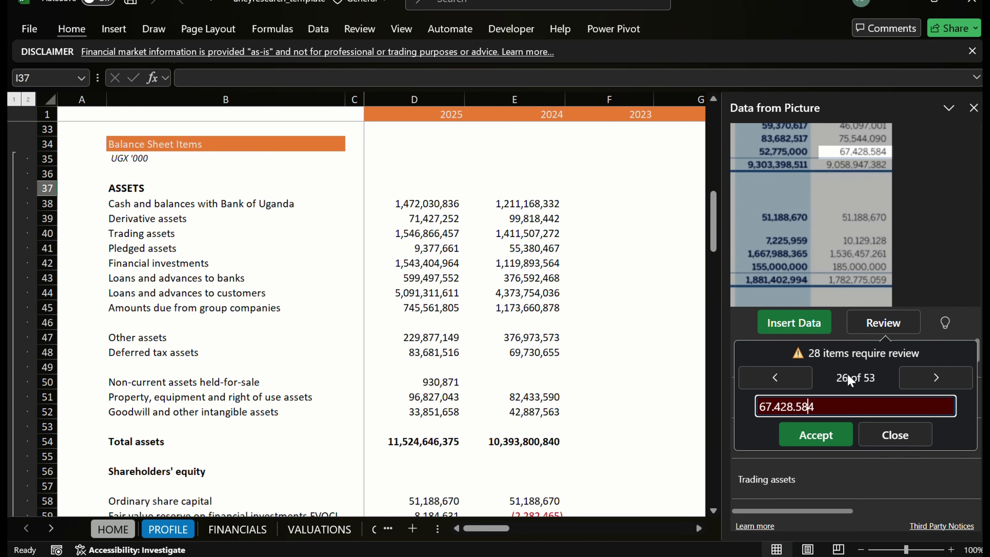
Correct the 2022 goodwill and other intangible assets figure to 67,428,584 and accept it
key("Left")
key("Left")
key("BackSpace")
type(",")
key("Left")
key("Left")
key("Left")
key("Left")
key("BackSpace")
type(",")
key("Return")
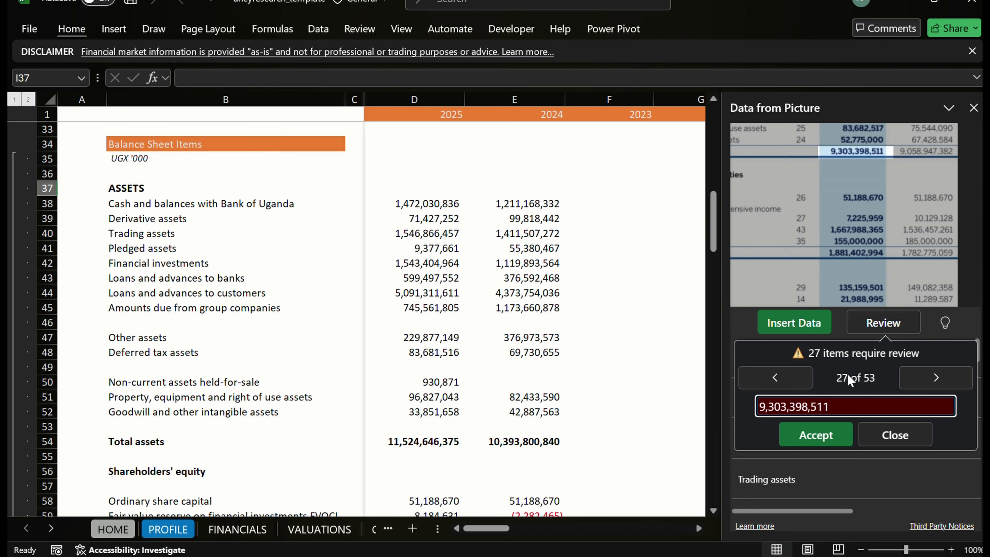
Accept 9,303,398,511 as 2023 total assets and correct the 2022 total to 9,058,947,382, accepting through to the blank shareholders' equity item
key("Return")
key("Left")
key("Left")
key("Left")
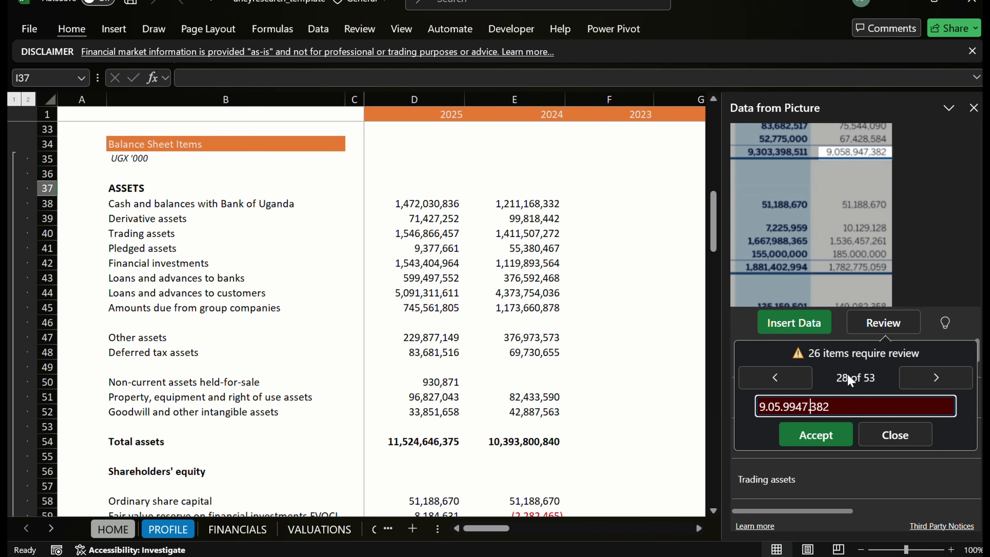
key("Left")
key("Left")
key("Left")
type(",")
key("Left")
key("Left")
key("BackSpace")
key("BackSpace")
type(",")
key("Return")
key("Return")
key("Return")
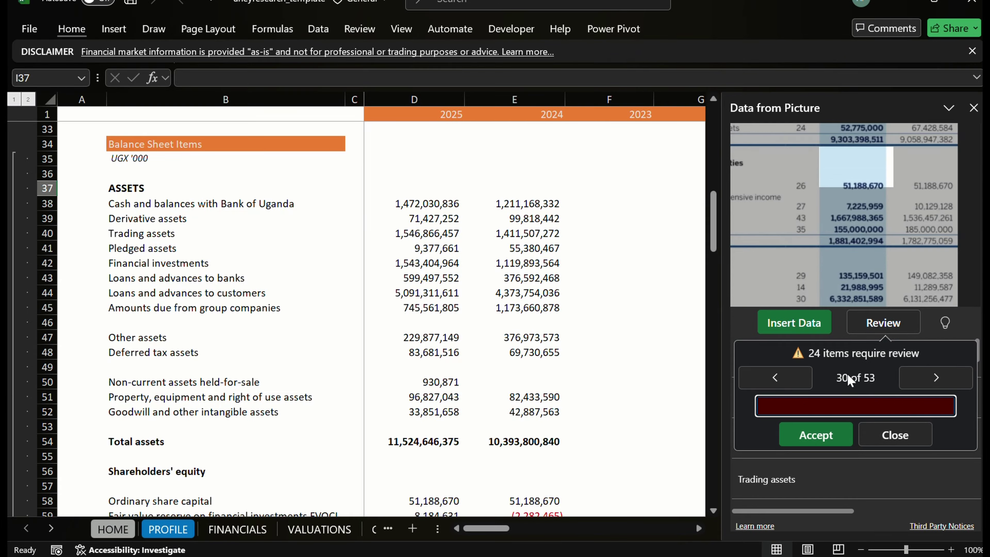
Correct the 2022 ordinary share capital figure to 51,188,670 and accept through to the 2023 retained earnings item
key("Left")
key("Left")
key("Left")
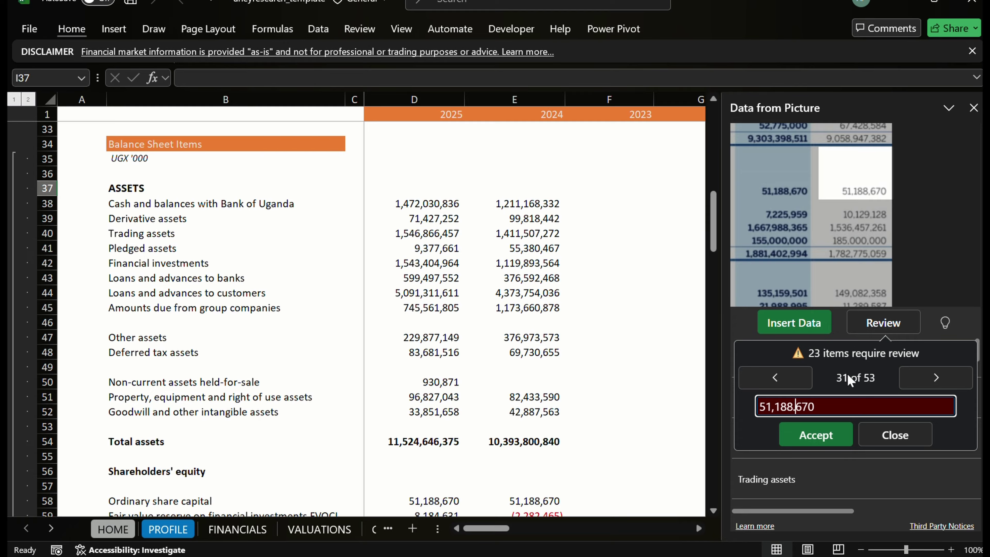
key("BackSpace")
type(",")
key("Return")
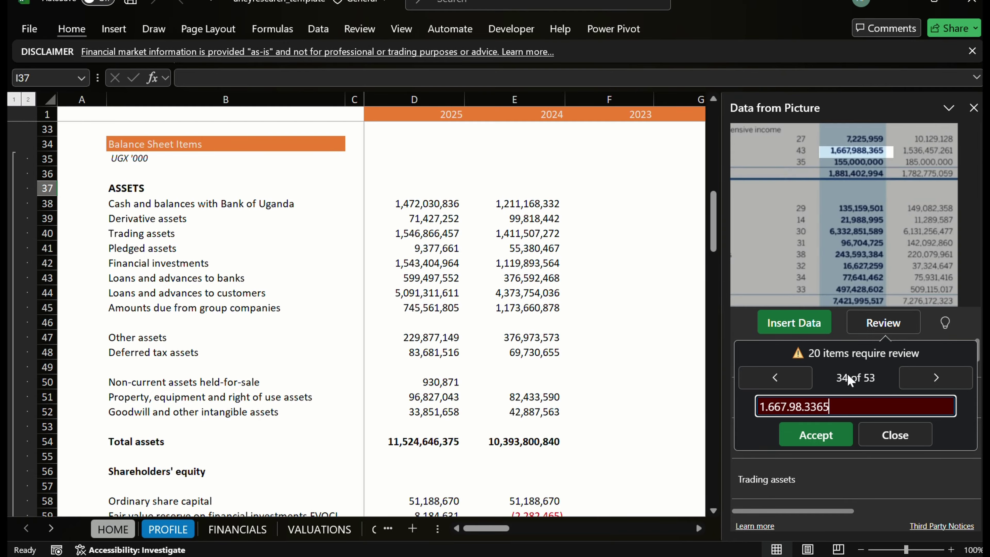
Fix the separators in the 2023 retained earnings figure so it reads 1,667,983,365, and accept it
key("Left")
key("Left")
key("Left")
key("Left")
key("Right")
type(",")
key("Left")
key("Left")
key("BackSpace")
key("Left")
key("Left")
key("Left")
key("Left")
key("BackSpace")
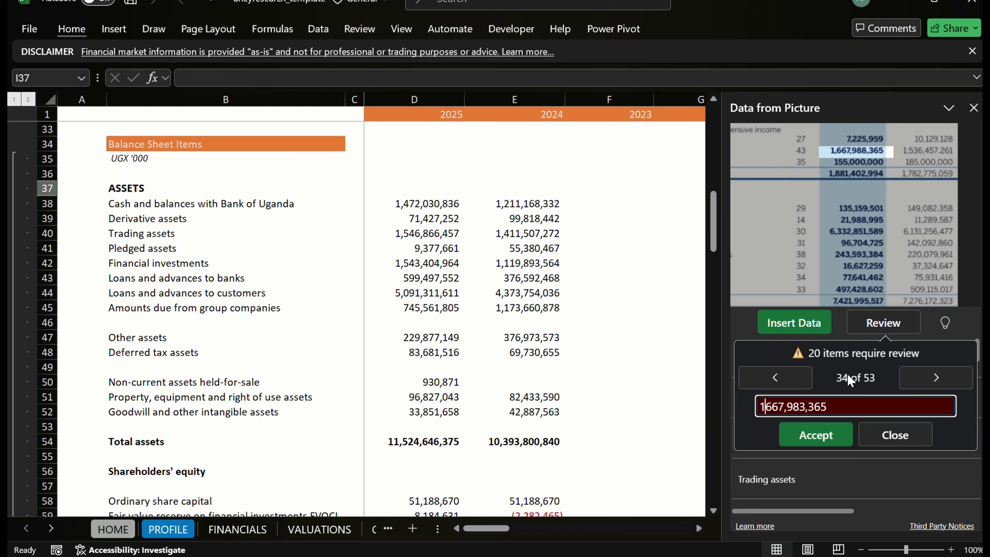
type(",")
key("Return")
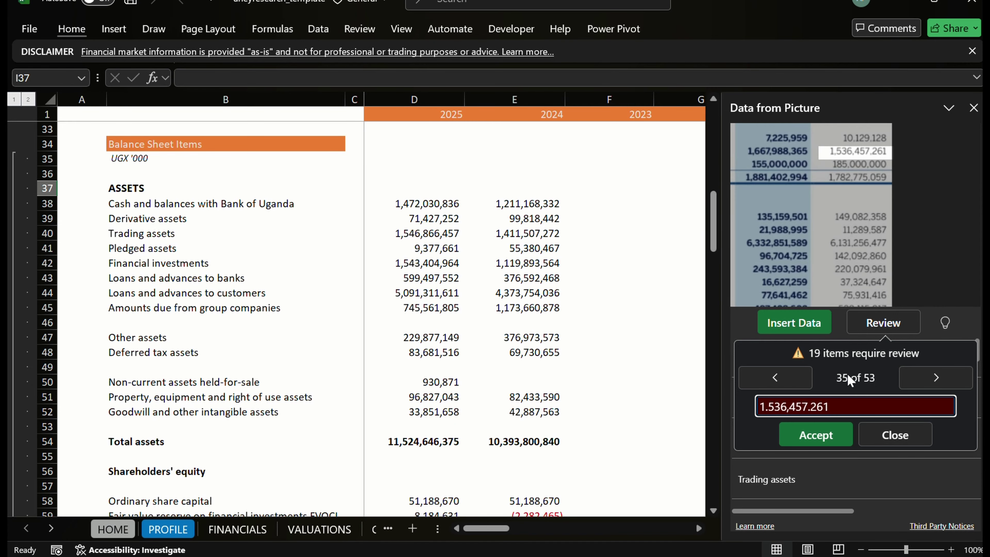
Correct the 2022 retained earnings figure to 1,536,457,261 and accept it
key("Left")
key("Left")
key("Left")
key("BackSpace")
type(",")
key("Left")
key("Left")
key("Left")
key("Left")
key("Left")
key("Left")
key("BackSpace")
type(",")
key("Return")
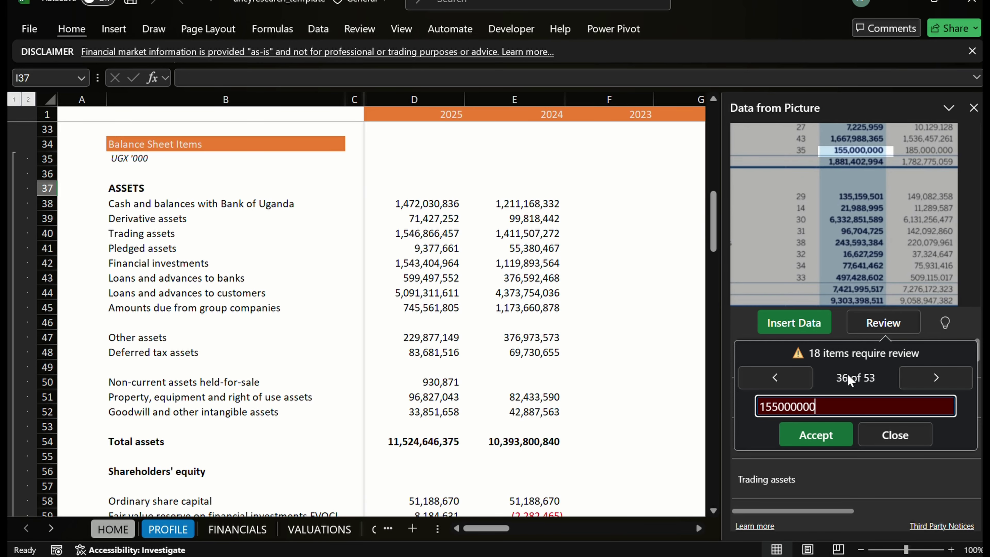
Add thousands separators to the 2023 proposed dividends figure so it reads 155,000,000, and accept it
key("Left")
key("Left")
key("Left")
type(",")
key("Left")
key("Left")
key("Left")
key("Left")
type(",")
key("Return")
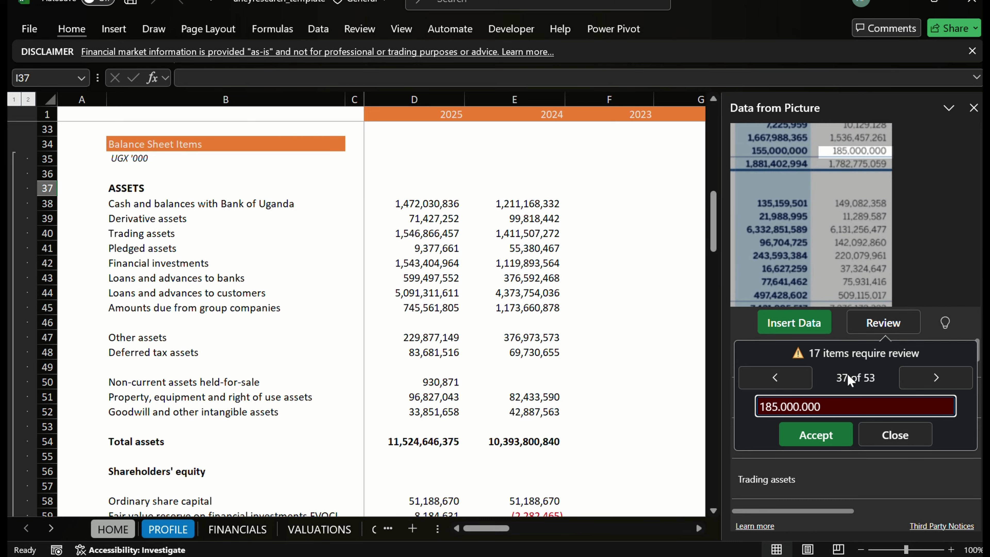
Correct the 2022 proposed dividends figure to 185,000,000 and accept through to the 2022 total shareholders' equity item
key("Left")
key("Left")
key("Left")
key("Left")
key("BackSpace")
type(",")
key("Return")
key("Return")
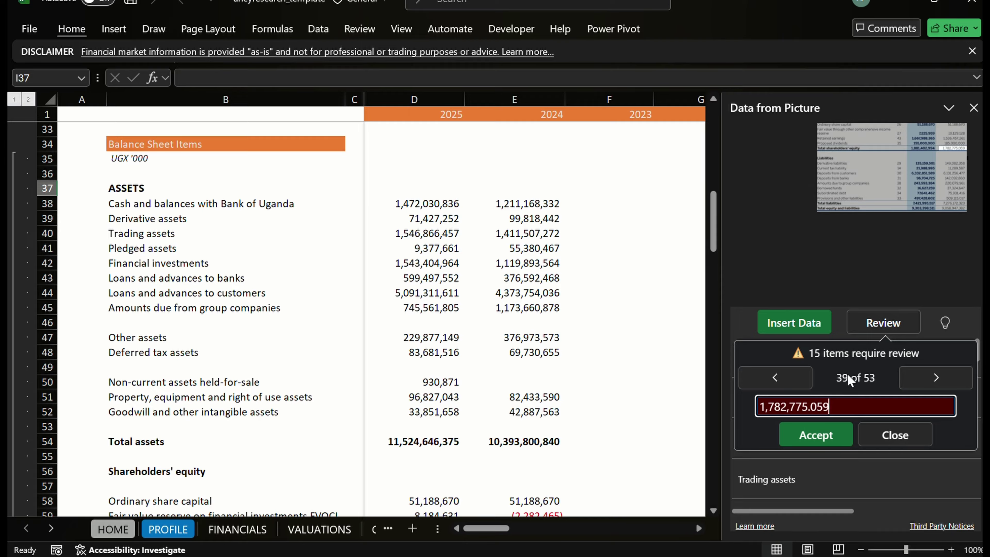
Correct the 2022 total shareholders' equity figure to 1,782,775,059 and accept it
key("Left")
key("Left")
key("Left")
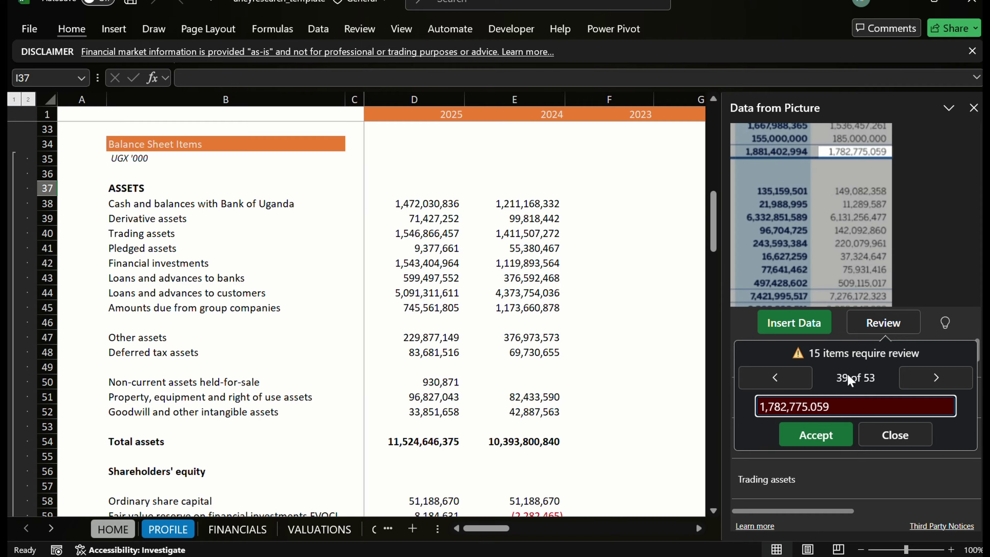
key("BackSpace")
type(",")
key("Return")
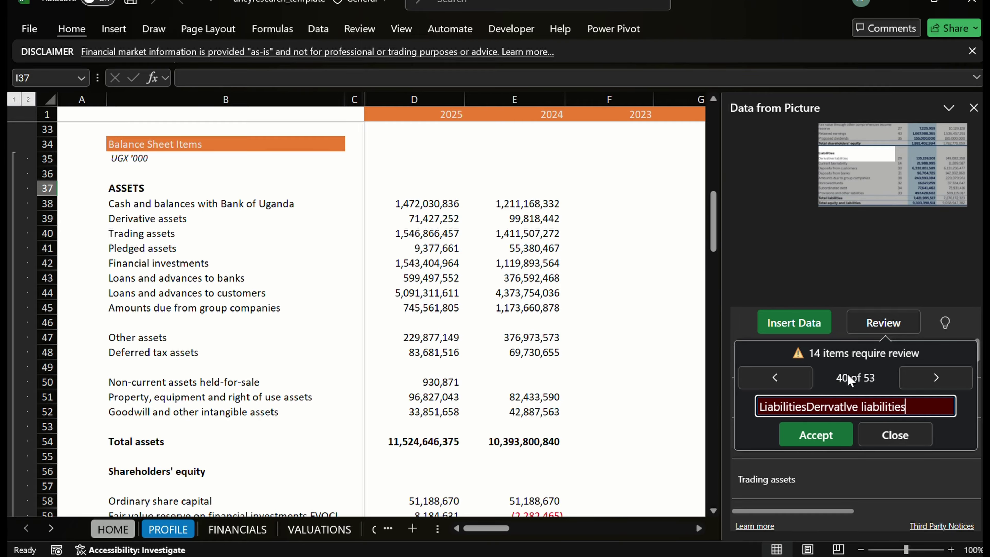
Accept the derivative liabilities label and the 2022 current tax liability of 11,289,587, continuing to the 2023 deposits from customers
key("Return")
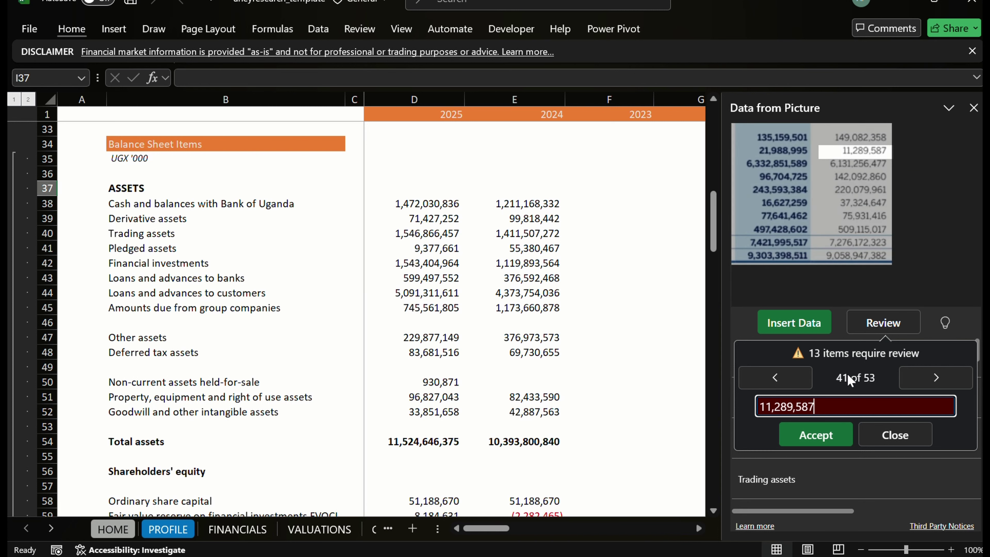
key("Return")
key("Return")
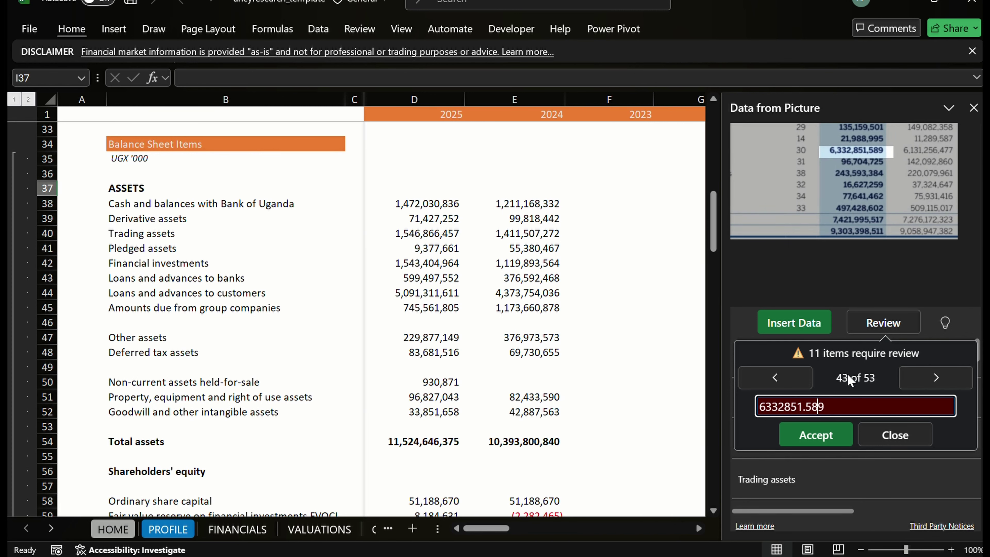
Add thousands separators to the 2023 deposits from customers figure so it reads 6,332,851,589, and accept it
key("BackSpace")
type(",")
key("Left")
key("Left")
key("Left")
key("Left")
type(",")
key("Left")
key("Left")
type(".")
key("BackSpace")
type(",")
key("Return")
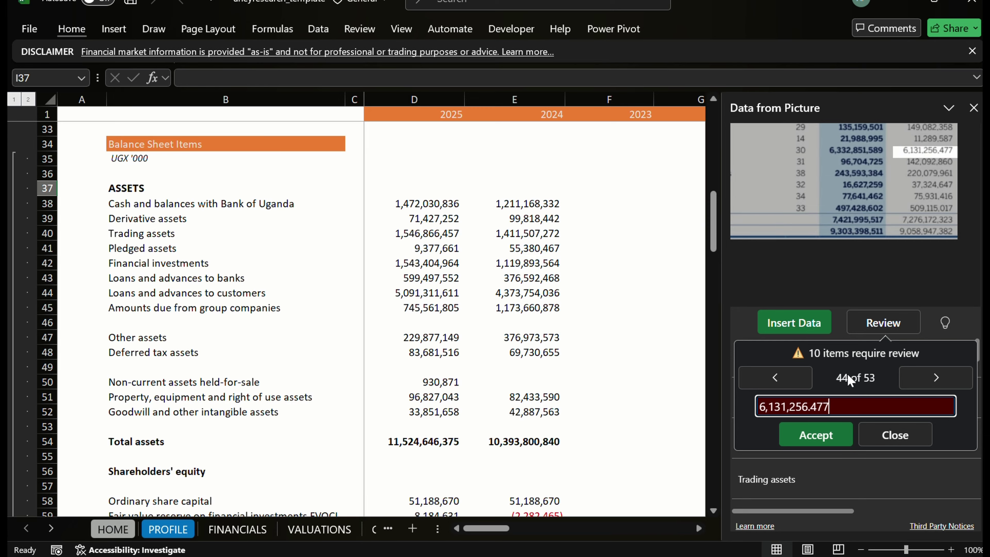
Correct the 2022 deposits from customers figure to 6,131,256,477 and accept through to the 2023 deposits from banks item
key("Left")
key("Left")
key("Left")
key("Left")
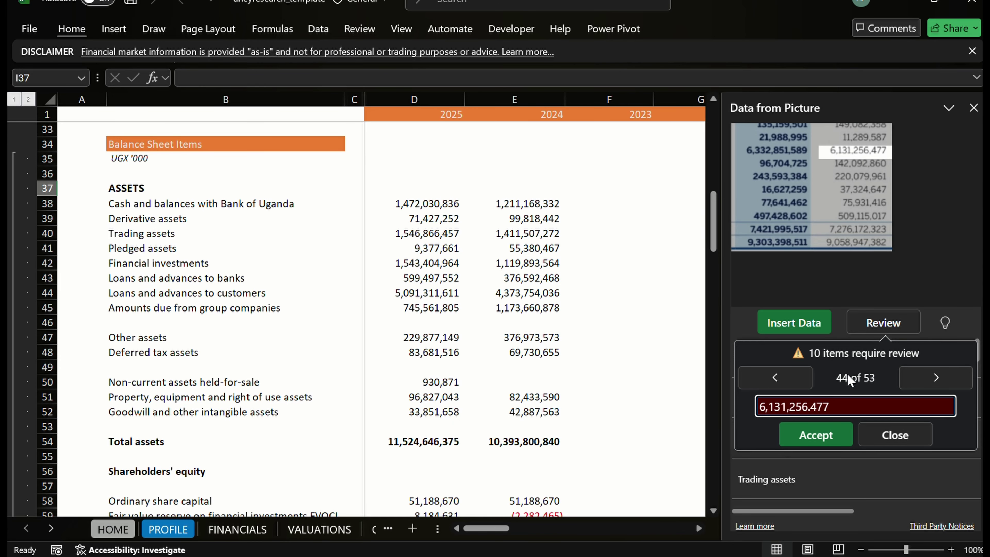
key("Delete")
type(",")
key("Left")
key("Left")
key("Left")
key("Left")
key("Left")
key("Return")
key("Return")
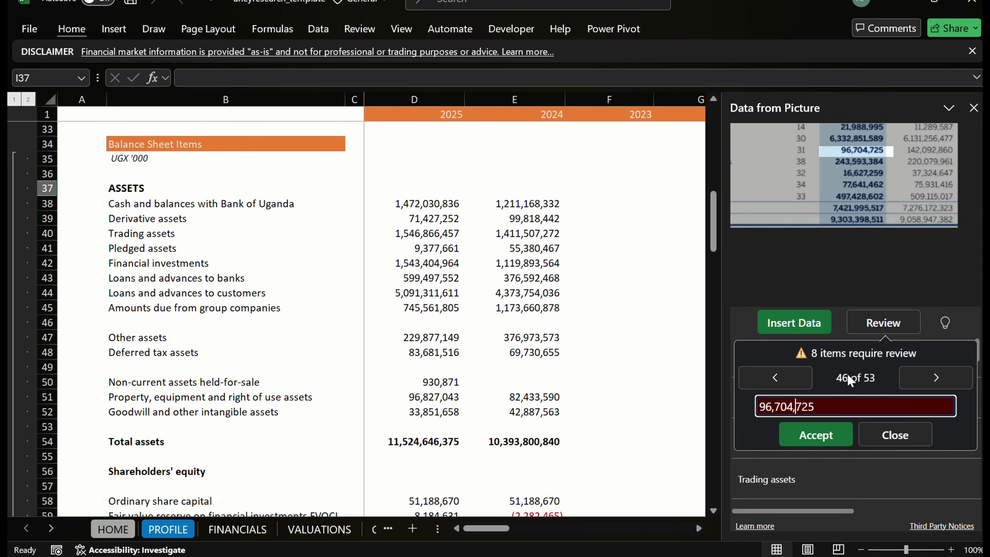
Accept 96,704,725 as 2023 deposits from banks, then correct the 2022 figure to 142,092,860 and accept it
key("Return")
key("Left")
key("Left")
key("Left")
key("BackSpace")
type(",")
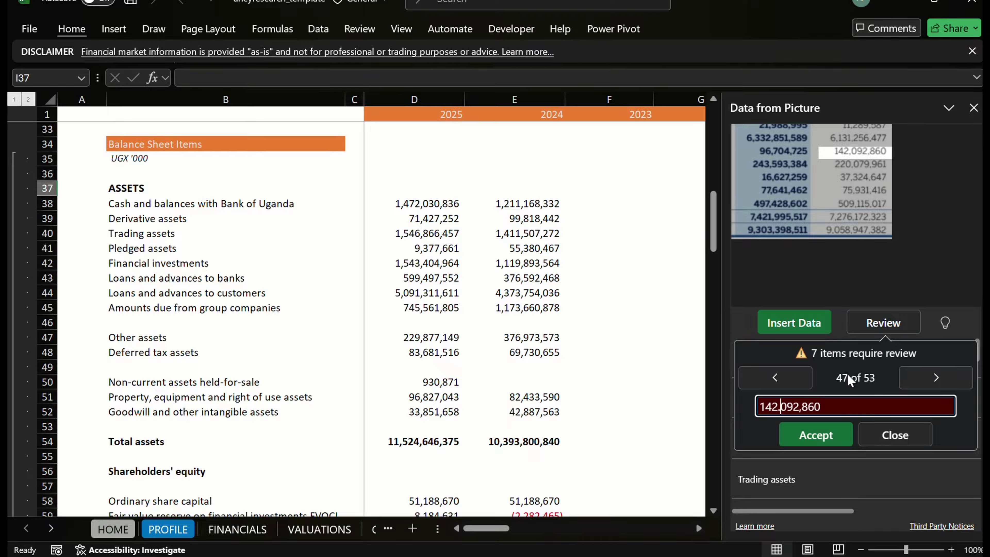
key("Left")
key("Left")
key("Left")
key("Left")
key("BackSpace")
type(",")
key("Return")
Correct the 2023 amounts due to group companies figure to 243,593,384 and accept it
key("Left")
key("Left")
key("Left")
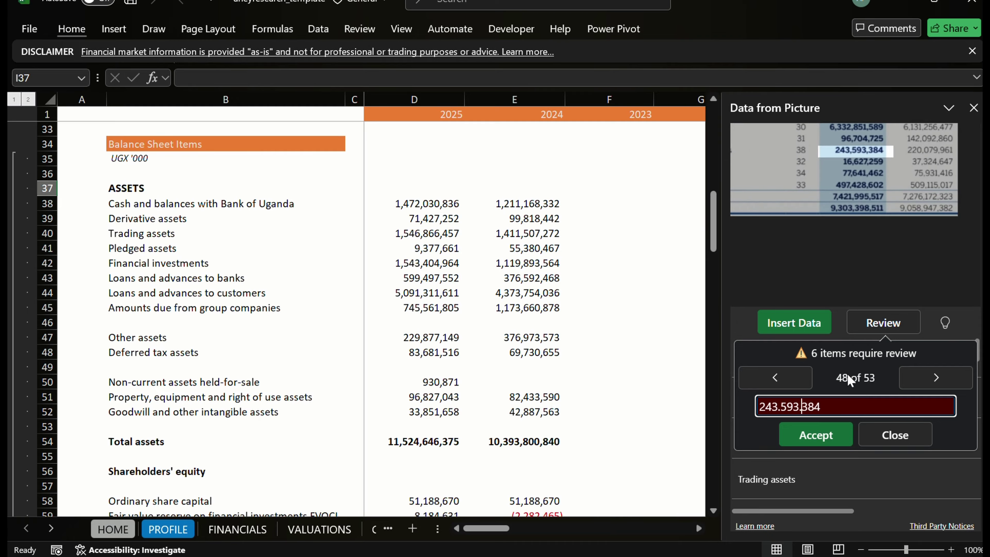
key("BackSpace")
type(",")
key("Return")
Correct the 2023 borrowed funds figure to 16,627,259 and accept it
key("Left")
key("Left")
key("Left")
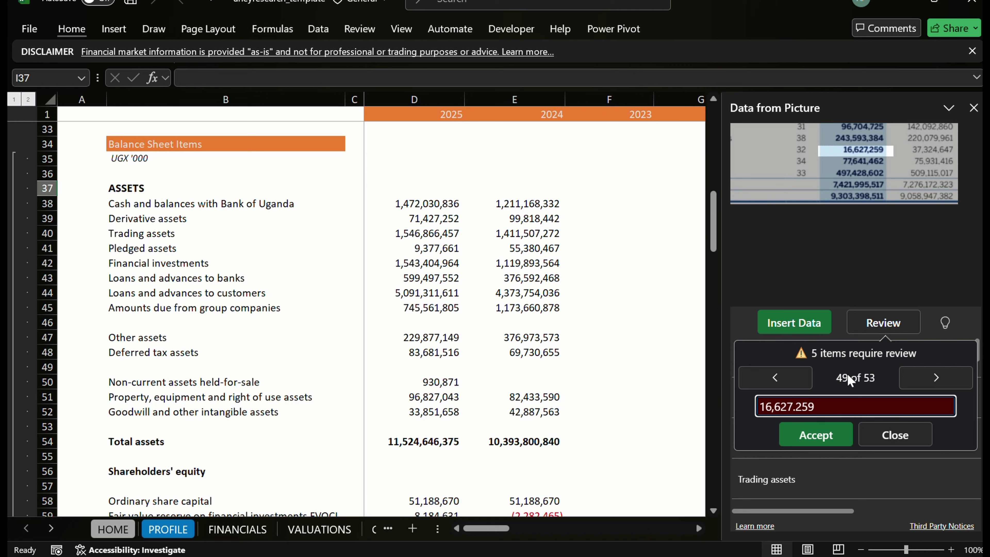
type("\\")
key("BackSpace")
key("BackSpace")
key("Return")
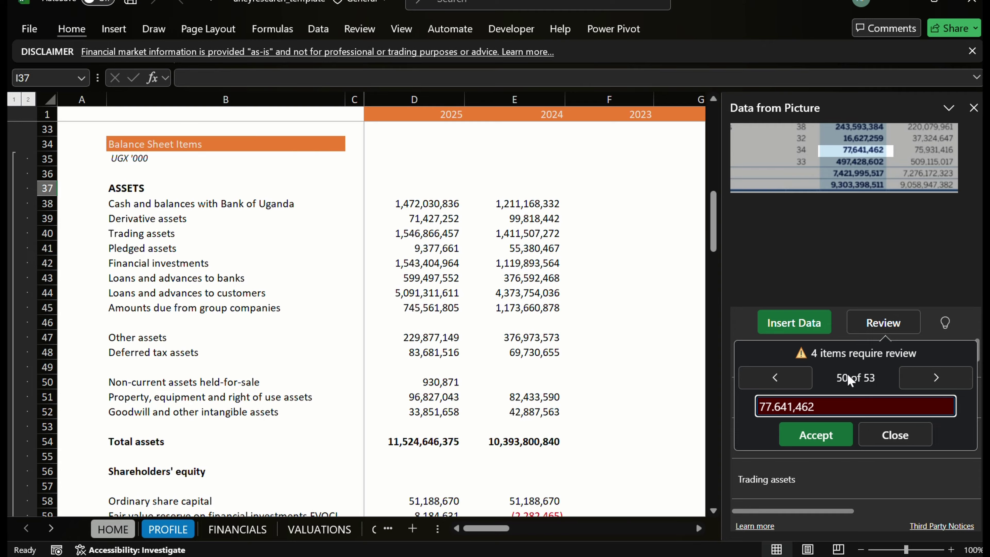
Correct the subordinated debt figures to 77,641,462 for 2023 and 75,931,416 for 2022, accepting both
key("BackSpace")
type(",")
key("Return")
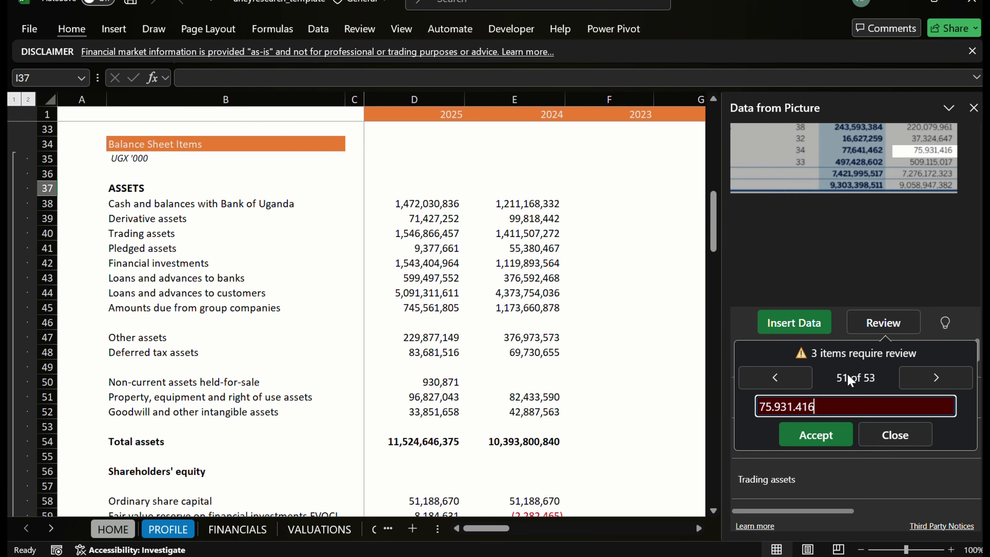
key("Left")
key("Left")
key("Left")
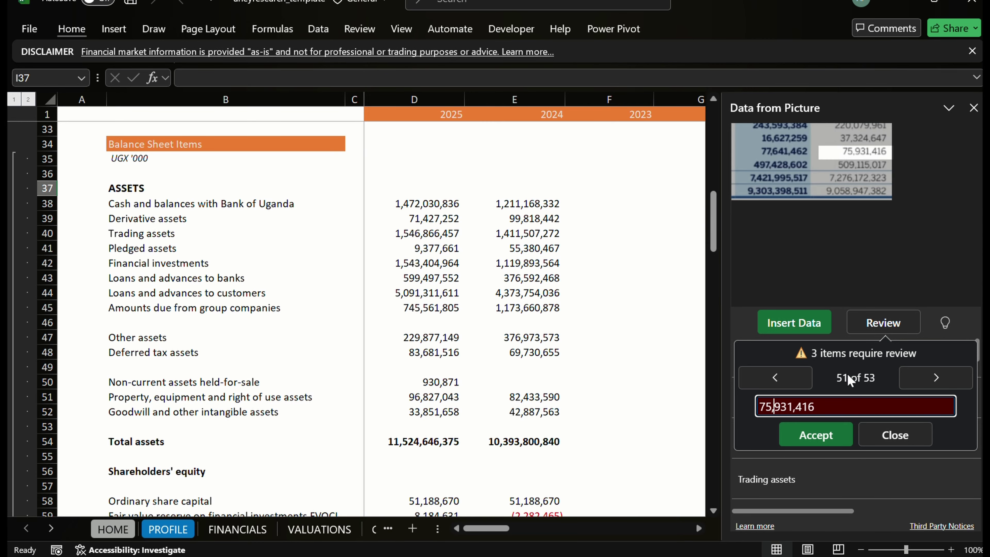
key("Return")
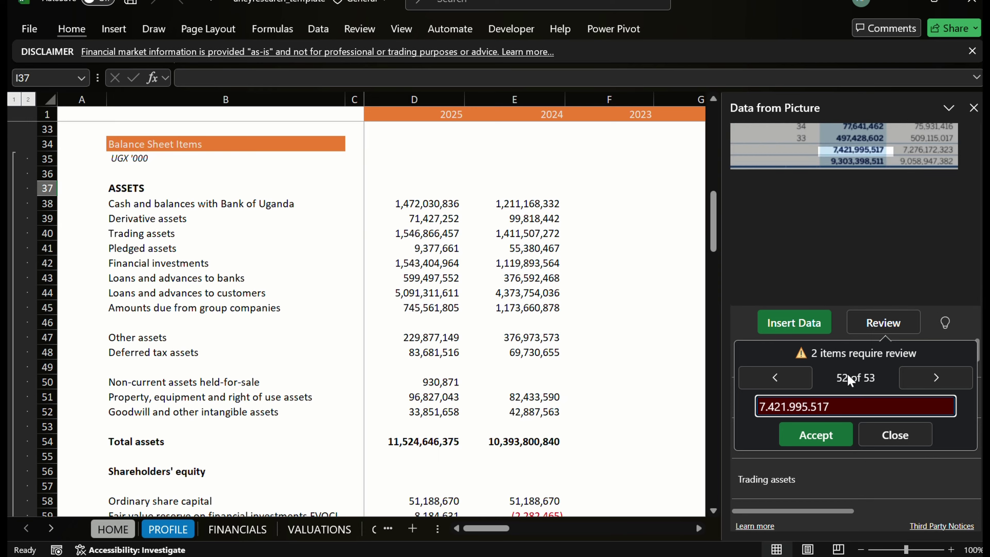
Correct the 2023 total liabilities figure to 7,421,995,517 and accept it
key("BackSpace")
type(",")
key("Left")
key("Delete")
key("Return")
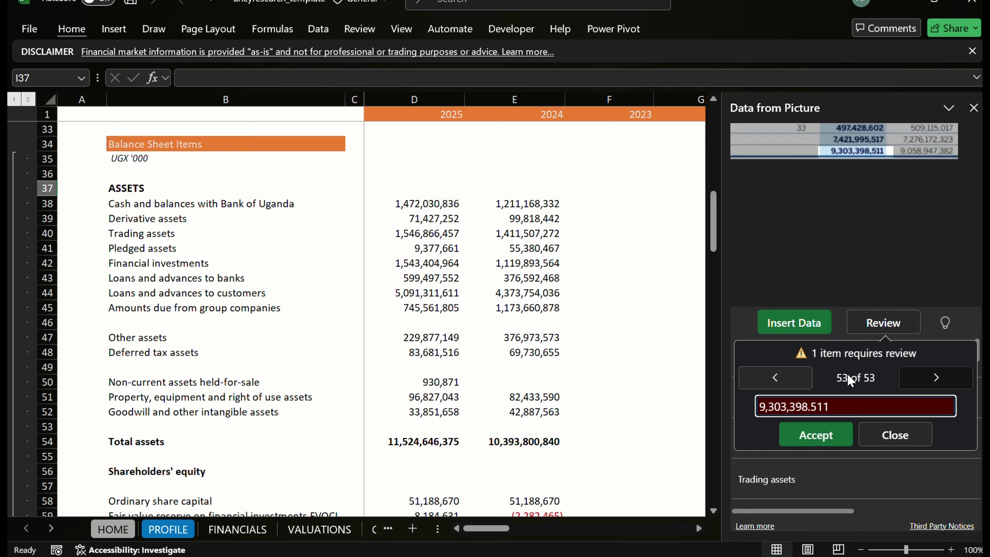
Correct the 2023 total equity and liabilities figure to 9,303,398,511 and accept it to finish the review
key("Left")
key("Left")
key("Left")
key("BackSpace")
type(",")
key("Return")
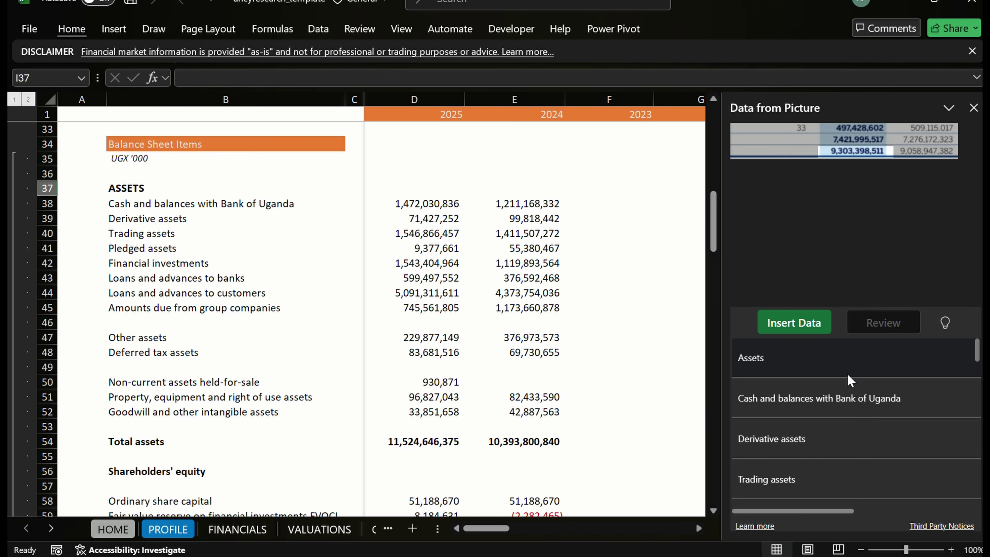
Insert the reviewed balance sheet data from the picture into the sheet starting at I37, confirming the accuracy notice
left_click(796, 322)
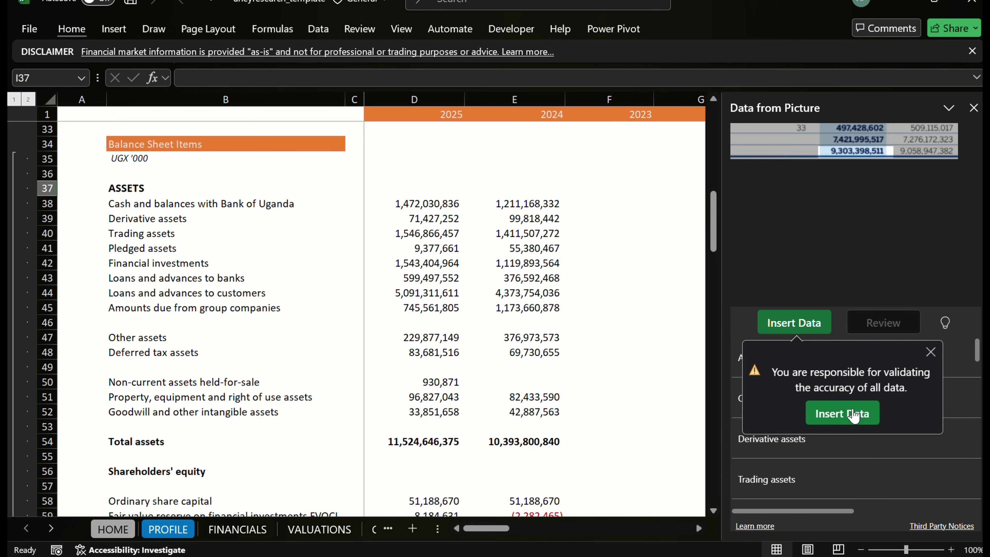
left_click(852, 414)
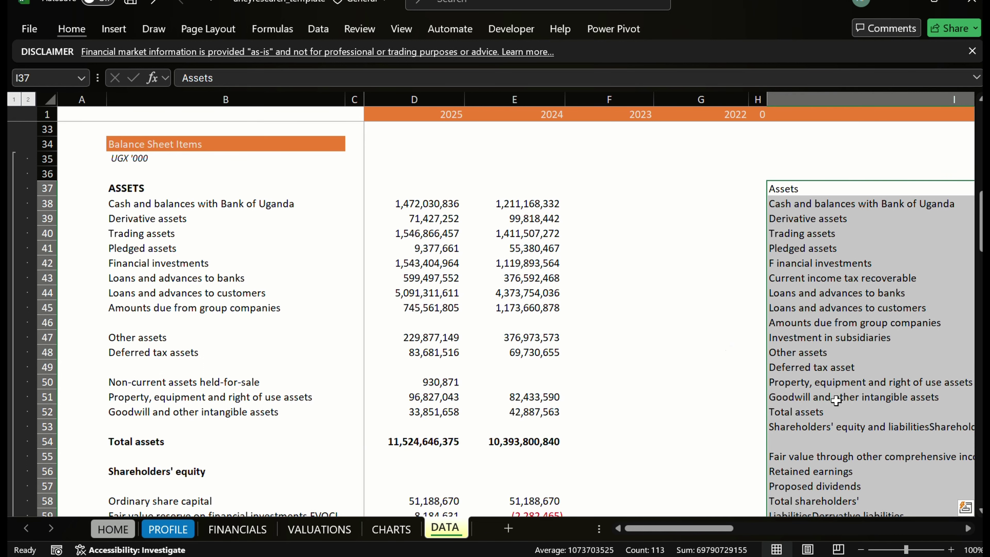
Correct the inserted 2023 cash and balances with Bank of Uganda figure in L38 to 1,079,055,695
key("Right")
key("Right")
key("Right")
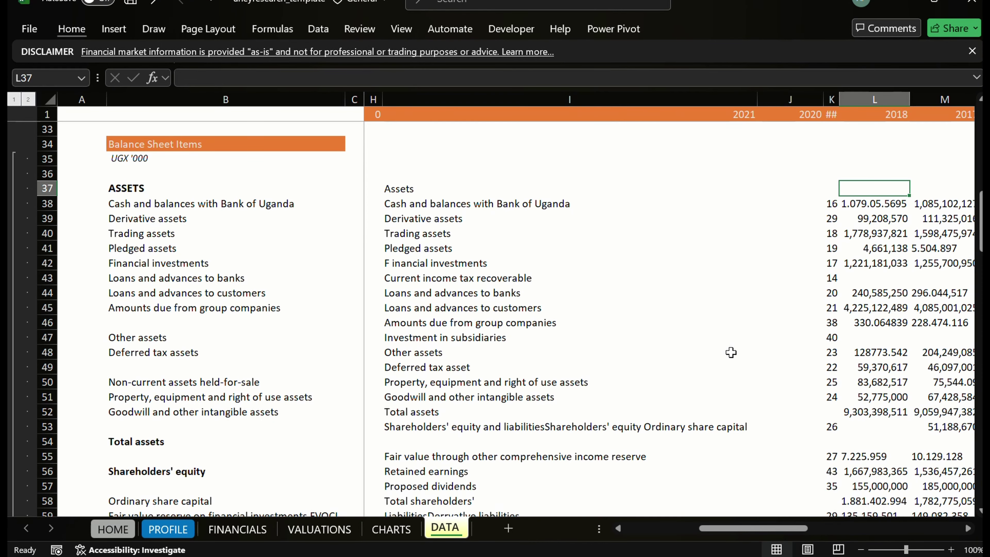
key("Down")
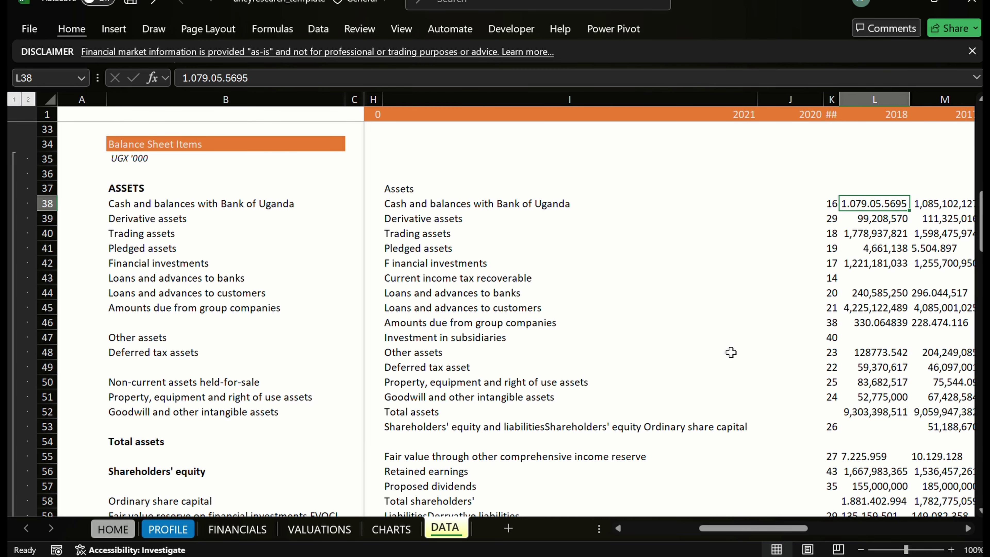
key("Right")
key("Left")
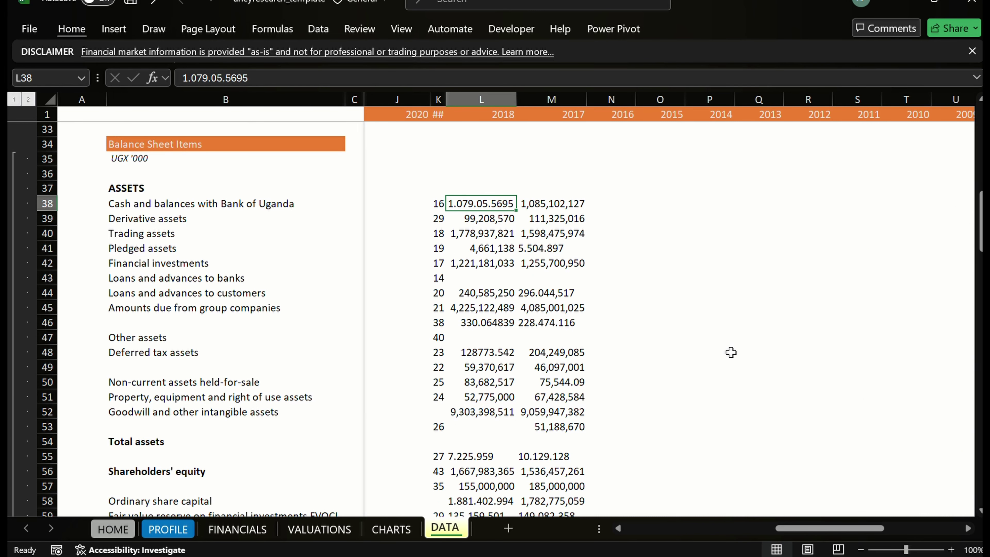
key("F2")
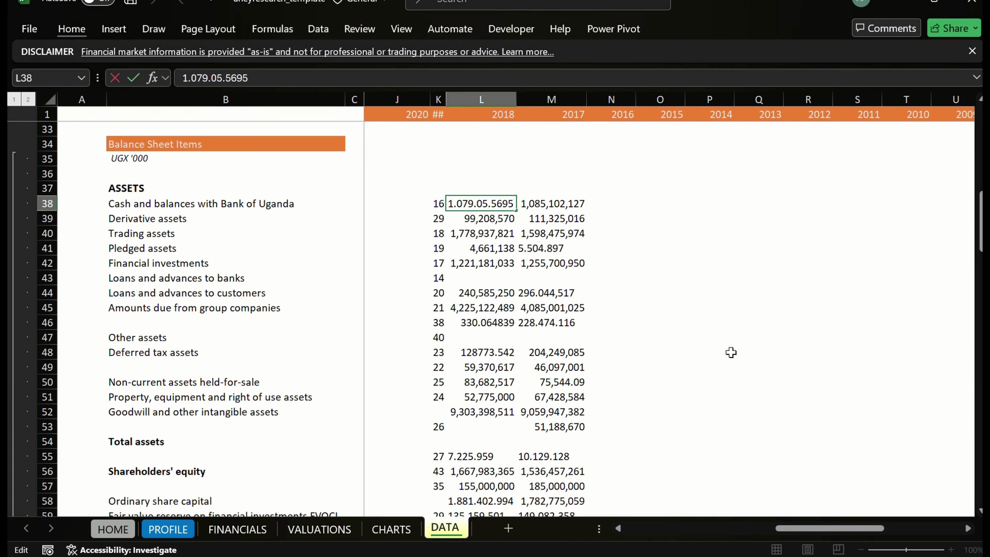
key("Left")
key("Left")
key("Left")
type(",")
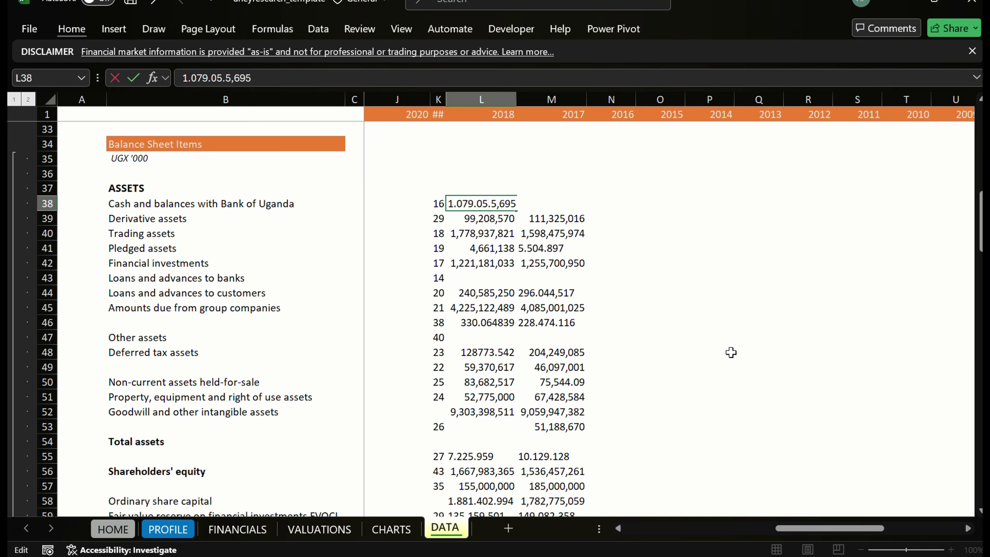
key("Left")
key("Left")
key("BackSpace")
key("BackSpace")
type(",")
key("BackSpace")
type(",")
key("Tab")
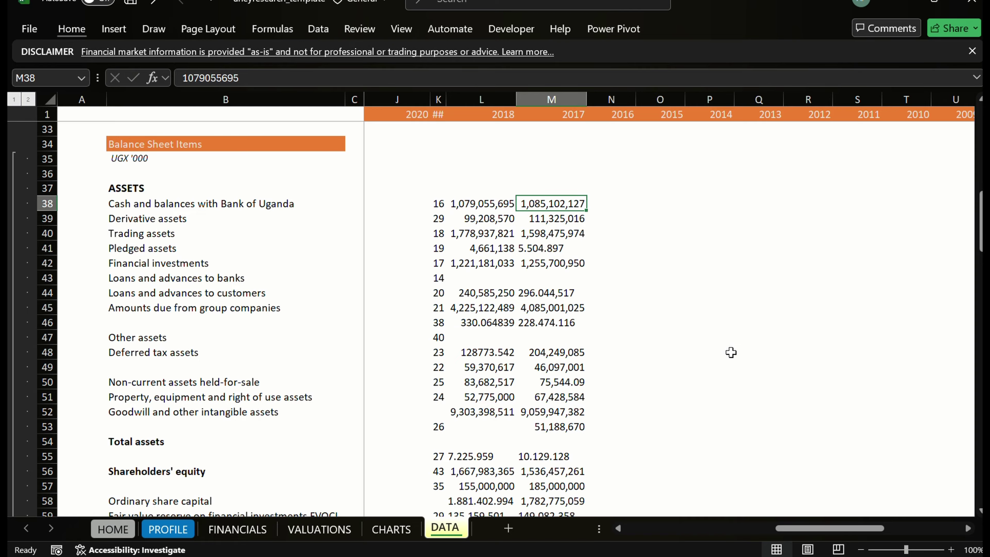
Move the inserted 2023 and 2022 balance sheet figures from L38:M68 into the template's 2023 and 2022 columns, starting at F38
key("Left")
key("shift+Right")
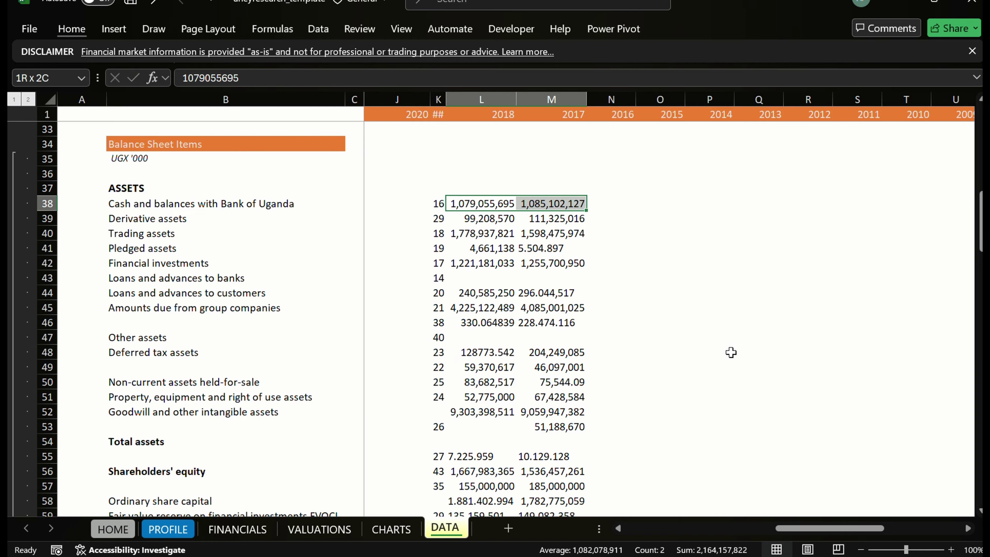
key("shift+Down")
key("shift+Down")
key("shift+Down")
key("shift+Down")
key("shift+Down")
key("shift+Down")
key("shift+Down")
key("shift+Down")
key("shift+Down")
key("shift+Down")
key("shift+Down")
key("shift+Down")
key("shift+Down")
key("shift+Down")
key("shift+Down")
key("shift+Down")
key("shift+Down")
key("shift+Down")
key("shift+Down")
key("shift+Down")
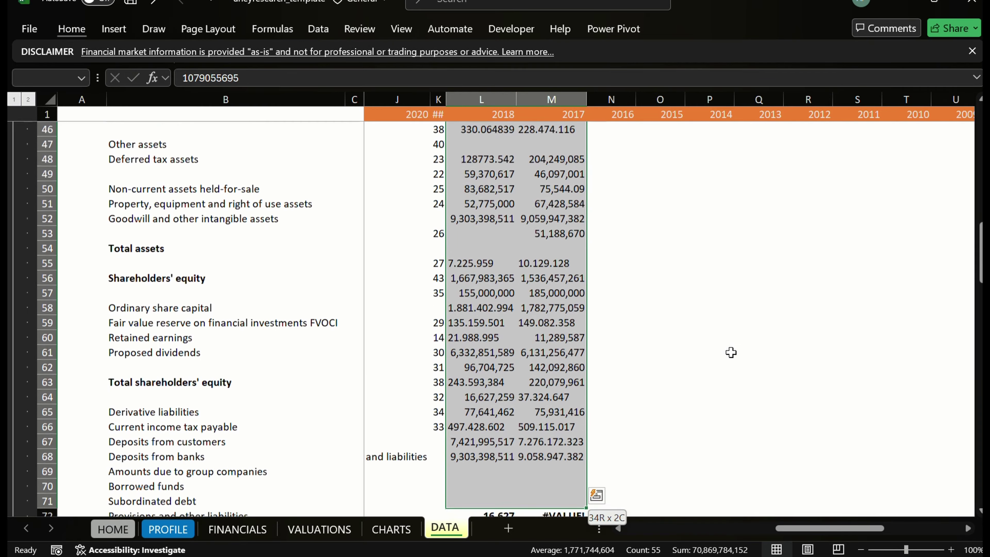
key("shift+Down")
key("shift+Down")
key("shift+Down")
key("shift+Down")
key("shift+Down")
key("shift+Down")
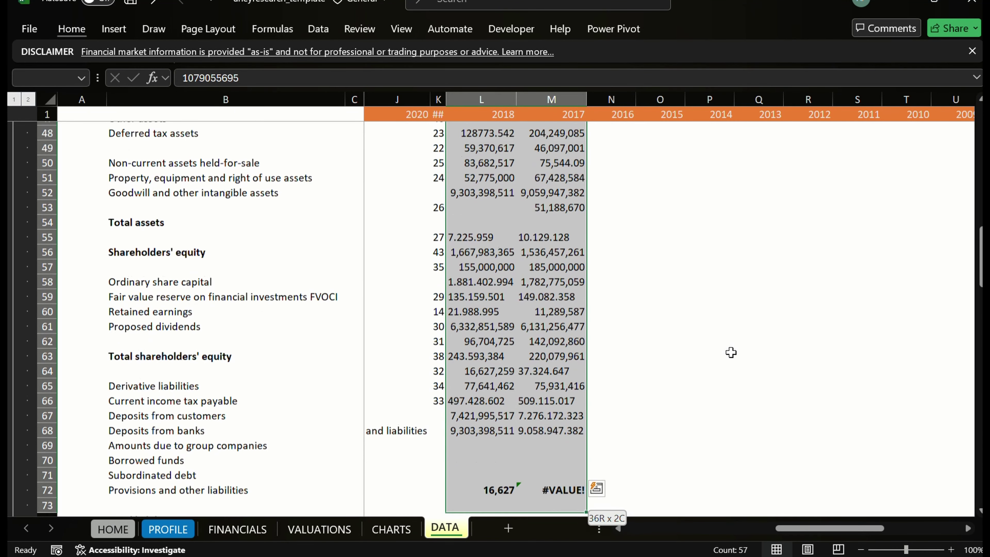
key("shift+Down")
key("shift+Down")
key("shift+Down")
key("shift+Down")
key("shift+Down")
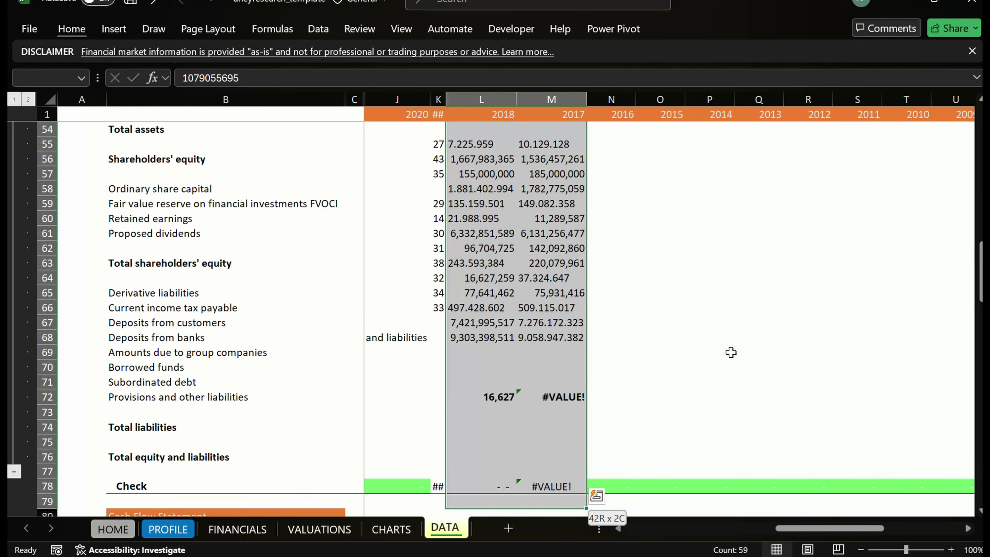
key("shift+Up")
key("shift+Up")
key("shift+Up")
key("shift+Up")
key("shift+Up")
key("shift+Up")
key("shift+Up")
key("shift+Up")
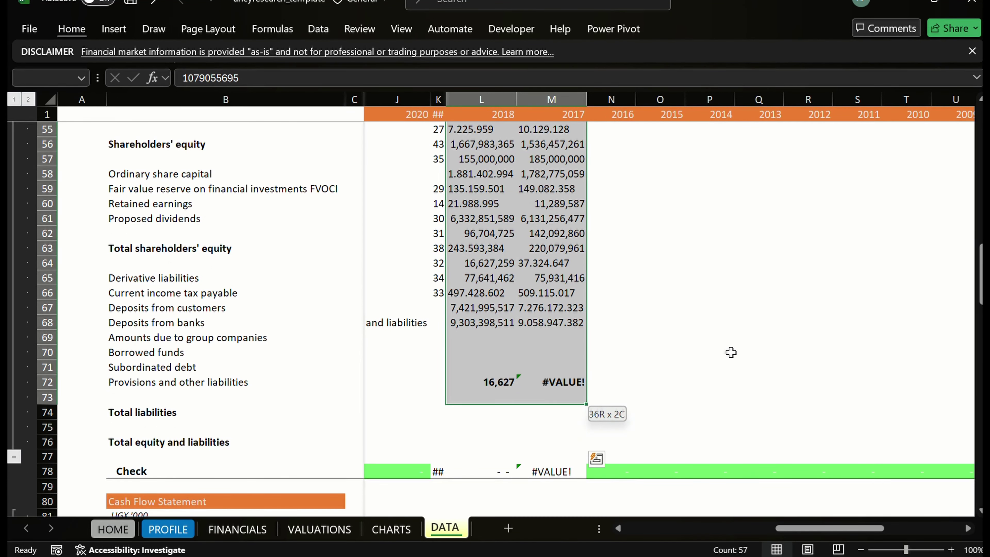
key("shift+Up")
key("shift+Up")
key("shift+Up")
key("shift+Up")
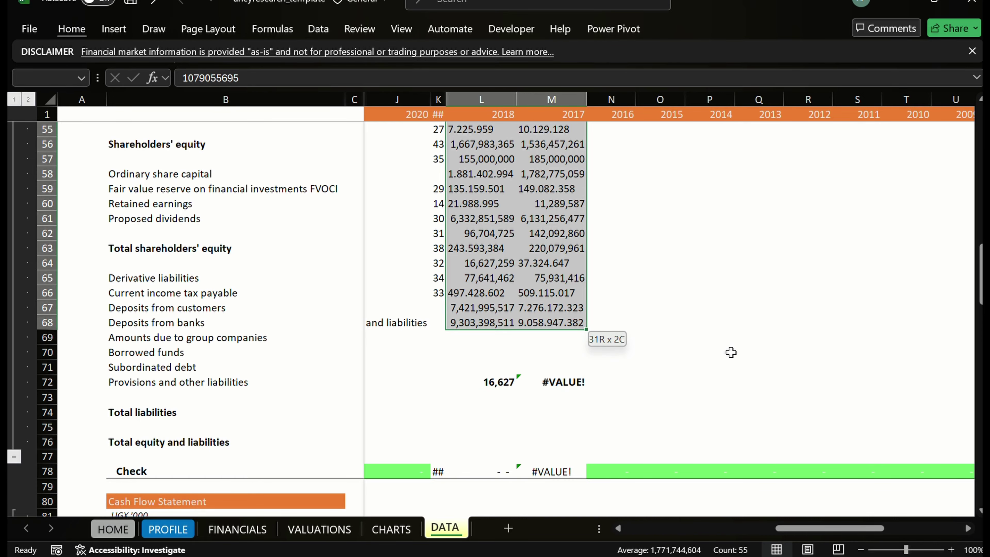
key("ctrl+c")
key("Left")
key("Left")
key("Left")
key("Left")
key("Left")
key("Left")
key("Left")
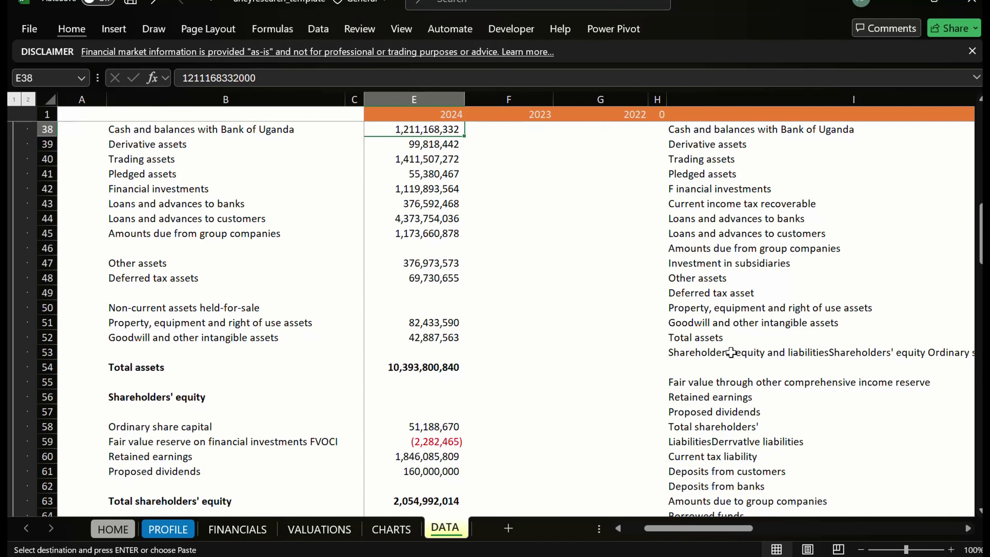
key("Right")
scroll(731, 352, "up", 1)
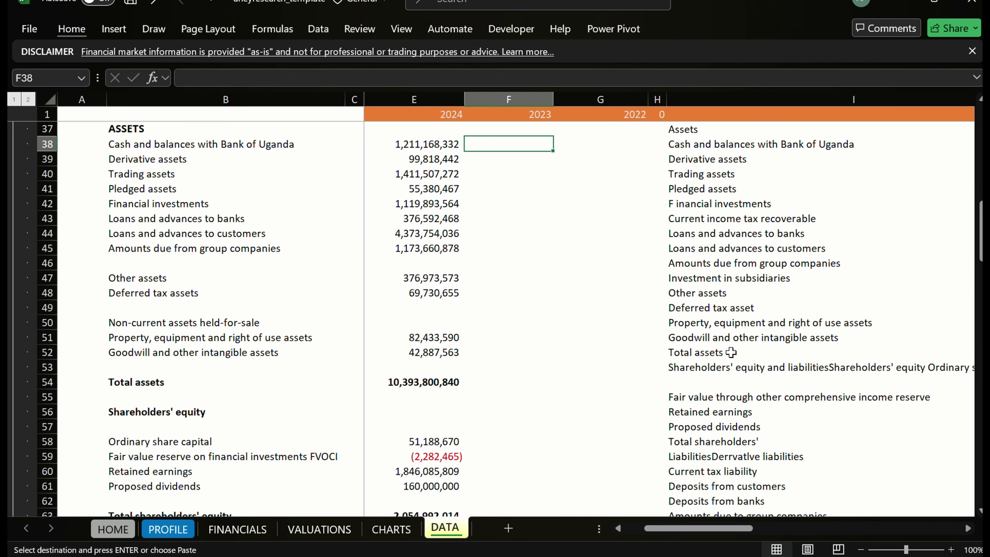
key("ctrl+v")
Check the pasted 2023 and 2022 figures against the asset labels, from trading assets down to loans and advances to customers
key("Down")
key("Down")
key("Down")
key("Down")
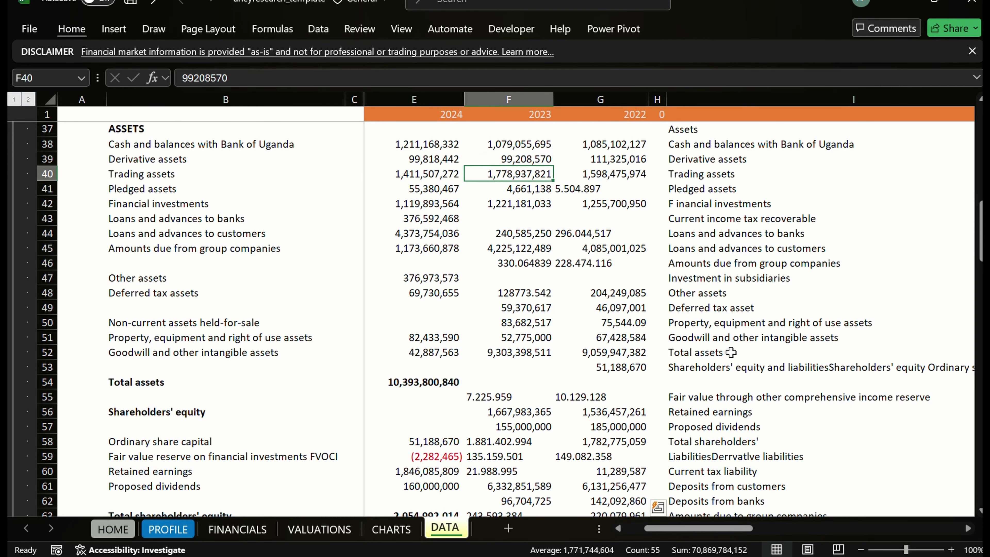
key("Down")
key("Down")
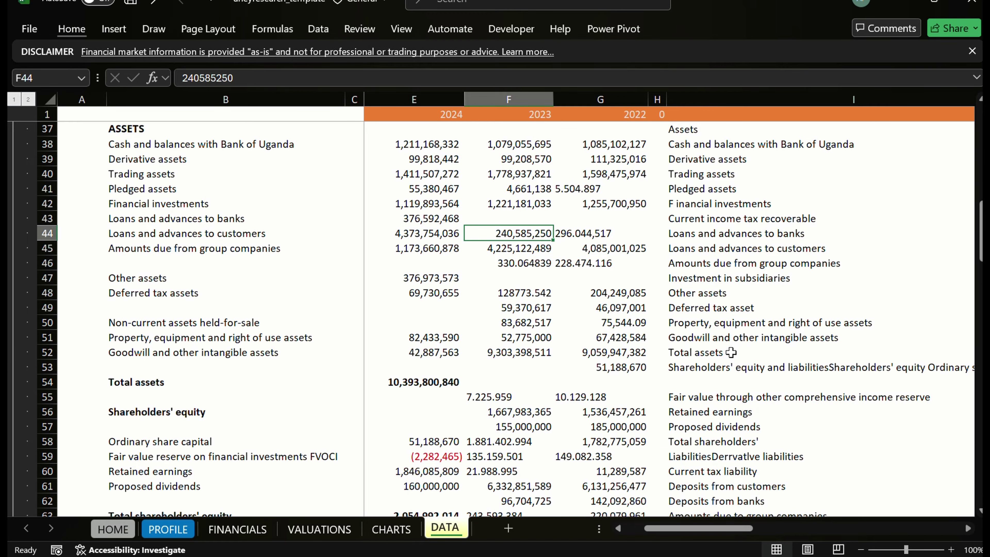
key("Up")
key("Up")
key("Right")
key("Right")
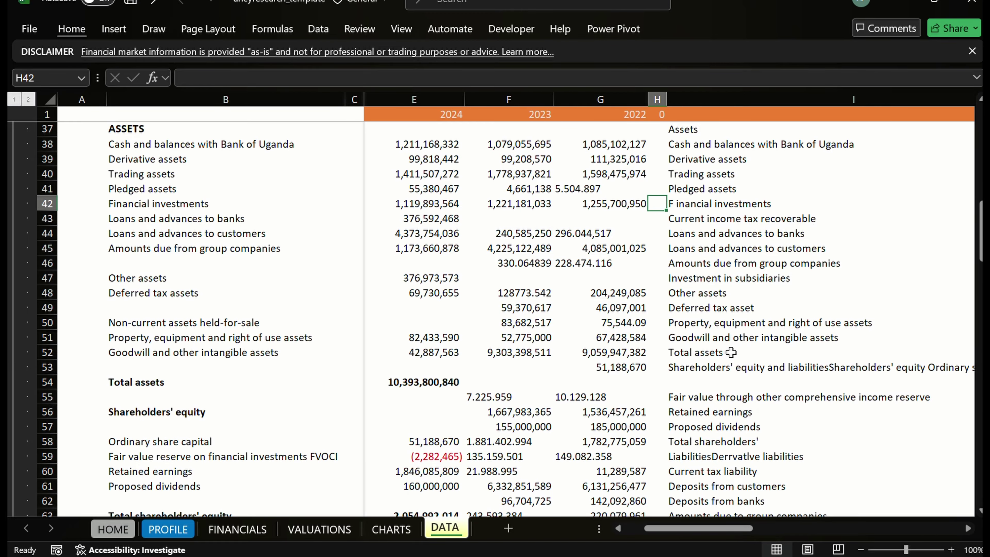
scroll(731, 352, "right", 1)
key("Left")
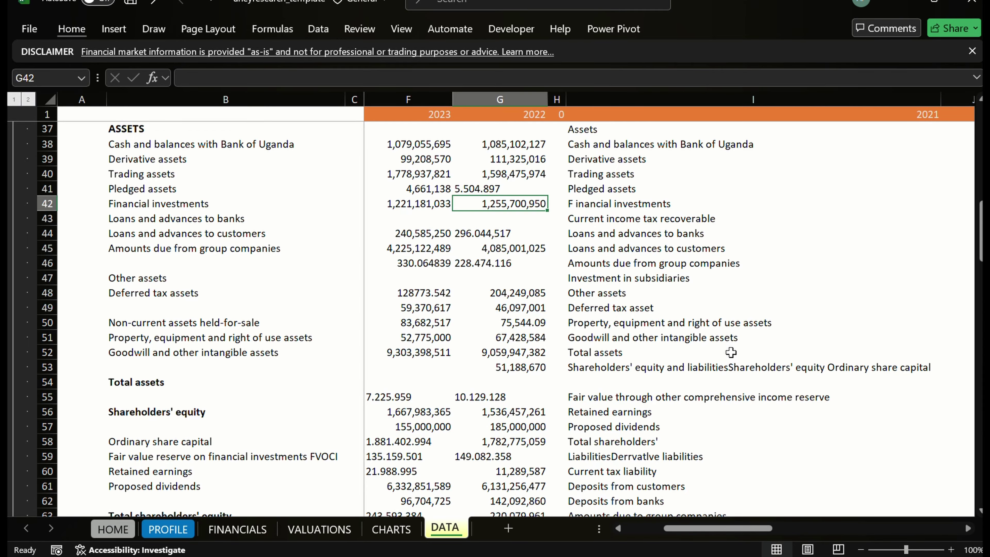
key("Left")
key("Down")
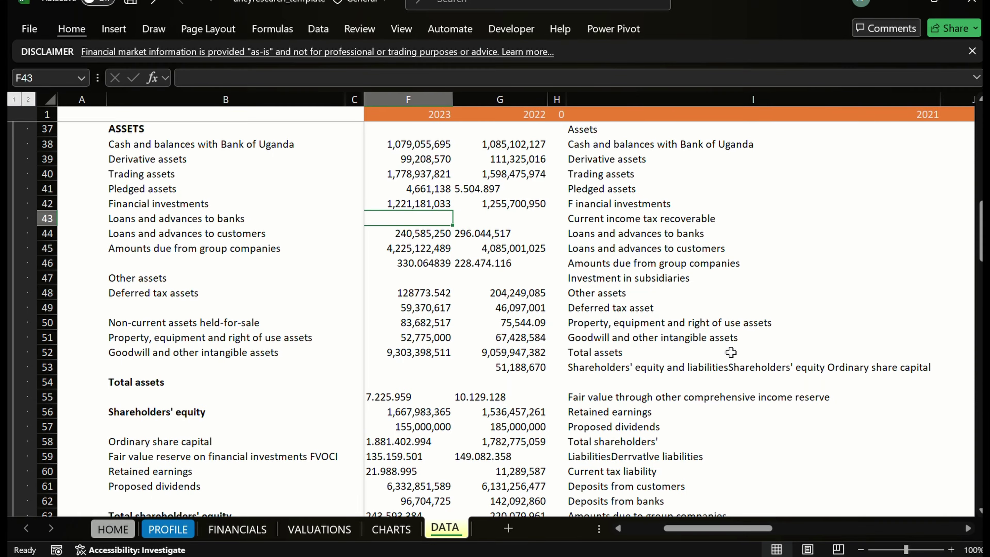
Try to insert the "Current income tax recoverable" label from I43 at B44 with the cells shifted down, and undo it
key("Right")
key("Right")
key("Right")
key("shift+Right")
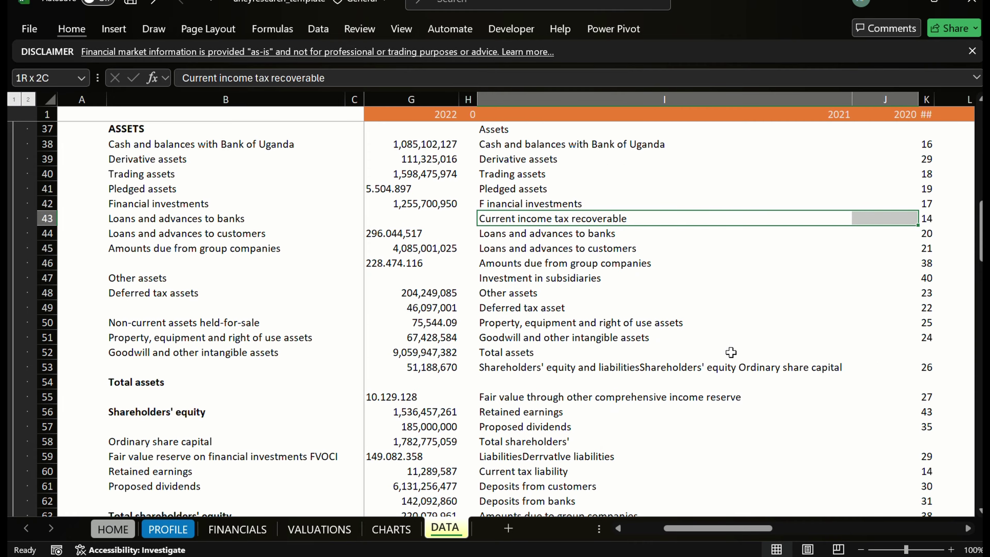
key("shift+Right")
key("Left")
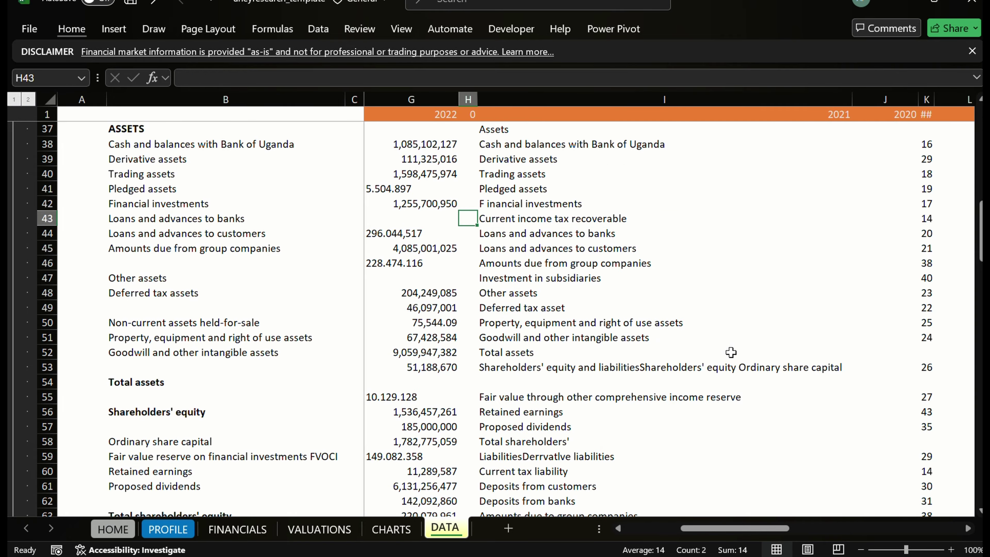
key("shift+Right")
key("Right")
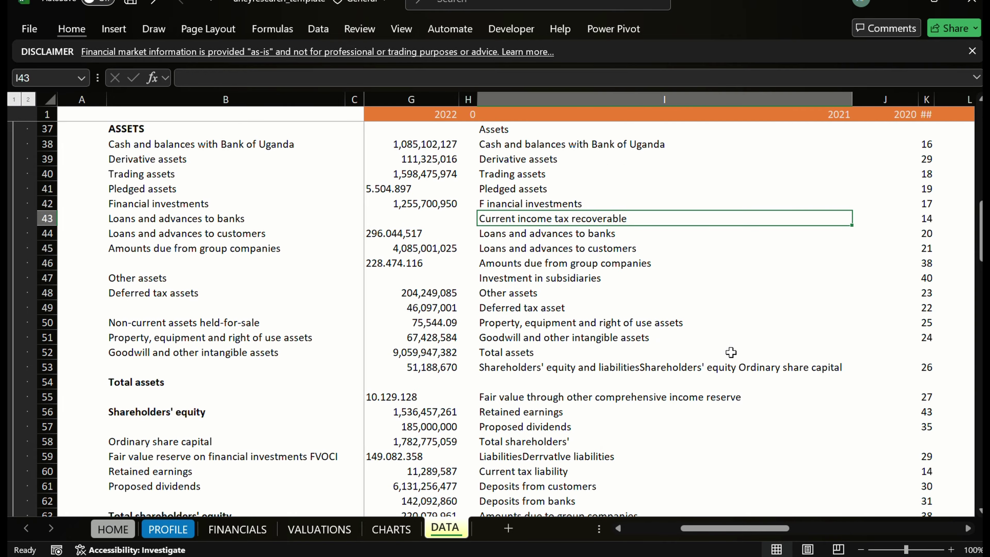
key("ctrl+c")
key("Left")
key("Left")
key("Left")
key("Left")
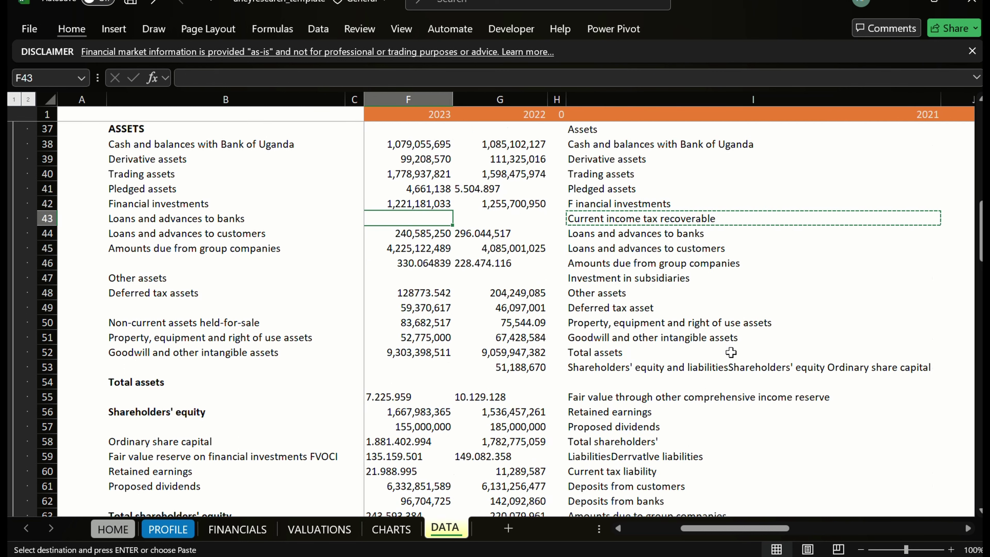
key("Right")
key("Right")
key("Right")
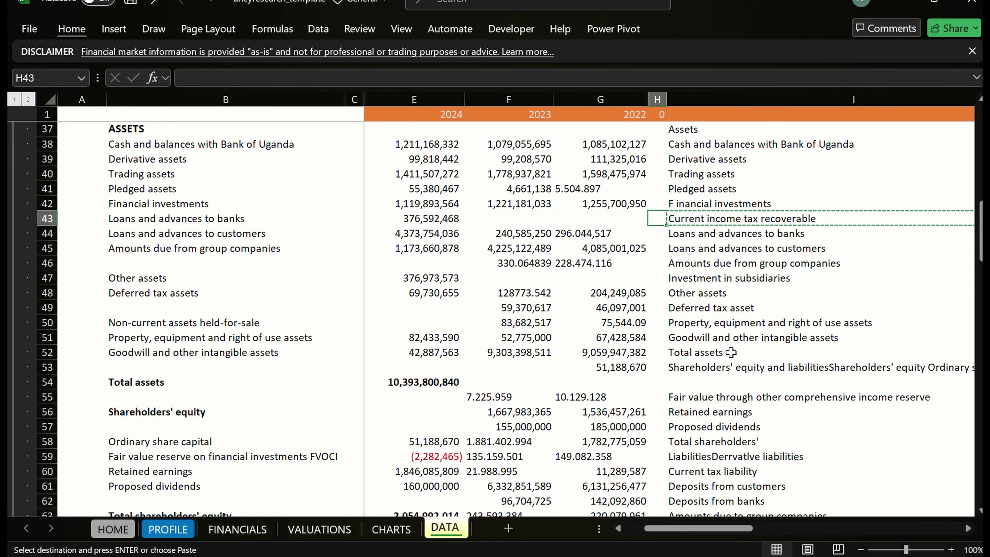
key("Left")
key("Left")
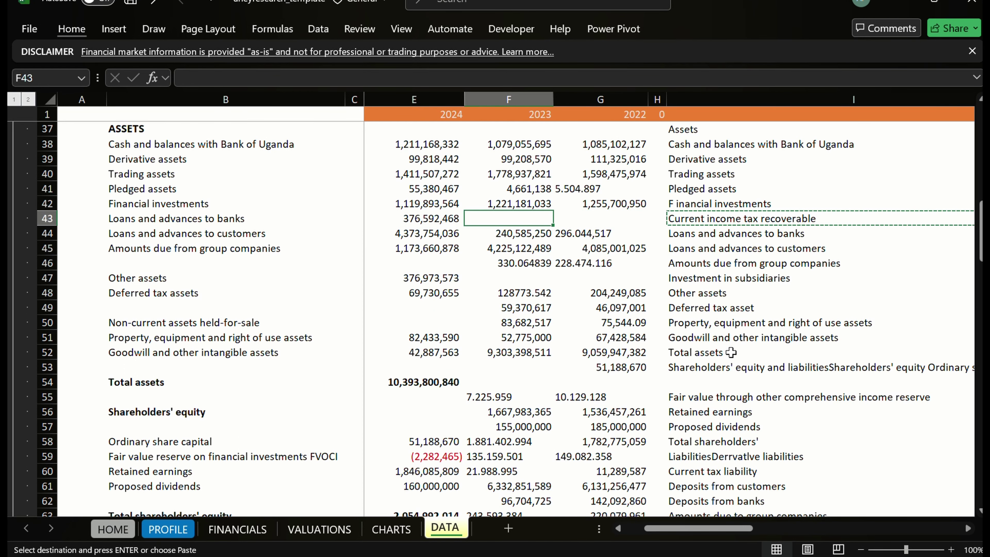
key("Right")
key("Right")
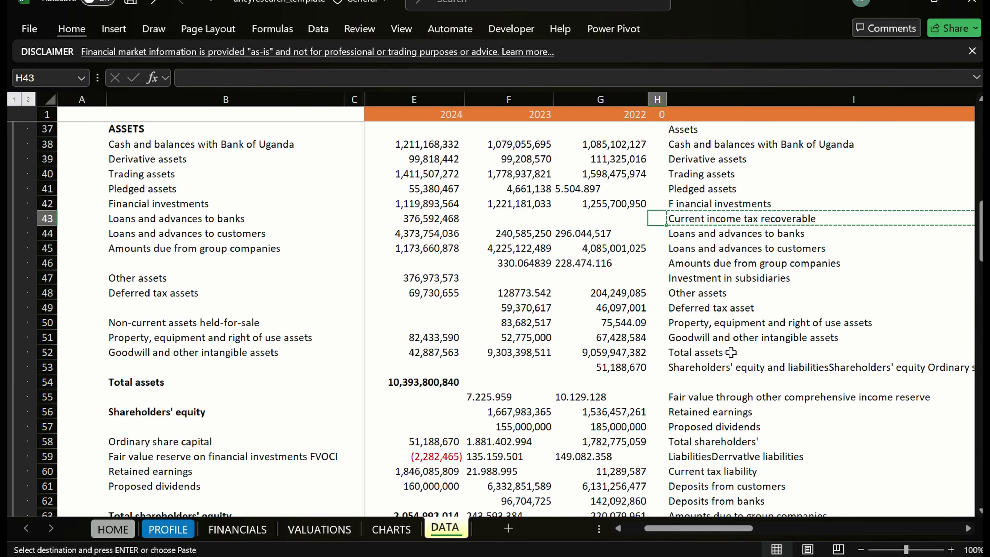
key("Left")
key("Left")
key("Left")
key("Left")
key("Left")
key("Left")
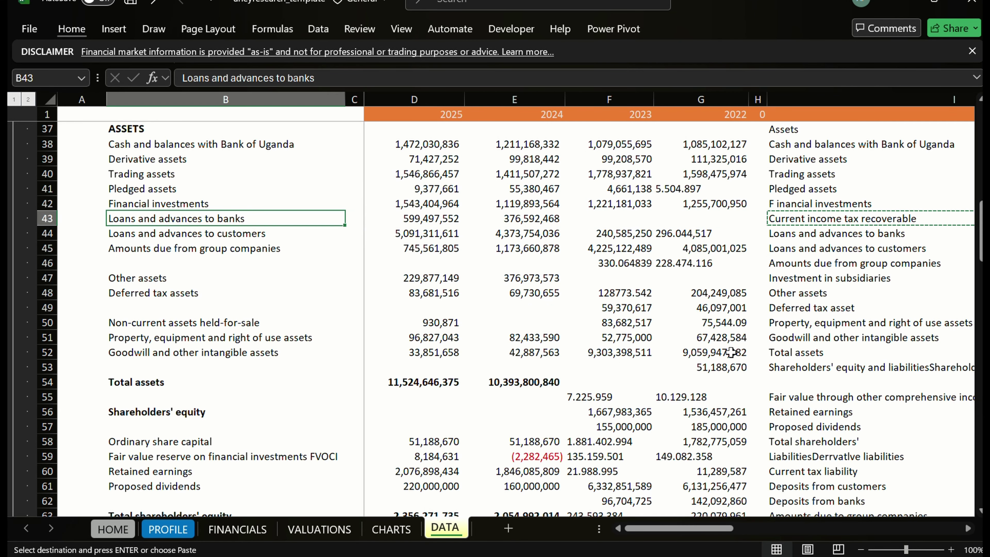
key("Down")
key("Down")
key("Down")
key("Up")
key("Up")
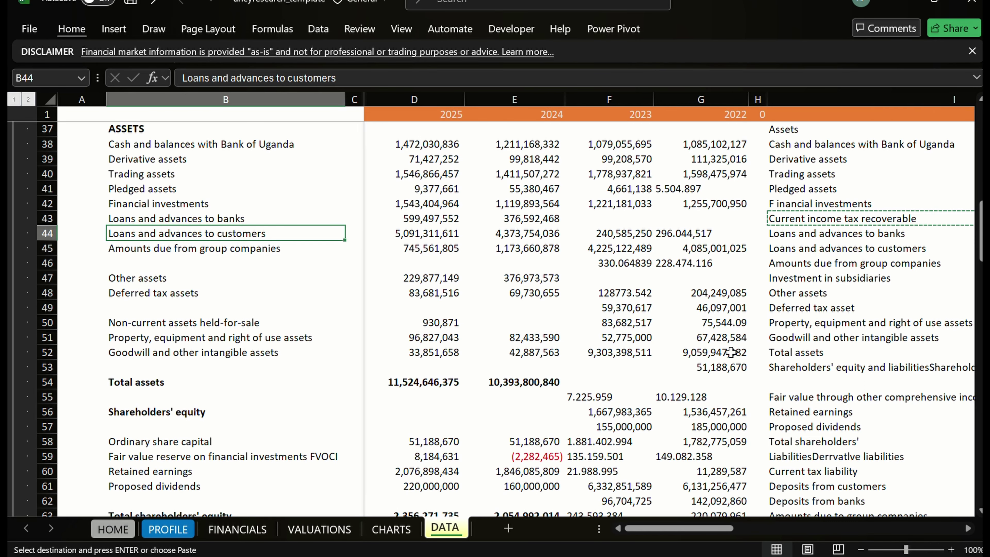
key("ctrl+shift+equal")
key("Down")
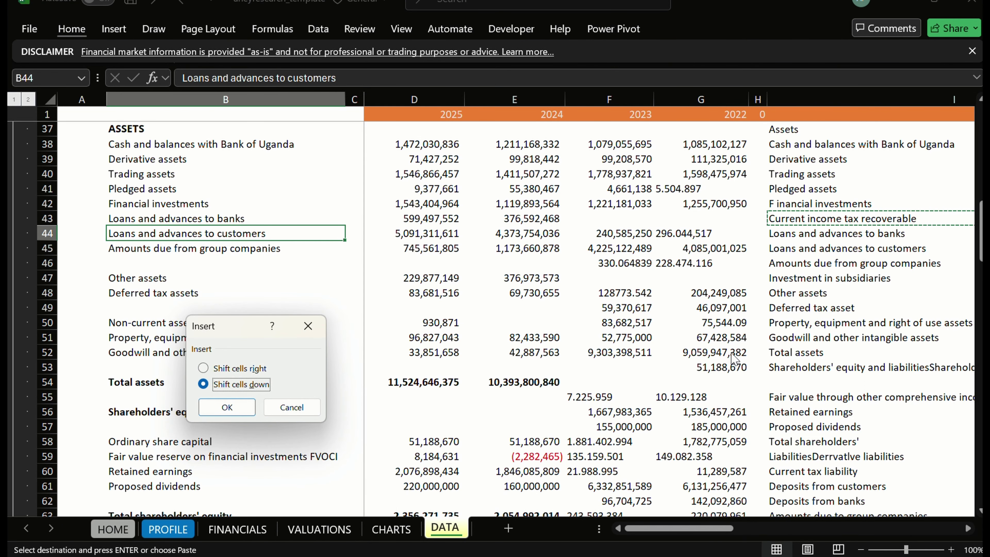
key("Return")
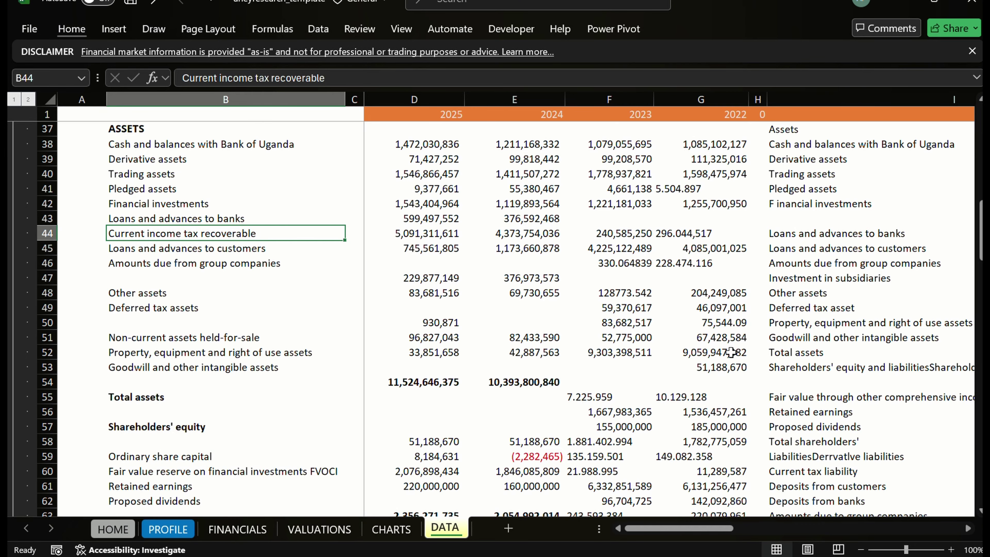
key("ctrl+z")
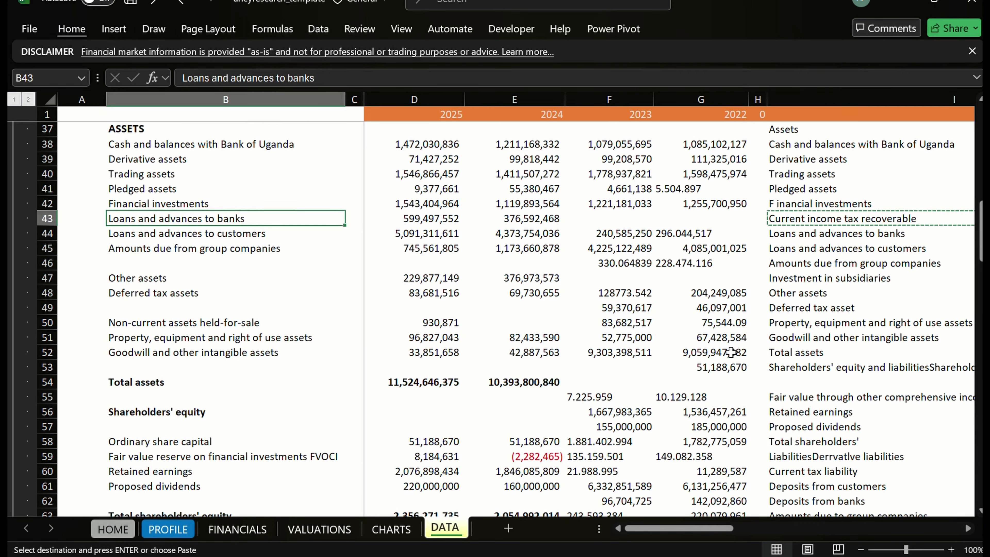
Try to insert the "Current income tax recoverable" label at B43 with the existing cells shifted right, and undo the insertion
key("ctrl+shift+equal")
key("Return")
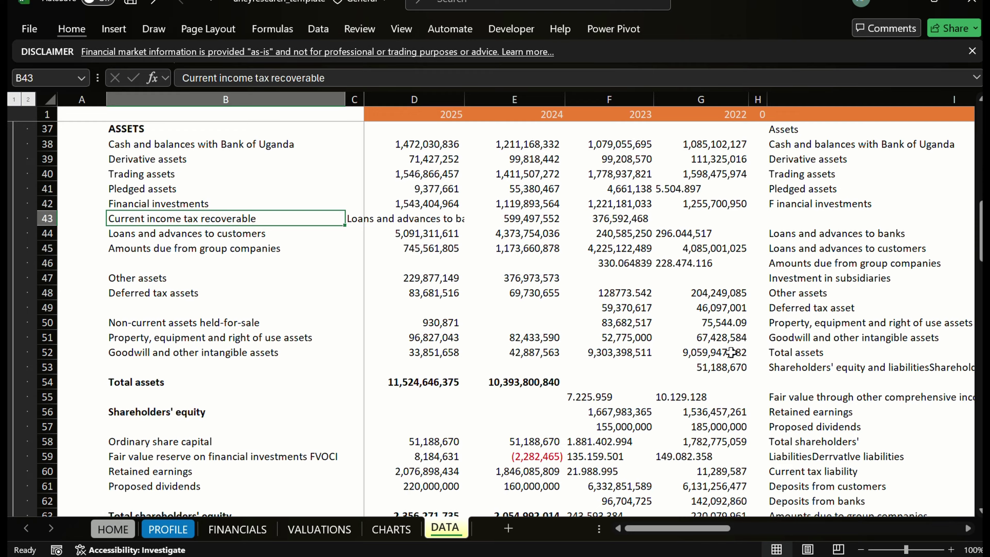
key("ctrl+z")
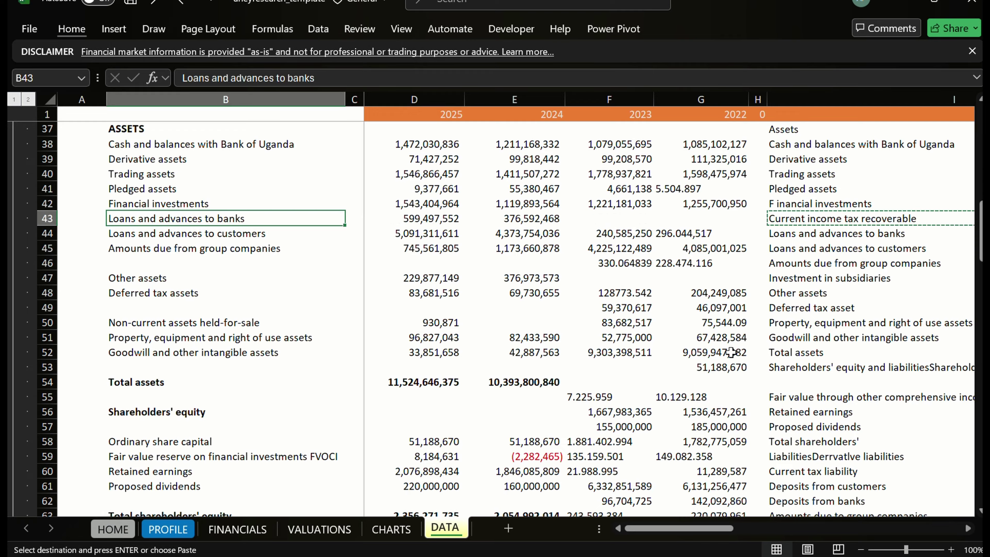
key("ctrl+y")
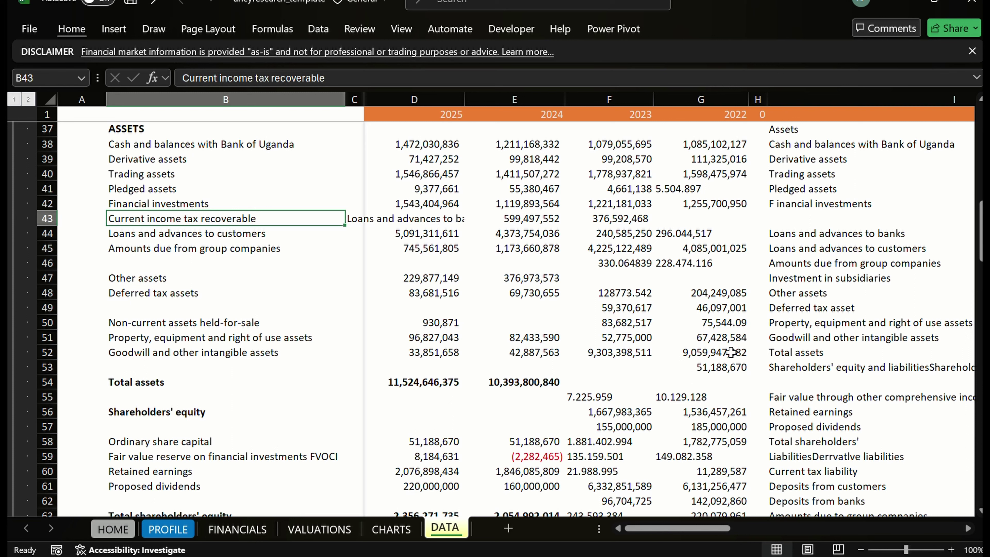
key("ctrl+z")
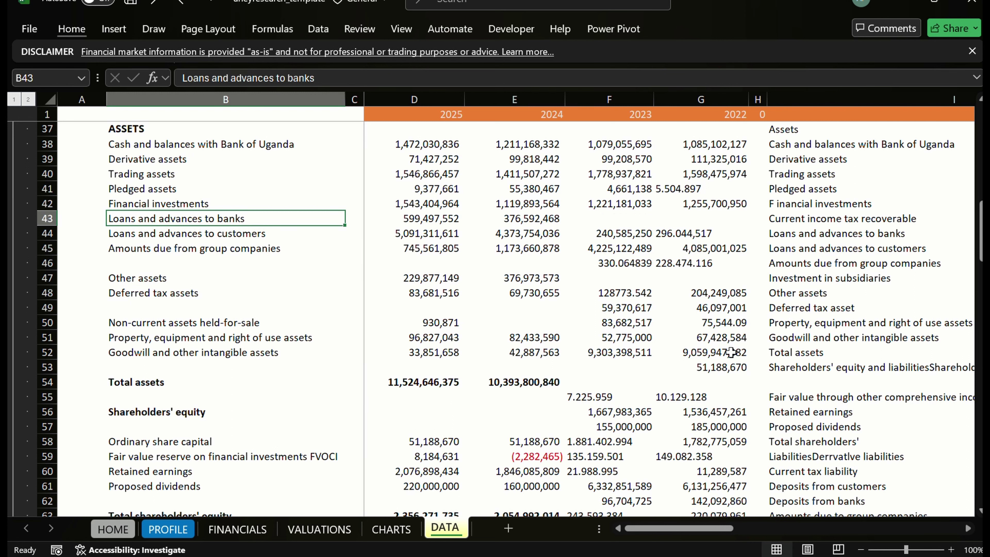
Try to insert a blank cell at B43 with the label column shifted down, and undo the insertion
key("ctrl+shift+equal")
key("Return")
key("Right")
key("Right")
key("Right")
key("Right")
key("Right")
key("Right")
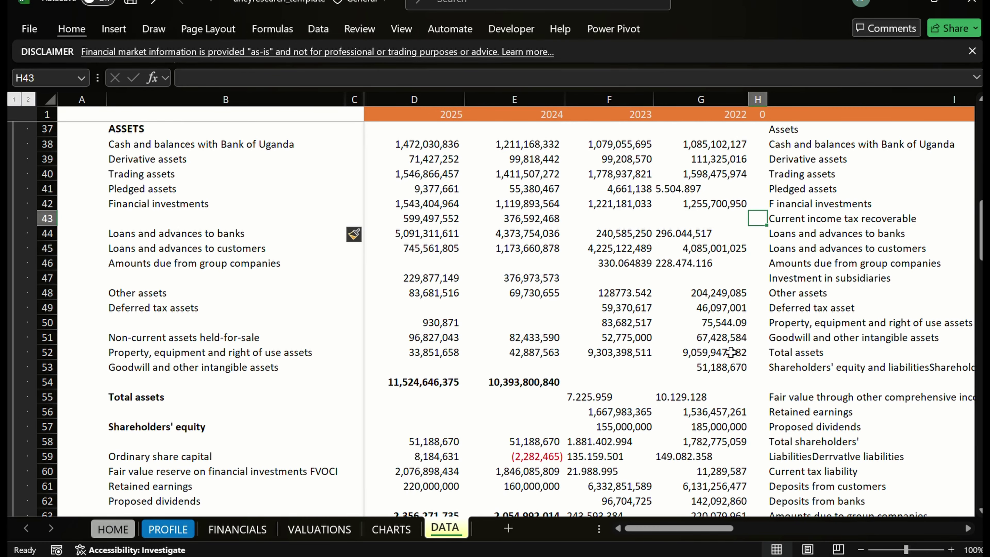
key("Down")
key("Left")
key("Left")
key("Left")
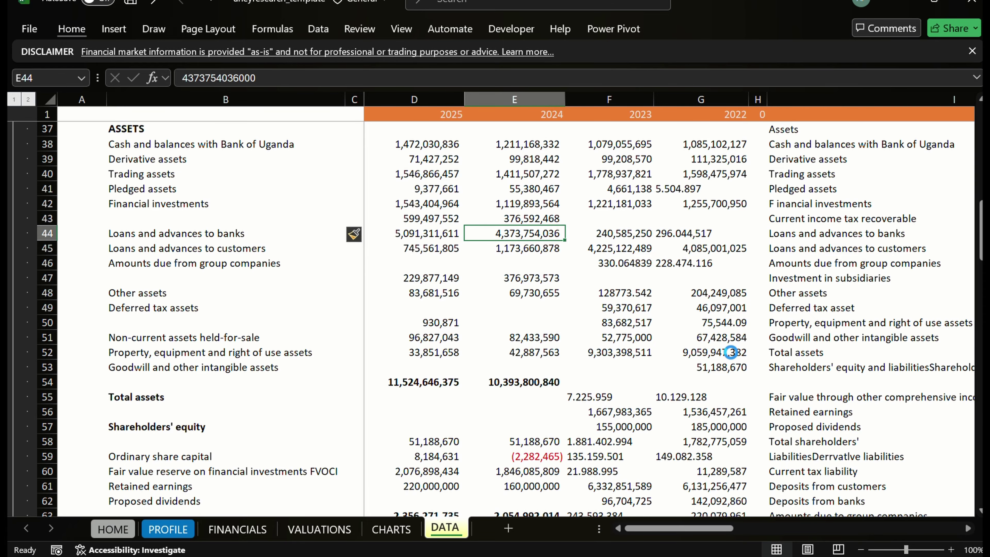
key("ctrl+z")
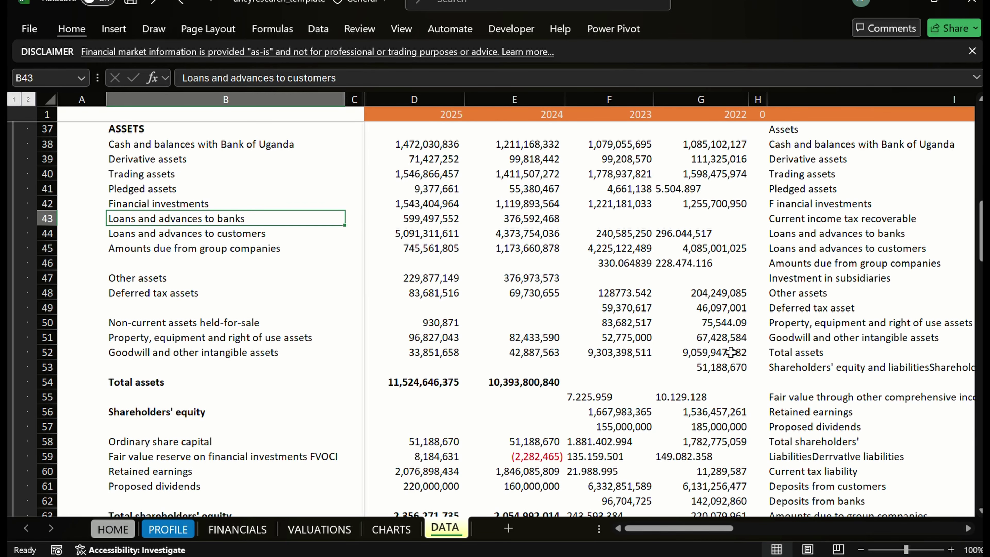
Examine row 43 from the label column across to the 2017 column and back
key("Right")
key("Right")
key("Right")
key("Right")
key("Right")
key("Right")
key("Right")
key("Right")
key("Right")
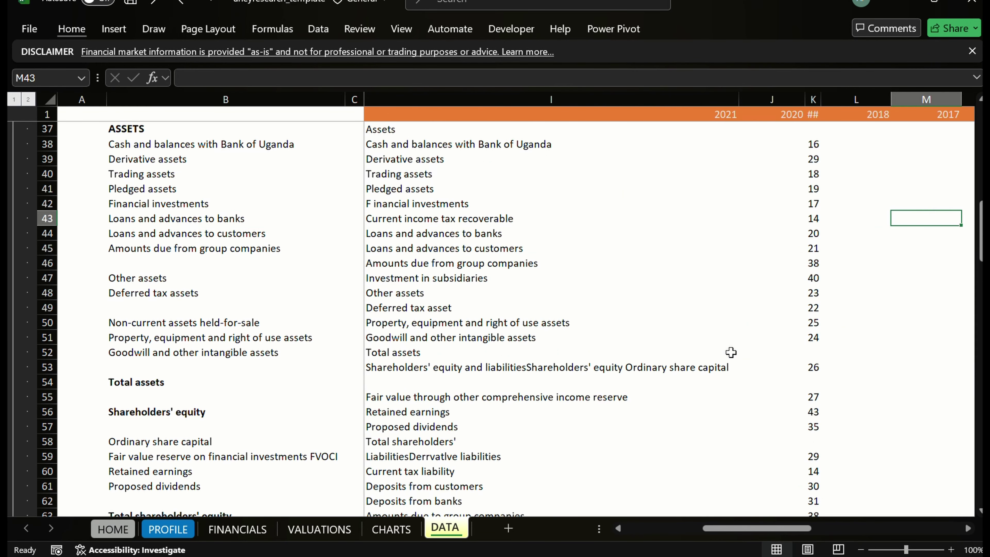
key("Left")
key("Left")
key("Left")
key("Left")
key("Left")
key("Left")
key("Left")
key("Left")
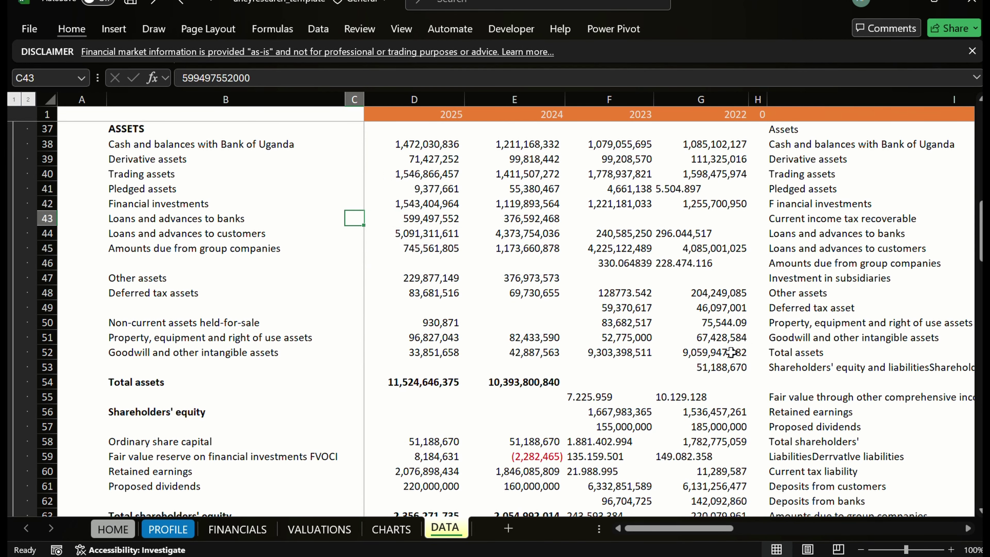
key("Left")
key("Right")
key("Left")
key("Left")
key("Right")
key("Right")
key("Left")
key("shift+Right")
key("shift+Right")
key("shift+Right")
key("shift+Down")
key("shift+Down")
key("shift+Down")
key("shift+Down")
key("shift+Down")
key("shift+Down")
key("shift+Down")
key("shift+Down")
key("shift+Down")
key("shift+Down")
key("shift+Down")
key("shift+Down")
key("shift+Down")
key("shift+Down")
key("shift+Down")
key("shift+Down")
key("shift+Down")
key("shift+Down")
key("shift+Down")
key("shift+Down")
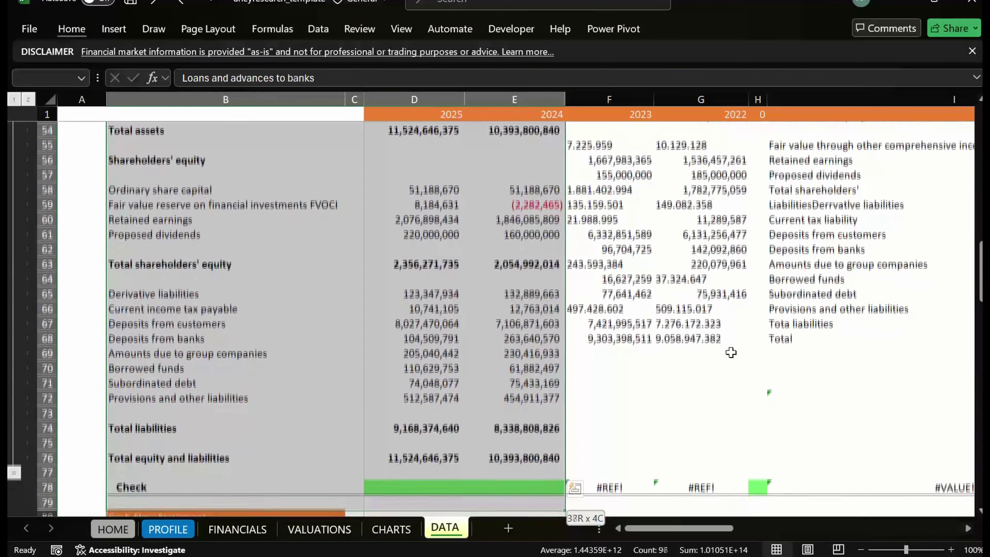
key("shift+Up")
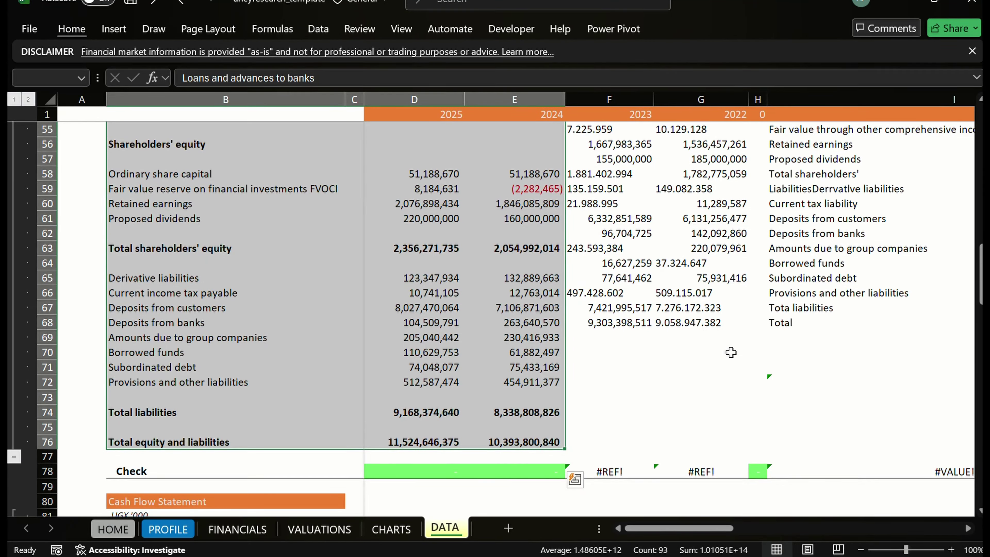
key("ctrl+q")
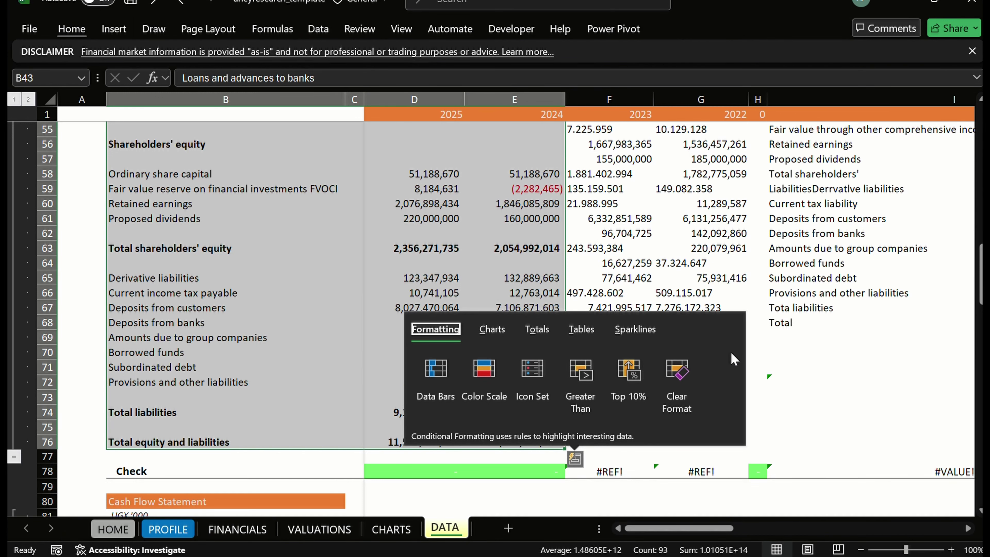
key("Escape")
key("Up")
key("Up")
key("Up")
key("Down")
key("Down")
key("Down")
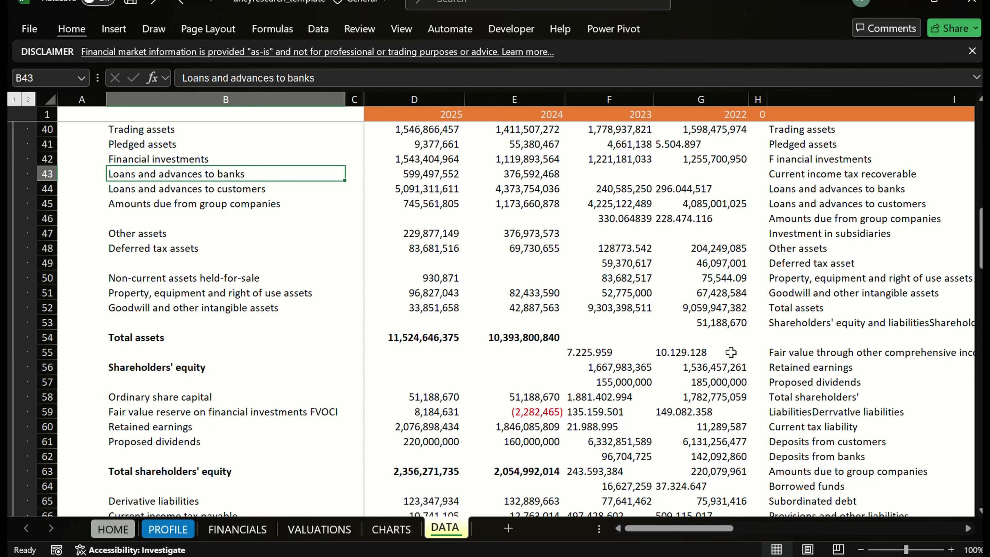
Insert blank cells across B43:H43 with the existing cells shifted down
key("shift+Right")
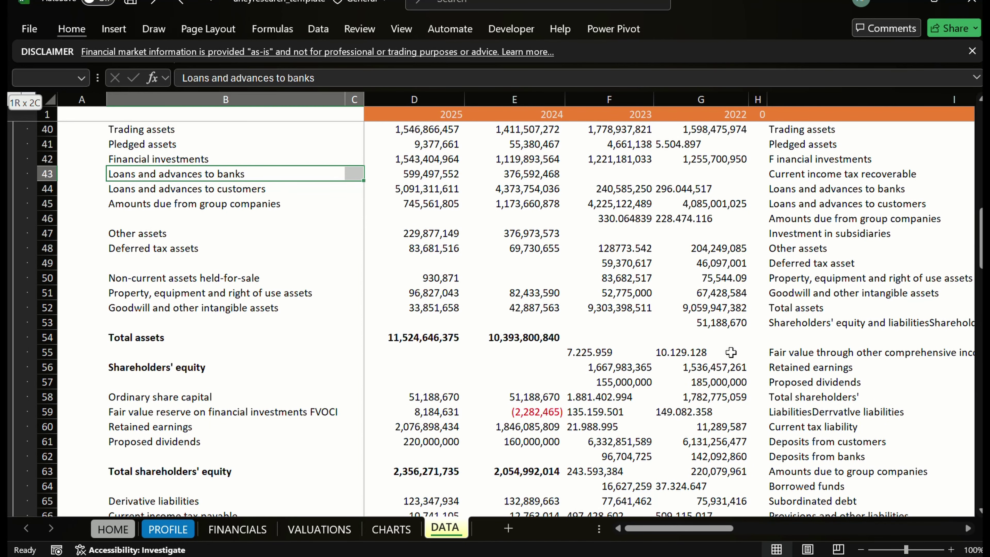
key("shift+Right")
key("shift+Right")
key("shift+Right")
key("shift+Right")
key("shift+Right")
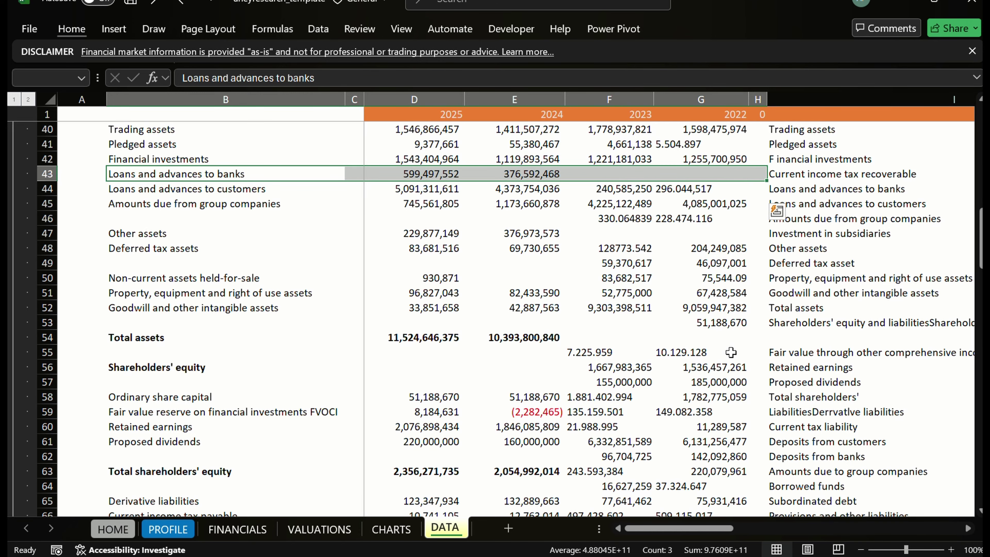
key("ctrl+shift+plus")
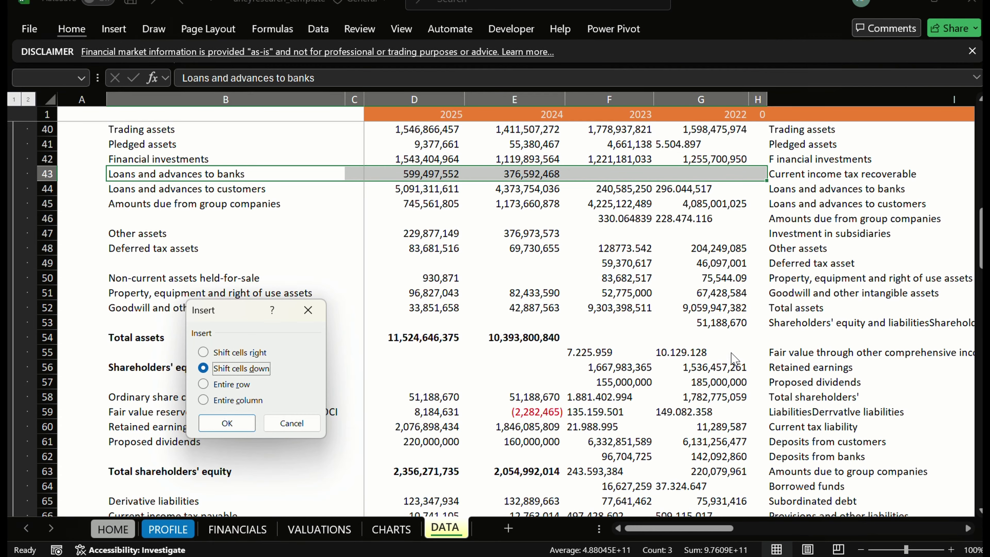
key("Return")
Move the "Current income tax recoverable" label from I43 into the blank cell B43
key("Right")
key("Right")
key("Right")
key("Right")
key("Right")
key("Right")
key("Right")
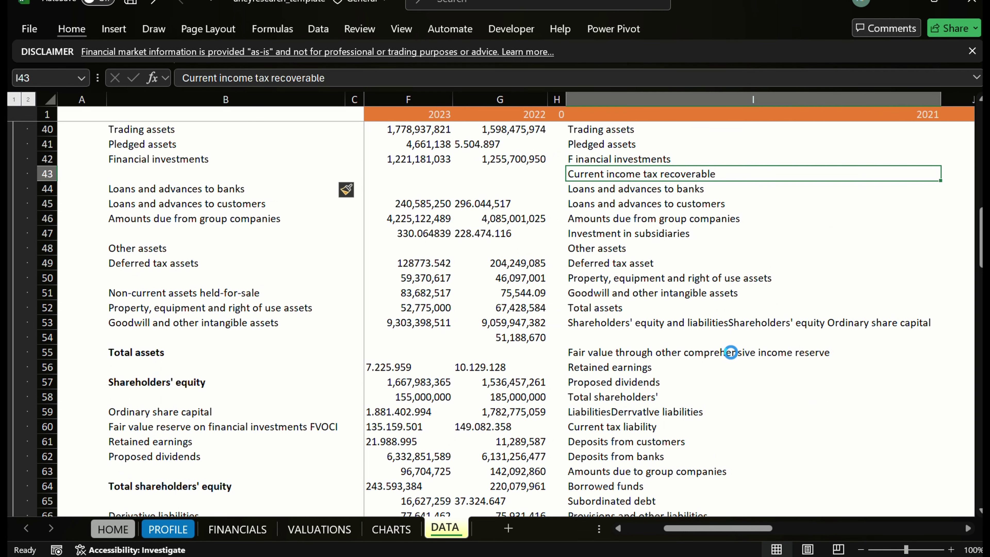
key("ctrl+c")
key("Left")
key("Left")
key("Left")
key("Left")
key("Left")
key("Left")
key("Left")
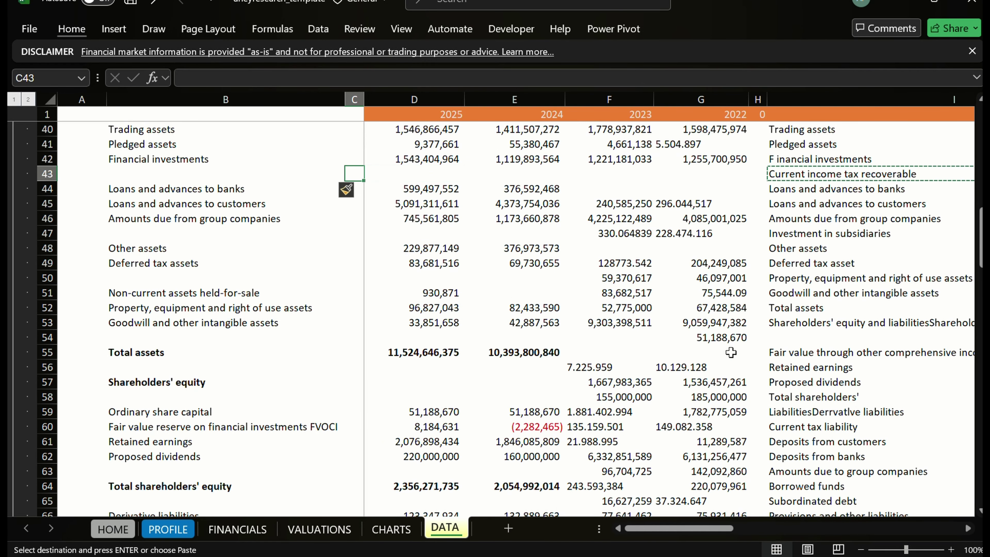
key("Return")
Move the 2023 and 2022 figures in F45:H47 up two rows so the block starts at F43
key("Right")
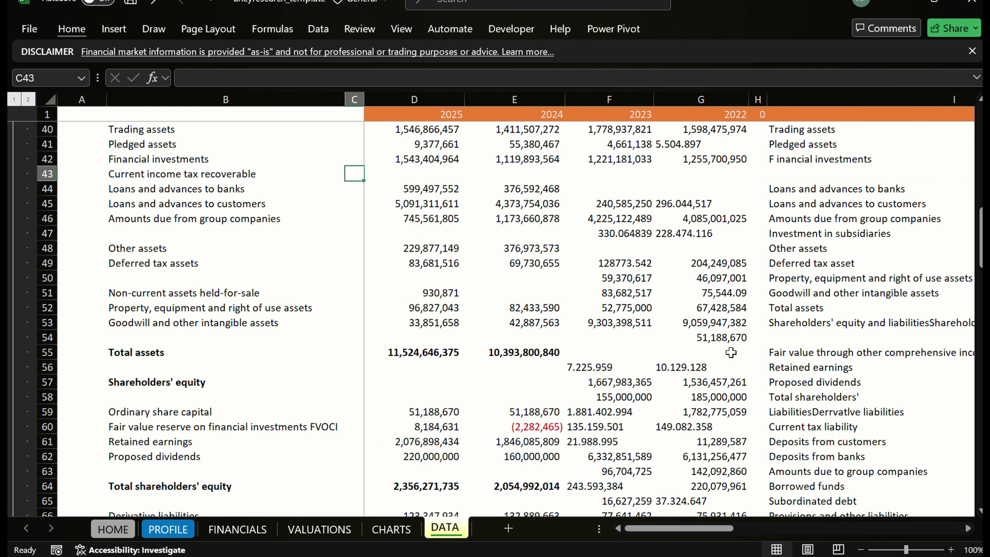
key("Right")
key("Right")
key("Right")
key("Down")
key("Down")
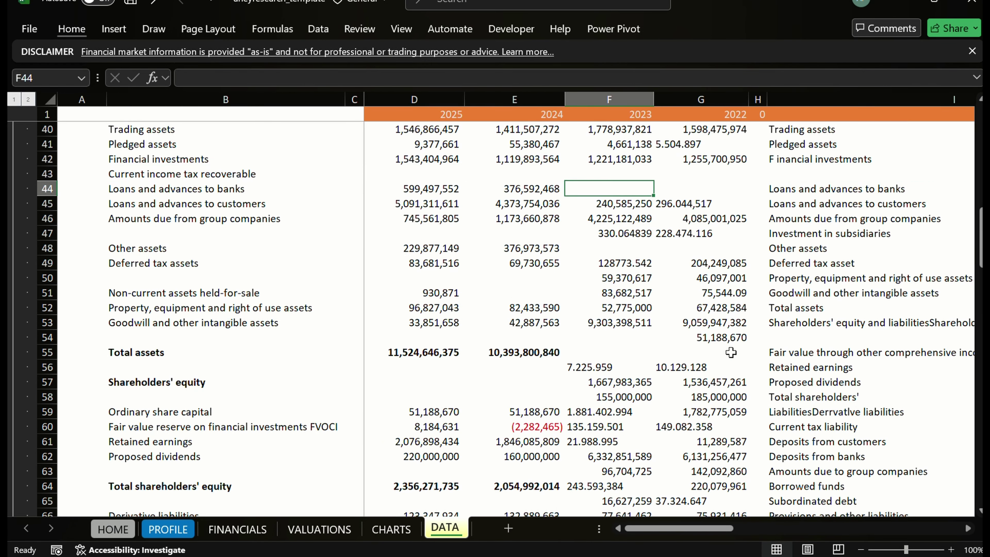
key("shift+Right")
key("shift+Right")
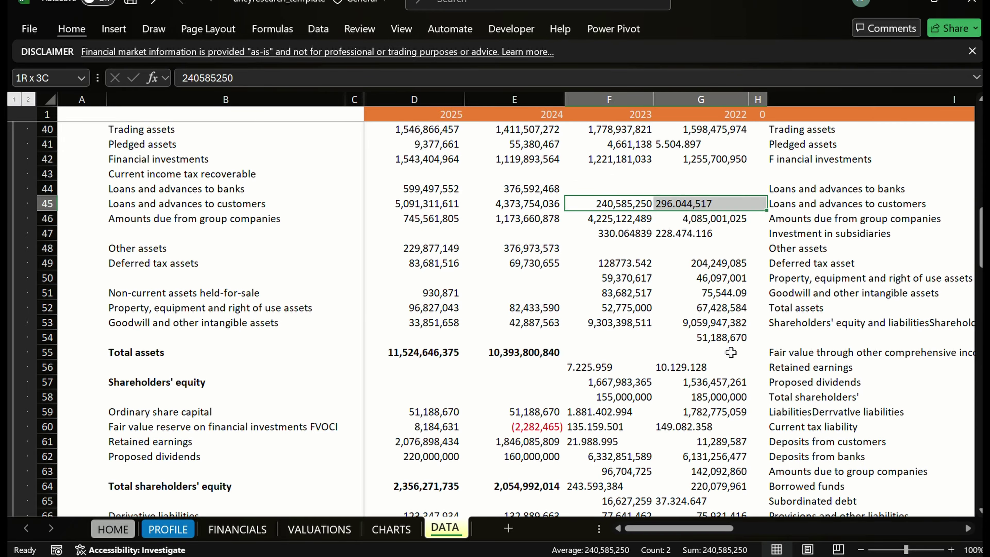
key("shift+Down")
key("shift+Down")
key("ctrl+c")
key("Down")
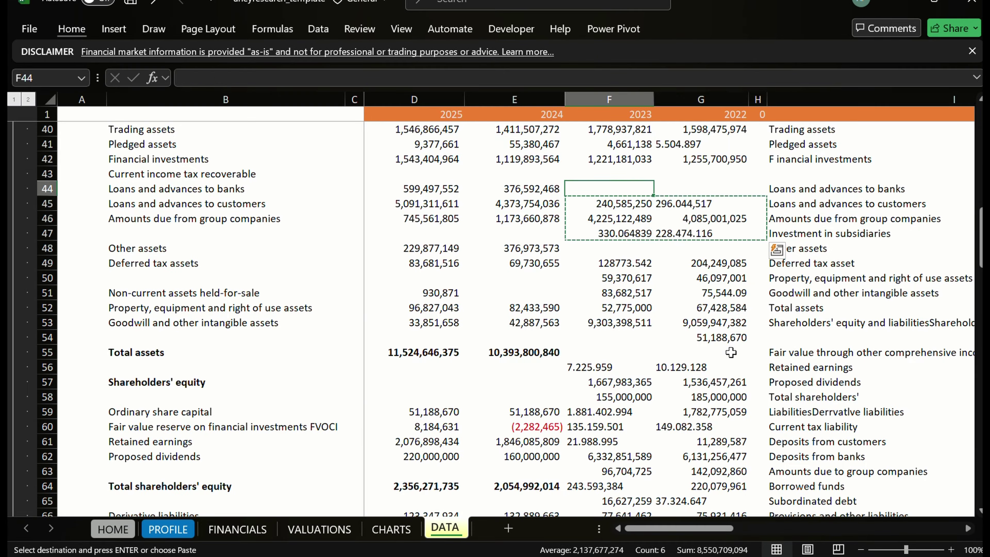
key("Up")
key("Up")
key("Up")
key("Return")
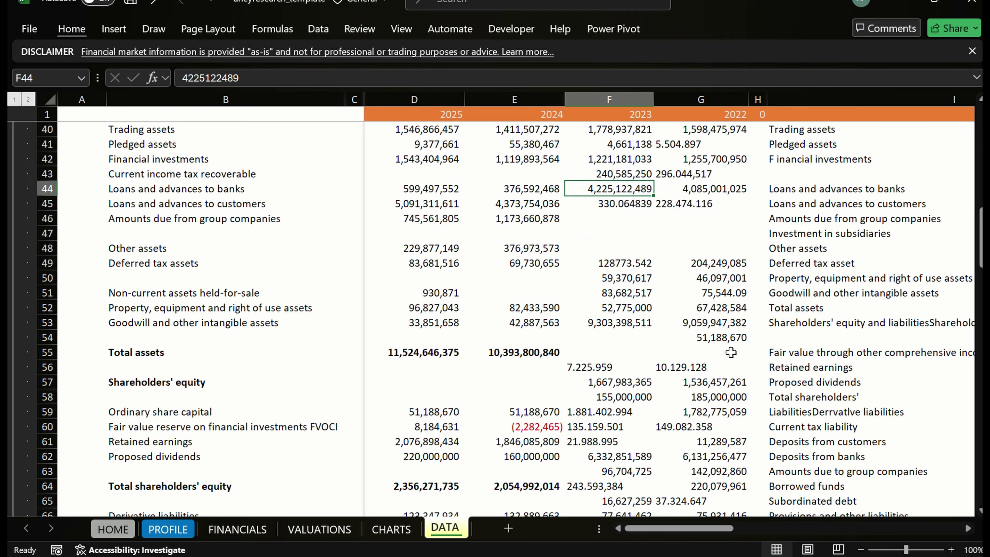
Correct the separators of the 2022 figure in G43 so it reads 296,044,517
key("Right")
key("Up")
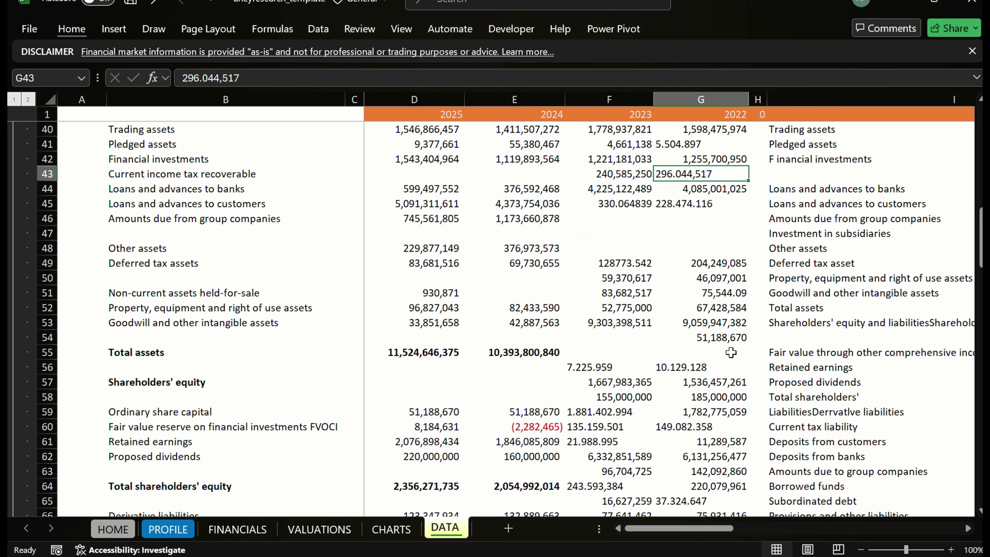
key("F2")
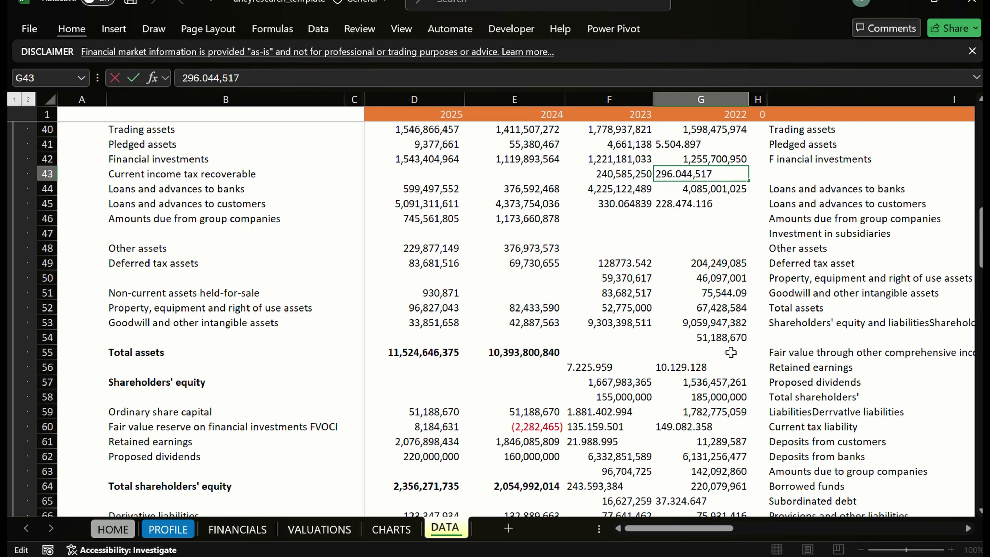
key("BackSpace")
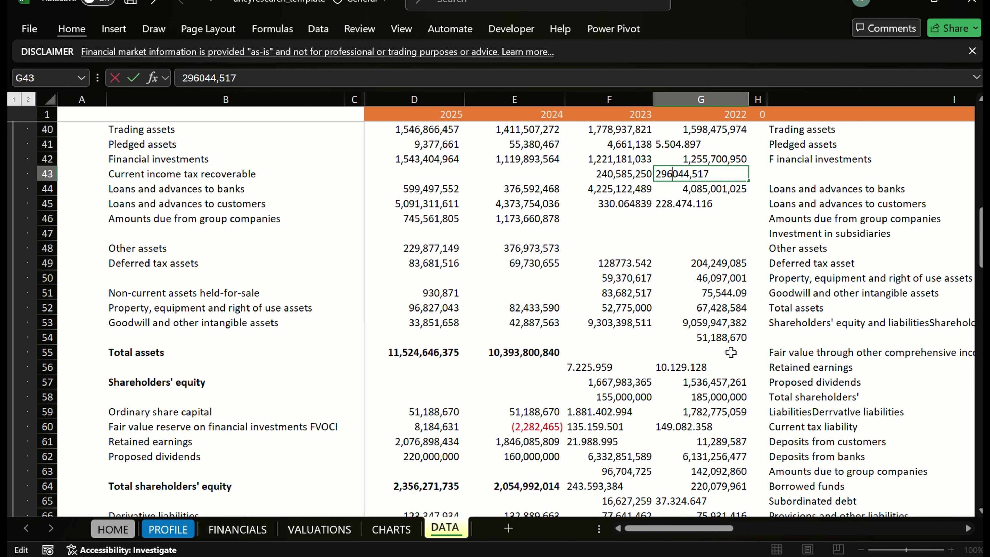
type(",")
key("Return")
key("Down")
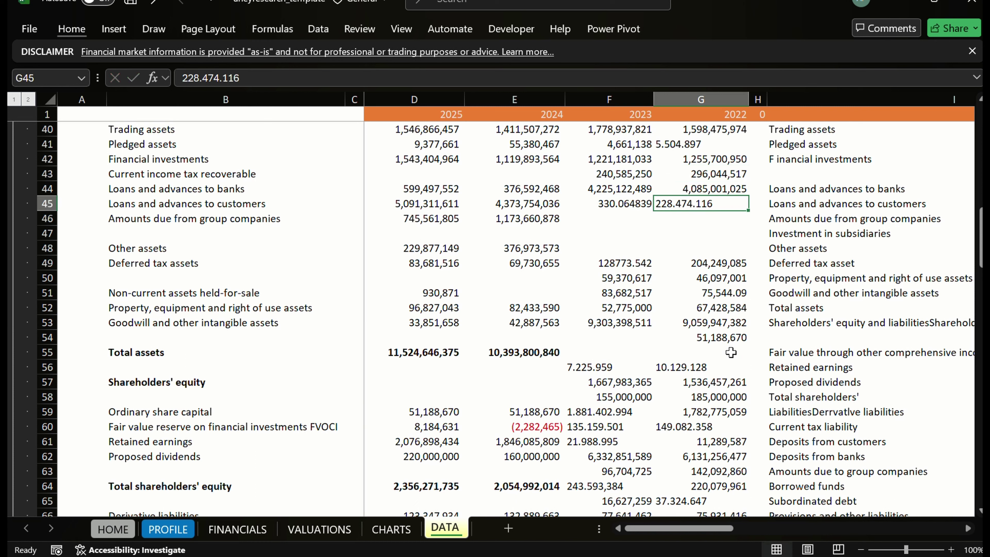
Correct the separators of the 2022 figure in G45 so it reads 228,474,116
key("F2")
key("Left")
key("Left")
key("Left")
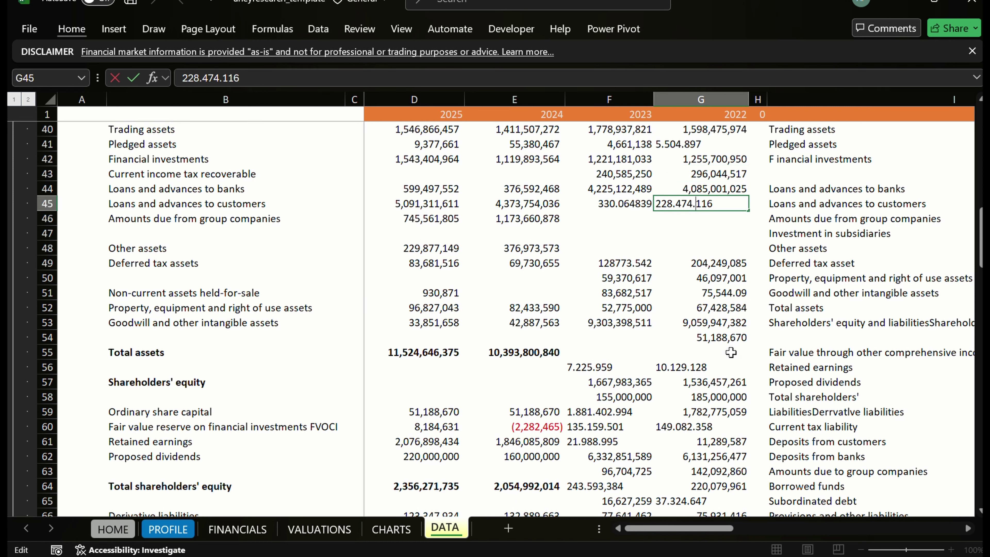
key("BackSpace")
type(",")
key("BackSpace")
type(",")
key("ctrl+Return")
key("Left")
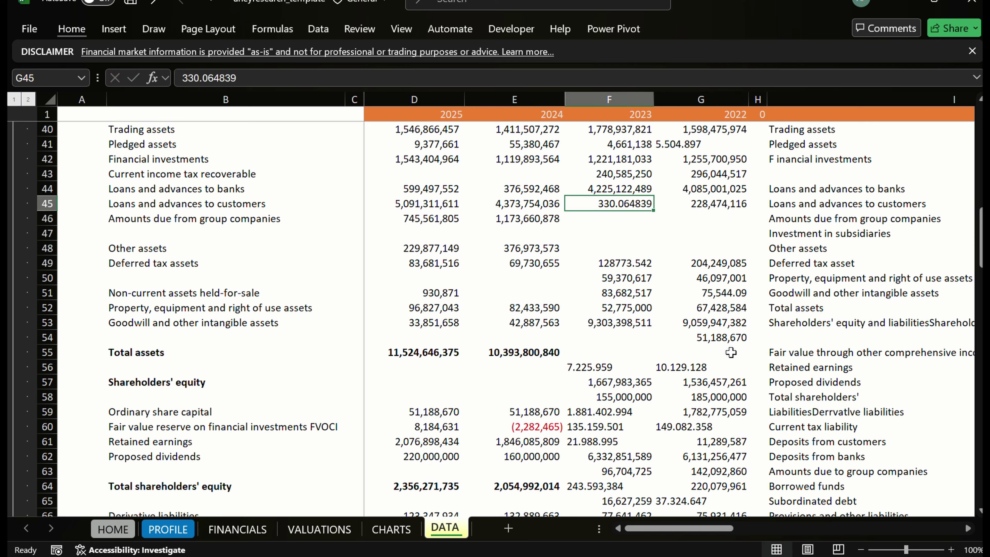
Correct the separators of the 2023 figure in F45 so it reads 330,064,839
key("F2")
key("Left")
key("Left")
key("Left")
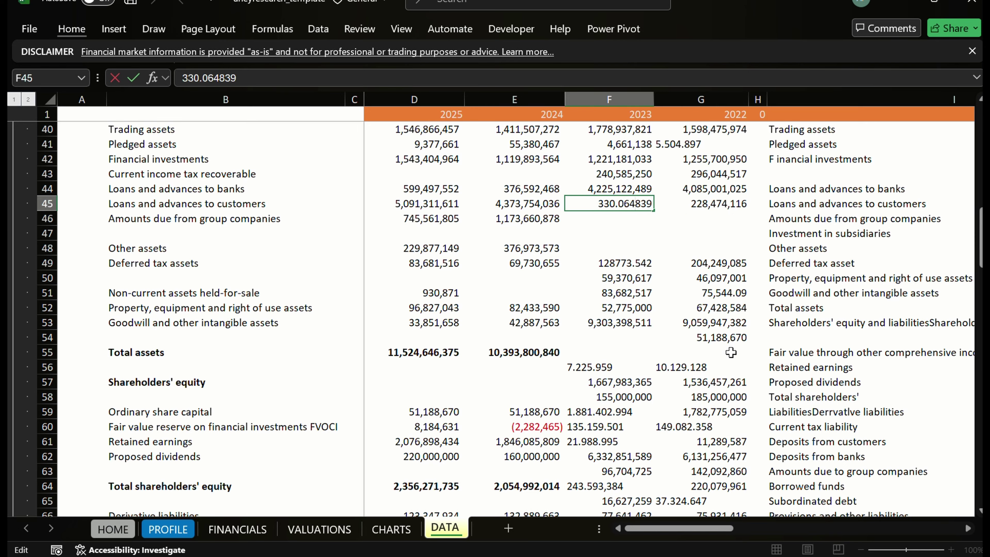
type(",")
key("Left")
key("Left")
key("Left")
key("Left")
key("BackSpace")
type(",")
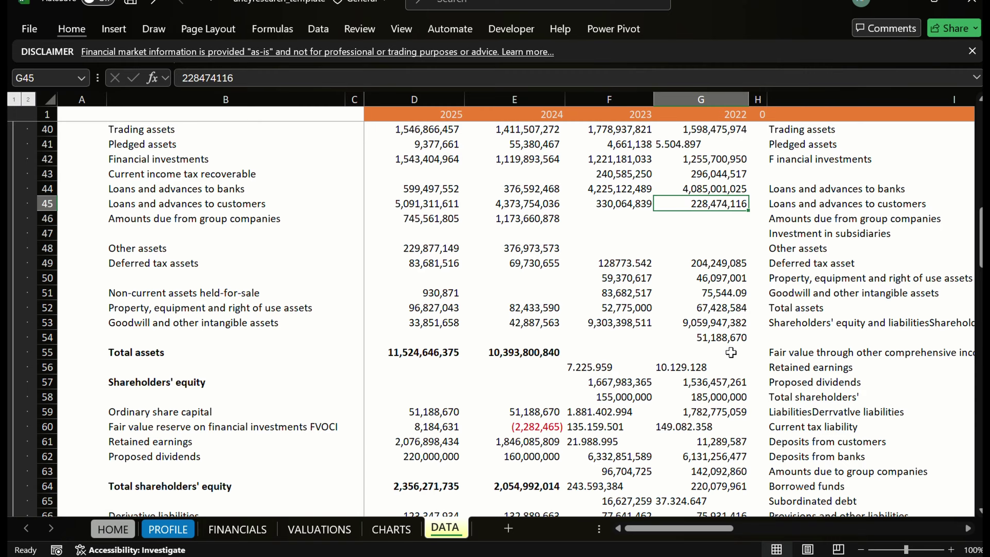
Examine the "Amounts due from group companies" row across the year columns and compare it with the extracted labels
key("Right")
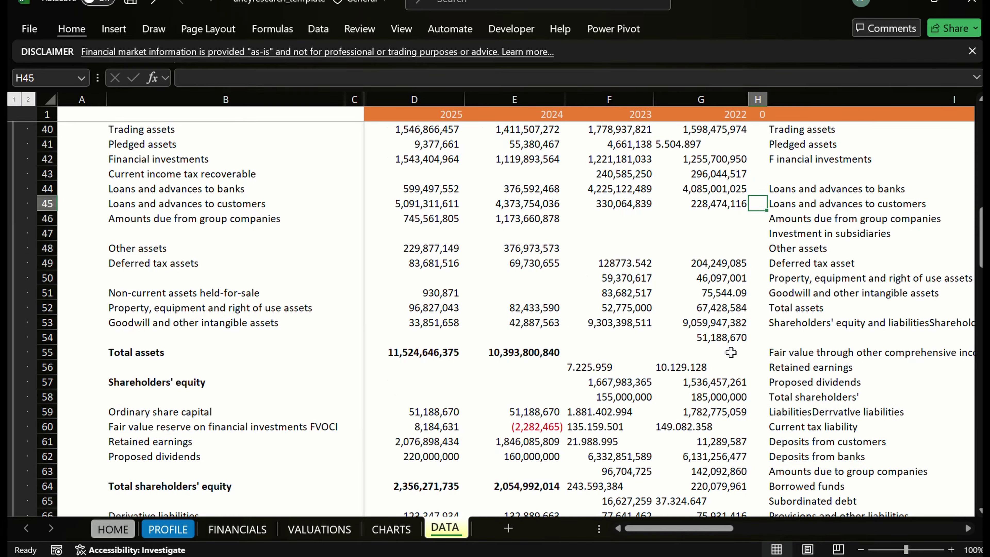
key("Right")
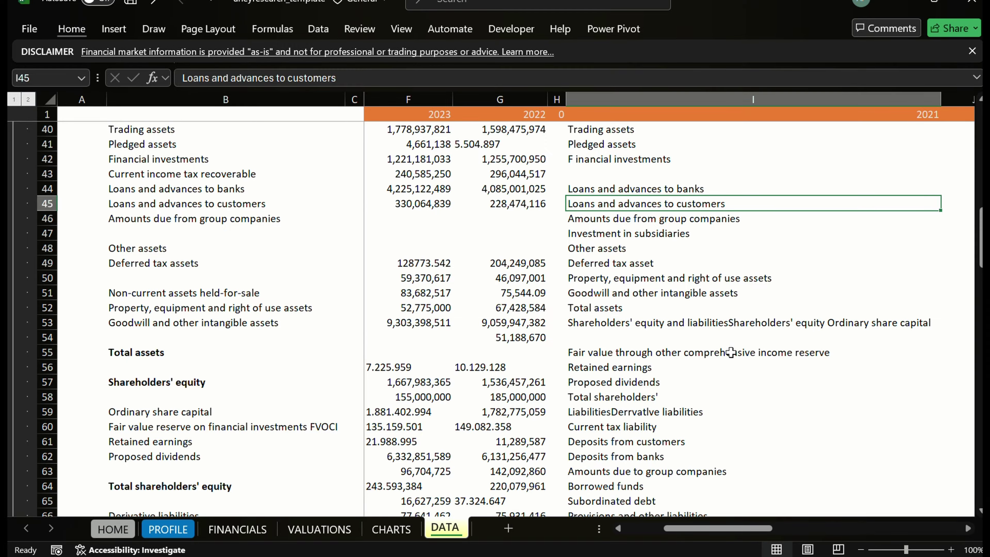
key("Down")
key("Left")
key("Left")
key("Right")
key("Right")
key("Right")
key("Right")
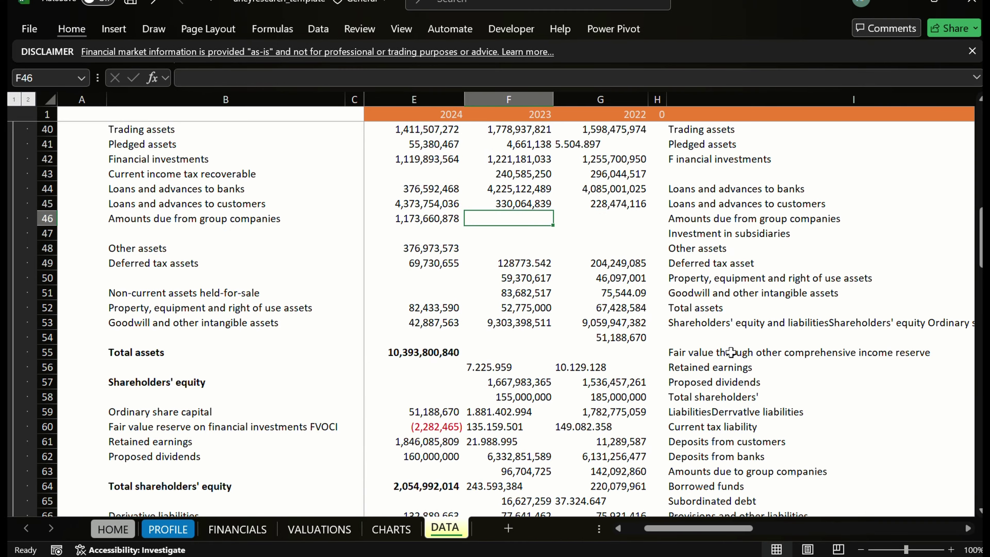
key("Right")
key("Right")
key("Right")
key("Right")
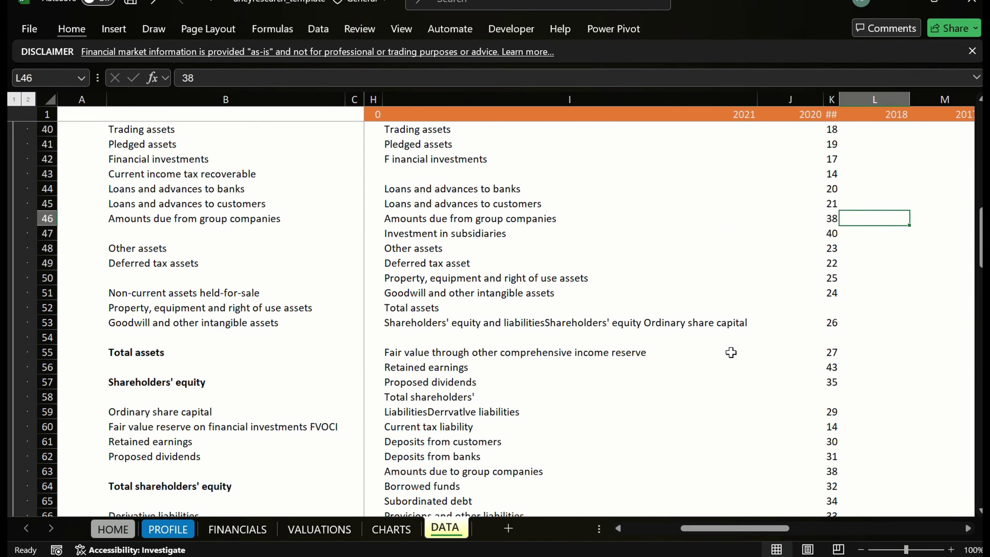
key("Left")
key("Left")
key("Left")
key("Left")
key("Left")
key("Left")
key("Left")
key("Left")
key("Left")
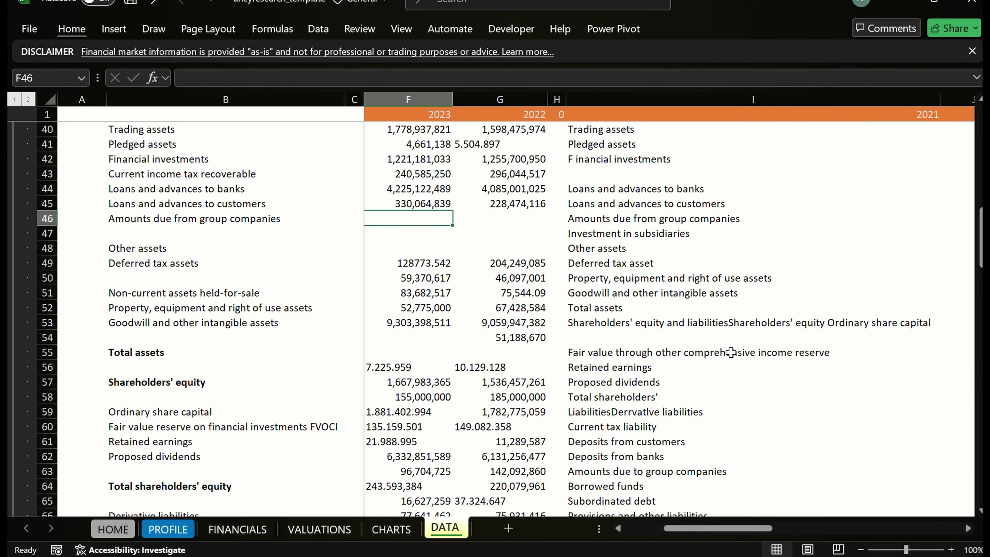
key("Left")
key("Left")
key("Left")
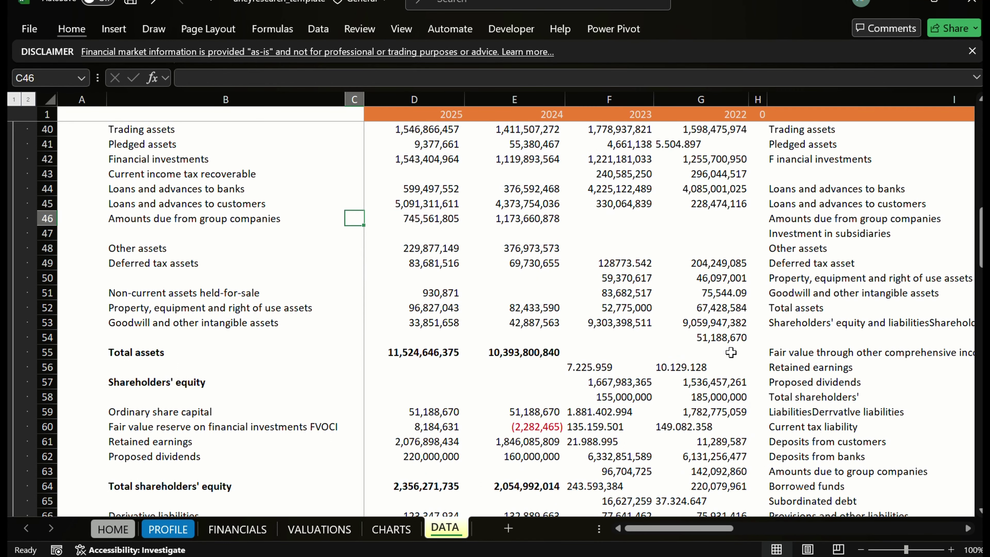
key("Right")
key("Right")
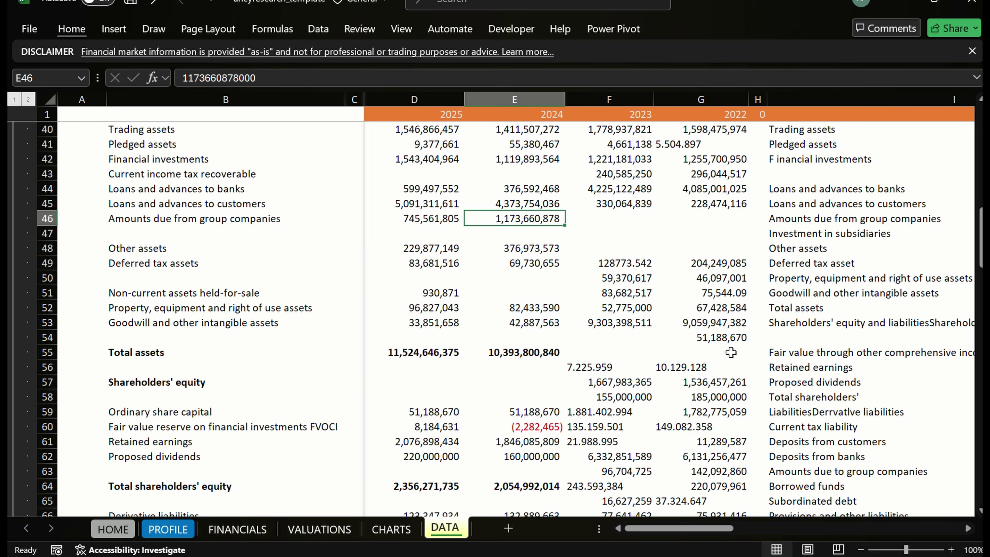
key("Right")
key("Down")
key("Up")
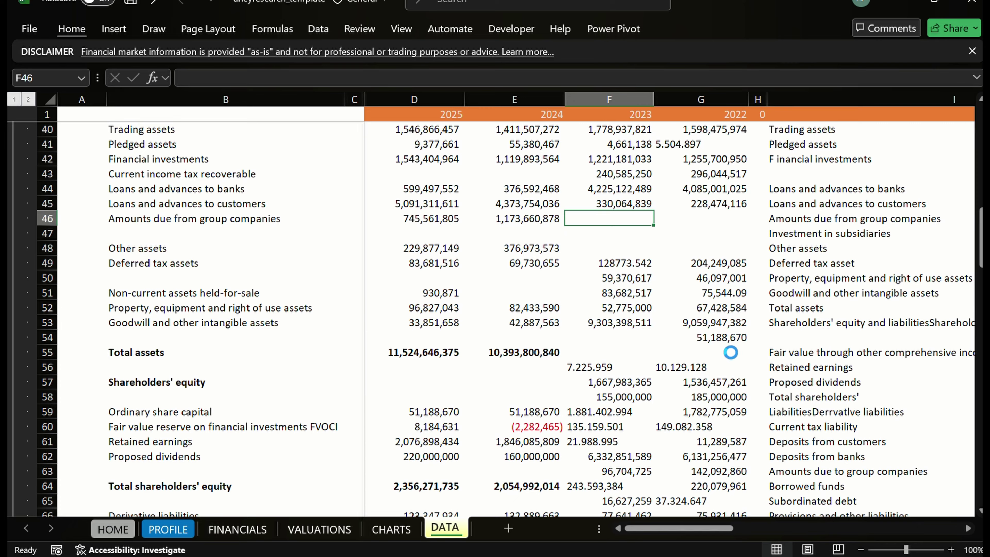
Undo the row 43 insertion, the label and figure edits, and the move of the extracted figures into the 2023 and 2022 columns
key("ctrl+z")
key("ctrl+z")
key("ctrl+z")
key("ctrl+z")
key("ctrl+z")
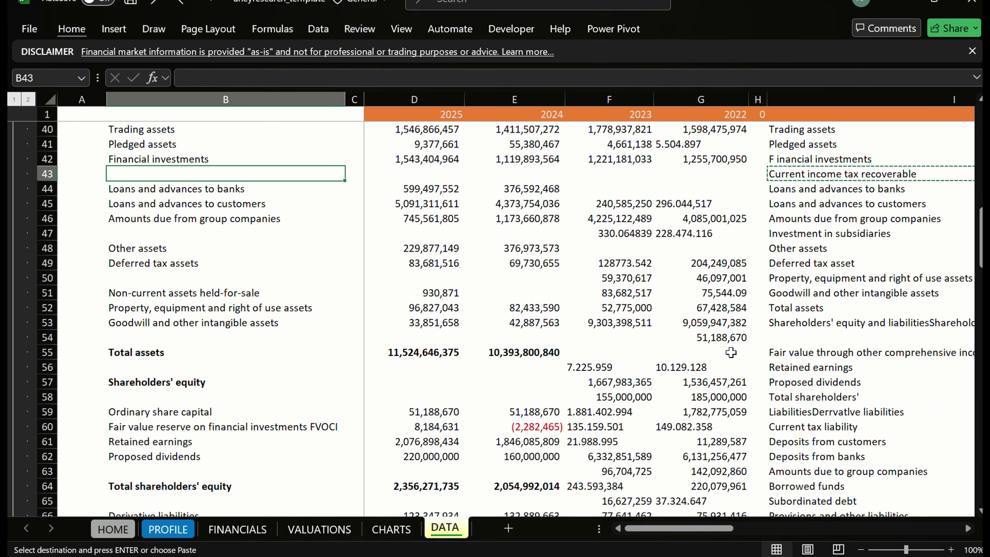
key("ctrl+z")
key("ctrl+z")
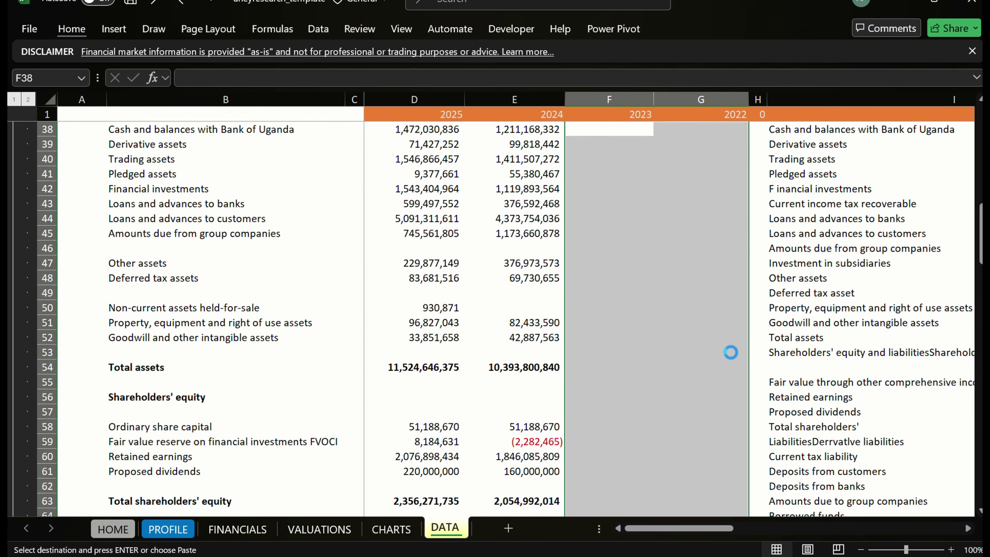
key("ctrl+z")
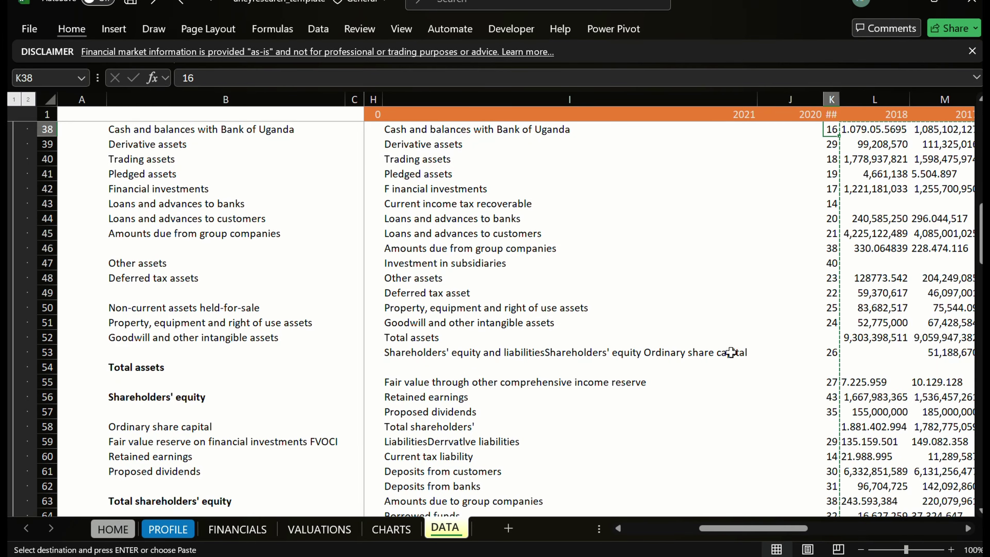
key("Escape")
Move the extracted figures in L38:M41, from Cash and balances to Pledged assets, into the 2023 and 2022 columns starting at F38
key("Left")
key("Home")
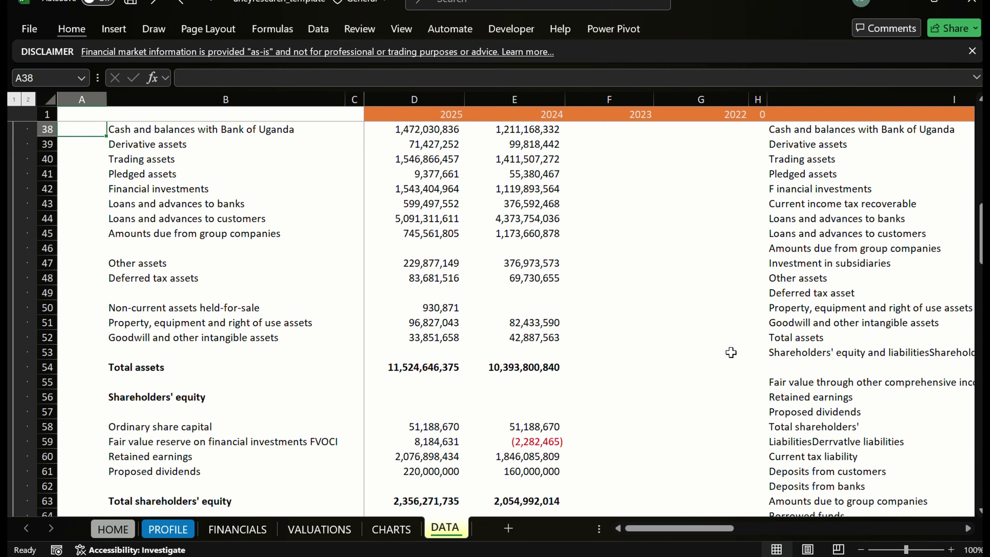
key("Right")
key("Right")
key("Right")
key("Right")
key("Right")
key("Right")
key("Right")
key("Right")
key("Right")
key("Right")
key("Right")
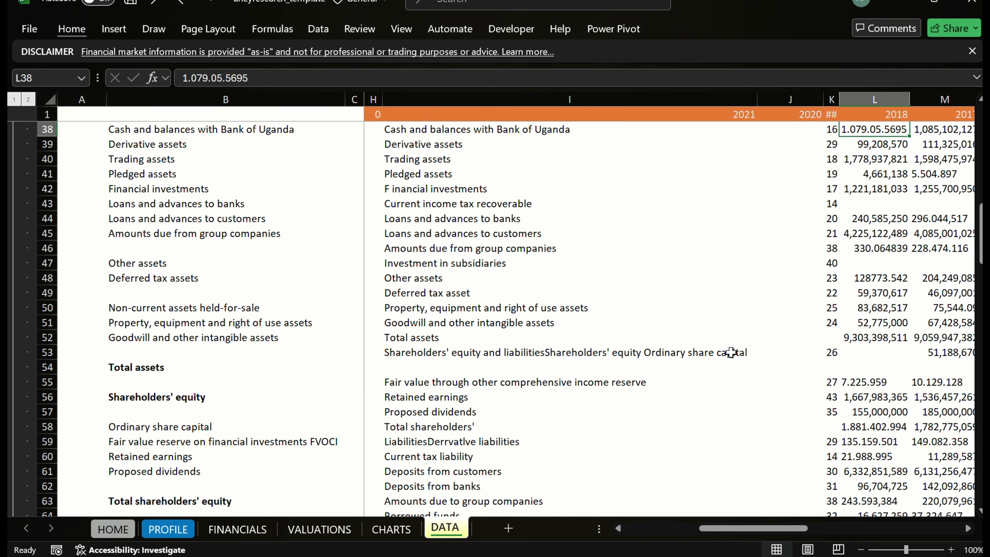
key("shift+Down")
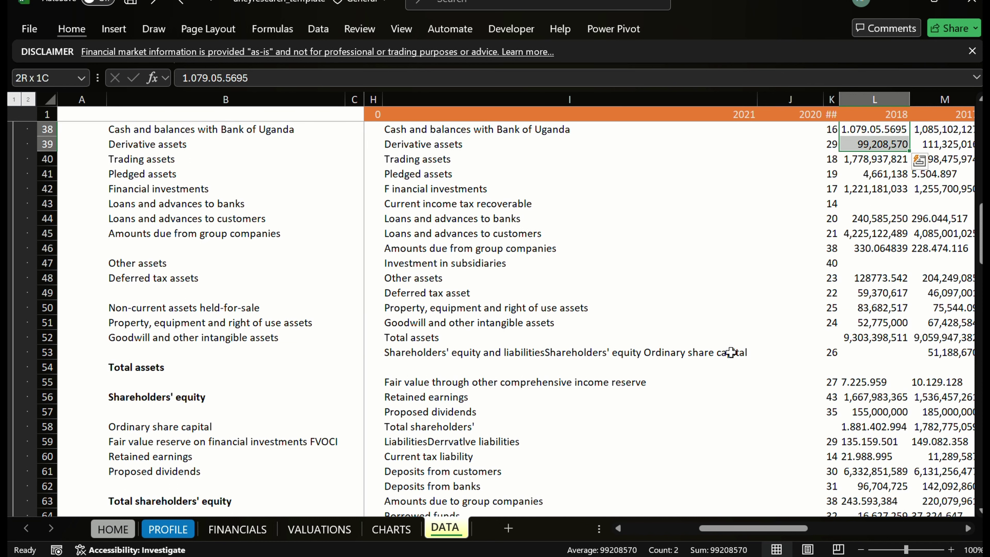
key("shift+Down")
key("shift+Down")
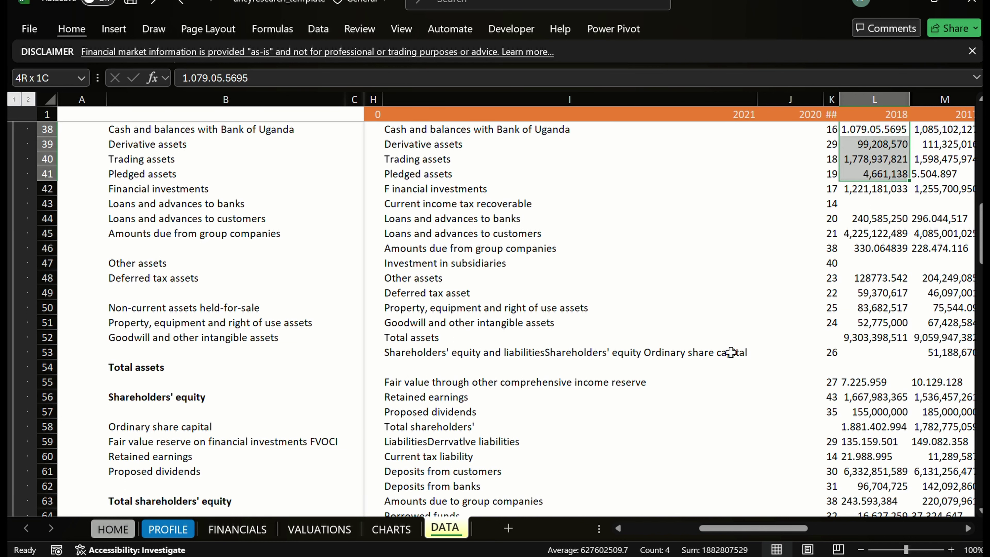
key("shift+Right")
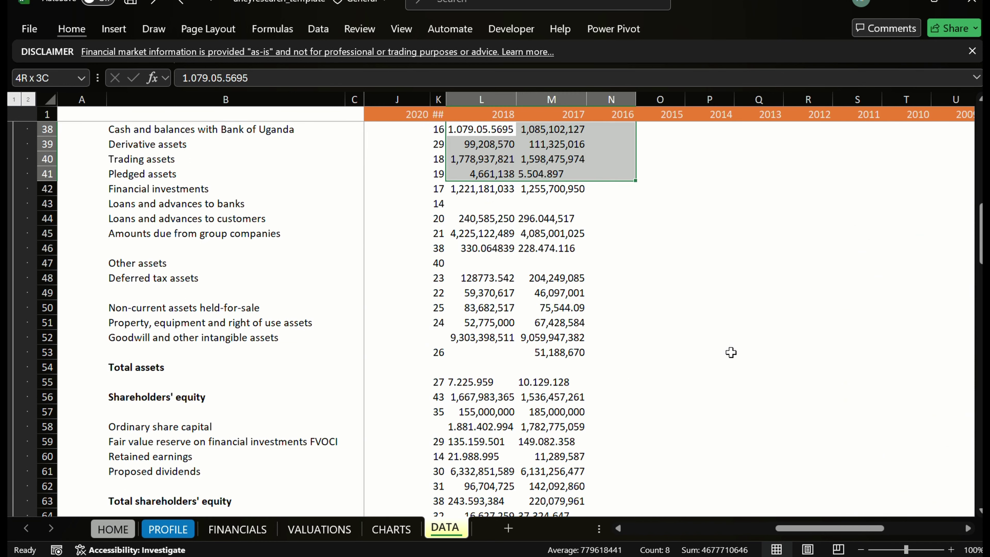
key("ctrl+c")
key("Left")
key("Left")
key("Left")
key("Left")
key("Left")
key("Left")
key("Left")
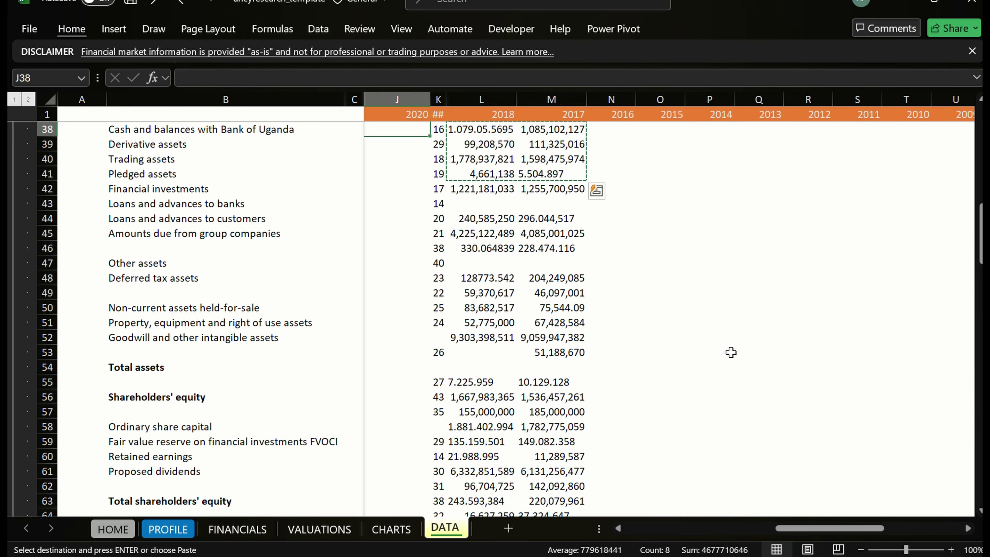
key("Right")
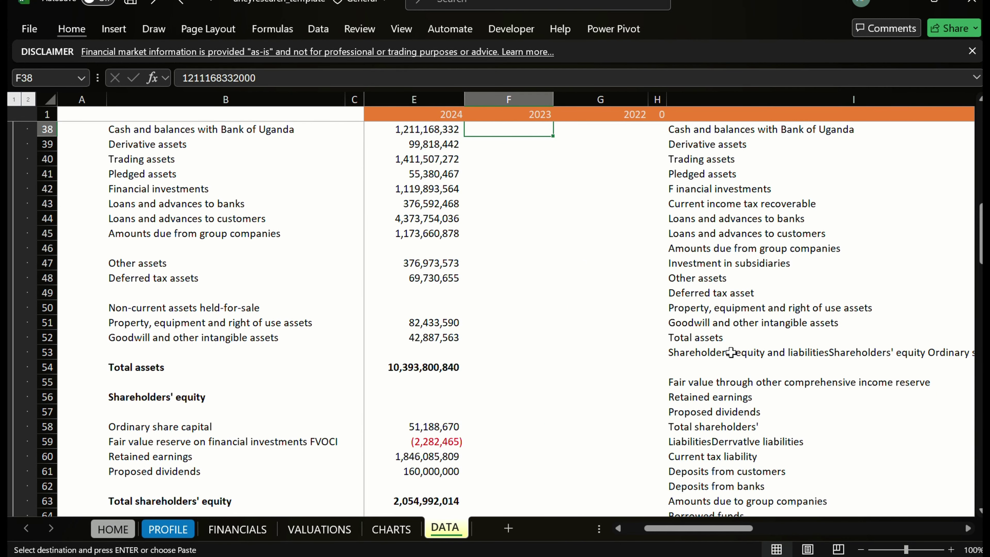
key("Return")
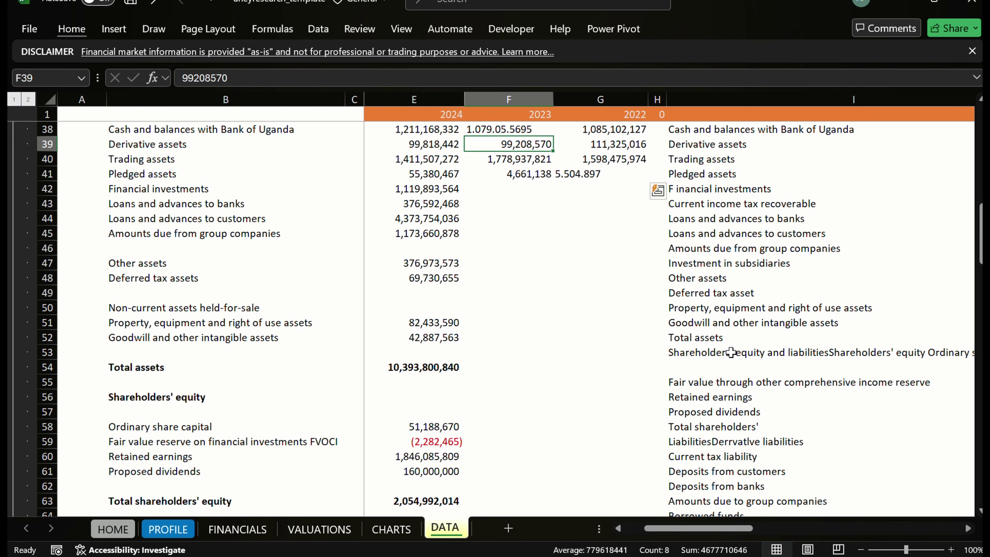
Correct the separators of the 2023 Cash and balances with Bank of Uganda figure in F38 so it reads 1,079,055,695
key("Escape")
key("Down")
key("Up")
key("Up")
key("Up")
key("Down")
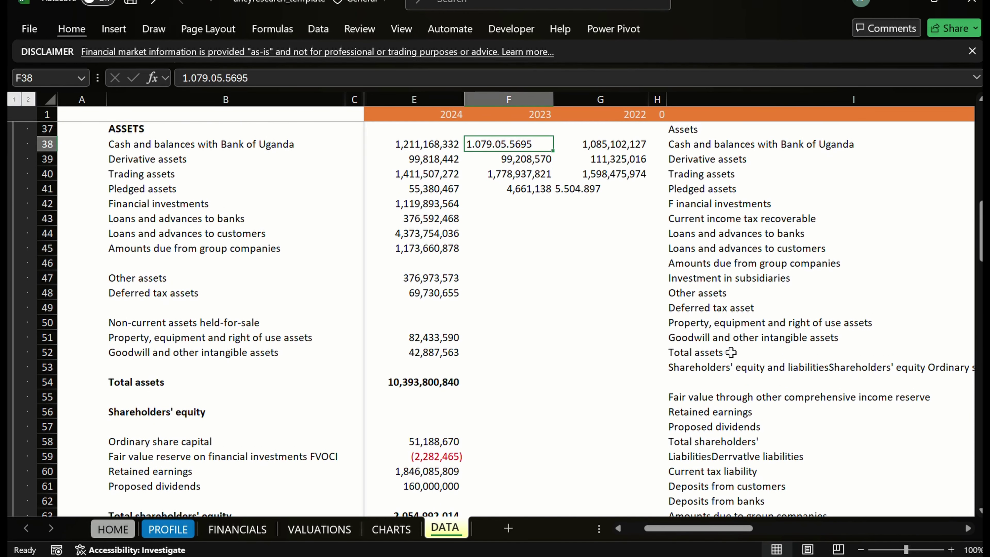
key("F2")
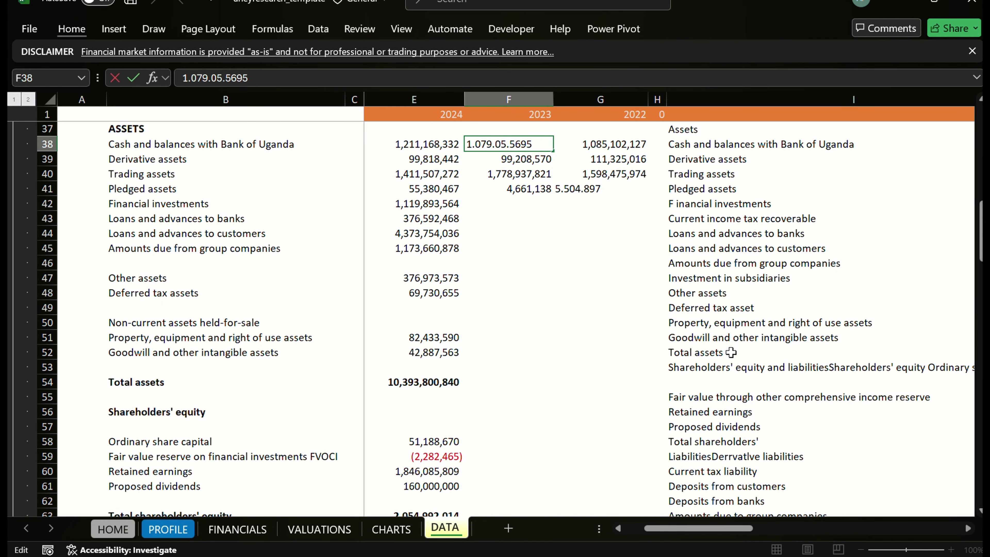
type(",")
key("BackSpace")
key("Left")
key("Left")
key("BackSpace")
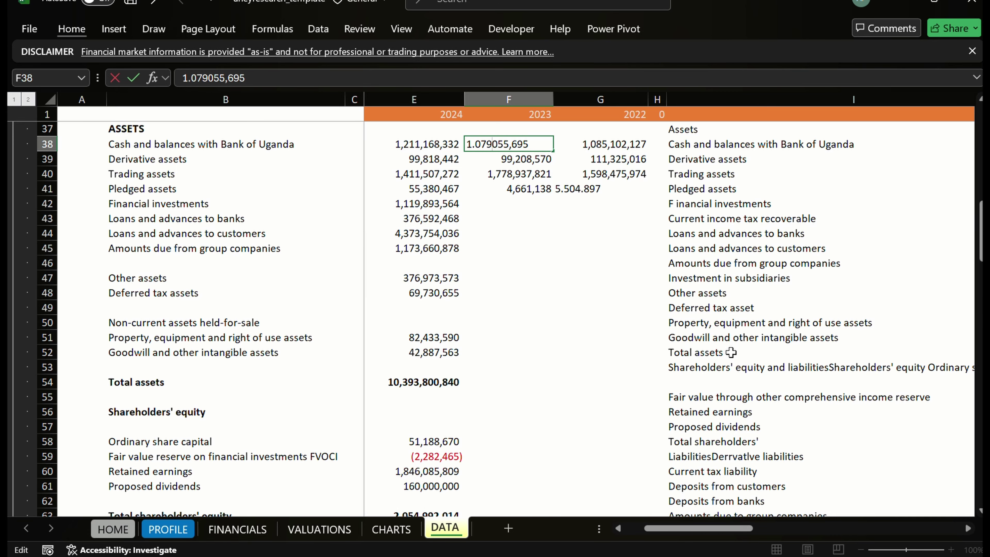
type(",")
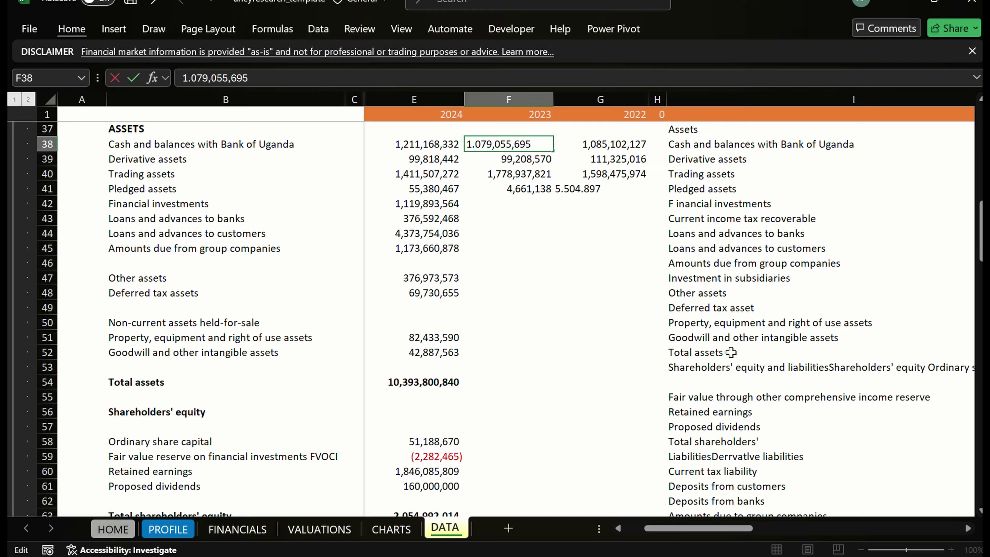
key("Delete")
type(",")
key("Return")
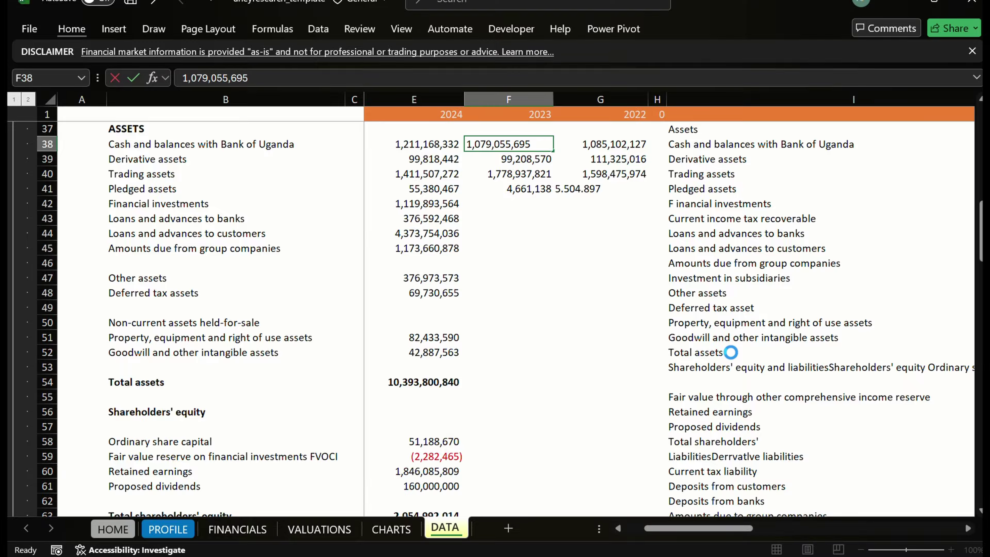
Correct the separators of the 2022 Pledged assets figure in G41 so it reads 5,504,897
key("Down")
key("Right")
key("Down")
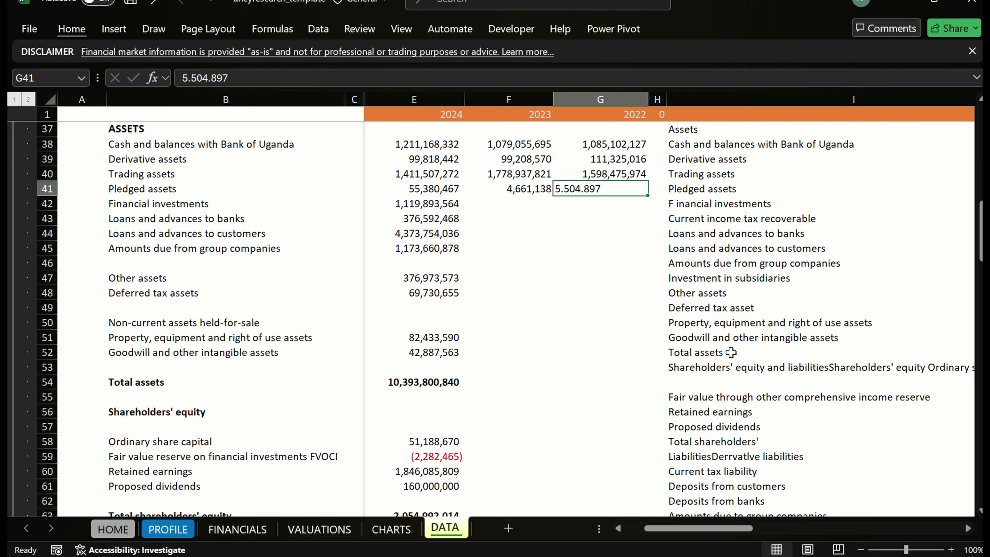
key("F2")
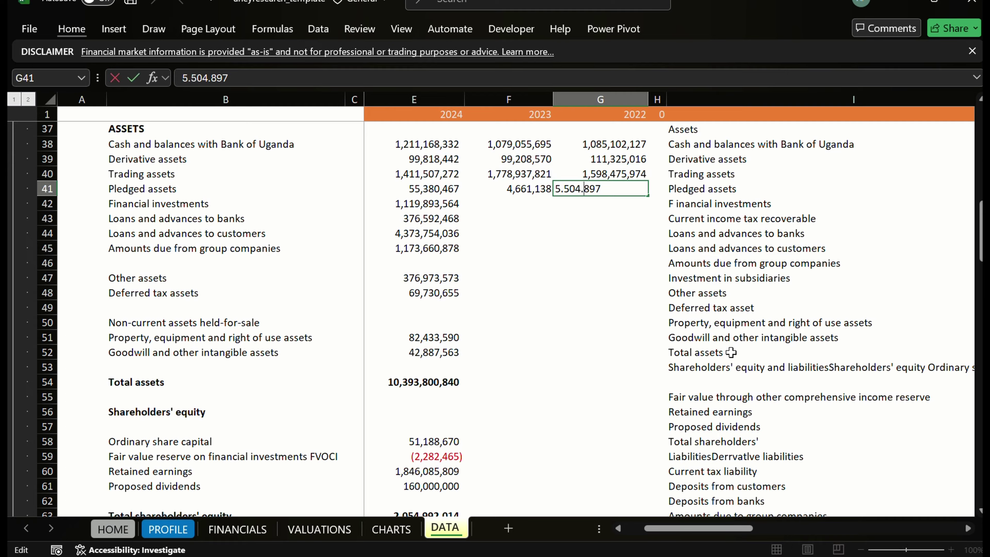
key("BackSpace")
type(",")
key("Left")
key("Left")
key("Left")
key("Left")
key("BackSpace")
type(",")
key("ctrl+Return")
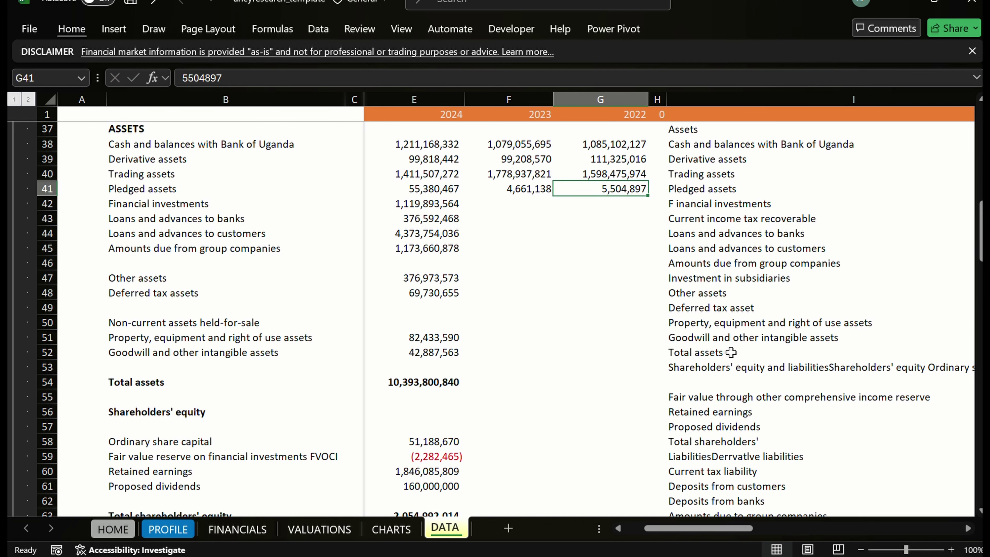
Move the extracted Financial investments figures from L42:M42 into the 2023 and 2022 columns of row 42
key("Down")
key("Right")
key("Right")
key("Right")
key("Right")
key("Right")
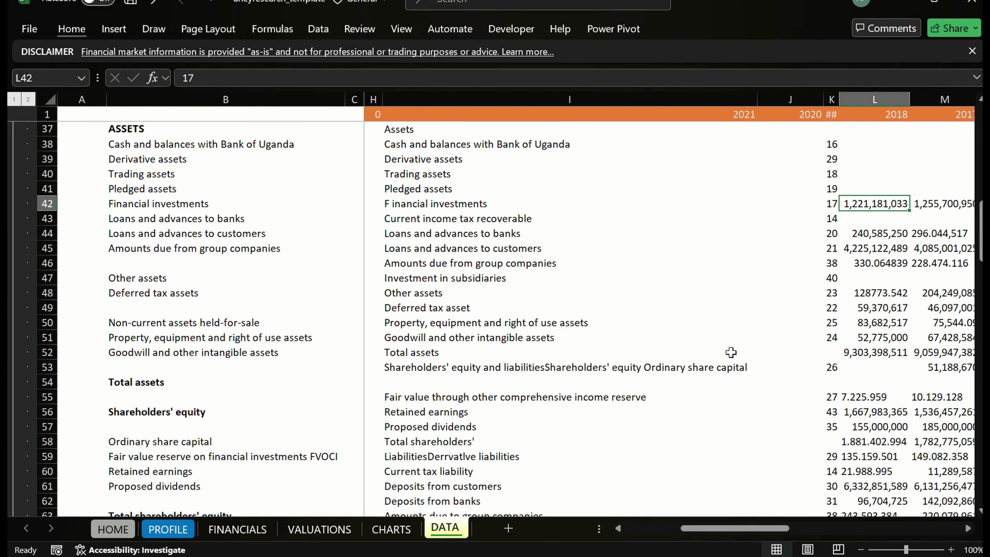
key("shift+Right")
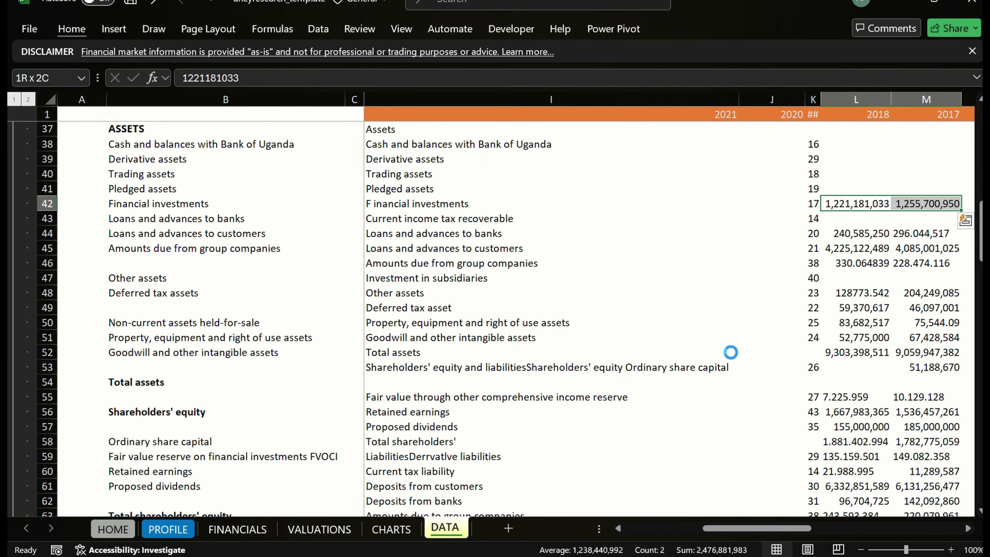
key("ctrl+c")
key("Left")
key("Left")
key("Left")
key("Left")
key("Left")
key("Left")
key("Left")
key("Left")
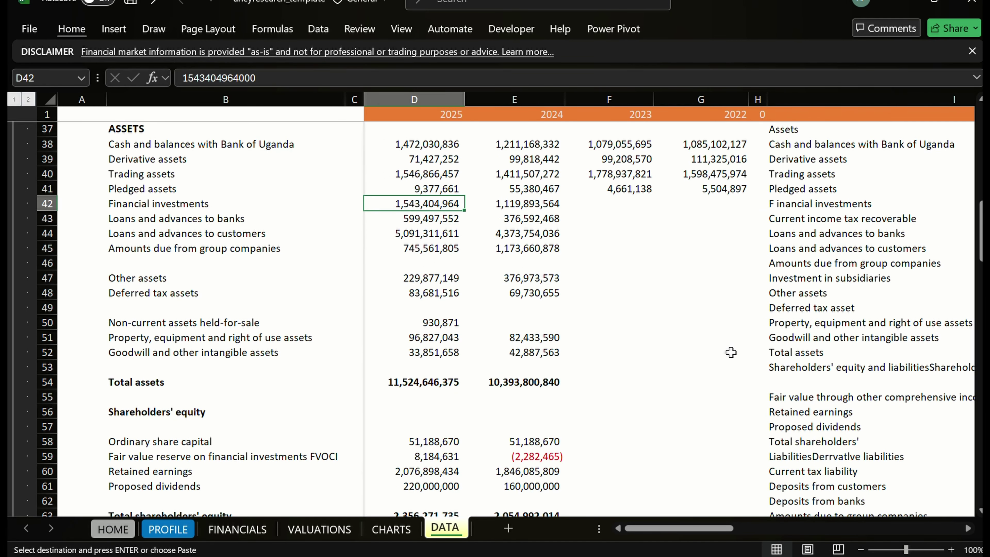
key("Right")
key("Right")
key("shift+Right")
key("Return")
Examine the template's loans and advances and group company rows 43 to 46 against the extracted labels
key("Right")
key("Right")
key("Right")
key("Down")
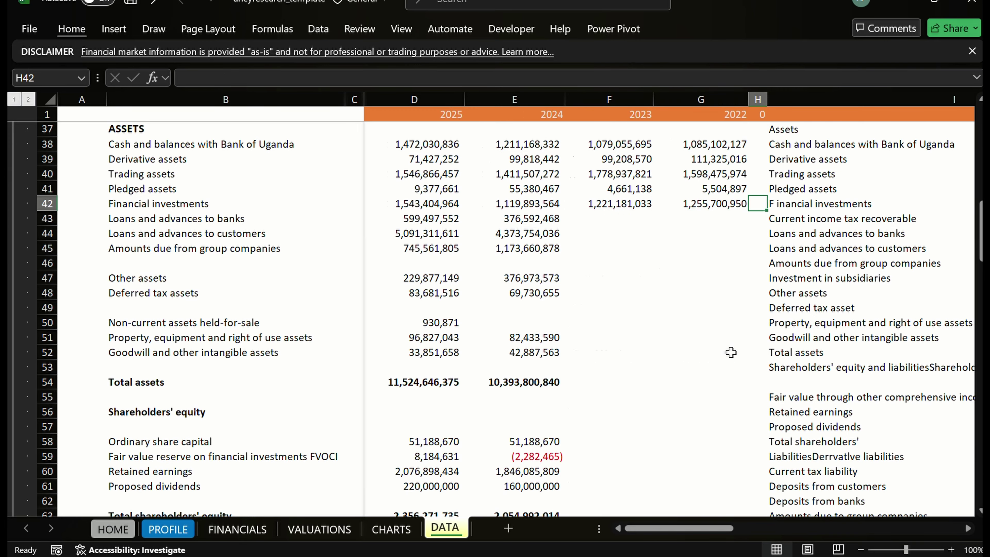
key("Left")
key("Left")
key("Left")
key("Left")
key("Left")
key("Left")
key("Left")
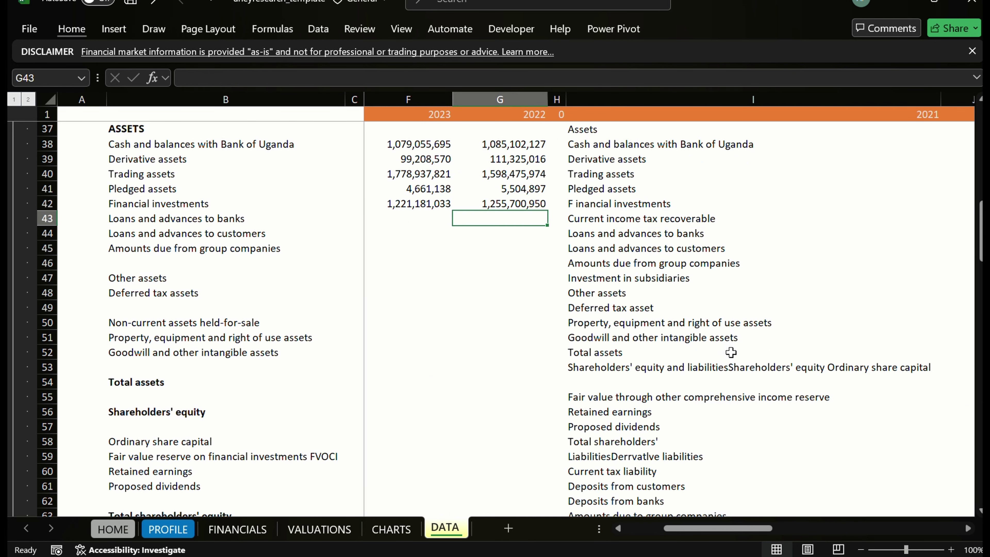
key("Left")
key("Right")
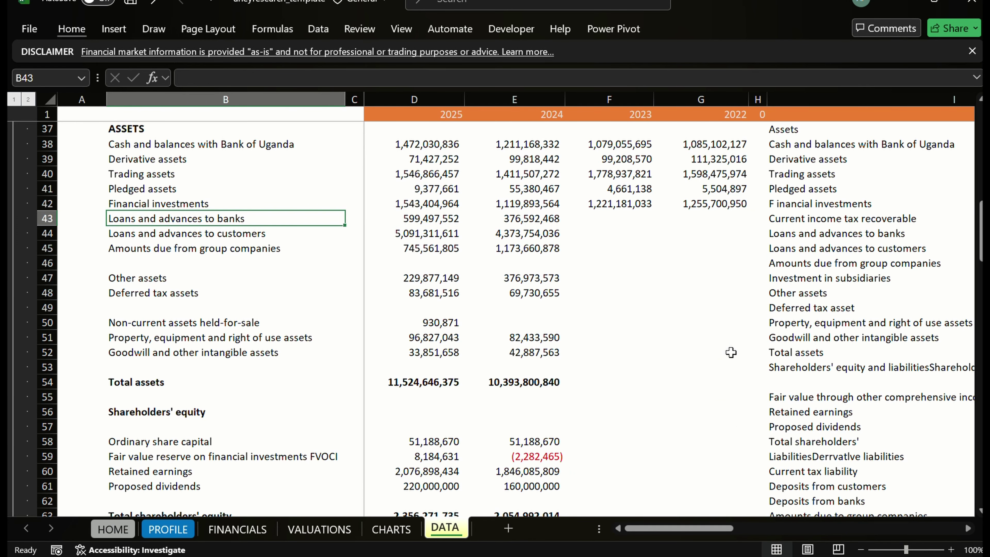
key("shift+Right")
key("shift+Right")
key("shift+Right")
key("shift+Down")
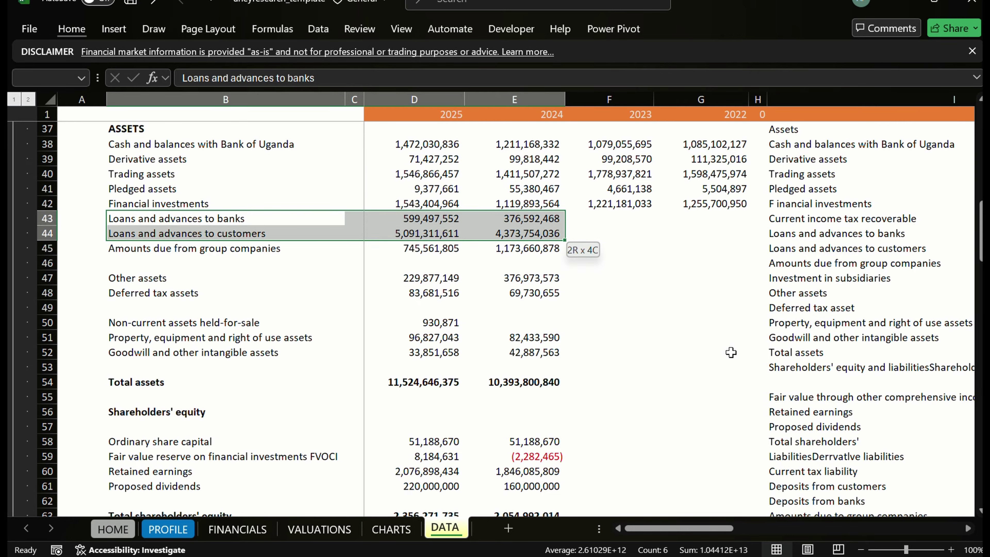
key("Down")
key("Down")
key("Right")
key("Right")
key("Right")
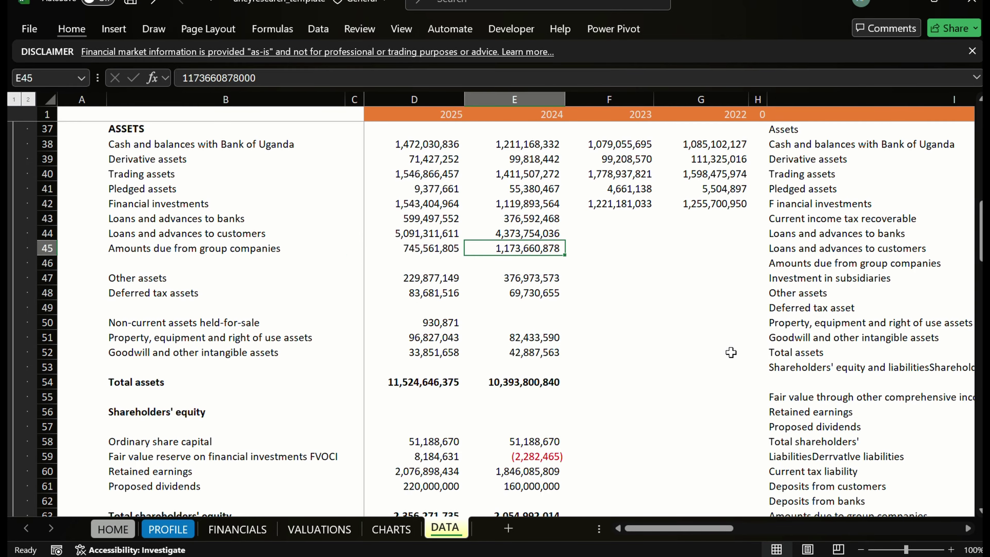
key("Down")
key("Left")
key("Left")
key("Left")
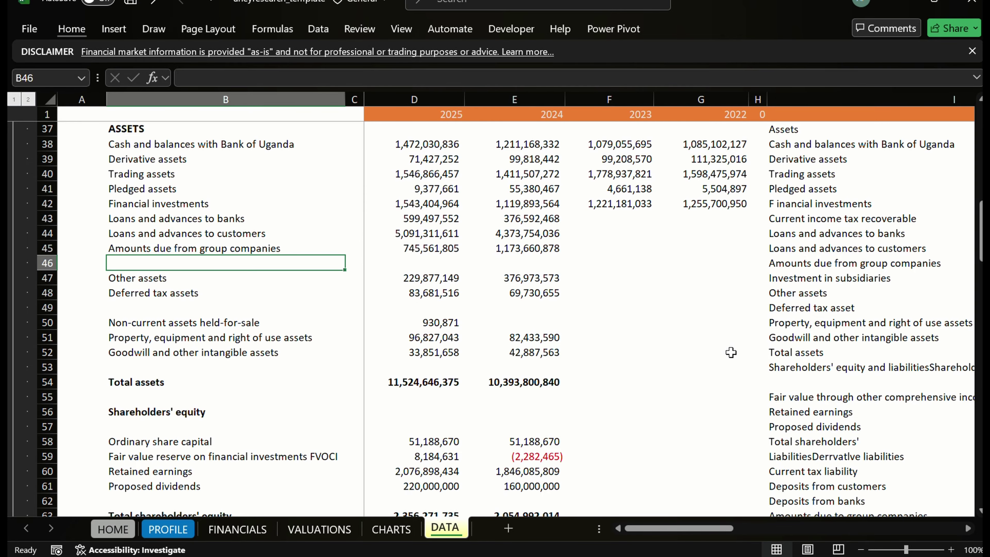
Examine the extracted "Current income tax recoverable" row across its figure columns and compare it with the template's row 43
key("Right")
key("Right")
key("Right")
key("Right")
key("Right")
key("Right")
key("Right")
key("Right")
key("Left")
key("Left")
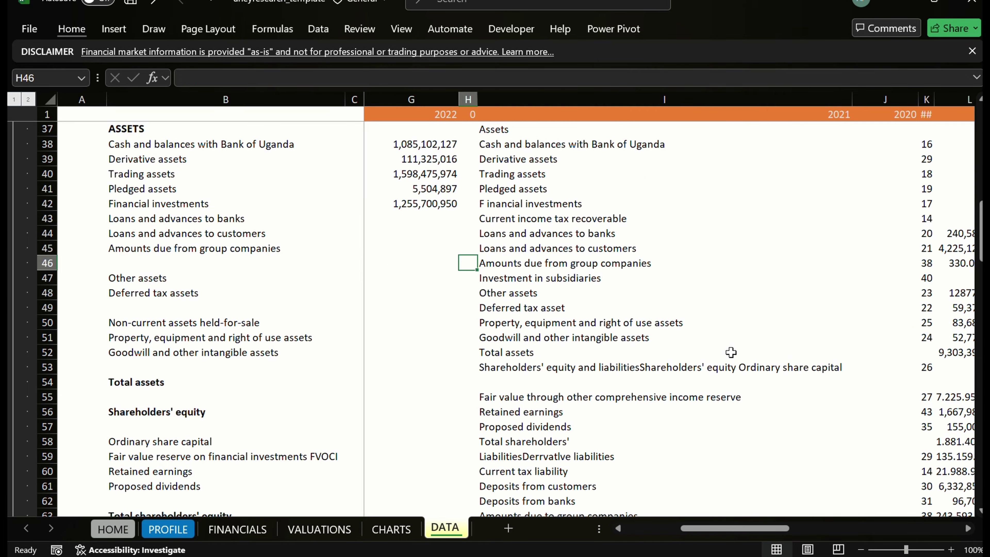
key("Right")
key("Up")
key("Up")
key("Up")
key("shift+Right")
key("shift+Right")
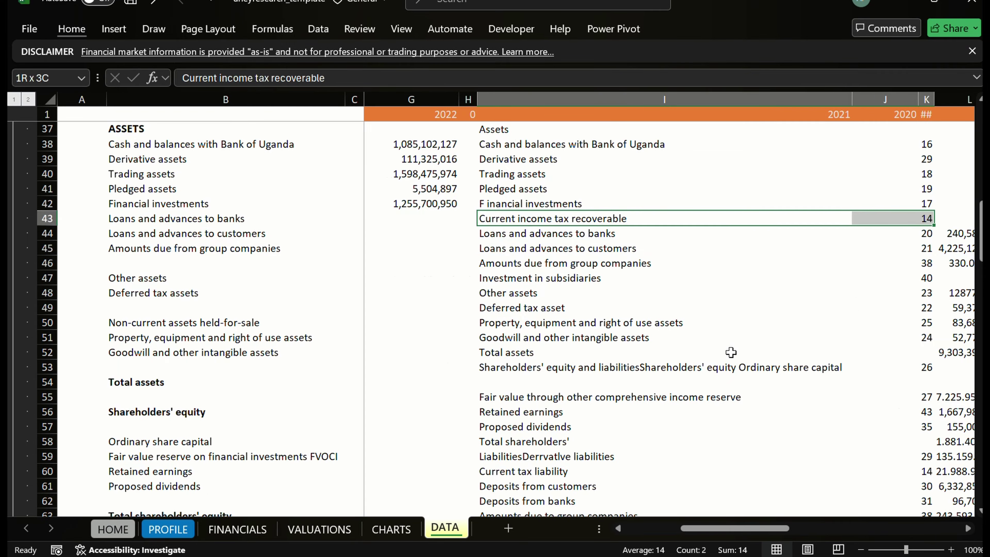
key("shift+Right")
key("shift+Right")
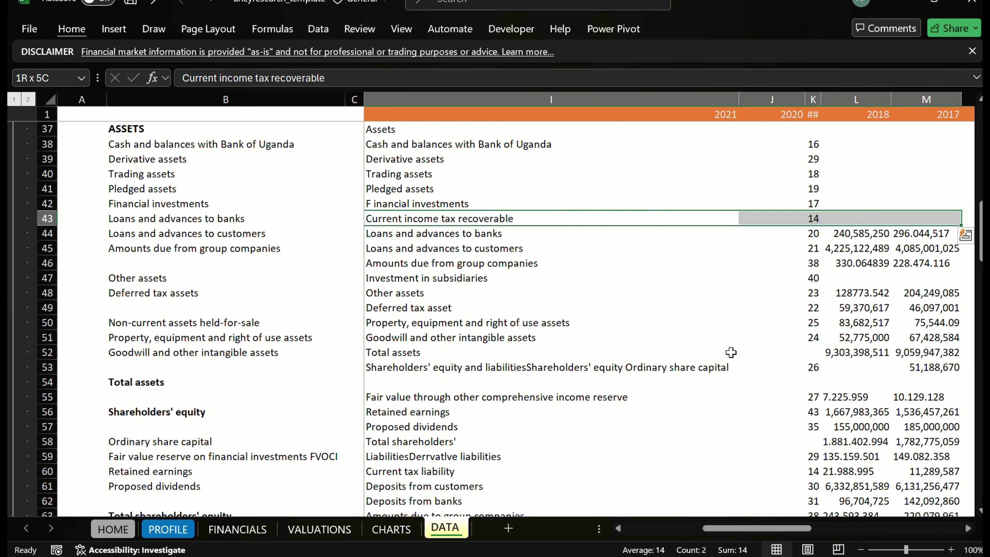
key("ctrl+Left")
key("Right")
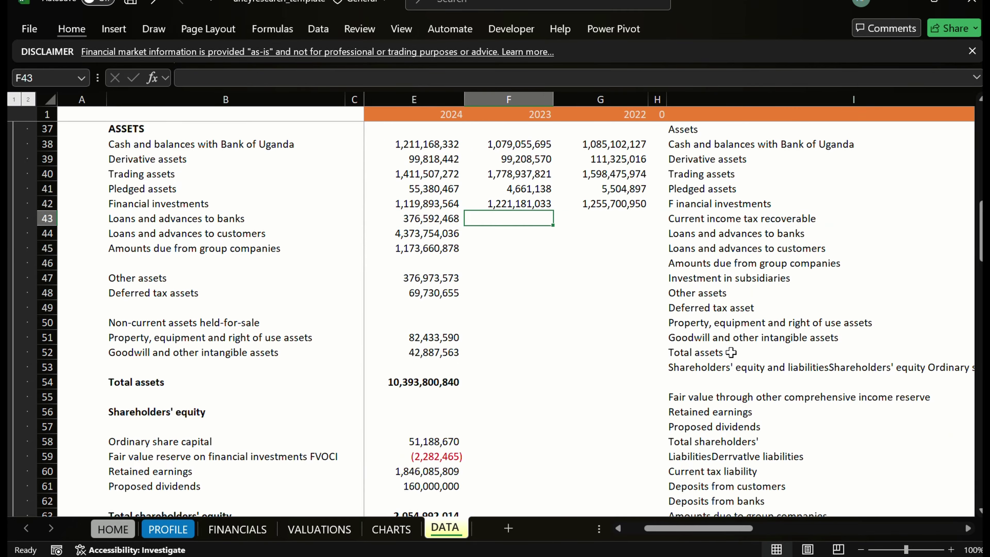
key("Up")
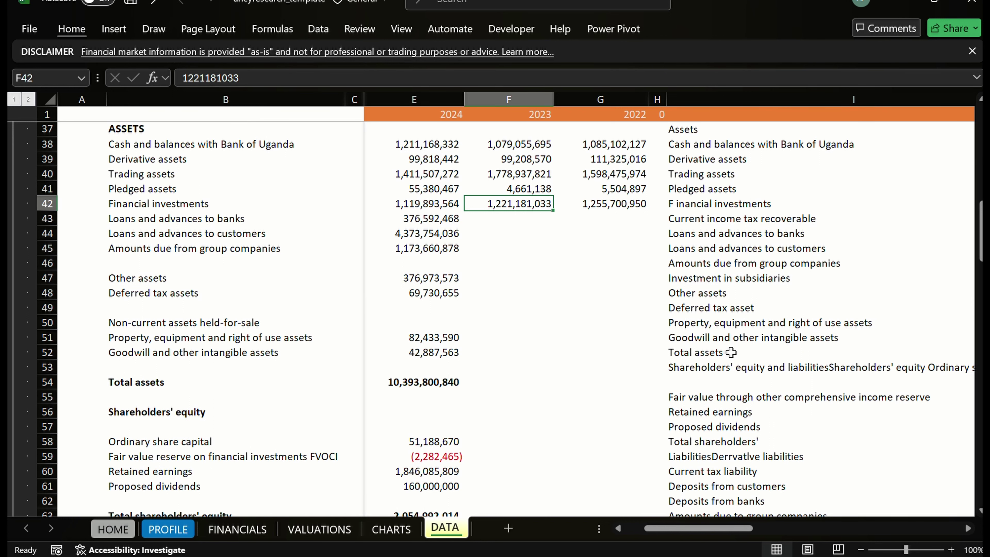
Undo the move of the Financial investments figures into the 2023 and 2022 columns
key("ctrl+z")
key("Right")
key("Right")
key("Right")
key("Right")
key("Right")
key("Right")
key("Right")
key("Right")
key("Right")
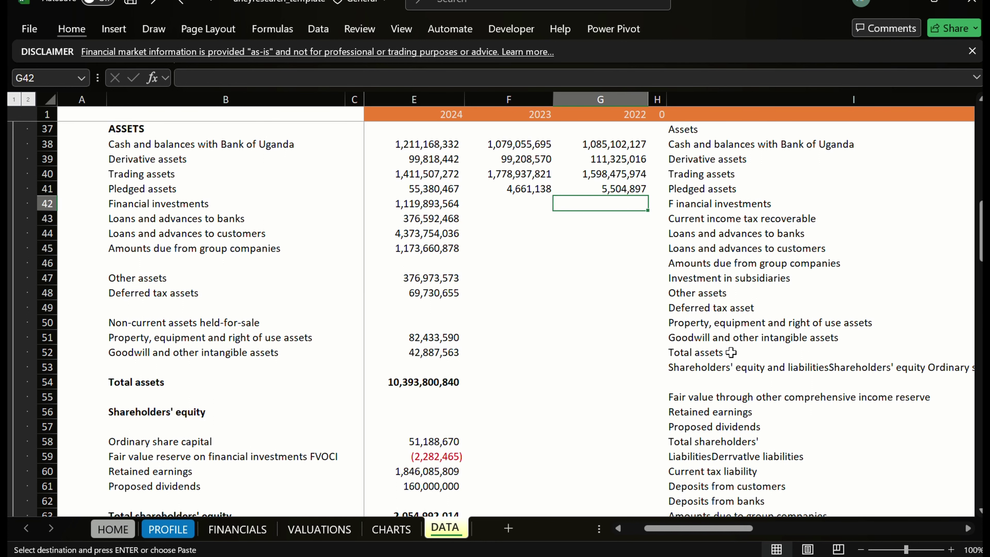
Check the extracted labels around Financial investments and "Current income tax recoverable" for the line missing from the template
key("Left")
key("Left")
key("Left")
key("Left")
key("Left")
key("Left")
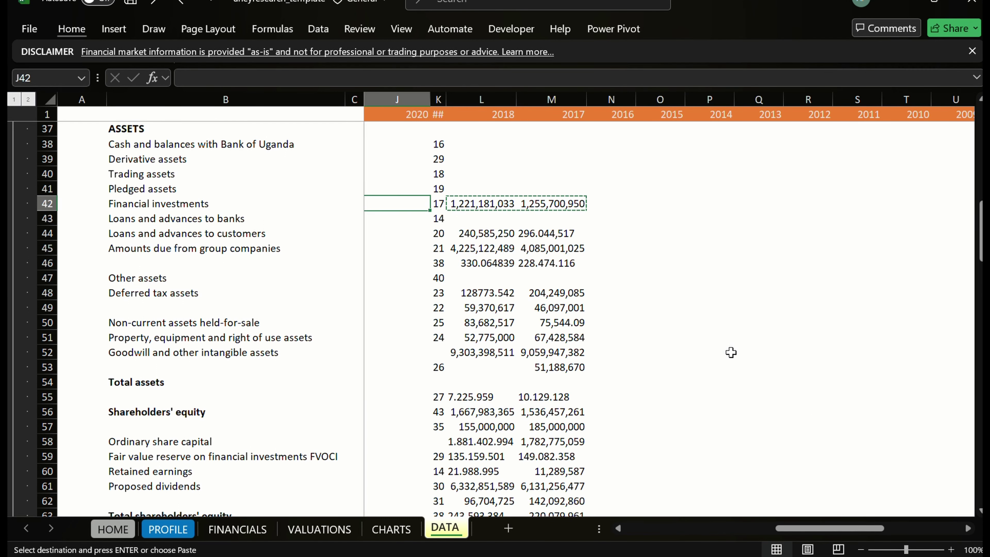
key("Right")
key("Left")
key("Left")
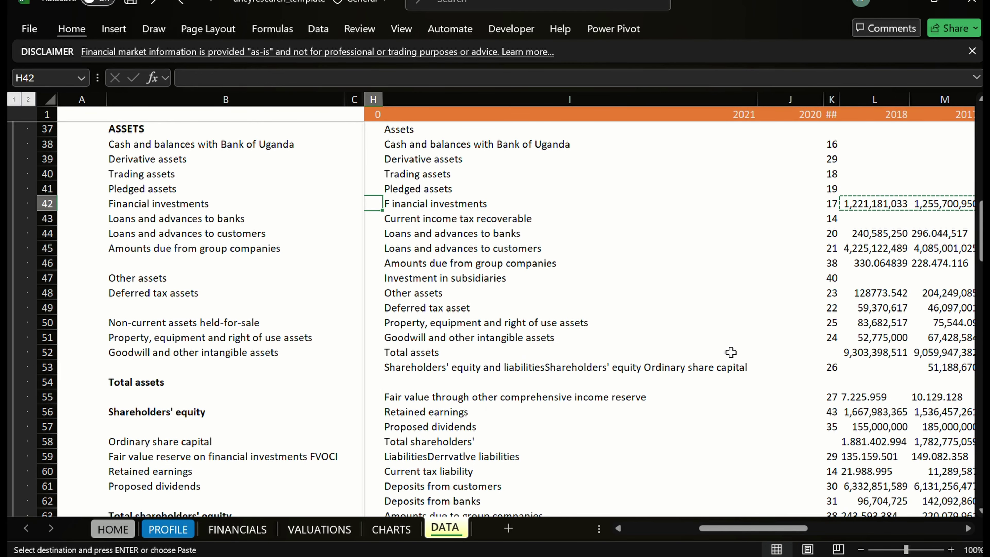
key("Right")
key("Down")
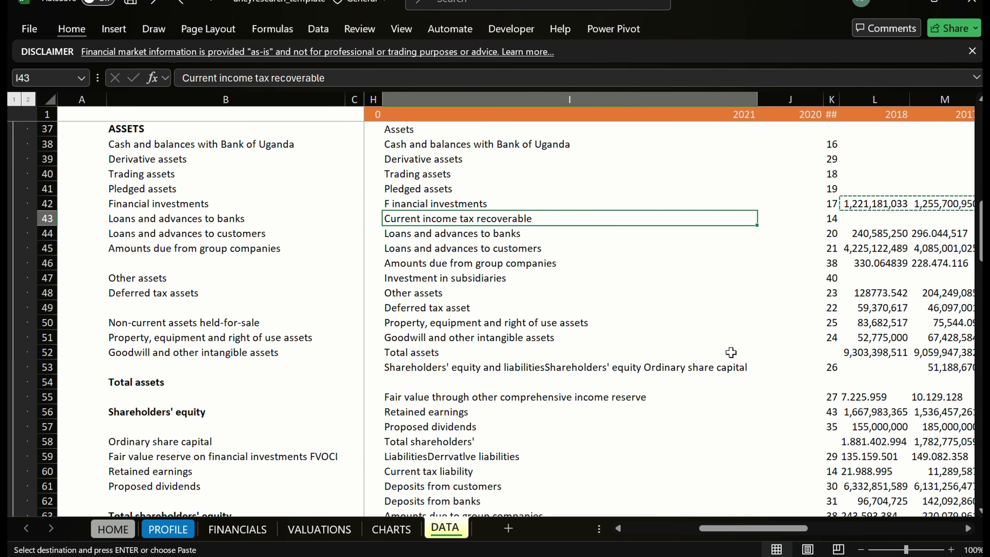
Undo the separator correction of the 2022 Pledged assets figure in G41
key("Up")
key("Up")
key("Left")
key("Left")
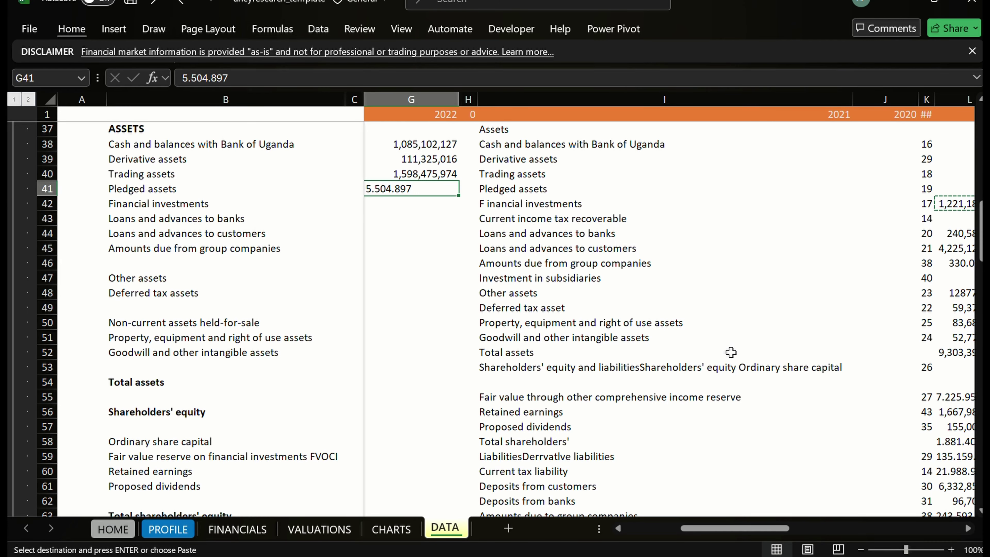
Undo the last change to the 2022 pledged assets value in G41, and paste the cut financial investments figures into F42:G42
key("ctrl+z")
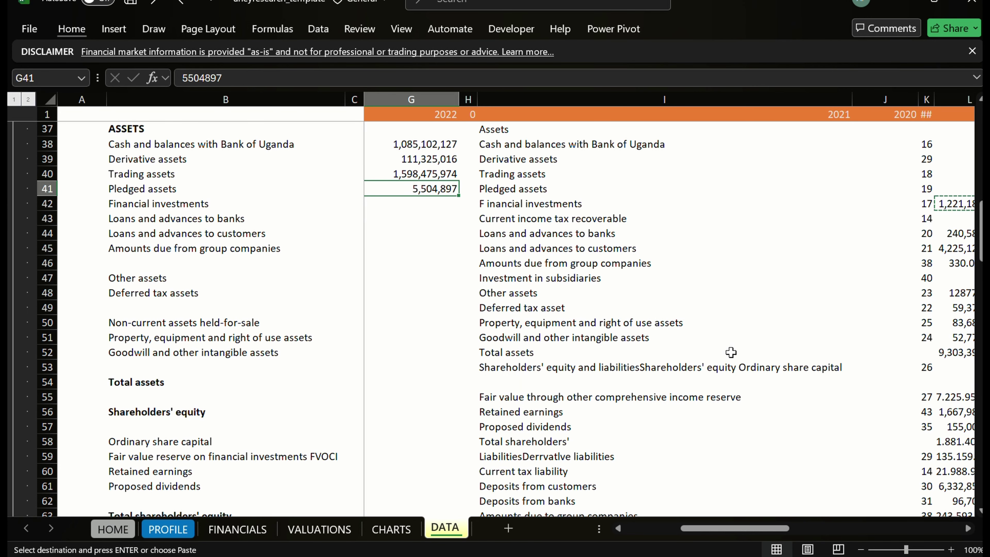
key("Down")
key("Left")
key("Return")
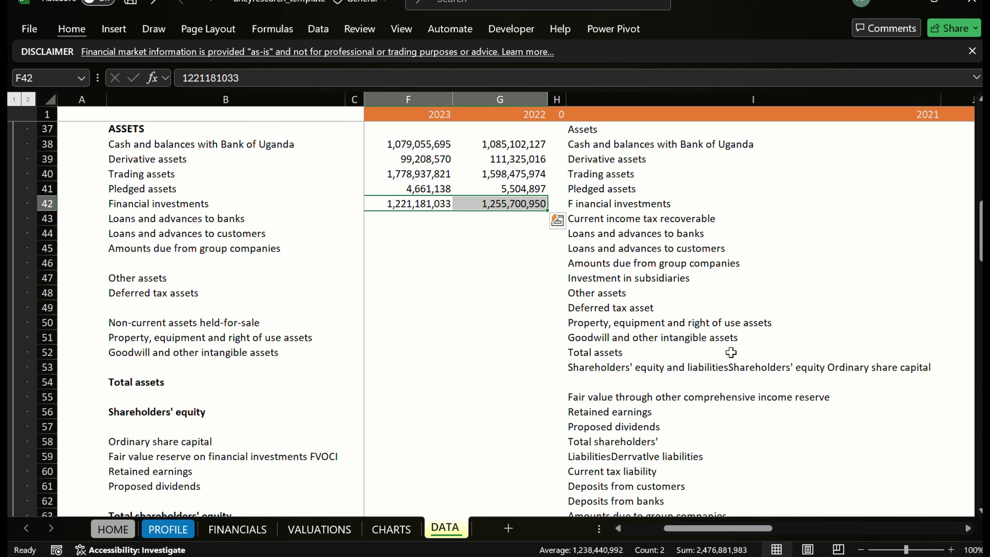
Cut the figures for loans and advances to banks, loans and advances to customers, and amounts due from group companies from L44:M46
key("Right")
key("Right")
key("Right")
key("Right")
key("Right")
key("Right")
key("Right")
key("Right")
key("Right")
key("Right")
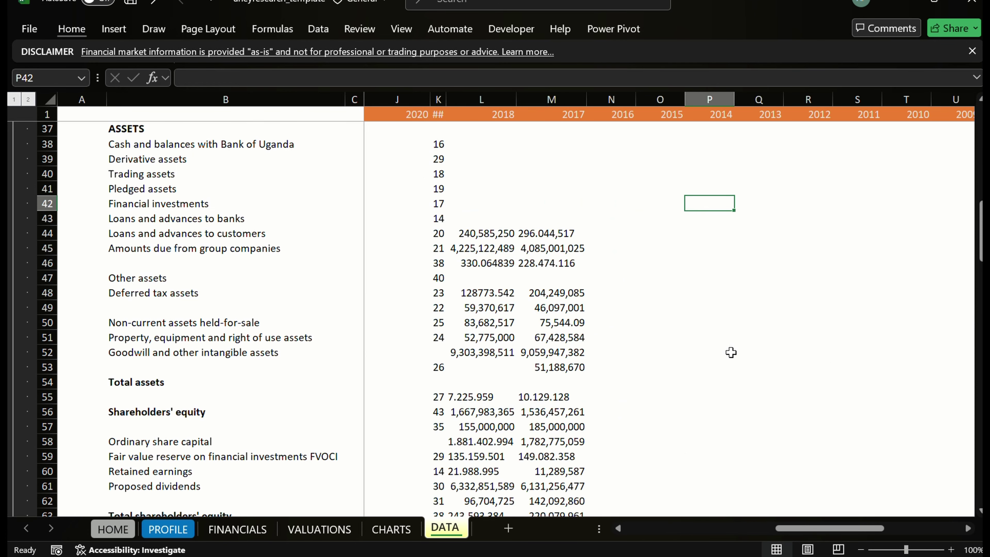
key("Left")
key("Left")
key("Left")
key("Left")
key("Left")
key("Left")
key("Left")
key("Left")
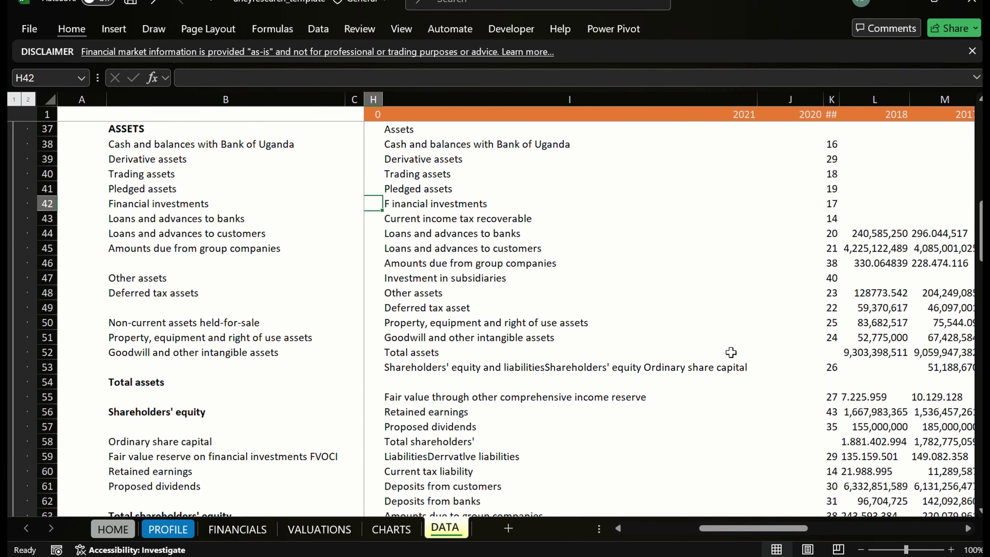
key("Down")
key("Right")
key("Down")
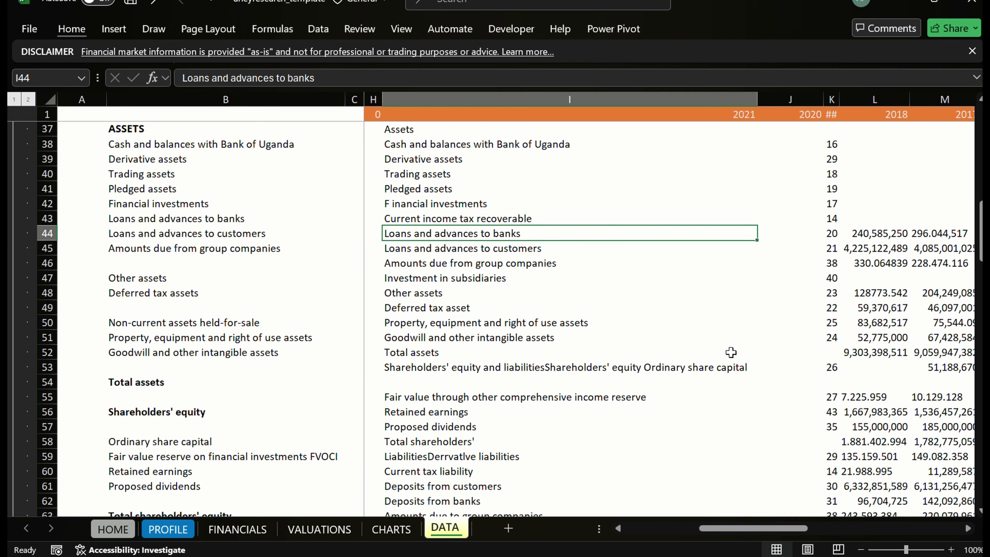
key("Right")
key("Right")
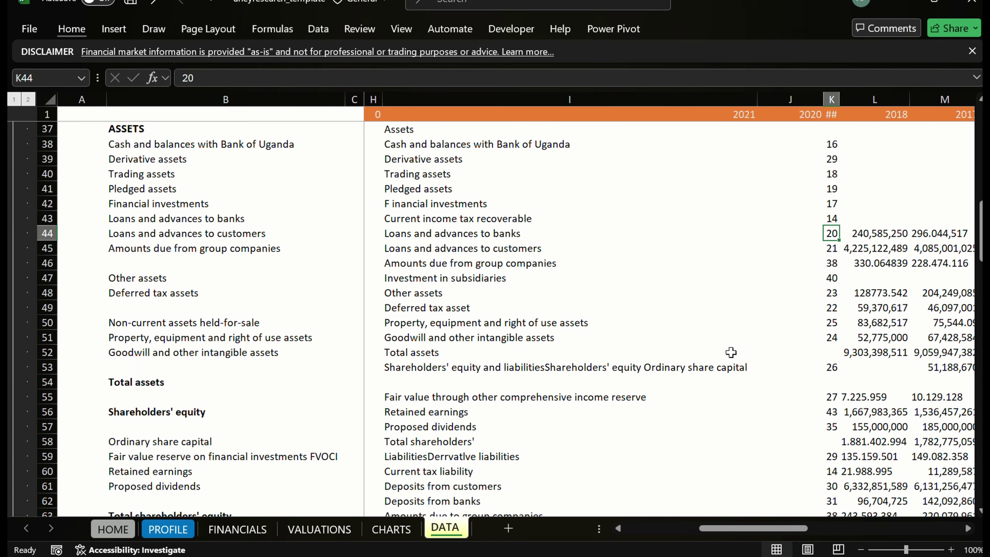
key("Right")
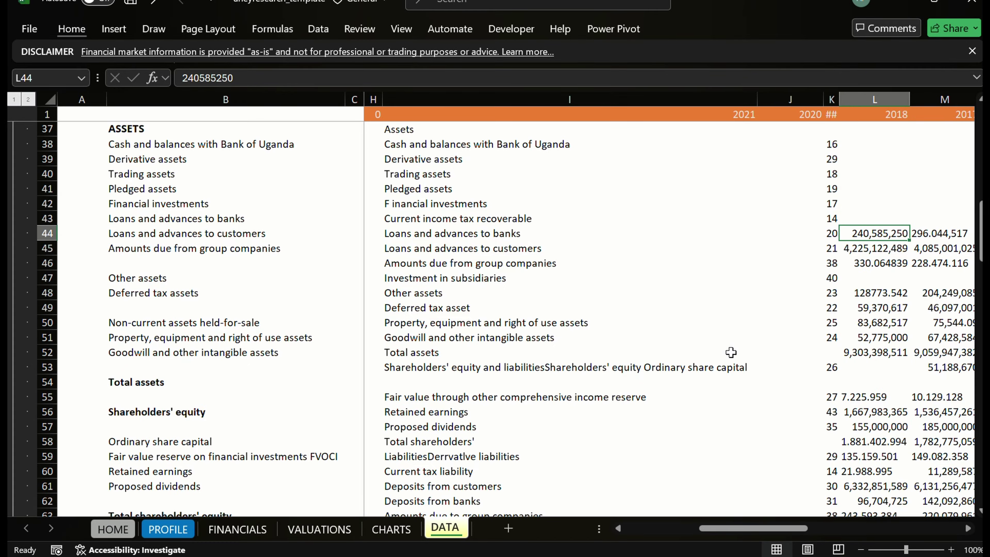
key("shift+Right")
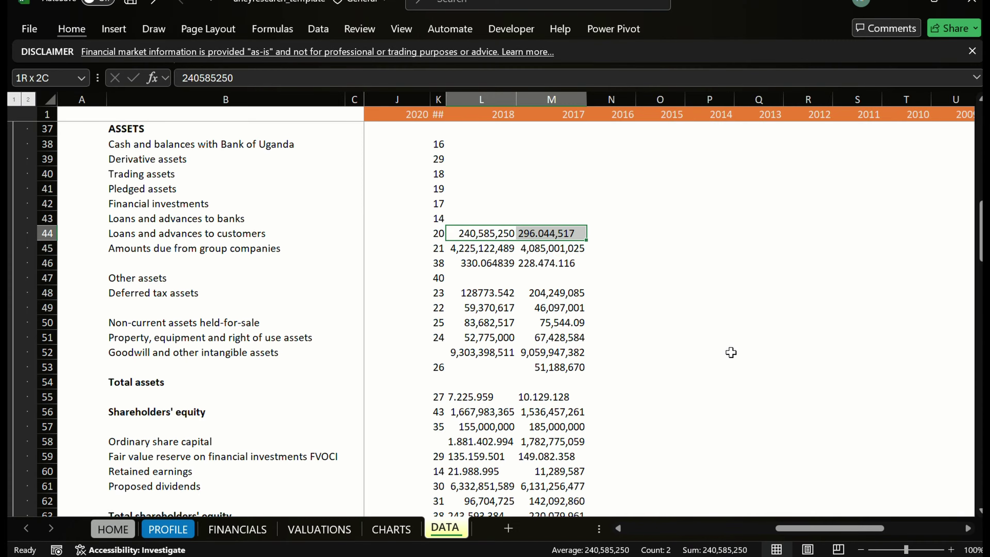
key("shift+Down")
key("shift+Down")
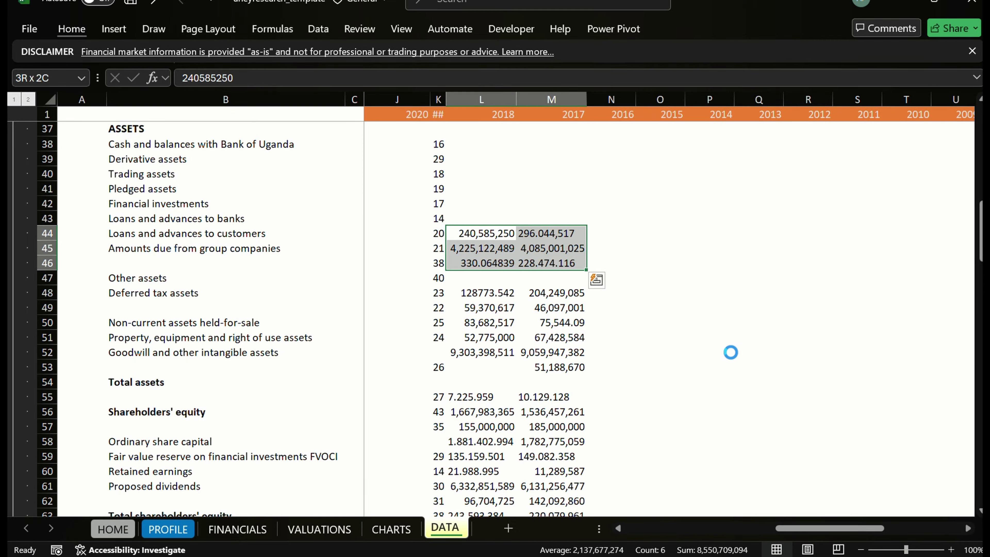
key("ctrl+c")
Paste the cut loans and group company figures into the 2023 and 2022 columns at F43:G45
key("Left")
key("Left")
key("Left")
key("Left")
key("Left")
key("Left")
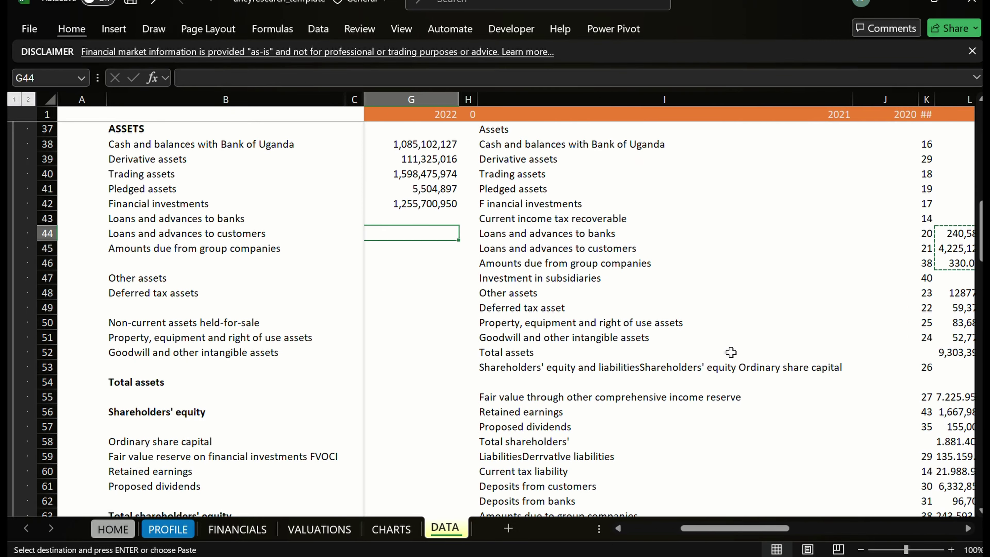
key("Left")
key("Up")
key("Right")
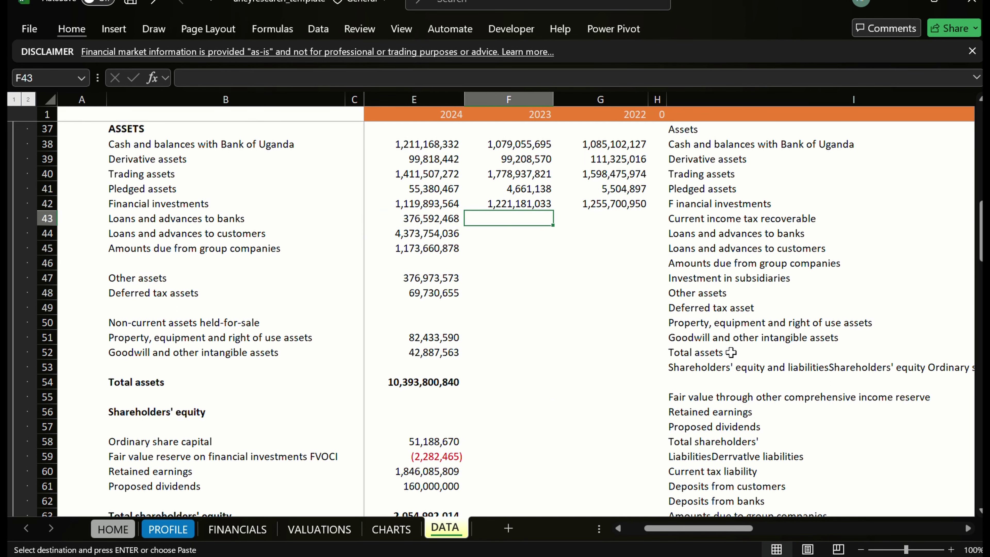
key("Return")
key("Down")
key("Right")
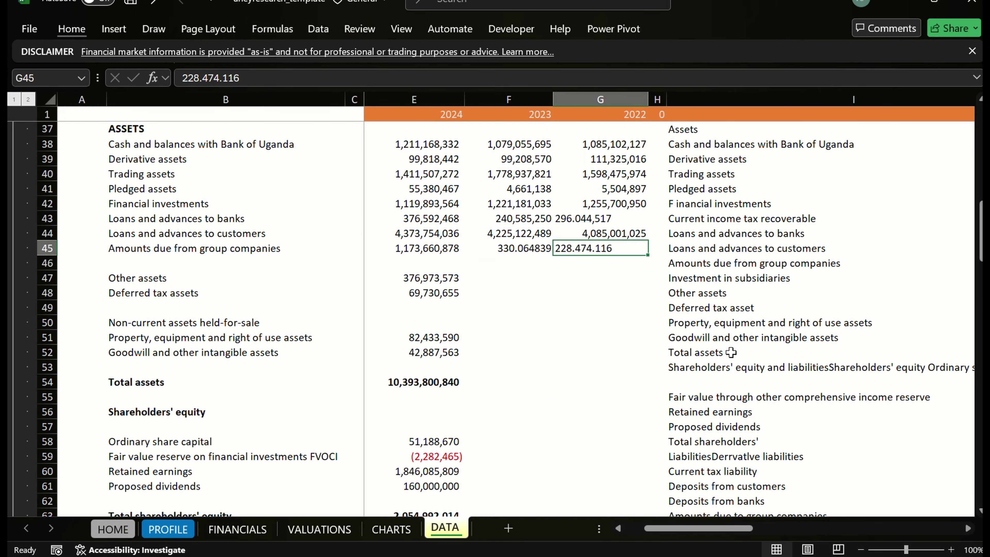
Cut the other assets and deferred tax asset figures from L48:M49, passing over the empty investment in subsidiaries row
key("Right")
key("Right")
key("Down")
key("Down")
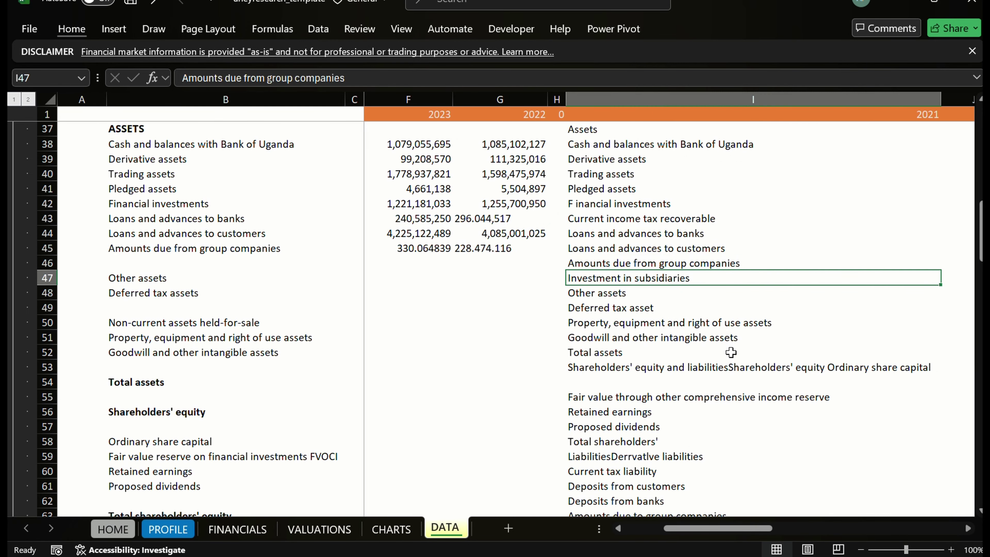
key("Right")
key("Right")
key("Right")
key("Right")
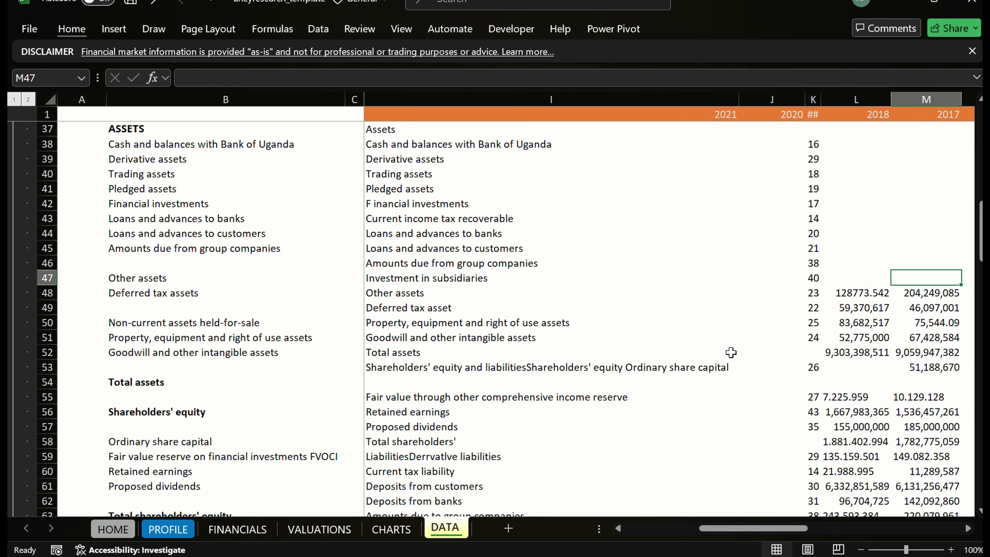
key("Down")
key("Left")
key("Left")
key("Left")
key("Left")
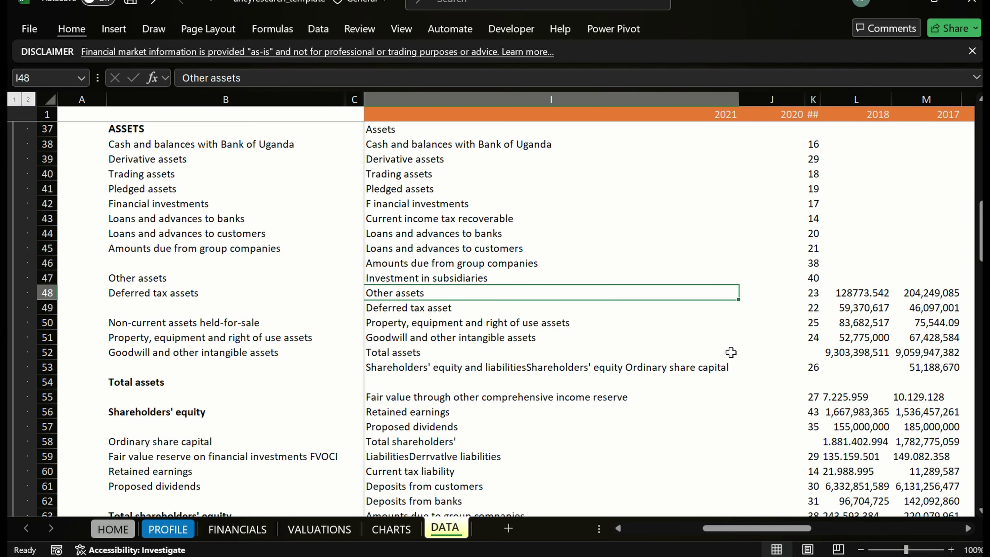
key("Right")
key("Right")
key("Right")
key("shift+Right")
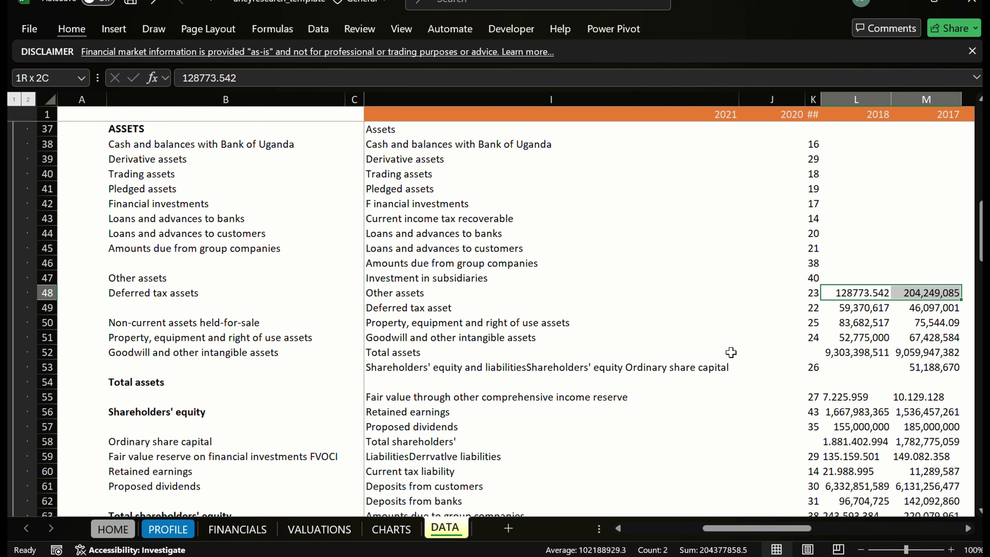
key("shift+Down")
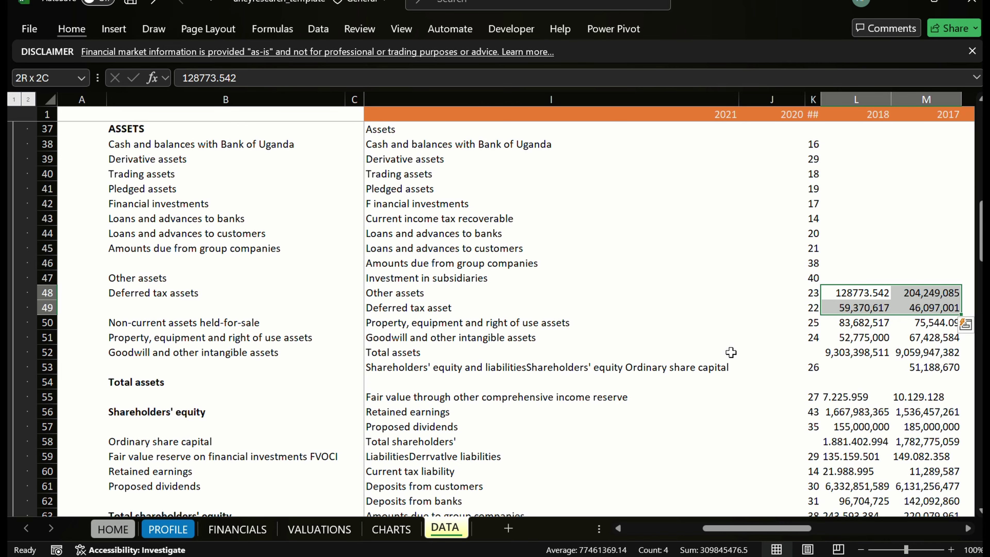
key("ctrl+x")
Paste the cut other assets and deferred tax figures into the 2023 and 2022 columns at F47:G48
key("Left")
key("Left")
key("Left")
key("Left")
key("Left")
key("Left")
key("Left")
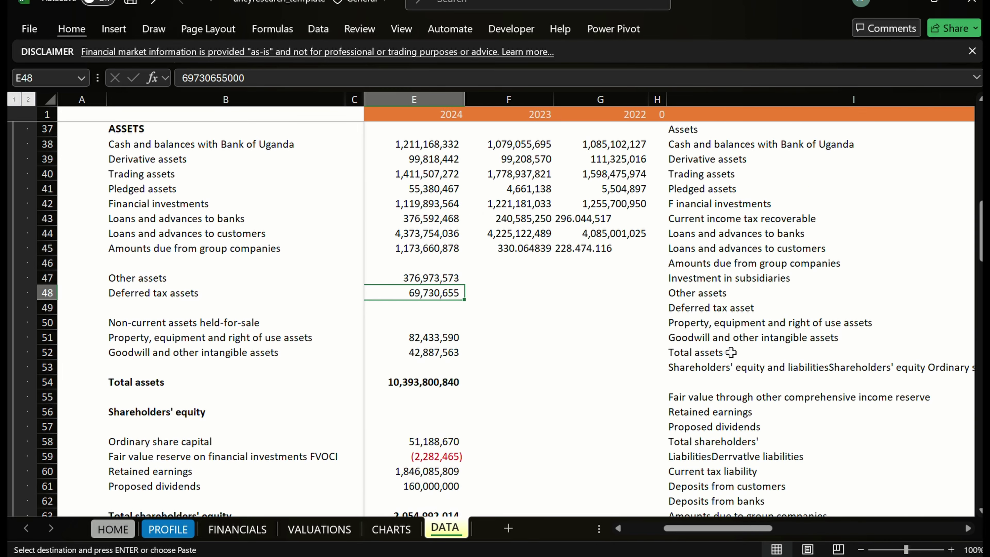
key("Up")
key("Right")
key("ctrl+v")
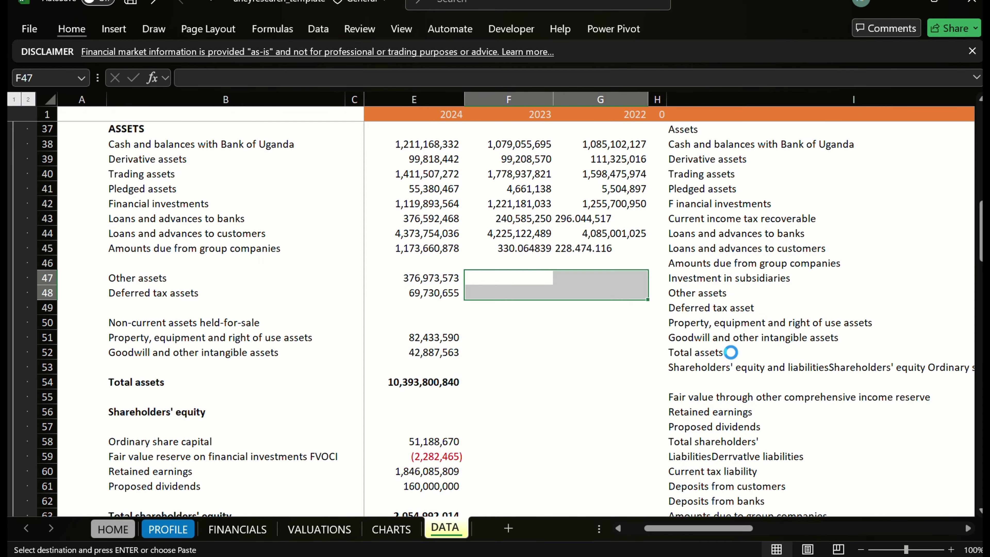
Cut the figures for property, equipment and right of use assets and for goodwill and other intangible assets from L50:M51
key("Right")
key("Right")
key("Right")
key("Right")
key("Right")
key("Down")
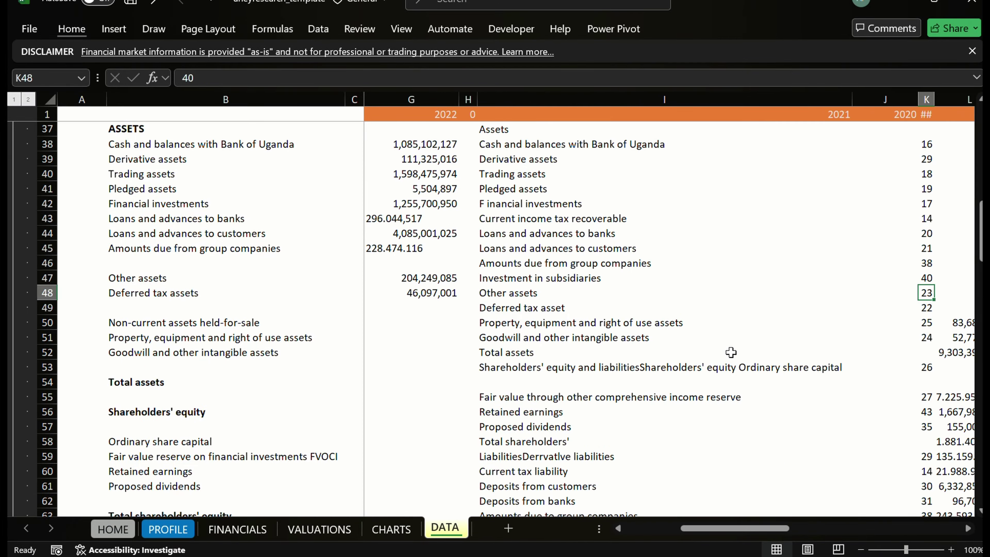
key("Right")
key("Right")
key("Down")
key("Down")
key("Left")
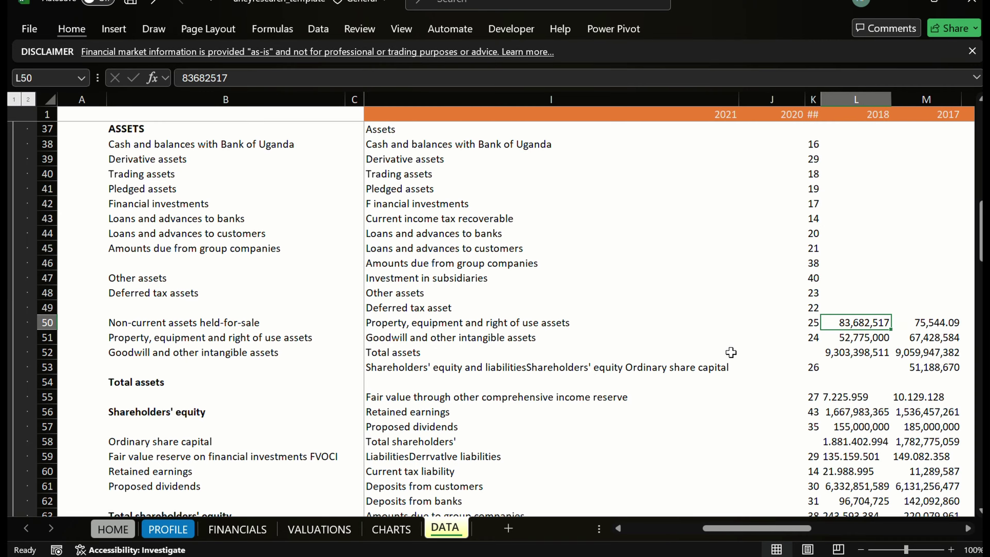
key("shift+Right")
key("shift+Down")
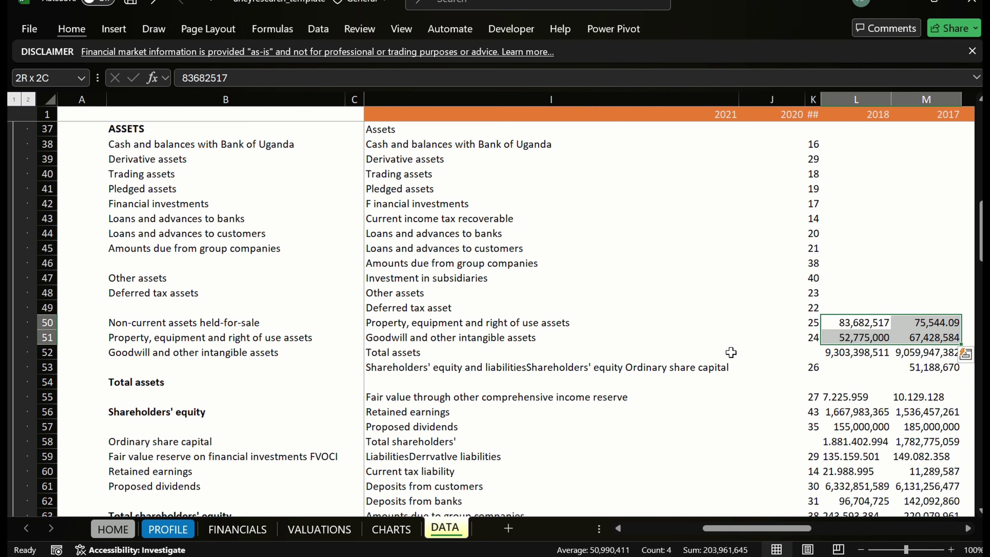
key("ctrl+c")
Paste the cut property, equipment and goodwill figures into the 2023 and 2022 columns at F51:G52
key("Left")
key("Left")
key("Left")
key("Left")
key("Left")
key("Left")
key("Left")
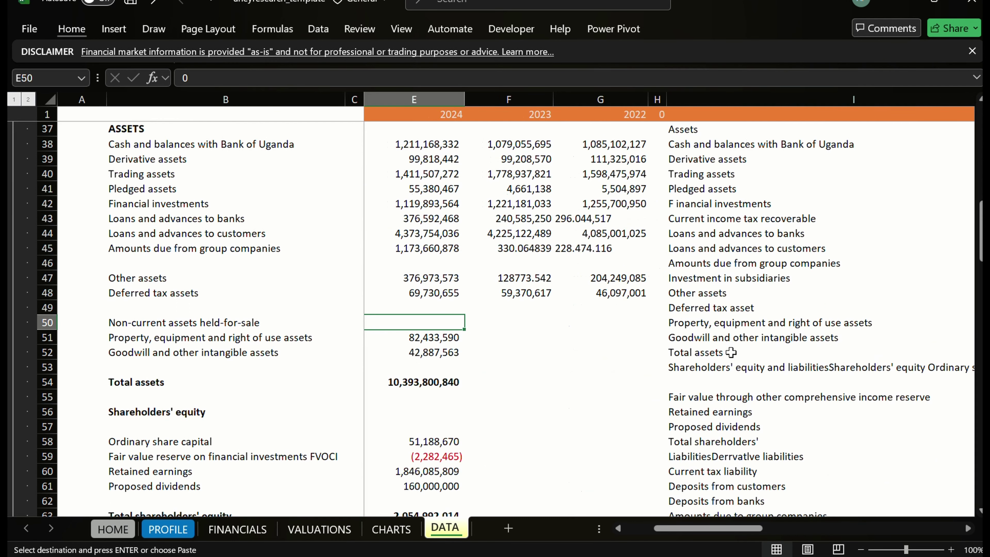
key("Right")
key("Down")
key("ctrl+v")
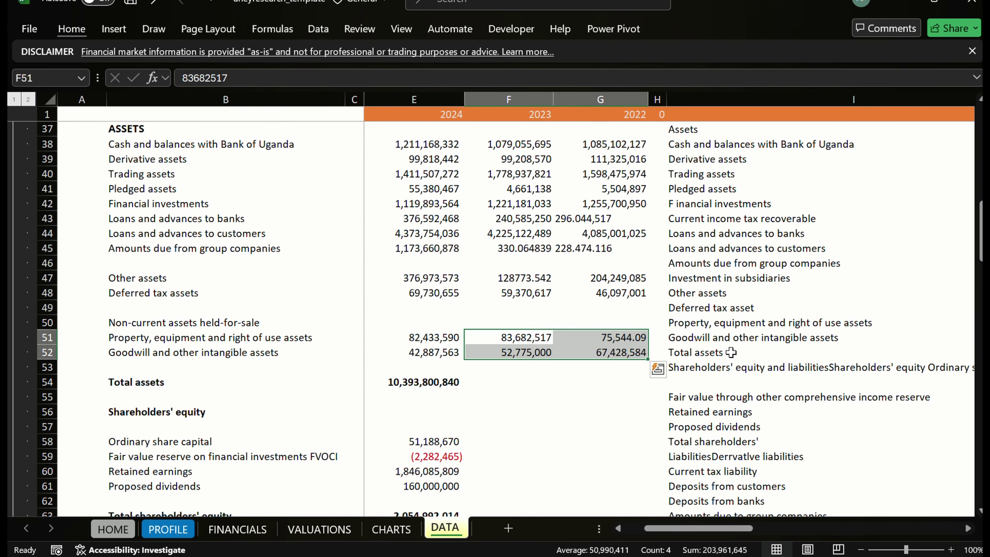
Cut the two total assets figures from L52:M52 in the imported balance sheet data
key("Down")
key("Down")
key("Down")
key("Right")
key("Right")
key("Right")
key("Right")
key("Right")
key("Right")
key("Right")
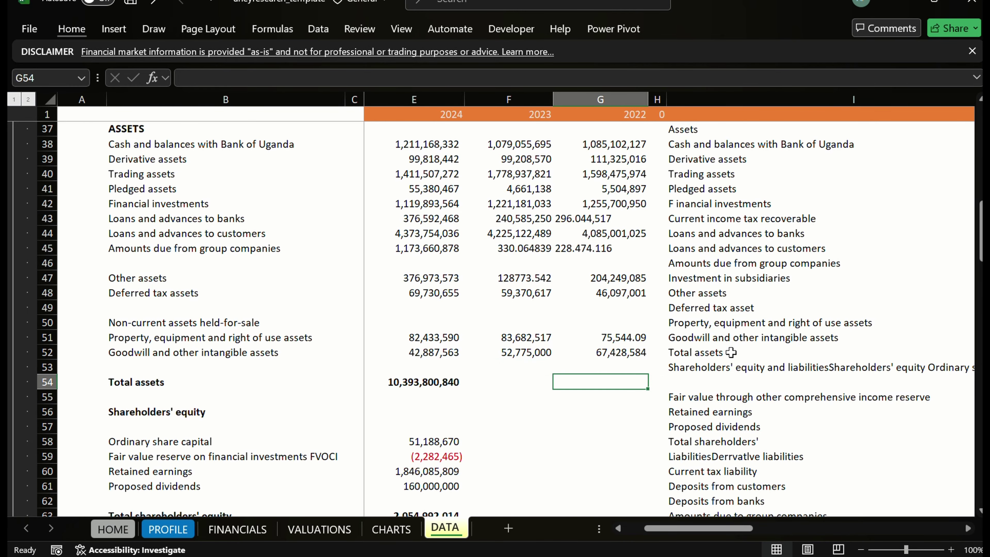
key("Left")
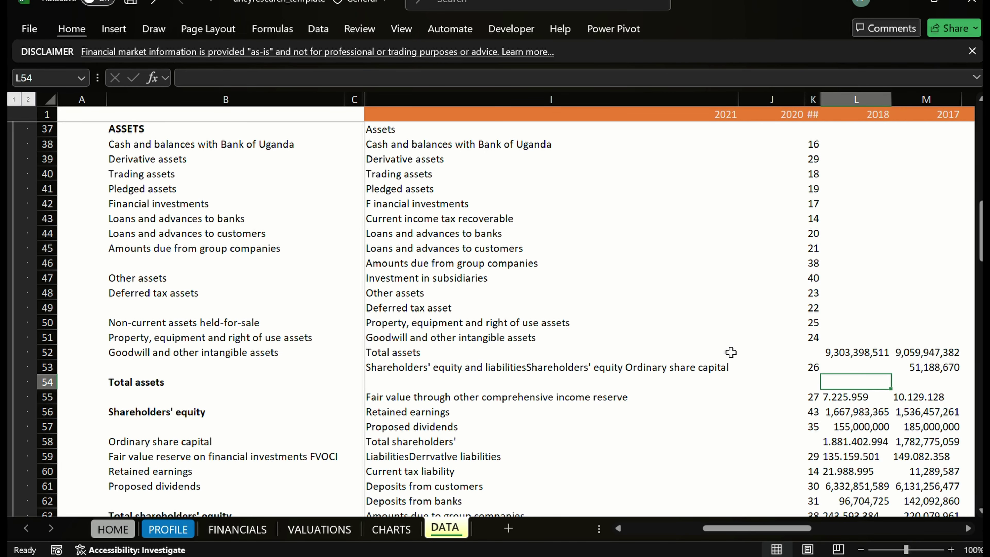
key("Up")
key("Up")
key("shift+Right")
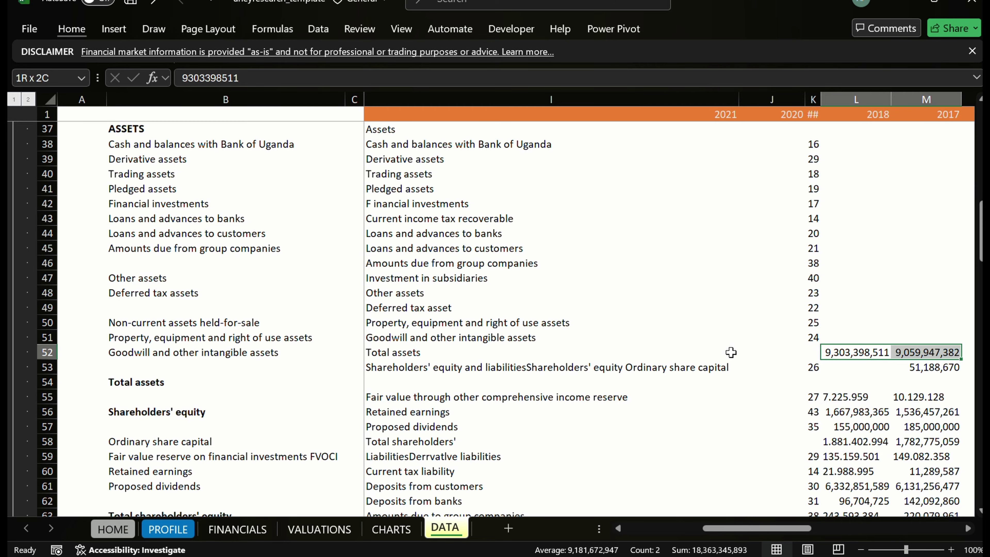
key("ctrl+c")
Paste the cut total assets figures into the 2023 and 2022 cells of the Total assets row, F54:G54
key("Left")
key("Left")
key("Left")
key("Left")
key("Left")
key("Left")
key("Left")
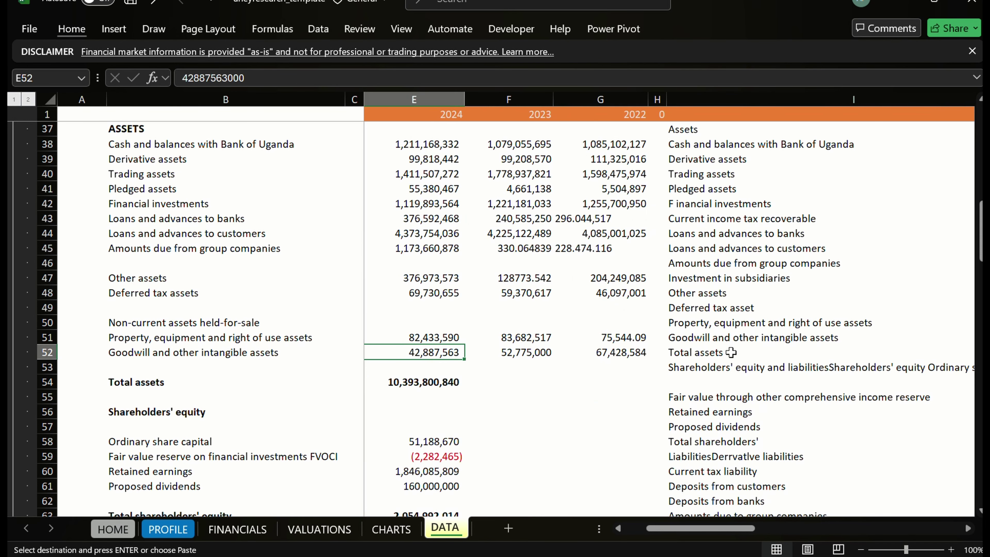
key("Down")
key("Down")
key("Right")
key("Right")
key("Left")
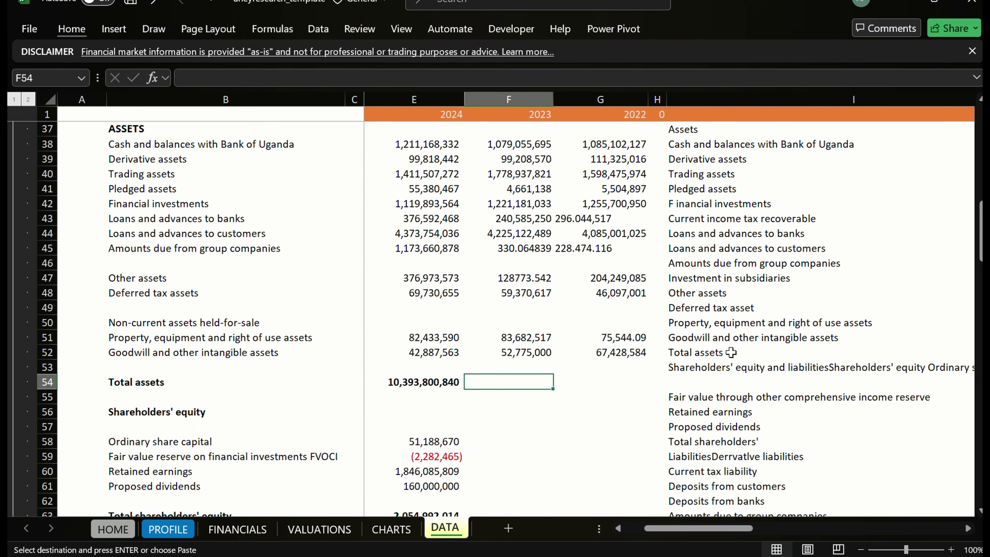
key("Return")
Cut the ordinary share capital entries from L53:M53, including the blank first cell
key("Right")
key("Right")
key("Right")
key("Right")
key("Right")
key("Right")
key("Right")
key("Right")
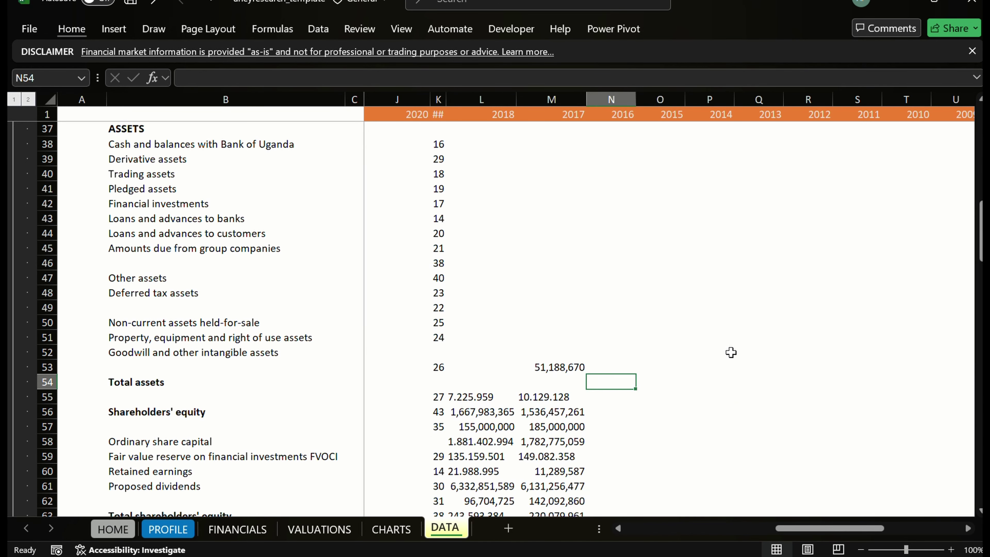
key("Left")
key("Up")
key("shift+Left")
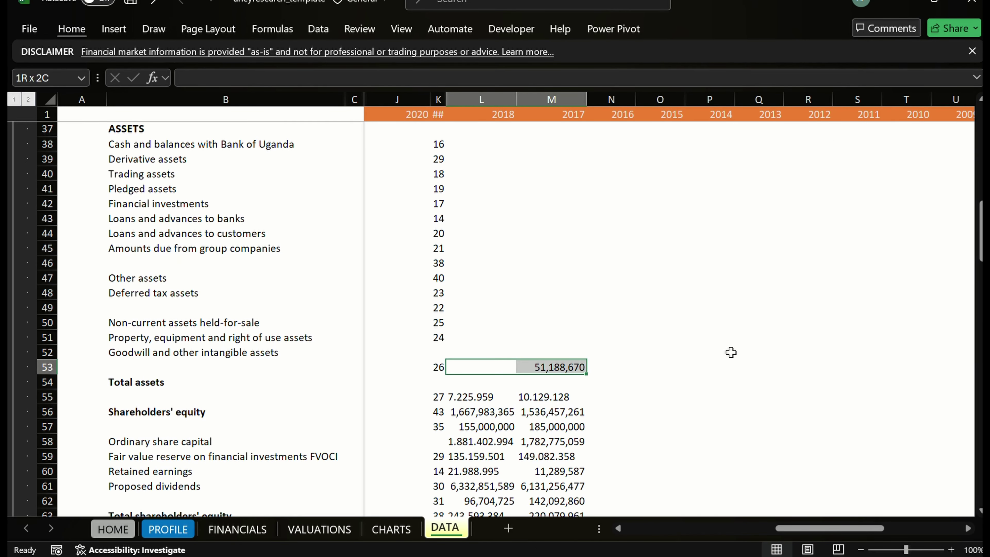
key("ctrl+c")
Paste the cut ordinary share capital entries into the 2023 and 2022 cells of the Ordinary share capital row, F58:G58
key("Down")
key("Down")
key("Left")
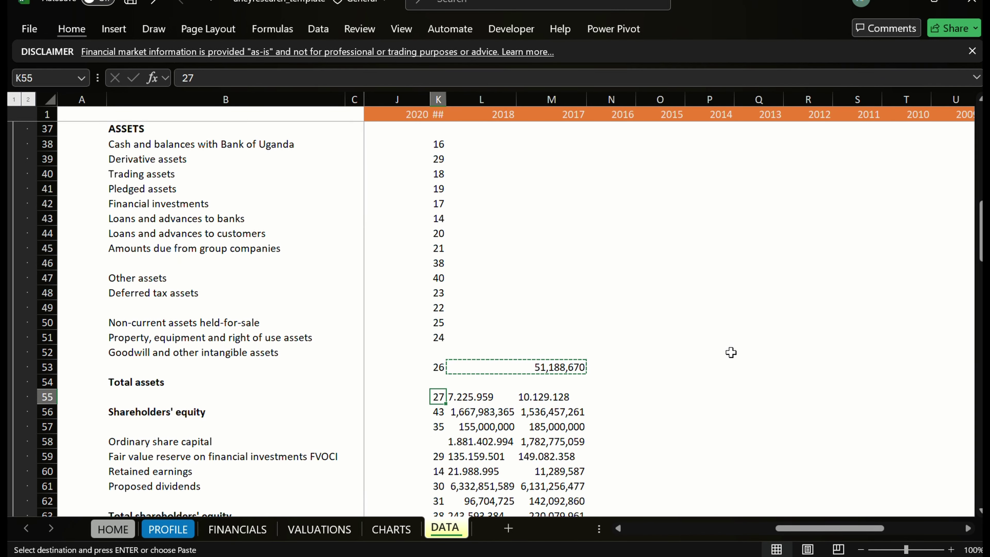
key("Left")
key("Left")
key("Left")
key("Left")
key("Left")
key("Left")
key("Down")
key("Down")
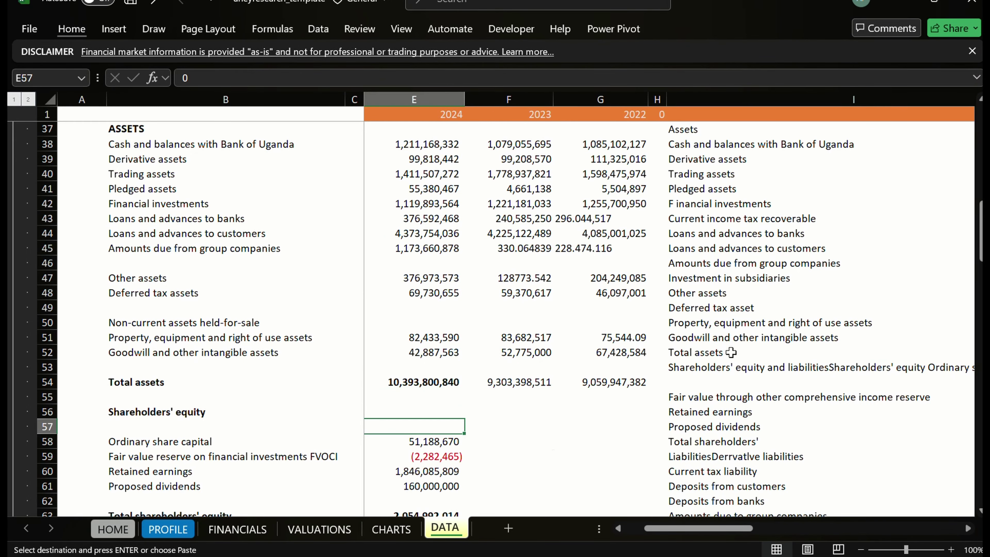
key("Right")
key("Down")
key("Down")
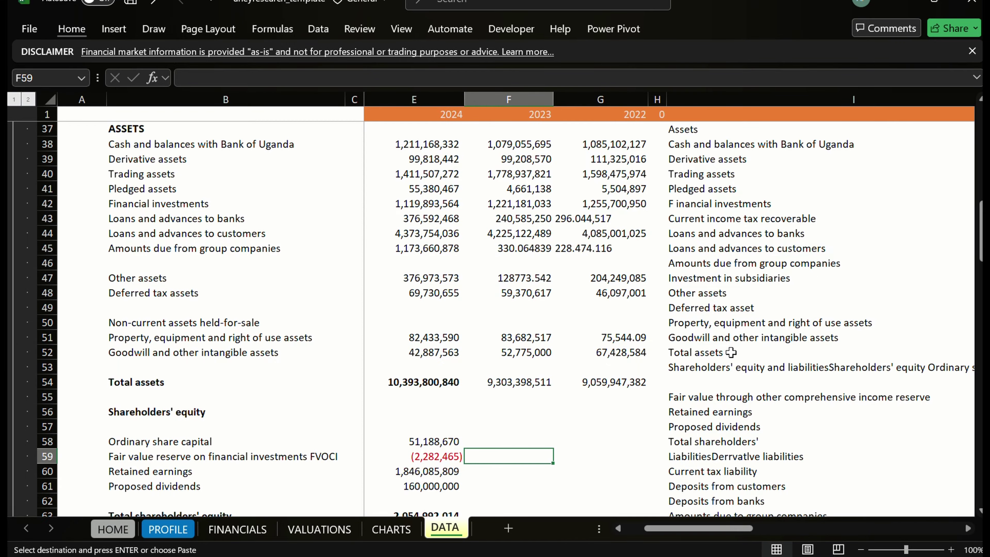
key("Up")
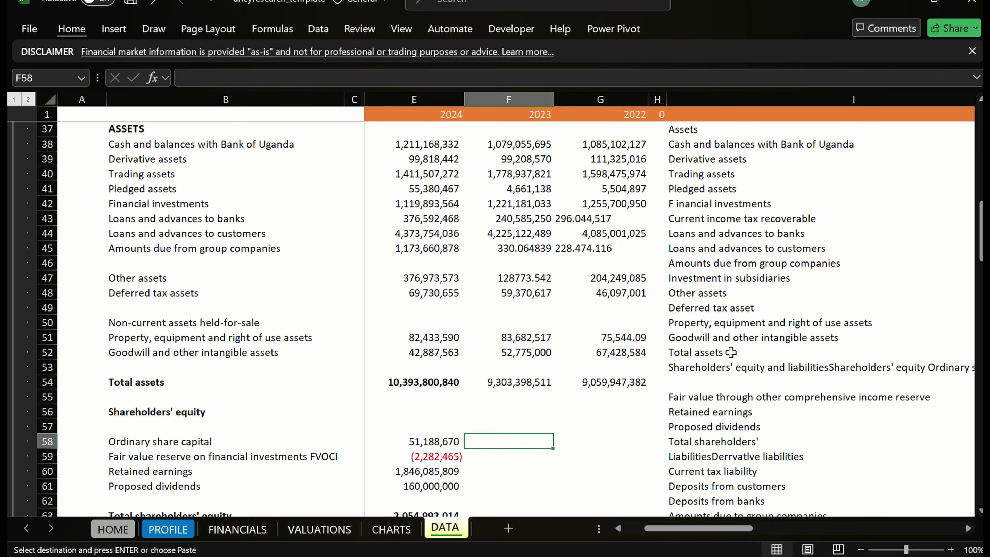
key("Right")
key("Return")
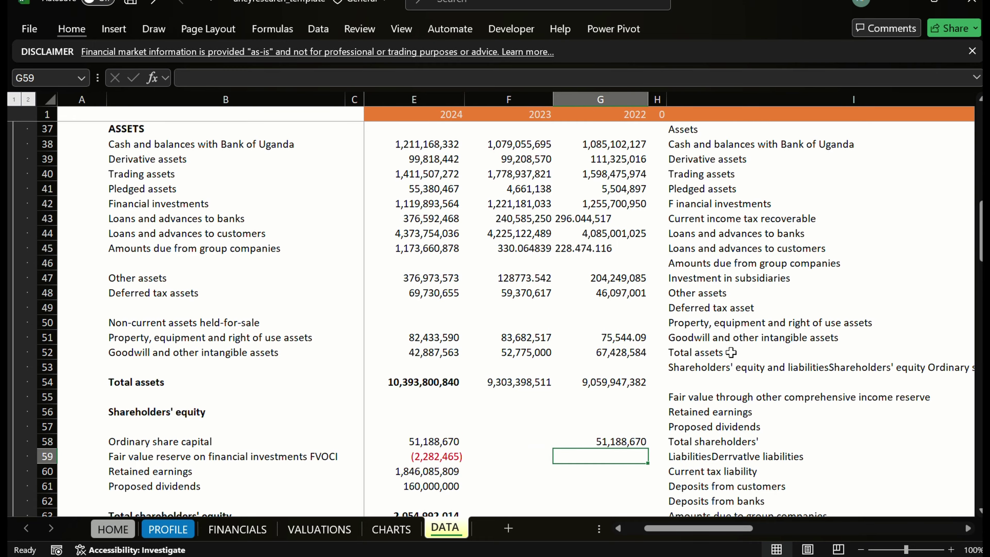
Cut the imported fair value reserve, retained earnings and proposed dividends figures from L55:M57
key("Right")
key("Right")
key("Right")
key("Right")
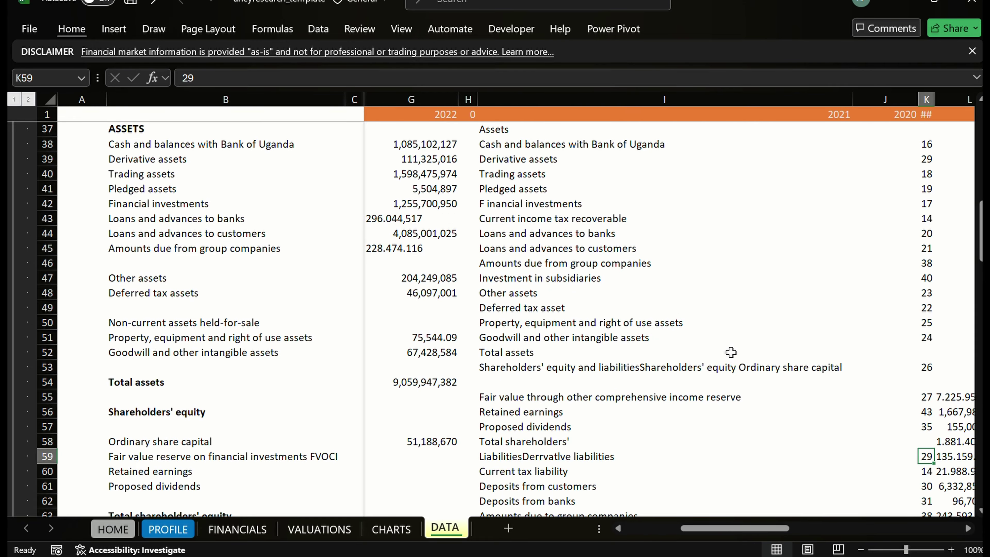
key("Right")
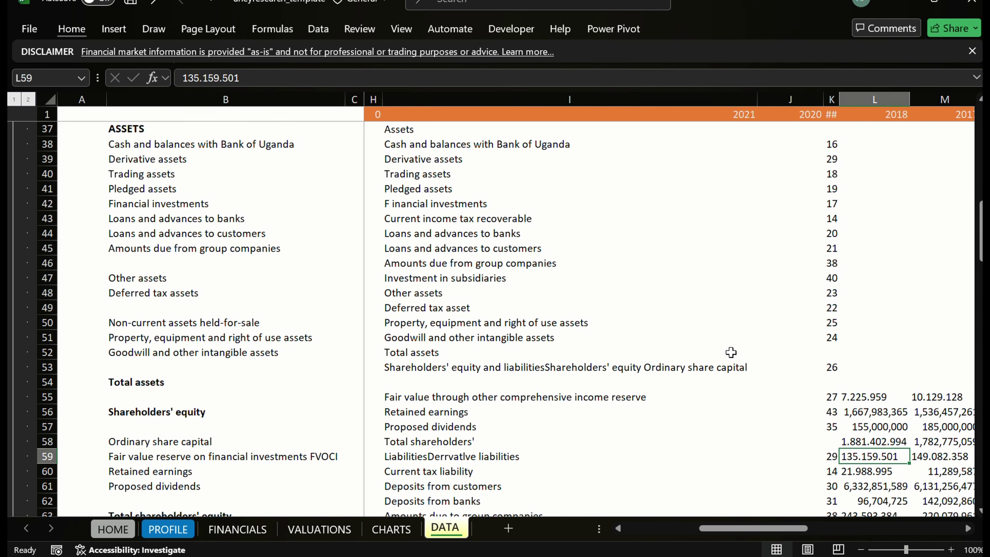
key("Down")
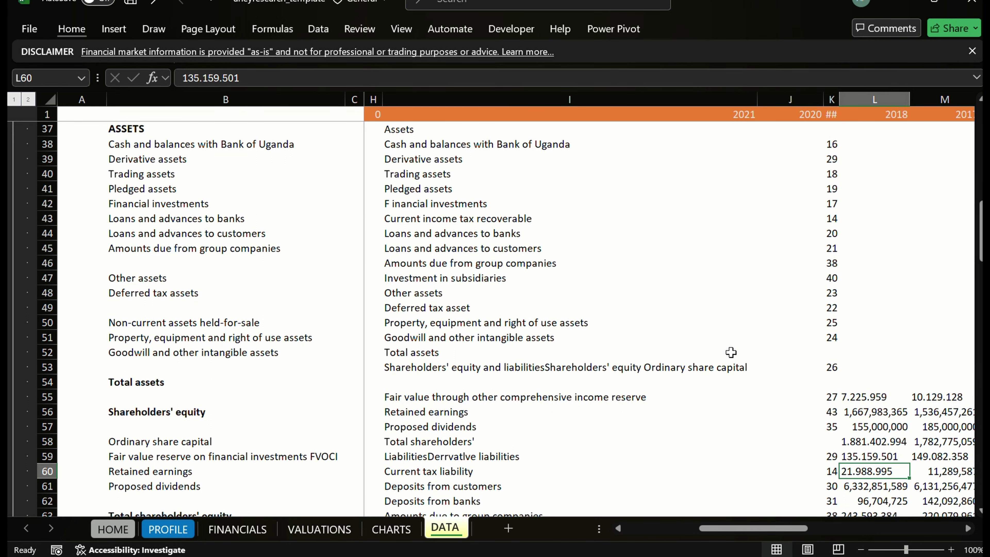
key("Up")
key("Up")
key("Up")
key("Right")
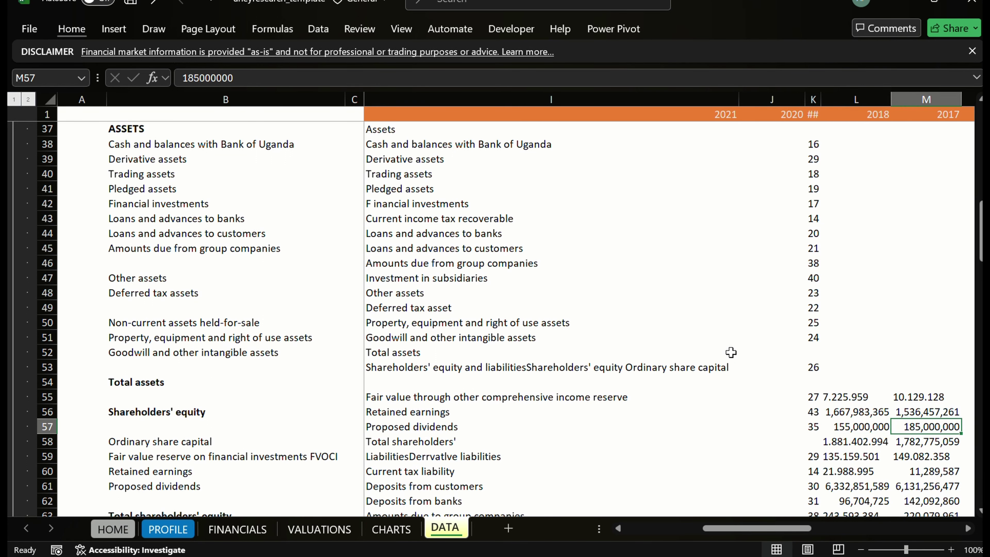
key("Down")
key("Up")
key("Up")
key("Left")
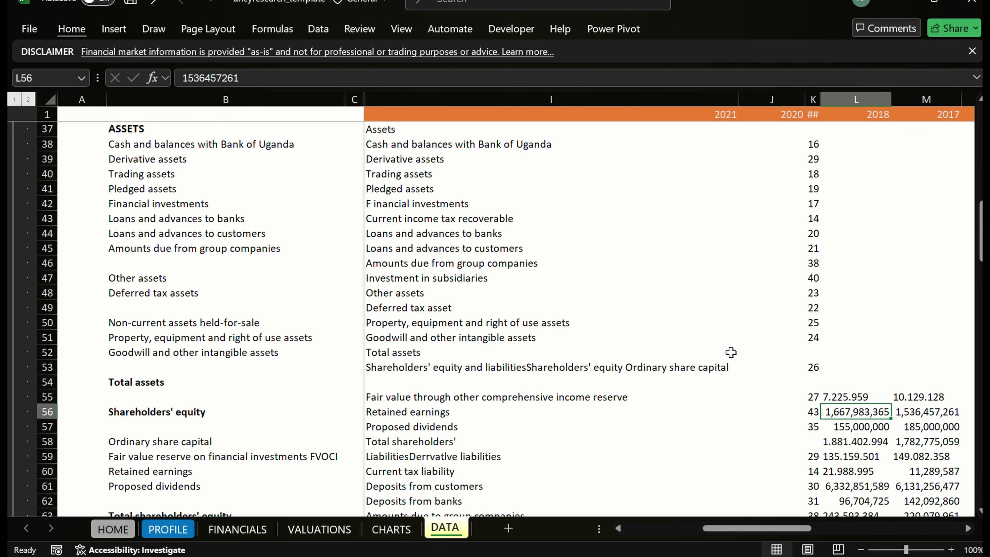
key("Up")
key("shift+Right")
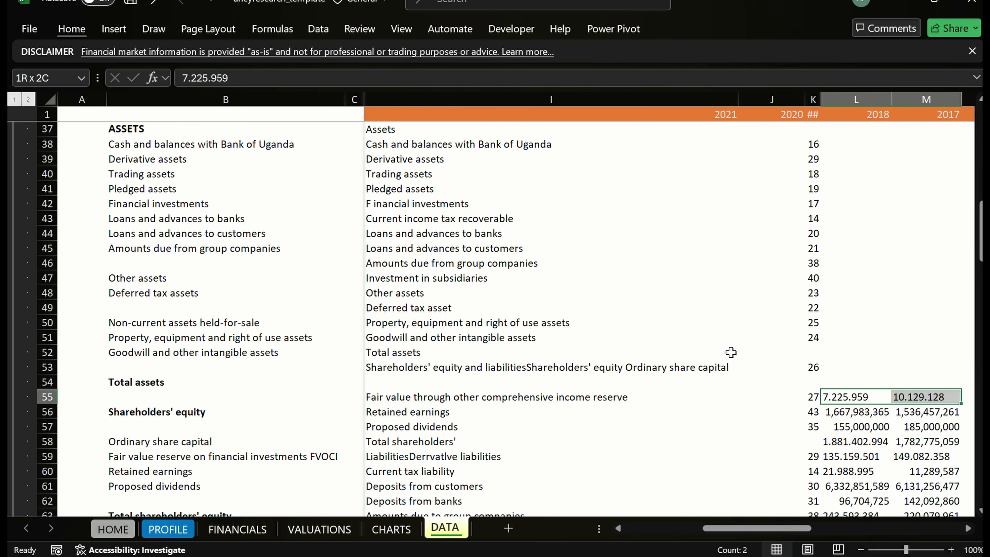
key("shift+Down")
key("shift+Down")
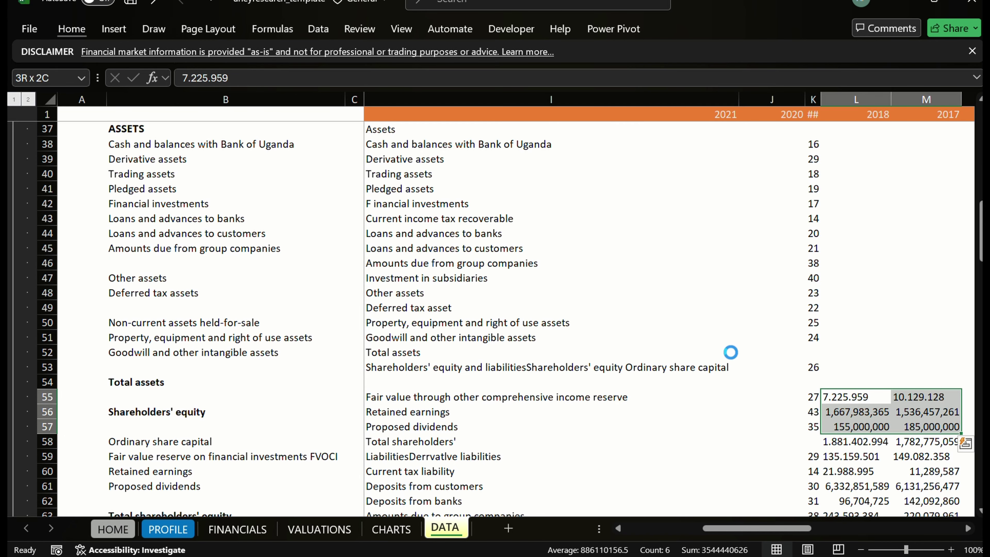
key("ctrl+c")
Paste the cut fair value reserve, retained earnings and proposed dividends figures into the 2023 and 2022 columns at F59:G61
key("Left")
key("Left")
key("Left")
key("Left")
key("Left")
key("Left")
key("Down")
key("Down")
key("Down")
key("Down")
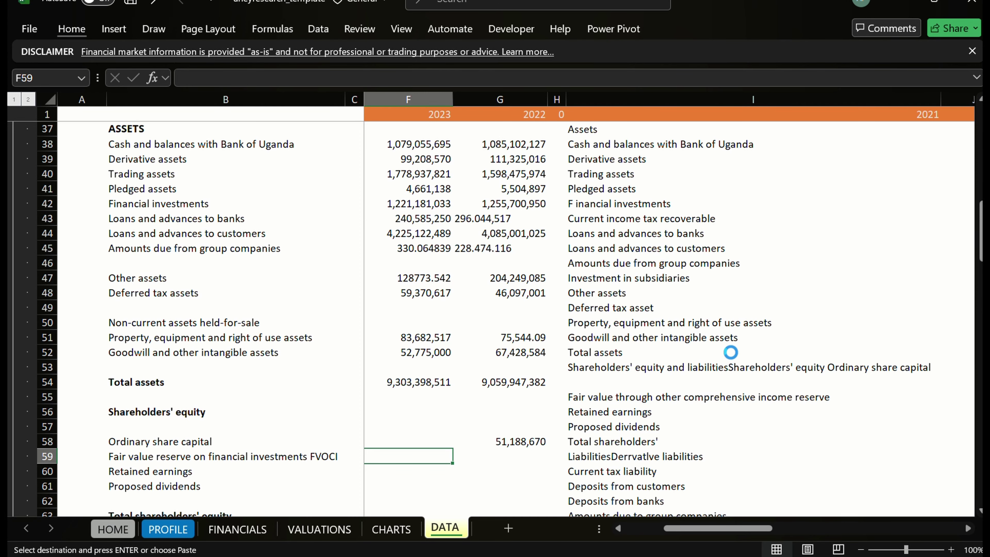
key("Return")
key("Down")
key("Down")
key("Down")
key("Up")
key("Up")
key("Up")
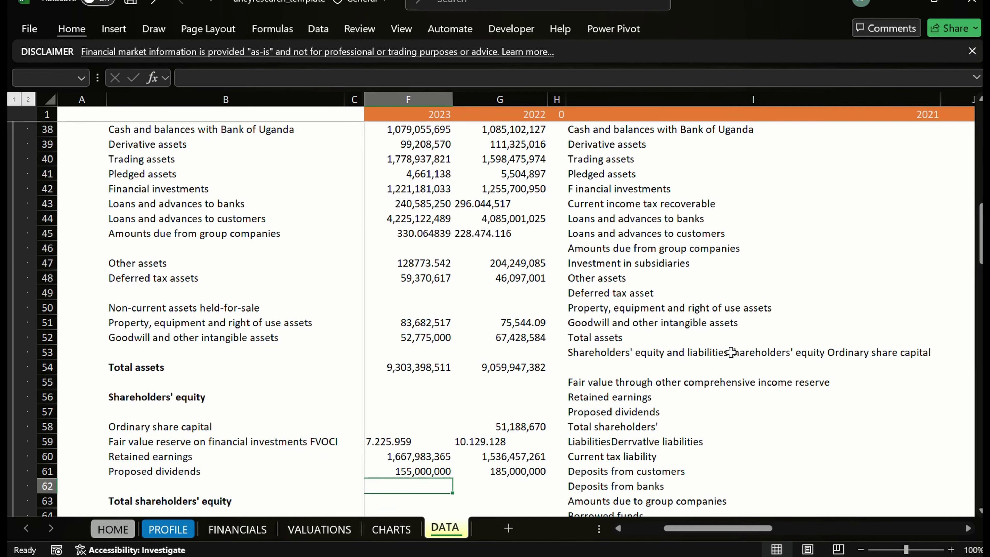
key("Down")
key("shift+Right")
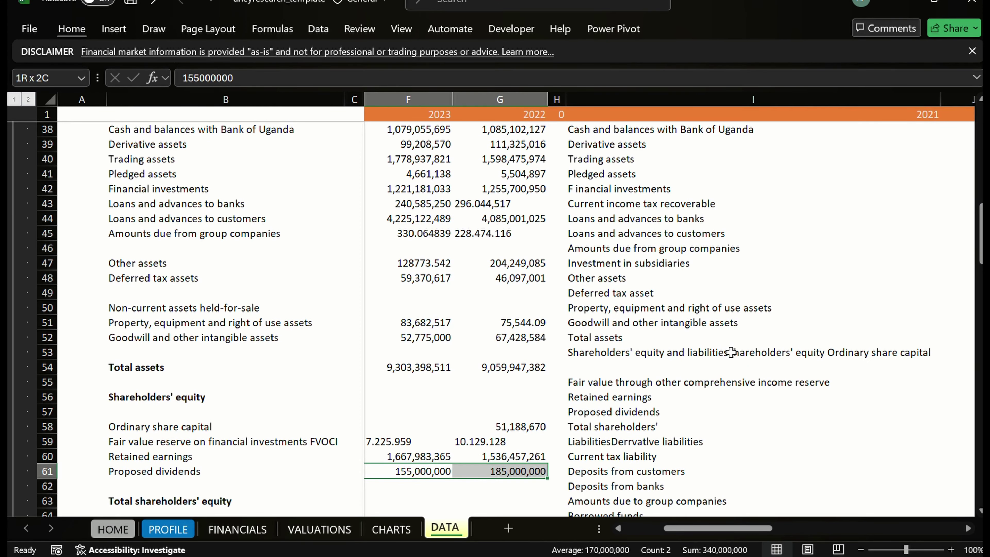
key("ctrl+v")
key("ctrl+c")
key("Down")
key("Down")
key("Up")
key("Up")
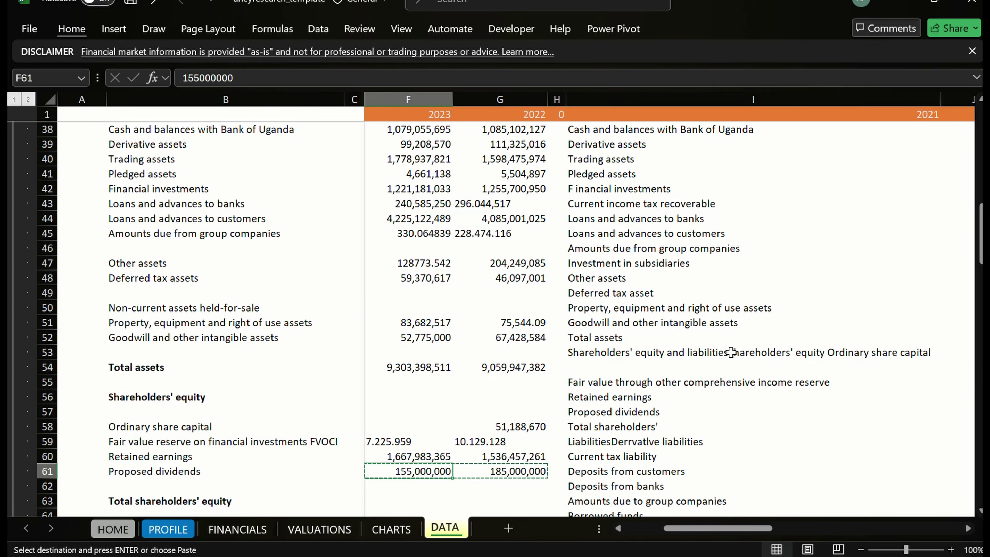
key("Escape")
Check the imported row labels in column I from Proposed dividends to Deposits from customers against the remaining figures
key("Right")
key("Right")
key("Right")
key("Right")
key("Right")
key("Right")
key("Right")
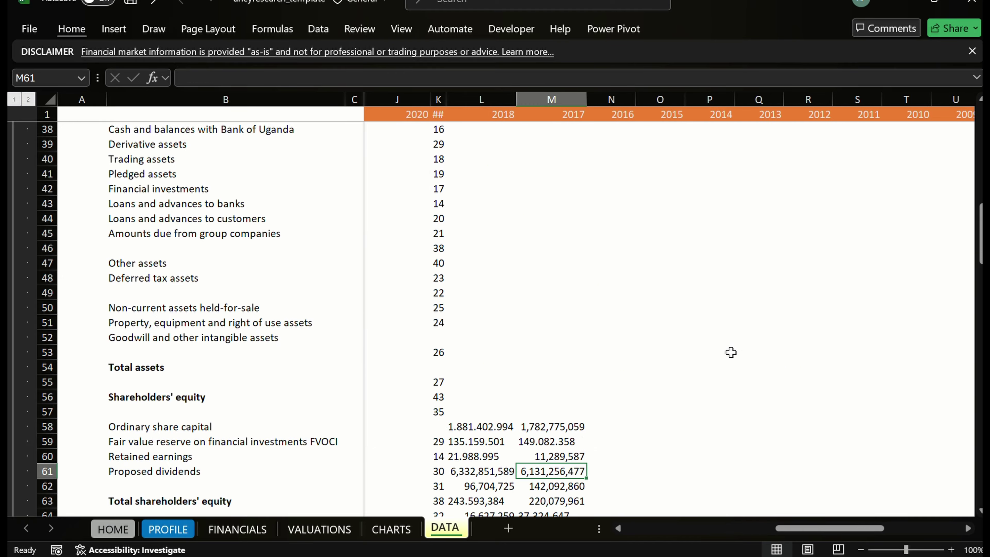
key("Left")
key("Left")
key("Left")
key("Up")
key("Up")
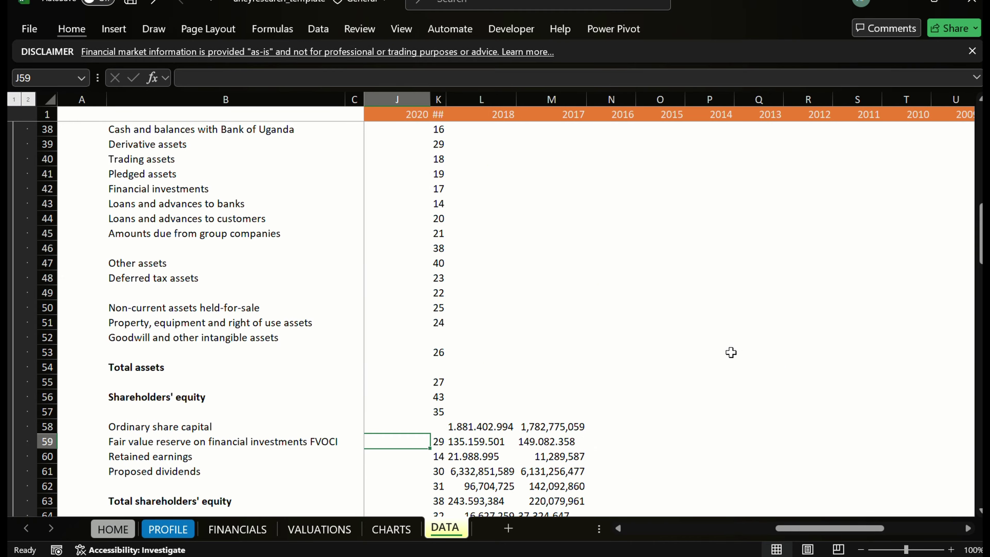
key("Up")
key("Left")
key("Up")
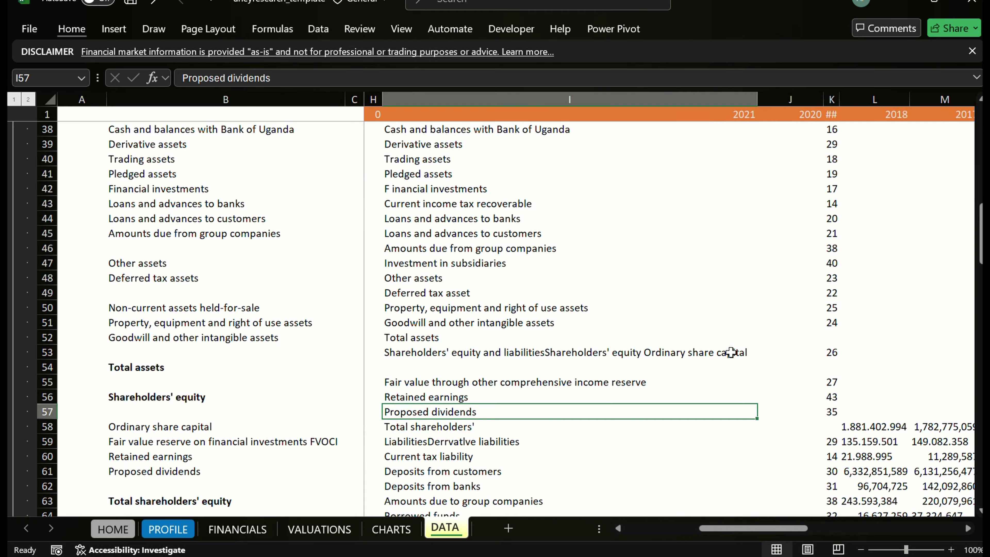
key("Down")
key("Down")
key("Down")
key("Down")
key("Right")
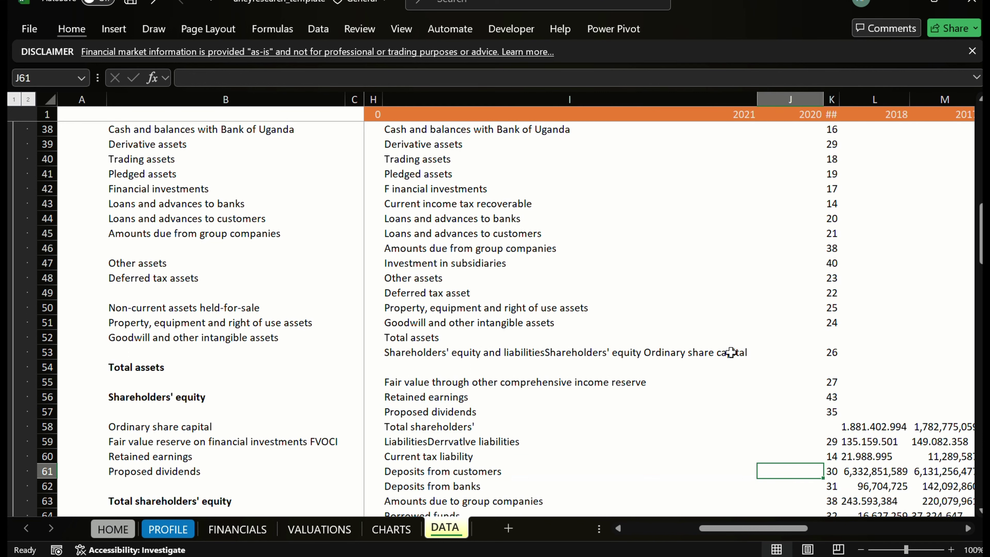
Cut the two total shareholders' equity figures from L58:M58 in the imported data
key("Right")
key("Up")
key("Up")
key("Up")
key("Right")
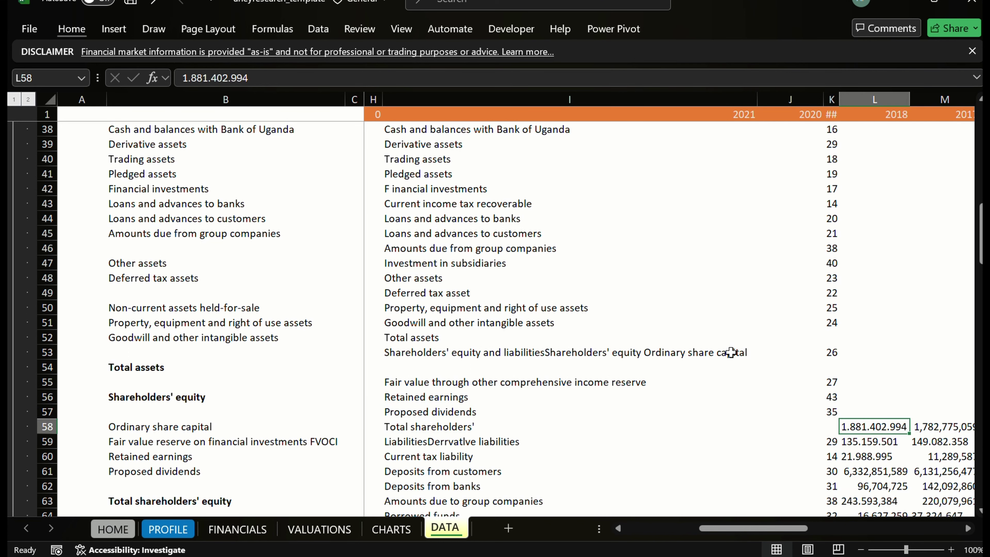
key("shift+Right")
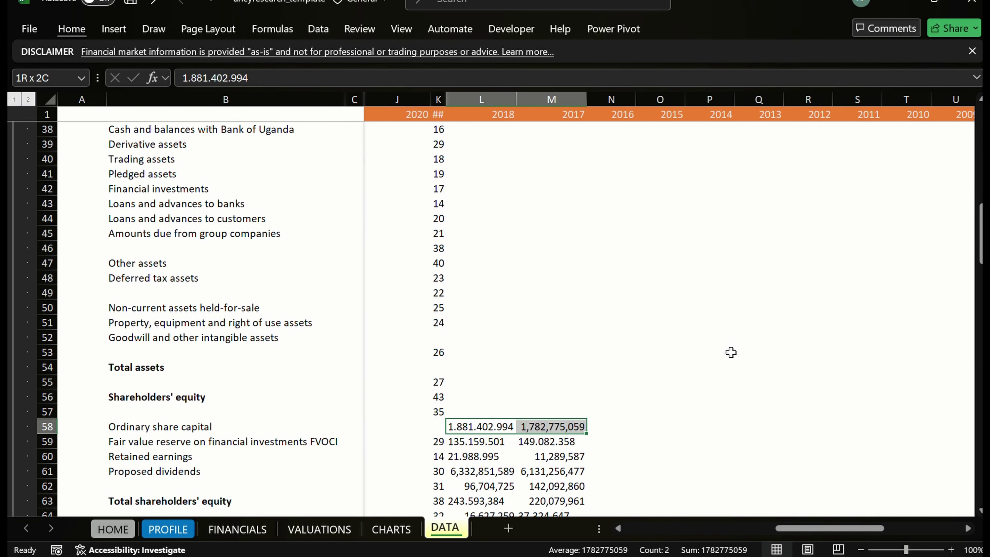
key("ctrl+c")
Paste the cut equity totals into the 2023 and 2022 cells of the Total shareholders' equity row, F63:G63
key("Left")
key("Left")
key("Left")
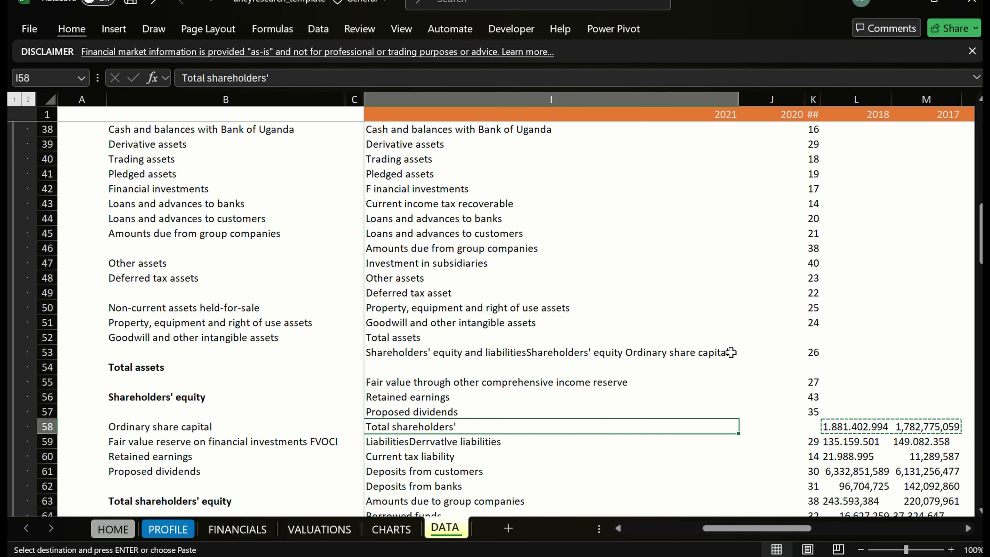
key("Left")
key("Left")
key("Down")
key("Left")
key("Down")
key("Down")
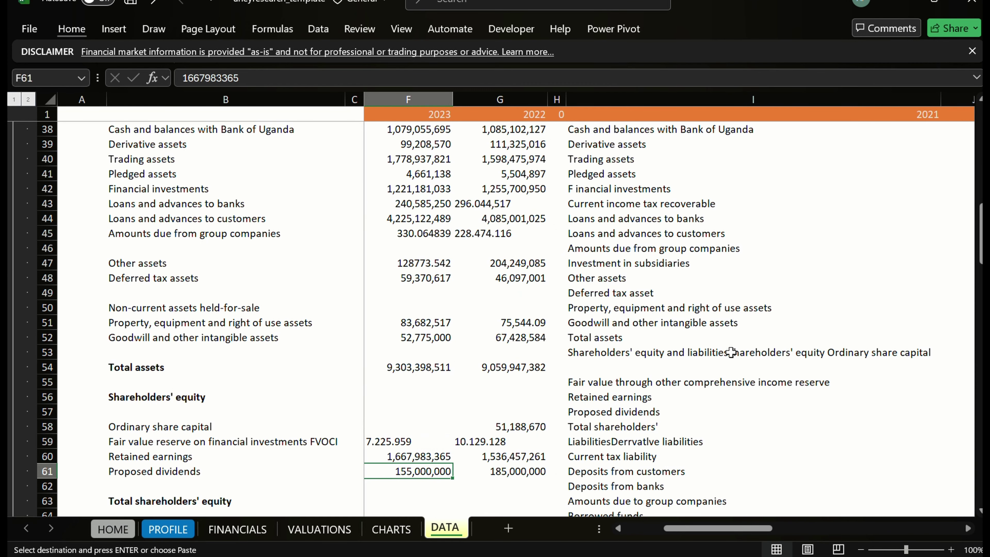
key("Down")
key("Left")
key("Left")
key("Right")
key("Down")
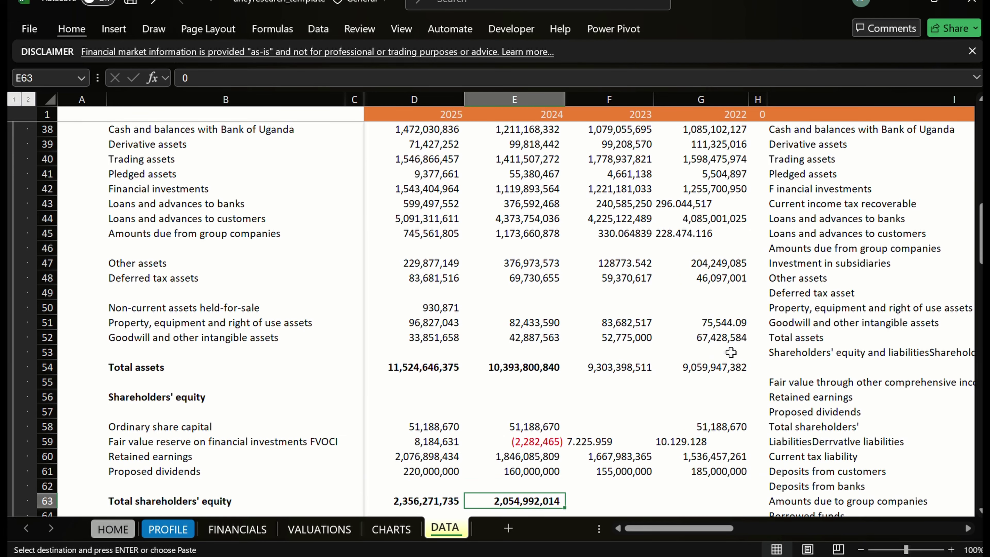
key("Right")
key("Return")
key("Down")
key("Down")
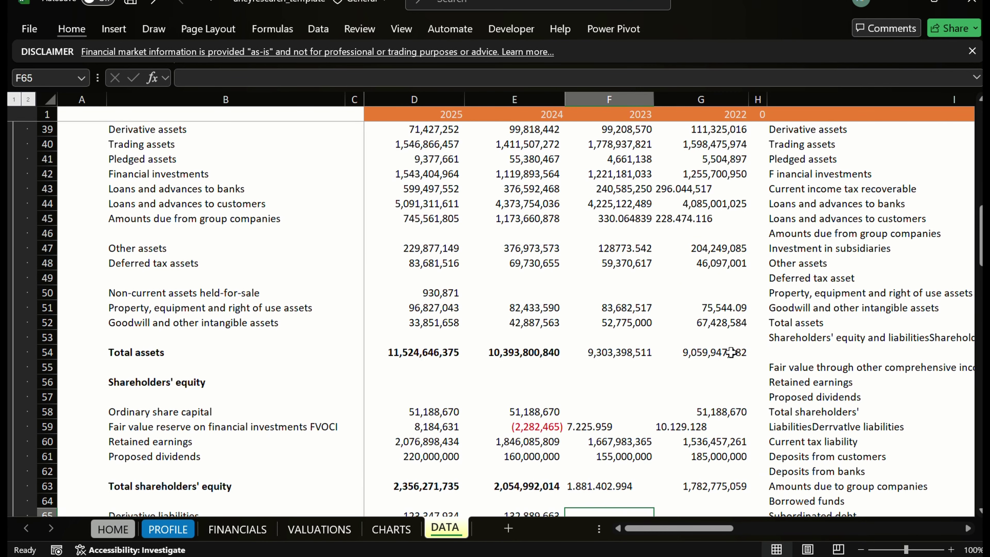
Cut the imported liabilities and total figures, from derivative liabilities to total equity and liabilities, in L59:M68
key("Down")
key("Up")
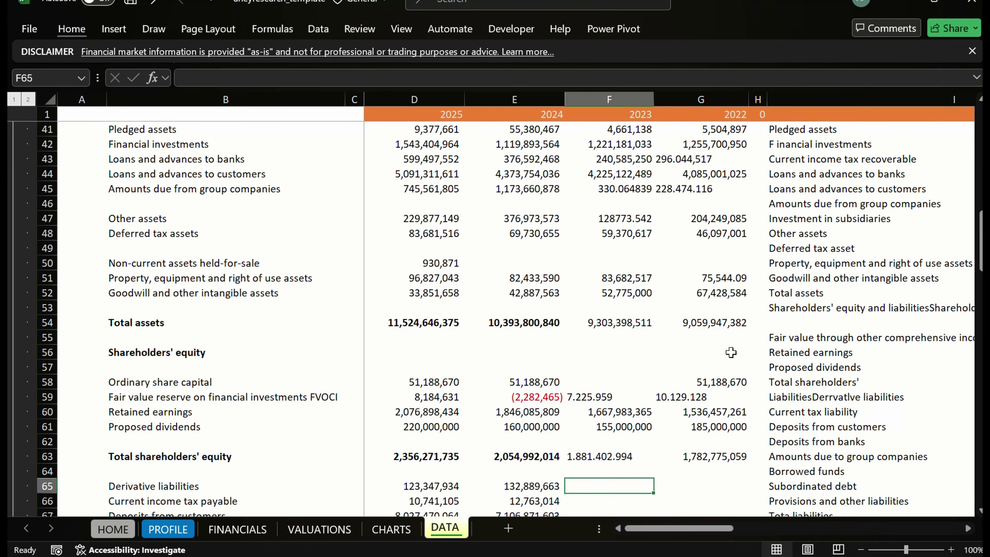
key("Up")
key("Up")
key("Up")
key("Up")
key("Up")
key("Up")
key("Up")
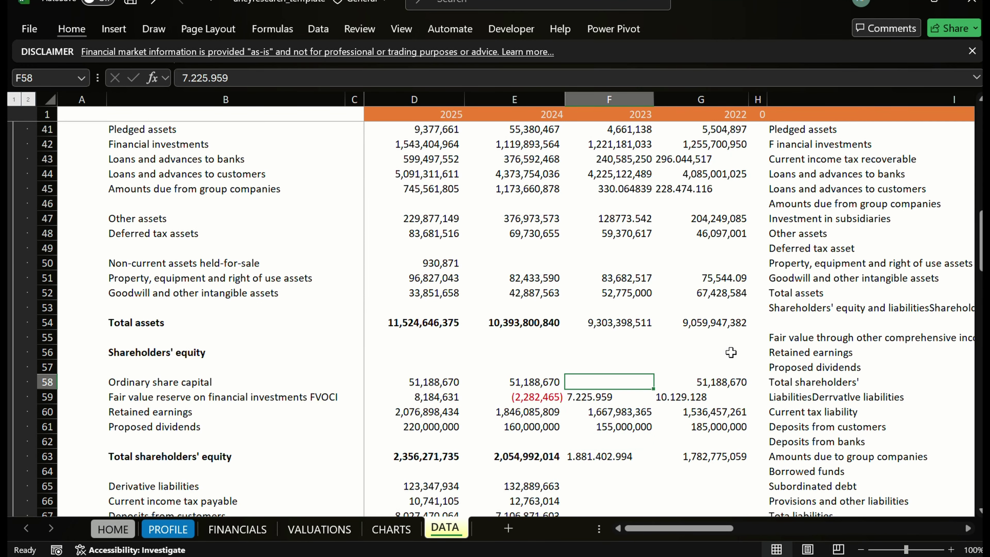
key("Right")
key("Right")
key("Right")
key("Right")
key("Right")
key("Right")
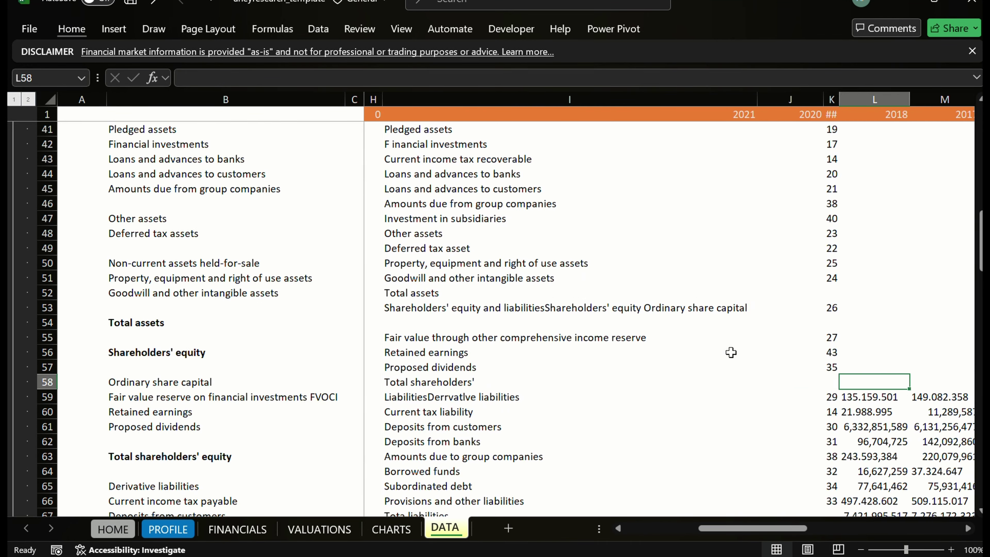
key("Right")
key("Left")
key("Down")
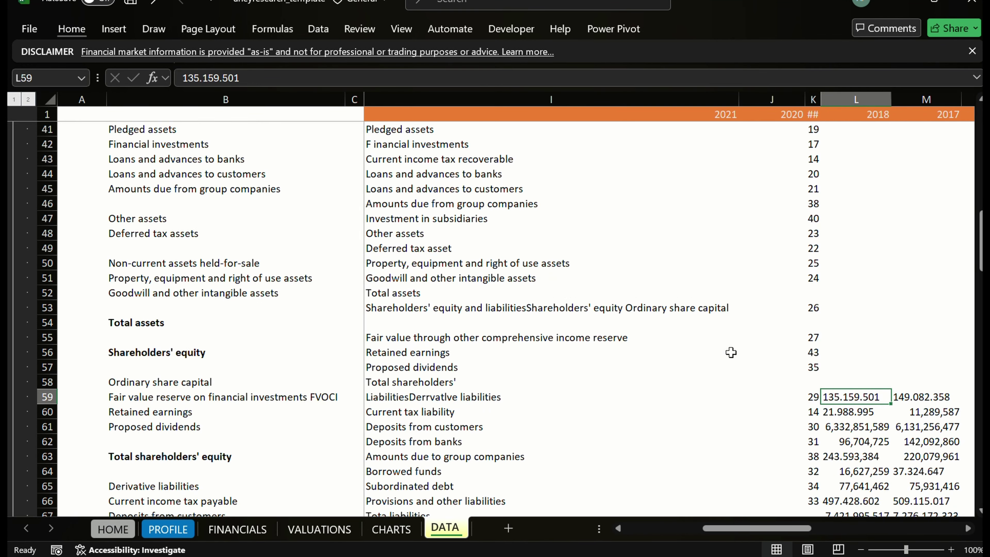
key("shift+Right")
key("shift+Down")
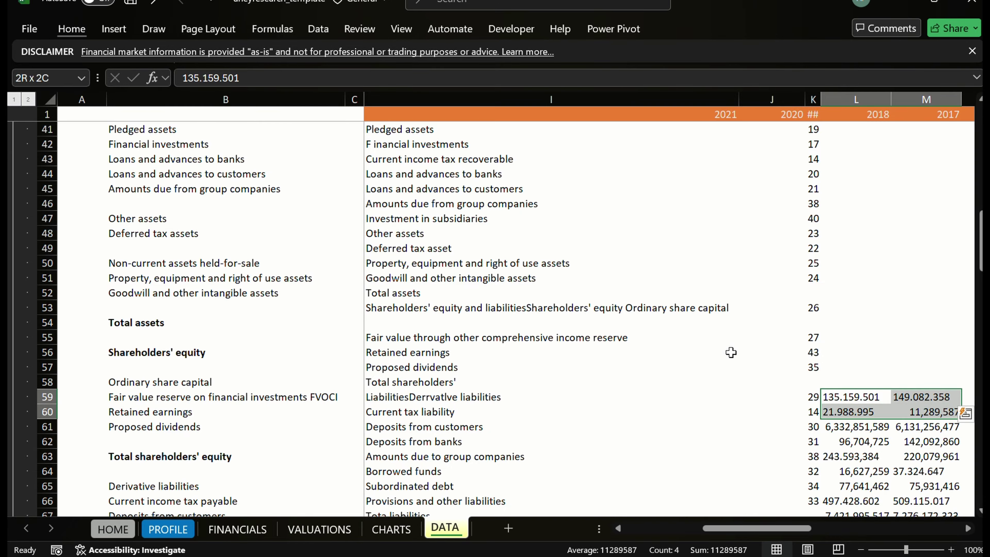
key("shift+Down")
key("shift+Down")
key("shift+Down")
key("shift+Down")
key("shift+Down")
key("shift+Down")
key("shift+Down")
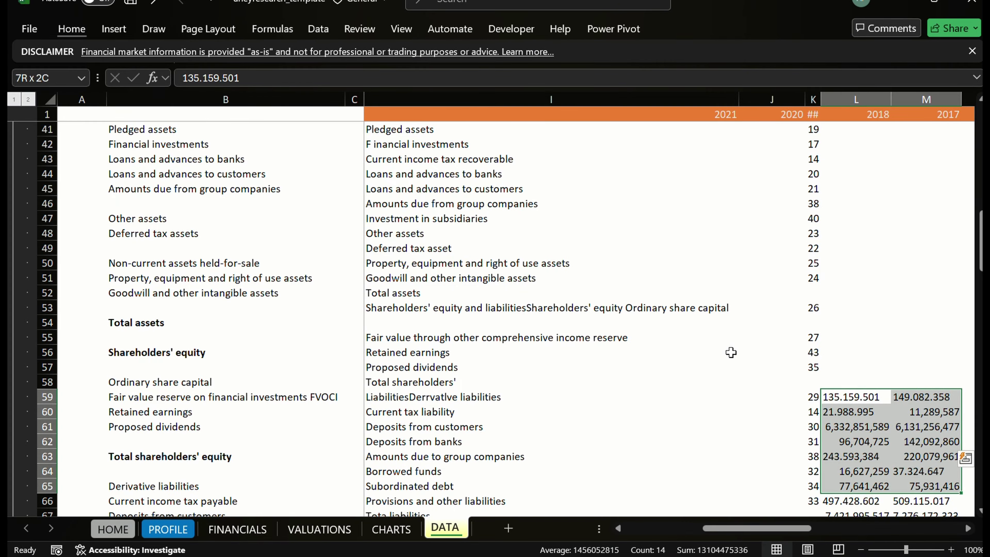
key("shift+Down")
key("shift+Down")
key("shift+Down")
key("shift+Down")
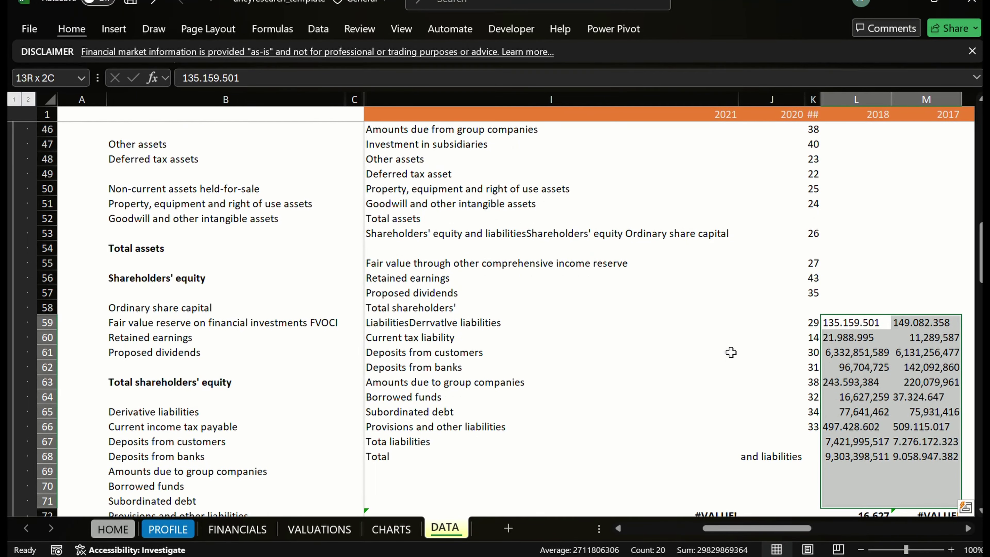
key("shift+Up")
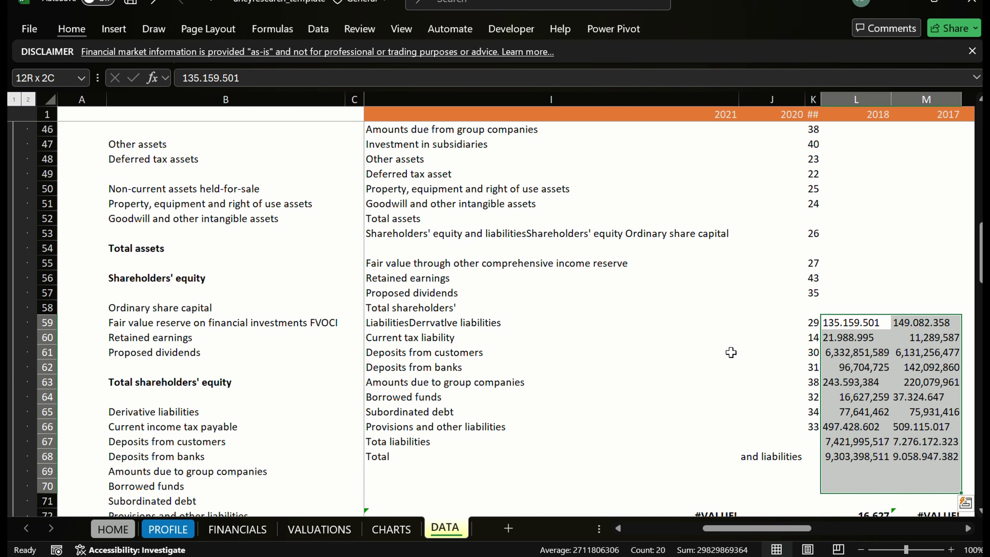
key("shift+Up")
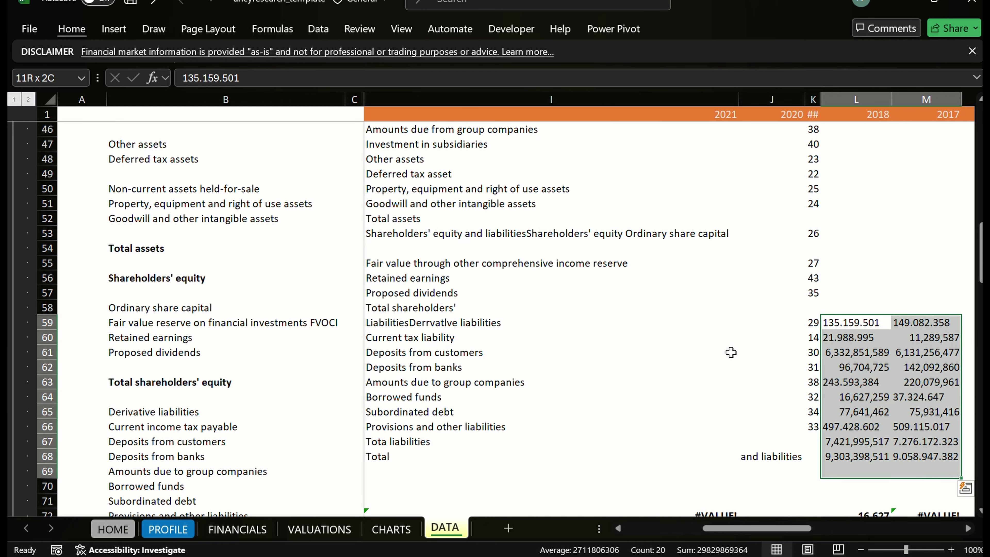
key("shift+Down")
key("shift+Down")
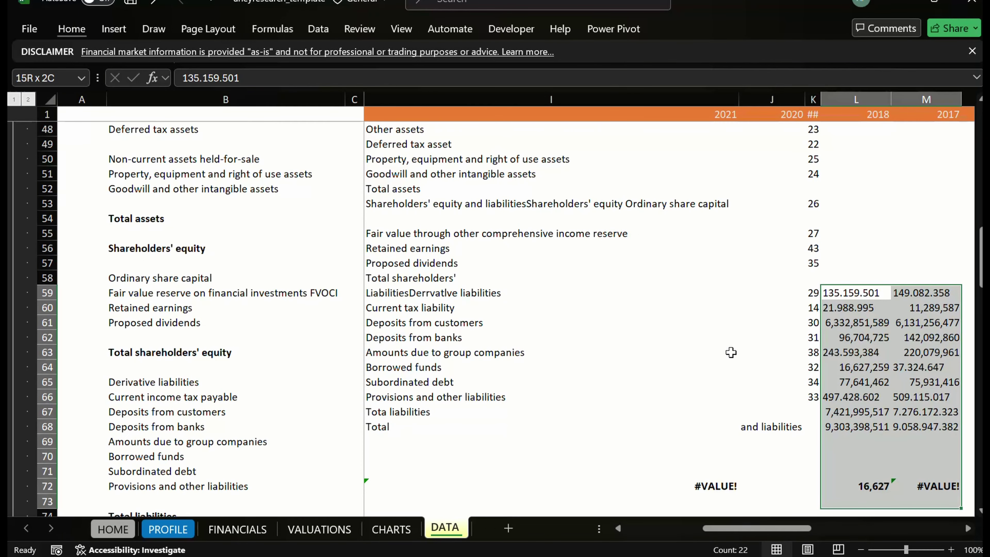
key("shift+Up")
key("shift+Up")
key("shift+Up")
key("shift+Up")
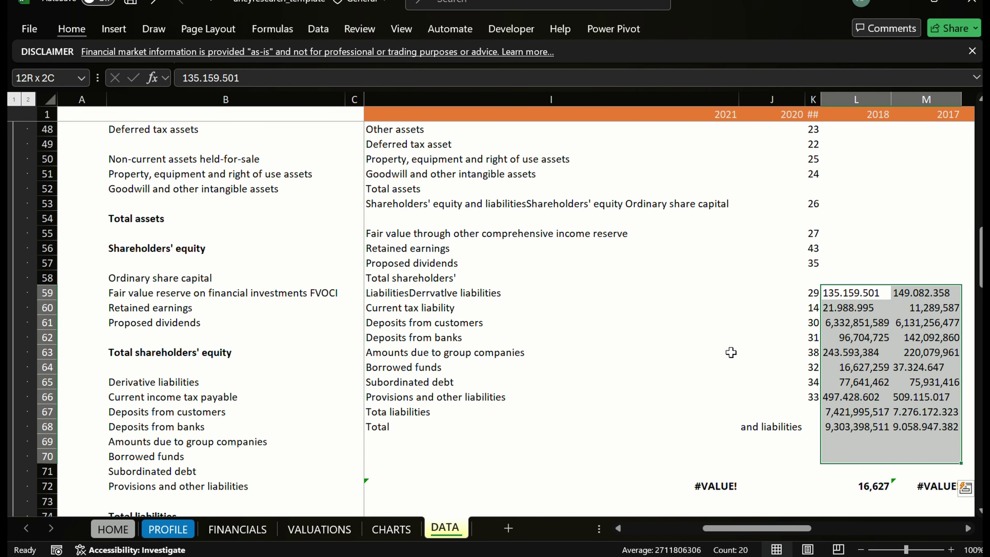
key("shift+Down")
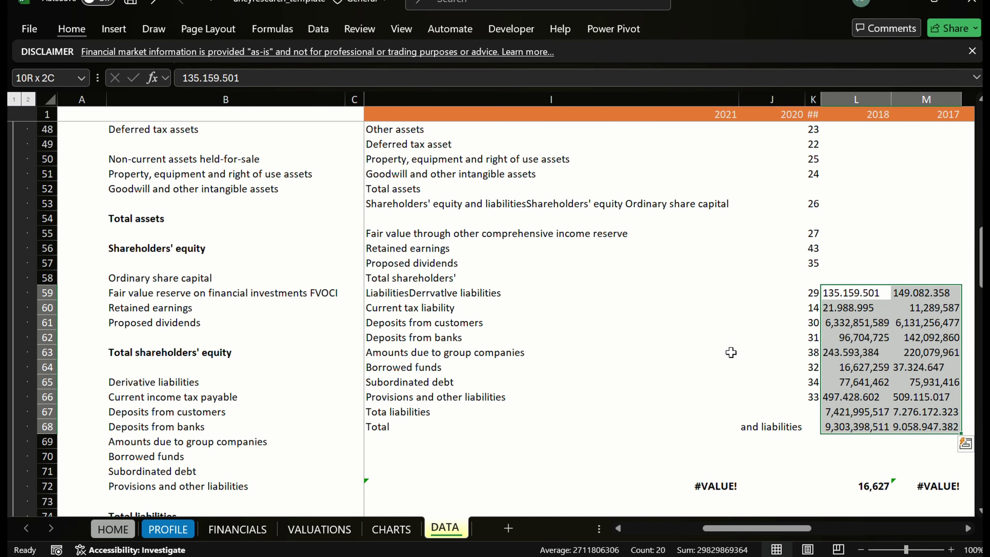
key("shift+Down")
key("shift+Down")
key("shift+Down")
key("shift+Down")
key("shift+Down")
key("shift+Down")
key("shift+Down")
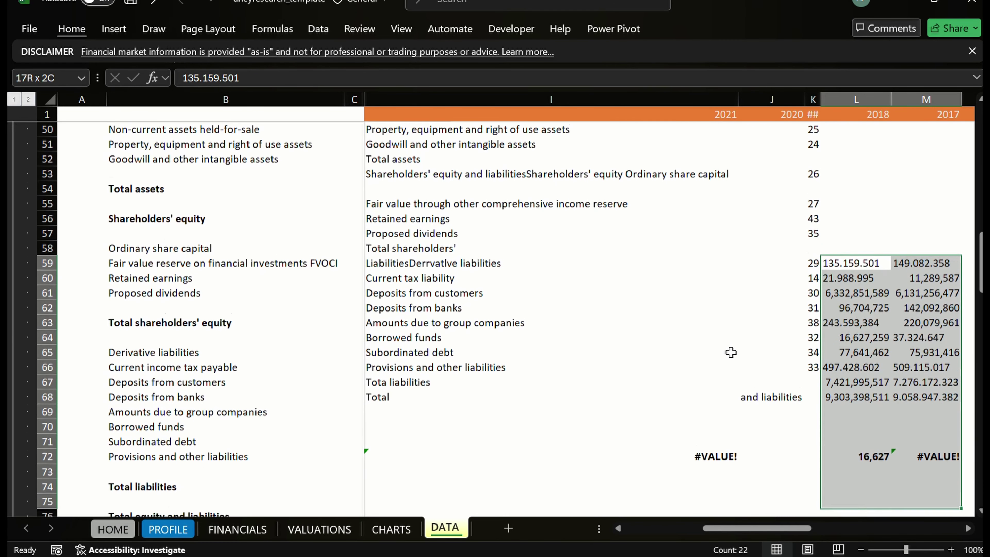
key("shift+Up")
key("shift+Up")
key("shift+Up")
key("shift+Up")
key("shift+Up")
key("shift+Up")
key("shift+Up")
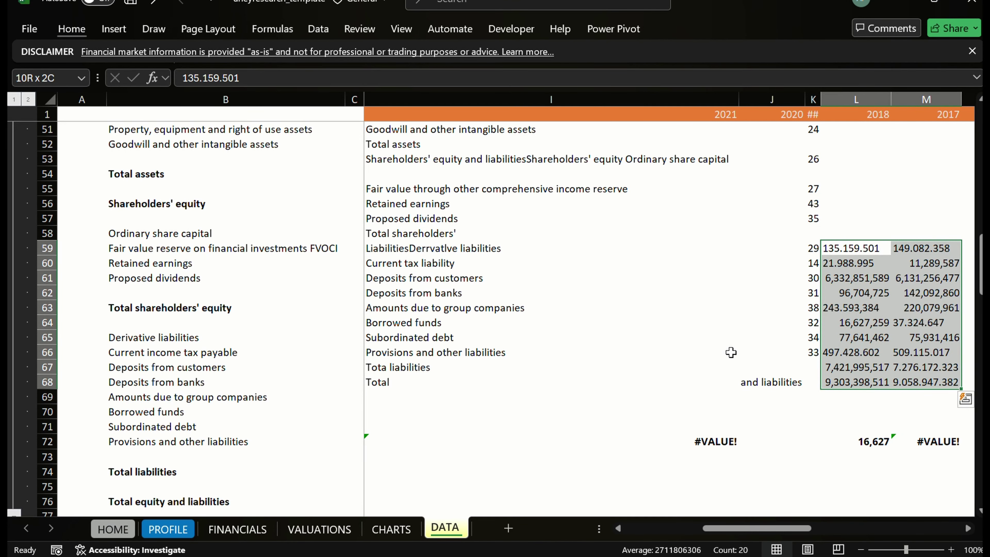
key("ctrl+c")
Paste the cut liabilities and total figures into the 2023 and 2022 columns starting at the Derivative liabilities row, F65
key("Home")
key("Left")
key("Down")
key("Down")
key("Right")
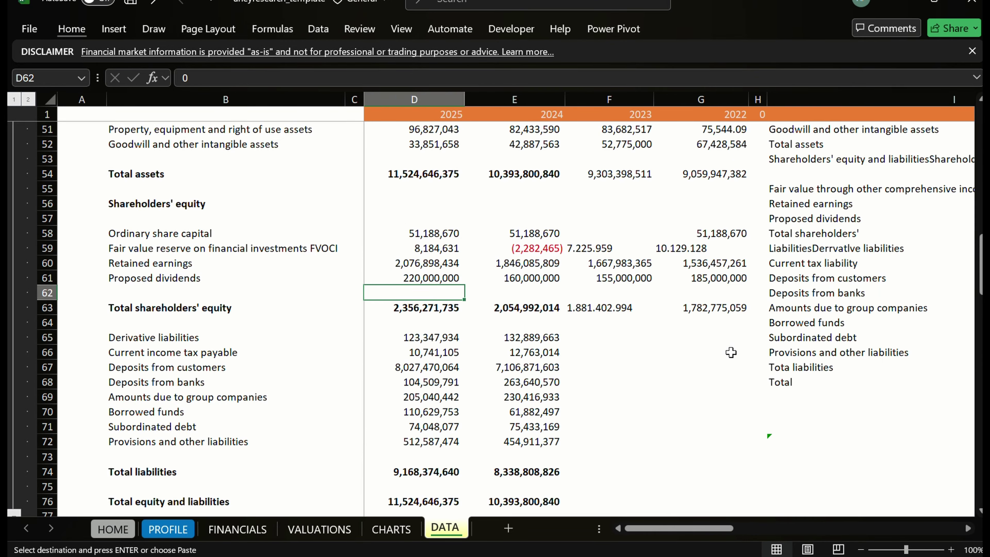
key("Down")
key("Down")
key("Right")
key("Right")
key("Down")
key("Down")
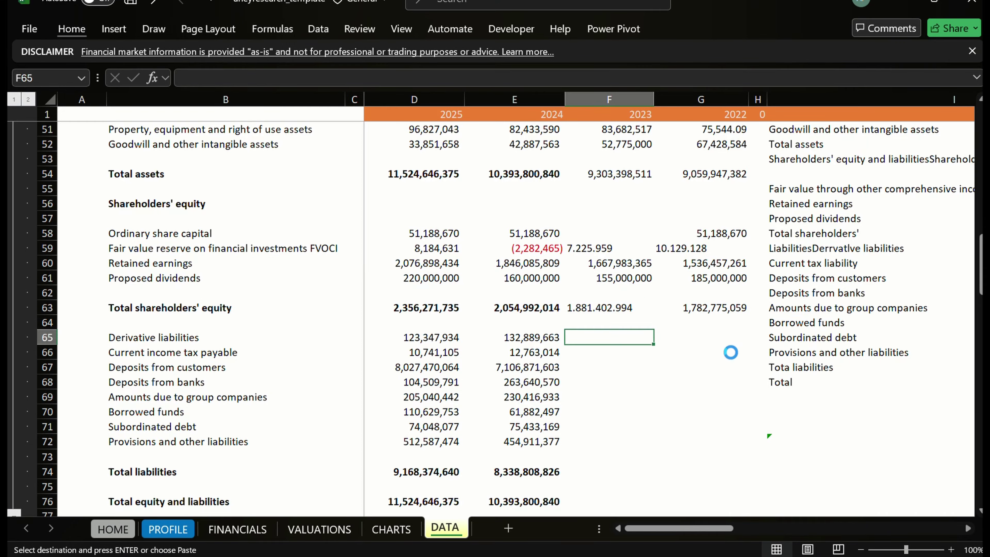
key("Return")
Move the two total equity and liabilities figures from F74:G74 to the Total equity and liabilities row, F76:G76
key("Down")
key("Down")
key("Down")
key("Down")
key("Down")
key("Down")
key("Down")
key("Down")
key("Down")
key("Down")
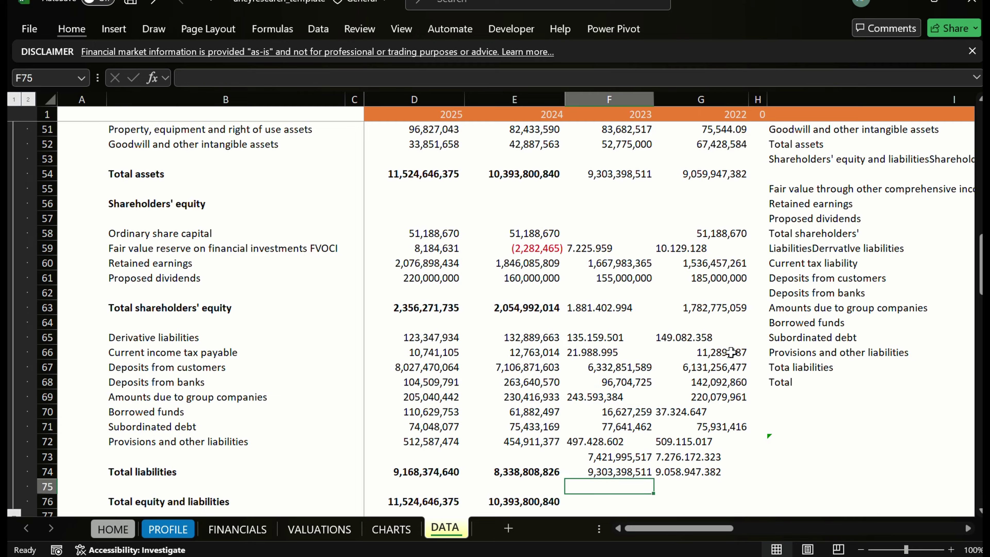
key("Up")
key("Up")
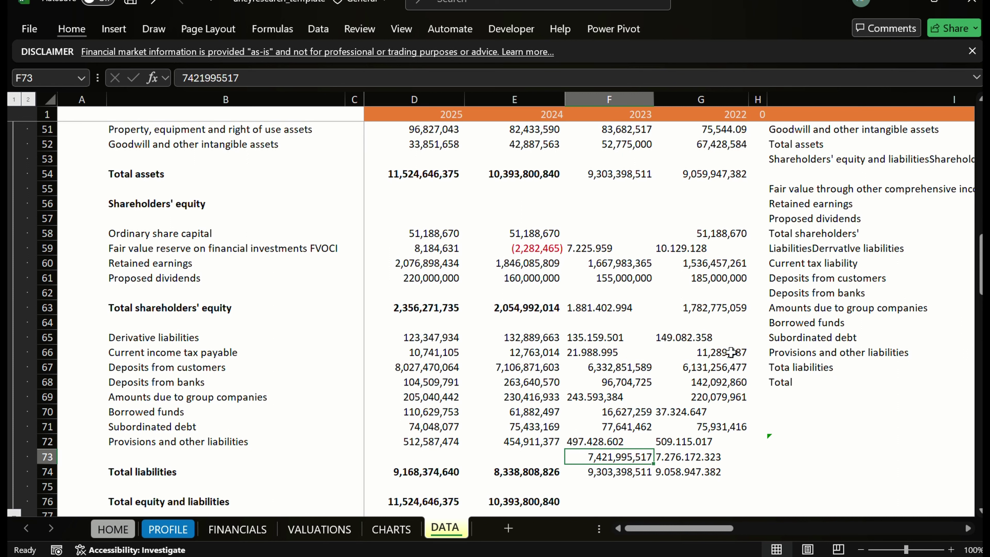
key("Down")
key("Down")
key("Up")
key("Up")
key("Down")
key("shift+Right")
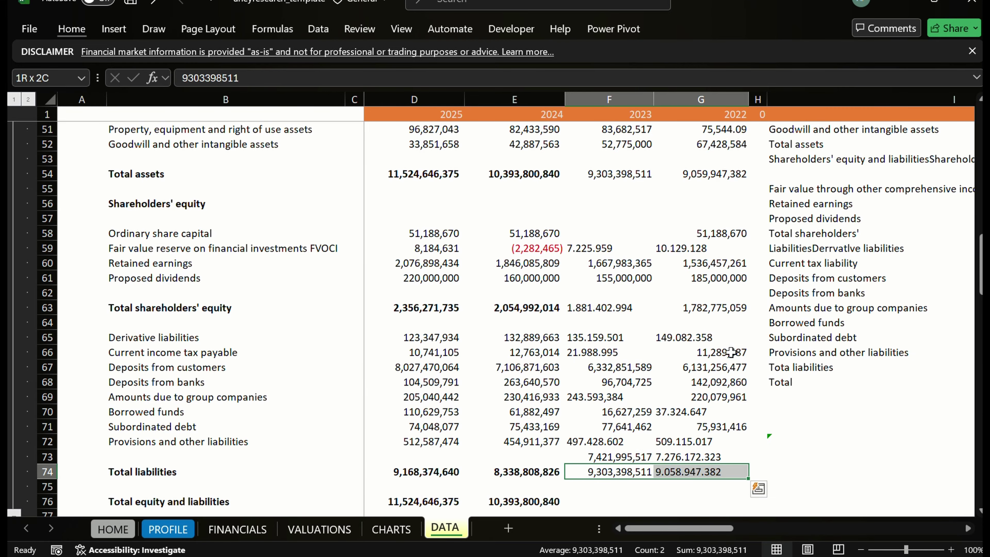
key("ctrl+c")
key("Down")
key("Down")
scroll(731, 352, "down", 1)
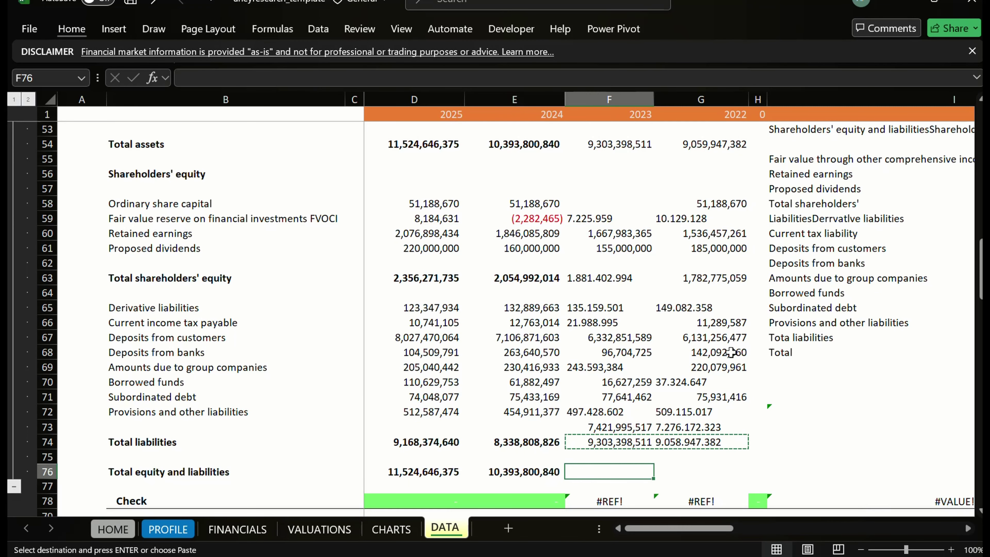
key("Return")
Check columns L and M of the imported data for liabilities figures left behind
key("Right")
key("Right")
key("Up")
key("Up")
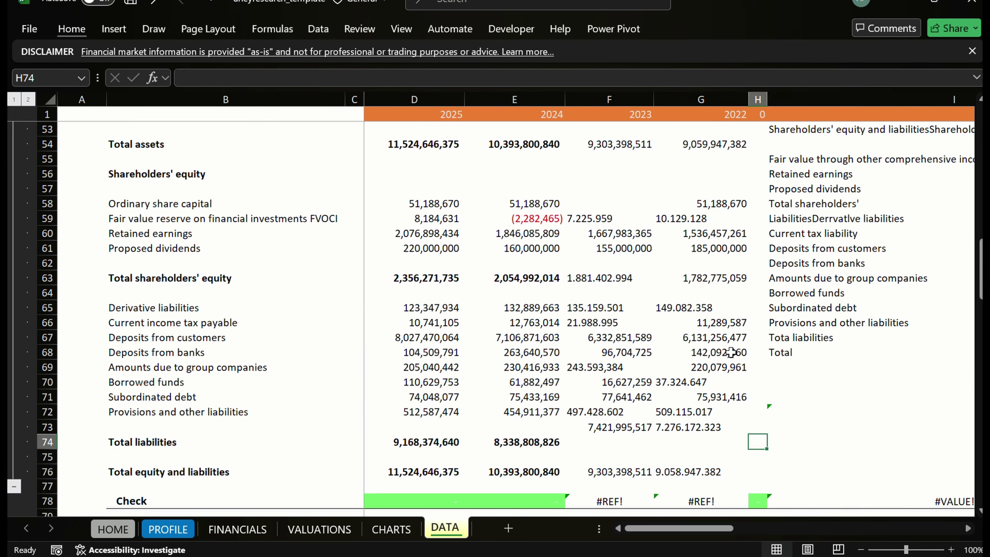
key("Up")
key("Up")
key("Up")
key("Up")
key("Up")
key("Up")
key("Up")
key("Up")
key("Right")
key("Right")
key("Right")
key("Right")
key("Right")
key("Right")
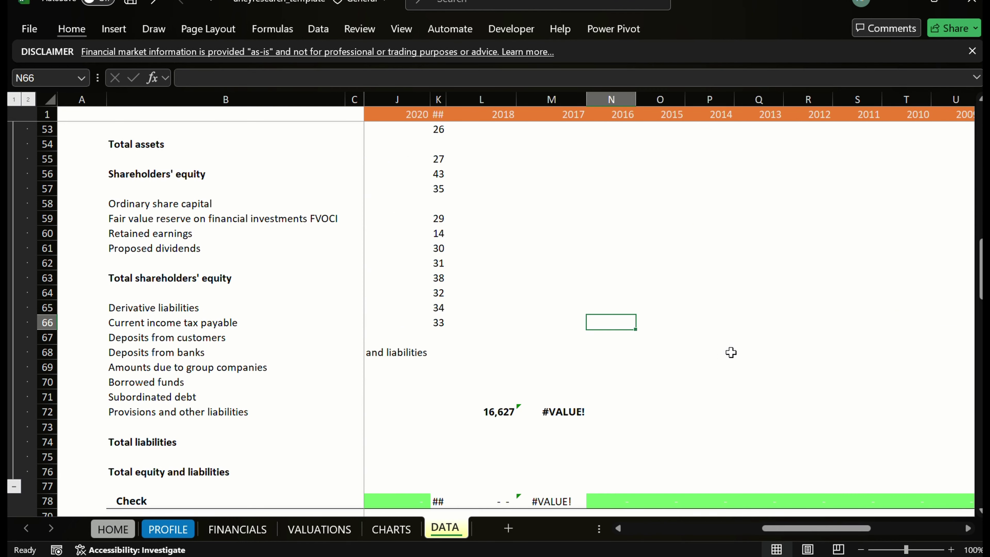
Move the two total liabilities figures from F73:G73 to the Total liabilities row, F74:G74
key("Left")
key("Left")
key("Left")
key("Left")
key("Left")
key("Left")
key("Left")
key("Left")
key("Left")
key("Down")
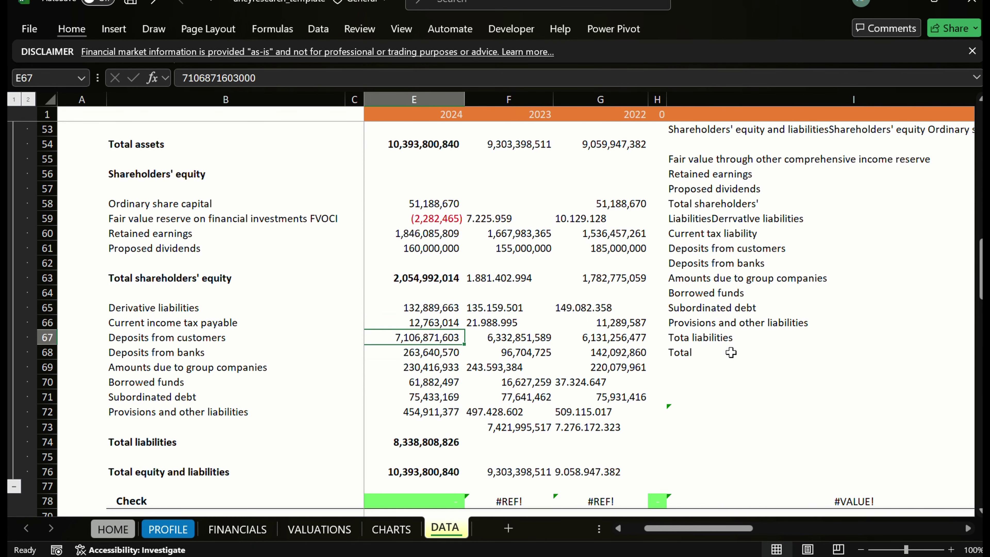
key("Down")
key("Down")
key("Down")
key("Down")
key("Right")
key("Down")
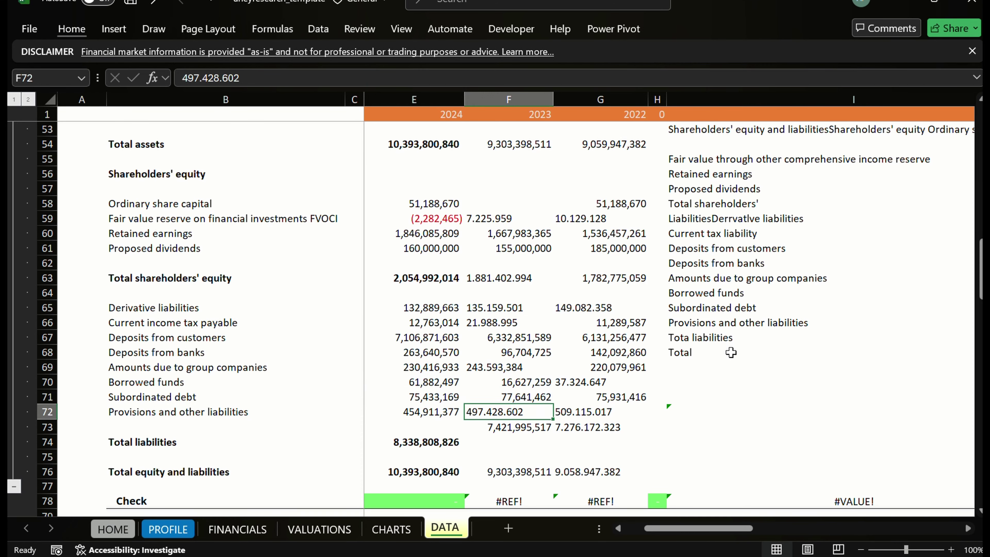
key("Down")
key("shift+Right")
key("ctrl+x")
key("Down")
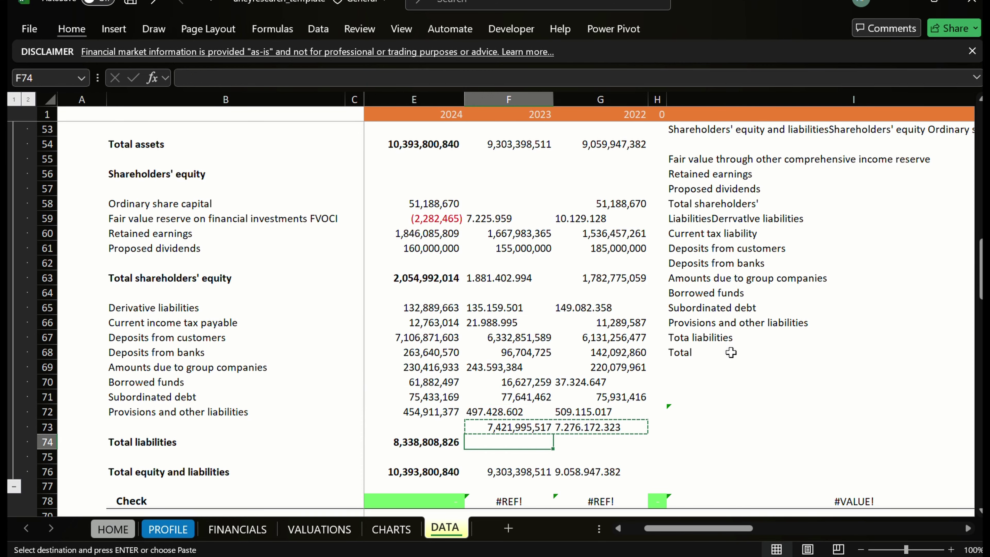
key("ctrl+v")
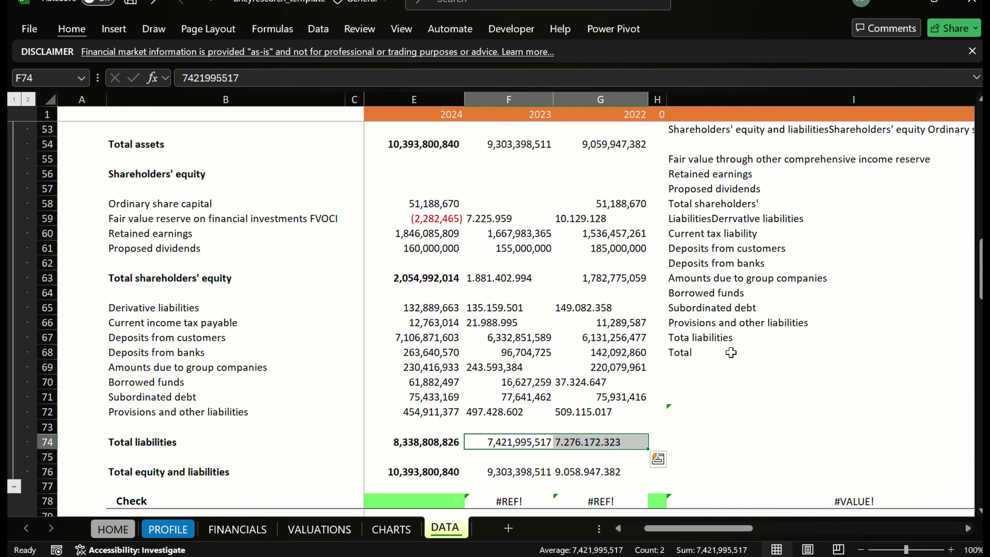
Correct the 2022 Total equity and liabilities figure in G76 to 9,058,947,382, with commas instead of dots
key("Down")
key("Down")
key("Right")
key("F2")
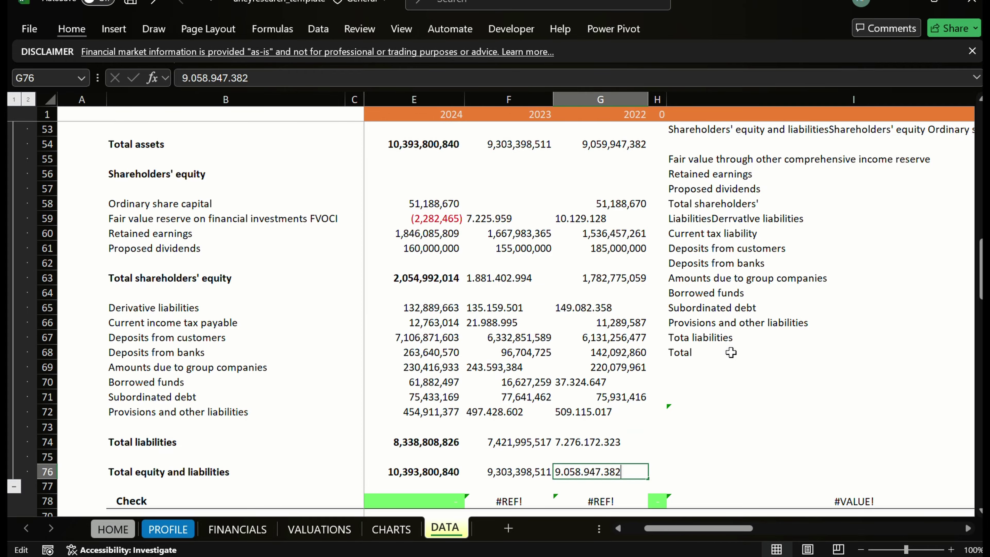
key("Left")
key("Left")
key("Left")
key("BackSpace")
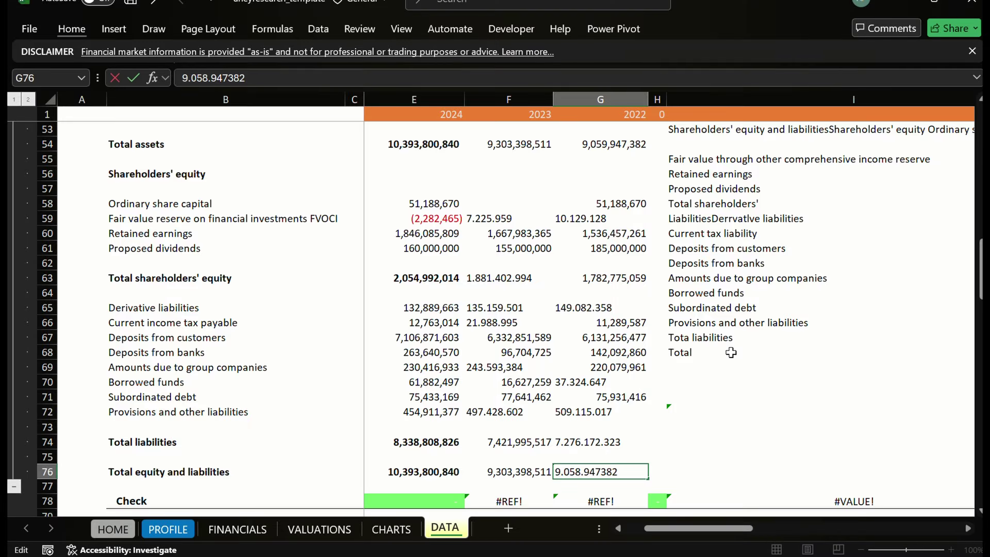
type(",")
key("Left")
key("Left")
key("Left")
key("Left")
key("BackSpace")
type(",")
key("BackSpace")
type(",")
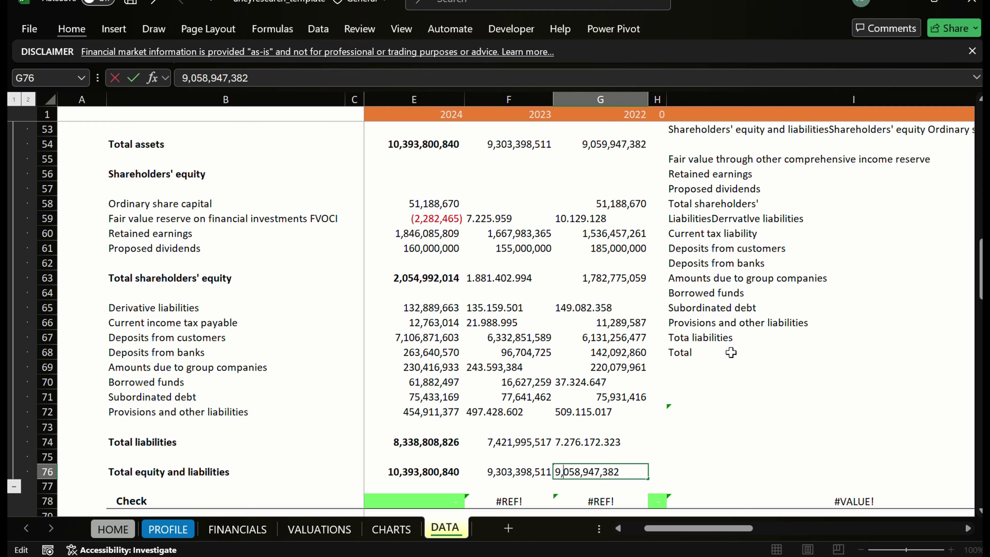
key("shift+Tab")
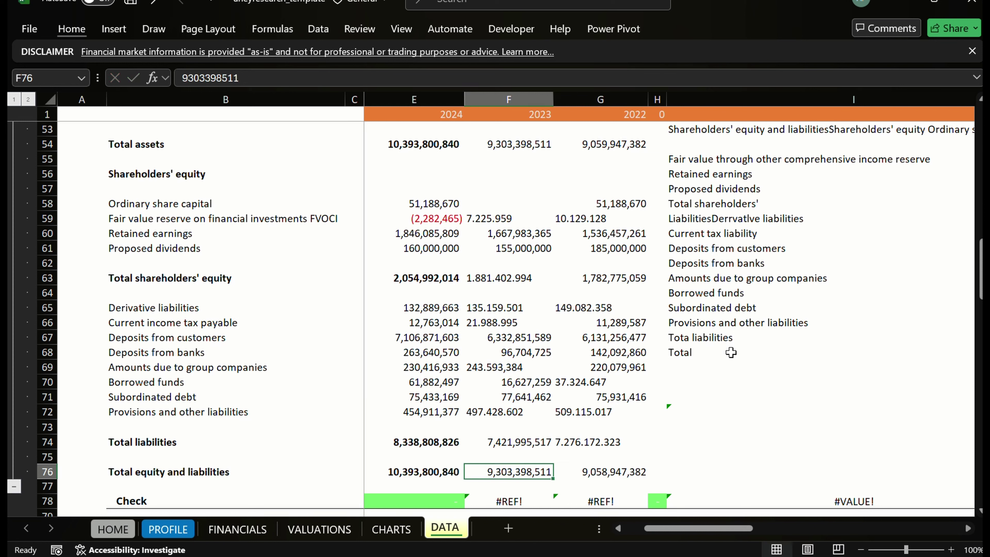
Replace the dot separators with commas in the 2022 Total liabilities figure in G74
key("Right")
key("Up")
key("Up")
key("F2")
key("Left")
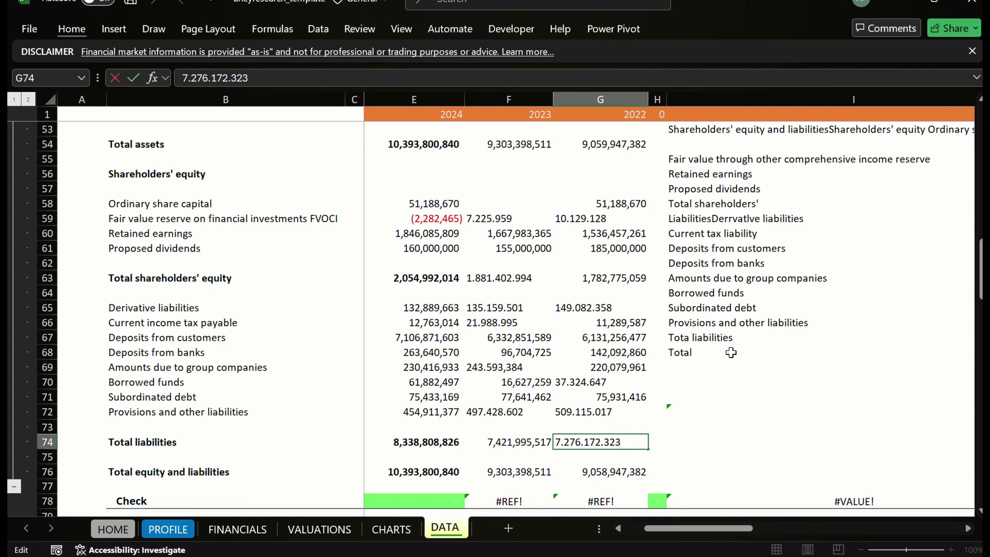
key("BackSpace")
type(",")
key("BackSpace")
type(",")
key("BackSpace")
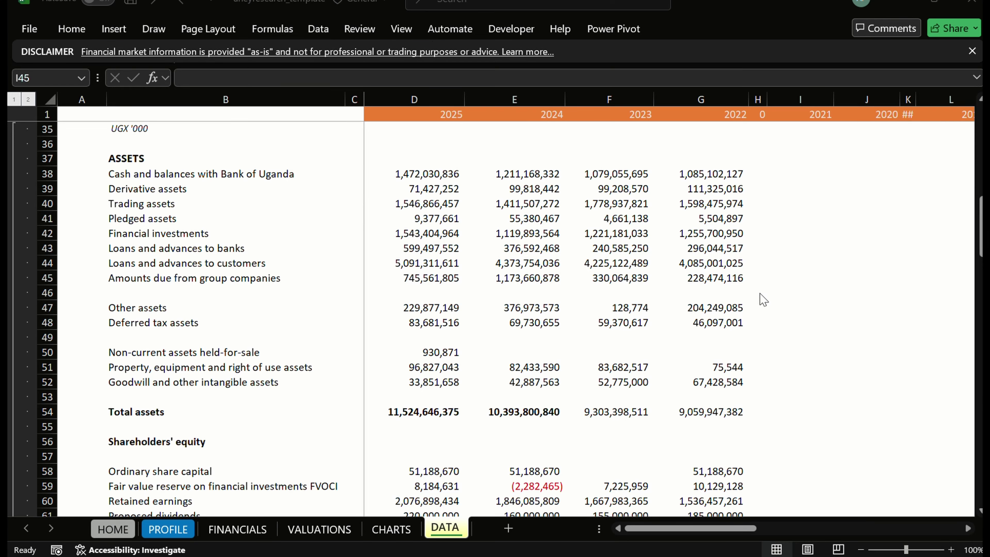
left_click(803, 308)
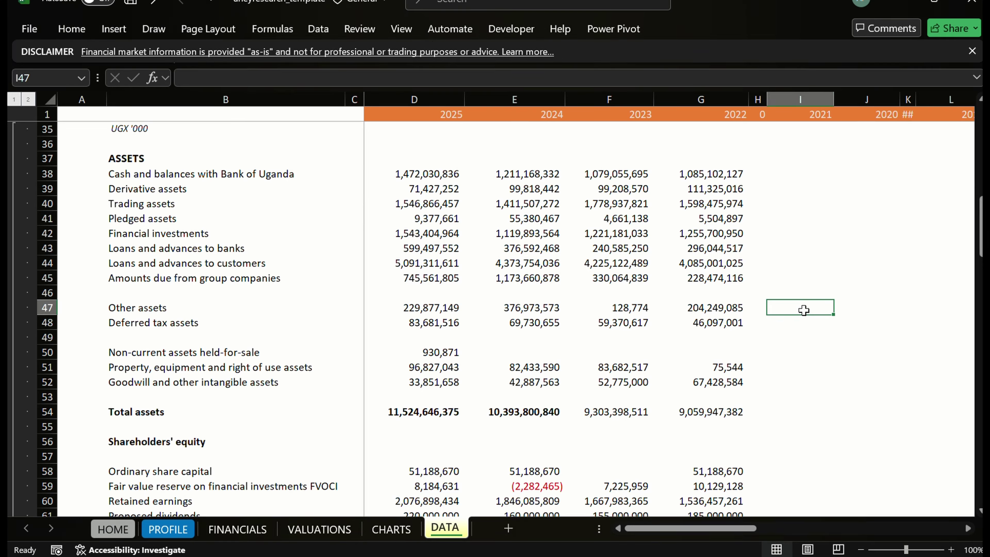
left_click(833, 341)
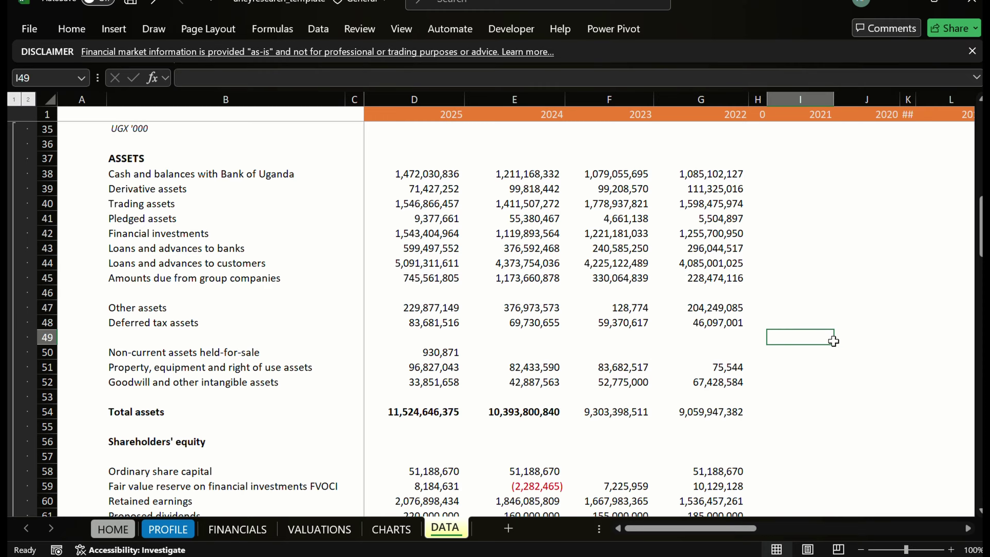
Enter the check formula =F54-SUM(F38:F52) in I54 to compare 2023 Total assets with the sum of its line items
key("Down")
key("Down")
key("Down")
key("Down")
key("Down")
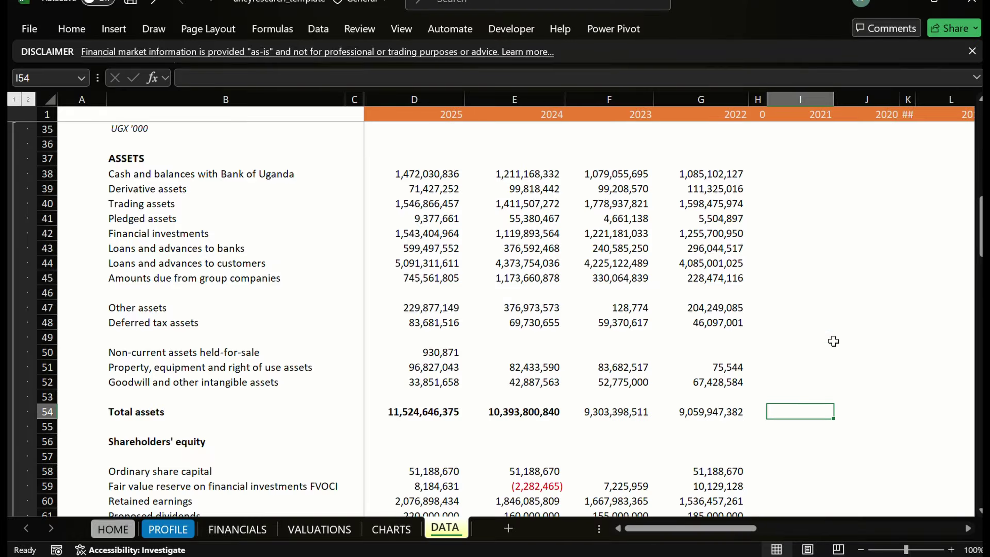
type("=")
key("Left")
key("Left")
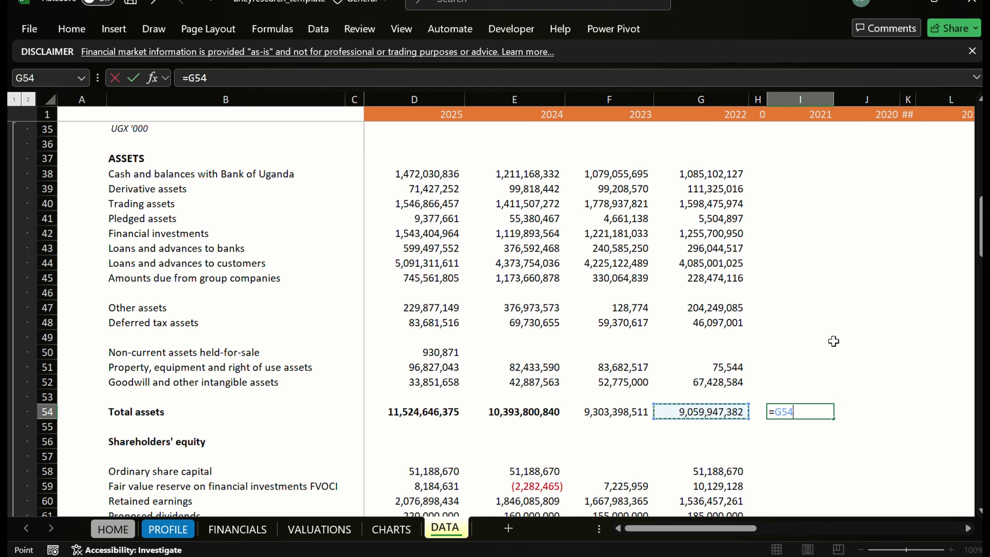
key("Right")
key("Left")
key("Left")
key("Left")
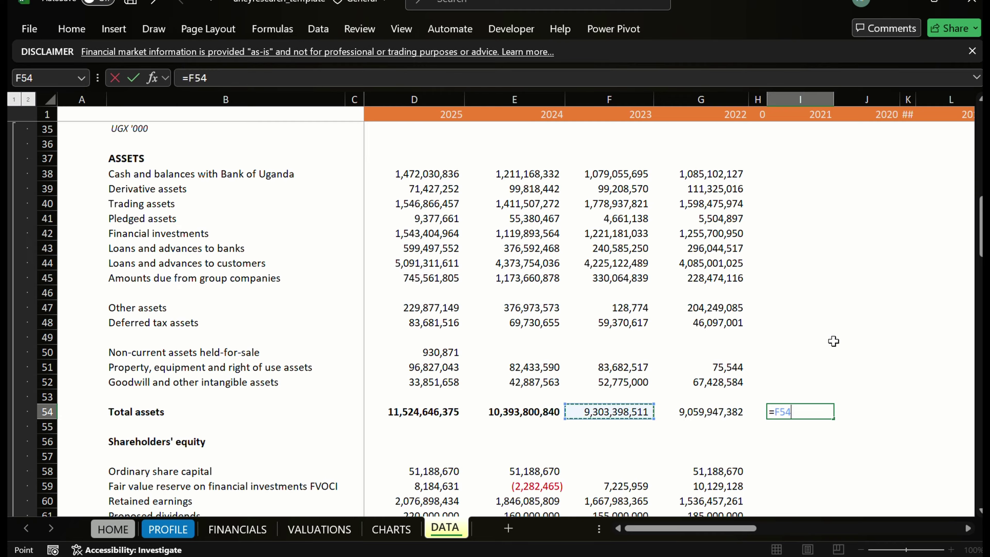
key("Right")
type("-sum")
key("Tab")
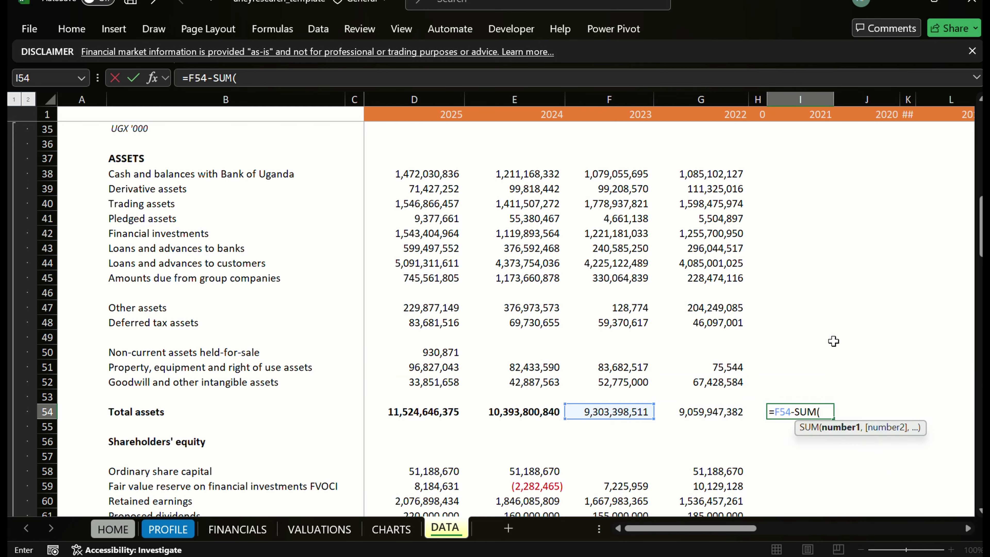
key("Up")
key("Up")
key("Left")
key("Left")
key("Left")
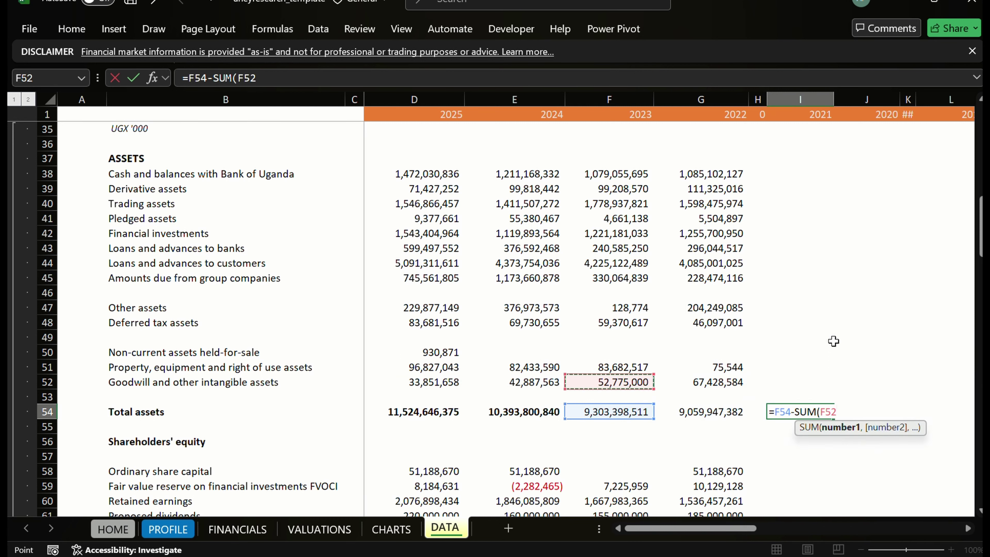
key("shift+Up")
key("shift+Up")
key("shift+Up")
key("shift+Up")
key("shift+Up")
key("shift+Up")
key("shift+Up")
key("shift+Up")
key("shift+Up")
key("shift+Up")
key("shift+Up")
key("shift+Up")
key("shift+Up")
key("shift+Up")
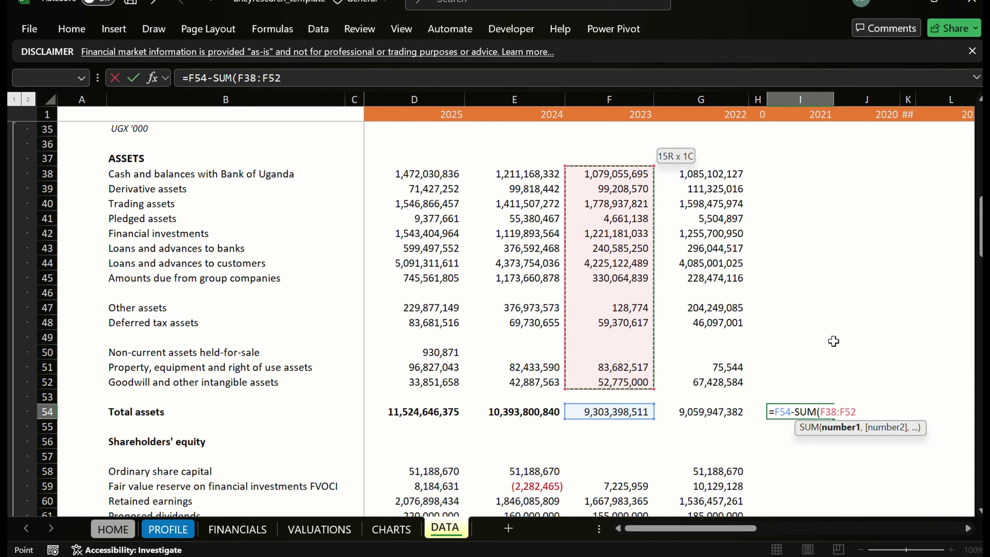
key("Return")
key("Return")
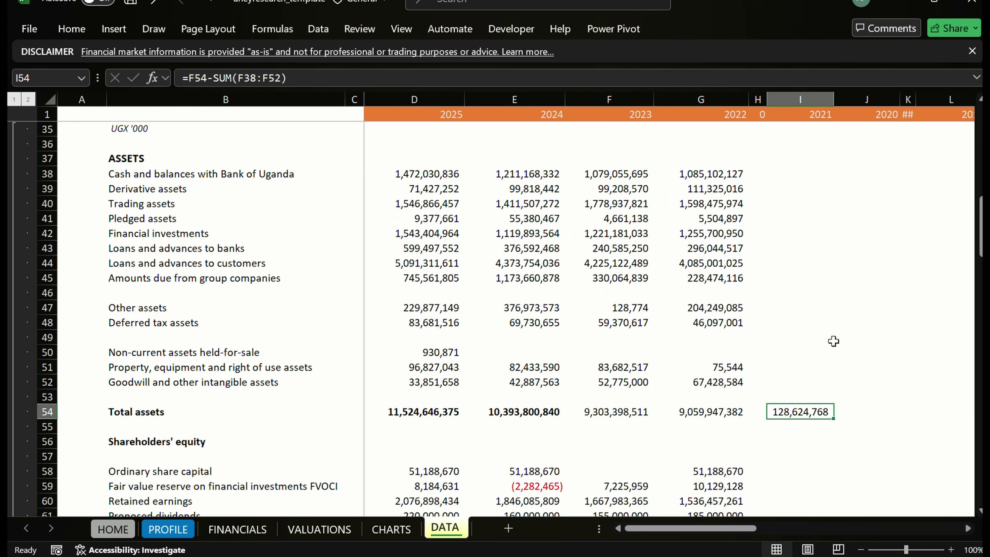
Compare the stored 2023 Total assets value in F54 with the check formula in I54
key("Down")
key("Down")
key("Down")
key("Up")
key("Up")
key("Up")
key("Left")
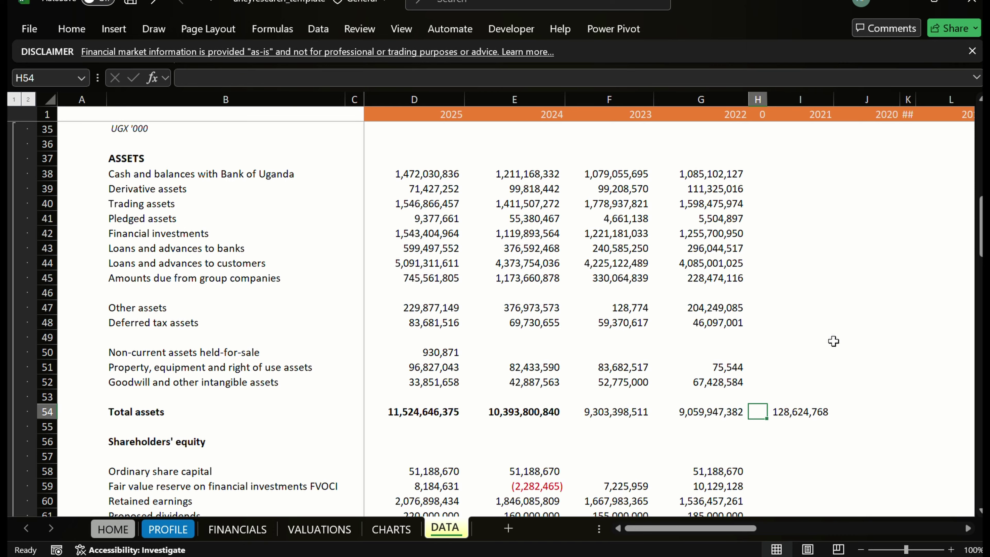
key("Left")
key("Left")
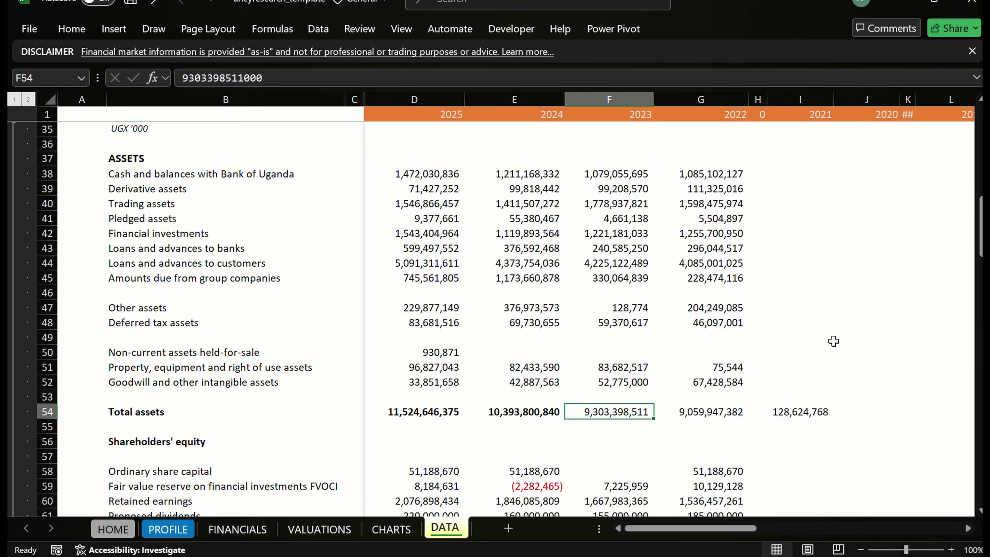
key("Right")
key("Right")
key("Right")
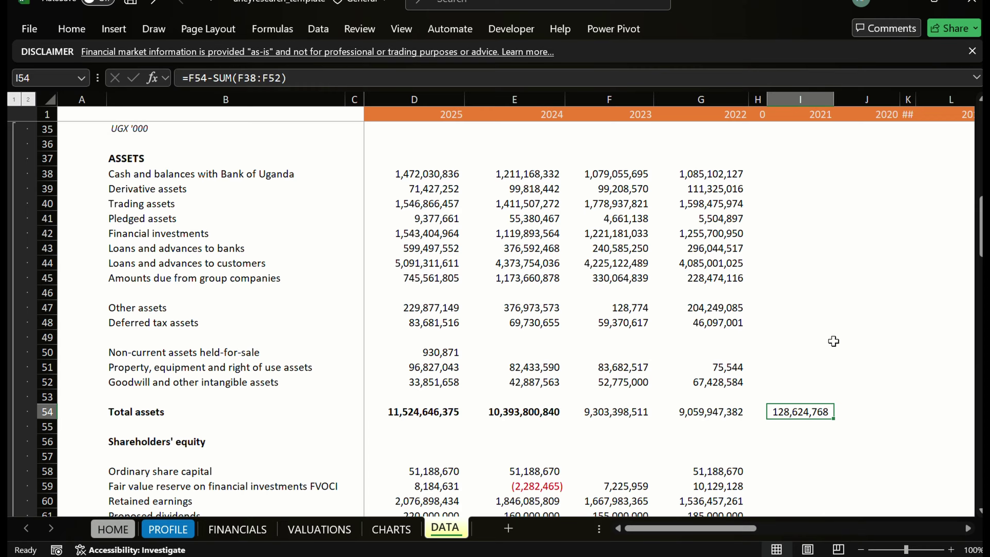
Enter the check formula =G54-SUM(G38:G52) in J54 to compare 2022 Total assets with the sum of its line items
key("Left")
key("Right")
key("Right")
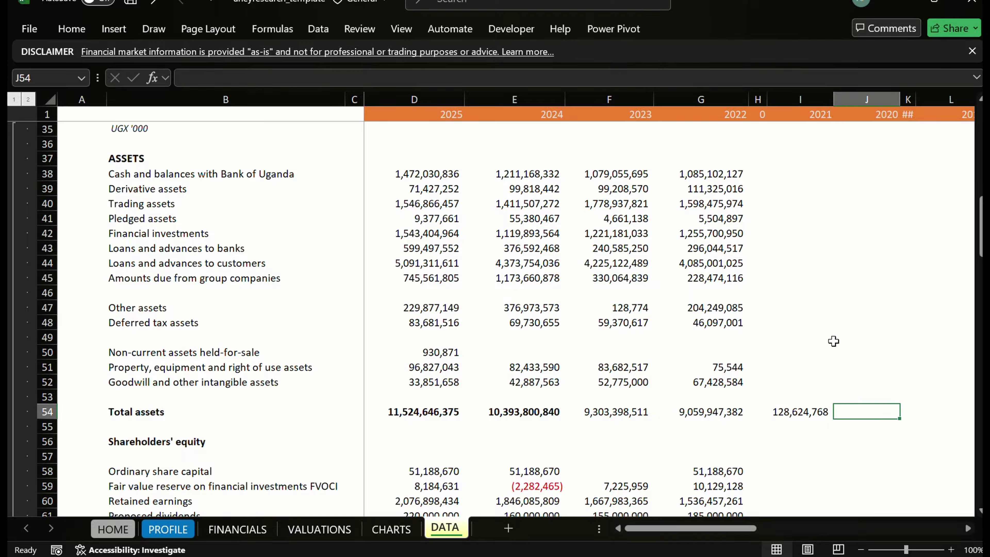
type("=")
key("Left")
key("Left")
key("Left")
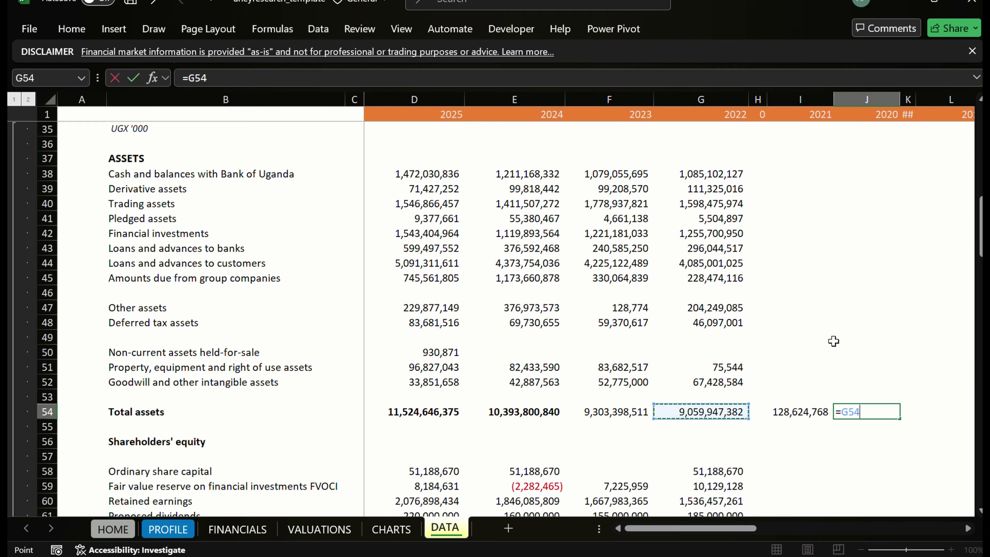
type("-sum")
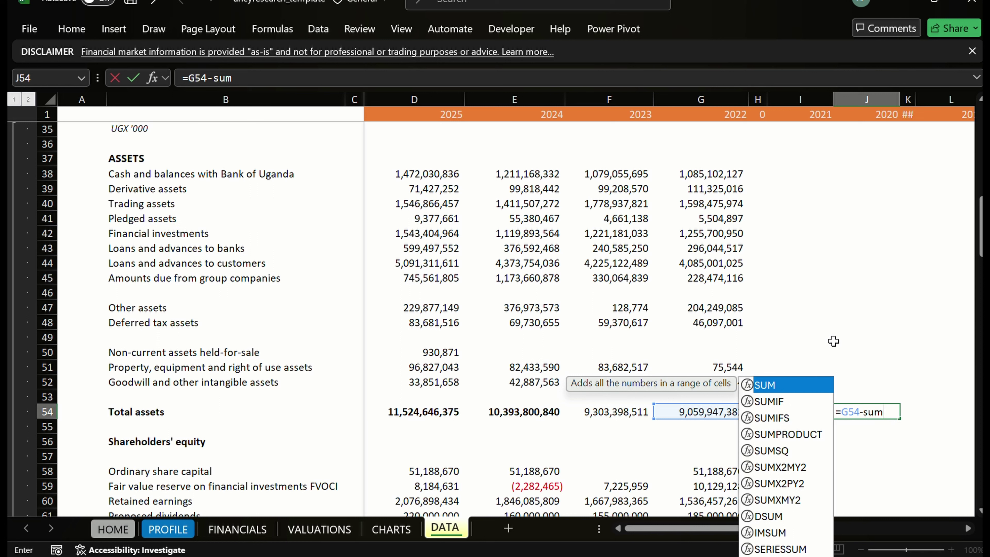
key("Tab")
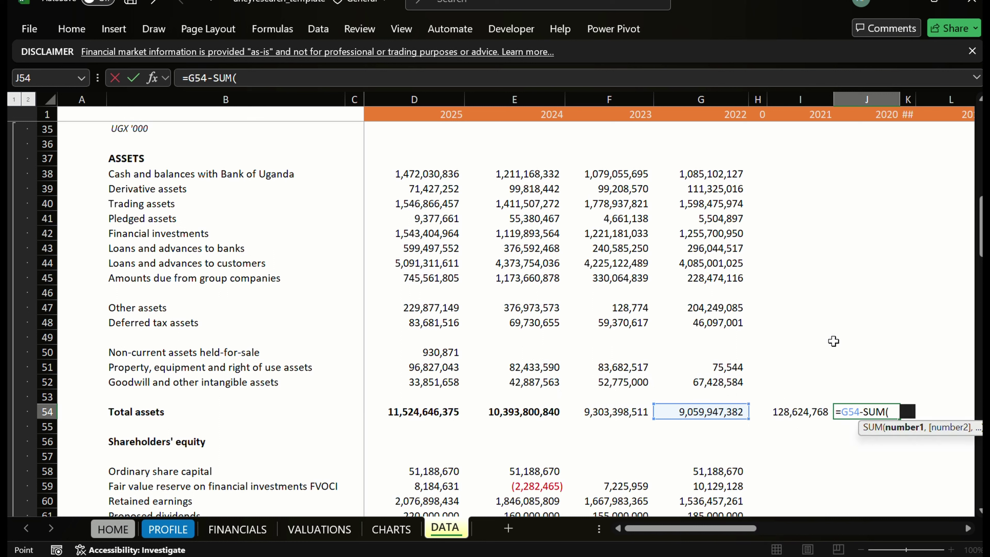
key("Up")
key("Up")
key("Left")
key("Left")
key("Left")
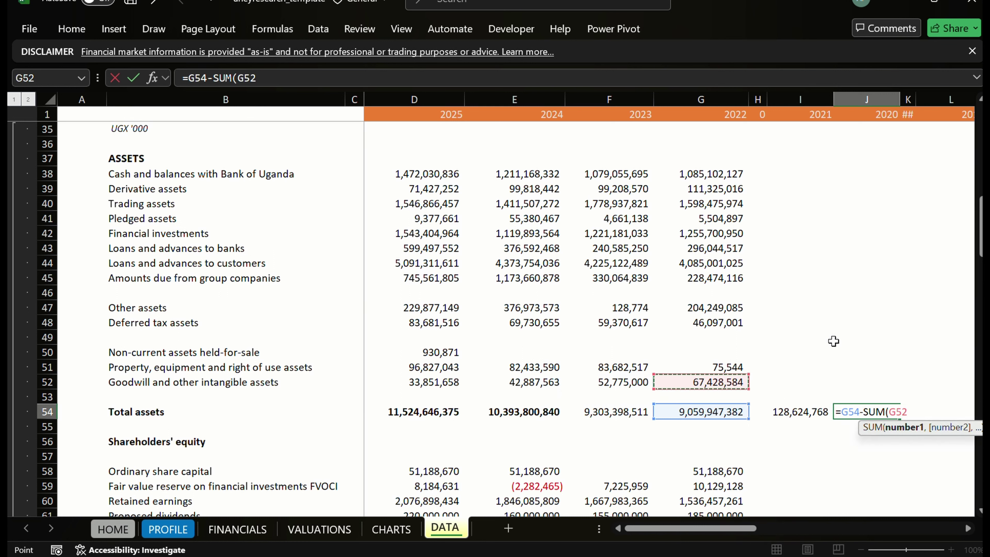
key("shift+Up")
key("shift+Up")
key("shift+Up")
key("shift+Up")
key("shift+Up")
key("shift+Up")
key("shift+Up")
key("shift+Up")
key("shift+Up")
key("shift+Up")
key("shift+Up")
key("shift+Up")
key("shift+Up")
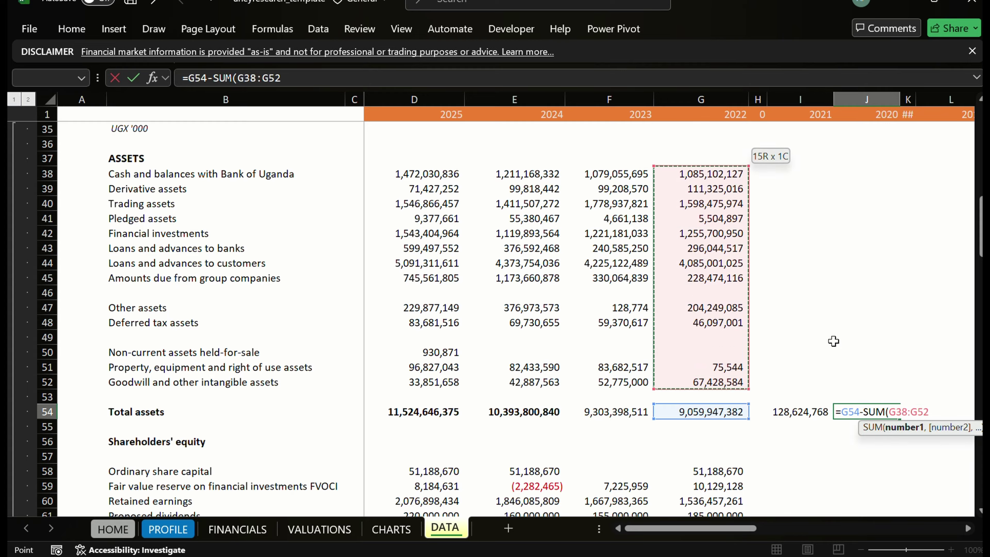
key("Return")
key("Return")
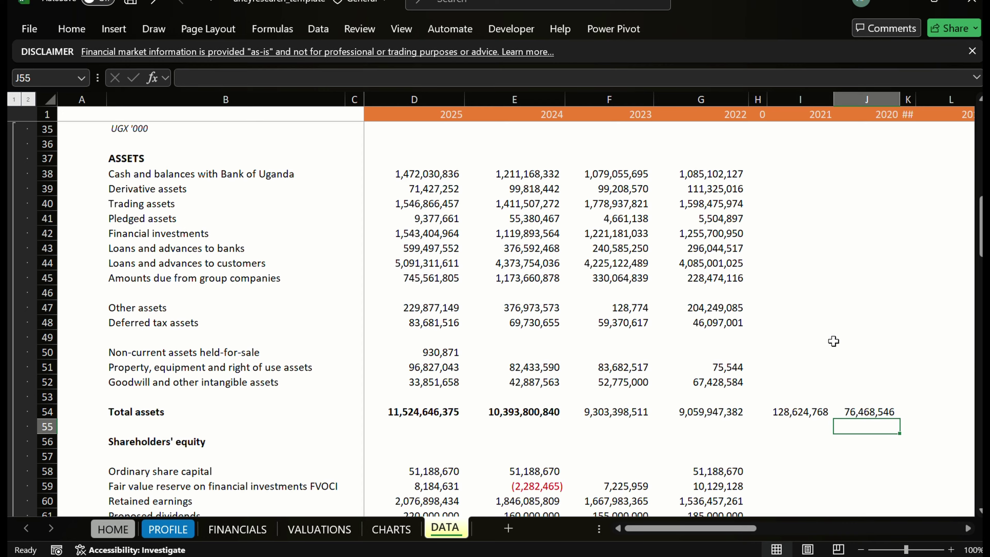
Review the asset line items from Cash and balances with Bank of Uganda to Amounts due from group companies
key("Up")
key("Left")
key("Left")
key("Left")
key("Up")
key("Up")
key("Up")
key("Up")
key("Up")
key("Up")
key("Up")
key("Up")
key("Up")
key("Up")
key("Up")
key("Up")
key("Up")
key("Up")
key("Up")
key("Up")
key("Up")
key("Left")
key("Left")
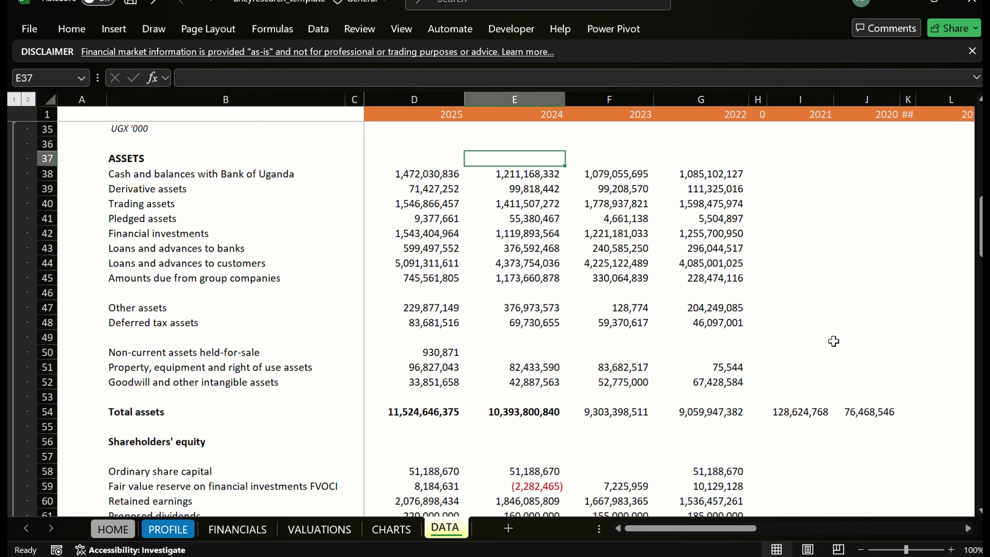
key("Left")
key("Left")
key("Left")
key("Down")
key("Down")
key("Down")
key("Down")
key("Down")
key("Down")
key("Down")
key("Down")
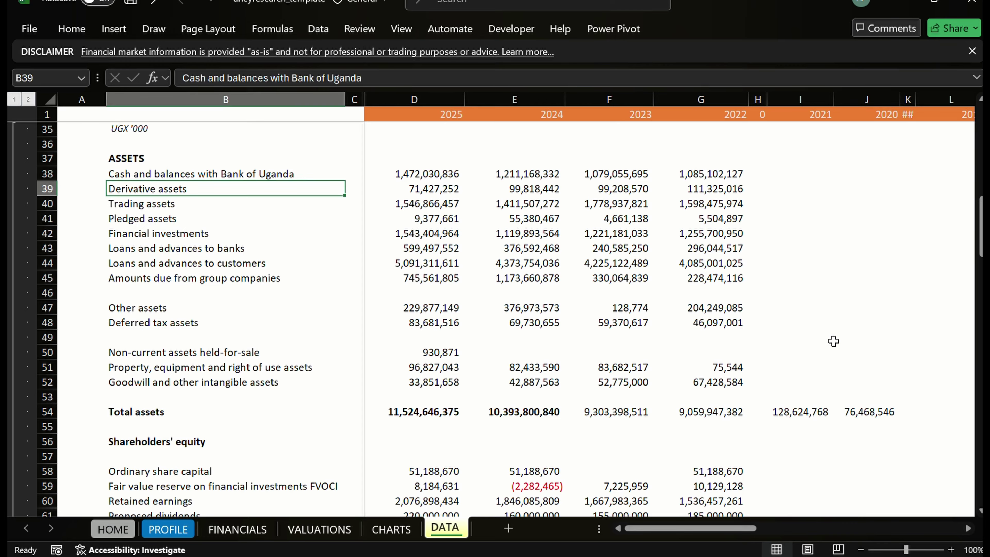
key("Right")
key("Left")
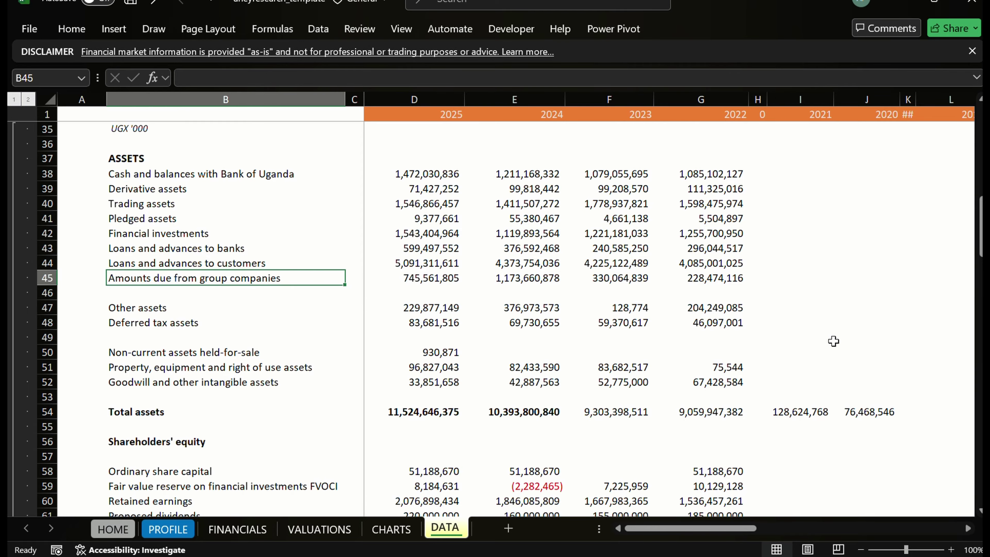
Examine the remaining asset rows, the shareholders' equity rows and the liabilities rows down to Provisions and other liabilities
key("Up")
key("Up")
key("Down")
key("Down")
key("Down")
key("Down")
key("Down")
key("Down")
key("Down")
key("Down")
key("Down")
key("Down")
key("Down")
key("Down")
key("Down")
key("Down")
key("Down")
key("Down")
key("Down")
key("Down")
key("Down")
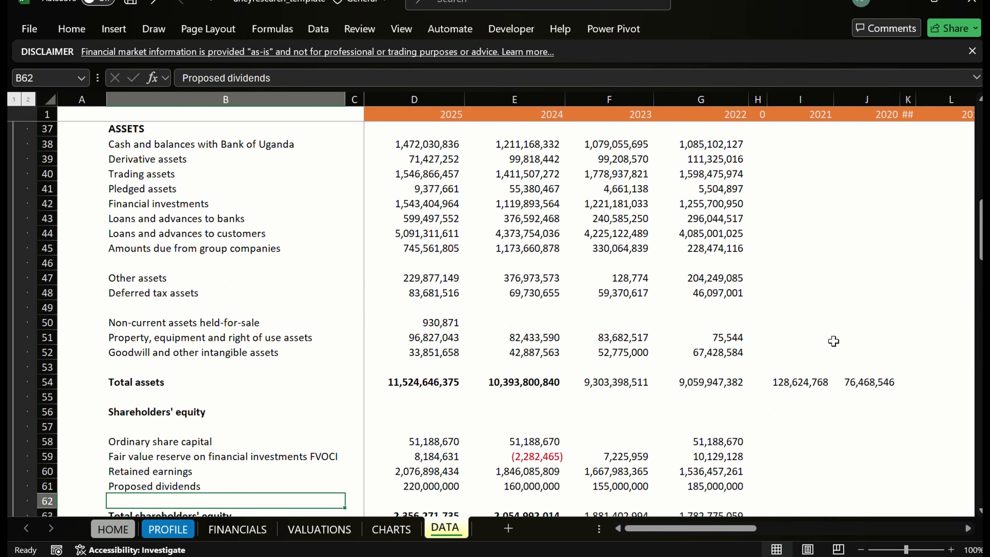
key("Down")
key("Down")
key("Down")
key("Down")
key("Down")
key("Down")
key("Down")
key("Down")
key("Down")
key("Down")
key("Down")
key("Right")
key("Up")
key("Up")
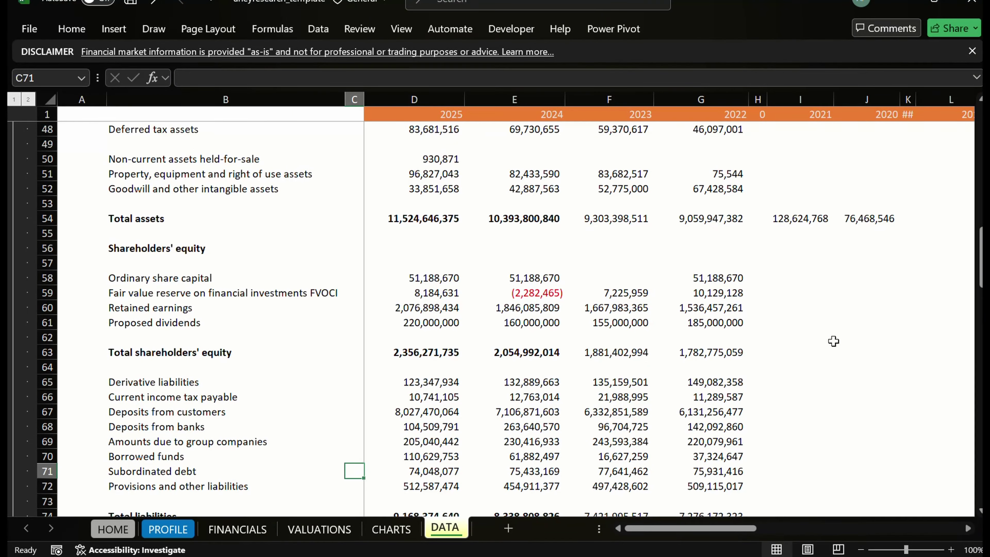
Examine the shareholders' equity, liabilities and Check rows for 2023 and 2022, down to the start of the cash flow statement
key("Up")
key("Up")
key("Up")
key("Up")
key("Up")
key("Up")
key("Up")
key("Up")
key("Up")
key("Up")
key("Up")
key("Up")
key("Right")
key("Right")
key("Right")
key("Right")
key("Right")
key("Up")
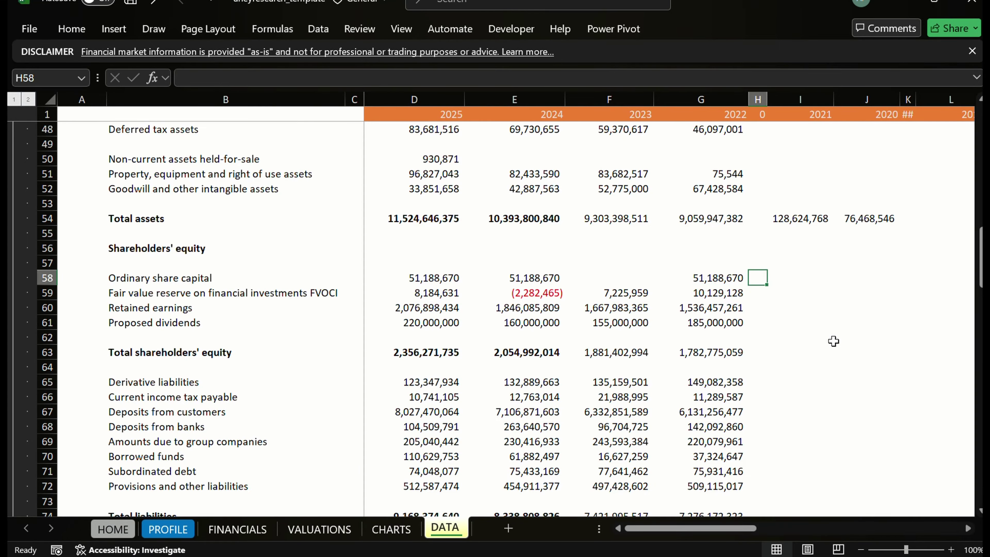
key("Down")
key("Down")
key("Down")
key("Down")
key("Down")
key("Down")
key("Down")
key("Down")
key("Down")
key("Down")
key("Down")
key("Down")
key("Down")
key("Down")
key("Down")
key("Down")
key("Down")
key("Down")
key("Down")
key("Down")
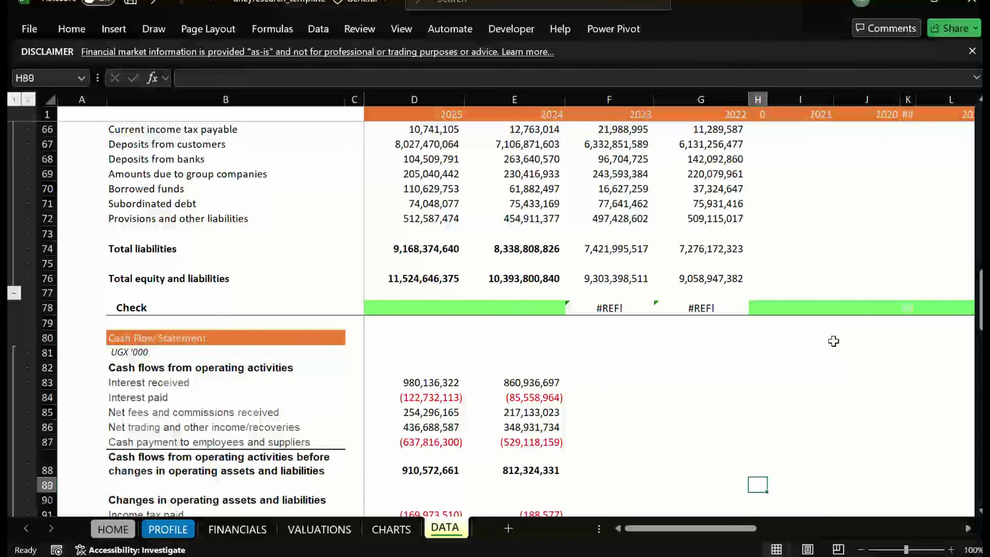
Review the liabilities and equity rows back up to the Total assets check formula in I54
key("Up")
key("Up")
key("Up")
key("Up")
key("Up")
key("Up")
key("Up")
key("Up")
key("Up")
key("Up")
key("Up")
key("Up")
key("Up")
key("Up")
key("Up")
key("Up")
key("Up")
key("Up")
key("Right")
key("Down")
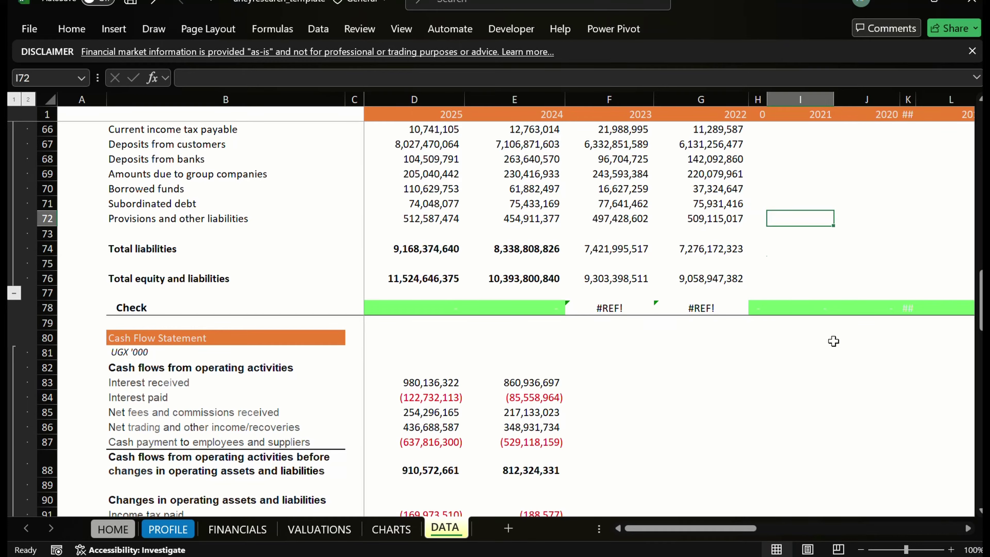
key("Down")
key("Up")
key("Up")
key("Up")
key("Up")
key("Up")
key("Up")
key("Up")
key("Up")
key("Up")
key("Up")
key("Up")
key("Up")
key("Up")
key("Up")
key("Up")
key("Up")
key("Up")
key("Up")
key("Up")
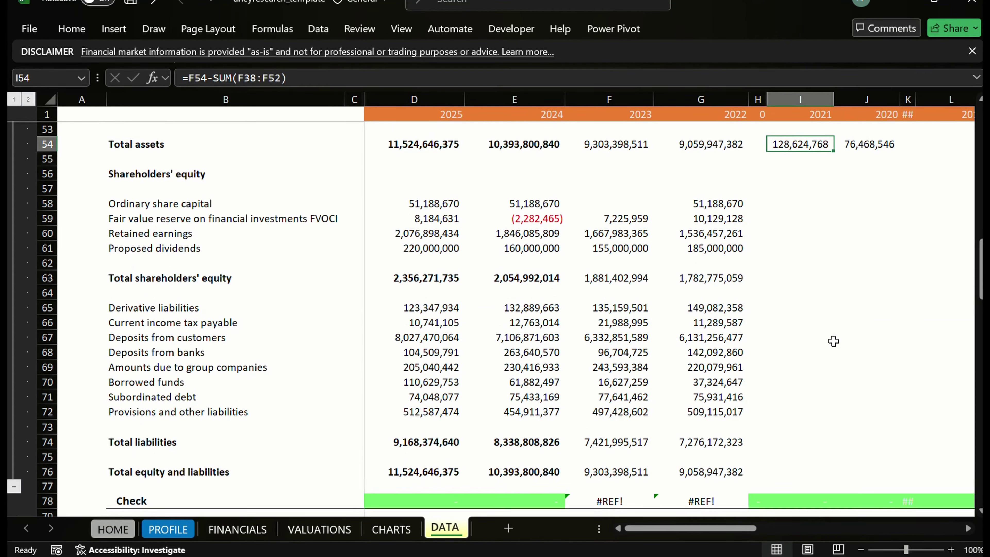
Enter the Total liabilities check formula =F74-SUM(F65:F72) in I74 and extend it to J74 for 2022
key("Down")
key("Down")
key("Down")
key("Down")
key("Down")
key("Down")
key("Down")
key("Down")
key("Down")
key("Down")
key("Down")
key("Down")
key("Down")
key("Down")
key("Down")
key("Down")
key("Down")
key("Down")
key("Down")
key("Down")
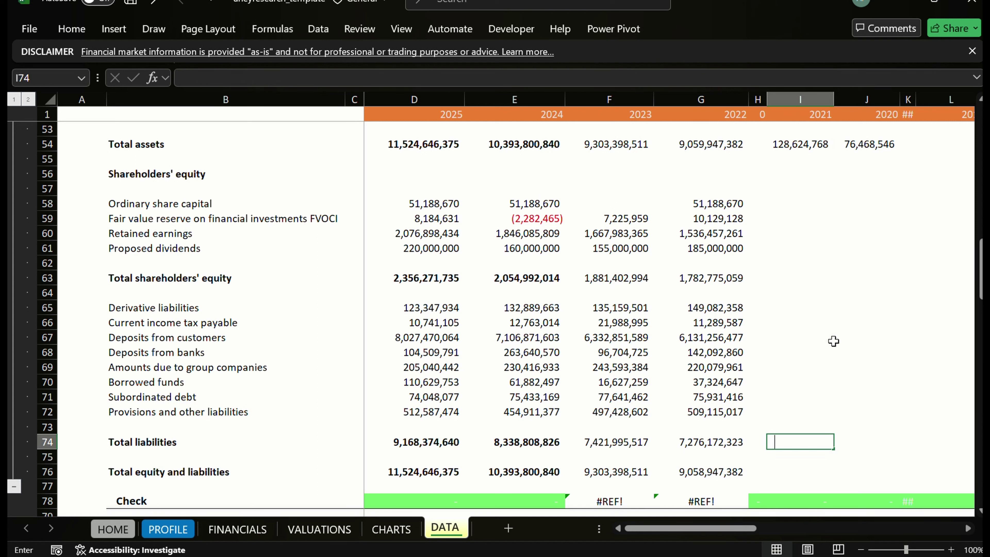
type("=")
key("Left")
key("Left")
key("Left")
key("Left")
key("Right")
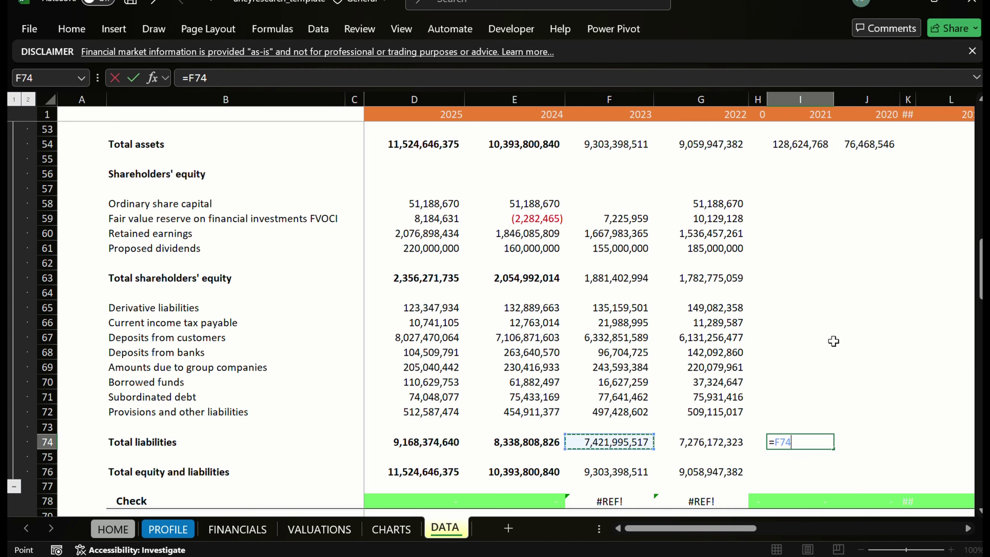
type("-")
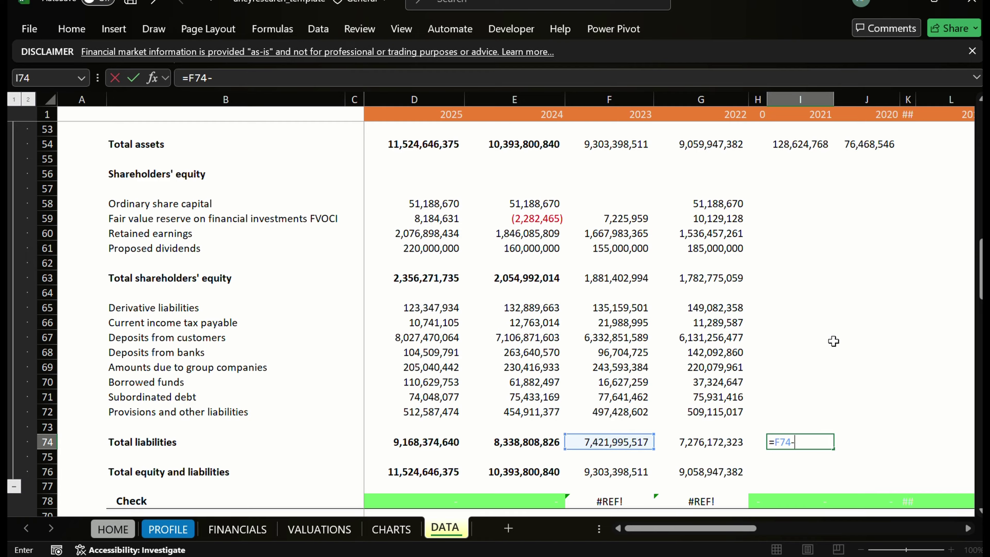
type("sum")
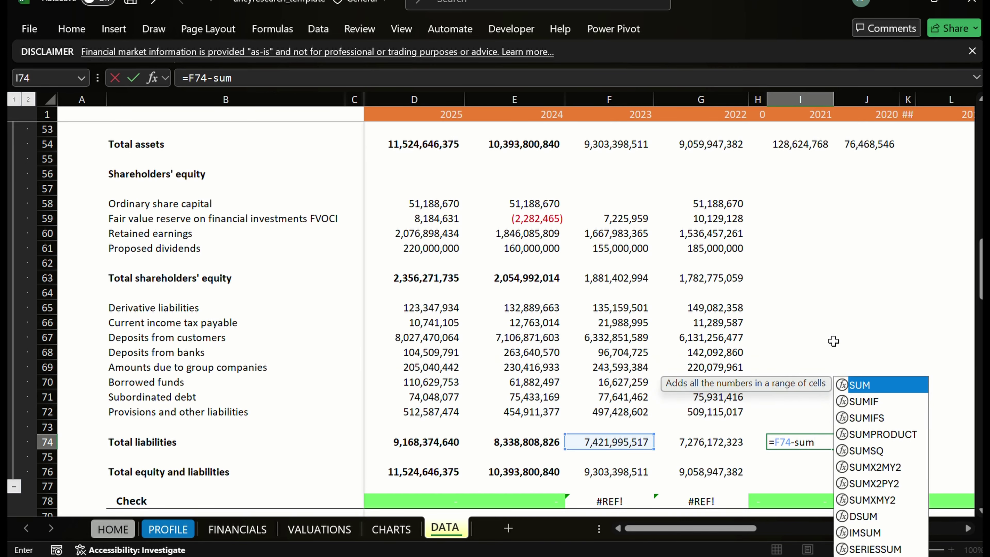
key("Tab")
key("Up")
key("Up")
key("Left")
key("Left")
key("Left")
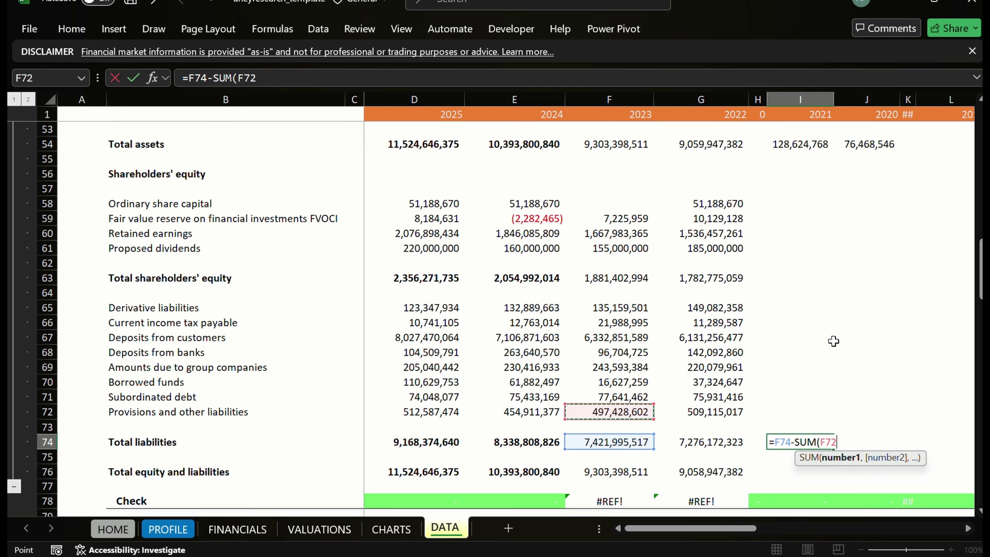
key("shift+Up")
key("shift+Up")
key("shift+Up")
key("shift+Up")
key("shift+Up")
key("shift+Up")
key("shift+Up")
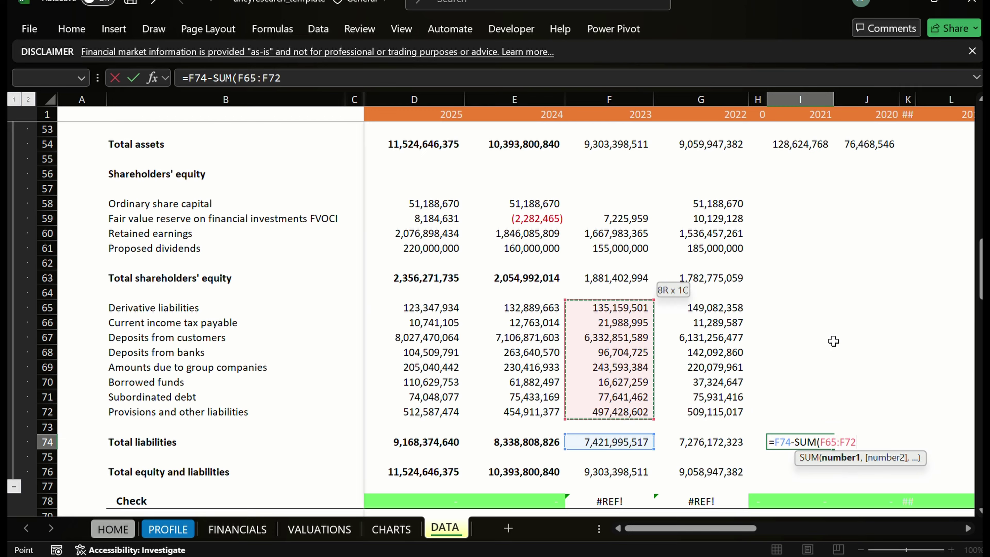
key("Return")
key("Return")
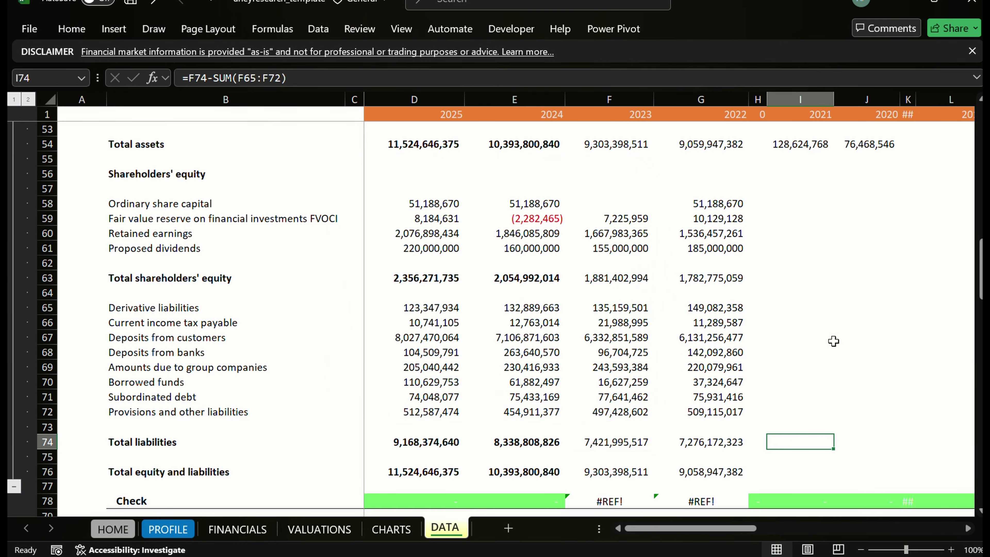
key("shift+Right")
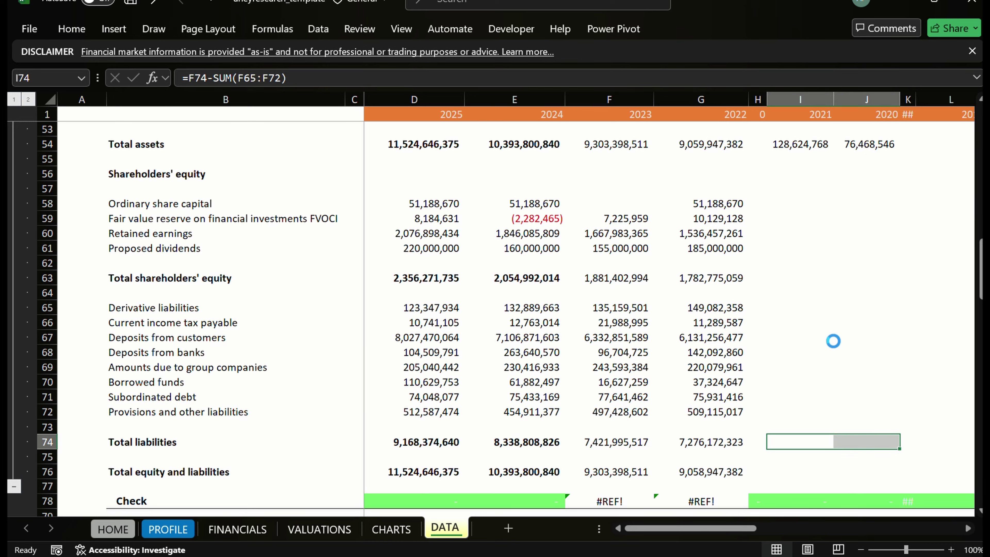
Enter the Total shareholders' equity check formula =F63-SUM(F58:F61) in I63 and extend it to J63 for 2022
key("Down")
key("Up")
key("Up")
key("Up")
key("Up")
key("Up")
key("Up")
key("Up")
key("Up")
key("Up")
key("Up")
key("Up")
key("Up")
key("Up")
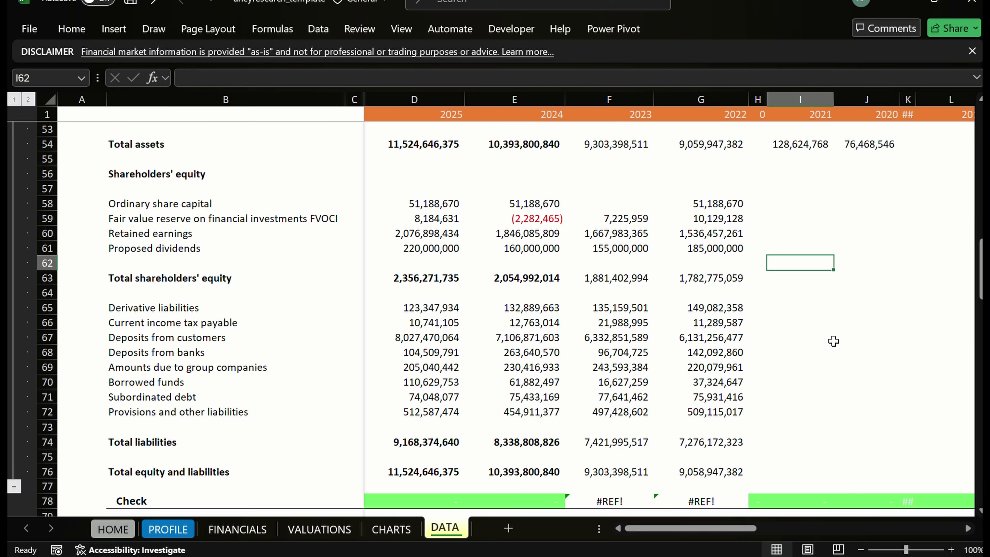
key("Down")
key("Down")
key("Up")
type("=")
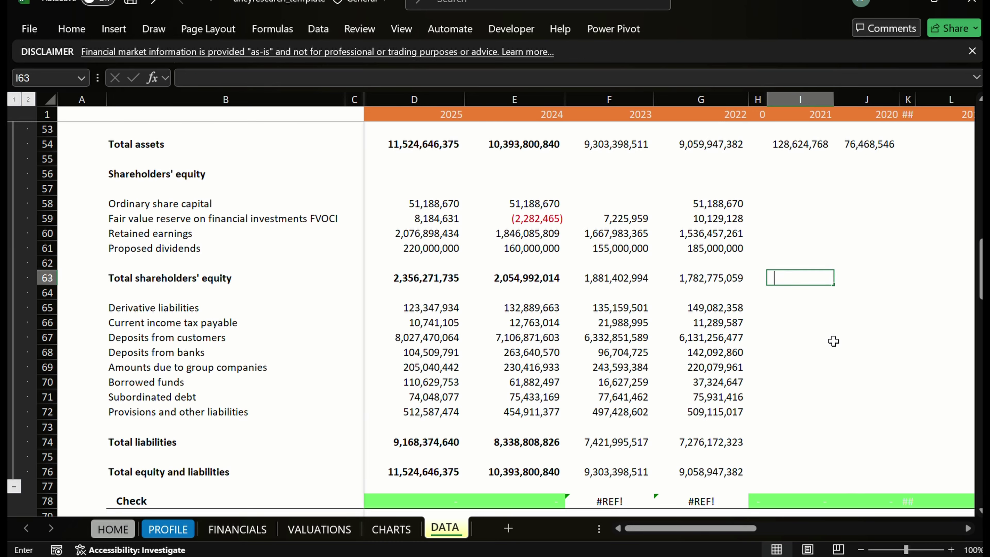
key("Left")
key("Left")
key("Left")
key("Left")
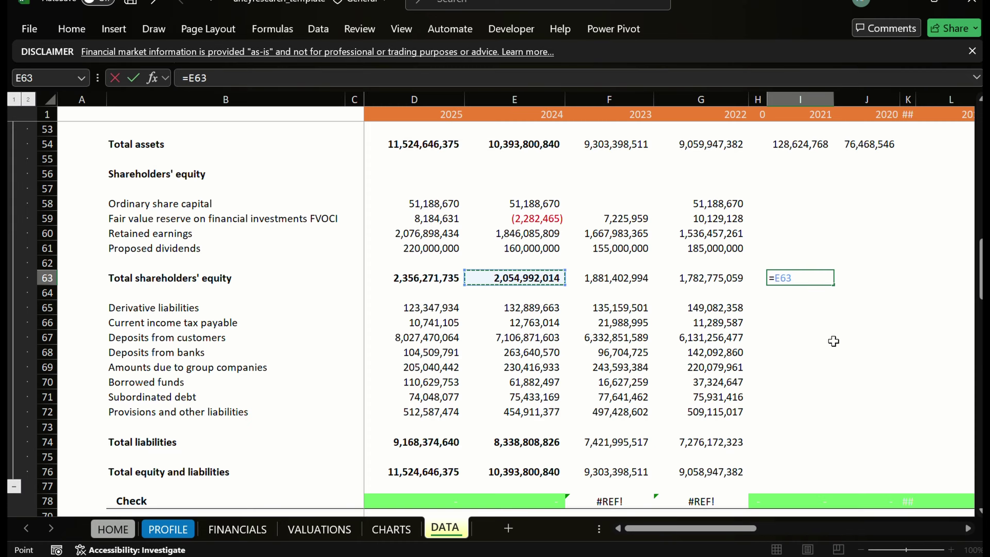
key("Right")
type("-")
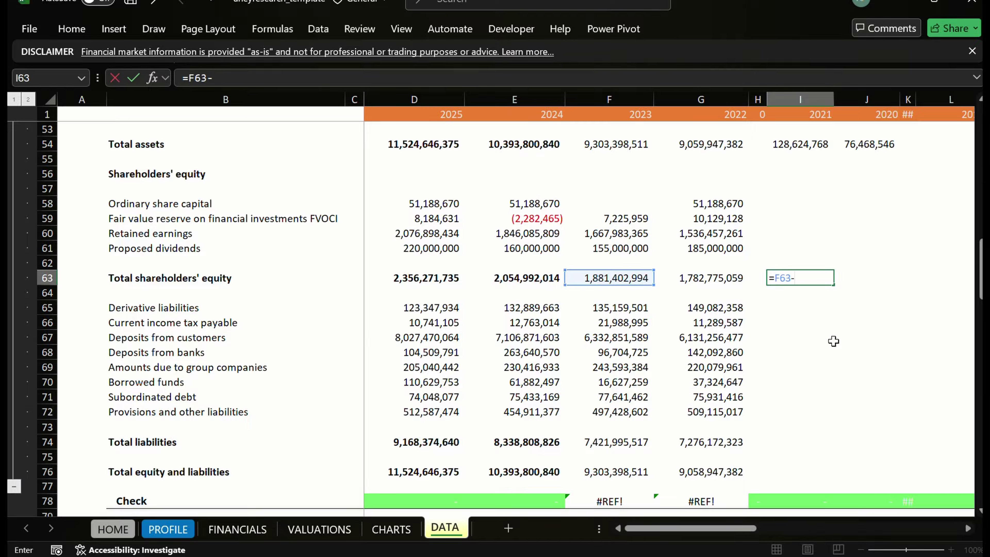
type("sum")
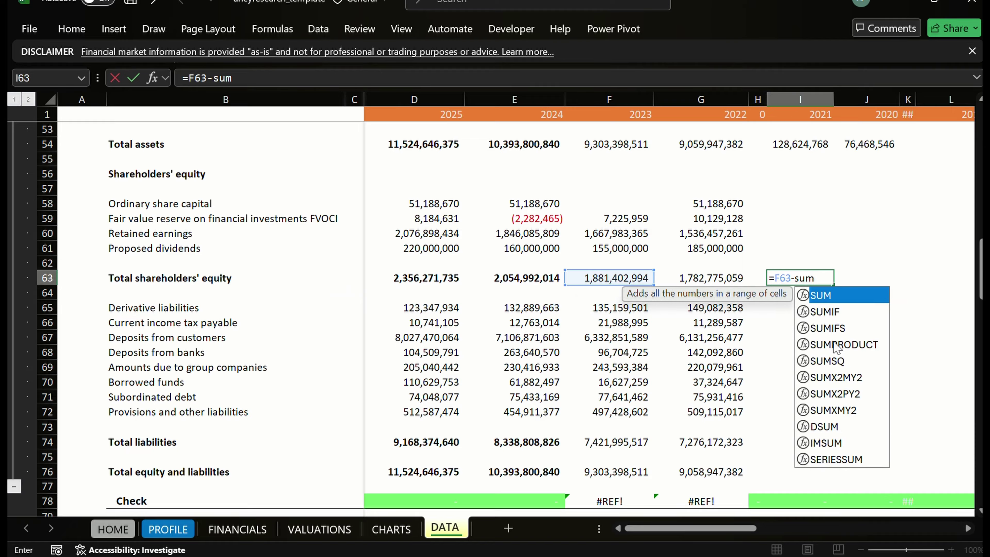
key("Tab")
key("Up")
key("Up")
key("Left")
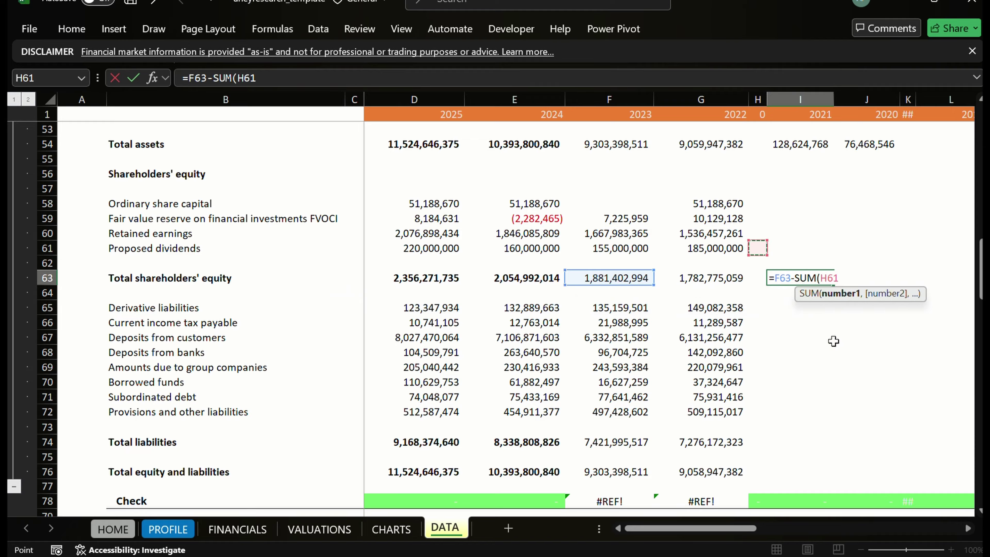
key("Left")
key("Left")
key("shift+Up")
key("shift+Up")
key("shift+Up")
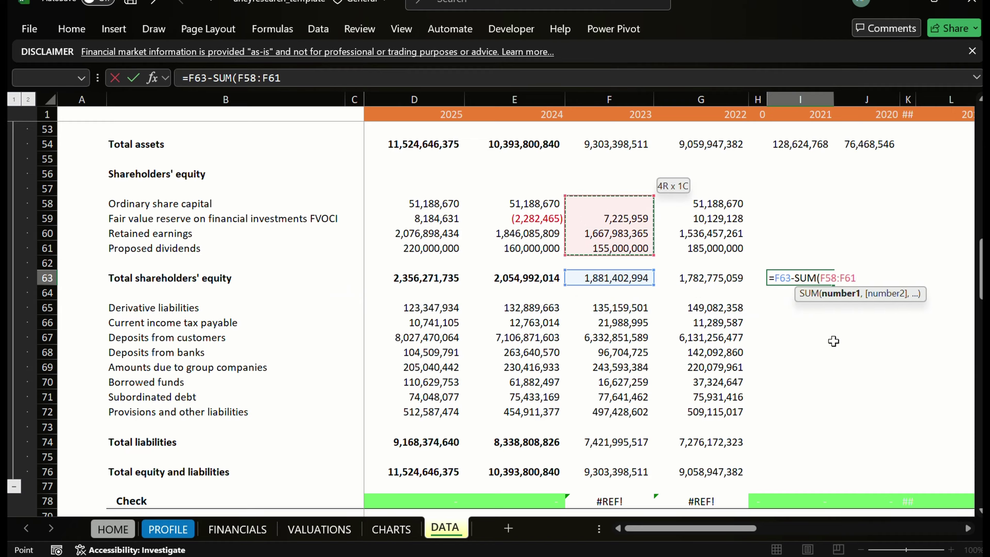
key("Return")
key("Return")
key("shift+Right")
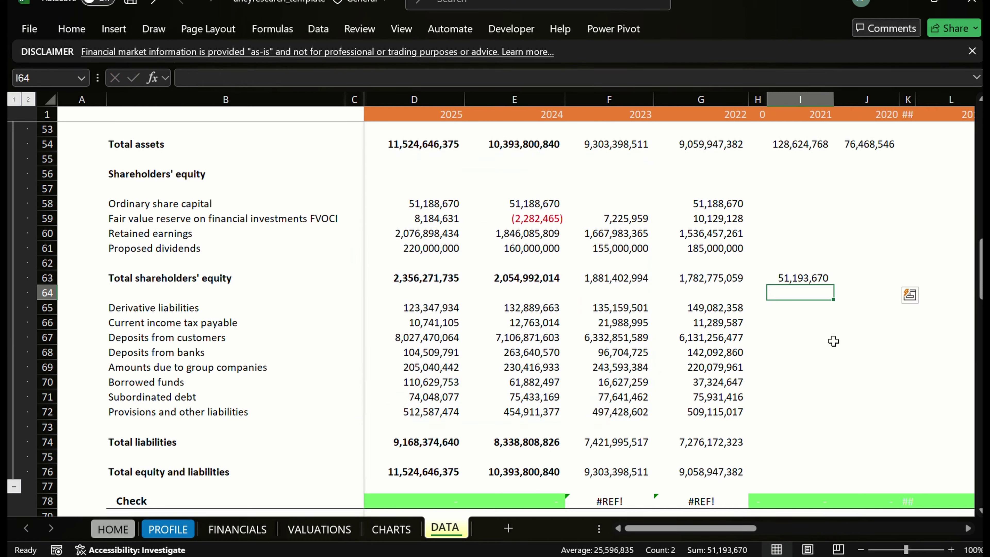
Inspect the 2022 check formulas for total shareholders' equity in J63 and total liabilities in J74
key("shift+Left")
key("Right")
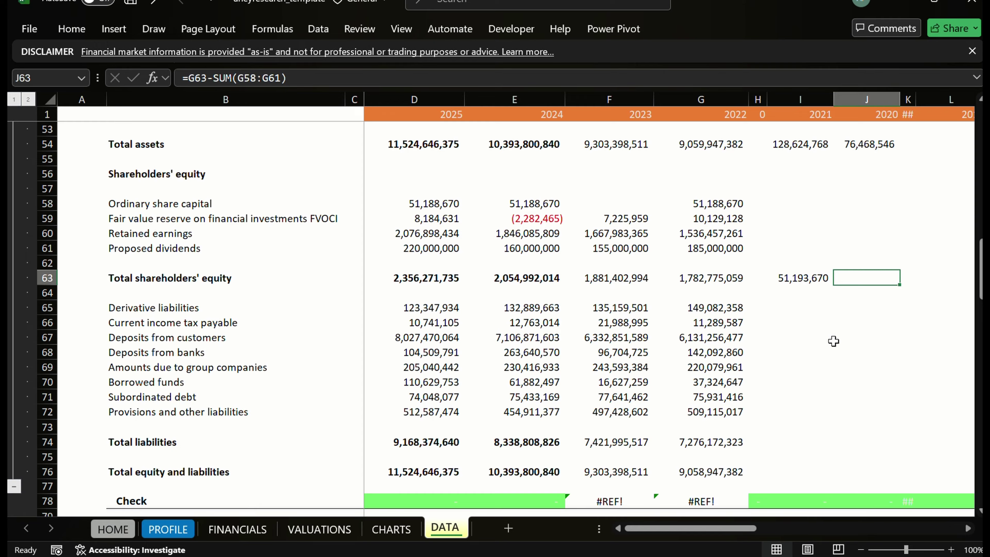
key("Left")
key("Right")
key("F2")
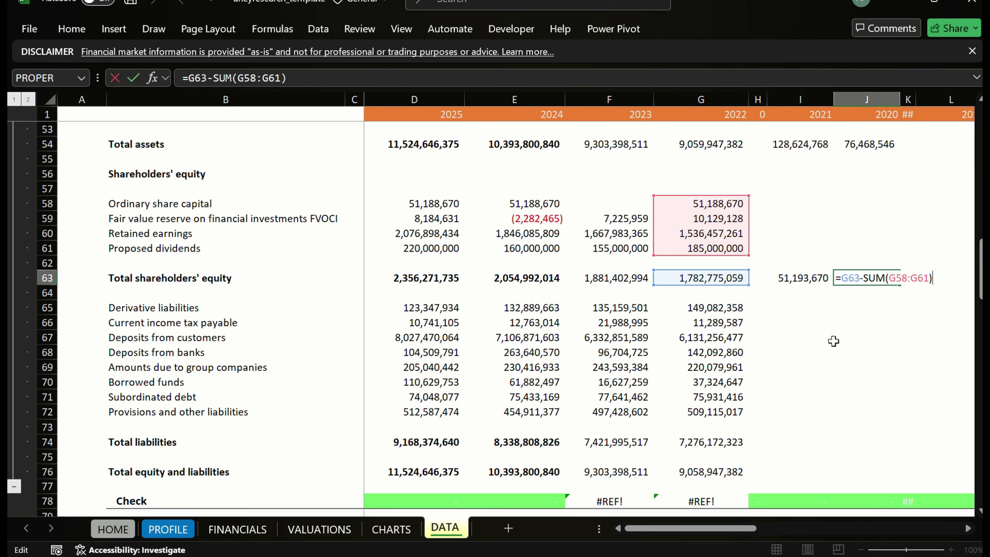
key("Escape")
key("Down")
key("Down")
key("Down")
key("Down")
key("Down")
key("Down")
key("Down")
key("Down")
key("Down")
key("Down")
key("Down")
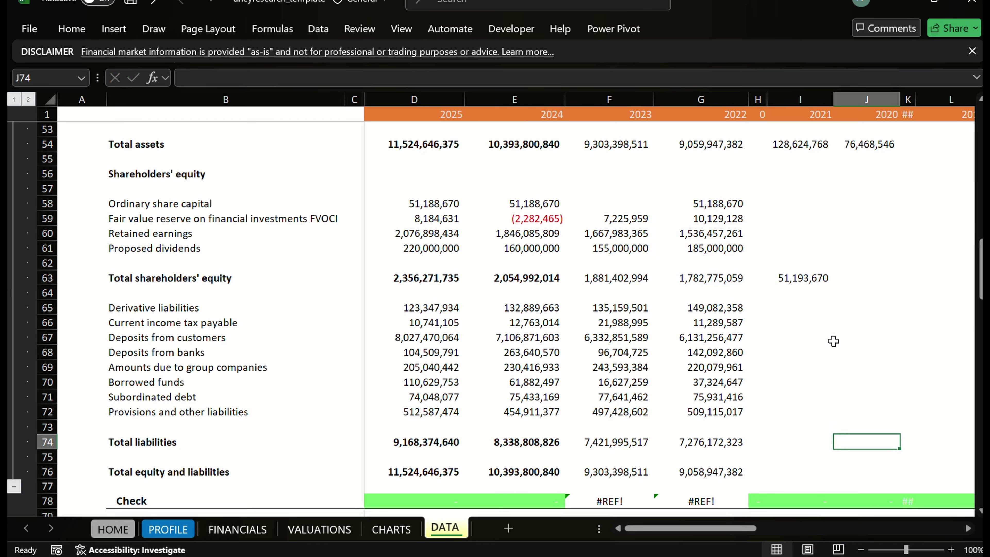
key("F2")
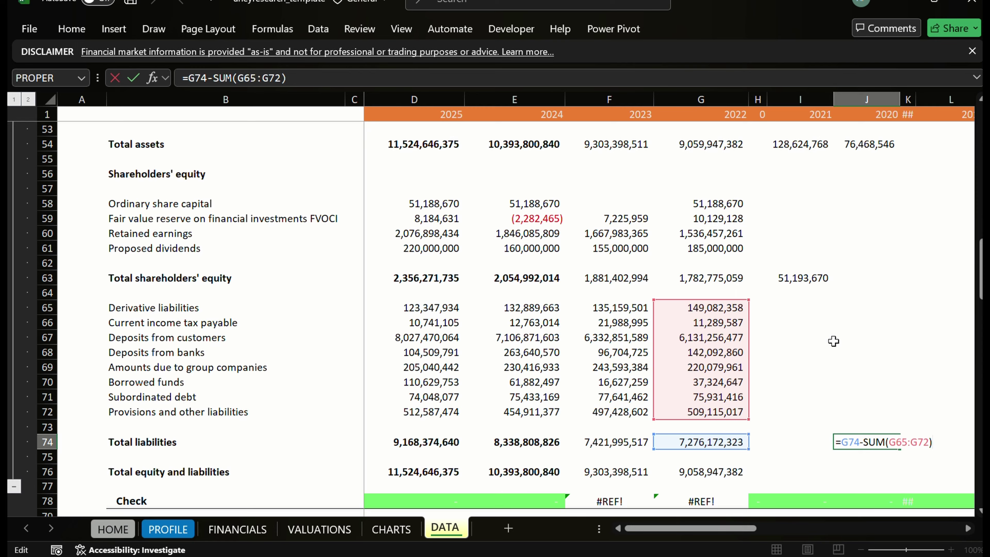
Try changing the 2022 Total liabilities check in J74 to =J62=G74-SUM(G65:G72), and clear the cell
key("F2")
type("=")
key("Up")
key("Up")
key("Up")
key("Up")
key("Up")
key("Up")
key("Up")
key("Up")
key("Up")
key("Up")
key("Up")
key("Up")
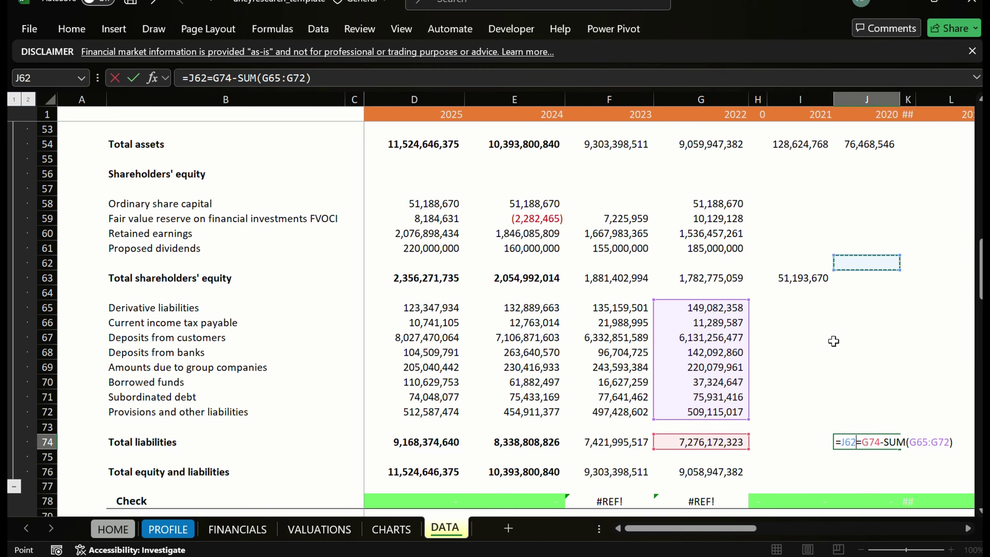
key("ctrl+Return")
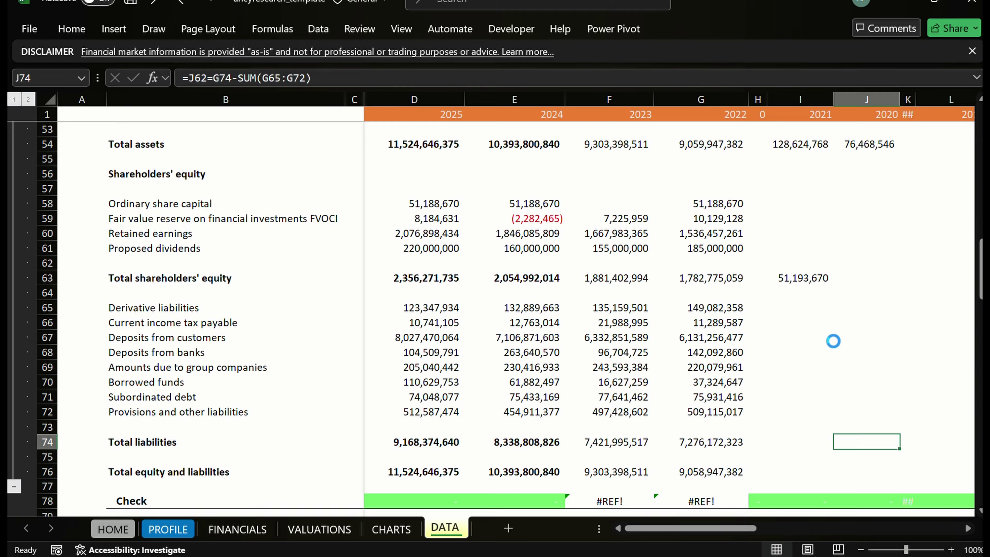
key("Delete")
Copy the 2022 Ordinary share capital figure from G58 into the empty 2023 cell F58
key("Up")
key("Up")
key("Up")
key("Up")
key("Up")
key("Up")
key("Up")
key("Up")
key("Up")
key("Up")
key("Up")
key("Up")
key("Up")
key("Up")
key("Up")
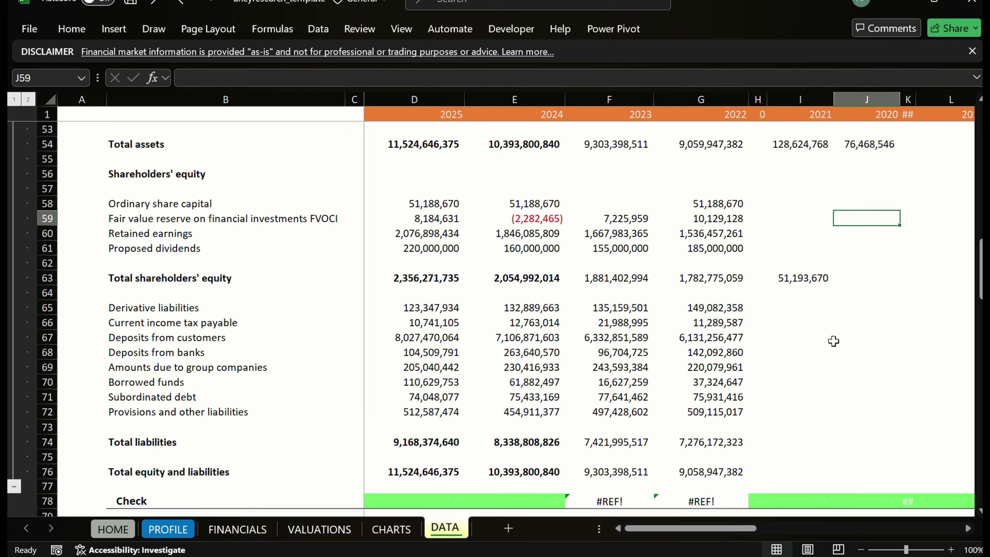
key("Left")
key("Left")
key("Left")
key("Up")
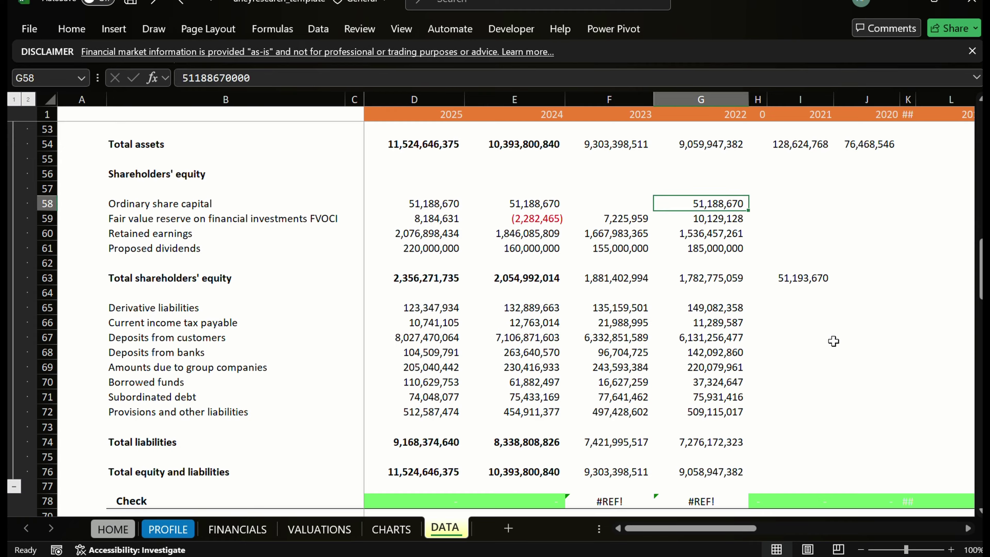
key("ctrl+c")
key("Left")
key("Return")
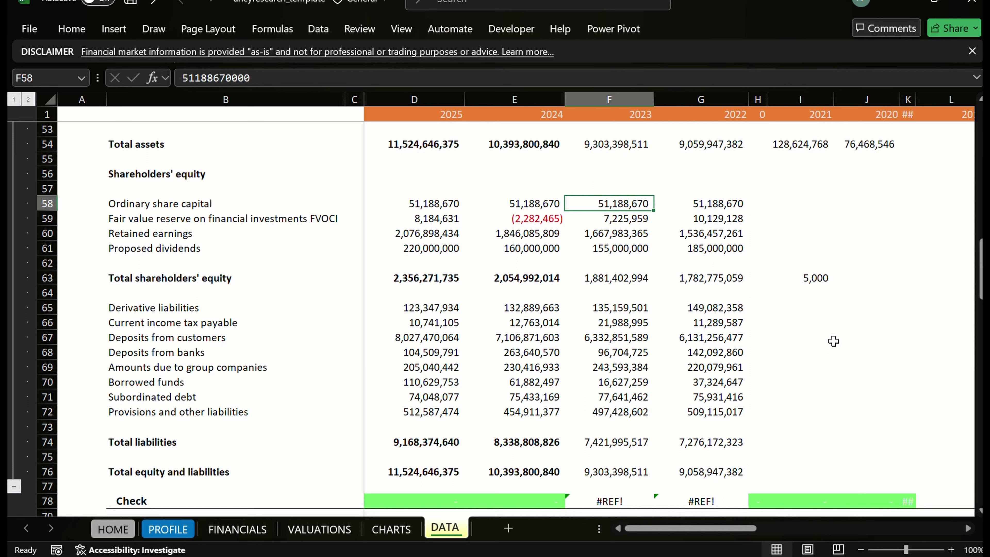
Compare the 2023 and 2022 shareholders' equity rows with the Total shareholders' equity check in I63
key("Down")
key("Up")
key("Down")
key("Down")
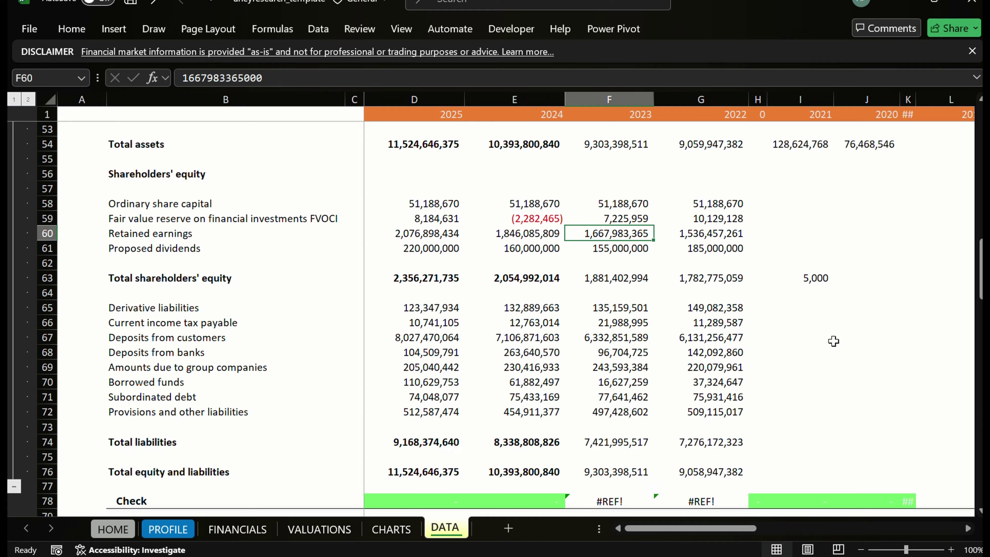
key("Down")
key("Up")
key("Up")
key("Up")
key("Right")
key("Right")
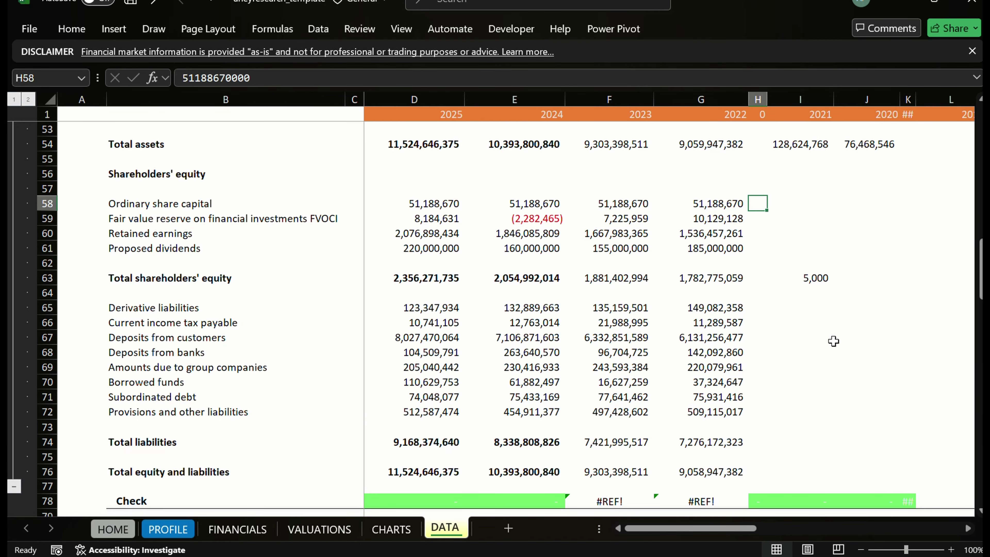
key("Down")
key("Down")
key("Down")
key("Down")
key("Down")
key("Up")
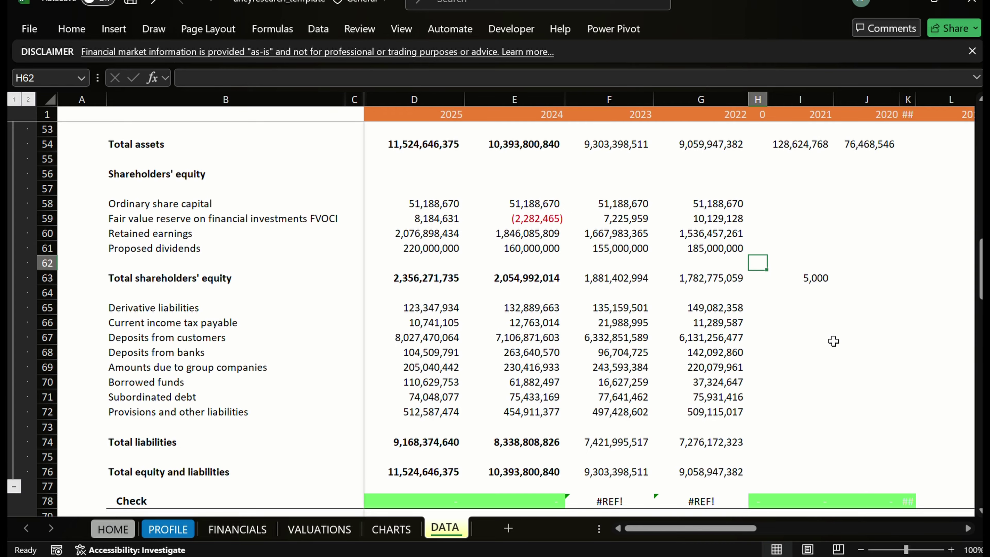
Undo the Ordinary share capital entry pasted into F58 and cancel the pending copy
key("ctrl+z")
key("Right")
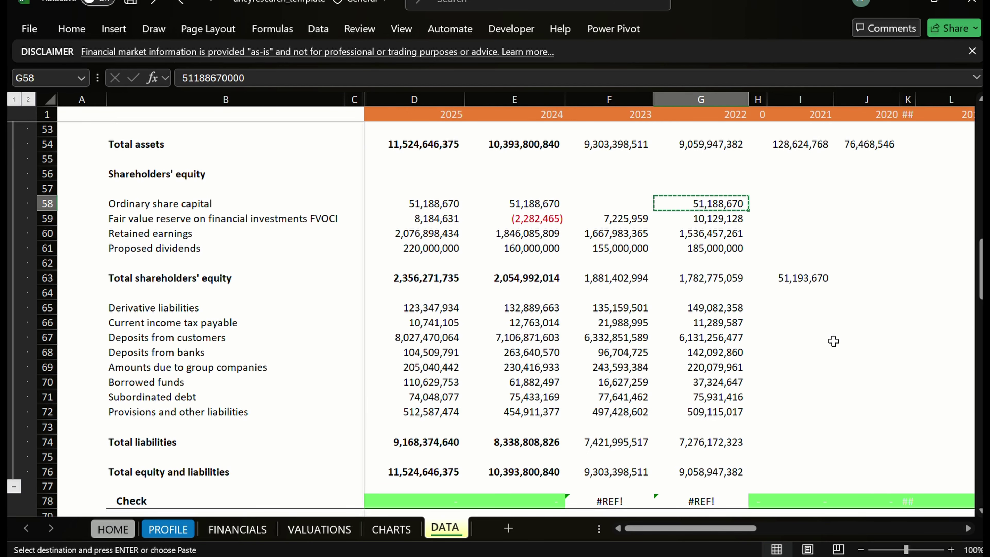
key("Escape")
Review the 2022 asset figures in column G, from Cash and balances with Bank of Uganda to Goodwill and other intangible assets
key("Up")
key("Up")
key("Up")
key("Up")
key("Up")
key("Up")
key("Up")
key("Up")
key("Up")
key("Up")
key("Up")
key("Up")
key("Up")
key("Up")
key("Up")
key("Up")
key("Up")
key("Up")
key("Up")
key("Up")
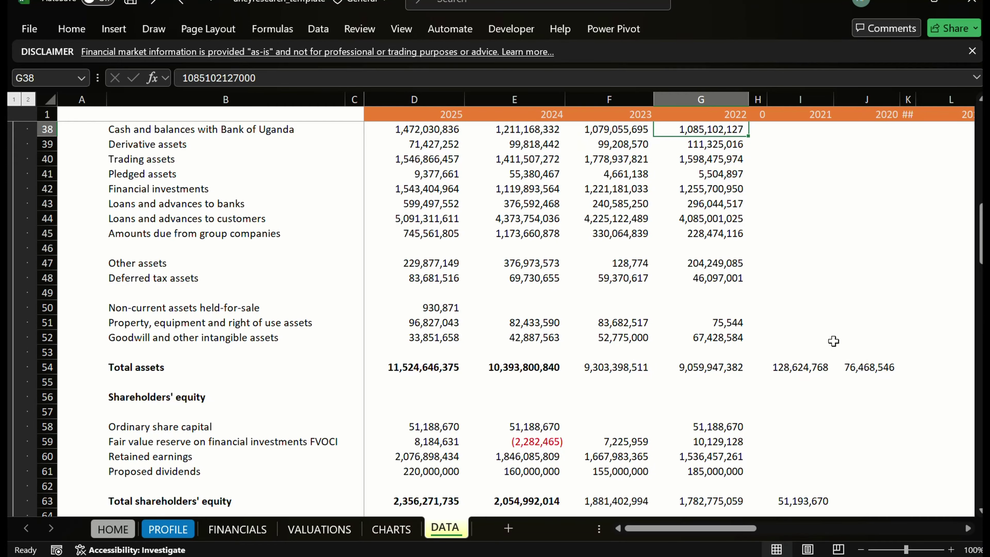
key("Down")
key("Down")
key("Down")
key("Down")
key("Down")
key("Down")
key("Down")
key("Down")
key("Down")
key("Down")
key("Down")
key("Down")
key("Down")
key("Down")
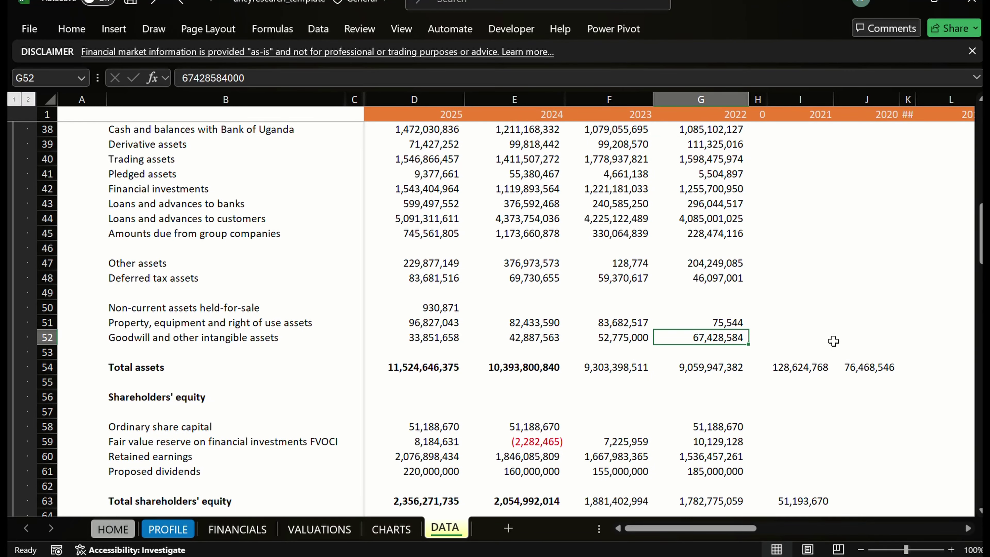
Look back through the 2022 income statement figures in column G, up to the interest expense row
key("Up")
key("Up")
key("Up")
key("Up")
key("Up")
key("Up")
key("Up")
key("Up")
key("Up")
key("Up")
key("Up")
key("Up")
key("Up")
key("Up")
key("Up")
key("Up")
key("Up")
key("Up")
key("Up")
key("Up")
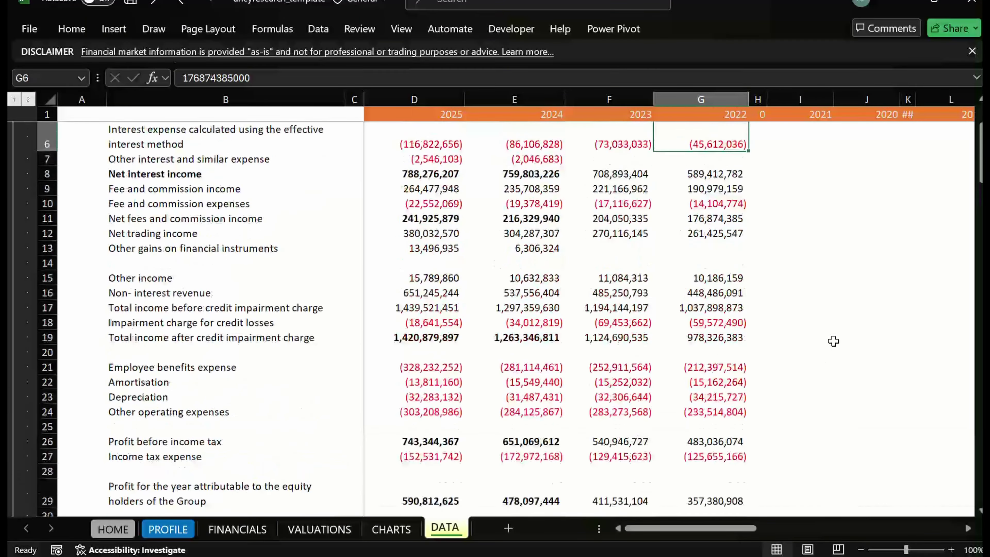
Review the 2022 column down through the balance sheet items to the row above Check
key("Down")
key("Down")
key("Down")
key("Down")
key("Down")
key("Down")
key("Down")
key("Down")
key("Down")
key("Down")
key("Down")
key("Down")
key("Down")
key("Down")
key("Down")
key("Down")
key("Down")
key("Down")
key("Down")
key("Down")
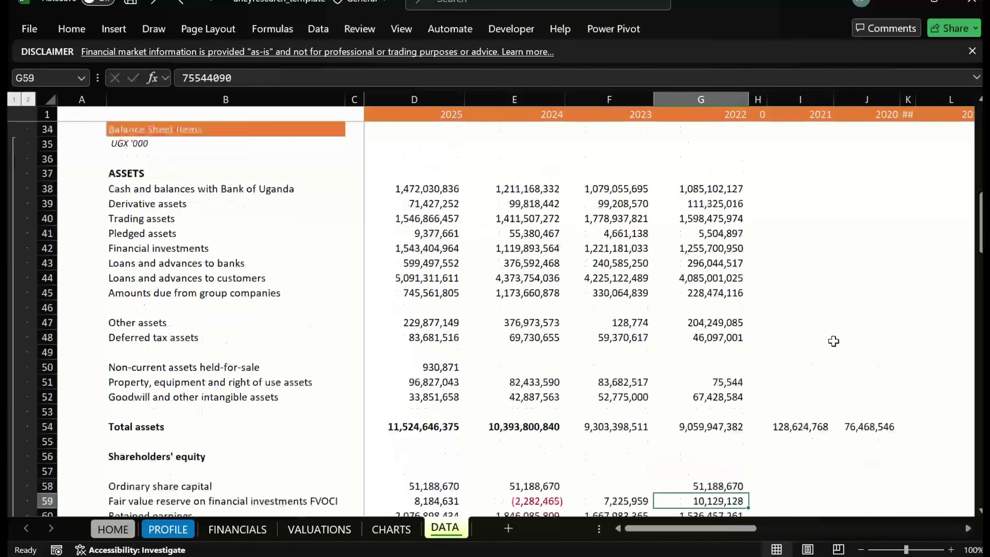
key("Down")
key("Down")
key("Up")
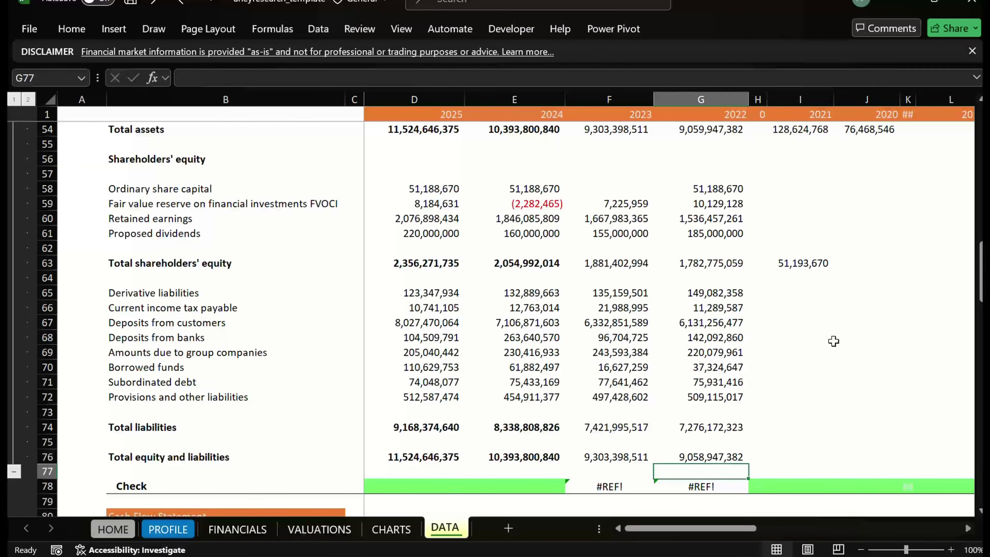
Set the 2023 Check in F78 to total assets minus total equity and liabilities (=F54-F76) and fill it across to 2022
key("Down")
key("Left")
key("Left")
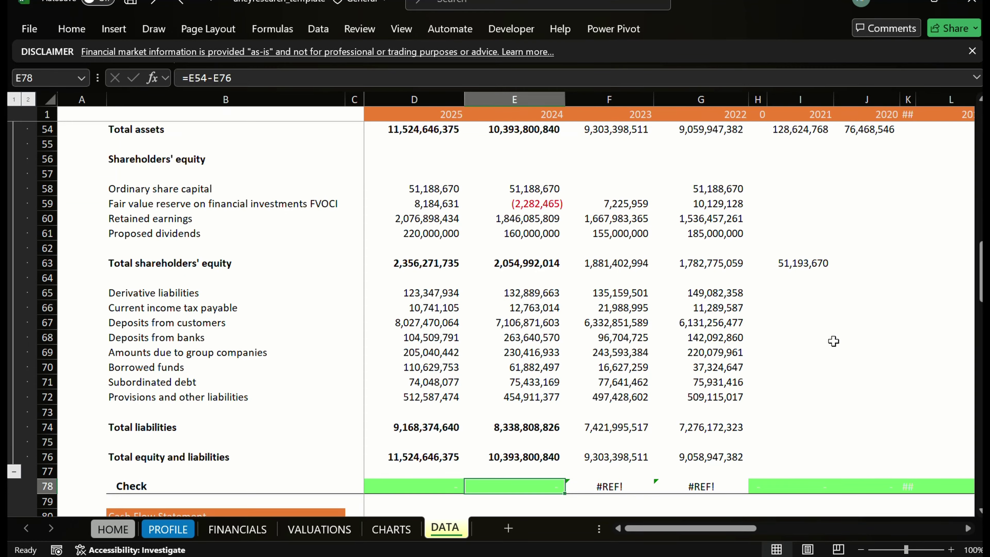
key("Right")
type("=")
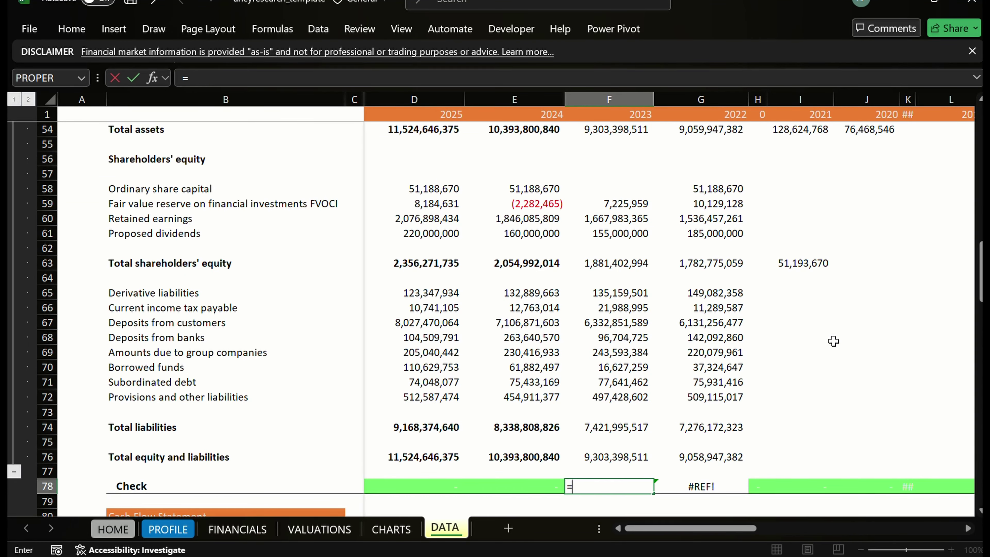
key("Up")
key("Up")
key("Up")
key("Up")
key("Up")
key("Up")
key("Up")
key("Up")
key("Up")
key("Up")
key("Up")
key("Up")
key("Up")
key("Up")
key("Up")
key("Up")
key("Up")
key("Up")
key("Up")
key("Up")
key("Up")
key("Up")
key("Up")
key("Up")
key("Up")
key("Up")
key("Up")
key("Up")
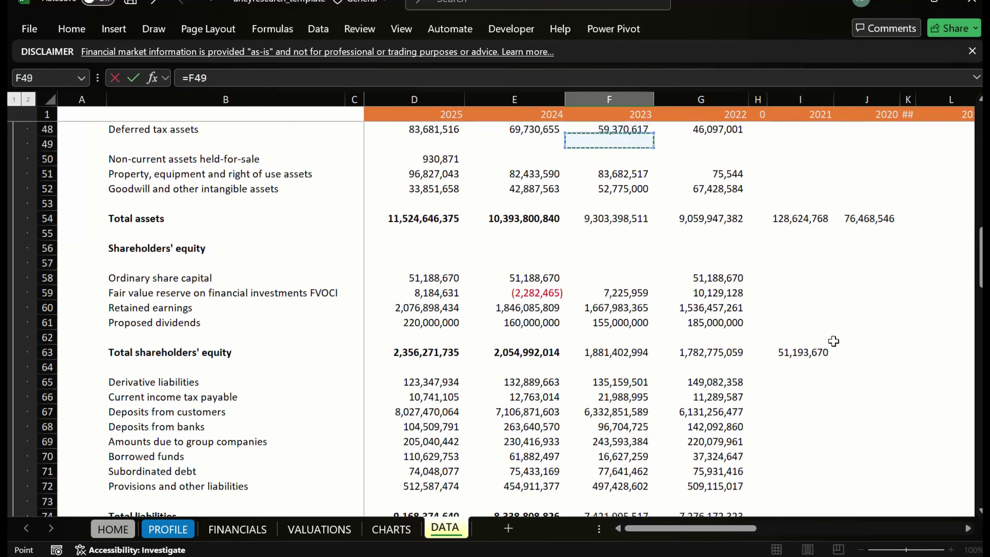
key("Down")
key("Down")
key("Down")
key("Down")
key("Down")
key("Down")
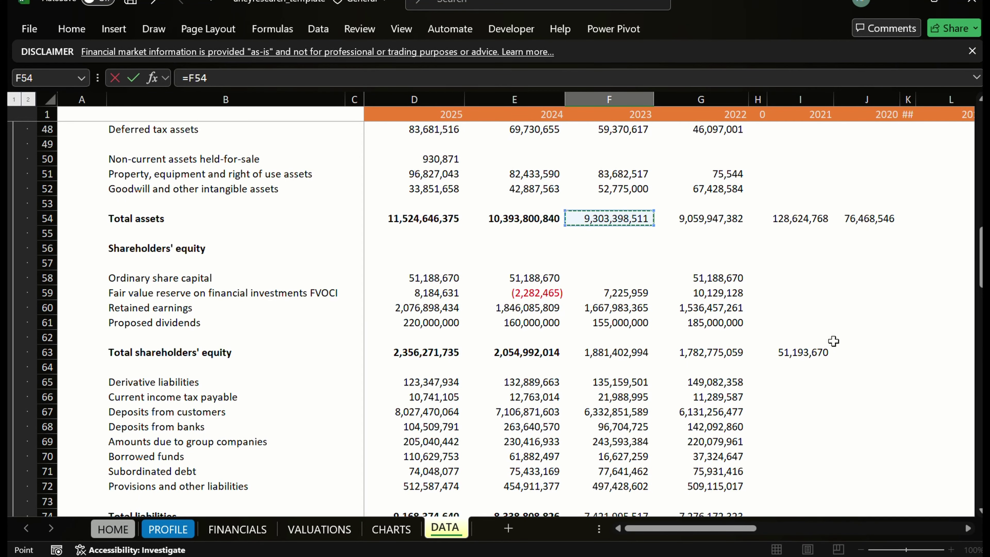
type("-")
key("Up")
key("Up")
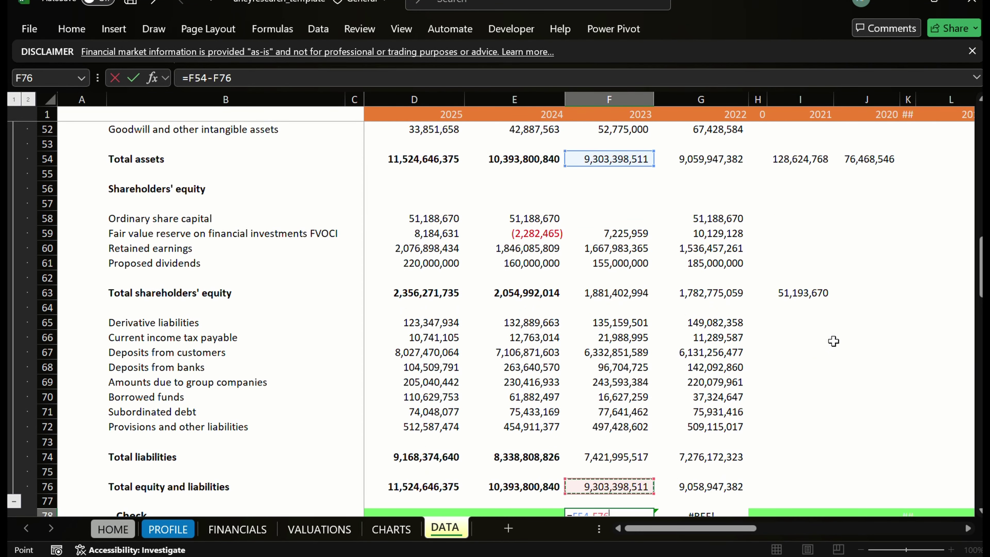
key("Tab")
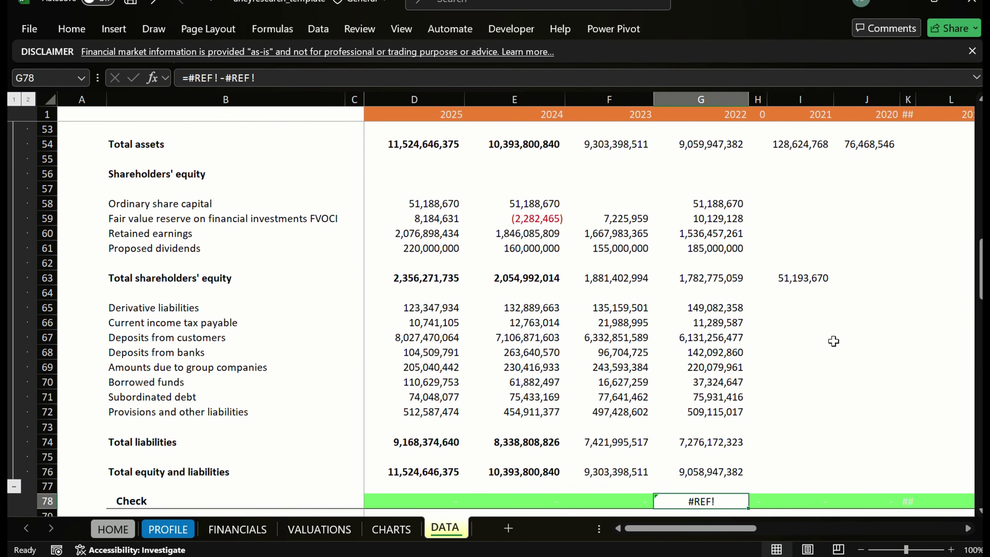
key("Left")
key("shift+Right")
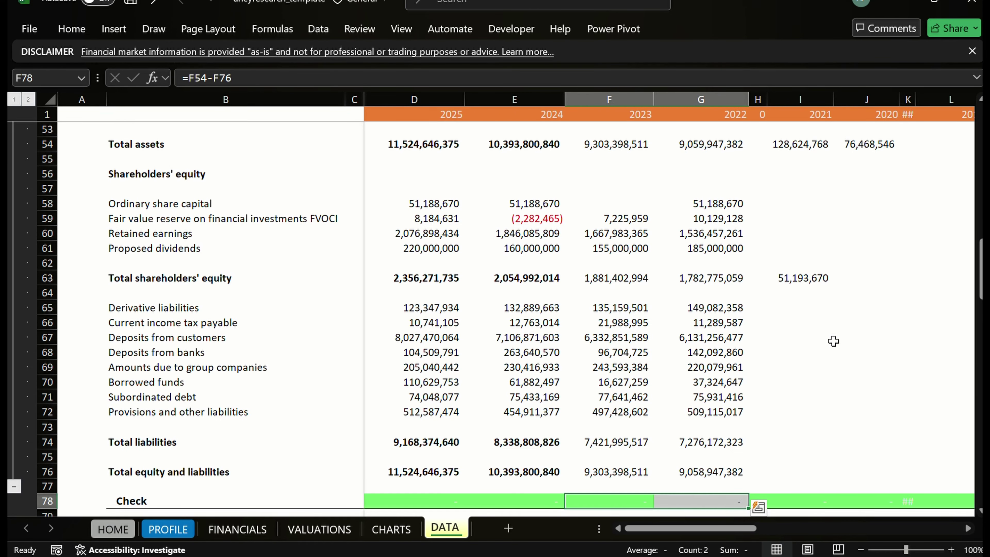
key("Right")
Try to carry the 2023 Check cell's formatting over to the 2022 Check cell with Paste Special Formats
key("Left")
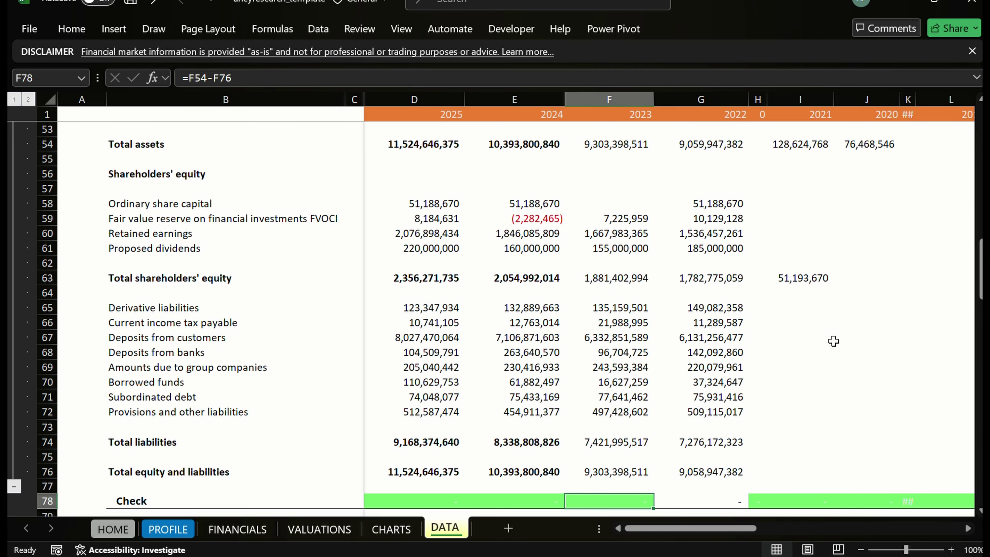
key("ctrl+c")
key("shift+Right")
key("ctrl+alt+v")
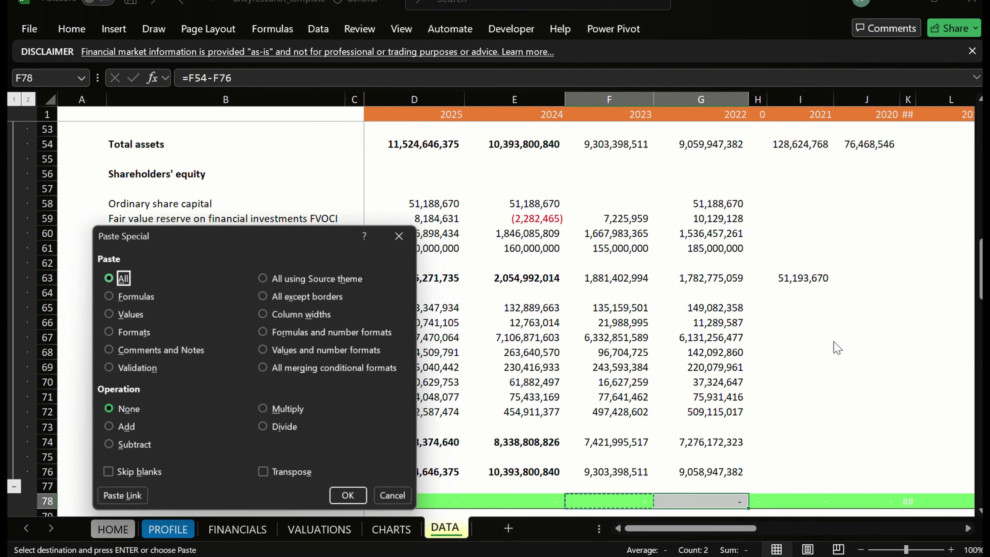
key("f")
key("v")
key("t")
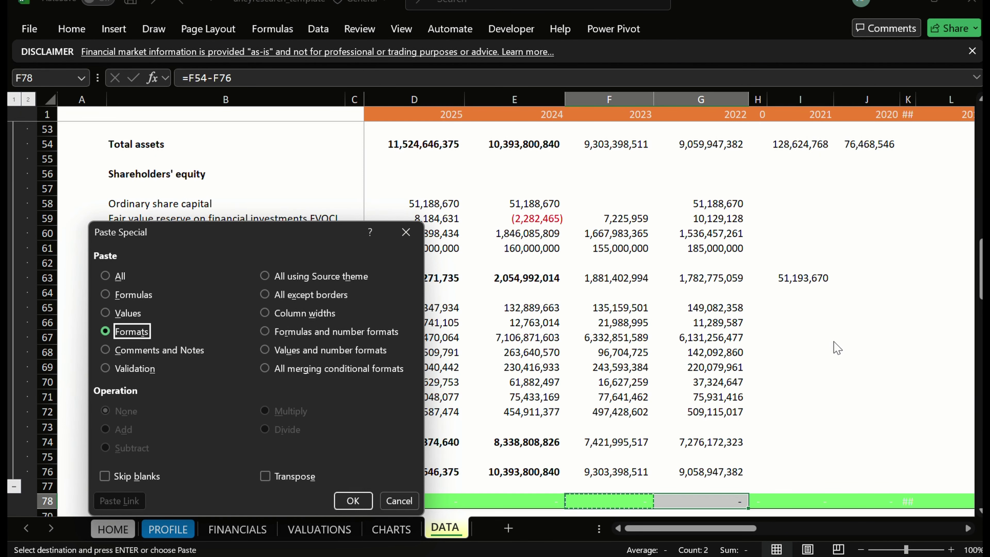
key("Return")
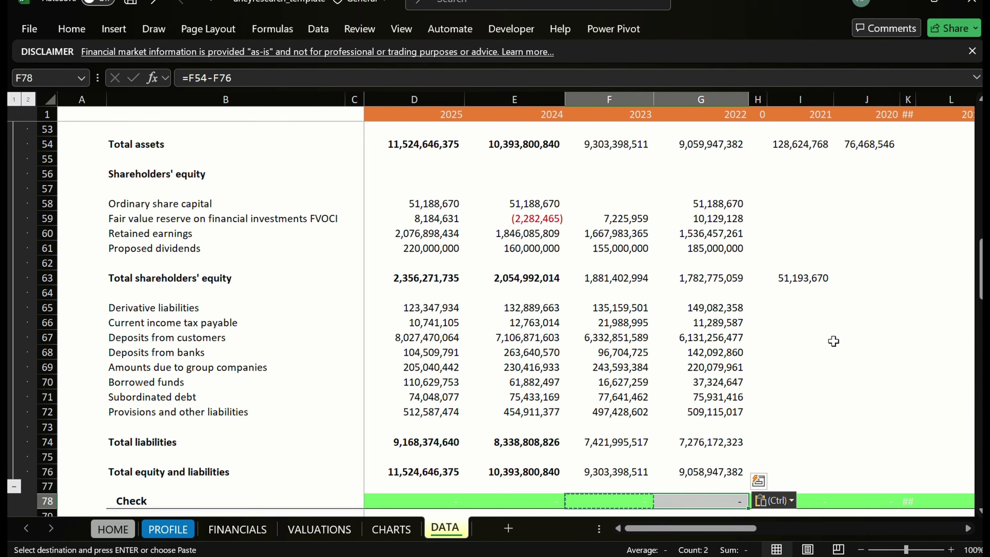
key("ctrl+alt+v")
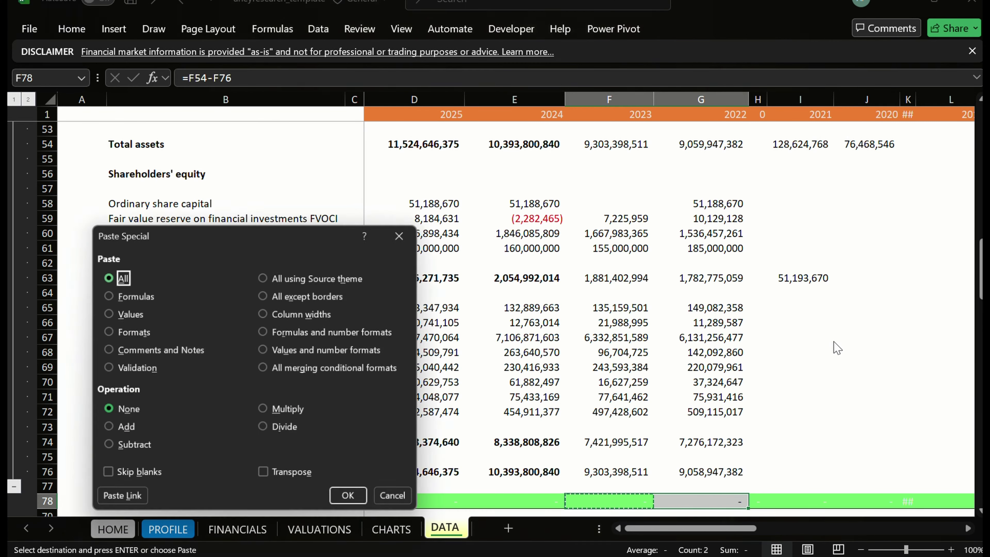
key("f")
key("v")
key("t")
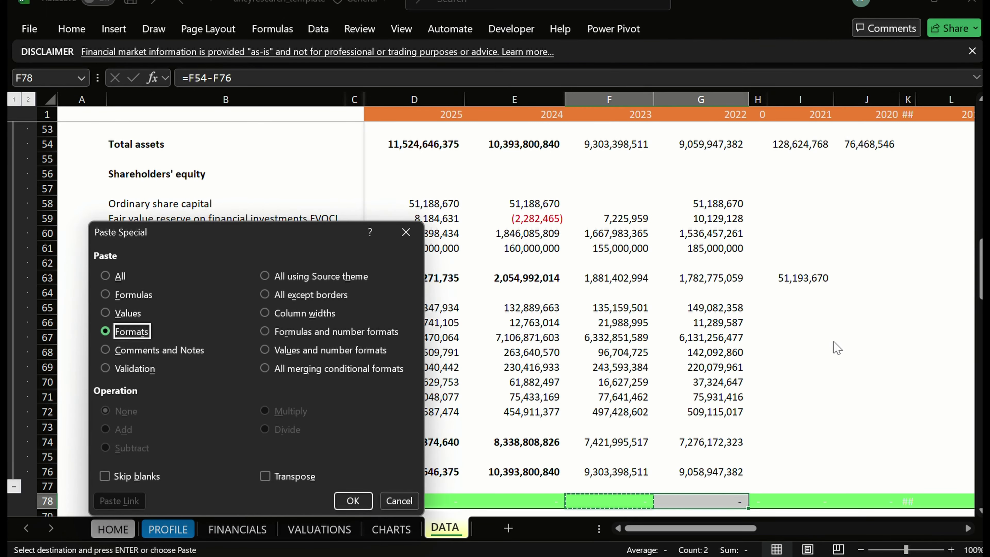
key("Return")
key("Left")
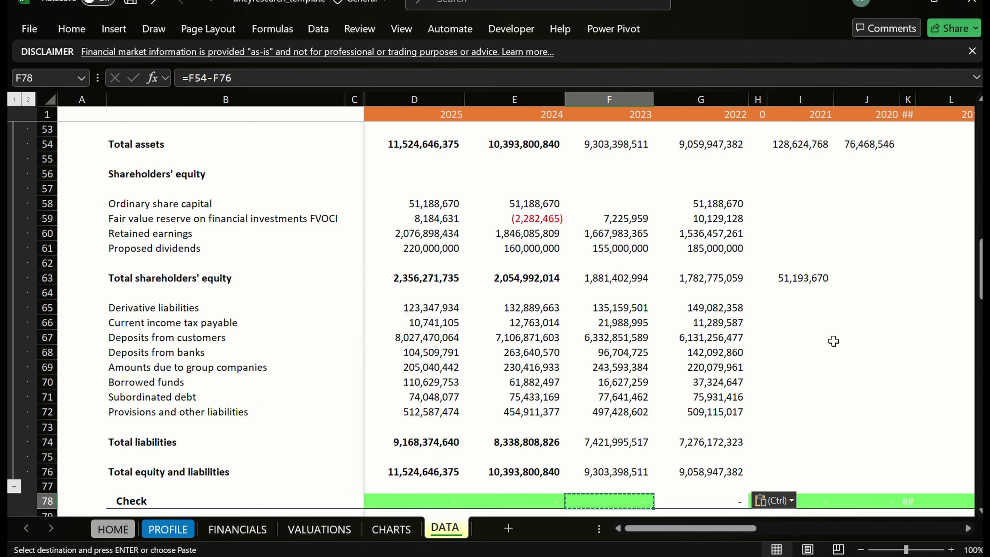
key("ctrl")
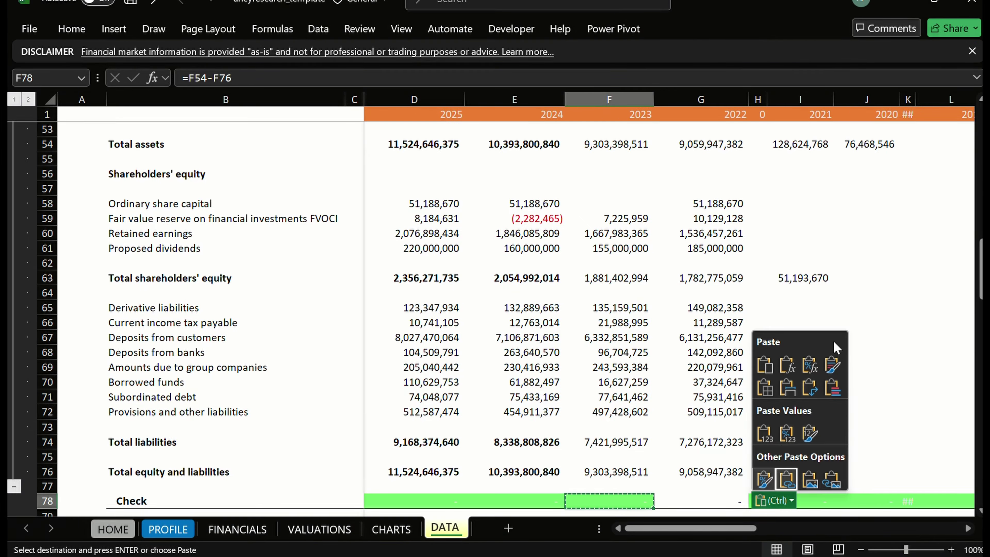
key("Escape")
key("Right")
key("Escape")
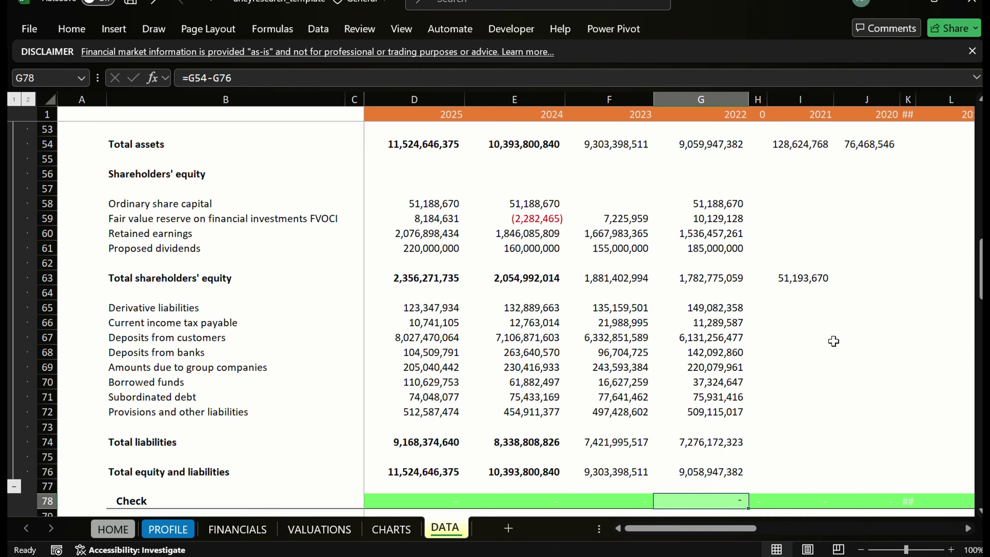
Fill the 2022 Check cell G78 with a light green picked from the standard colours palette
key("Down")
scroll(833, 341, "down", 1)
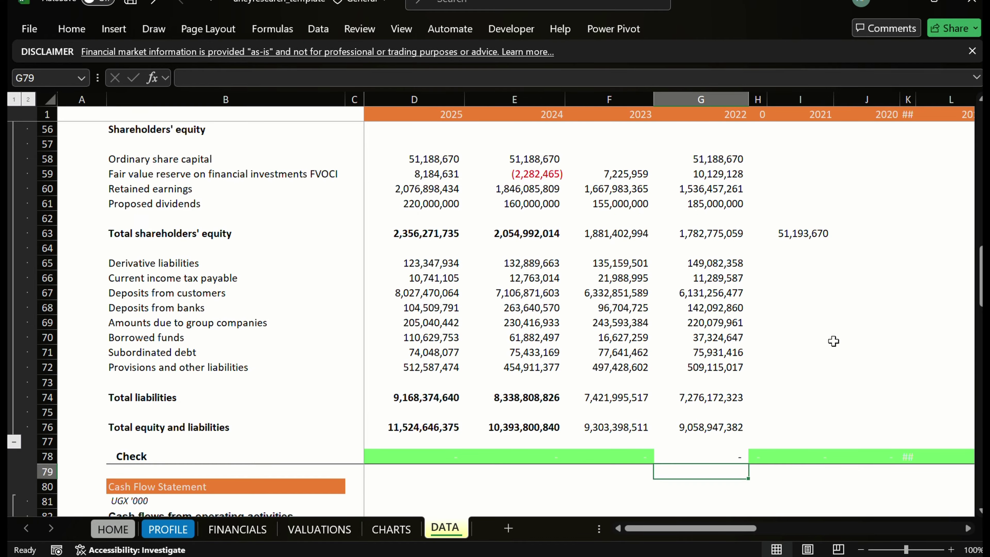
key("Up")
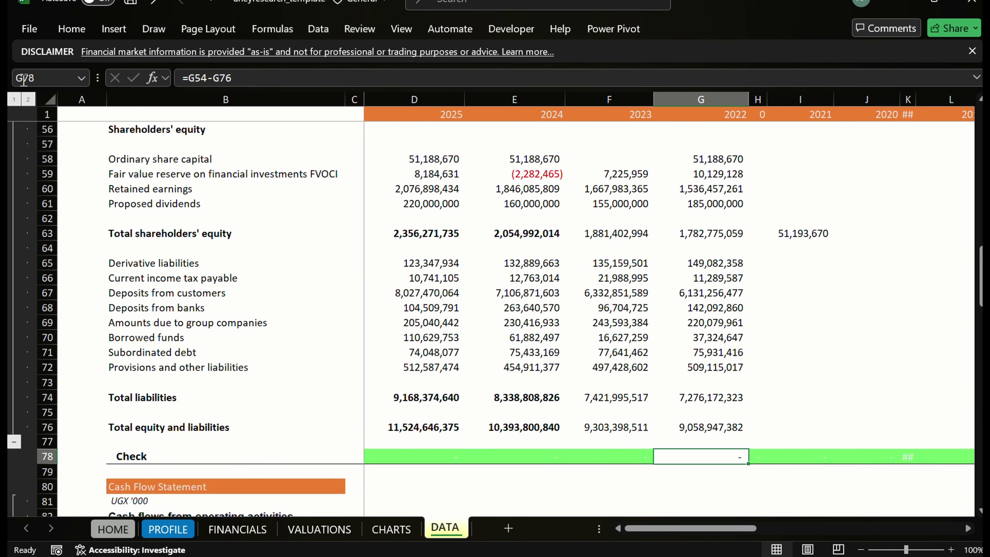
left_click(71, 28)
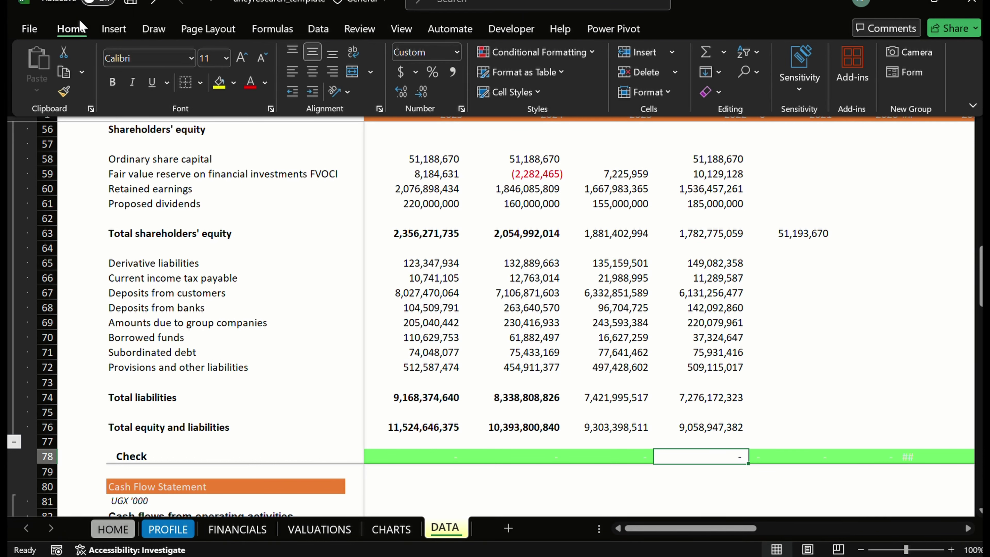
left_click(234, 82)
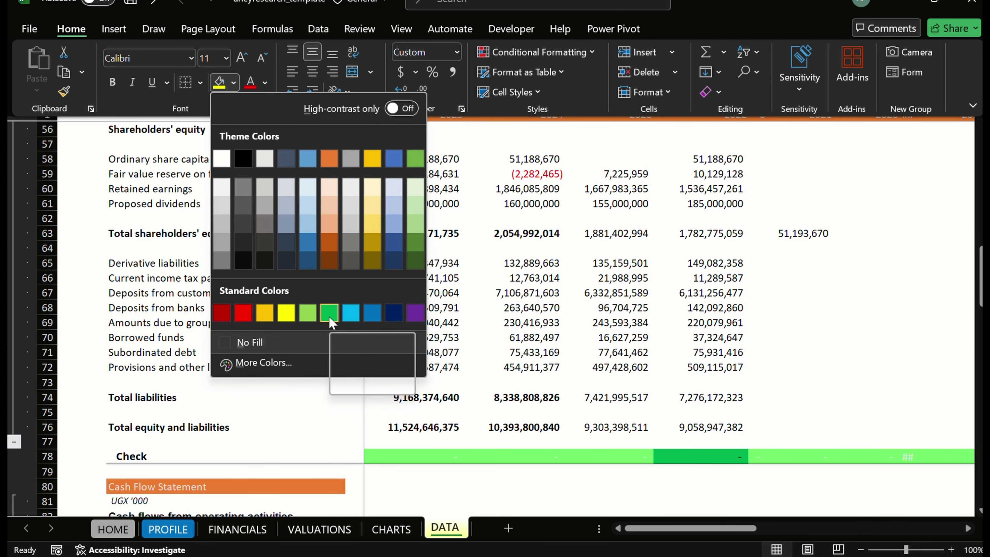
left_click(257, 363)
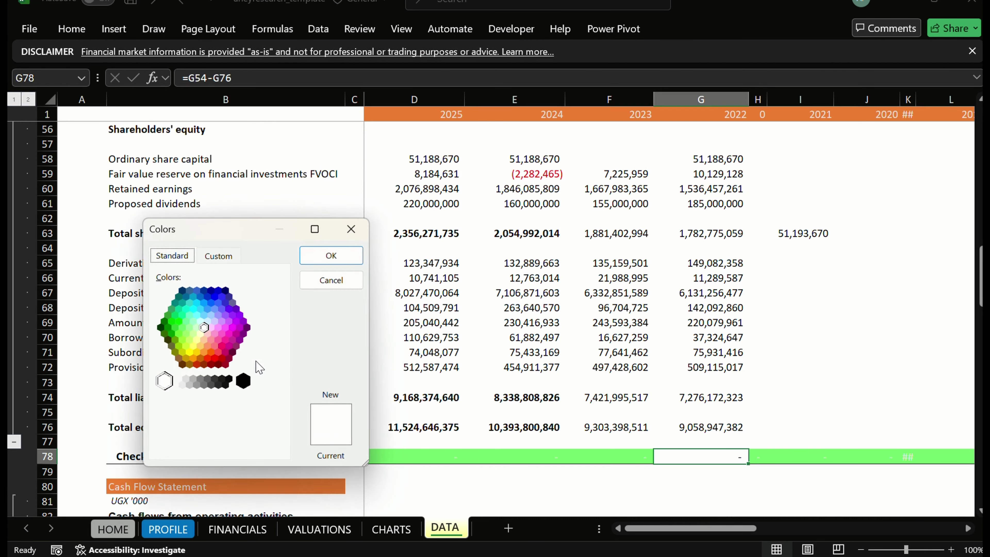
left_click(187, 323)
left_click(190, 328)
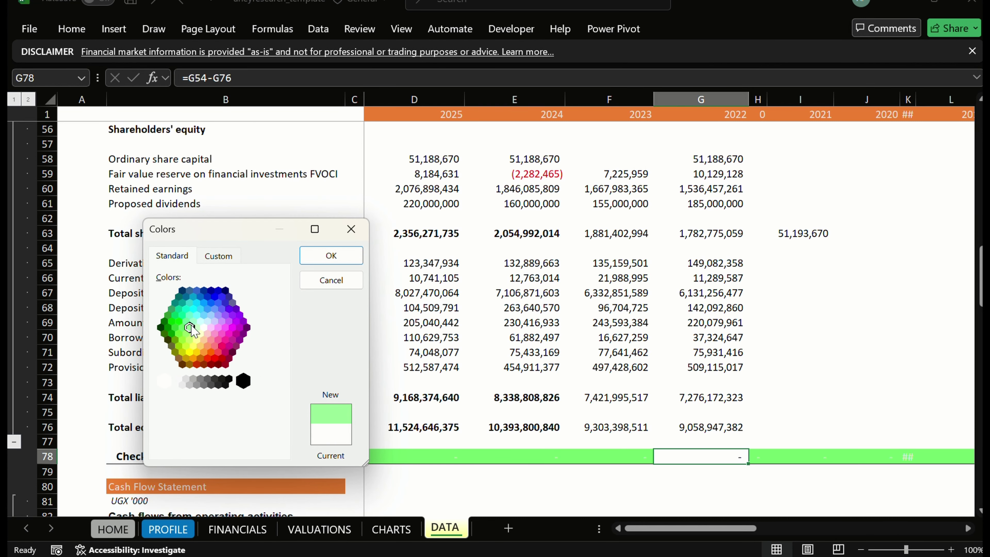
left_click(186, 321)
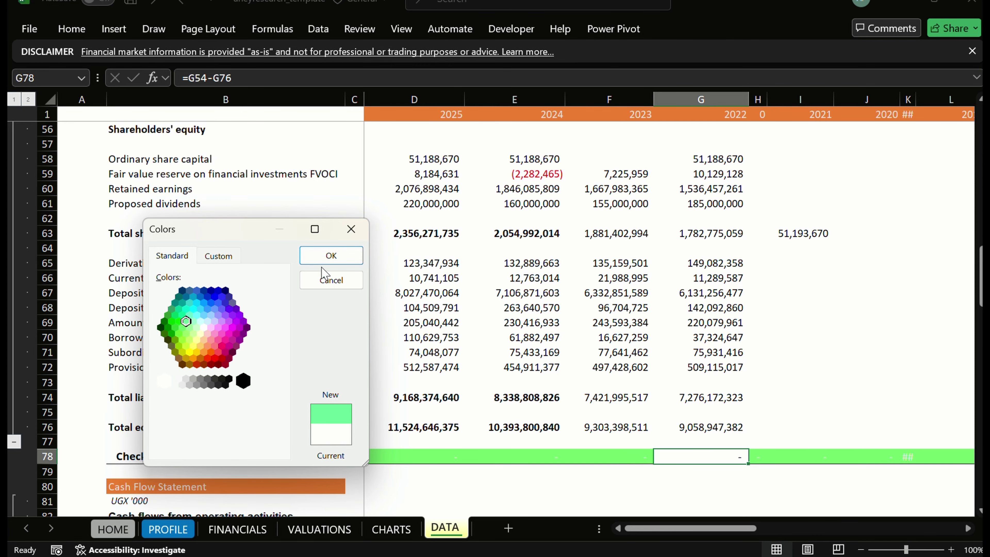
left_click(320, 254)
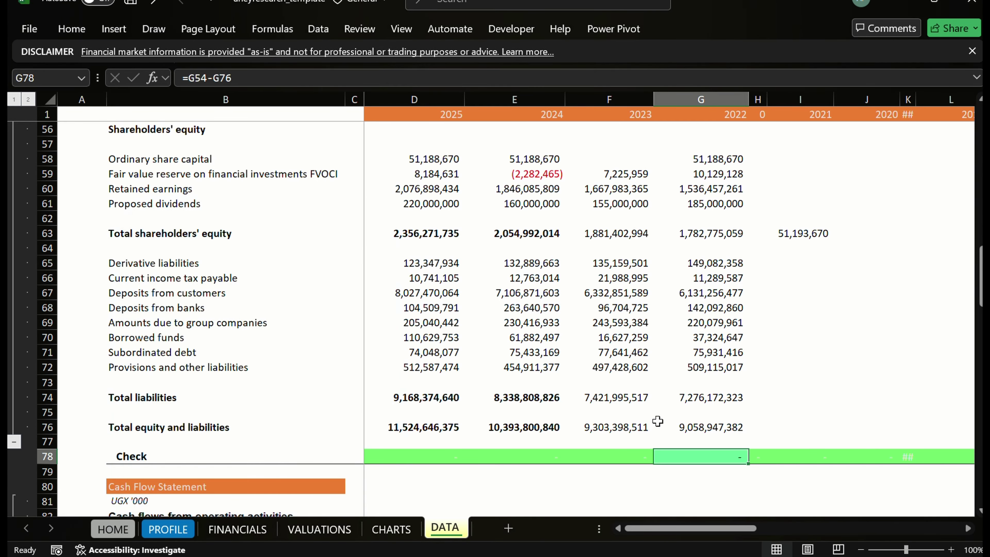
Try to extend the green 2023 and 2024 Check cells across to the 2022 column
left_click(629, 463)
key("shift+Right")
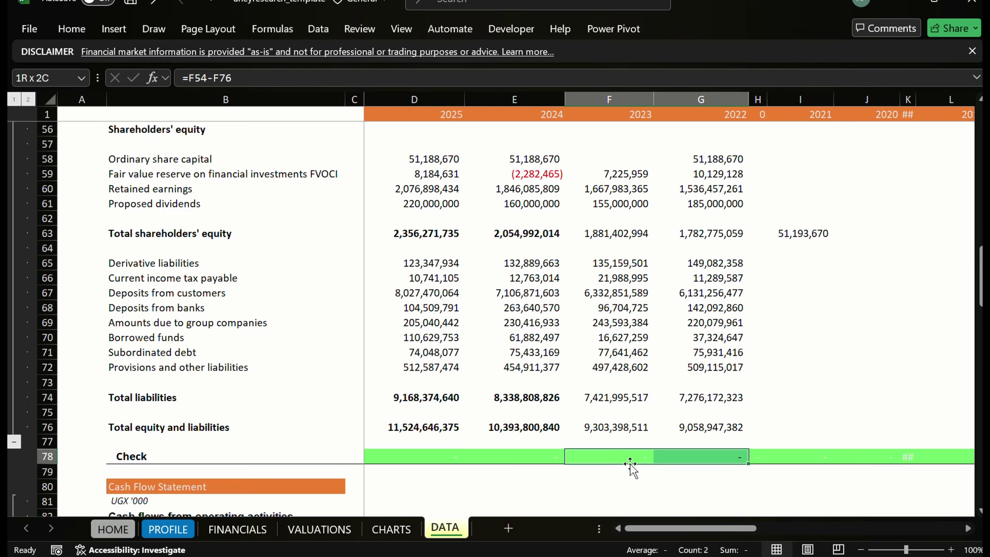
key("Left")
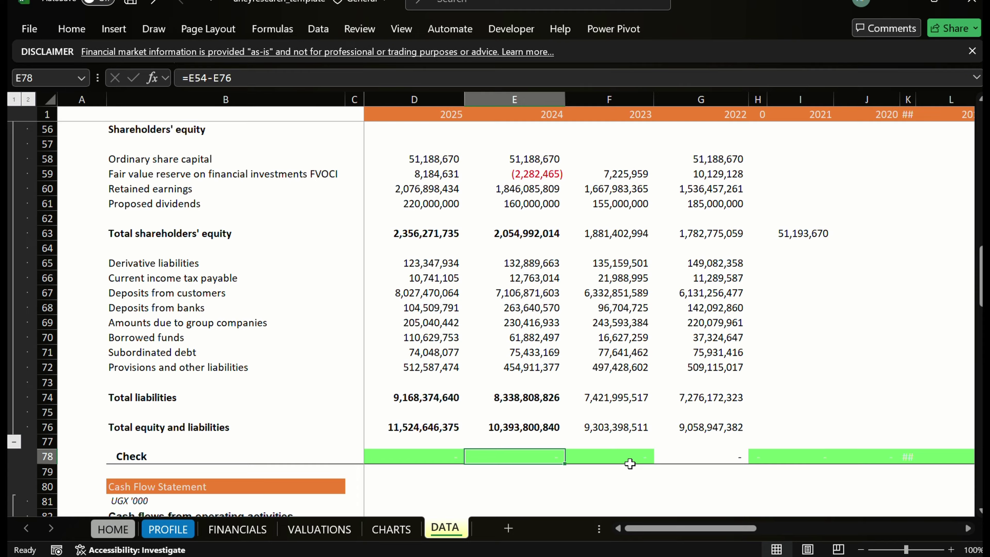
key("shift+Right")
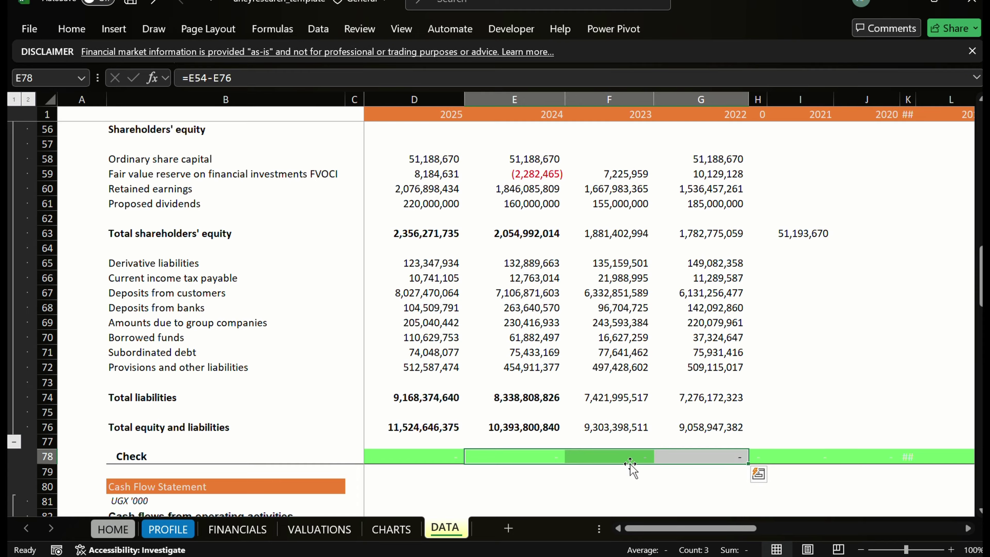
Copy the 2021 Check cell I78, including its ROUND formula, into the 2022 Check cell G78
key("Right")
key("Right")
key("Right")
key("Right")
key("ctrl+v")
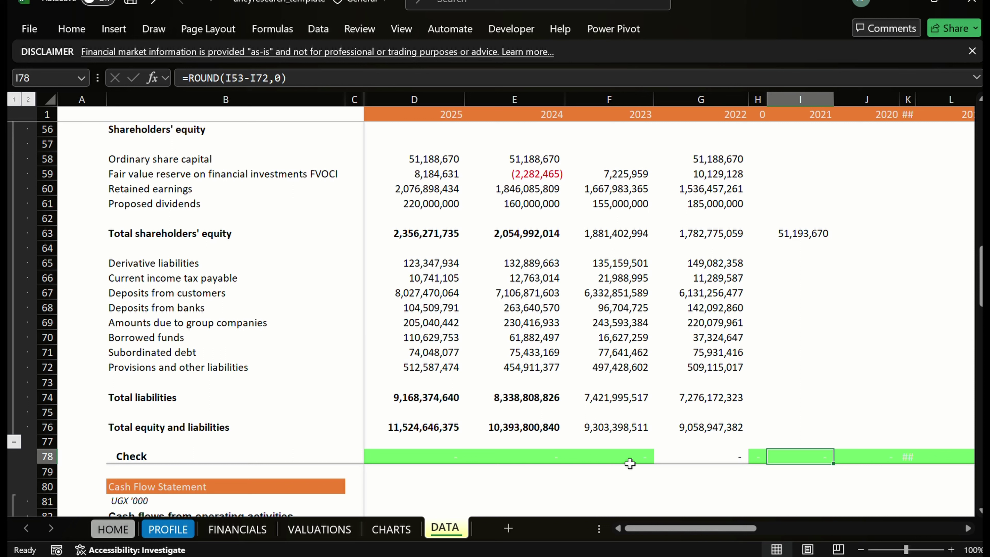
key("ctrl+c")
key("Left")
key("Left")
key("ctrl+v")
key("Right")
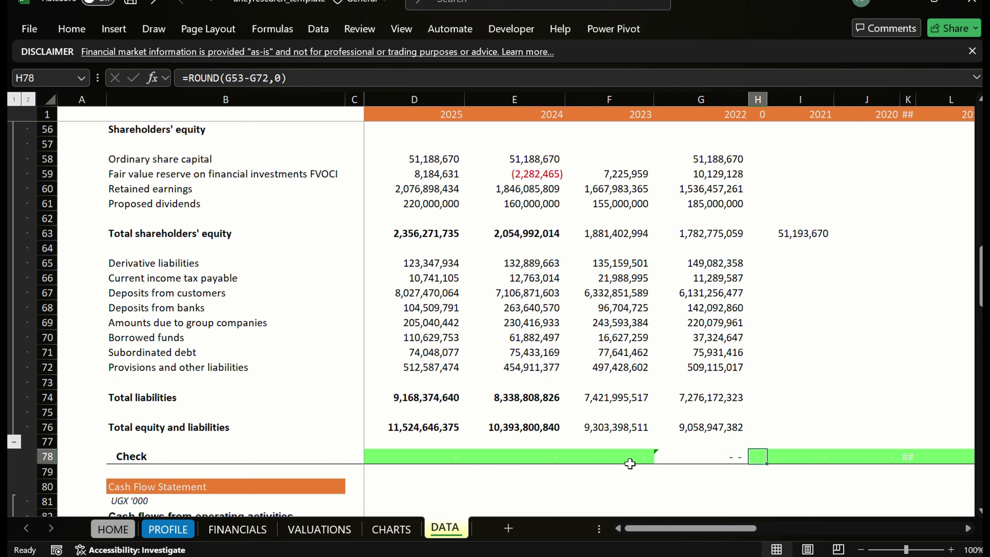
key("Left")
key("Left")
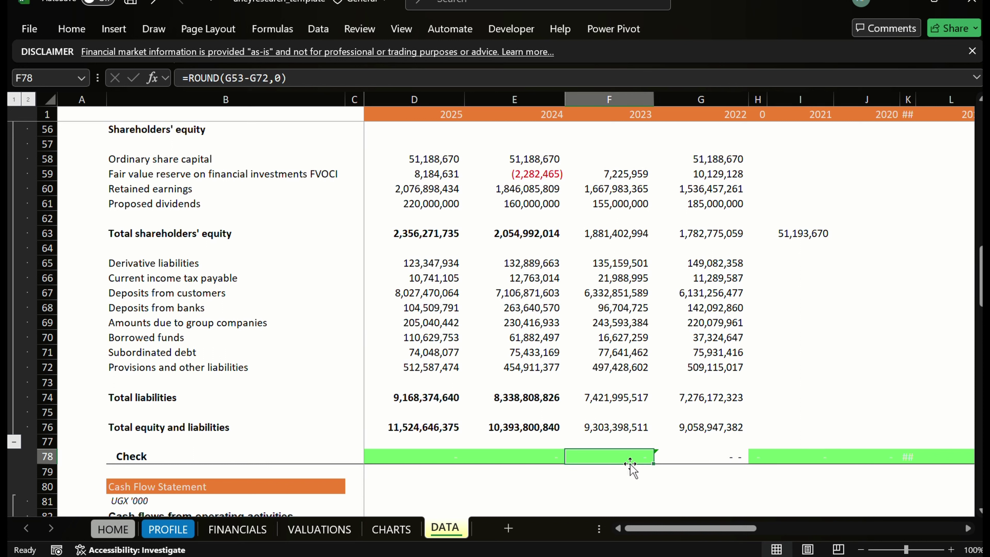
key("Right")
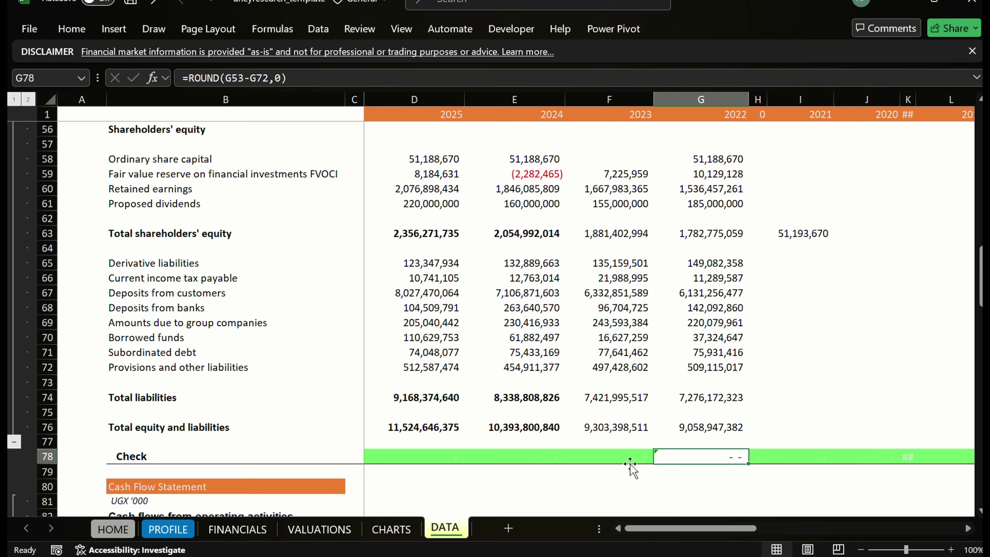
key("Left")
key("Right")
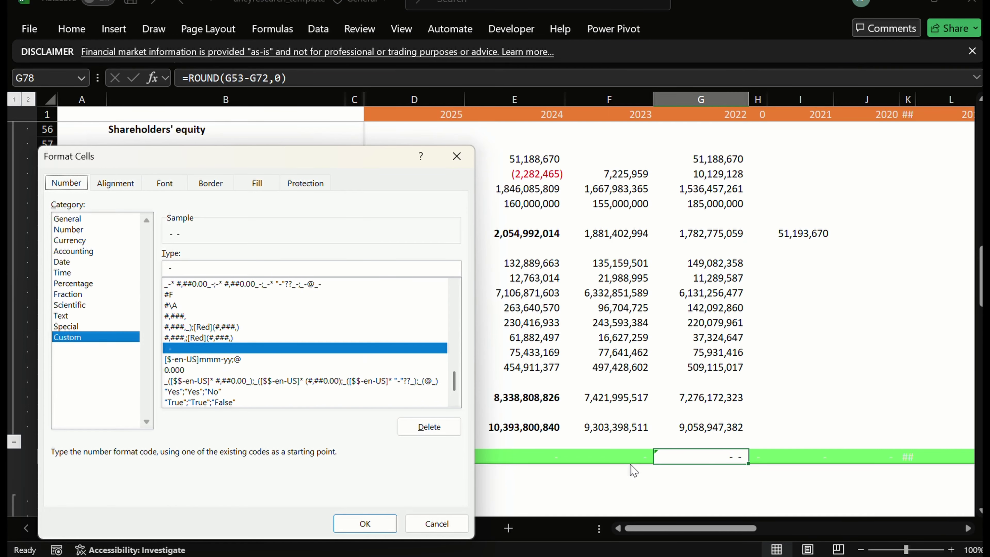
left_click(163, 187)
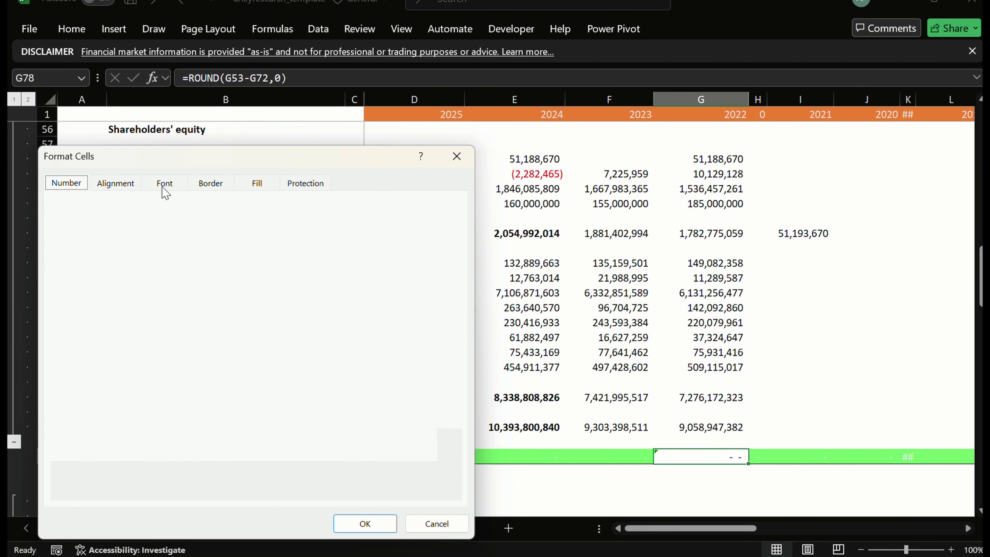
left_click(209, 190)
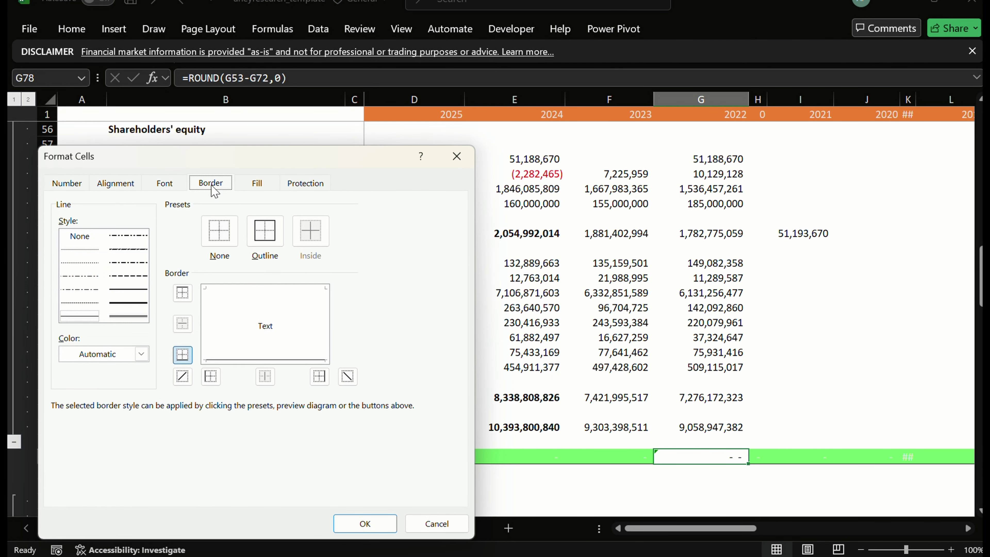
left_click(272, 184)
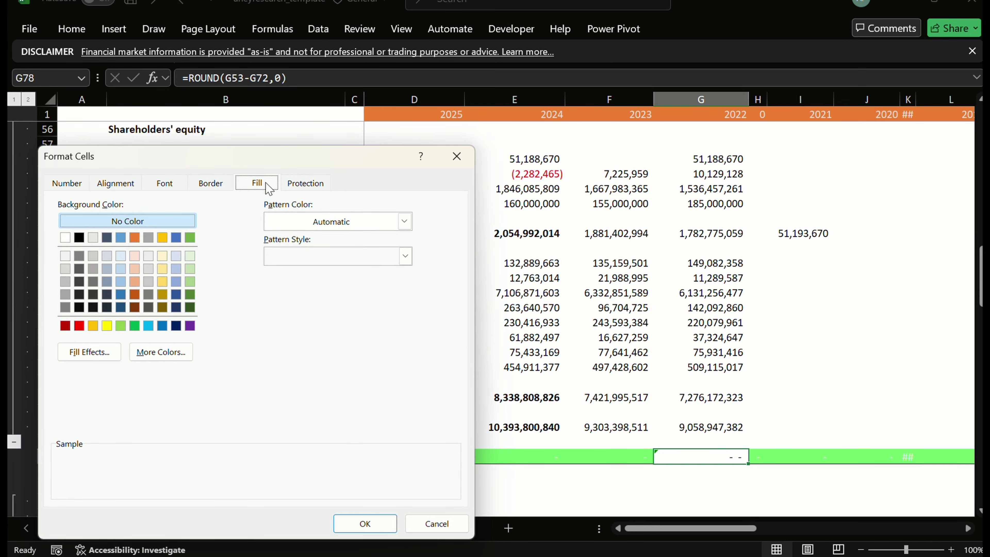
left_click(134, 326)
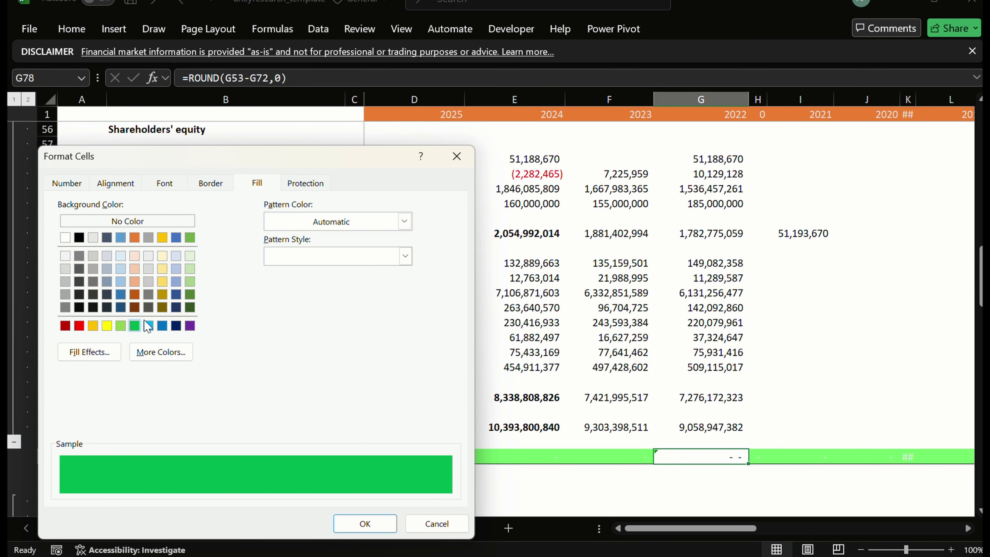
left_click(457, 156)
left_click(624, 455)
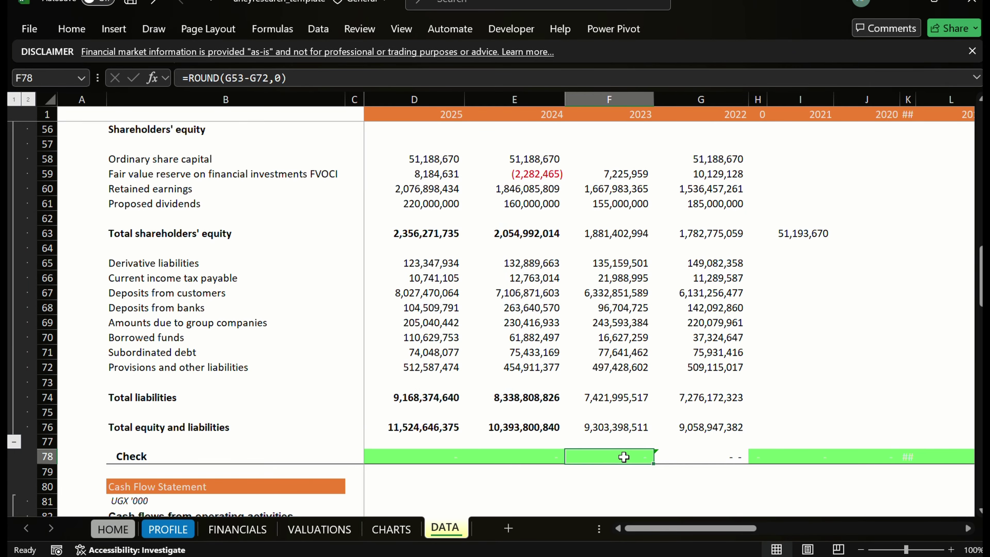
left_click(519, 452)
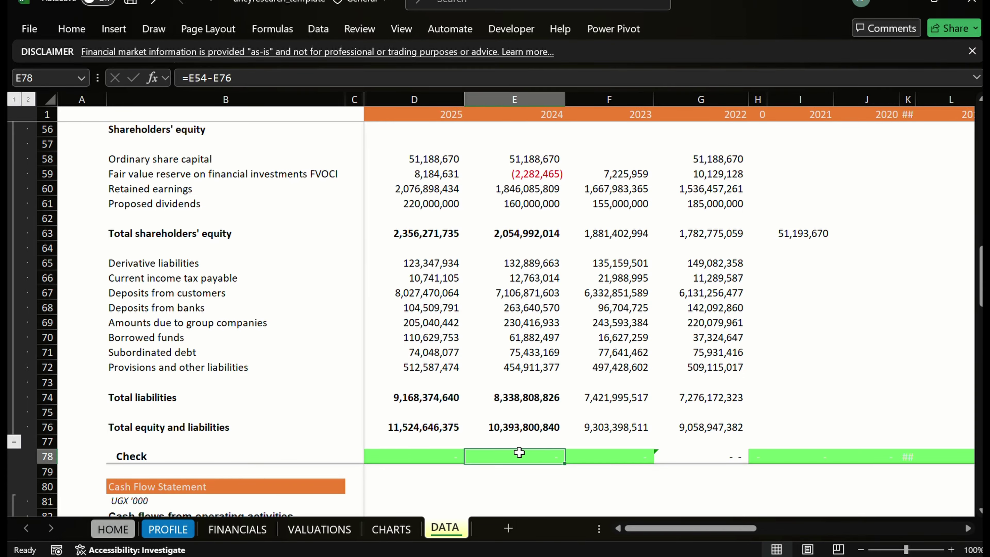
left_click(783, 460)
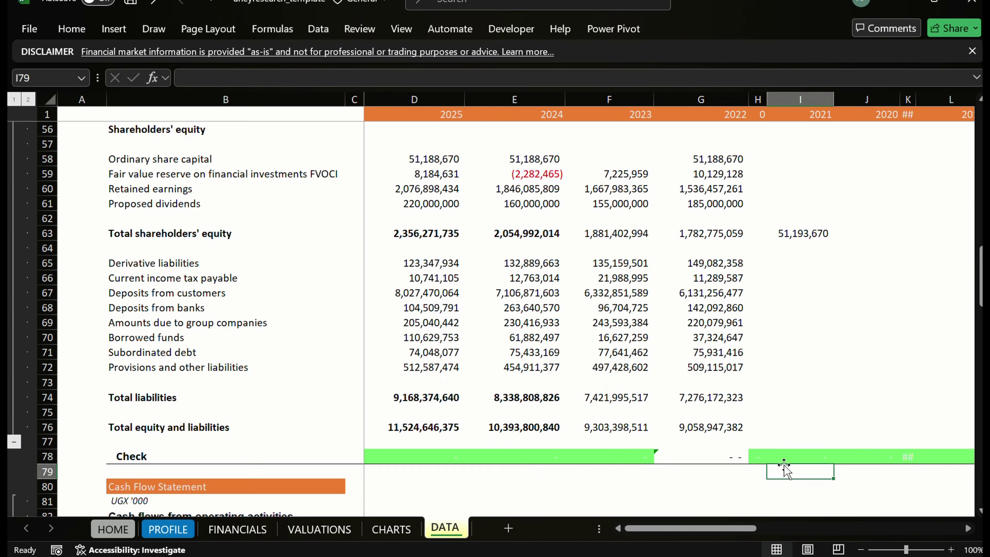
left_click(713, 459)
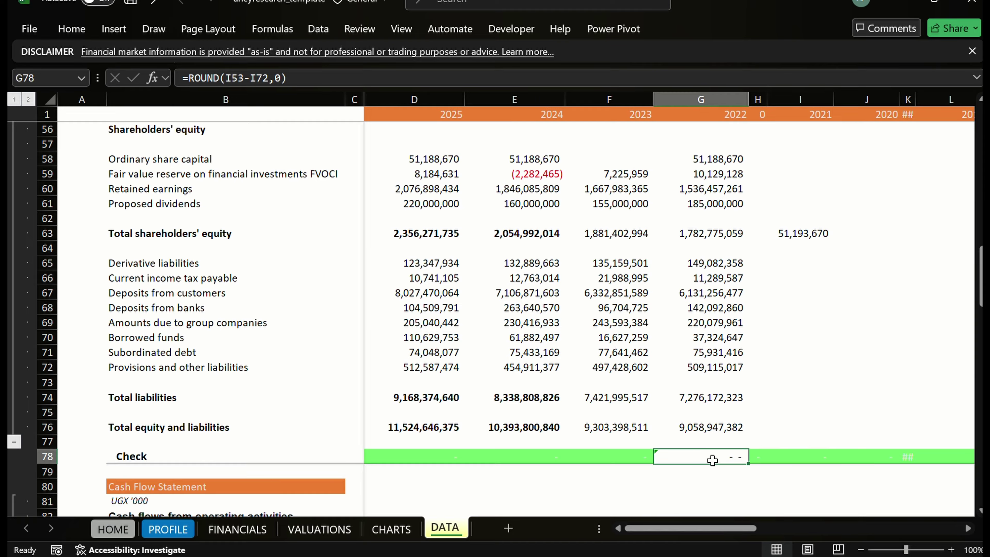
left_click(797, 456)
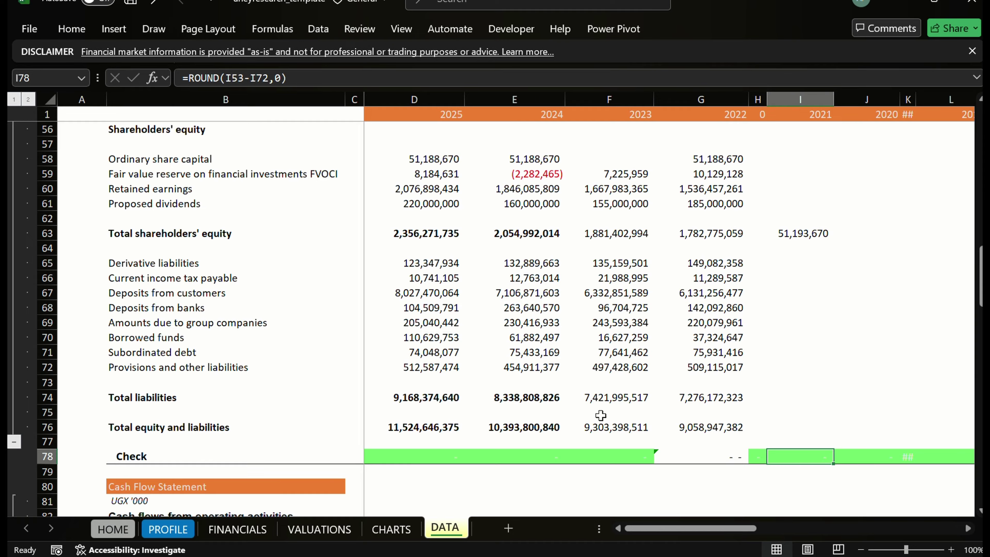
Make the 2023 and 2022 figures for Total equity and liabilities and Total liabilities bold
left_click_drag(591, 426, 698, 427)
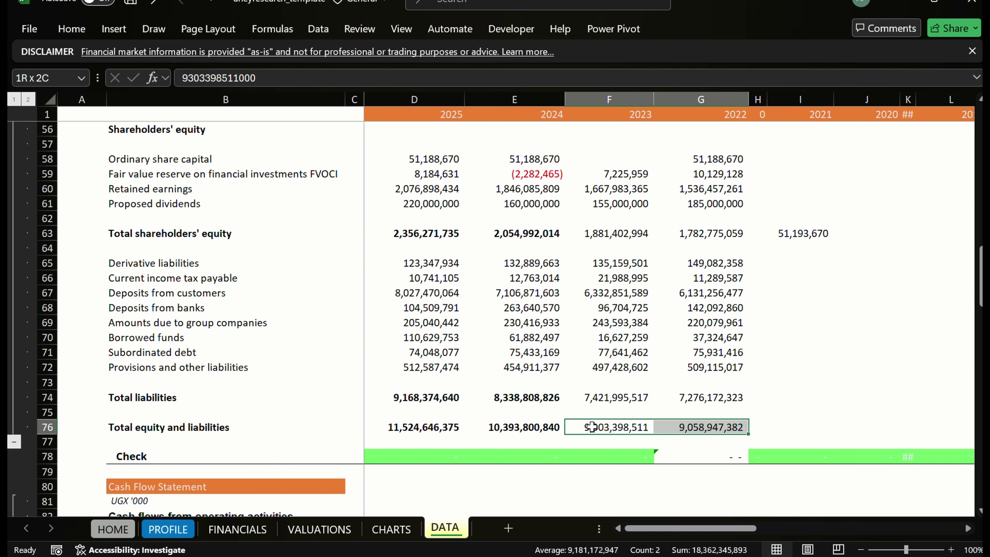
key("ctrl+b")
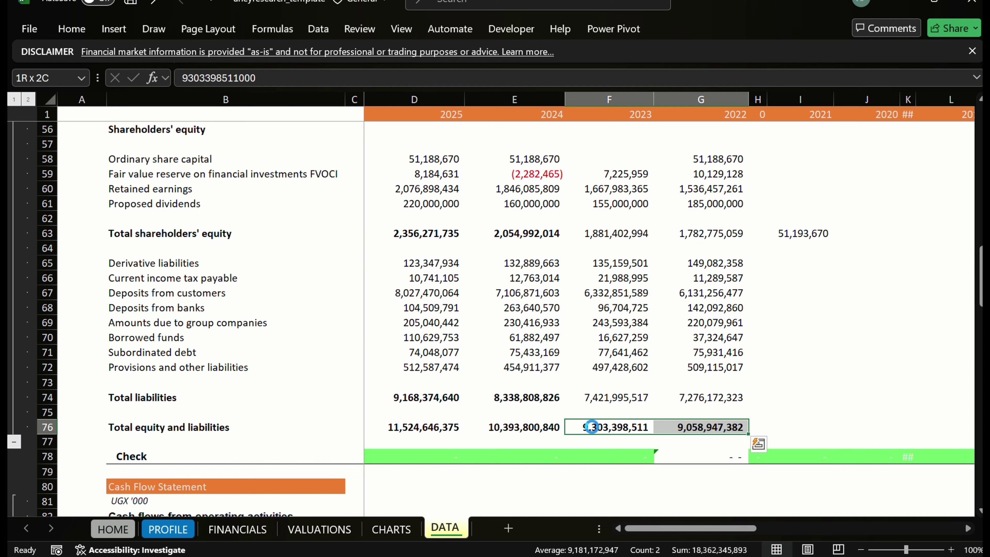
left_click(592, 427)
key("Up")
key("Up")
key("shift+Right")
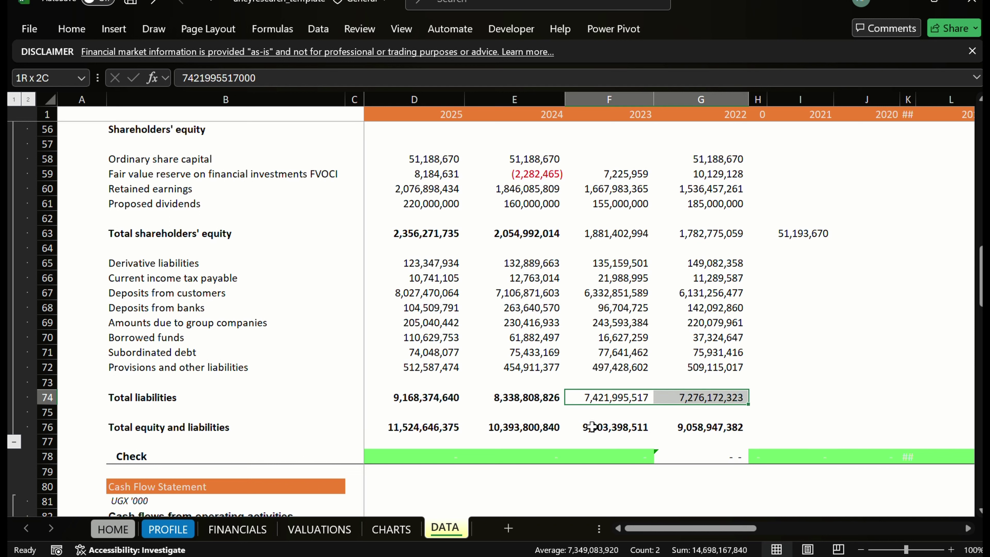
key("ctrl+b")
Make the 2023 and 2022 Total shareholders' equity figures in F63:G63 bold
key("Up")
key("Up")
key("Up")
key("Up")
key("Up")
key("Up")
key("Up")
key("Up")
key("Up")
key("Up")
key("Up")
key("Up")
key("Up")
key("Up")
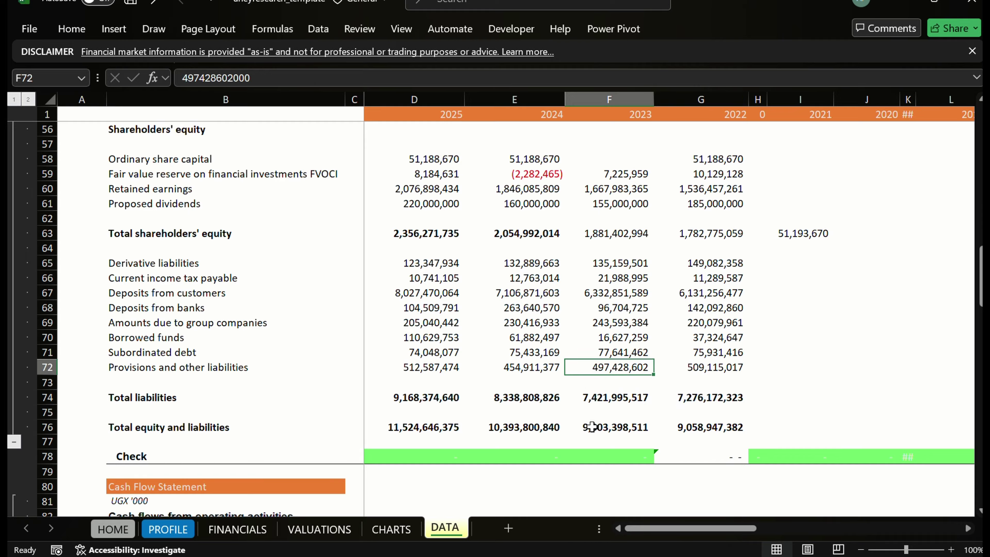
key("Down")
key("Down")
key("Down")
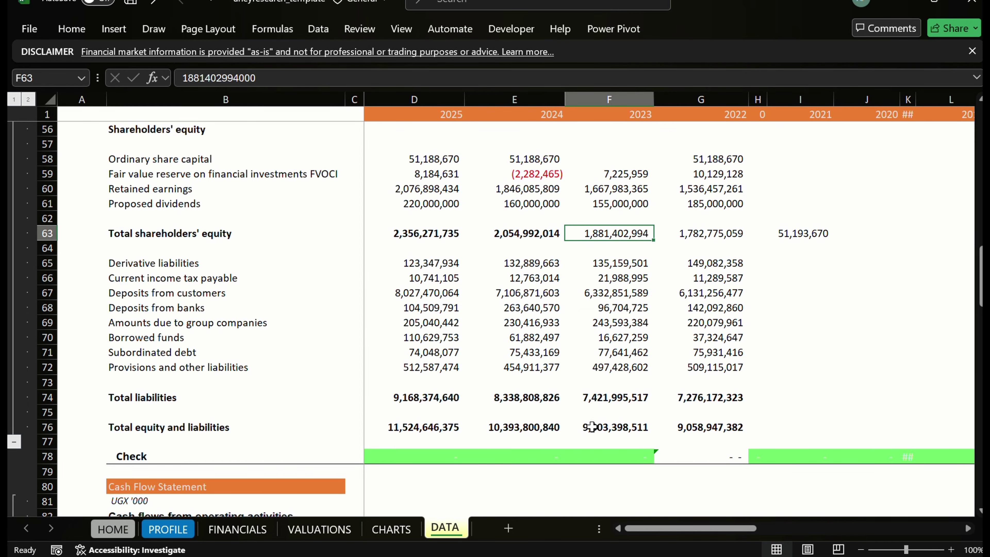
key("shift+Right")
key("ctrl+b")
Make the 2023 and 2022 Total assets figures in F54:G54 bold
key("Up")
key("Up")
key("Up")
key("Up")
key("Up")
key("Up")
key("Up")
key("Up")
key("Up")
key("Up")
key("Up")
key("Up")
key("Up")
key("Up")
key("Up")
key("Up")
key("Up")
key("Up")
key("Up")
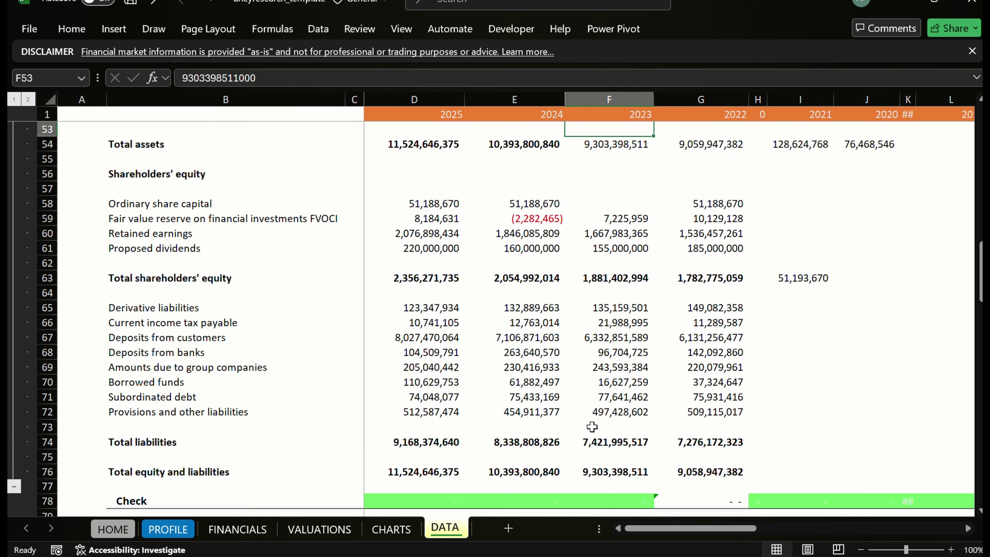
key("Down")
key("Down")
key("Down")
key("Down")
key("Down")
key("Down")
key("Down")
key("Down")
key("Down")
key("Down")
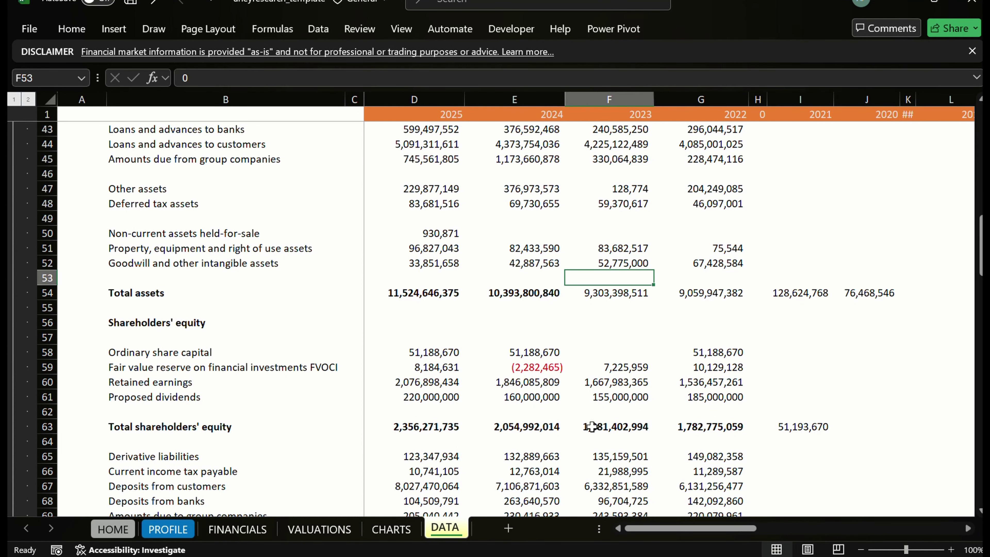
key("shift+Right")
key("ctrl+b")
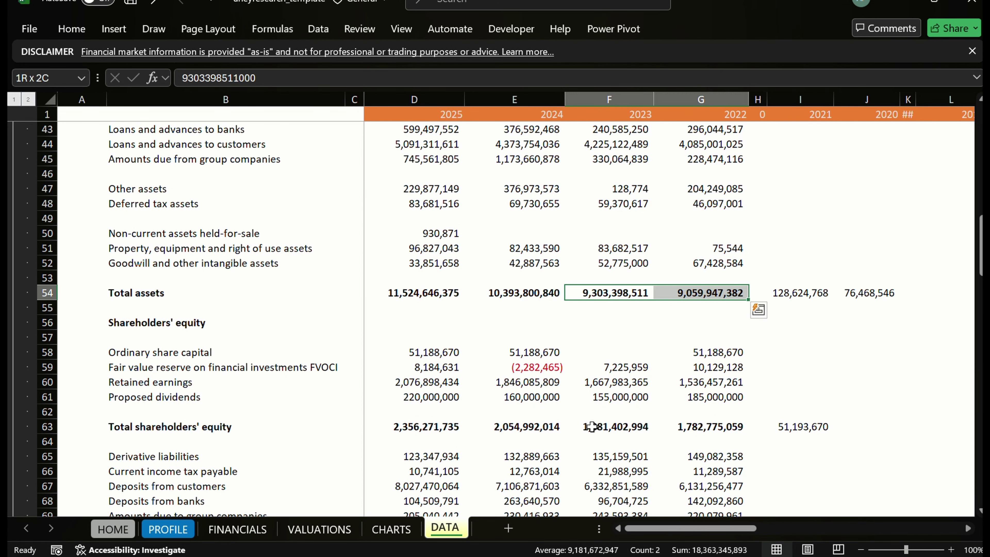
Review the 2023 column from the asset lines down through the liabilities, totals and Check row
key("Up")
key("Up")
key("Up")
key("Up")
key("Up")
key("Up")
key("Up")
key("Up")
key("Up")
key("Up")
key("Up")
key("Up")
key("Up")
key("Up")
key("Up")
key("Up")
key("Up")
key("Down")
key("Down")
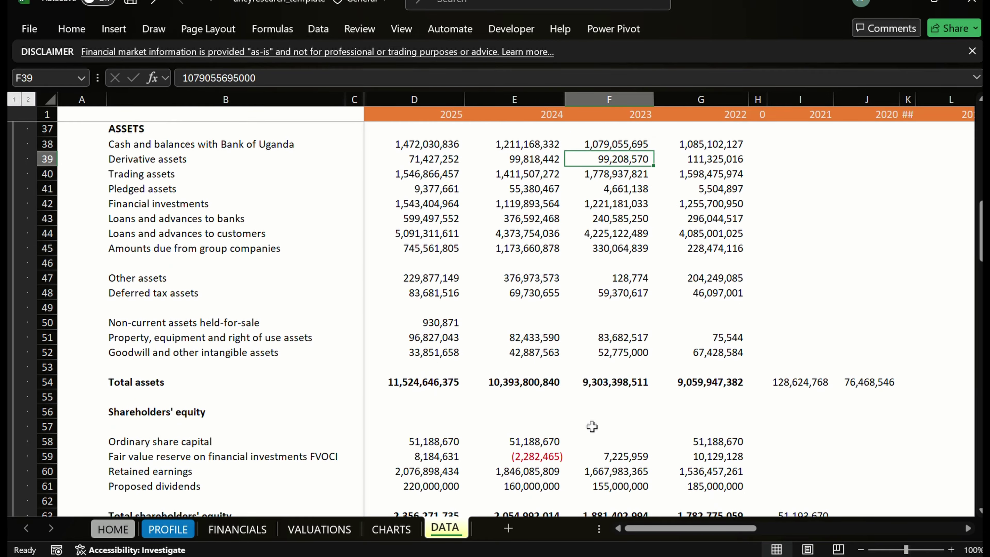
key("Down")
key("Down")
key("Down")
key("Down")
key("Down")
key("Down")
key("Down")
key("Down")
key("Down")
key("Down")
key("Down")
key("Down")
key("Down")
key("Down")
key("Down")
key("Down")
key("Down")
key("Down")
key("Down")
key("Down")
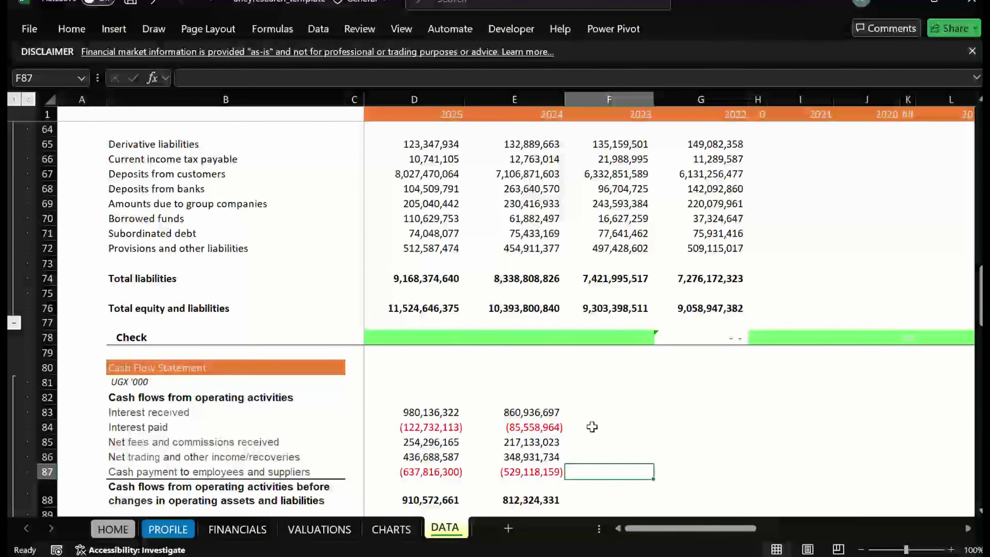
key("Up")
key("Up")
key("Up")
key("Up")
key("Up")
key("Up")
key("Up")
key("Up")
key("Up")
key("Up")
key("Up")
key("Down")
key("Down")
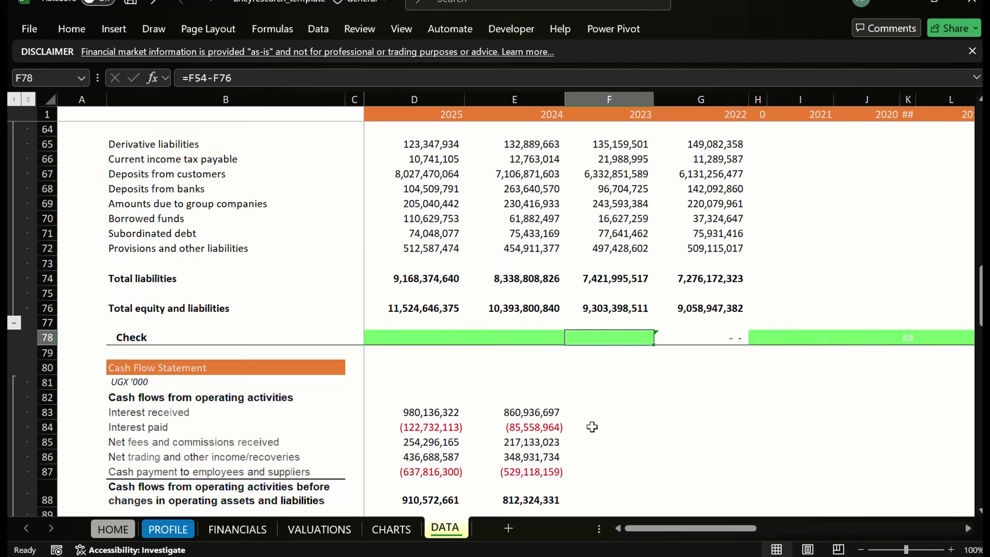
Copy the 2025 Check formula from D78 into the 2023 and 2022 Check cells F78:G78
key("ctrl+1")
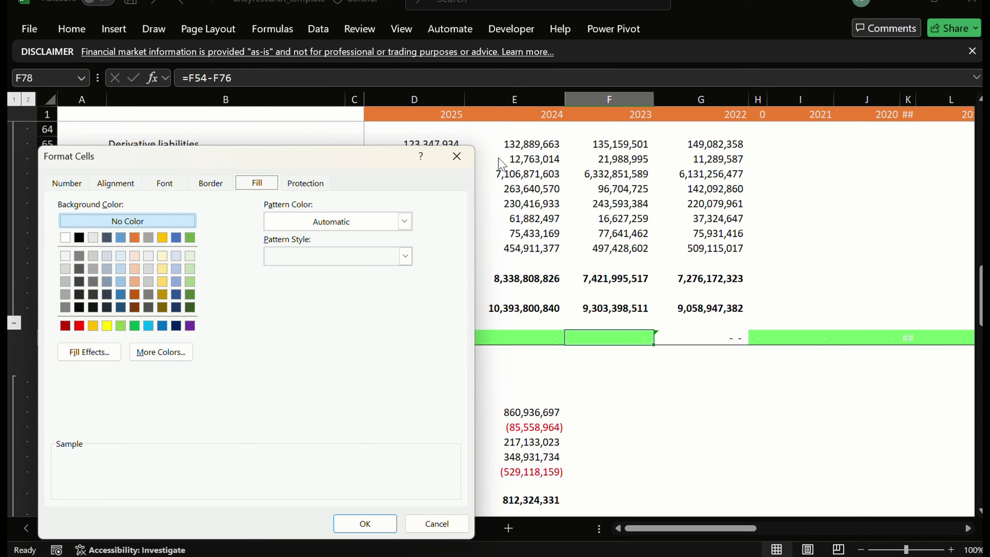
left_click(464, 156)
left_click(398, 335)
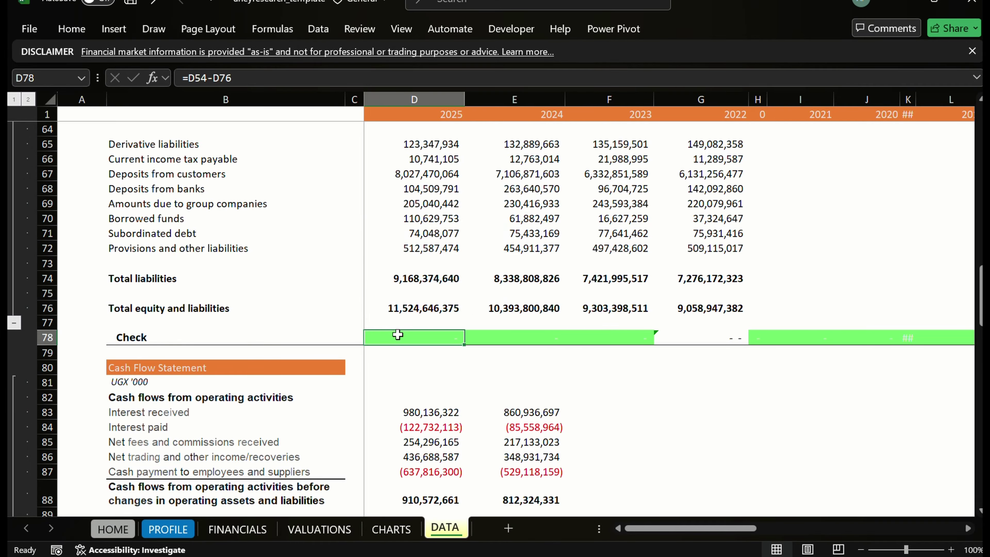
key("Right")
key("Right")
key("Right")
key("Left")
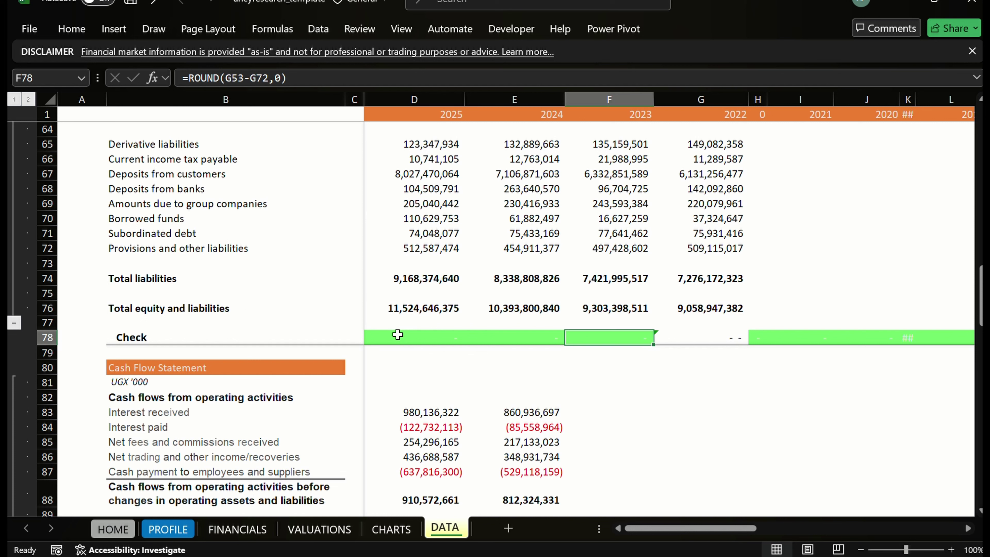
key("shift+Right")
key("ctrl+v")
key("Right")
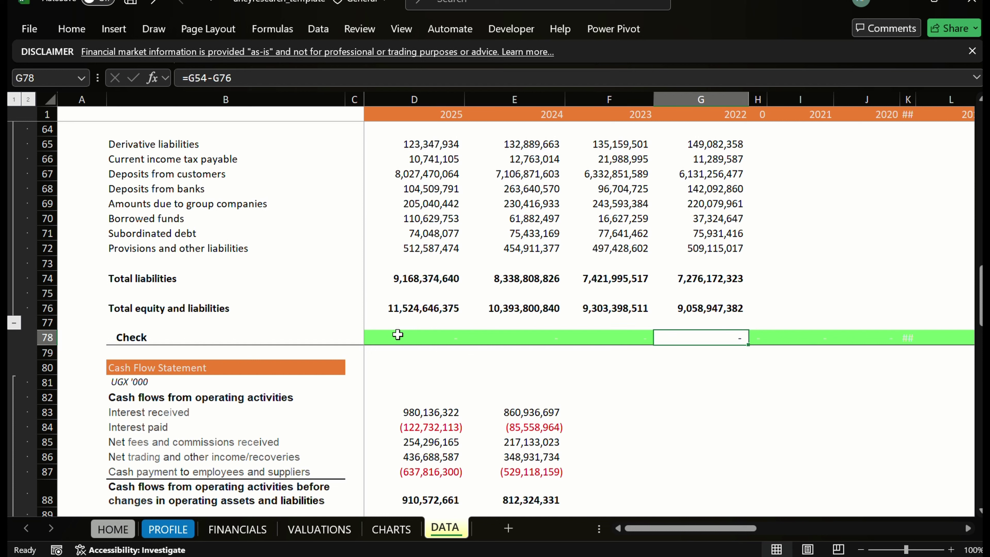
Fill the 2022 Check cell G78 with the recently used light green
key("Down")
key("Up")
left_click(74, 34)
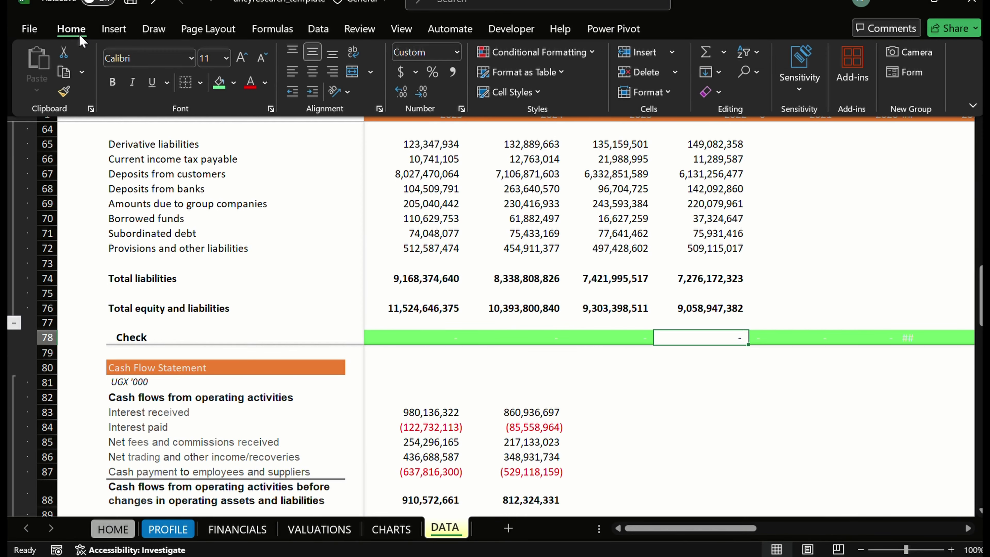
left_click(219, 82)
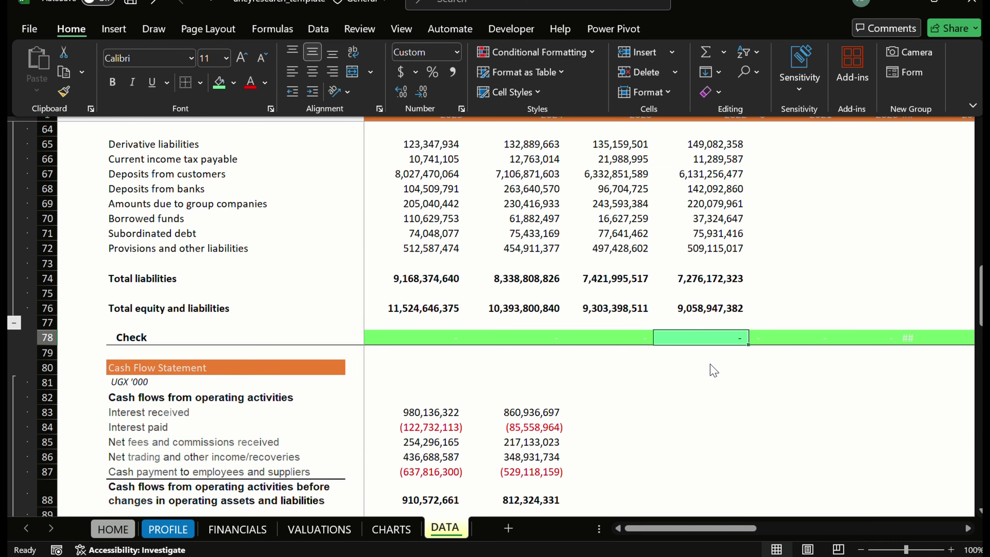
left_click(235, 79)
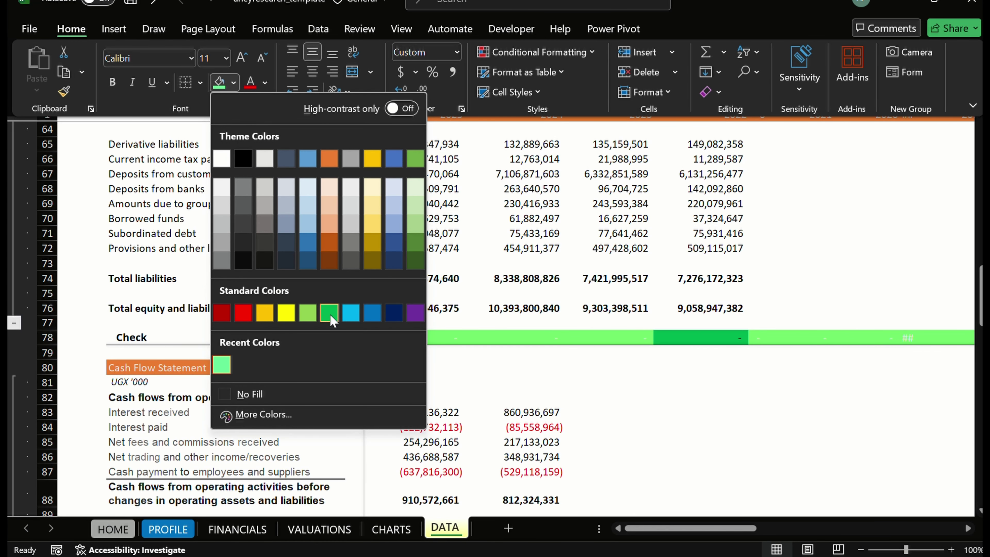
left_click(222, 367)
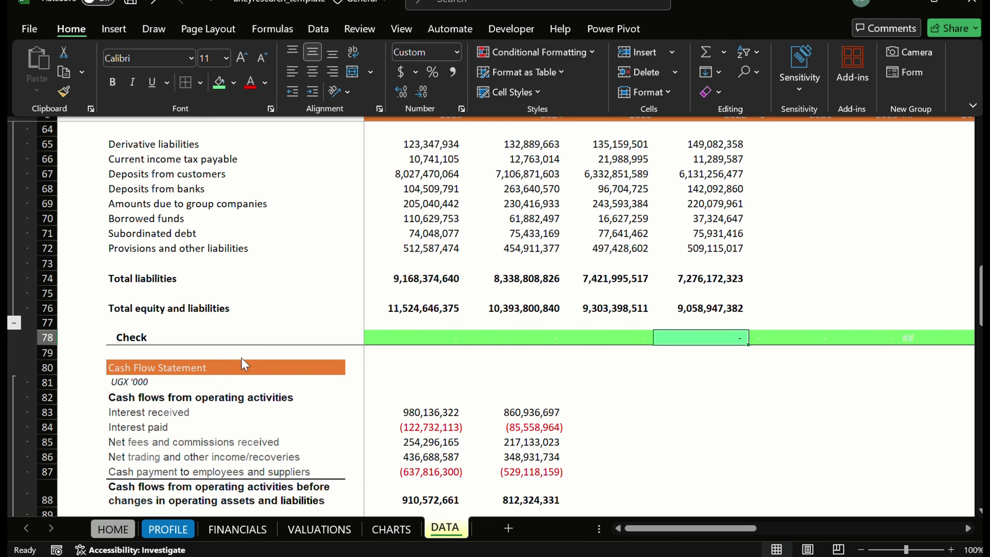
Inspect the Check cells in row 78 across the 2025 to 2022 columns, comparing their formulas and fills
left_click(408, 339)
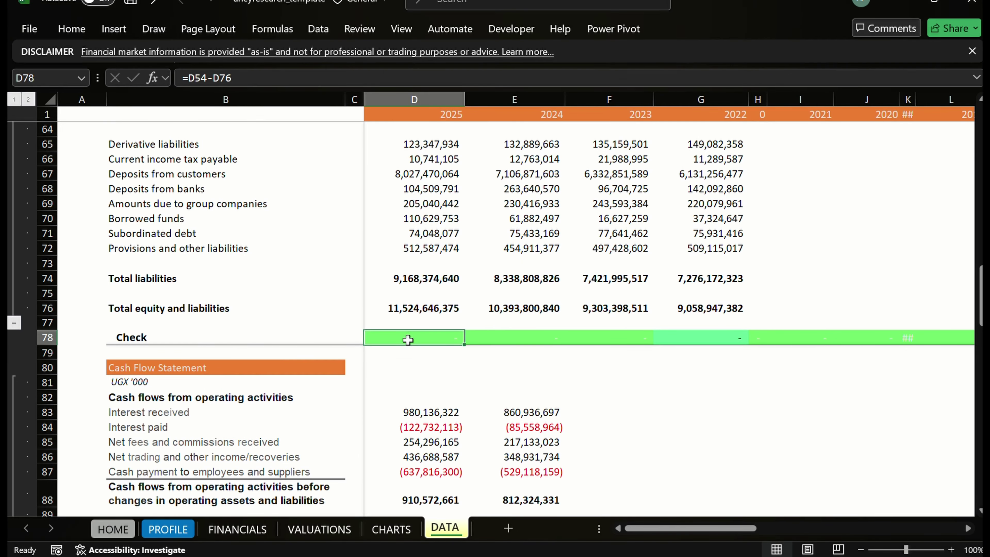
key("shift+Right")
key("shift+Right")
key("shift+Right")
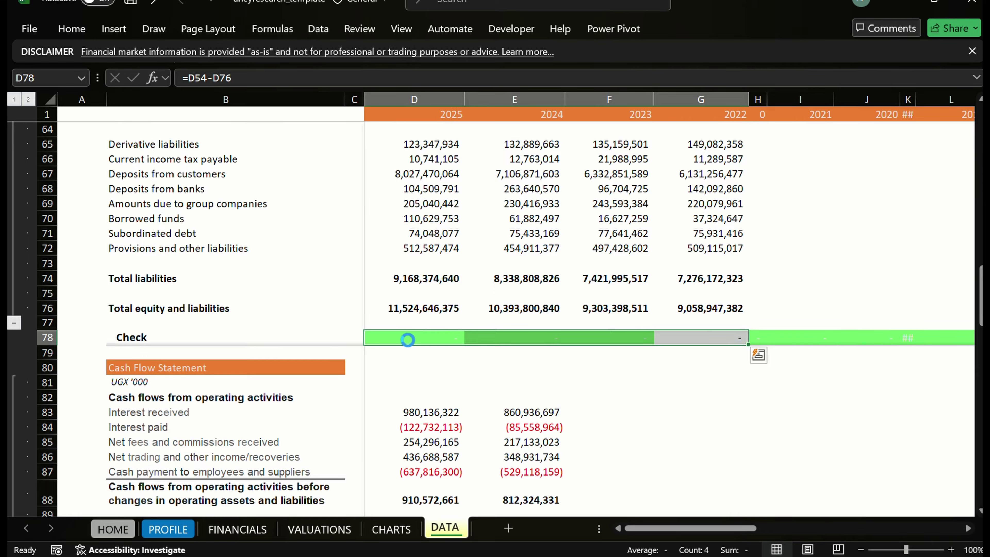
key("Right")
key("Right")
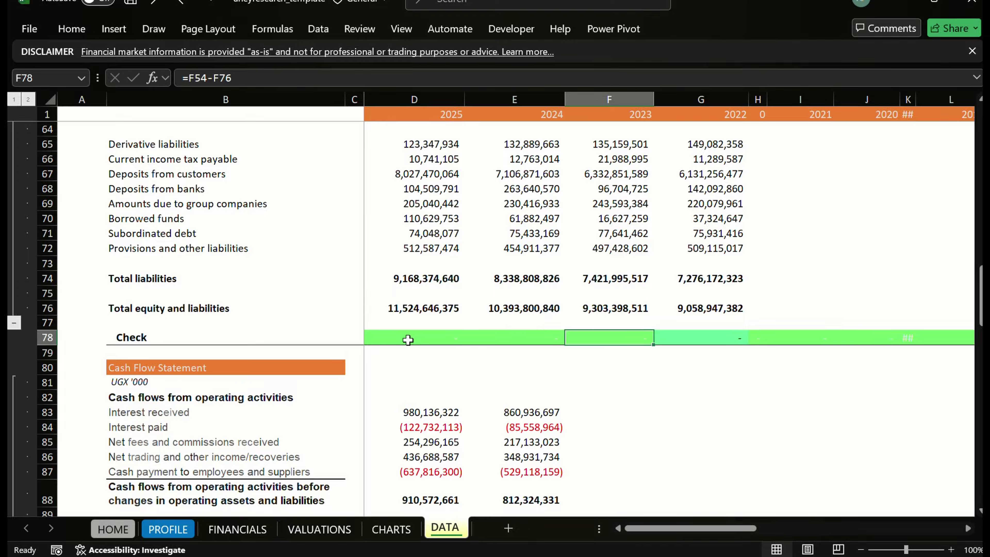
key("shift+Right")
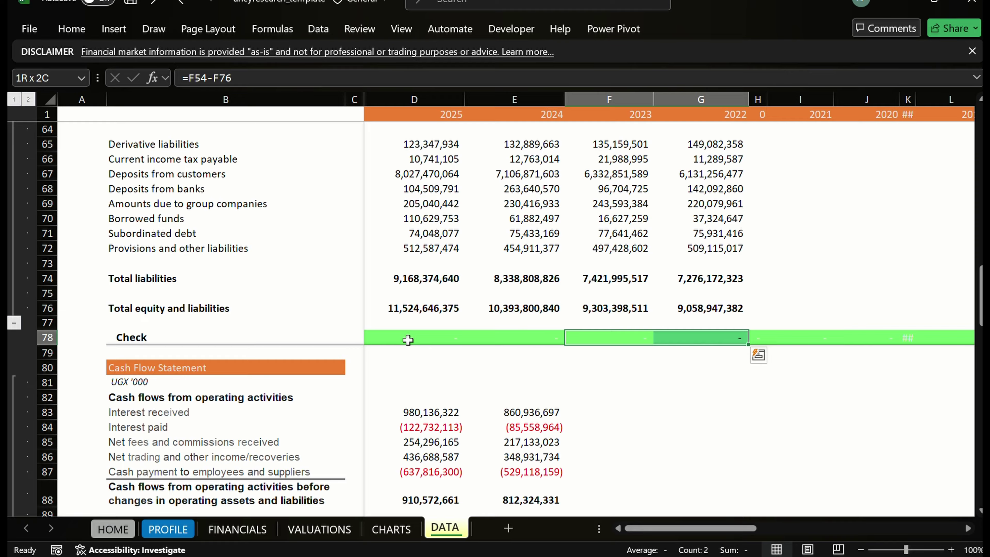
key("Right")
key("Down")
key("Up")
key("Left")
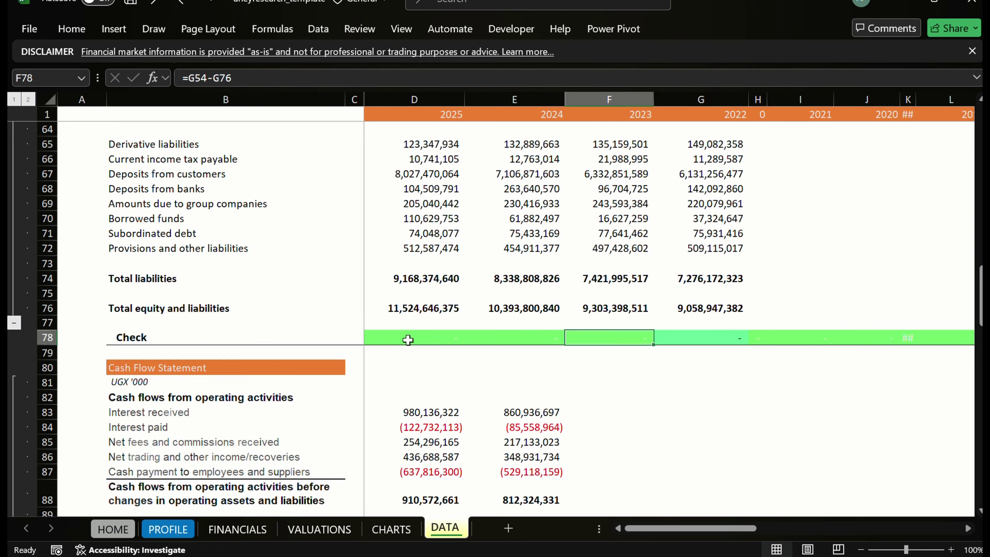
key("Left")
key("Left")
key("Left")
key("Left")
key("Left")
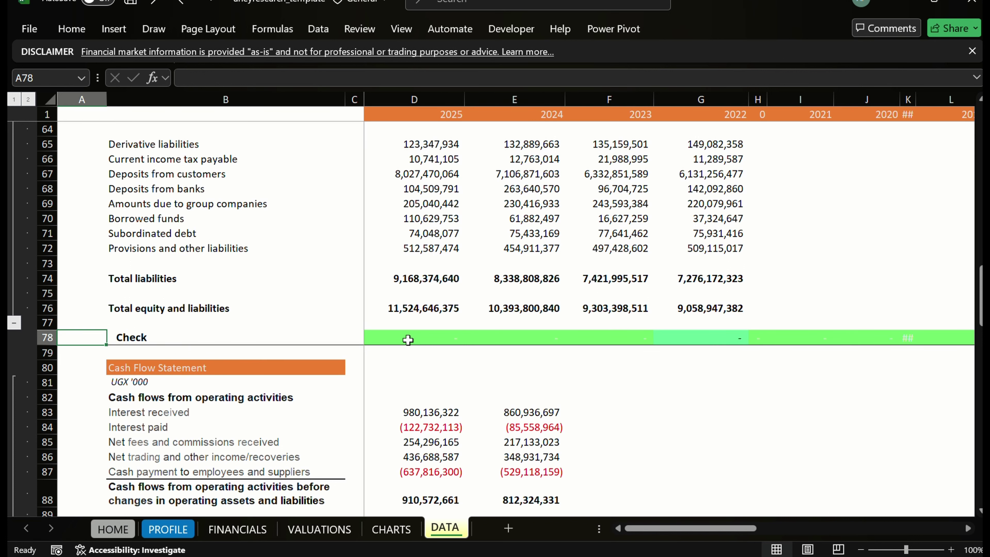
Fill the Check row from D78 through AA78 with the standard green background color
key("Right")
key("Right")
key("Right")
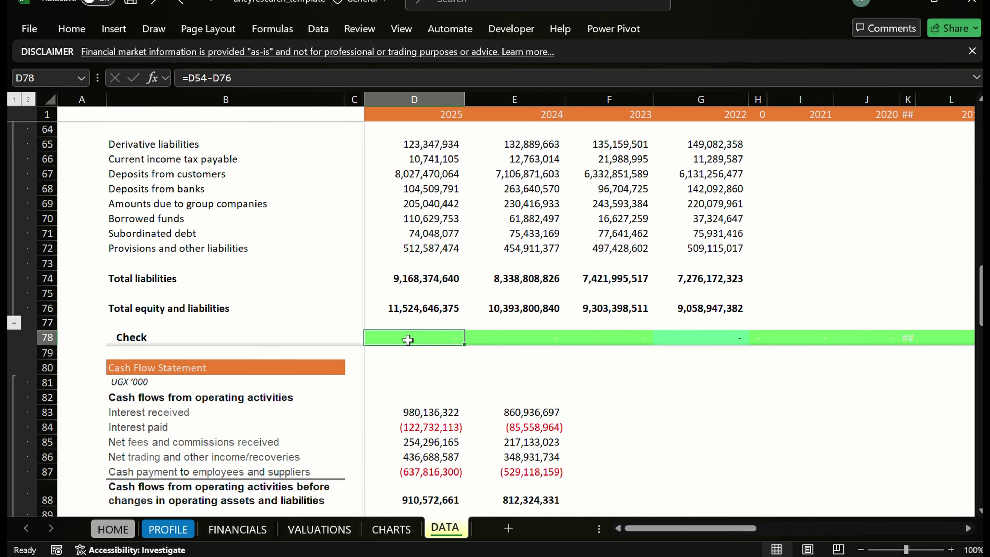
key("ctrl+shift+Right")
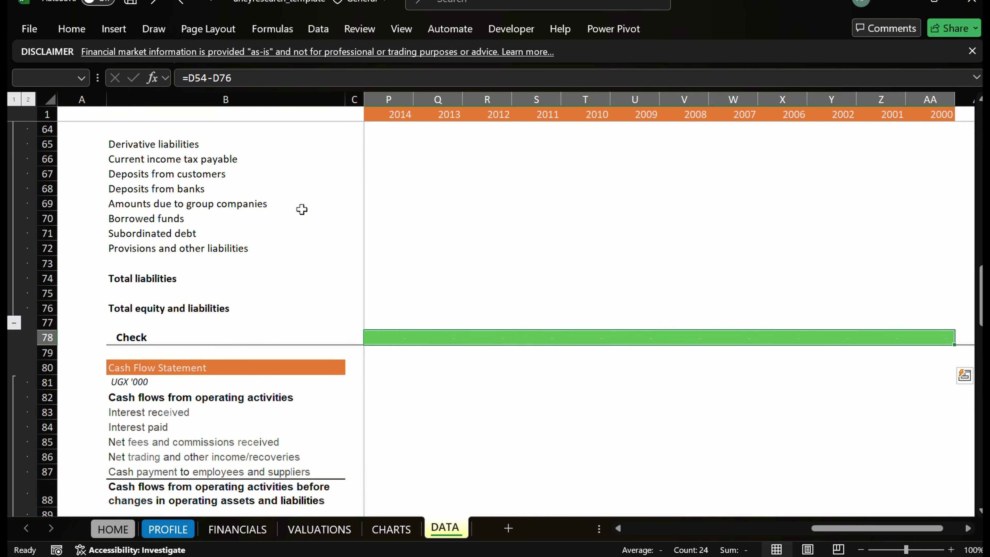
key("ctrl+1")
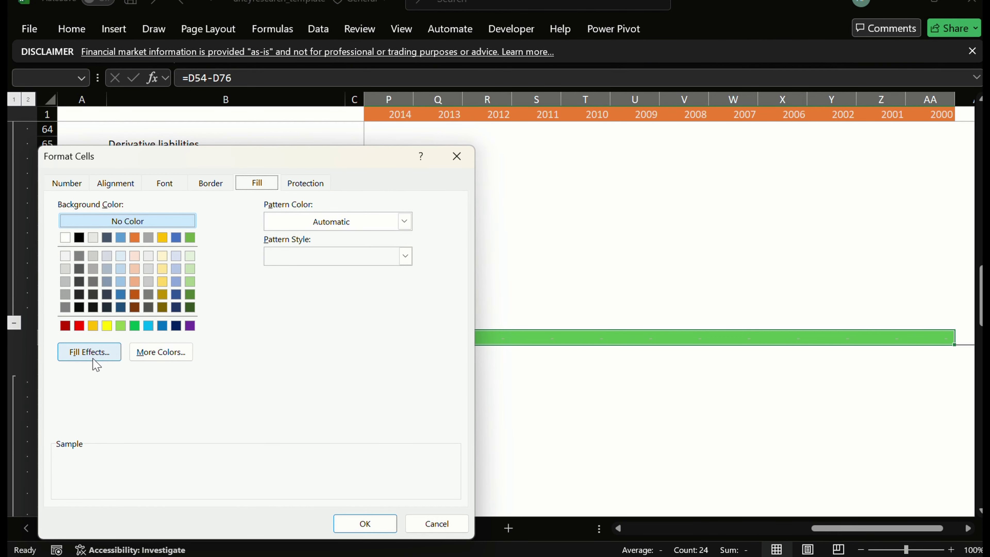
left_click(134, 327)
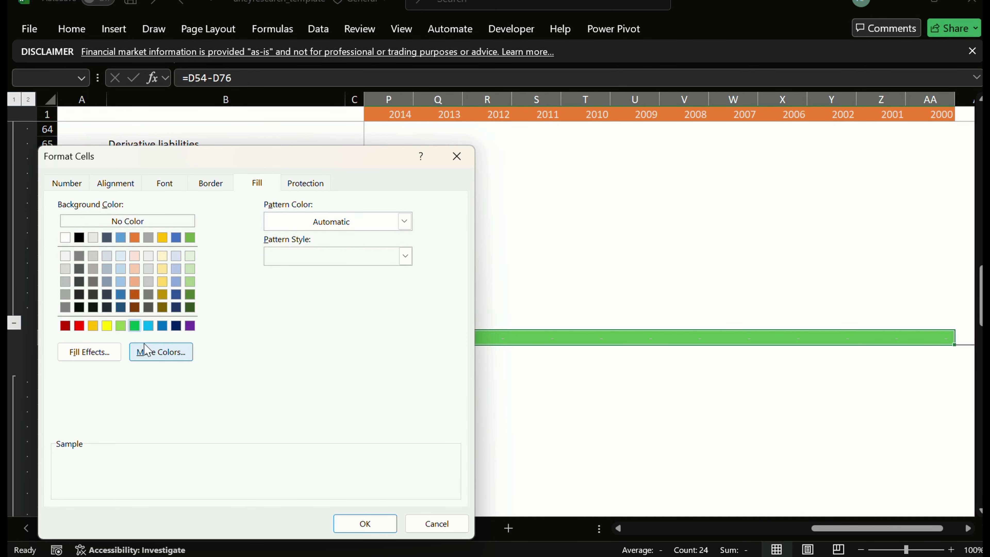
left_click(364, 523)
left_click(523, 408)
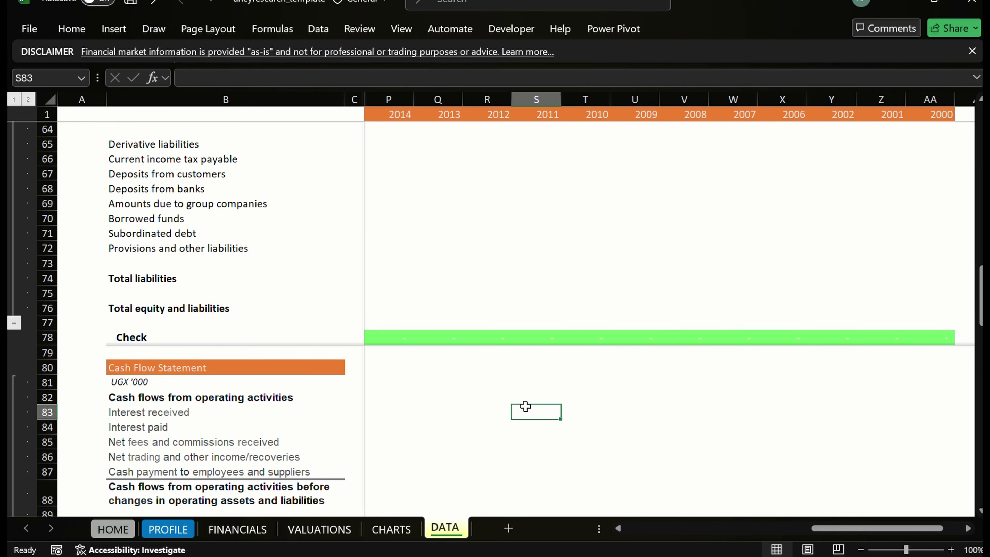
Go back to the 2022 Check cell G78 and inspect its fill setting in Format Cells
key("Left")
key("Left")
key("Left")
key("Left")
key("Left")
key("Left")
key("Left")
key("Left")
key("Left")
key("Left")
key("Left")
key("Left")
key("Left")
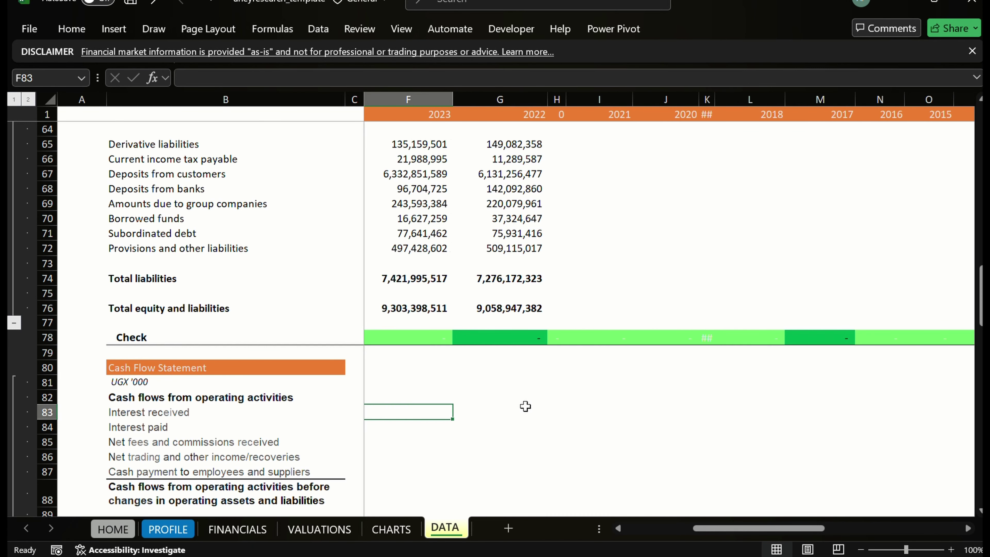
key("Left")
key("Left")
key("Right")
key("Right")
key("Right")
key("Up")
key("Up")
key("Up")
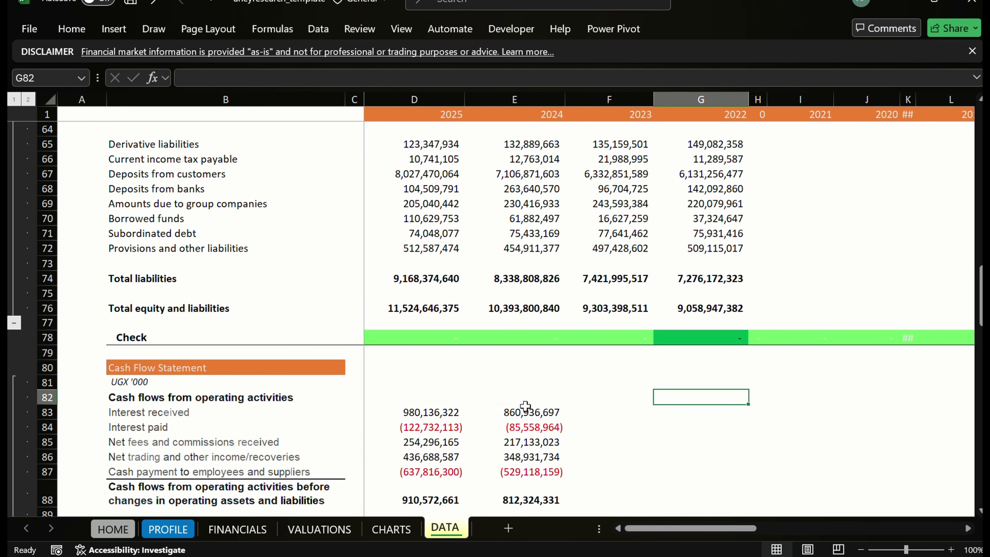
key("Up")
key("Up")
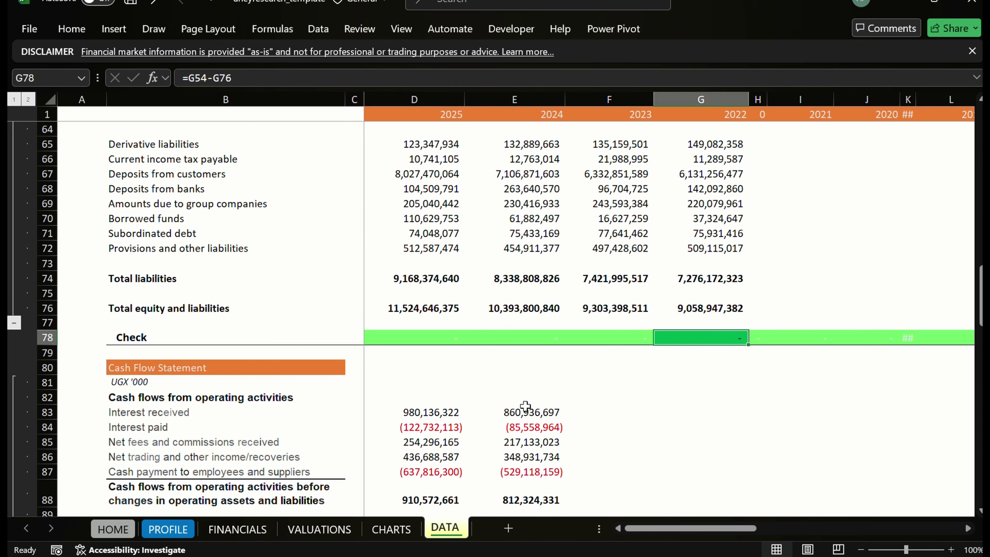
key("ctrl+1")
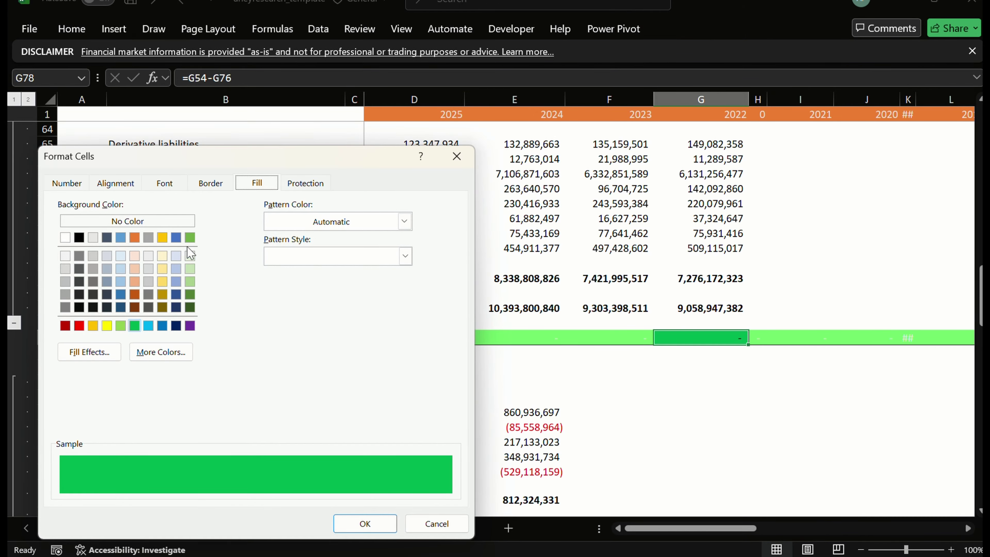
left_click(376, 526)
Examine the fill, number format, alignment and protection settings of the 2023 Check cell F78, leaving them as they are
left_click(617, 336)
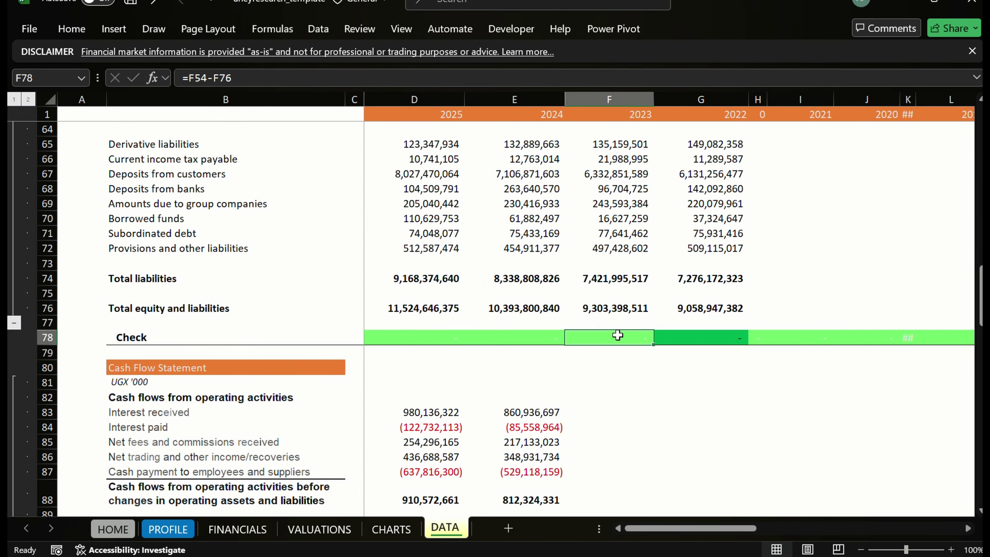
key("ctrl+1")
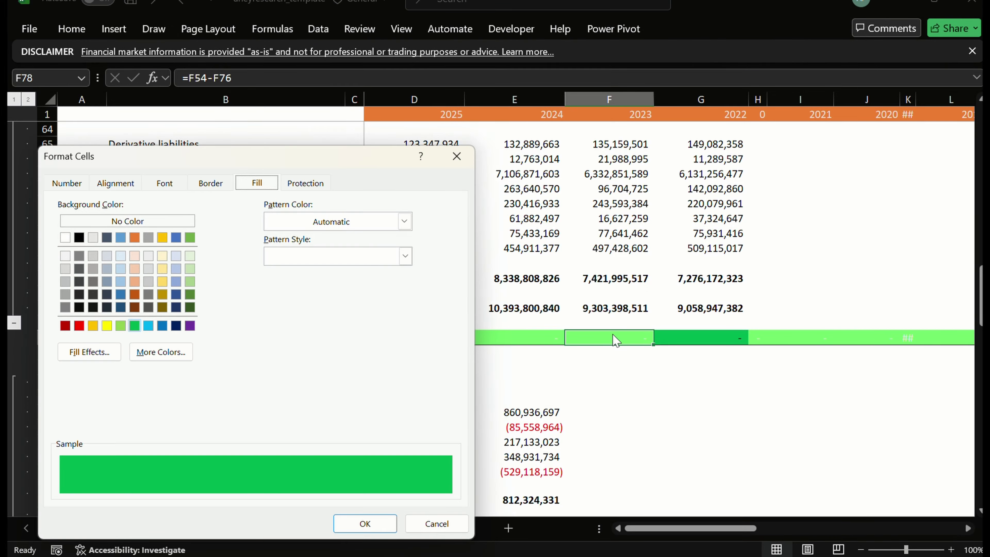
left_click(58, 184)
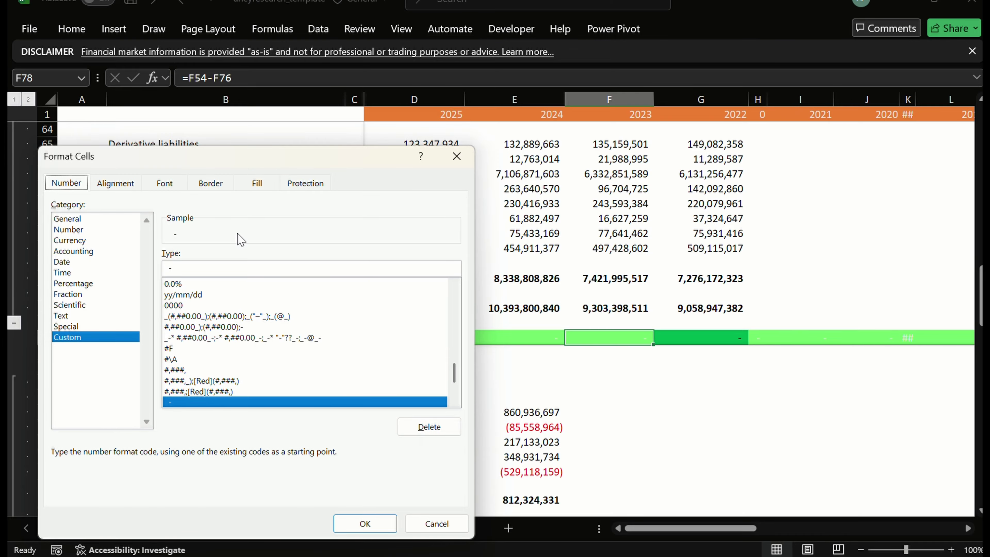
left_click(116, 183)
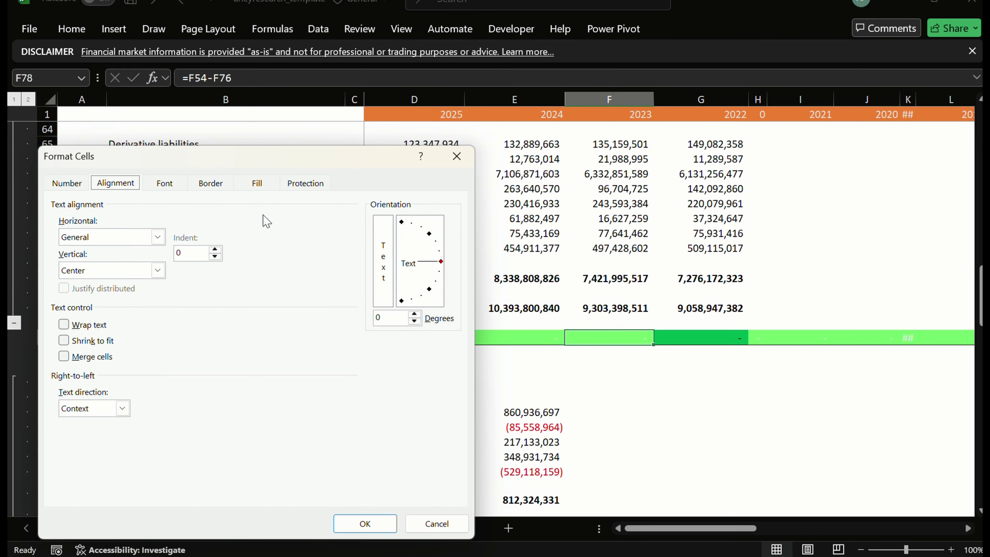
left_click(308, 185)
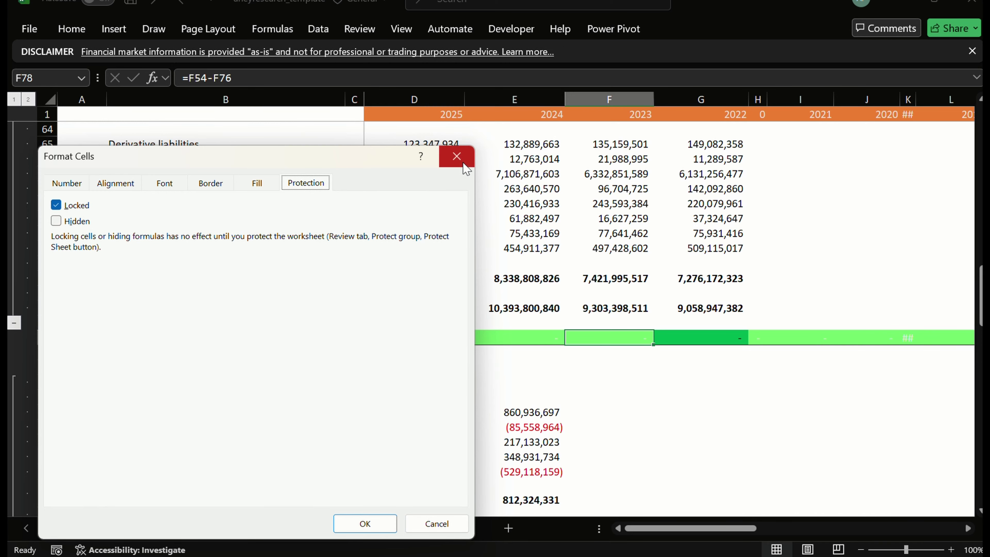
left_click(457, 156)
Review the 2022 column between the Check row and the asset lines beginning with Cash and balances with Bank of Uganda
left_click(700, 332)
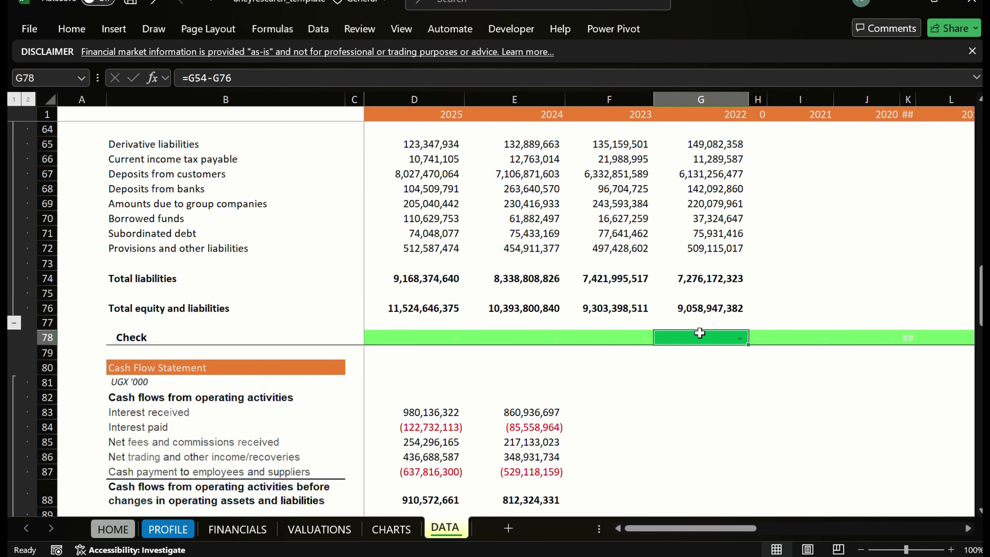
key("Up")
key("Up")
key("Up")
key("Up")
key("Up")
key("Up")
key("Up")
key("Up")
key("Up")
key("Up")
key("Up")
key("Up")
key("Up")
key("Up")
key("Up")
key("Up")
key("Up")
key("Up")
key("Up")
key("Up")
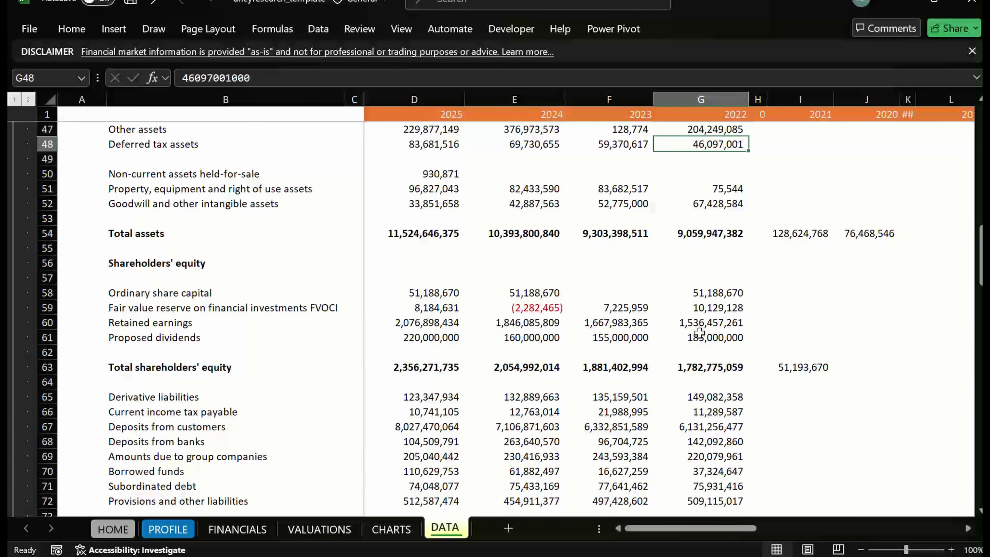
key("Up")
key("Up")
key("Up")
key("Up")
key("Up")
key("Up")
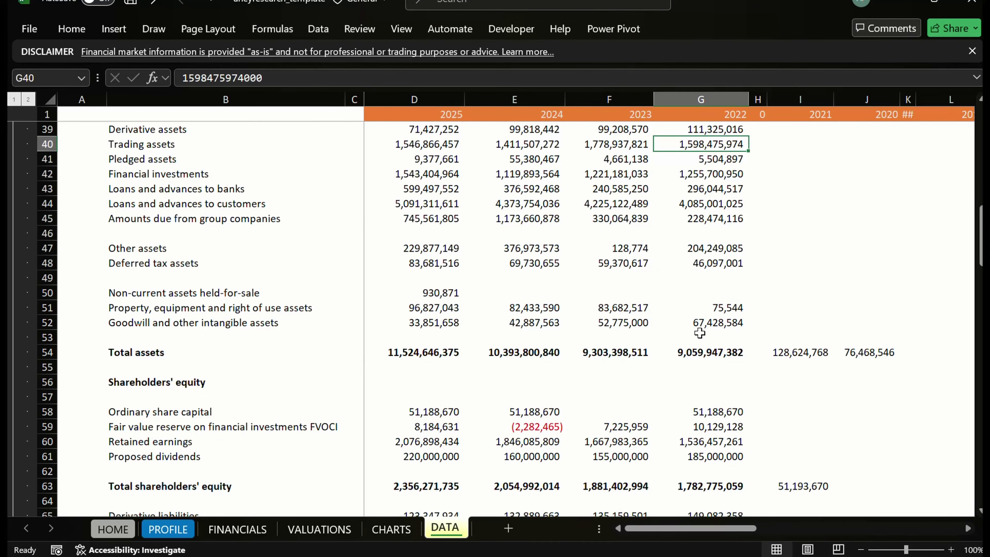
key("Down")
key("Down")
key("Down")
key("Down")
key("Down")
key("Down")
key("Down")
key("Down")
key("Down")
key("Down")
key("Down")
key("Down")
key("Down")
key("Down")
key("Down")
key("Up")
key("Up")
key("Up")
key("Up")
key("Up")
key("Up")
key("Up")
key("Up")
key("Up")
key("Up")
key("Up")
key("Up")
key("Up")
key("Up")
key("Up")
key("Up")
key("Up")
key("Up")
key("Down")
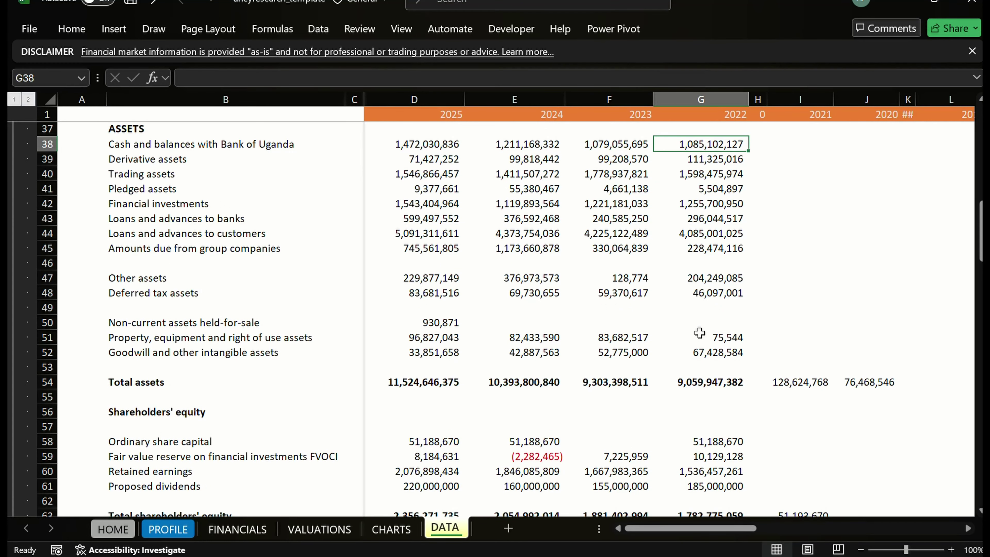
key("Down")
key("Down")
key("Down")
key("Down")
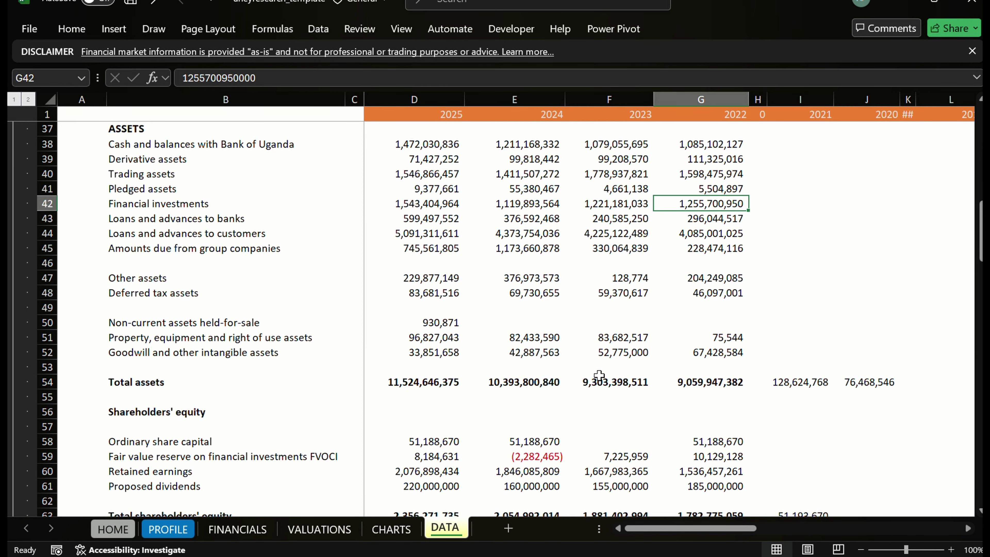
Switch to the 2023 annual report PDF in the browser and examine the group asset and equity figures on page 14
key("alt+Tab")
key("alt+Tab")
key("alt+Tab")
key("alt+Tab")
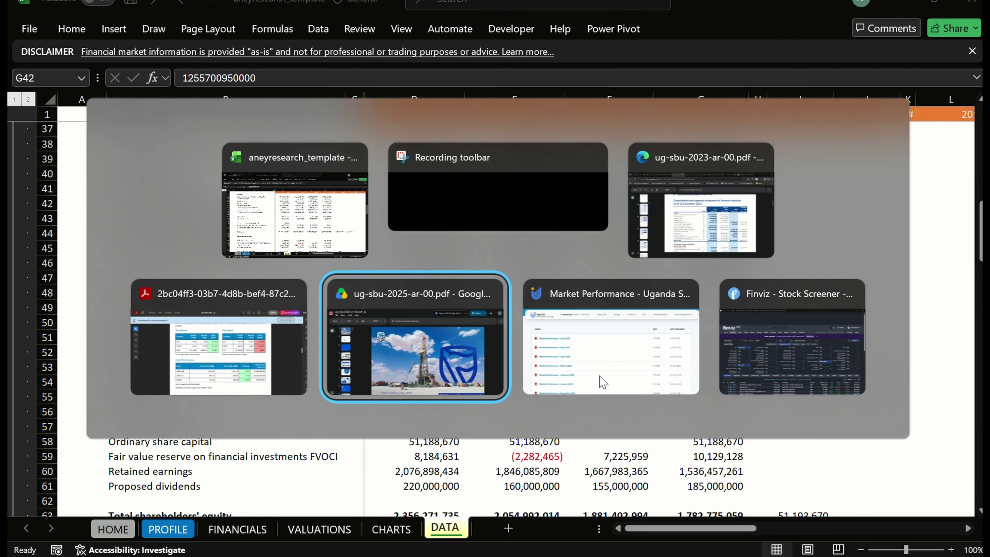
key("alt+shift+Tab")
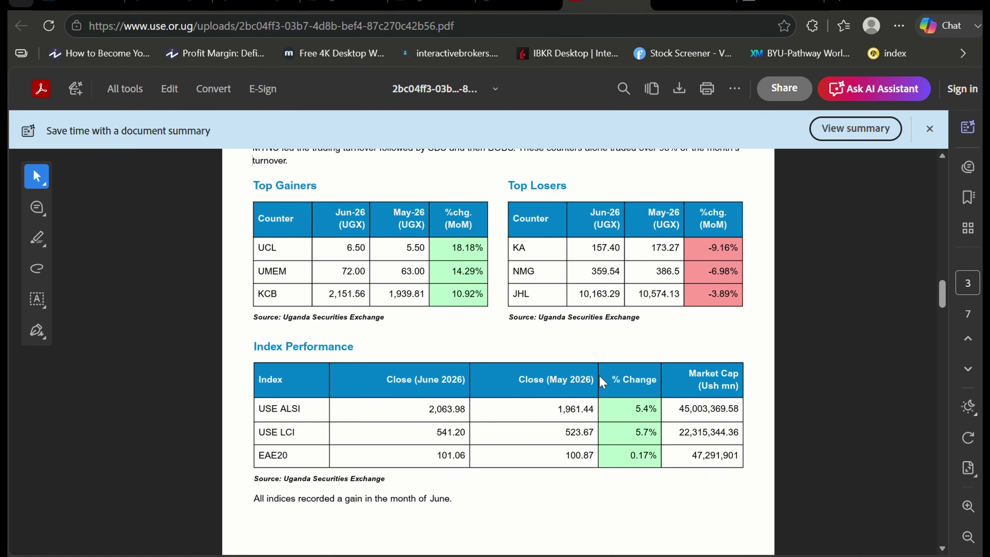
key("ctrl+shift+Tab")
key("ctrl+shift+Tab")
key("ctrl+shift+Tab")
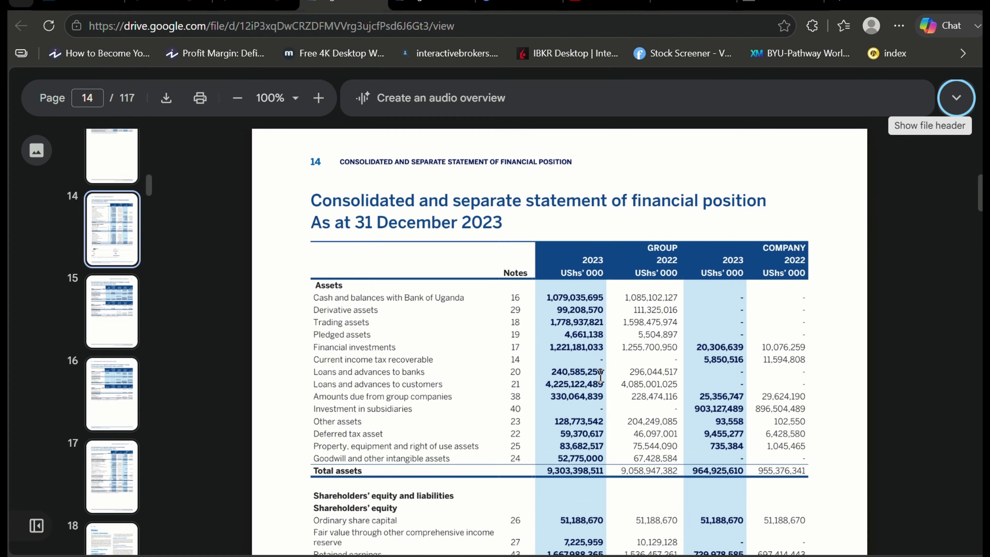
key("Up")
key("Up")
key("Up")
key("Up")
key("Up")
key("Up")
key("Up")
key("Up")
key("Up")
key("Down")
key("Down")
key("Down")
key("Down")
key("Down")
key("Down")
key("Down")
key("Down")
key("Down")
key("Down")
key("Down")
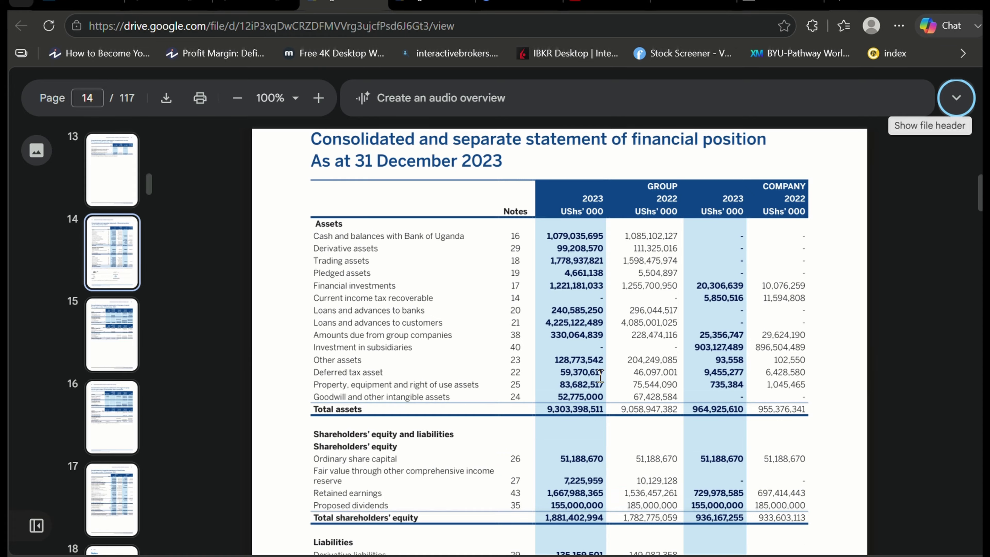
key("Down")
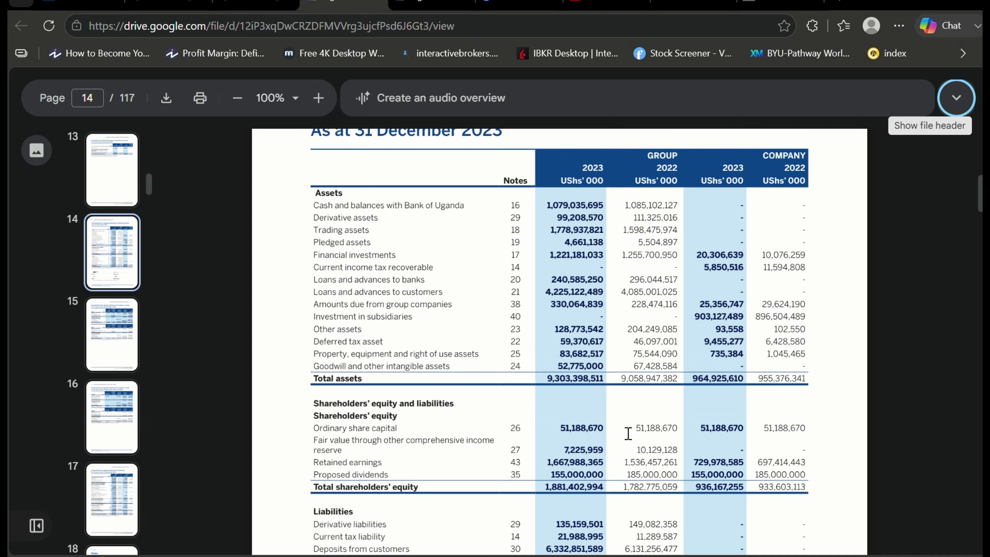
key("ctrl+Tab")
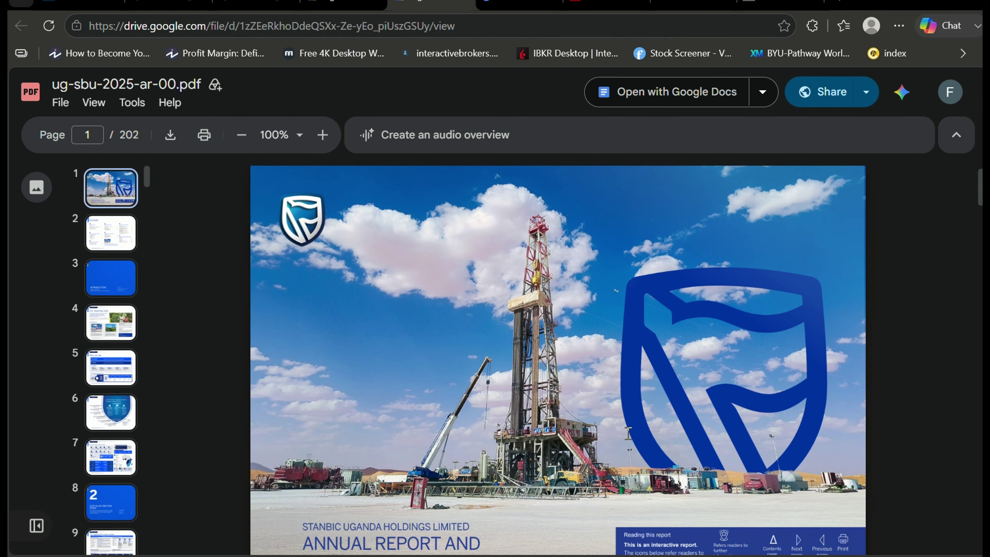
key("ctrl+shift+Tab")
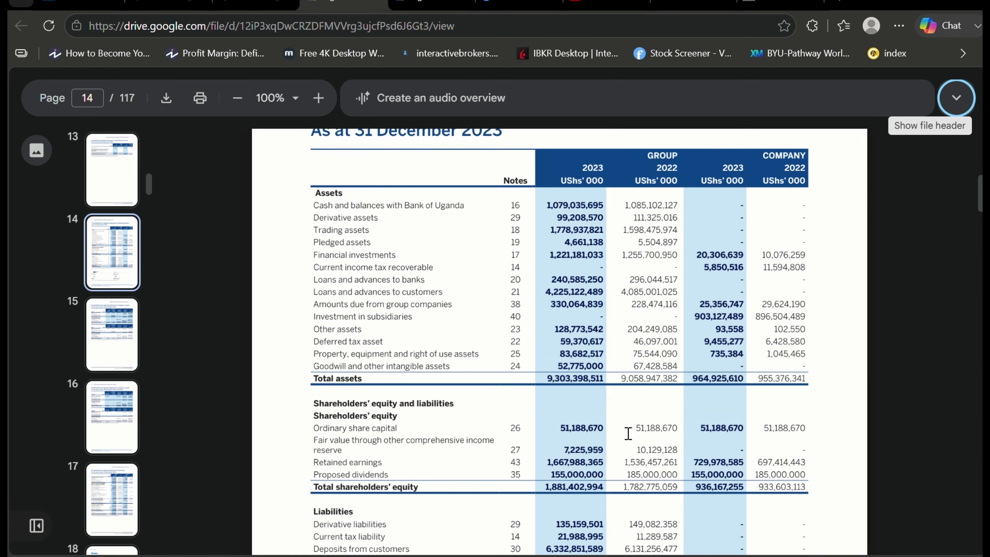
Switch back to the aneyresearch_template workbook and go to the 2022 Amounts due from group companies cell G45
key("alt+Tab")
key("alt+Tab")
key("alt+Tab")
key("alt+Tab")
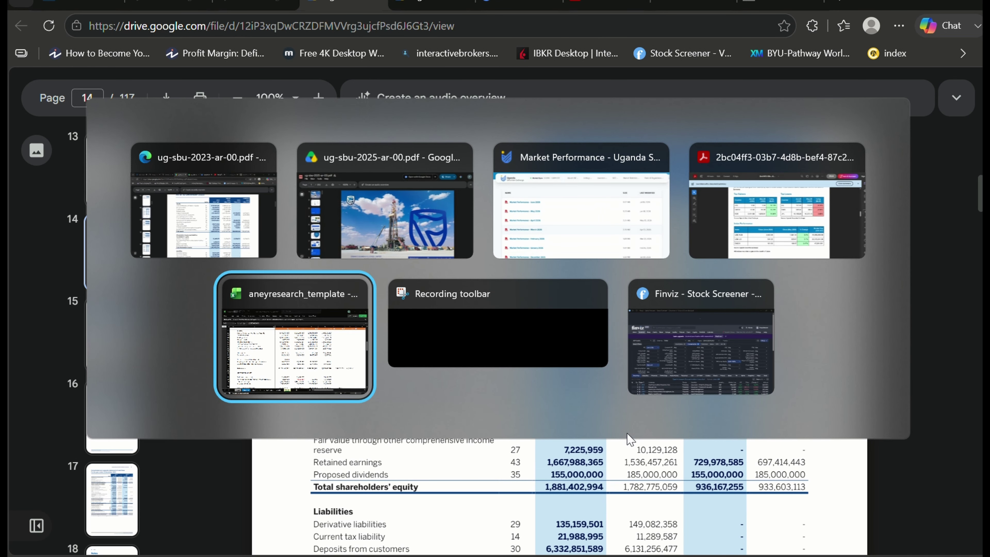
key("Down")
key("Down")
key("Down")
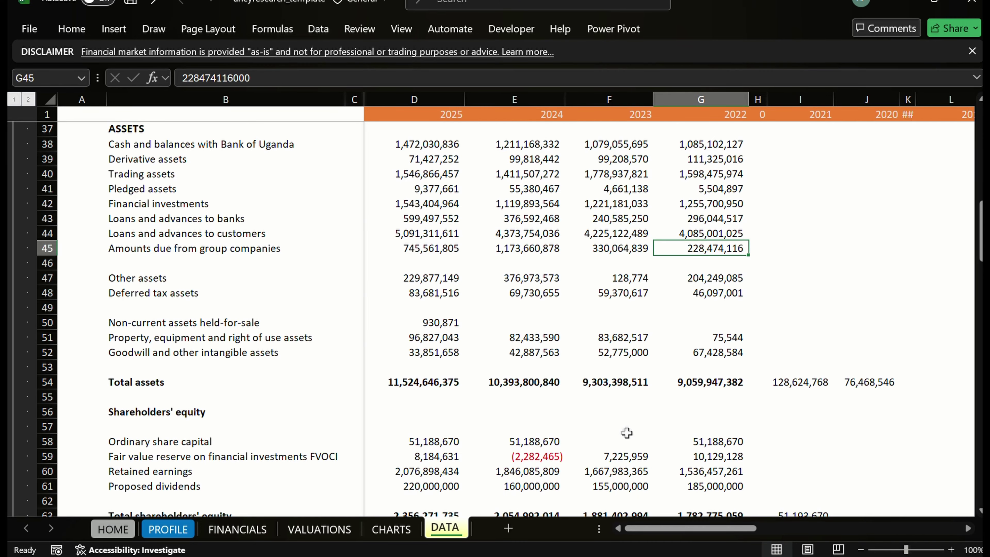
Compare the asset line labels around Loans and advances to customers with the balance sheet lines on page 14 of the 2023 annual report
key("Left")
key("Left")
key("Left")
key("Left")
key("Left")
key("Left")
key("Up")
key("Up")
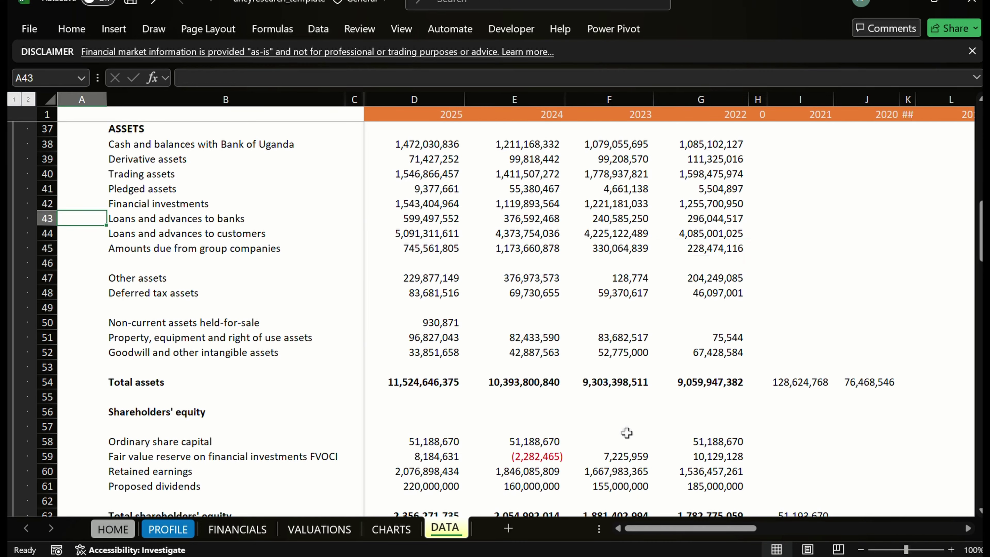
key("Right")
key("Right")
key("Down")
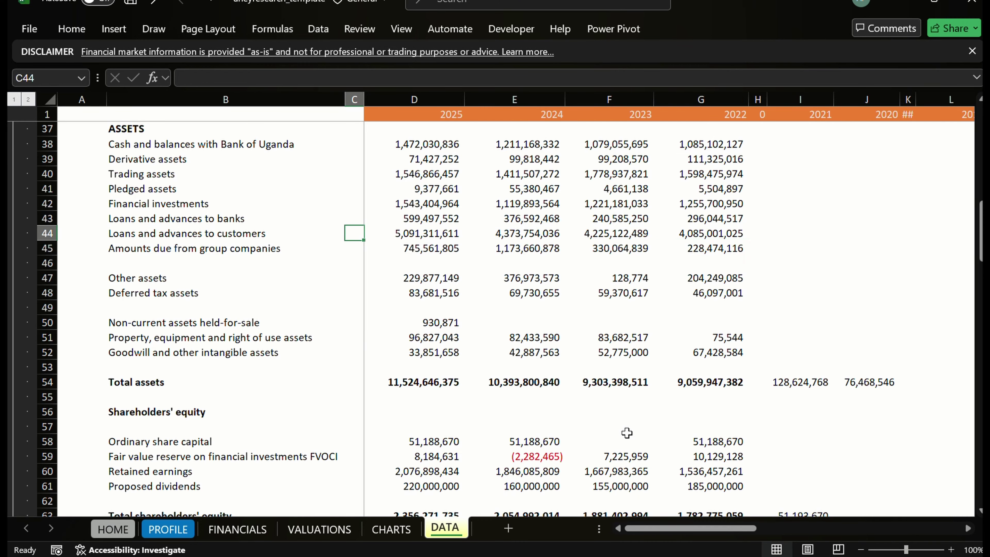
key("Left")
key("Left")
key("Right")
key("Up")
key("Down")
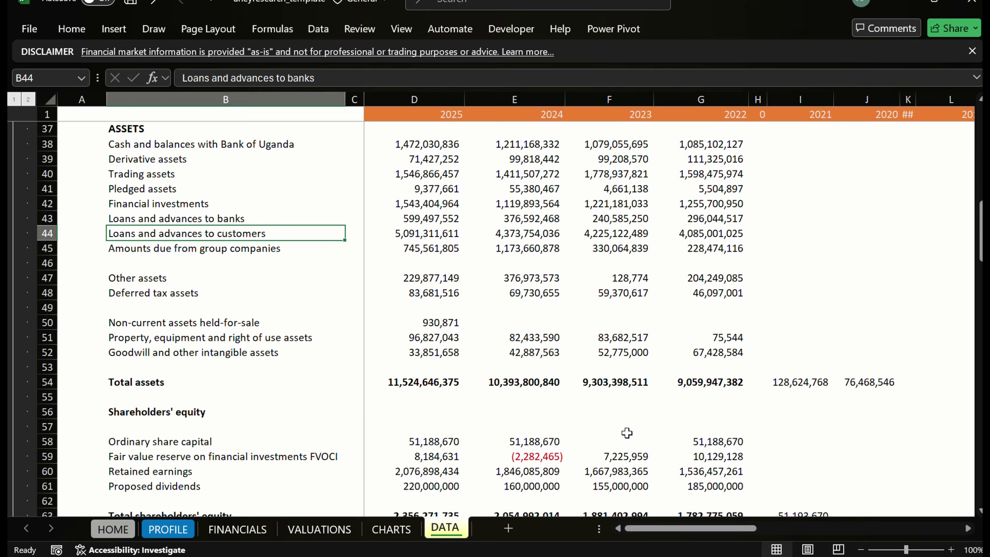
key("alt+Tab")
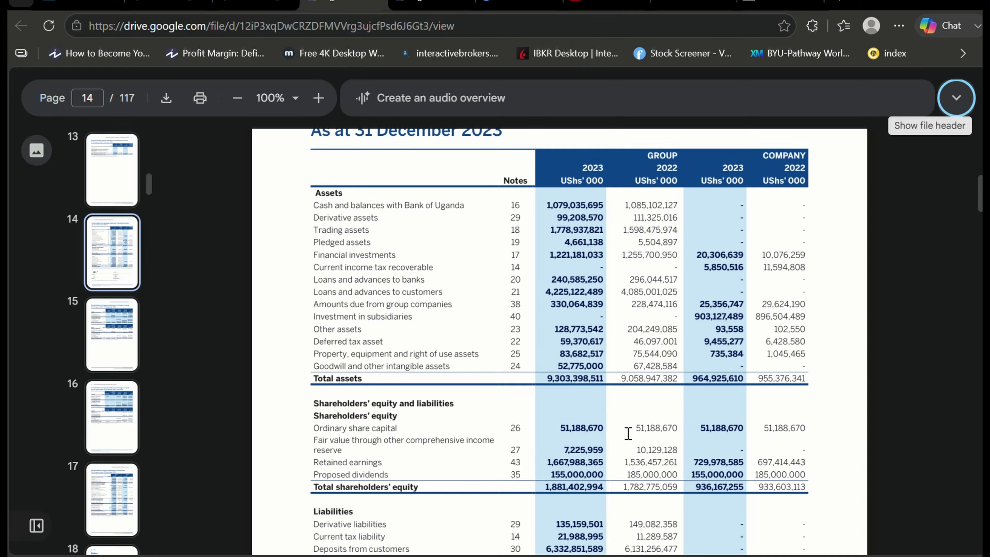
key("alt+Tab")
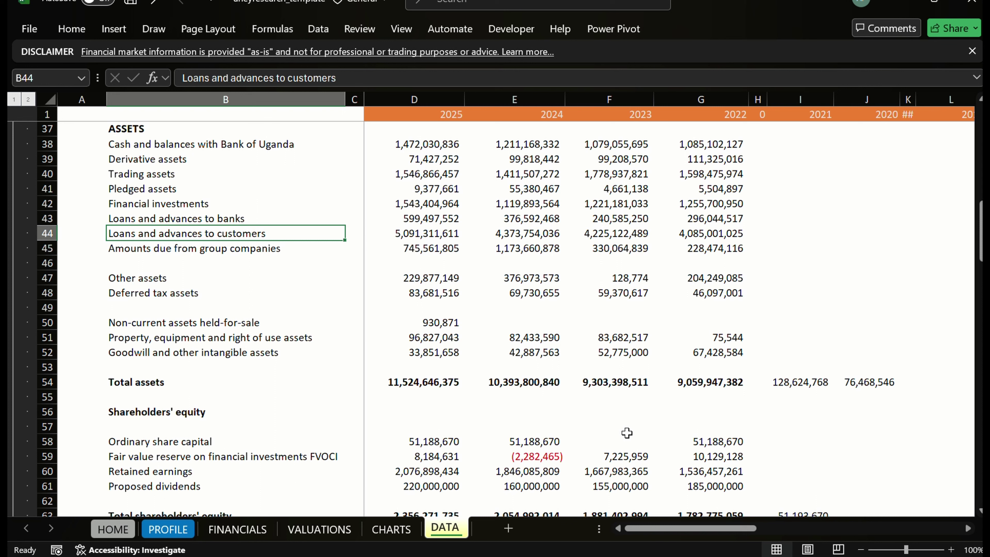
Try clearing the 2023 Other assets value in F47 and undo the deletion
key("Right")
key("Right")
key("Right")
key("Down")
key("Down")
key("Right")
key("Down")
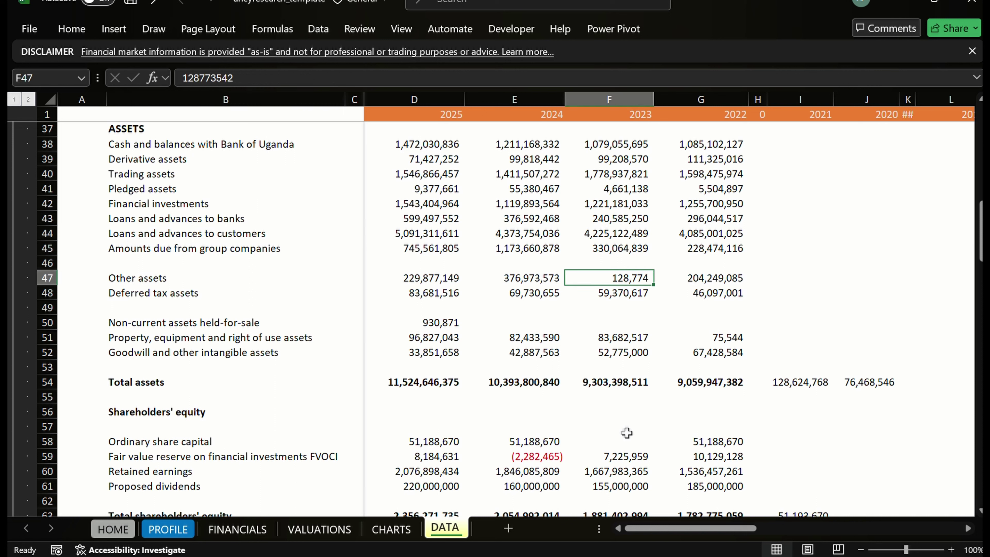
key("Right")
key("Left")
key("Delete")
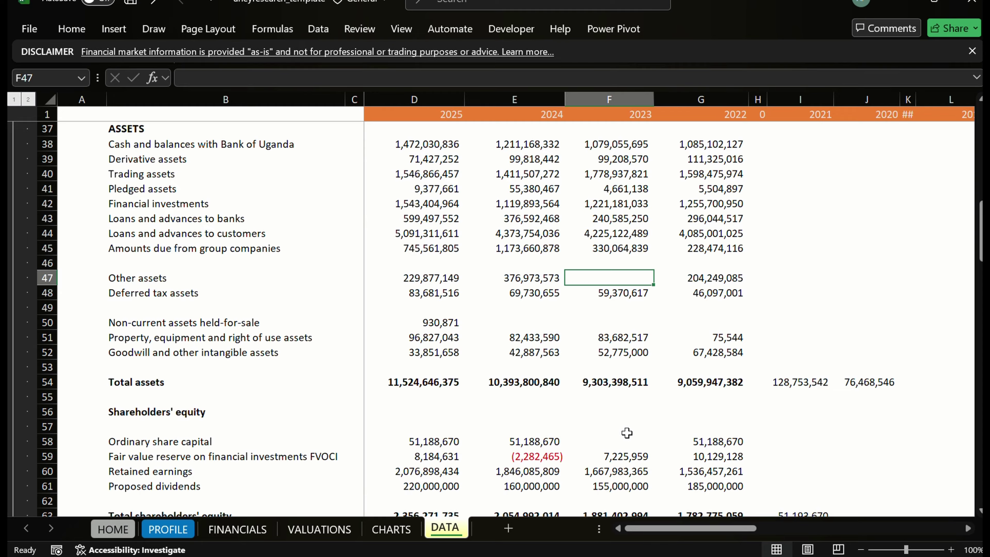
key("ctrl+z")
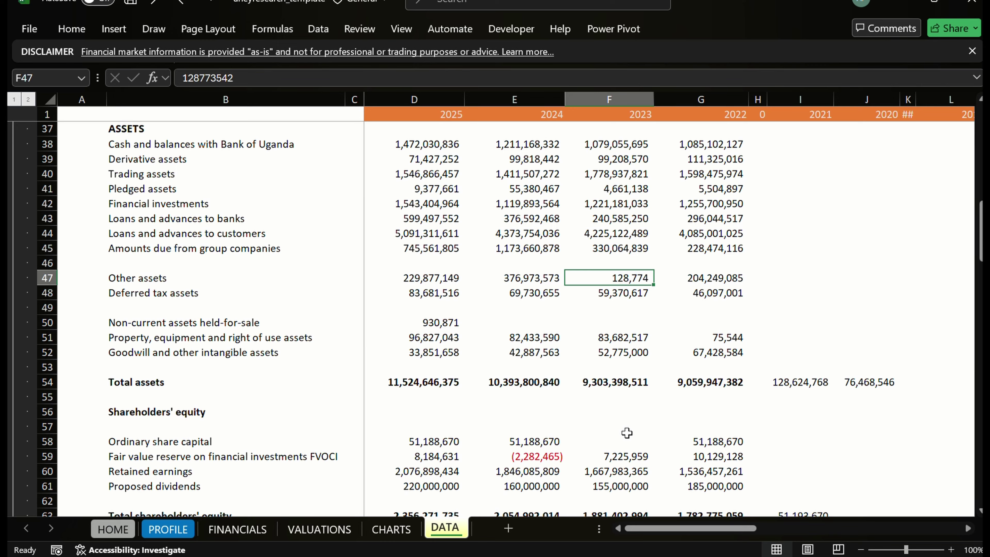
Compare the 2023 figures from Other assets down to Goodwill and other intangible assets with the annual report's group column
key("alt+Tab")
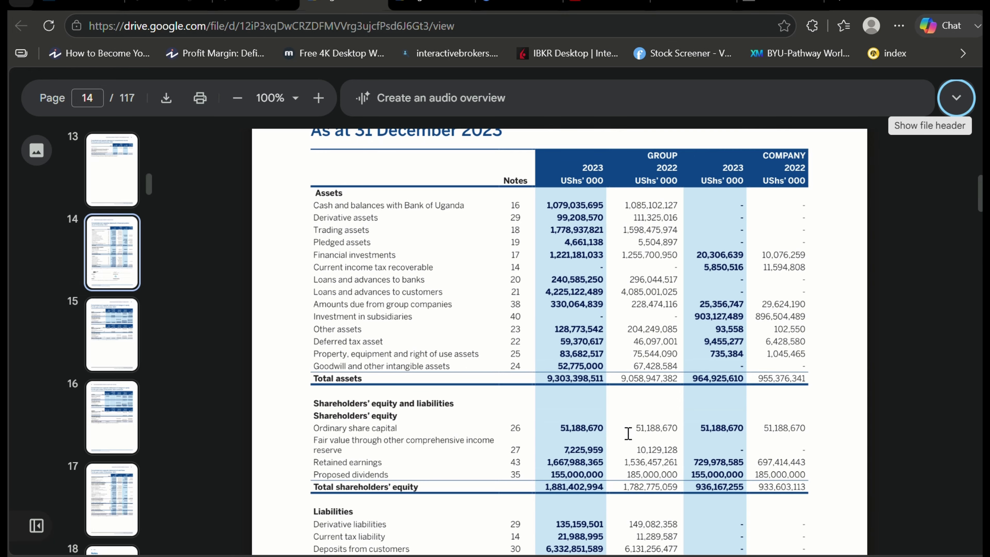
key("alt+Tab")
key("Down")
key("Down")
key("Down")
key("Down")
key("Down")
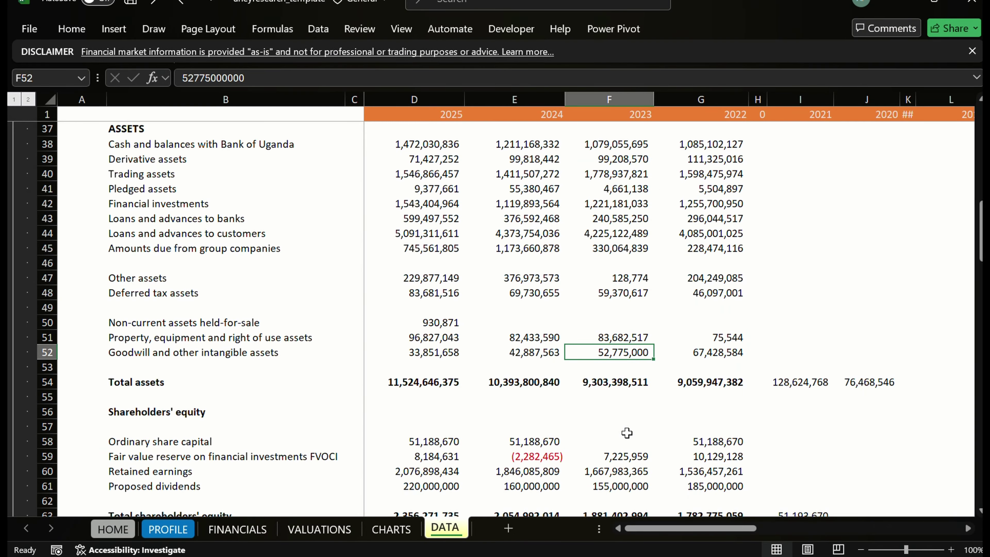
key("alt+Tab")
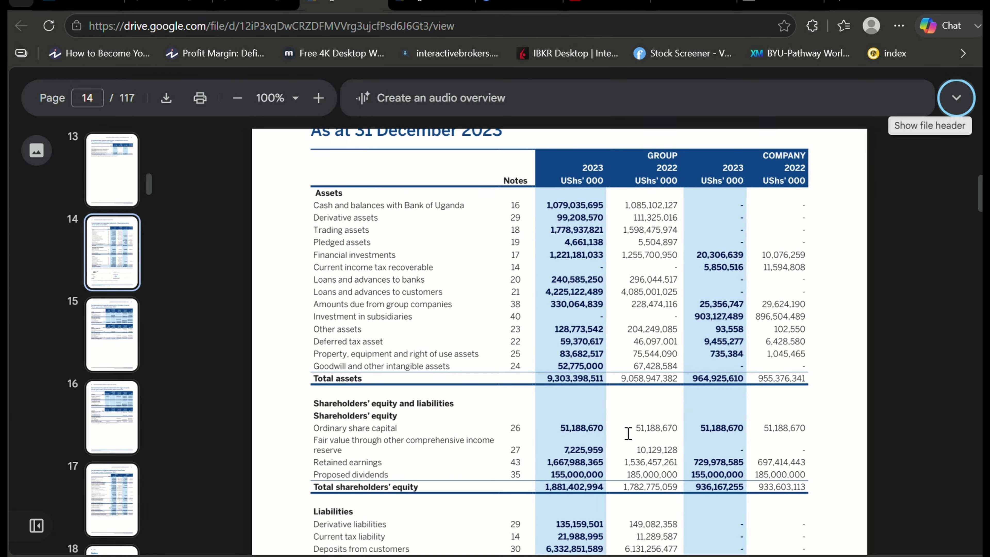
key("alt+Tab")
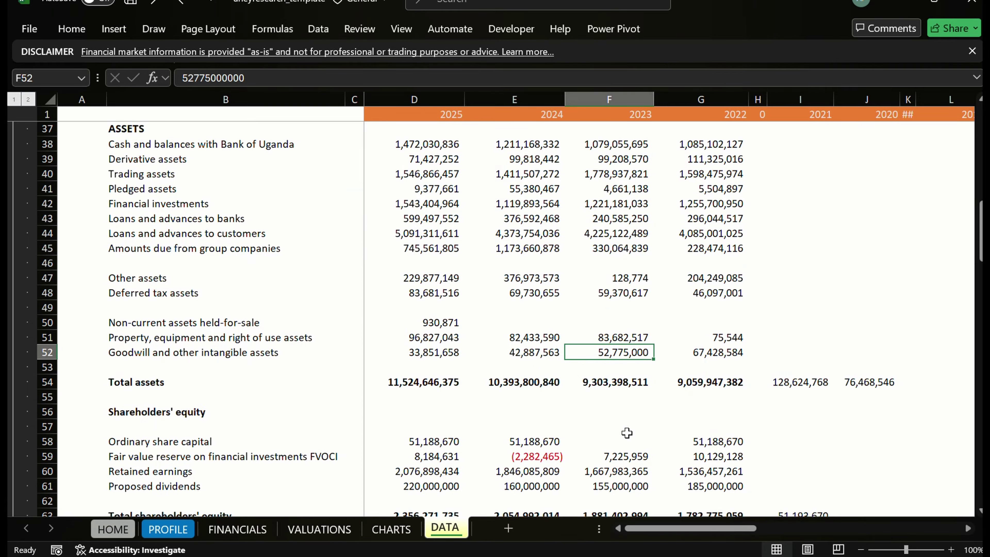
key("Up")
key("Up")
key("Up")
key("Up")
key("alt+Tab")
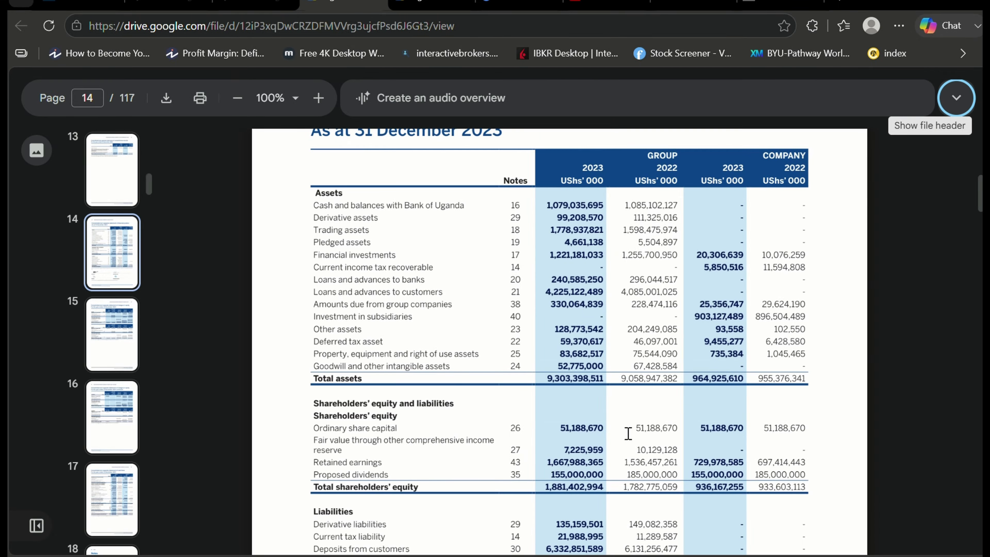
key("alt+Tab")
key("Up")
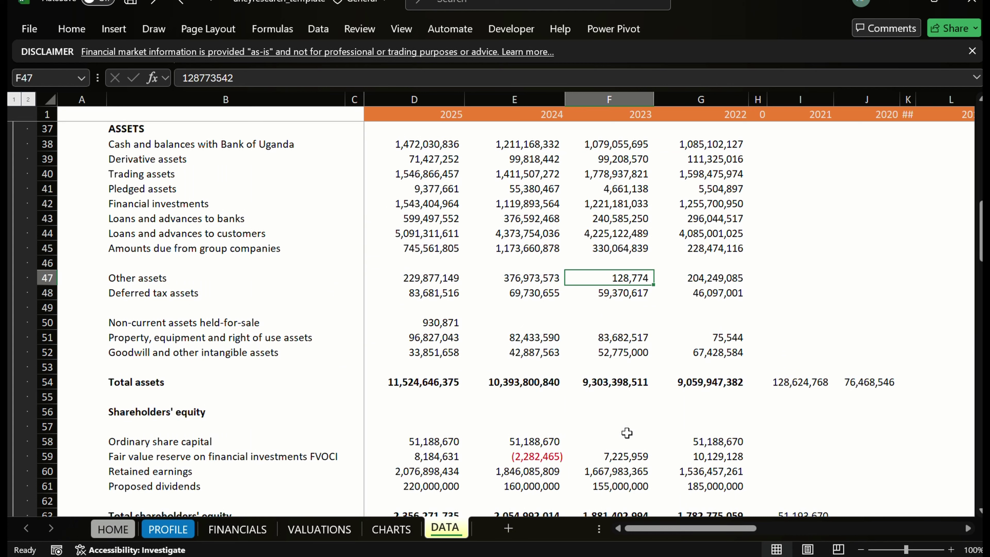
key("F2")
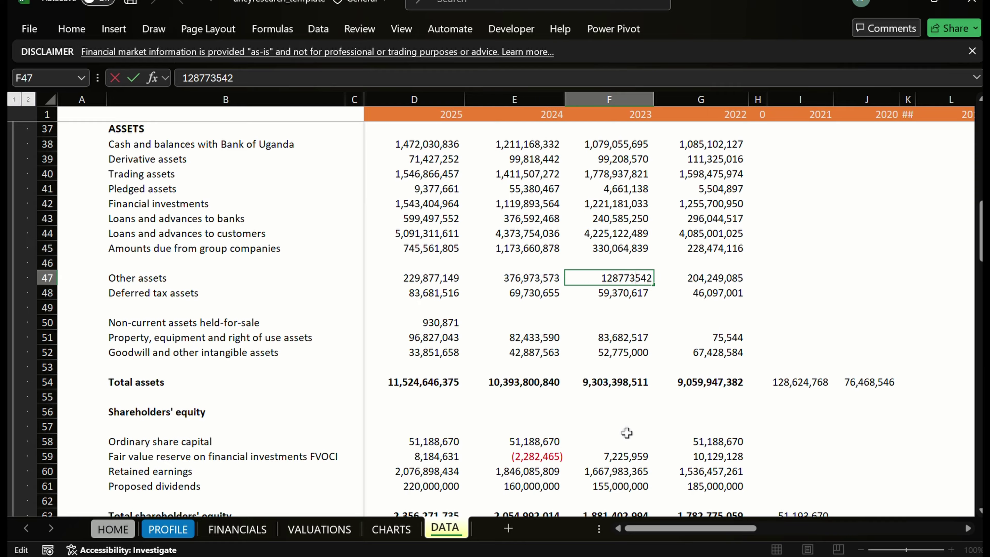
key("Return")
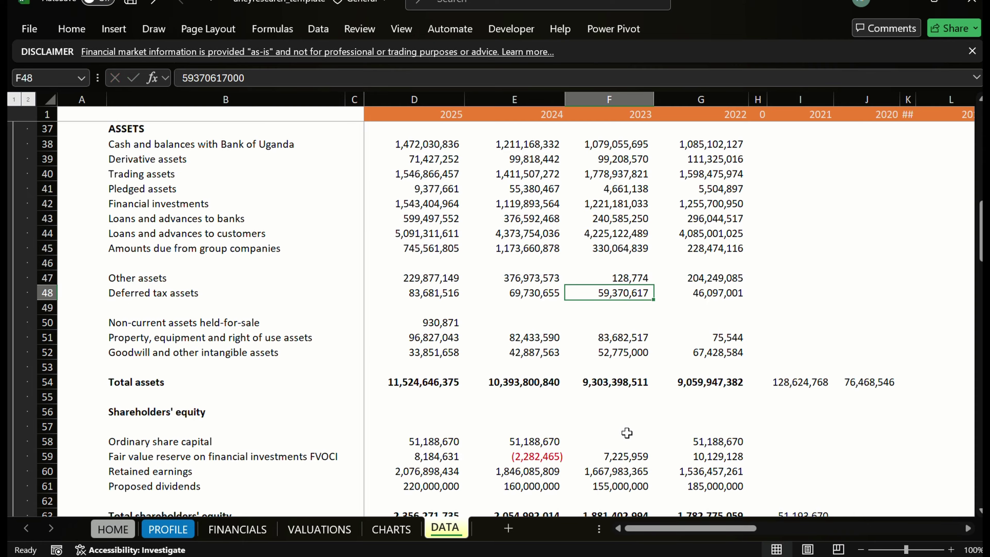
key("Up")
key("Right")
key("Left")
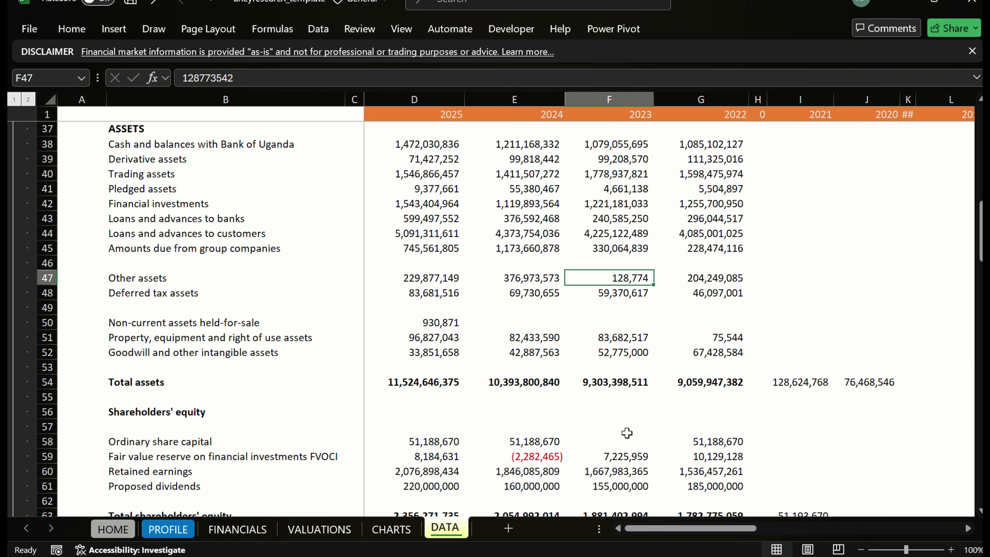
key("F2")
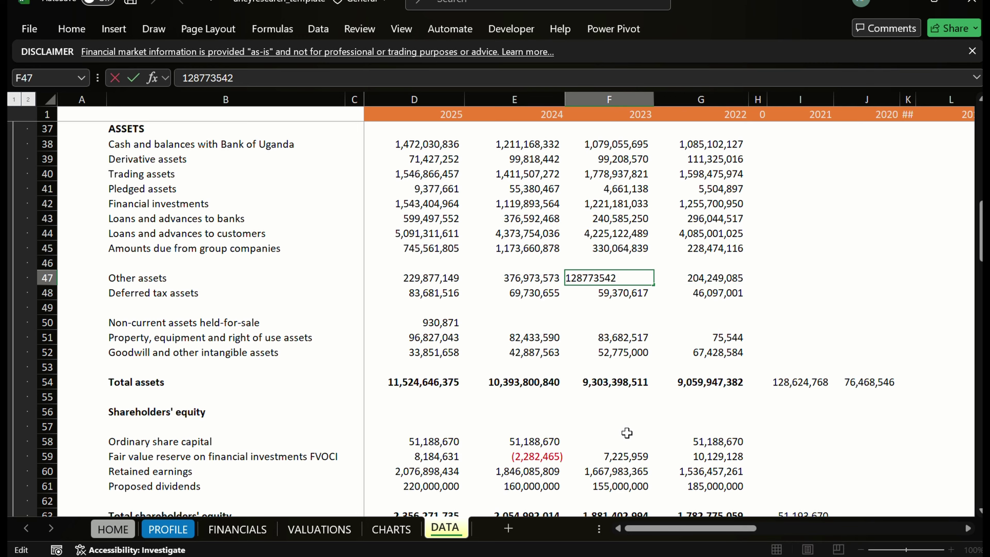
type("000")
key("ctrl+Return")
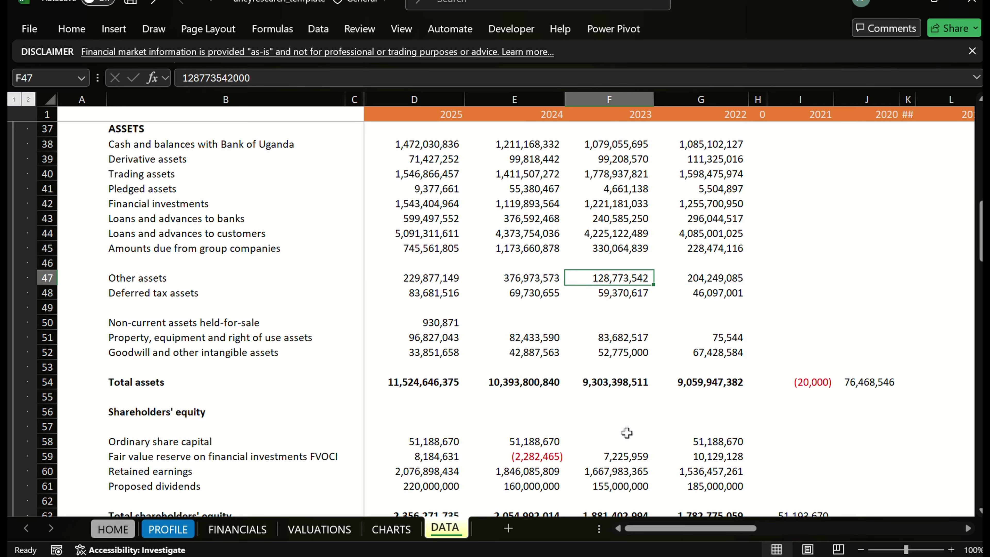
Check the 2023 Other assets, Deferred tax assets and Non-current assets held-for-sale entries against the annual report's group figures
key("Down")
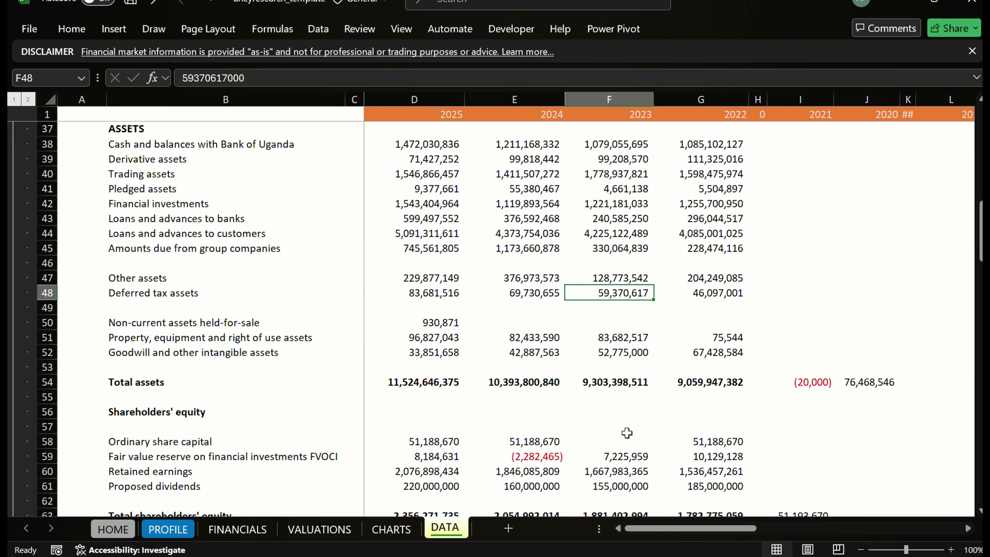
key("Up")
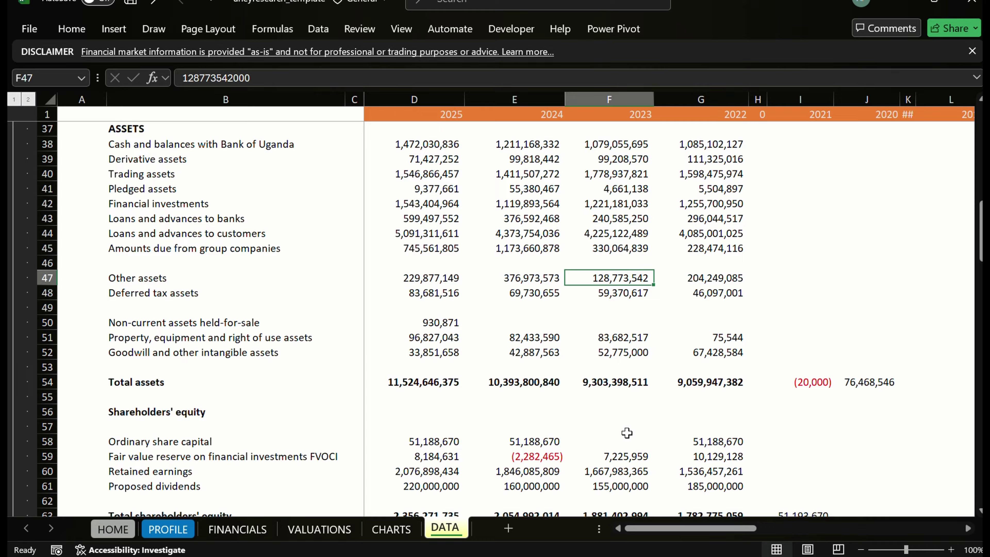
key("Down")
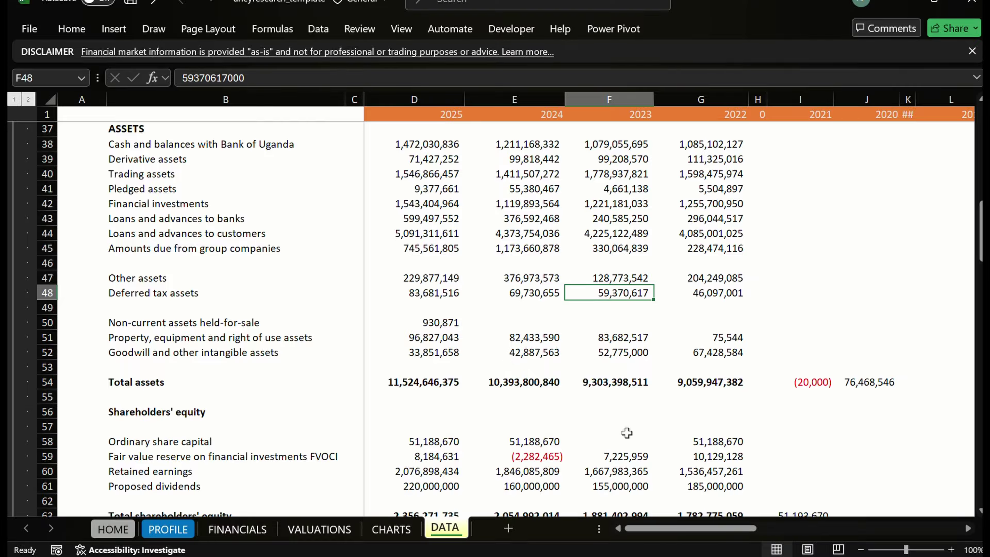
key("Up")
key("Down")
key("Down")
key("Down")
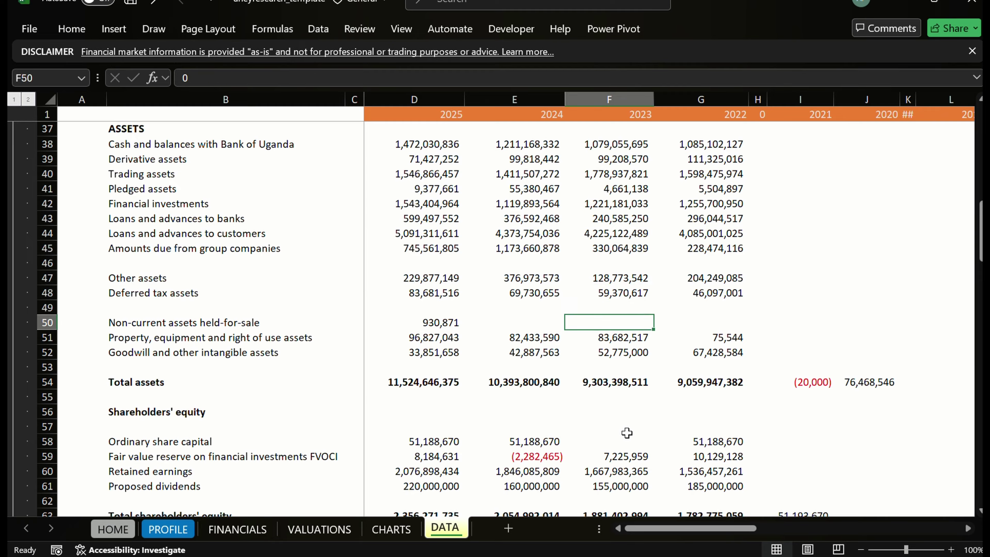
key("alt+Tab")
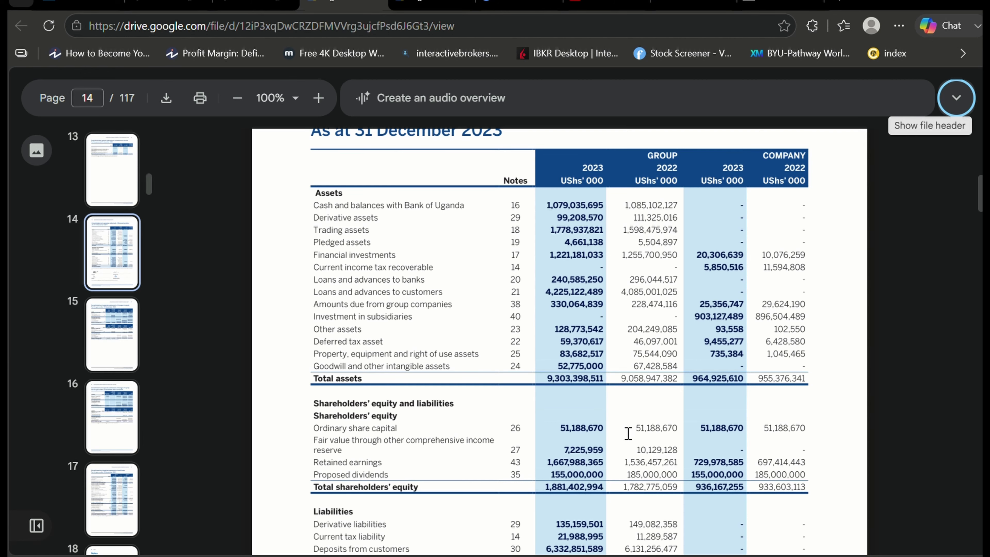
key("alt+Tab")
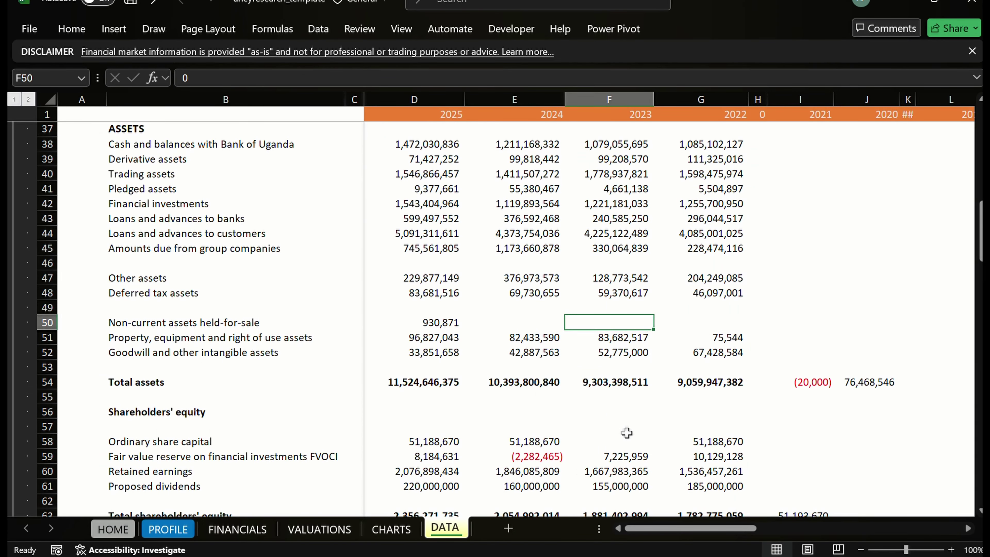
key("alt")
key("alt+Tab")
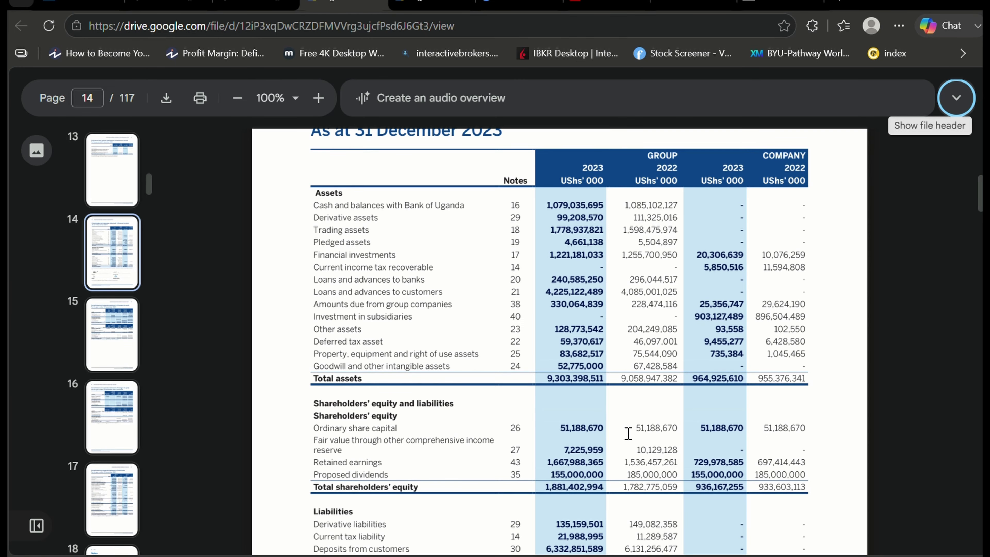
Compare the 2023 asset entries from row 49 up to Pledged assets with the group balance sheet in the annual report
key("alt+Tab")
key("Up")
key("Up")
key("Up")
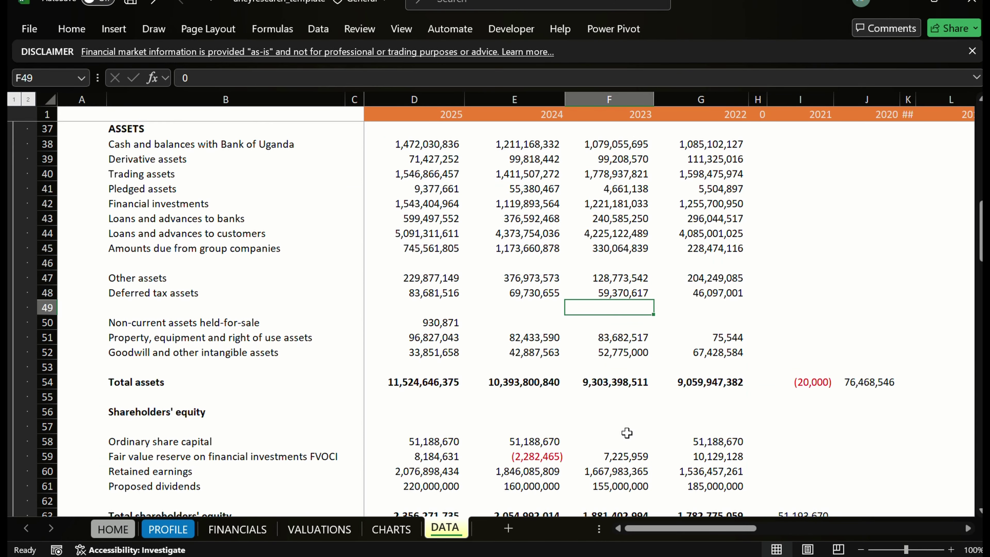
key("alt+Tab")
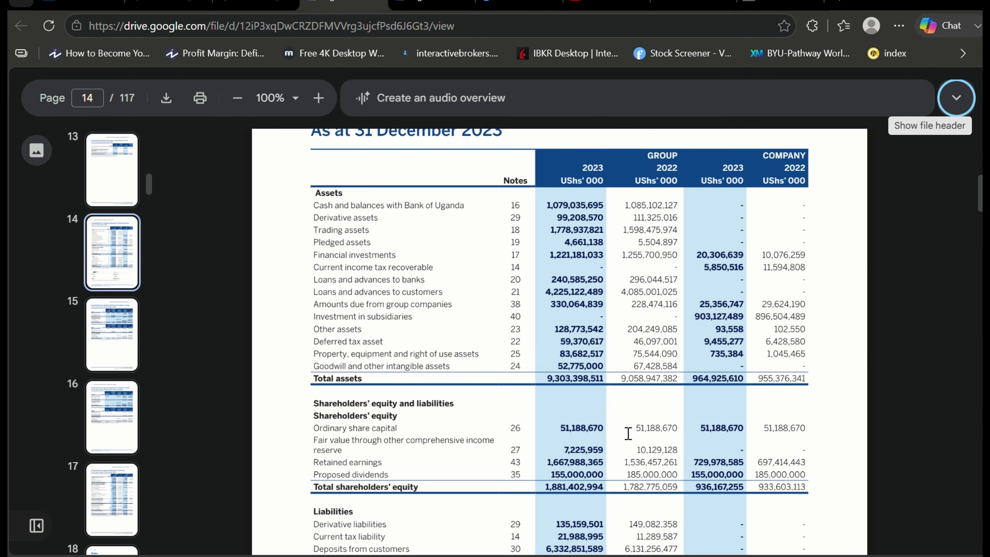
key("alt+Tab")
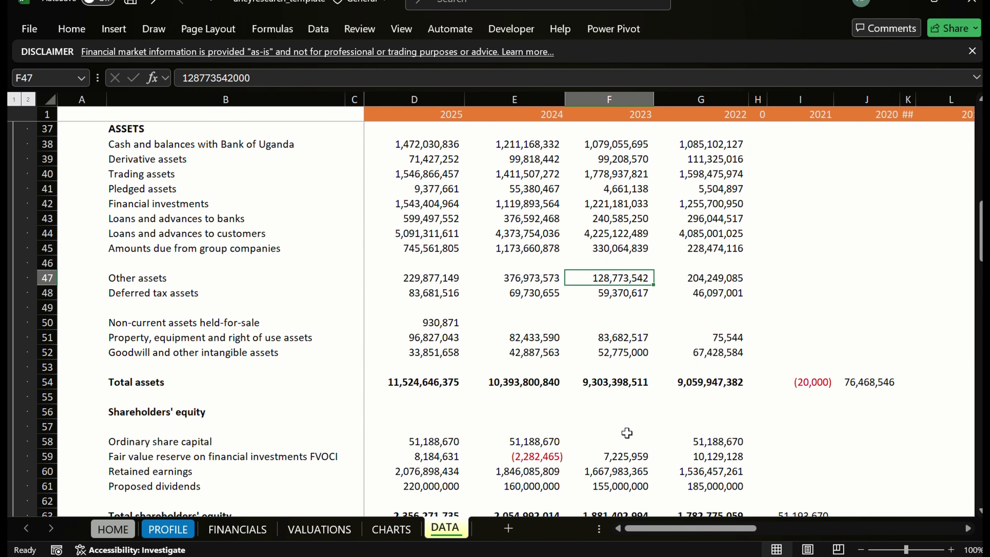
key("alt+Tab")
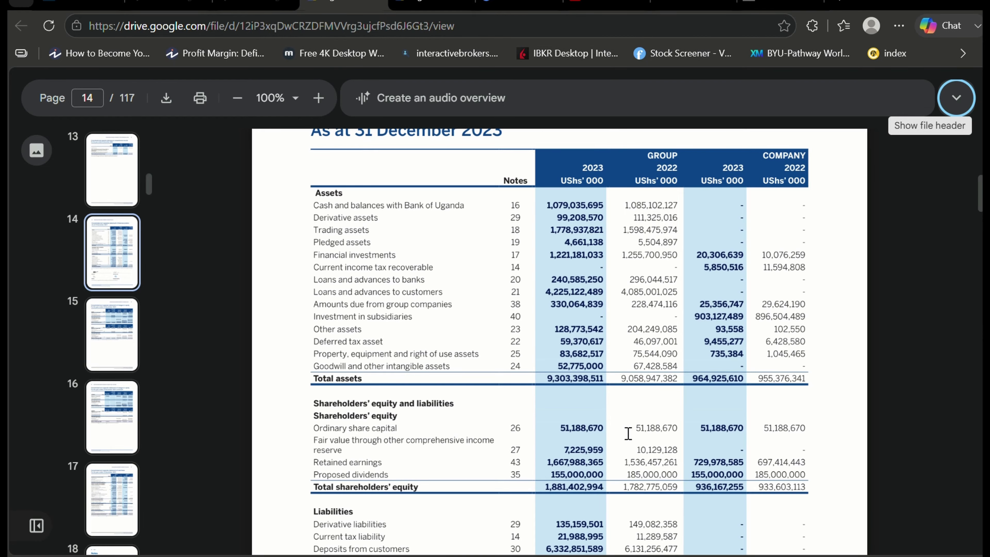
key("alt+Tab")
key("Up")
key("Up")
key("Up")
key("Up")
key("Up")
key("Up")
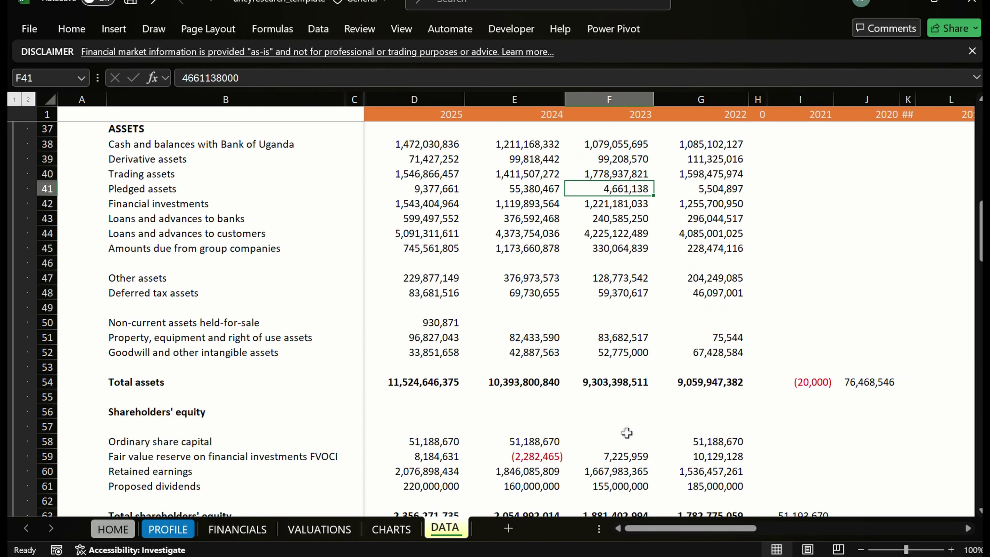
key("alt+Tab")
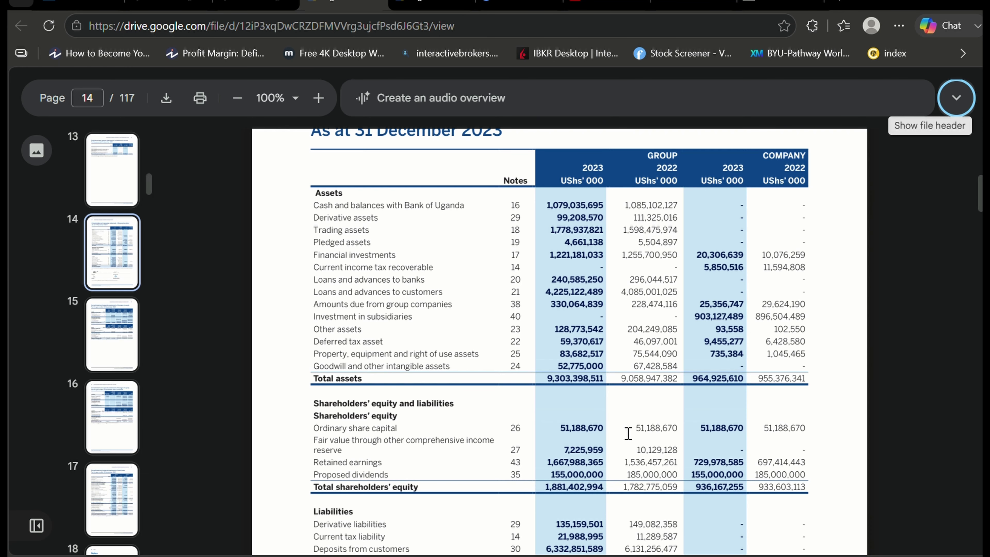
key("alt+Tab")
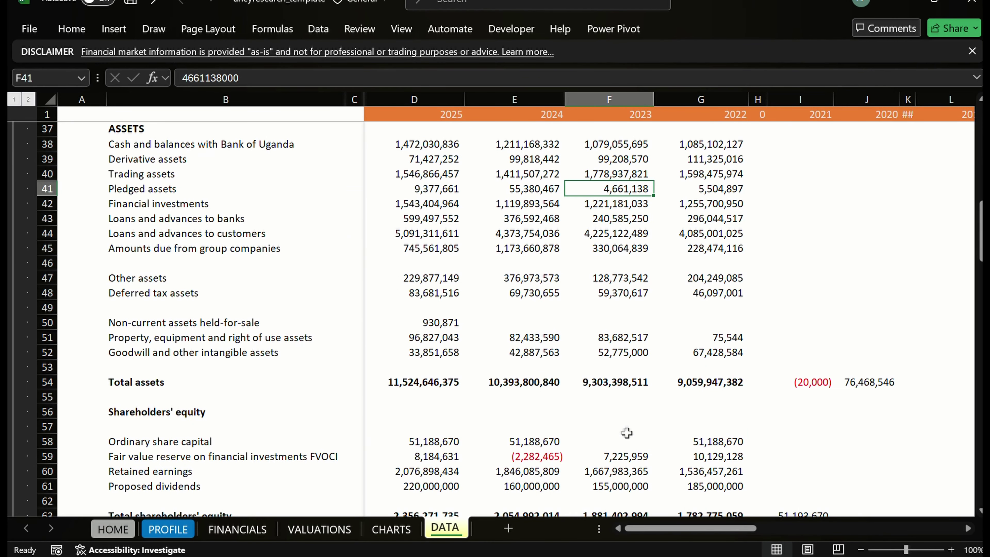
Compare the 2023 asset entries from Pledged assets down to Total assets with the annual report's group figures
key("alt+Tab")
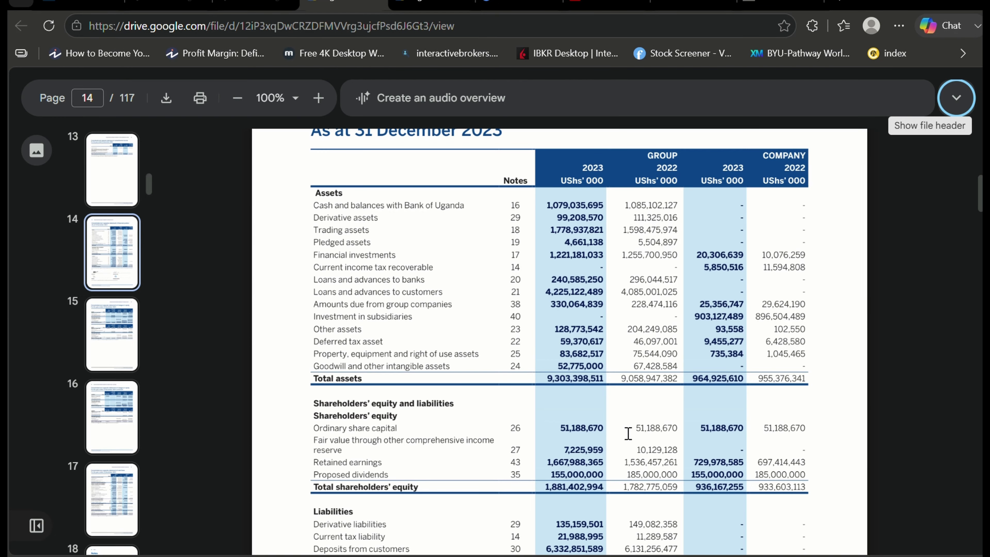
key("alt+Tab")
key("alt+Tab")
key("alt+Tab")
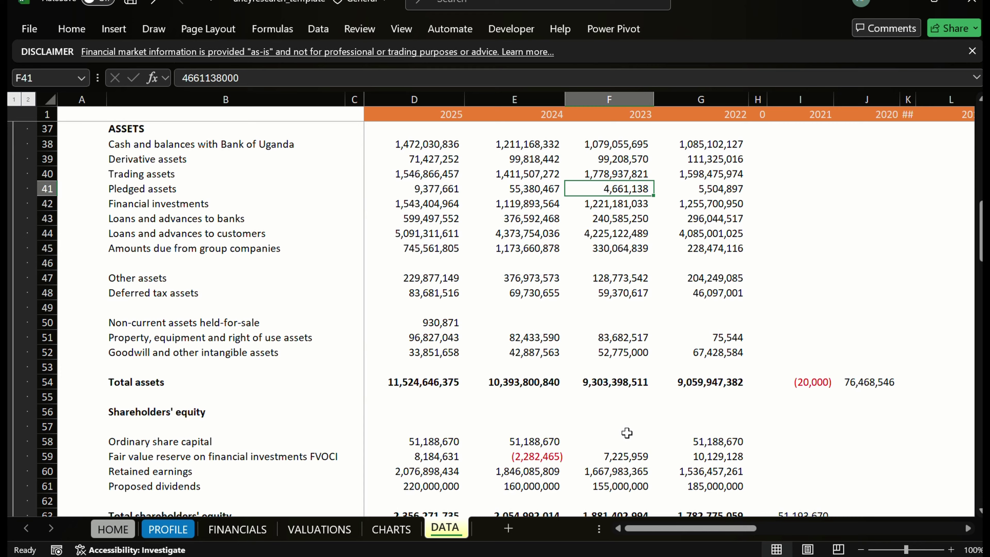
key("Down")
key("Down")
key("Down")
key("Down")
key("Down")
key("Down")
key("Down")
key("Down")
key("Down")
key("Down")
key("Down")
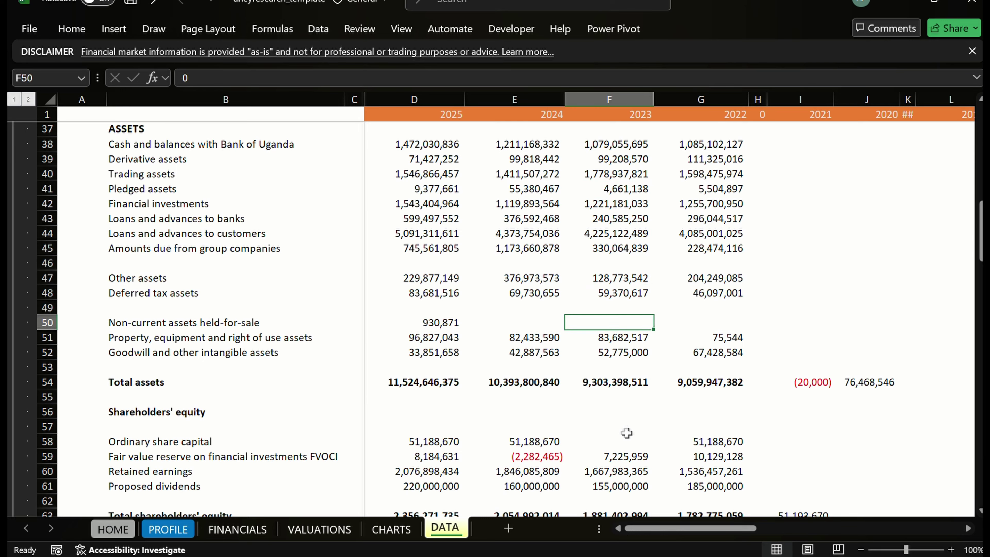
key("Down")
key("Down")
key("Up")
key("Up")
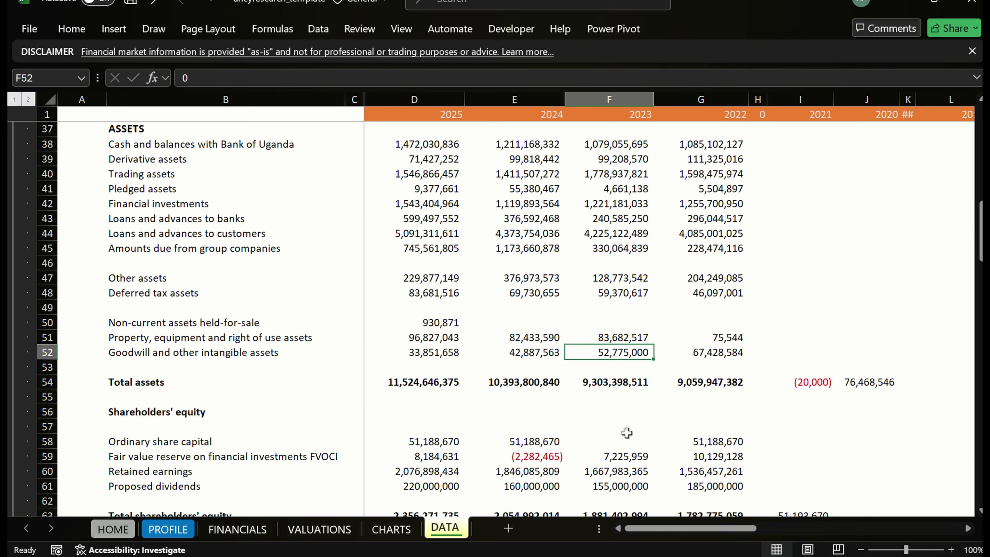
key("Up")
key("Up")
key("Down")
key("Down")
key("Down")
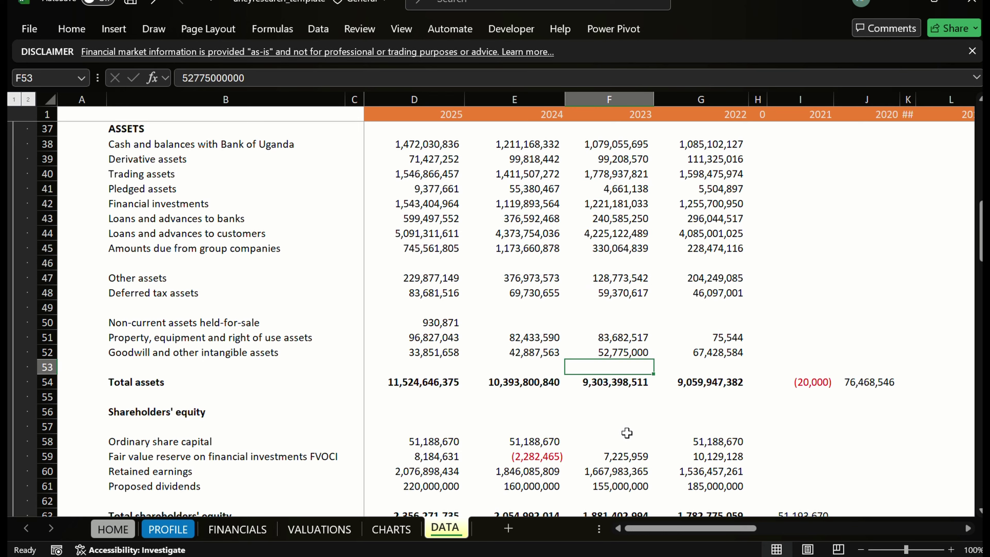
key("Down")
key("Right")
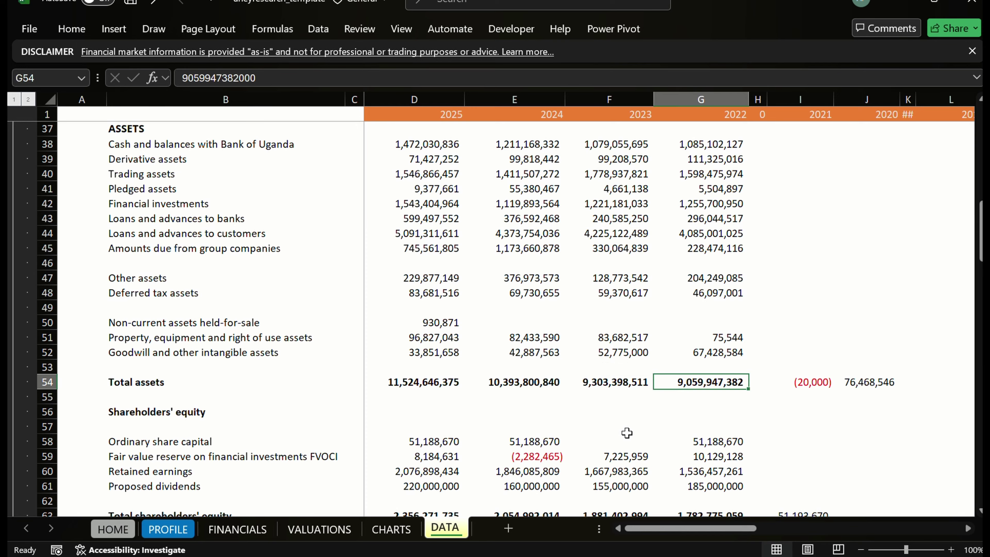
key("Up")
key("Up")
key("Up")
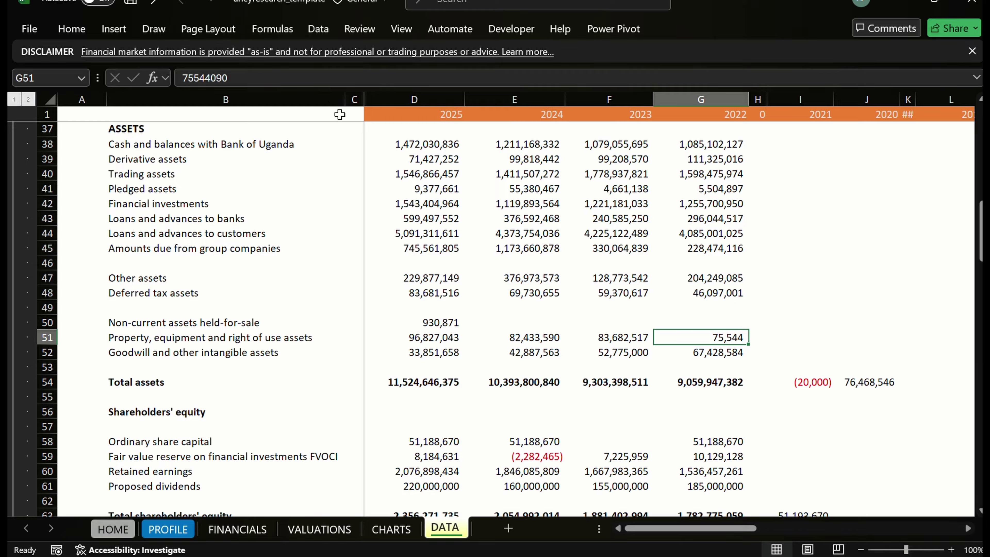
left_click(304, 83)
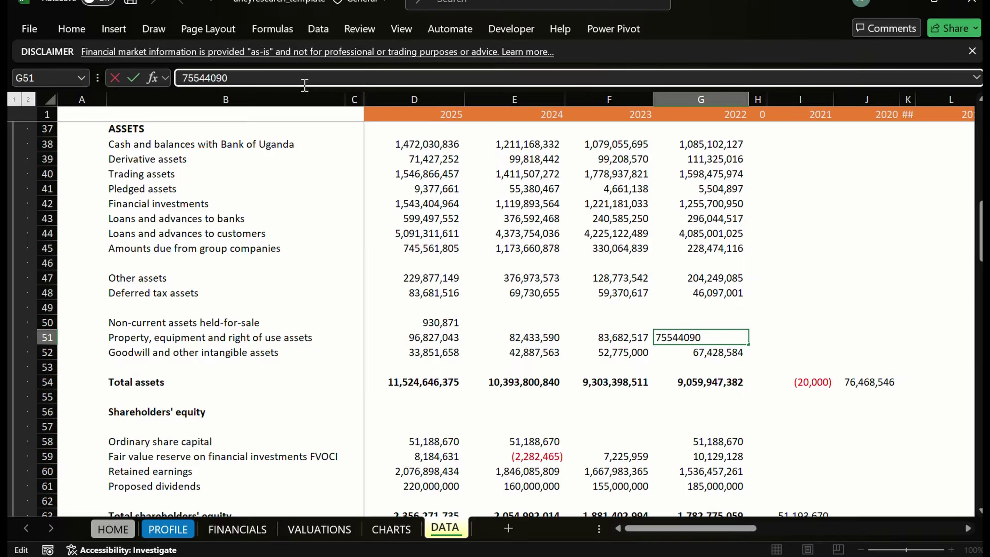
type("000")
key("ctrl+Return")
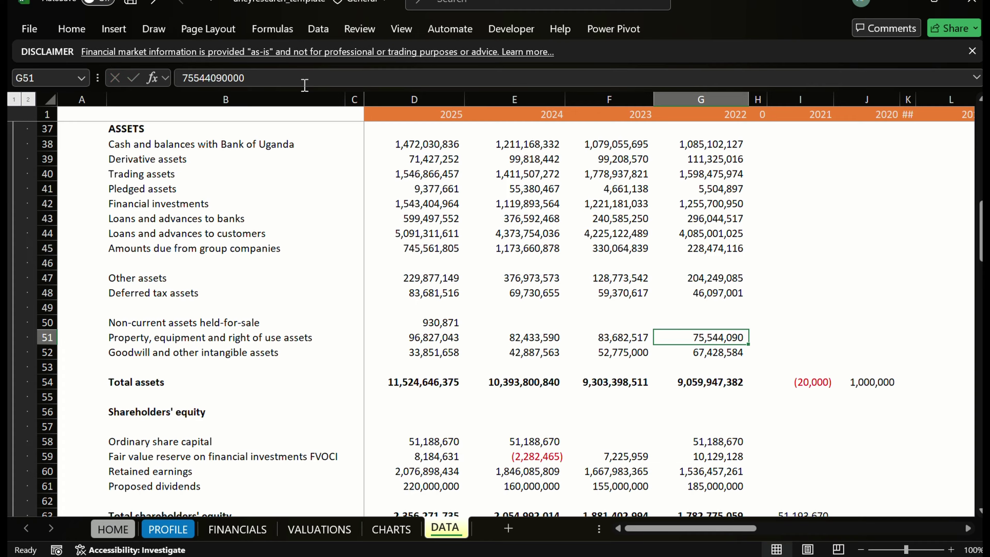
Review the 2022 asset entries from Goodwill and other intangible assets up to Cash and balances with Bank of Uganda
key("Down")
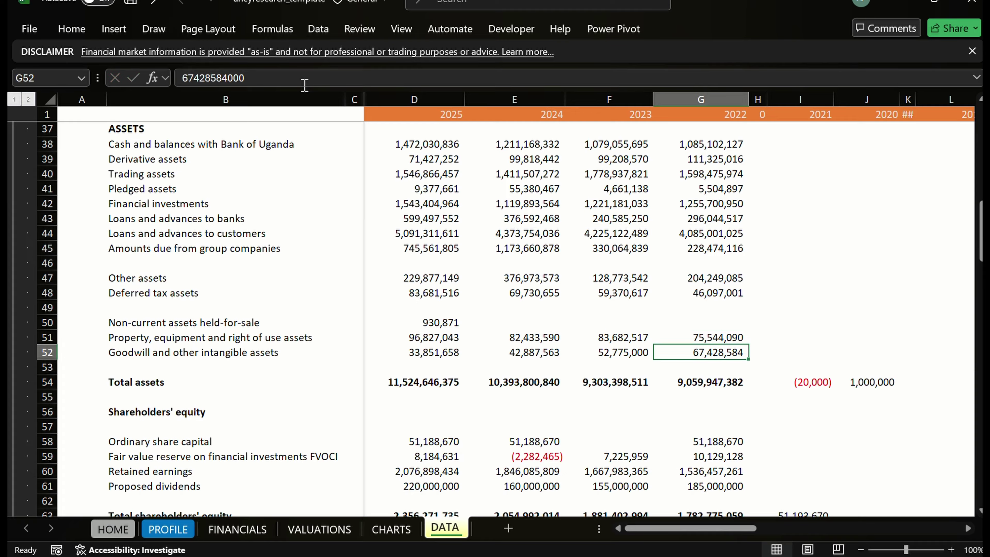
key("Up")
key("Down")
key("Up")
key("Up")
key("Up")
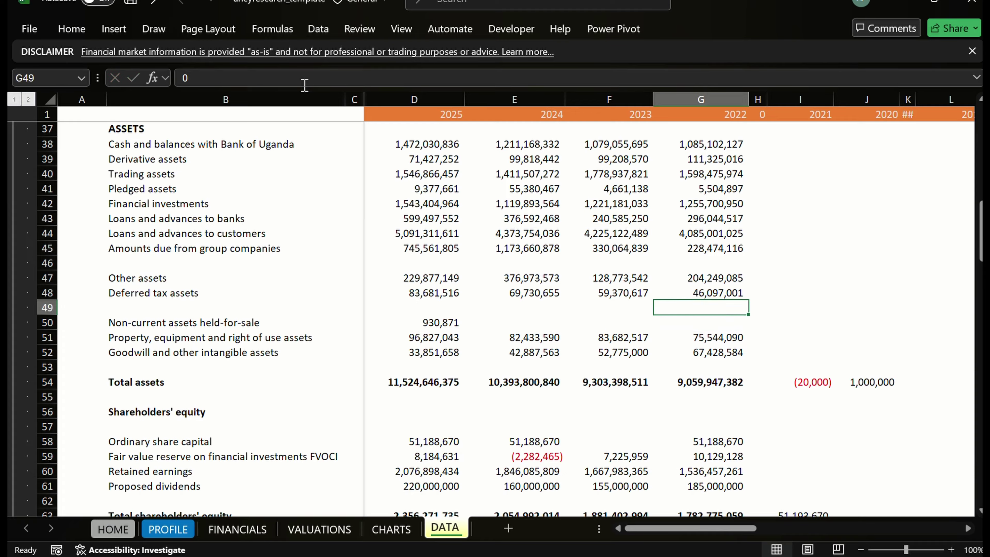
key("Up")
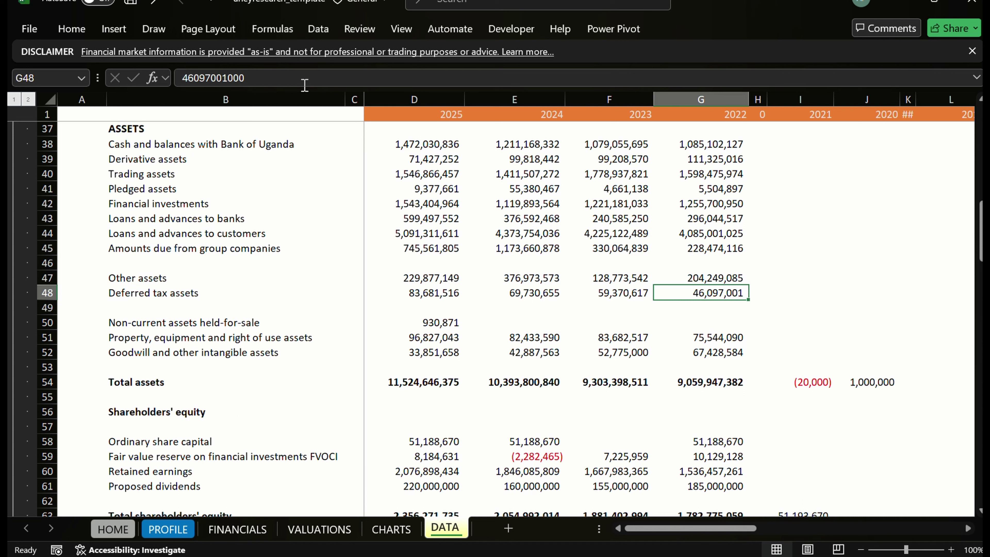
key("Up")
key("Up")
key("Up")
key("Up")
key("Up")
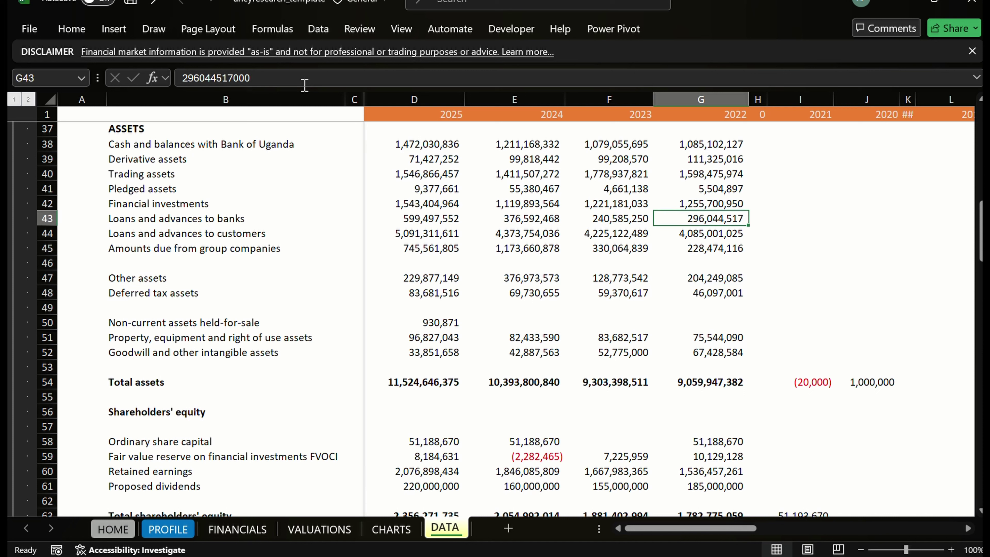
key("Up")
key("Up")
key("Up")
key("Up")
key("Up")
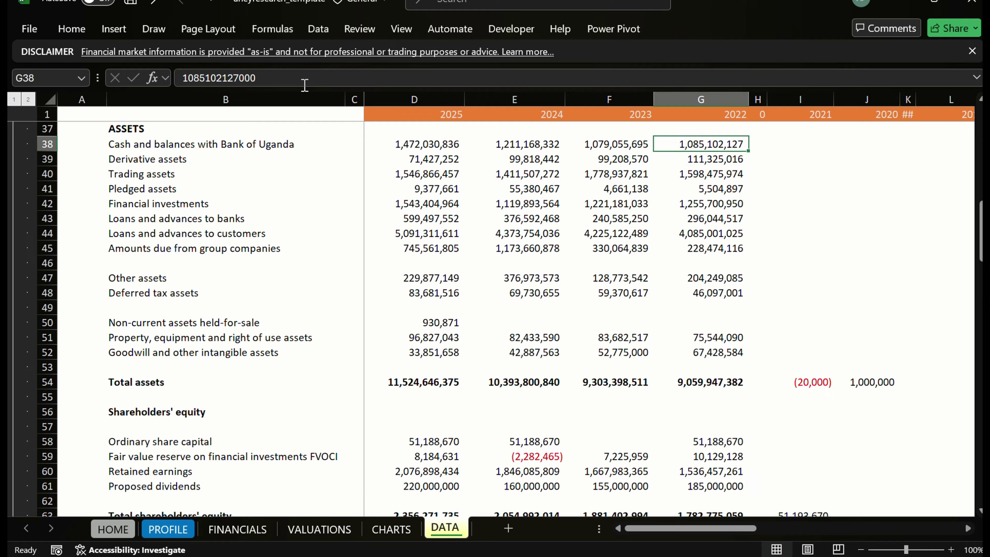
Check the 2022 entries from Derivative assets down to Financial investments against the annual report's group column
key("Down")
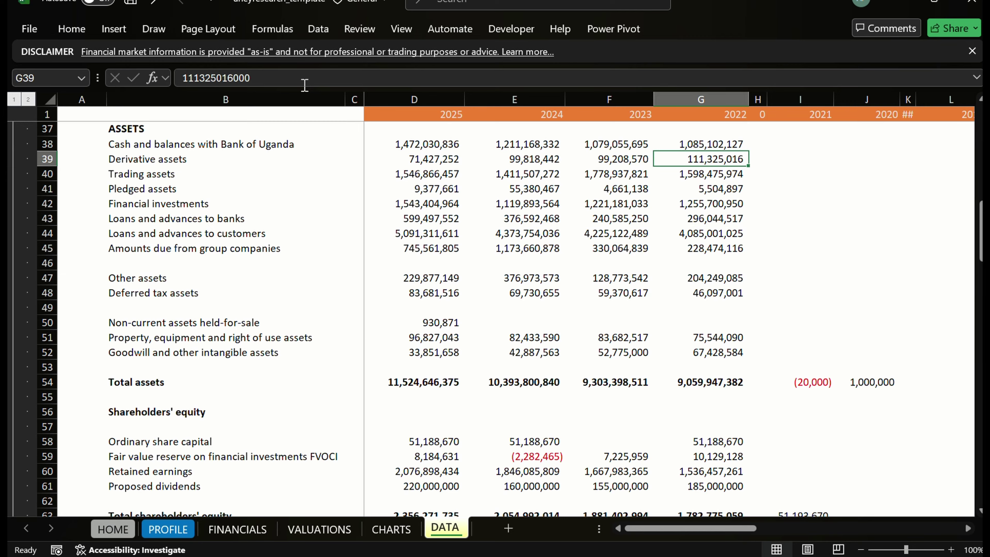
key("alt+Tab")
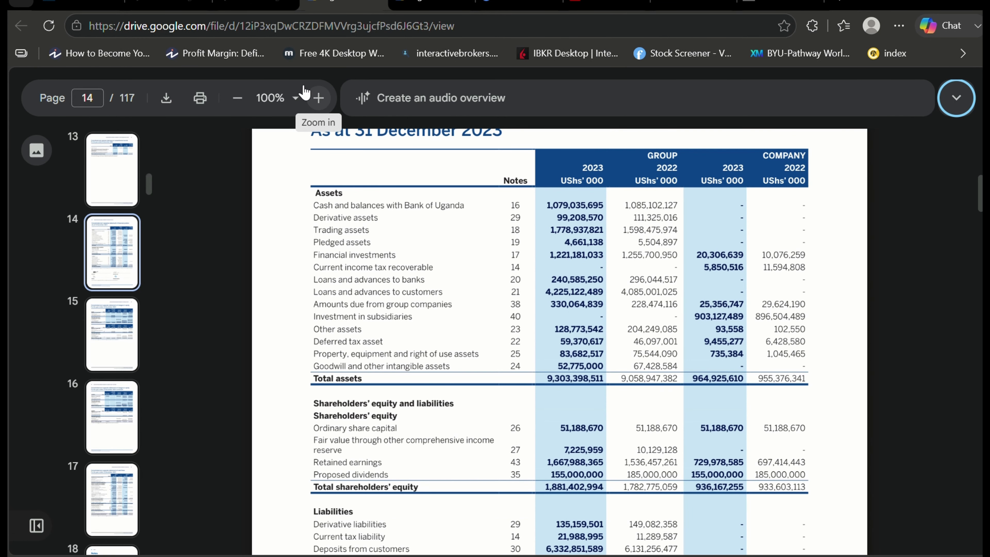
key("alt+Tab")
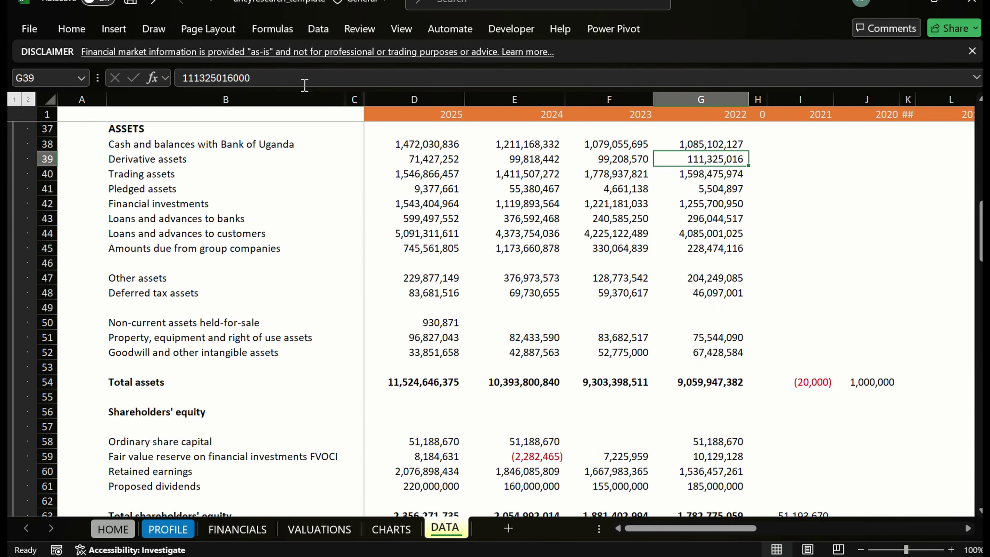
key("Down")
key("Down")
key("Down")
key("alt+Tab")
key("alt+Tab")
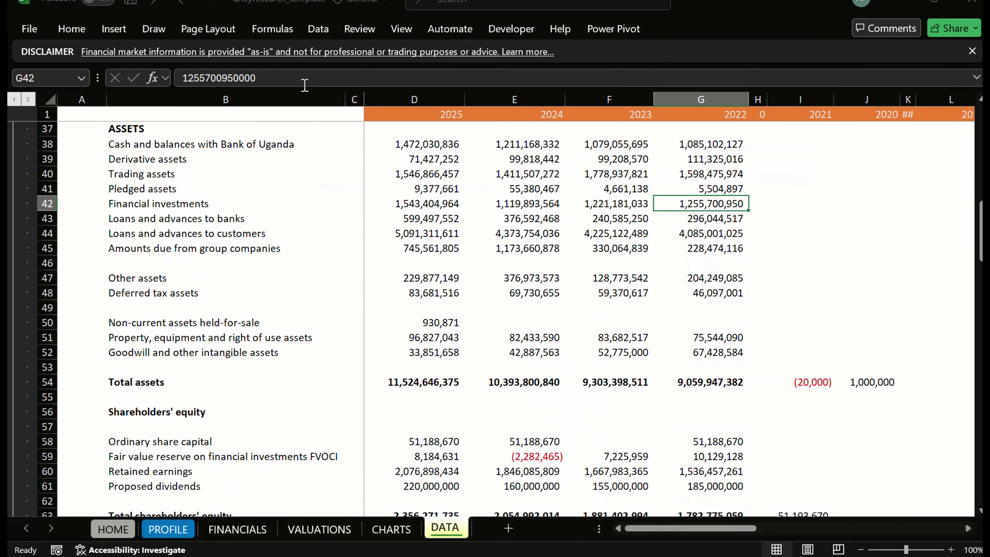
Compare the 2022 entries from Loans and advances to banks down to Property, equipment and right of use assets with the annual report
key("Down")
key("Down")
key("Down")
key("Down")
key("Down")
key("Down")
key("Down")
key("Down")
key("Up")
key("Up")
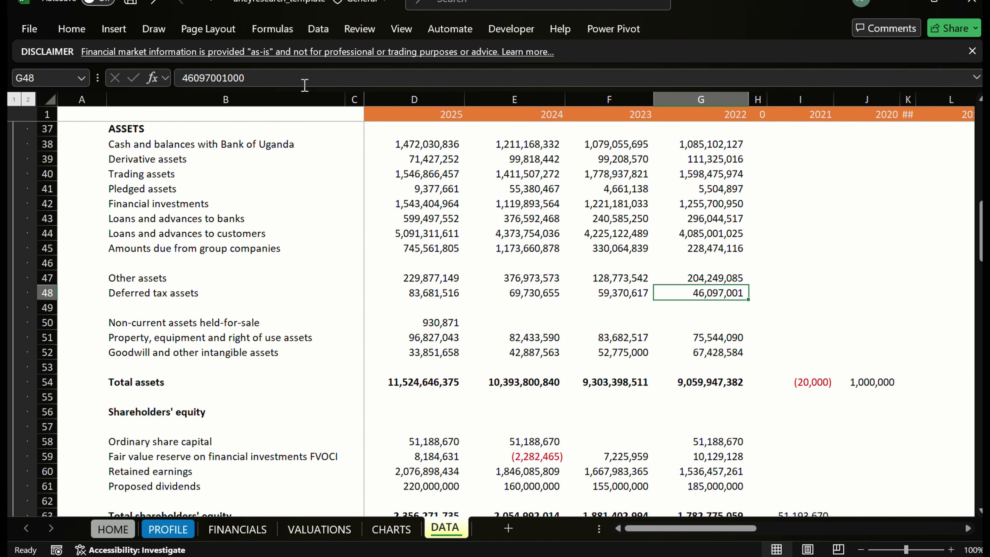
key("Down")
key("Down")
key("Down")
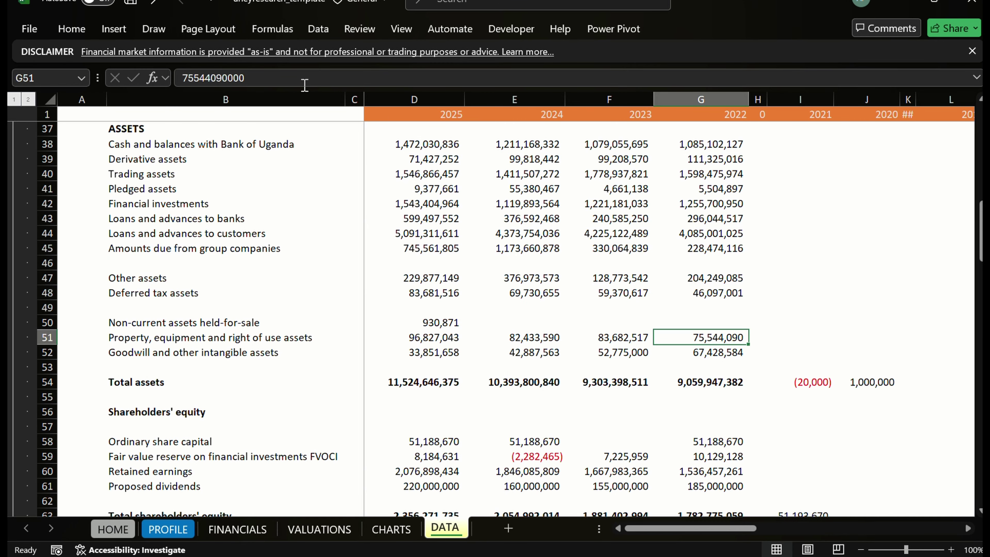
key("alt+Tab")
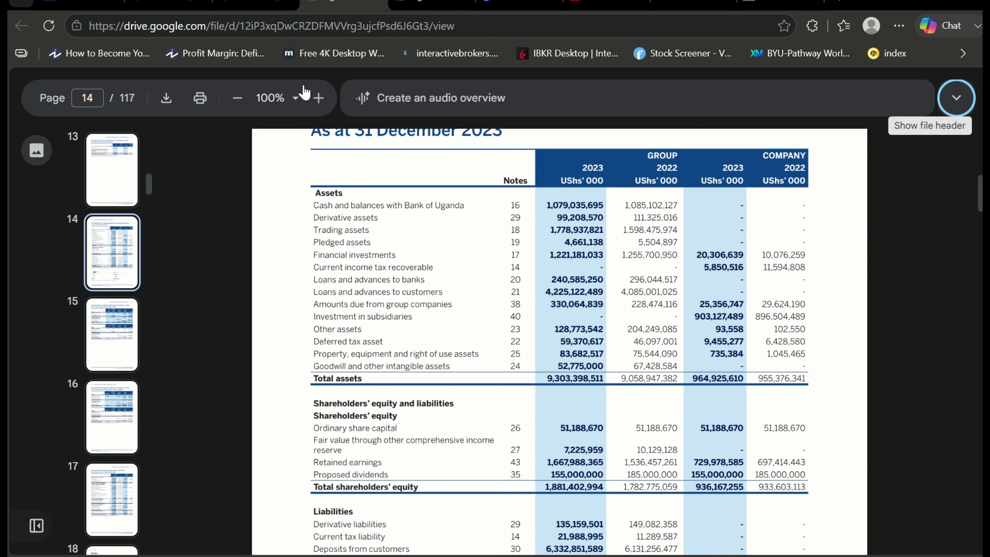
key("alt+Tab")
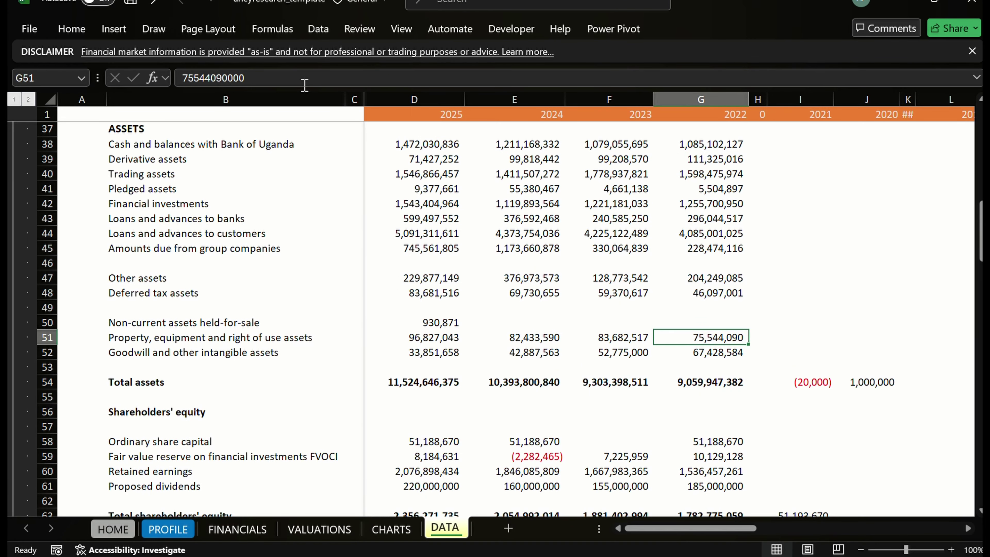
key("alt+Tab")
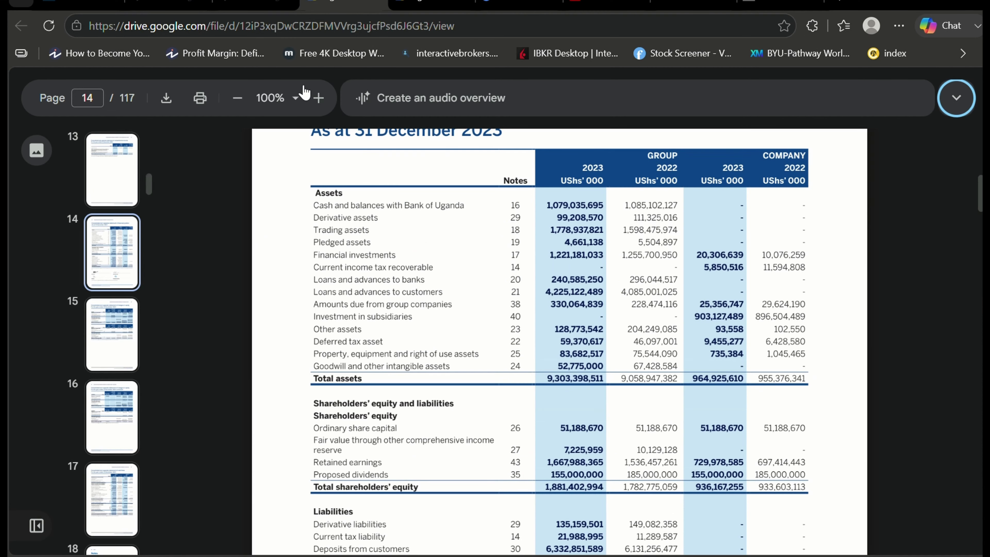
scroll(304, 92, "down", 1)
scroll(305, 92, "up", 1)
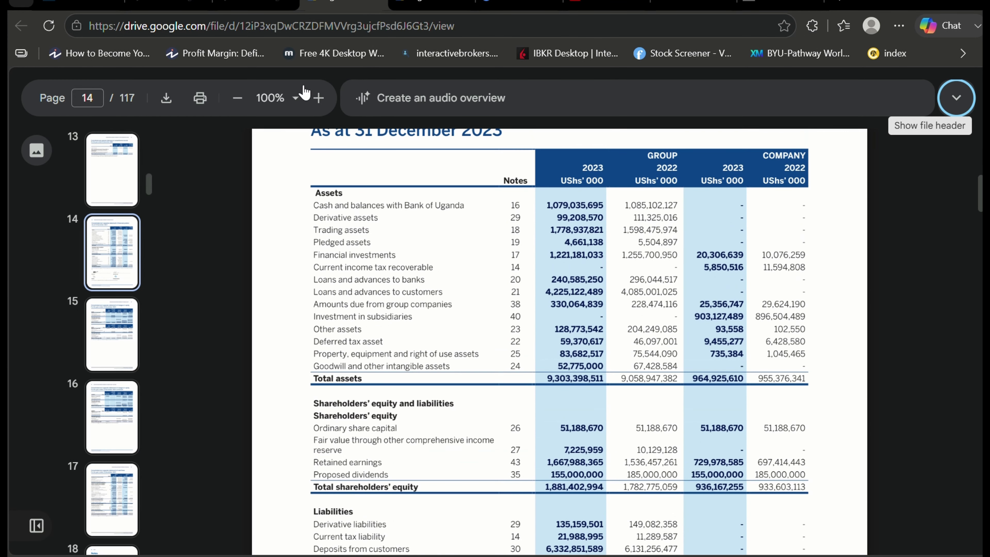
scroll(304, 92, "up", 1)
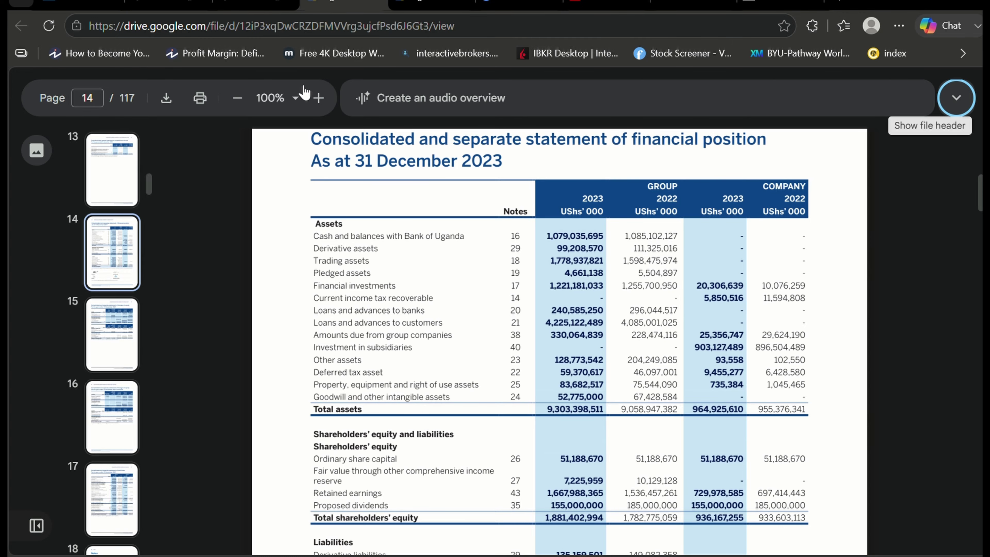
key("alt+Tab")
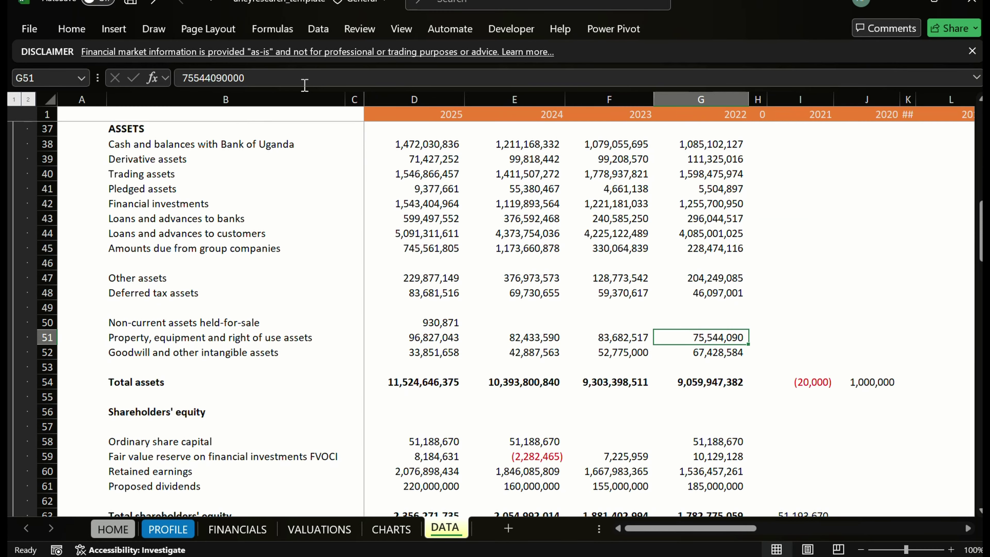
Recheck the 2022 entries between Other assets and Goodwill and other intangible assets against the annual report's group figures
key("Up")
key("Up")
key("Up")
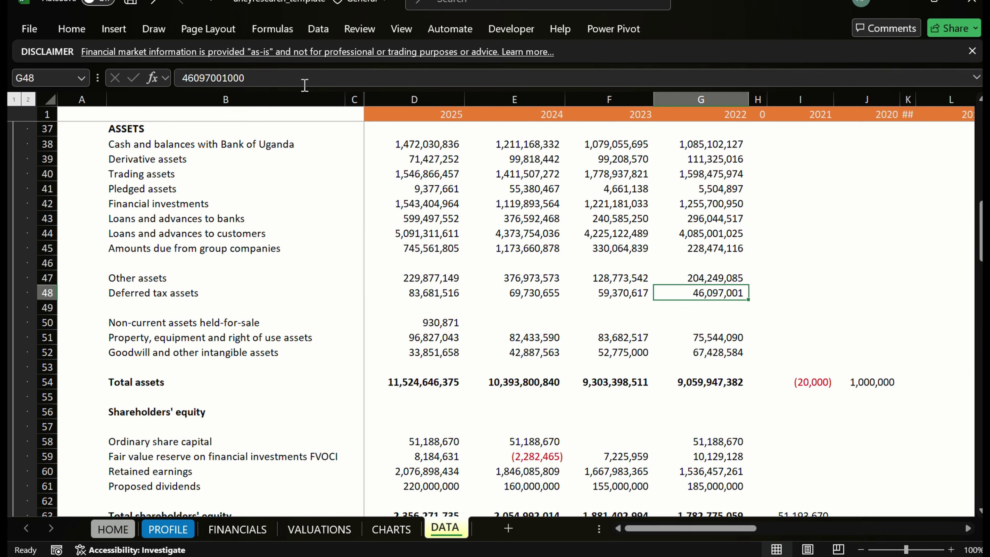
key("Down")
key("Down")
key("Down")
key("Down")
key("alt+Tab")
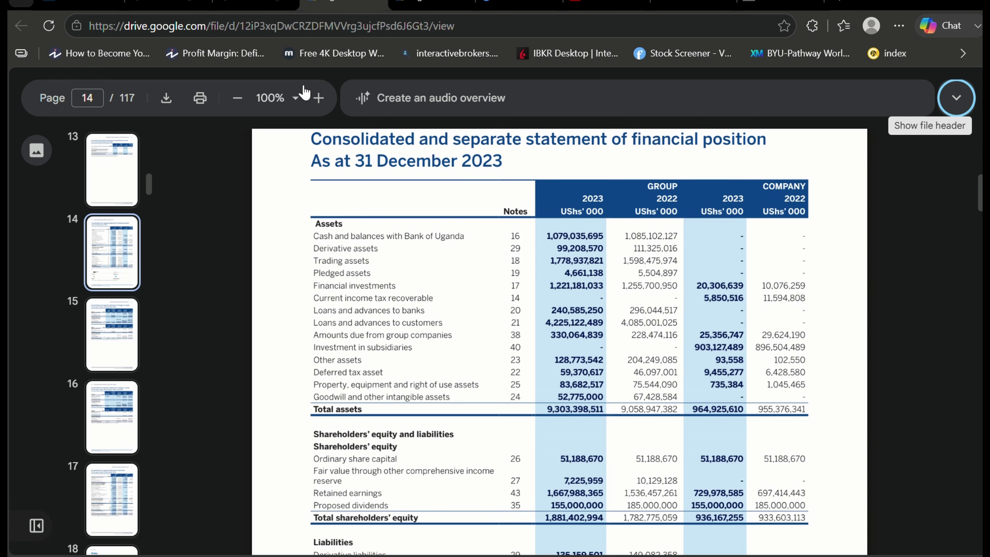
key("alt+Tab")
key("Up")
key("Up")
key("Up")
key("Up")
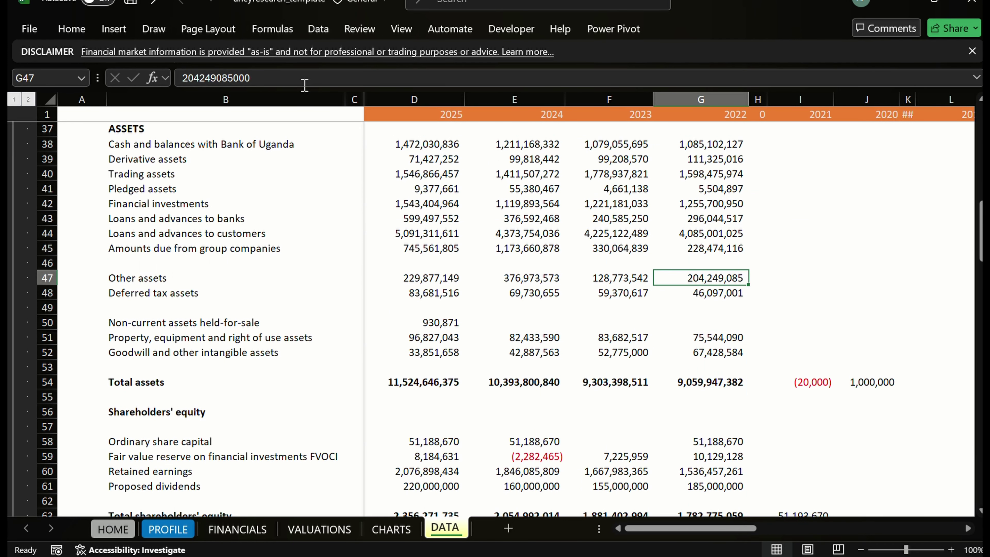
Review the 2022 asset entries from Other assets up to Cash and balances with Bank of Uganda
key("Down")
key("Up")
key("Up")
key("Up")
key("Up")
key("Up")
key("Up")
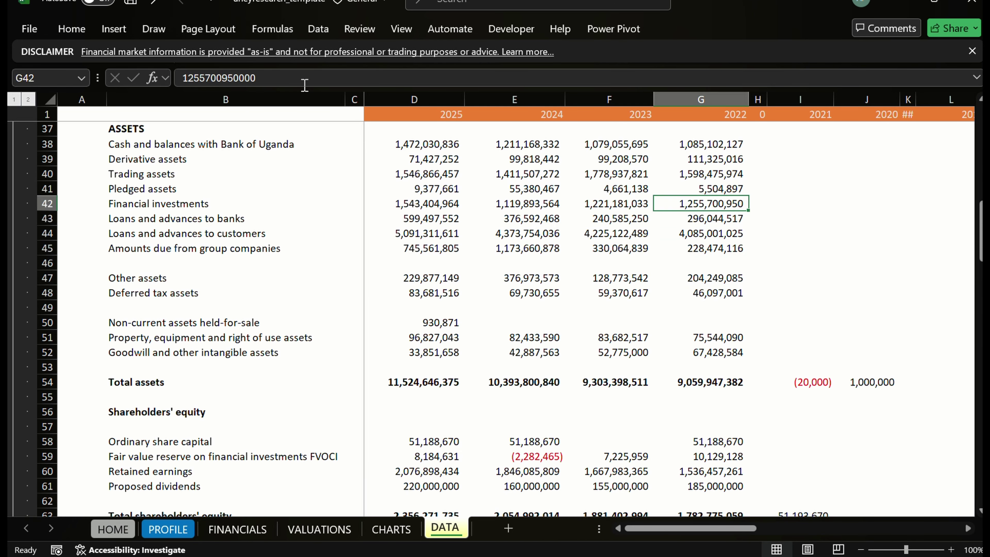
key("Down")
key("Down")
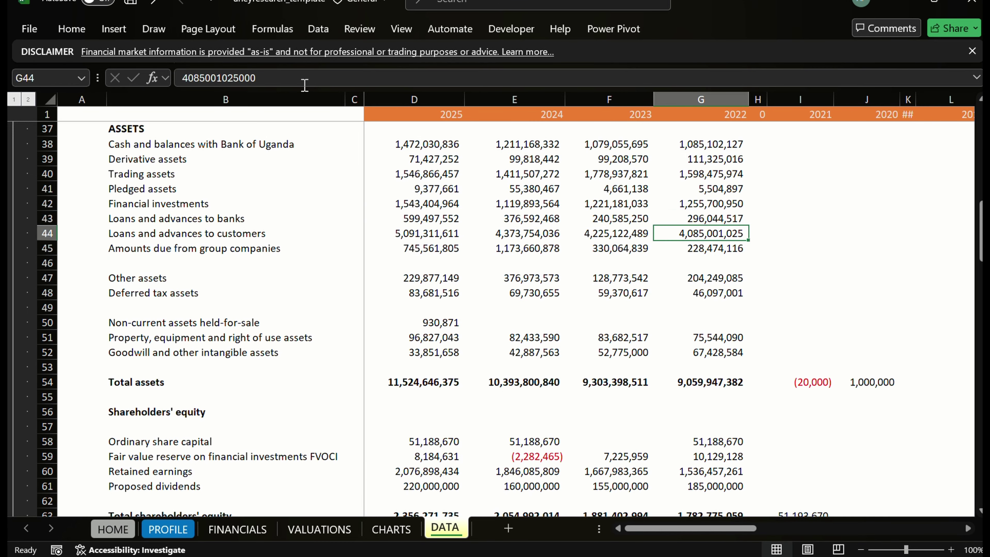
key("Up")
key("Up")
key("Up")
key("Up")
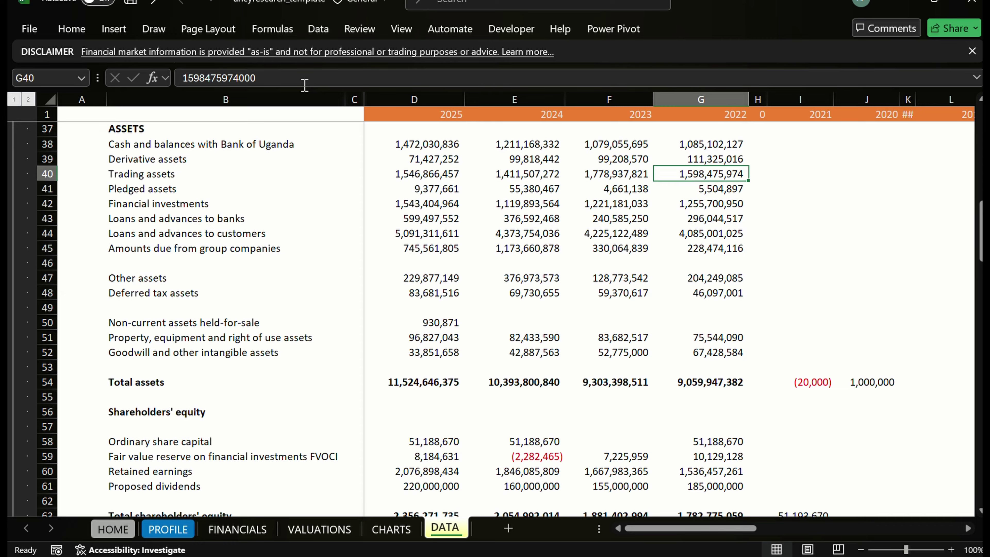
key("Up")
key("Up")
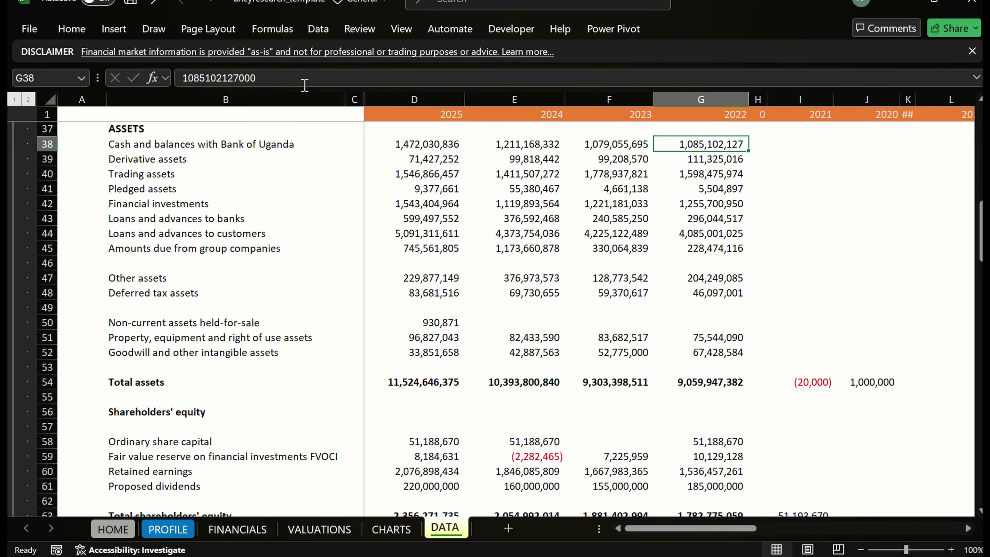
key("Up")
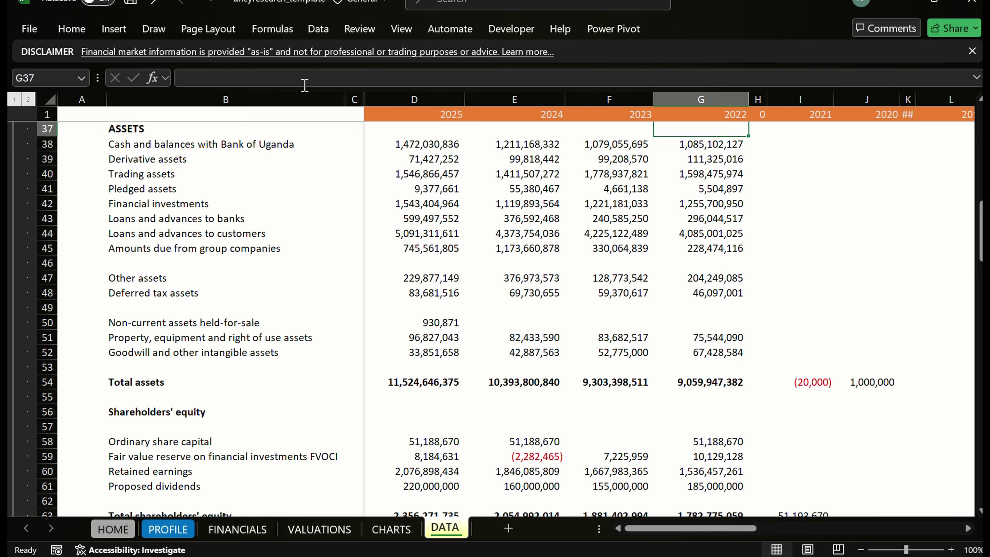
Recheck the 2022 entries around Pledged assets, and the 2023 entries for Pledged assets and Financial investments
key("Down")
key("Down")
key("Down")
key("Down")
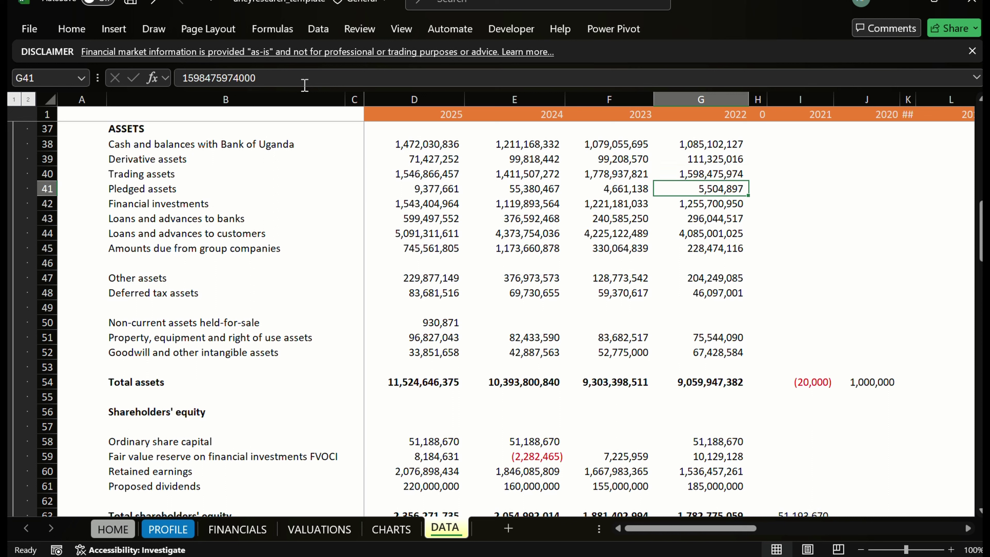
key("Down")
key("Down")
key("Down")
key("Up")
key("Up")
key("Up")
key("Left")
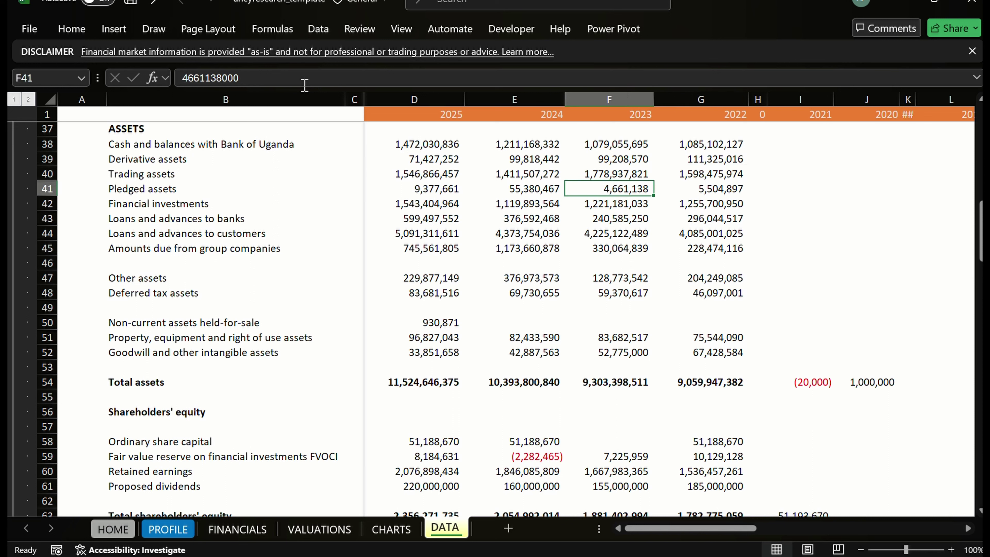
key("Down")
key("Down")
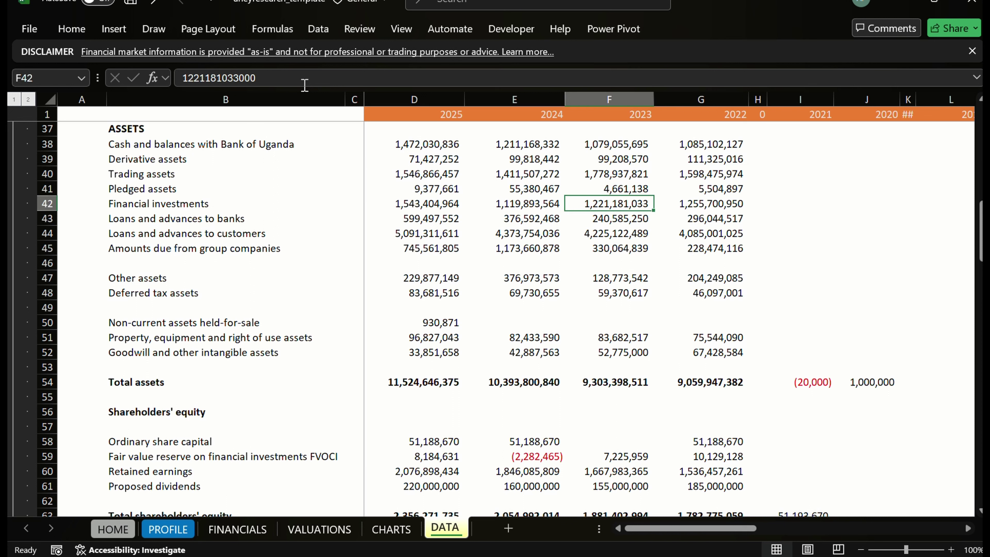
key("Up")
key("Up")
Examine the 2022 Goodwill and other intangible assets entry and the Total assets cells for 2023 and 2022
key("Down")
key("Down")
key("Down")
key("Down")
key("Down")
key("Down")
key("Down")
key("Down")
key("Down")
key("Down")
key("Down")
key("Down")
key("Down")
key("Right")
key("Up")
key("Up")
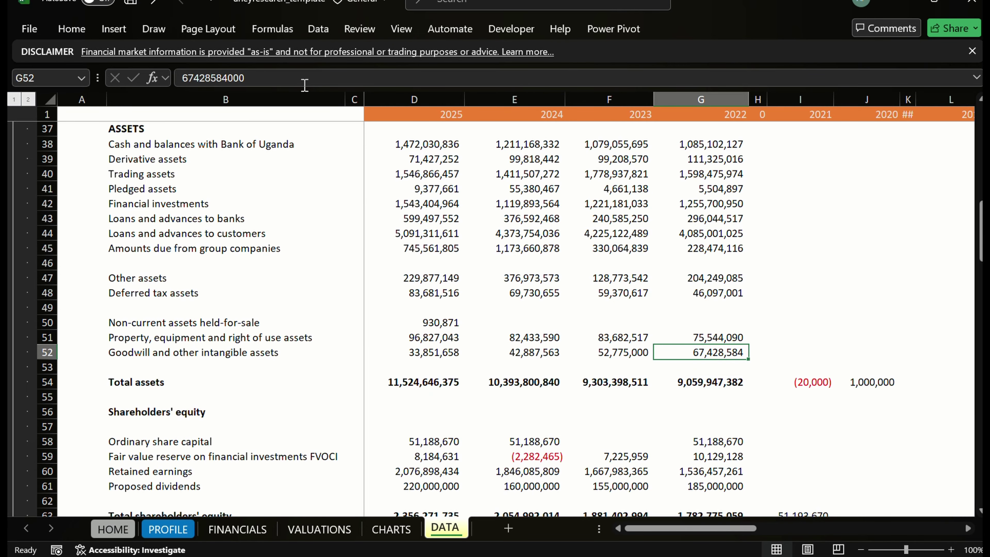
key("Down")
key("Down")
key("Left")
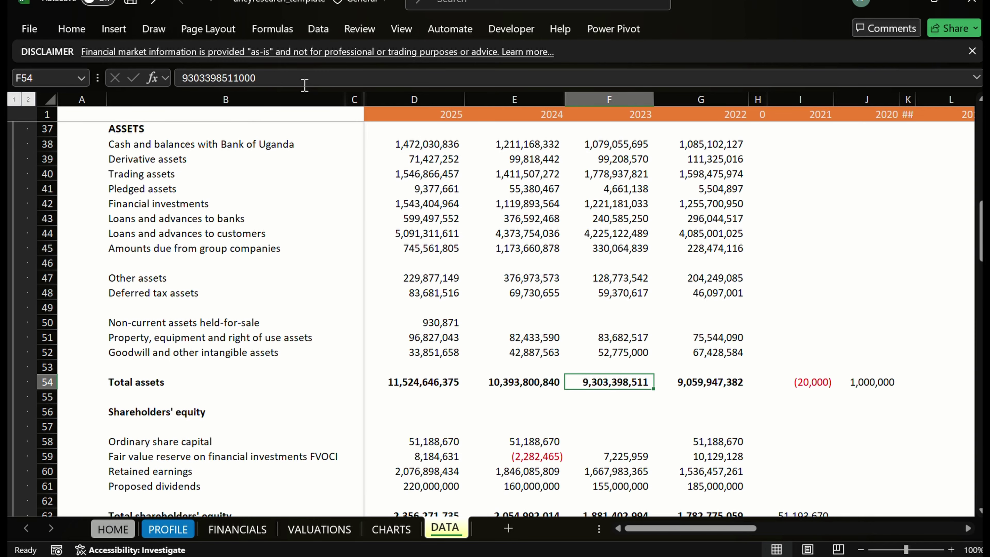
key("Right")
Go back over the 2022 asset entries from Total assets up to Cash and balances, including Derivative, Trading and Pledged assets
key("Up")
key("Up")
key("Up")
key("Up")
key("Up")
key("Up")
key("Up")
key("Up")
key("Up")
key("Up")
key("Up")
key("Up")
key("Up")
key("Up")
key("Up")
key("Up")
key("Down")
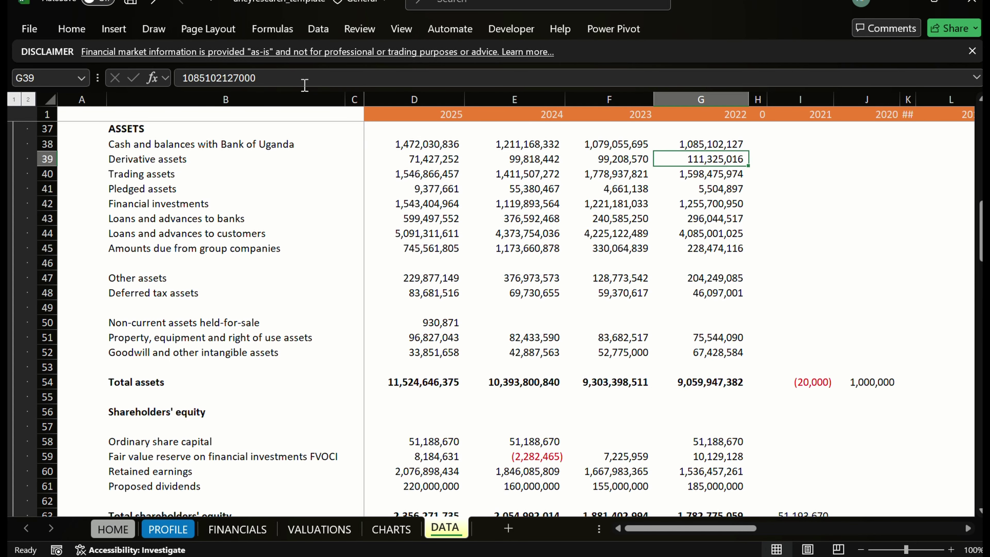
key("Down")
key("Down")
key("Down")
key("Up")
key("Up")
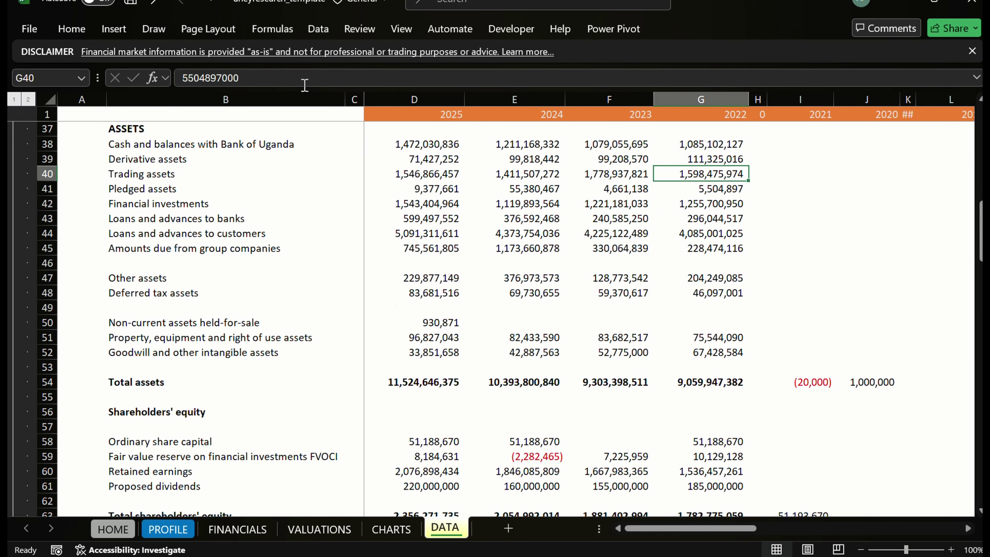
Examine the 2022 entries for Cash and balances with Bank of Uganda, Derivative assets and Trading assets once more
key("Up")
key("Up")
key("Up")
key("Up")
key("Up")
key("Up")
key("Up")
key("Down")
key("Down")
key("Down")
key("Down")
key("Down")
key("Down")
key("Down")
key("Down")
key("Up")
key("Up")
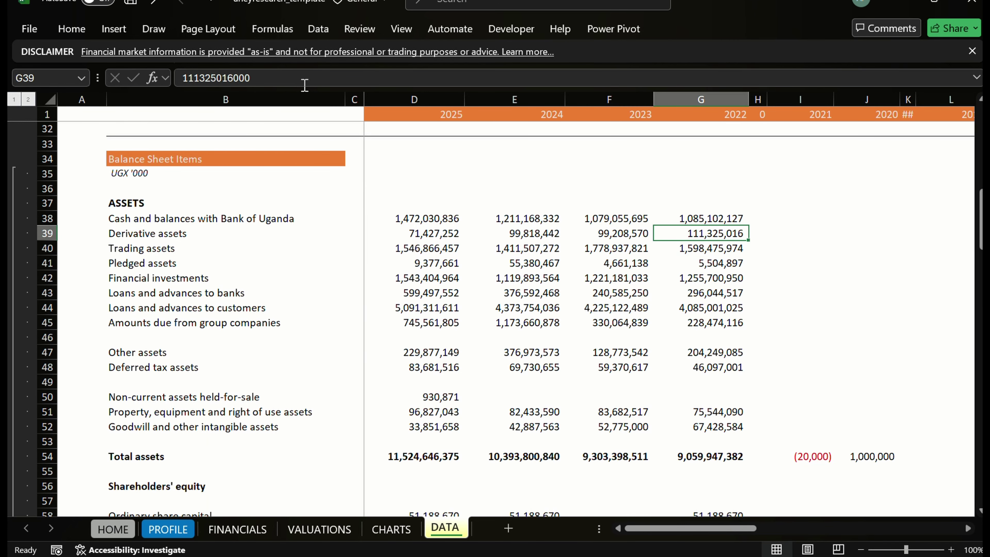
key("Down")
key("Down")
key("Up")
key("Up")
key("Up")
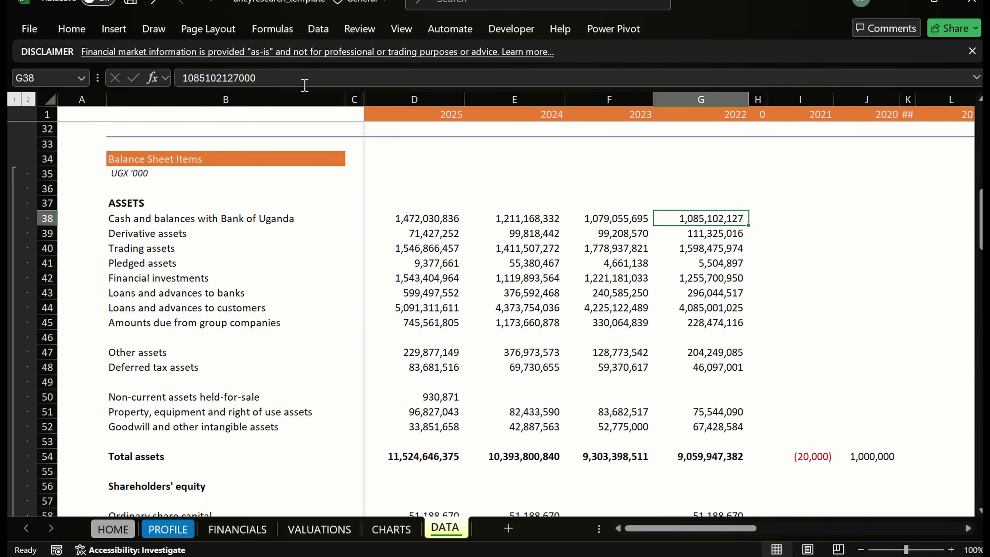
Copy the annual report's 2023 balance sheet from the cash figures through Total equity and liabilities and paste it at M38 on the DATA sheet
key("alt+Tab")
scroll(304, 91, "down", 2)
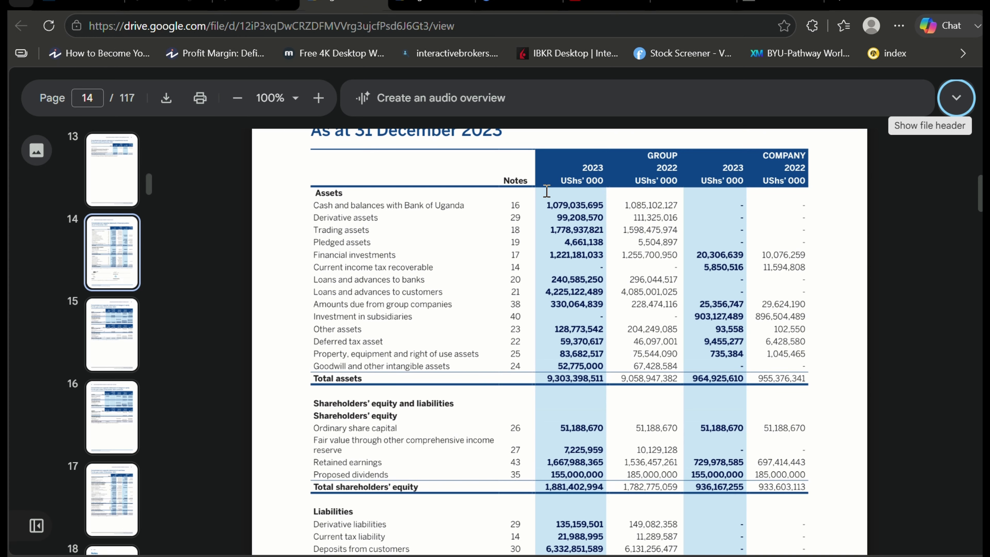
left_click_drag(546, 205, 677, 230)
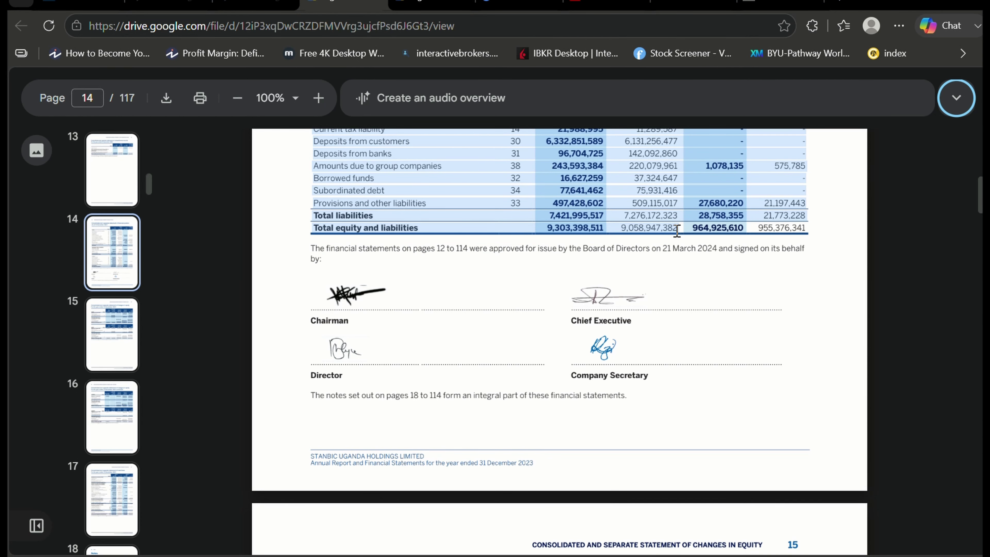
key("alt+Tab")
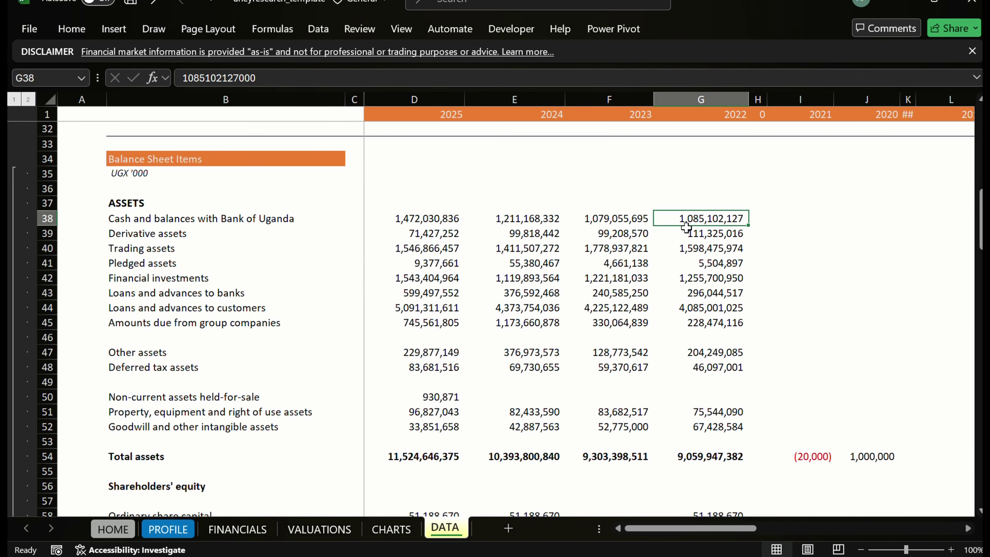
left_click(835, 218)
key("Right")
key("Right")
key("Right")
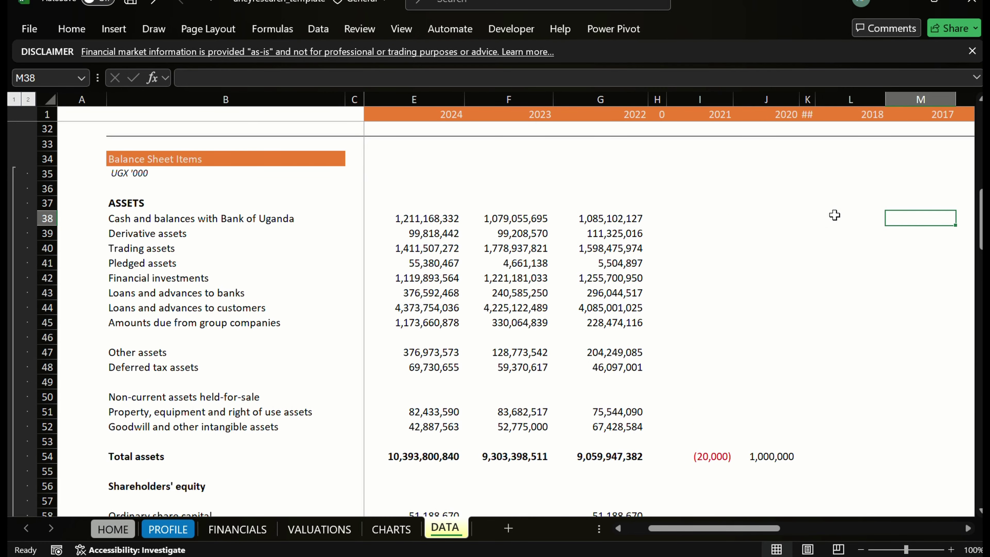
key("ctrl+v")
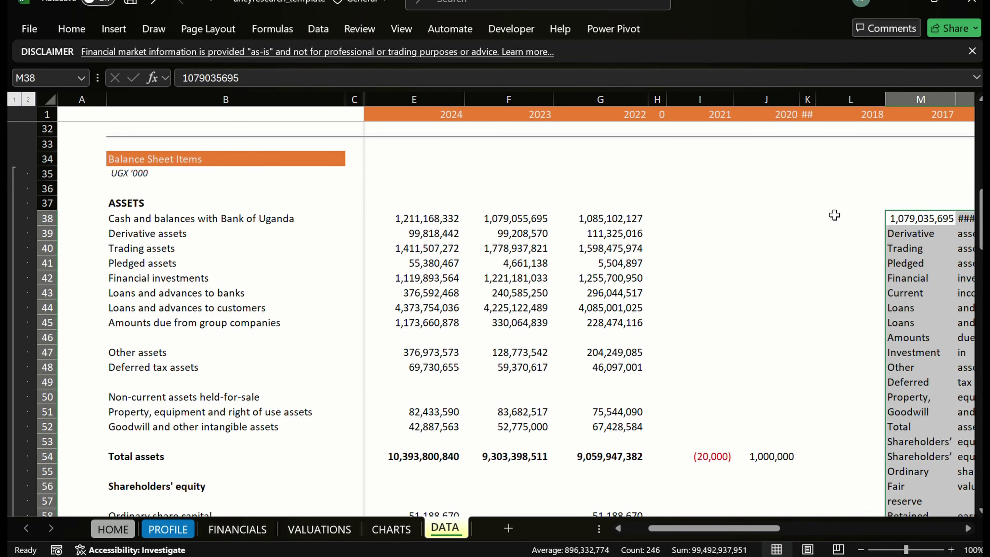
Clear the contents of the first two columns of the pasted balance sheet, M38:N72
key("Right")
key("Right")
key("Left")
key("Left")
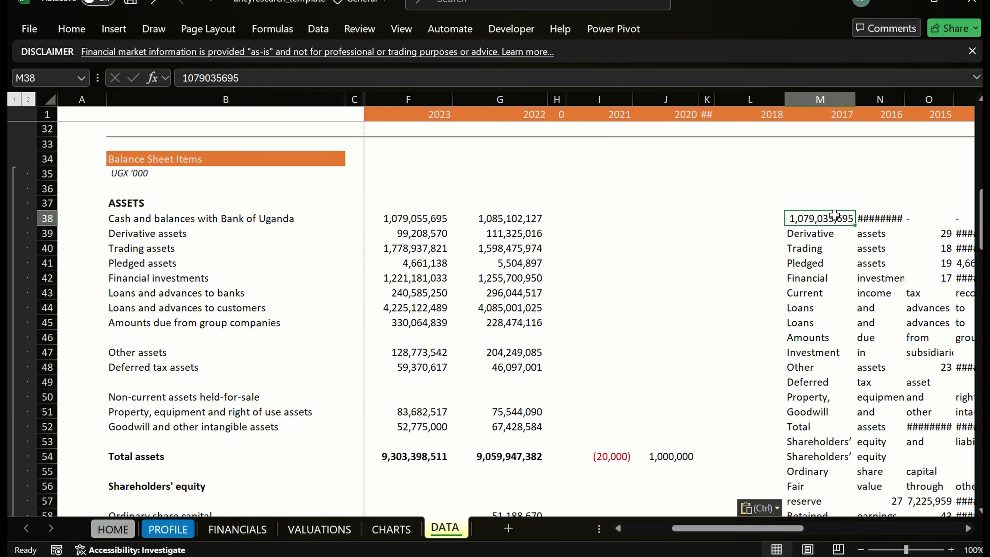
key("Right")
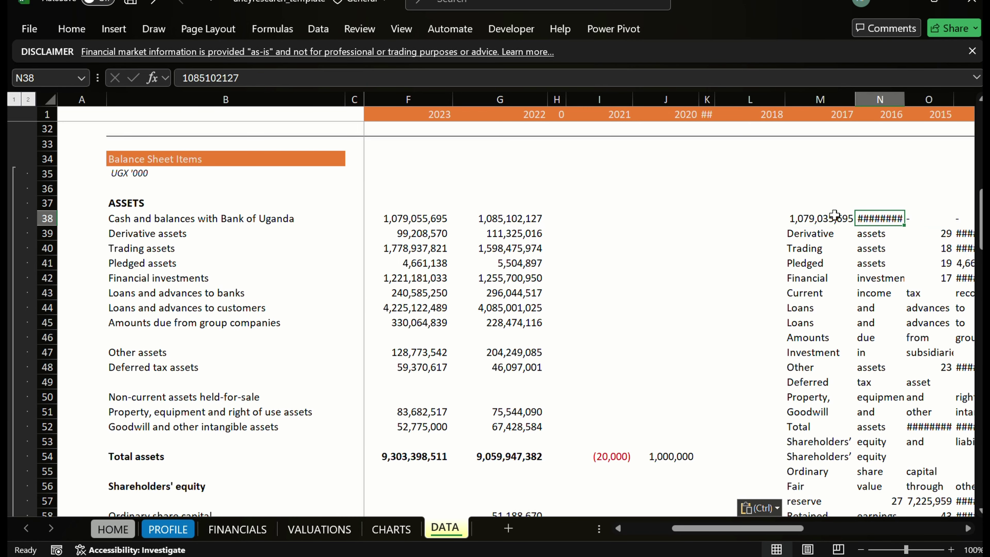
key("Left")
key("shift+Right")
key("shift+Right")
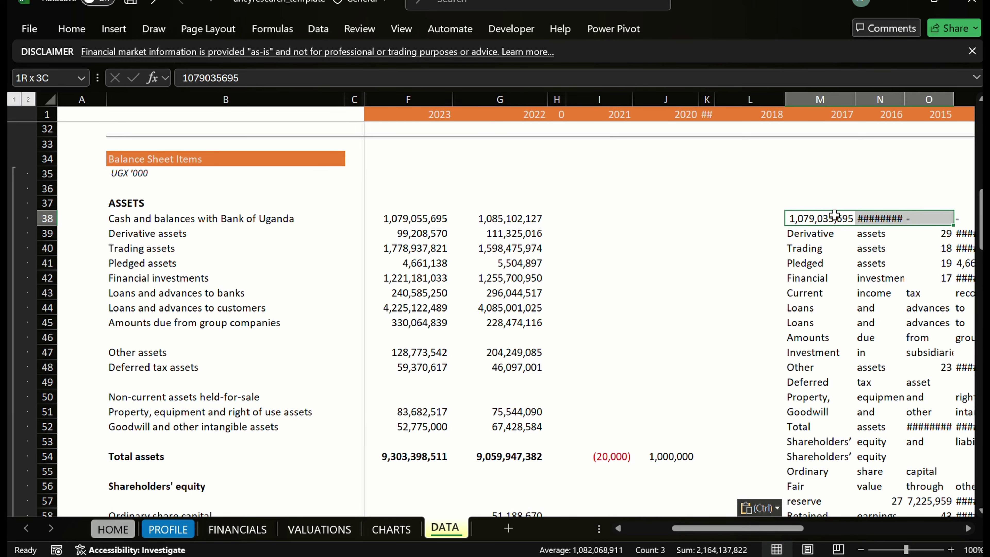
key("shift+Left")
key("shift+Right")
key("shift+Left")
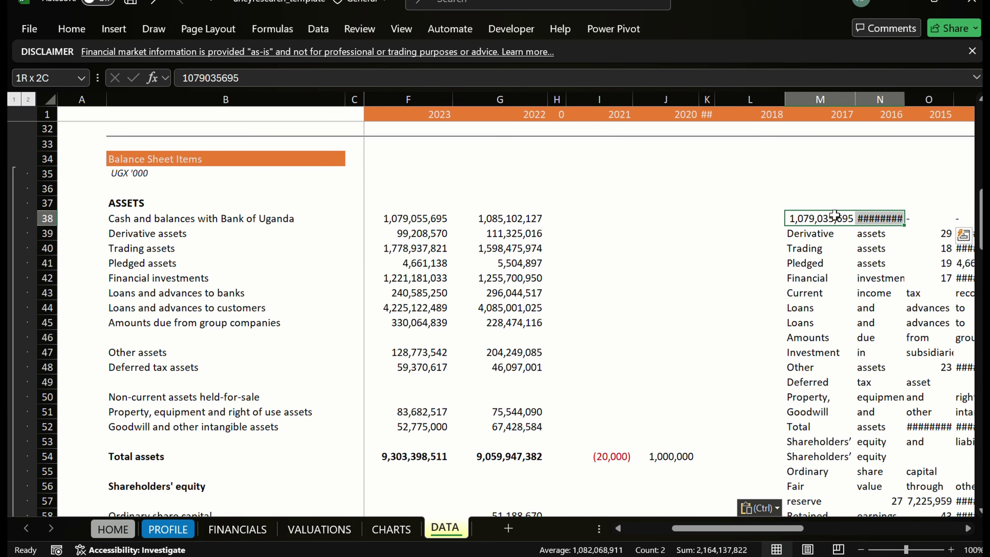
key("shift+Down")
key("shift+Down")
key("shift+Down")
key("shift+Down")
key("shift+Down")
key("shift+Down")
key("shift+Down")
key("shift+Down")
key("shift+Down")
key("shift+Down")
key("shift+Down")
key("shift+Down")
key("shift+Down")
key("shift+Down")
key("shift+Down")
key("shift+Down")
key("shift+Down")
key("shift+Down")
key("shift+Down")
key("shift+Down")
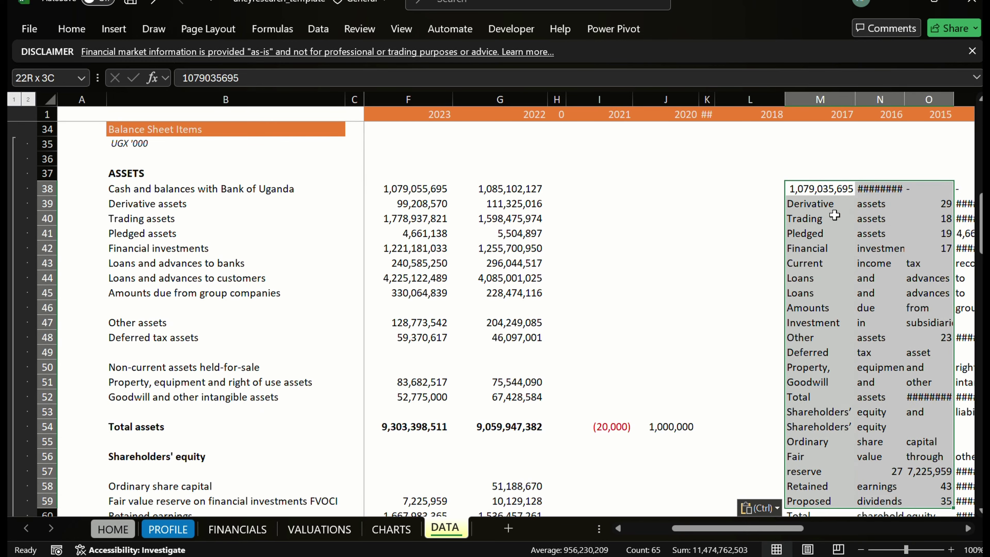
key("shift+Down")
key("shift+Down")
key("shift+Down")
key("shift+Down")
key("shift+Down")
key("shift+Down")
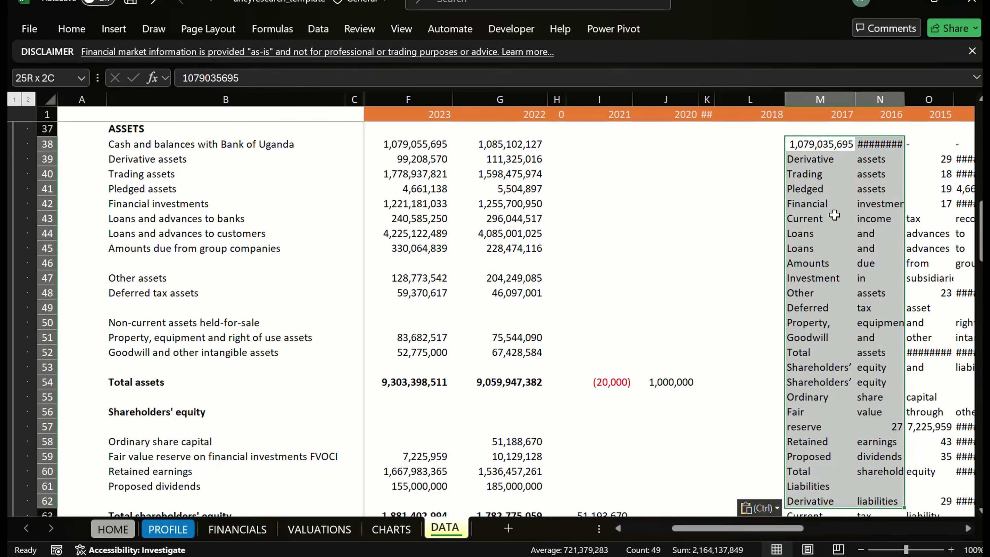
key("shift+Down")
key("shift+Down")
key("shift+Down")
key("shift+Down")
key("shift+Down")
key("shift+Down")
key("shift+Down")
key("shift+Down")
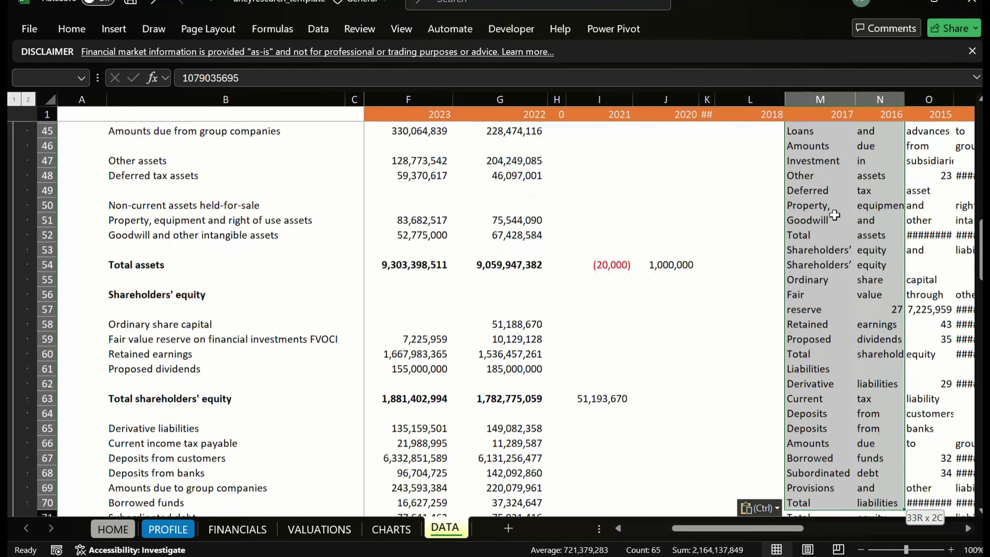
key("shift+Down")
key("shift+Up")
key("shift+Up")
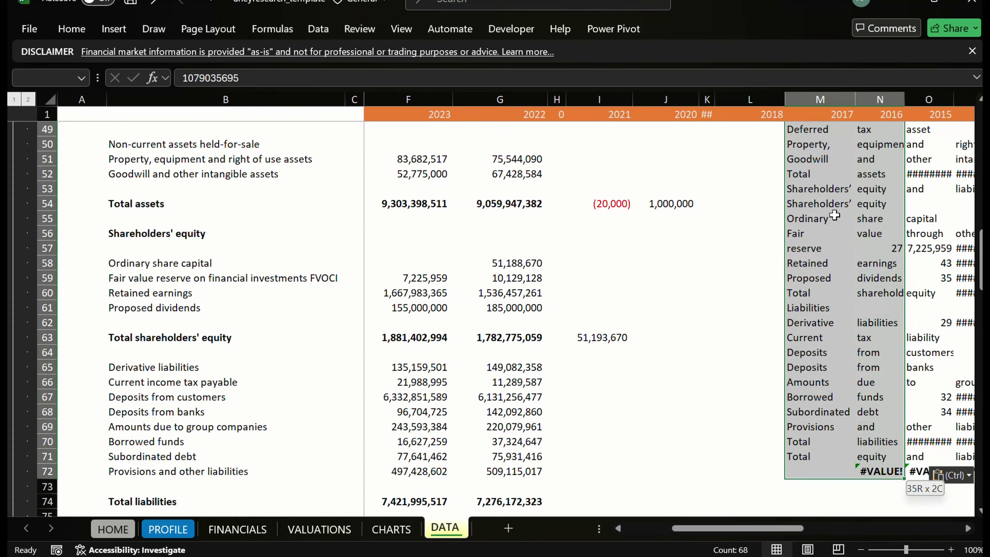
key("Delete")
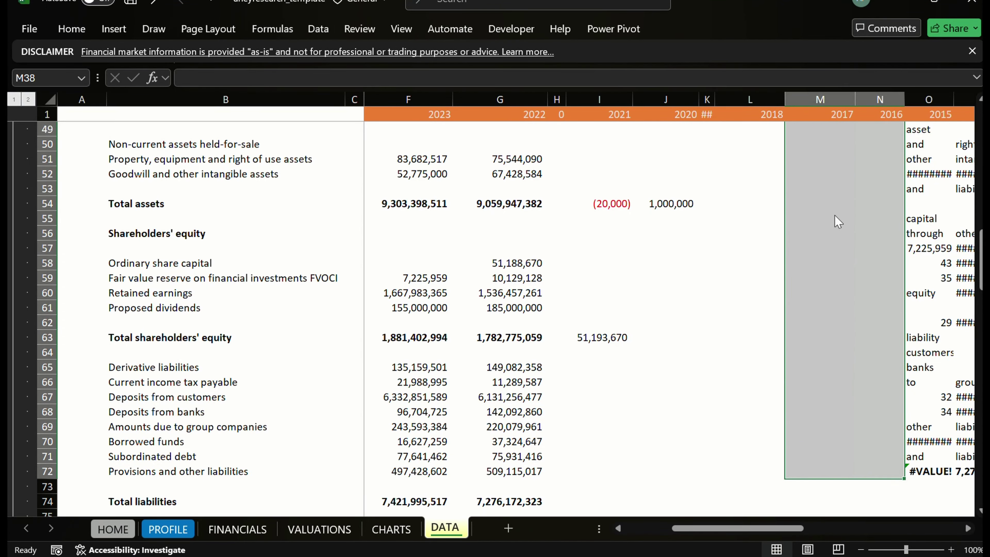
Delete the emptied cells M38:N72, shifting the remaining pasted cells left
key("ctrl+minus")
key("Up")
key("Return")
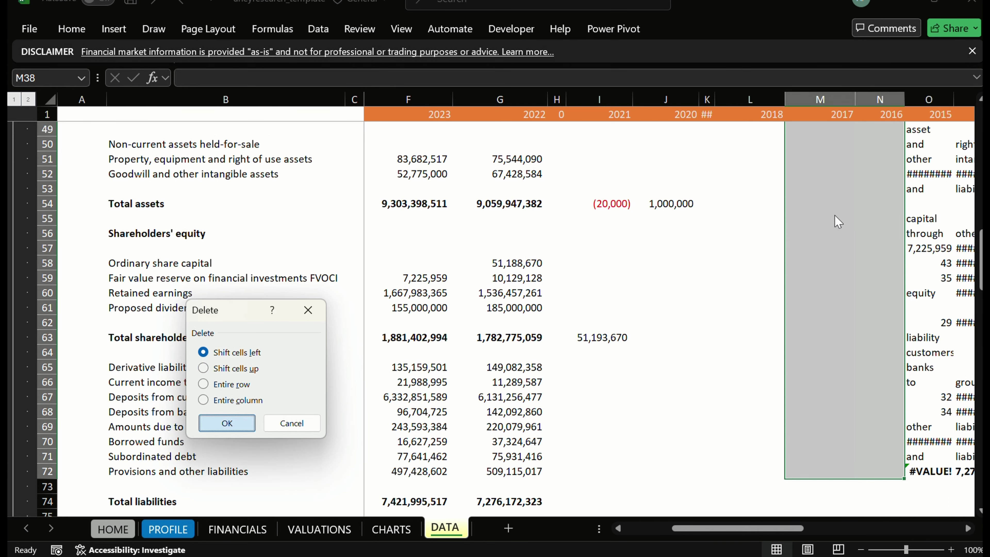
key("Right")
key("Left")
key("Left")
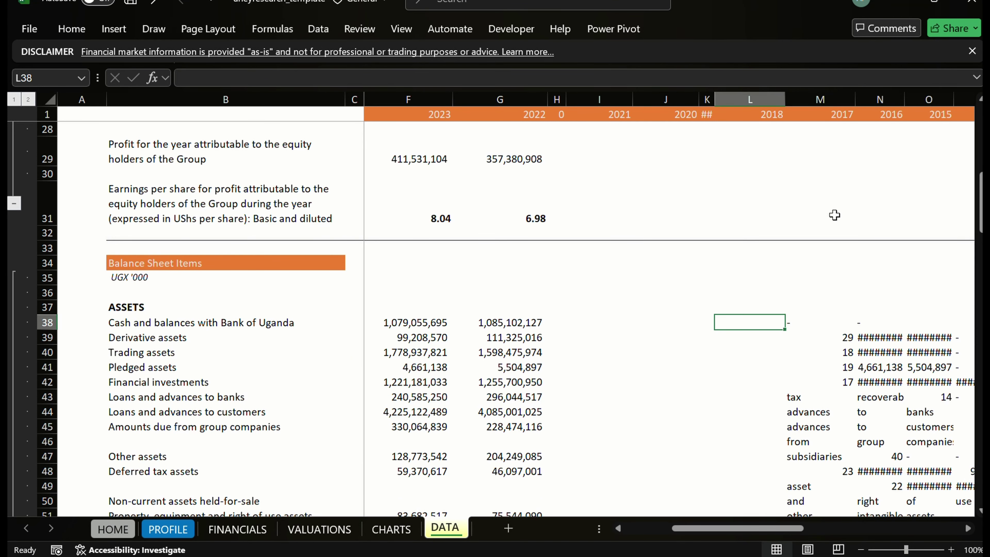
Compare the pasted annual report values in N39:O42 with the 2023 and 2022 entries for Derivative assets through Financial investments
key("Right")
key("Right")
key("Down")
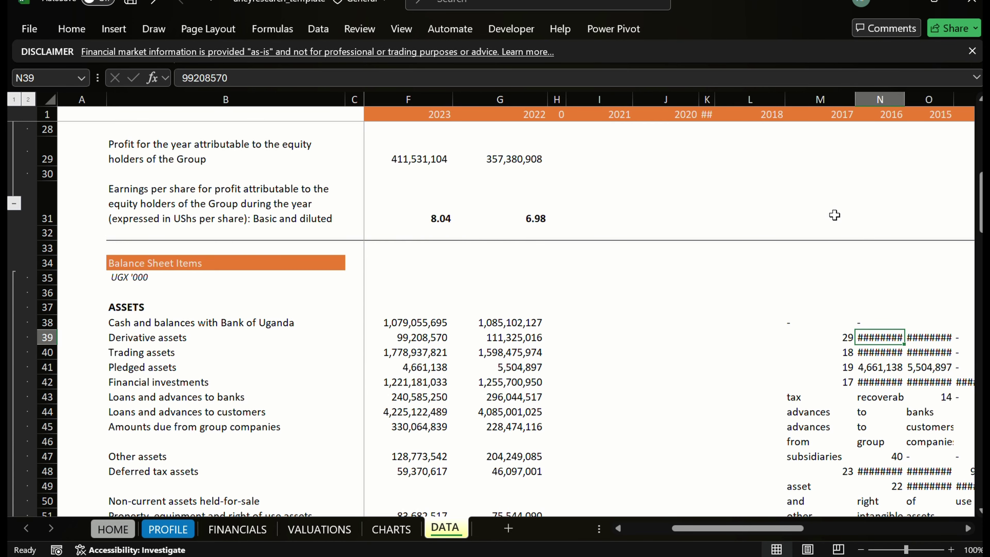
key("Right")
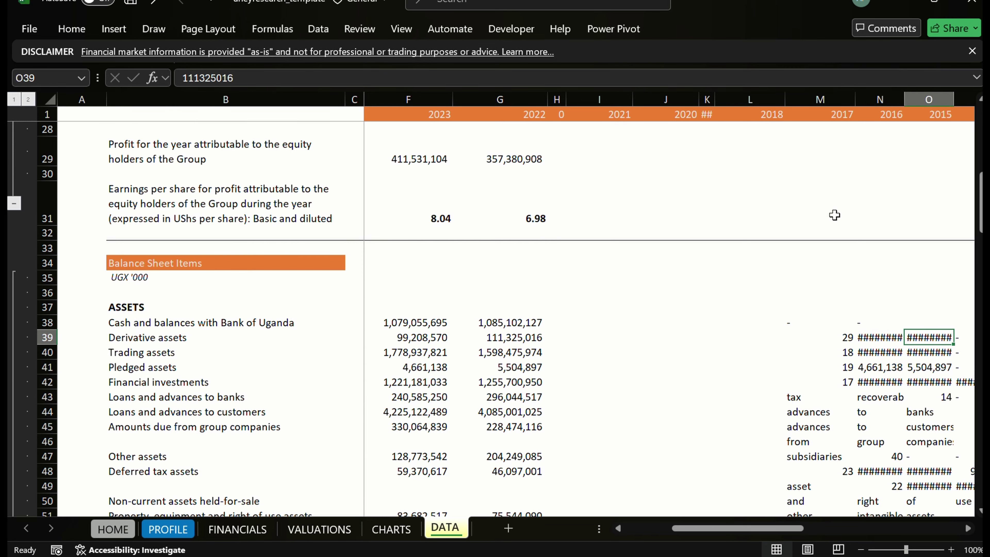
key("Down")
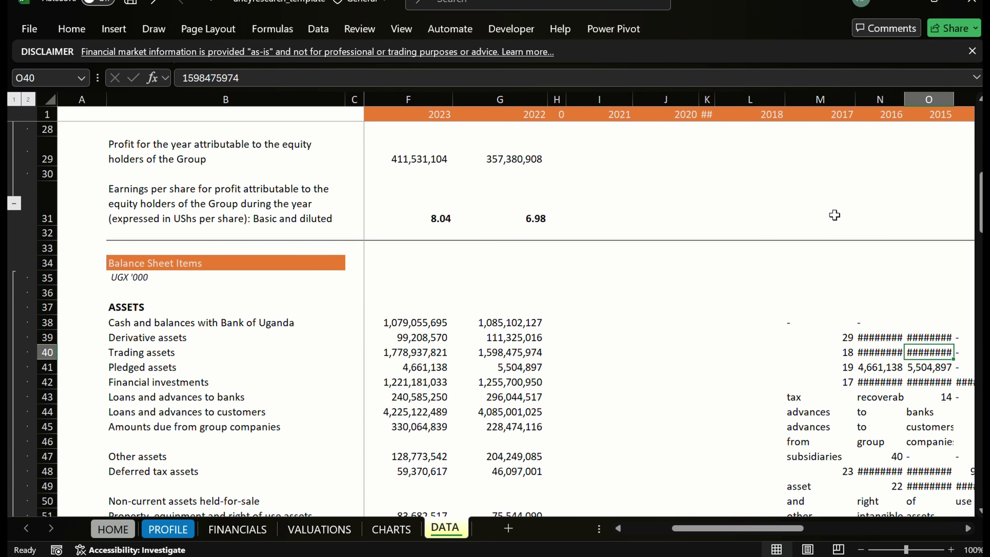
key("Up")
key("Down")
key("Left")
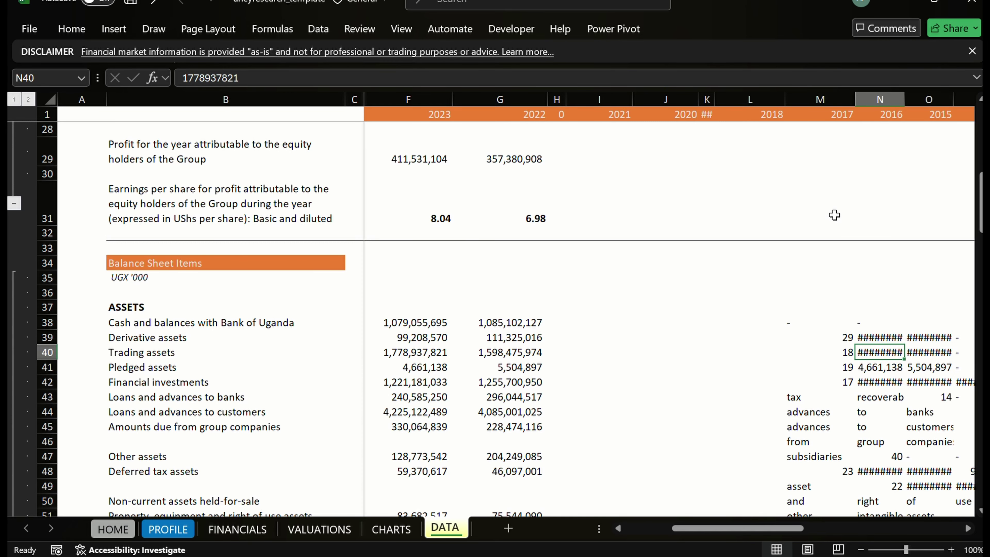
key("Down")
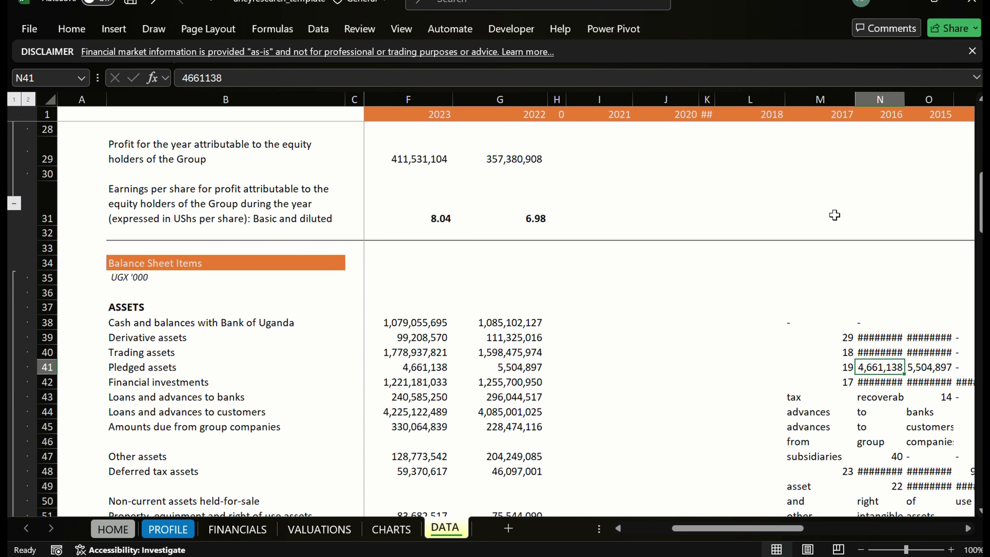
key("Right")
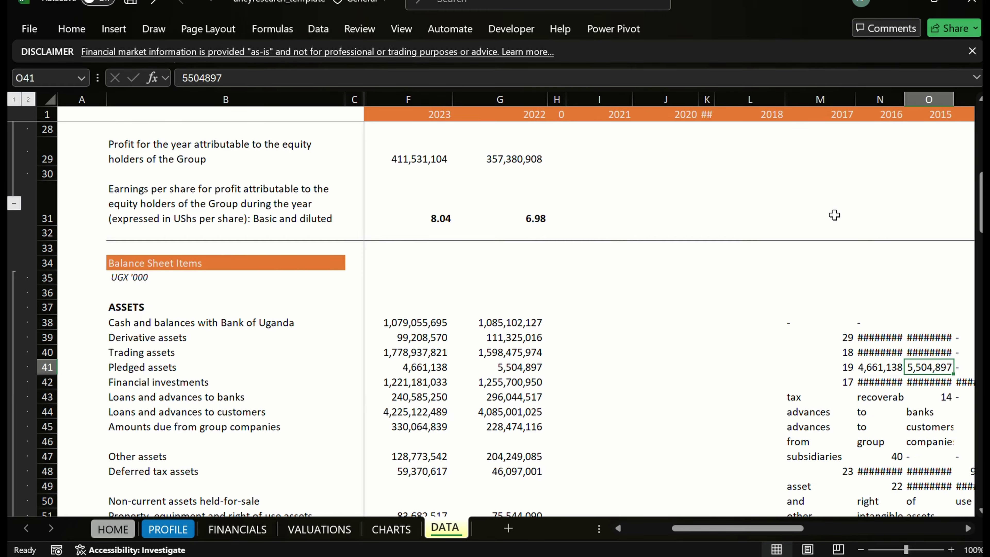
key("Down")
key("Down")
key("Left")
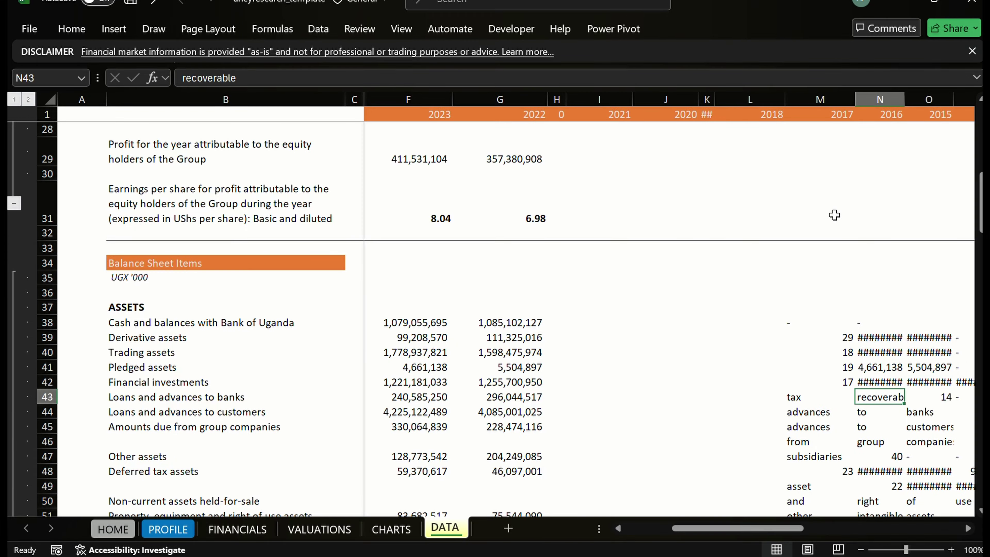
key("Up")
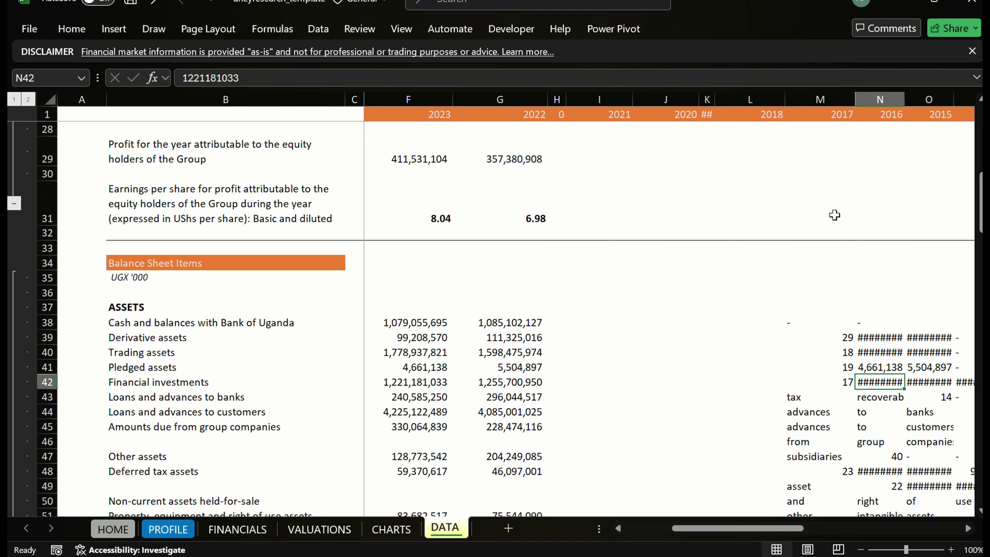
key("Right")
key("Down")
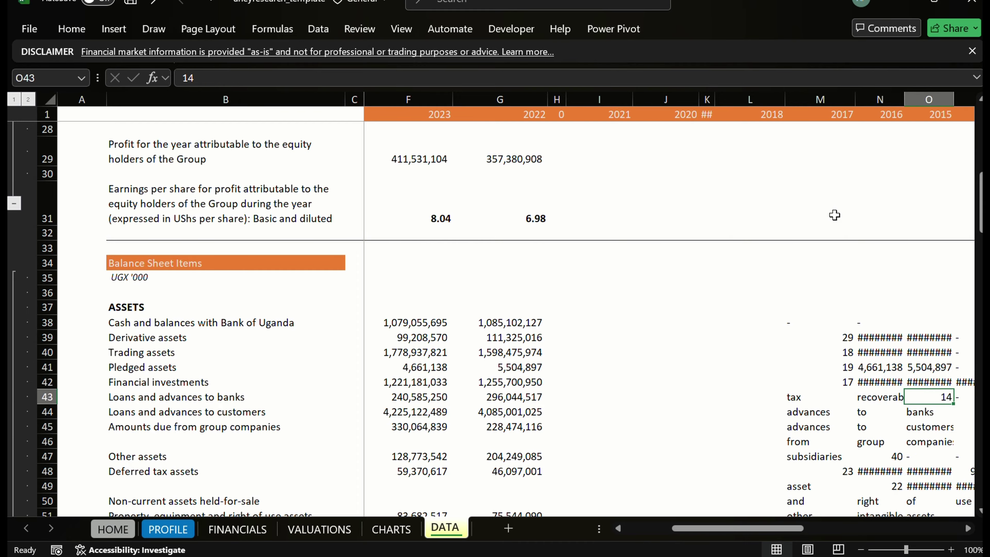
key("Left")
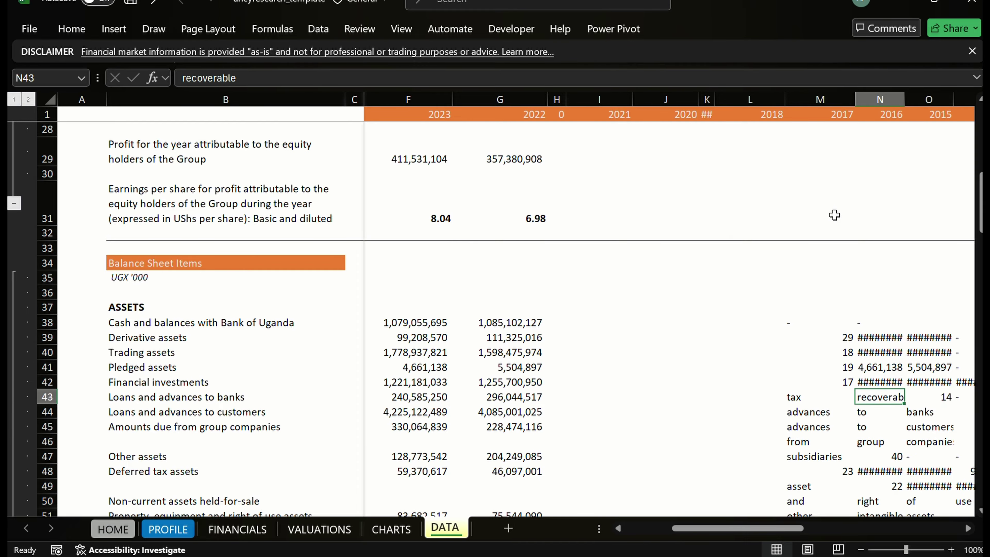
Delete the leftover label, note and dash cells M43:Q43 of the pasted tax recoverable row, shifting its remaining cells left
key("Right")
key("Right")
key("Right")
key("Right")
key("Right")
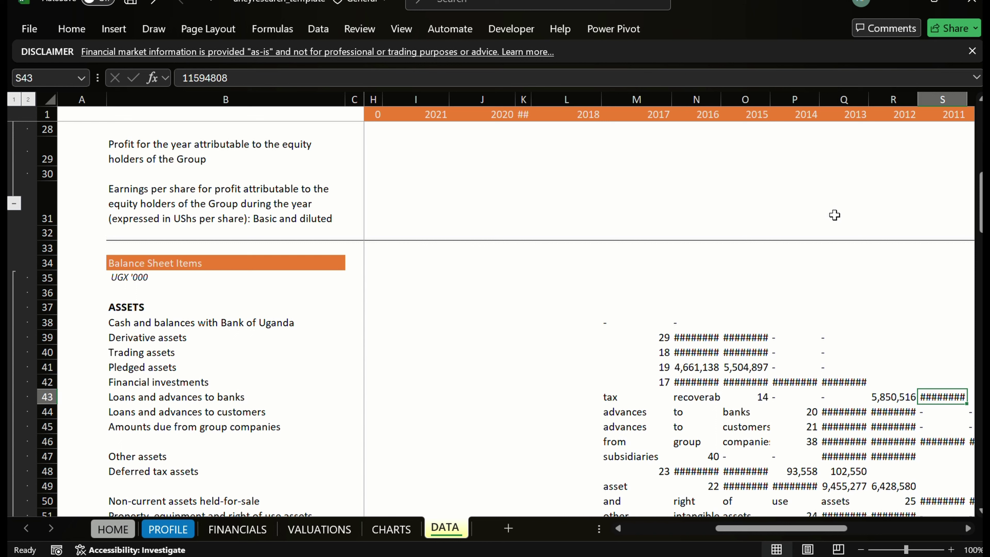
key("Left")
key("Left")
key("Left")
key("Left")
key("Left")
key("Left")
key("Left")
key("Right")
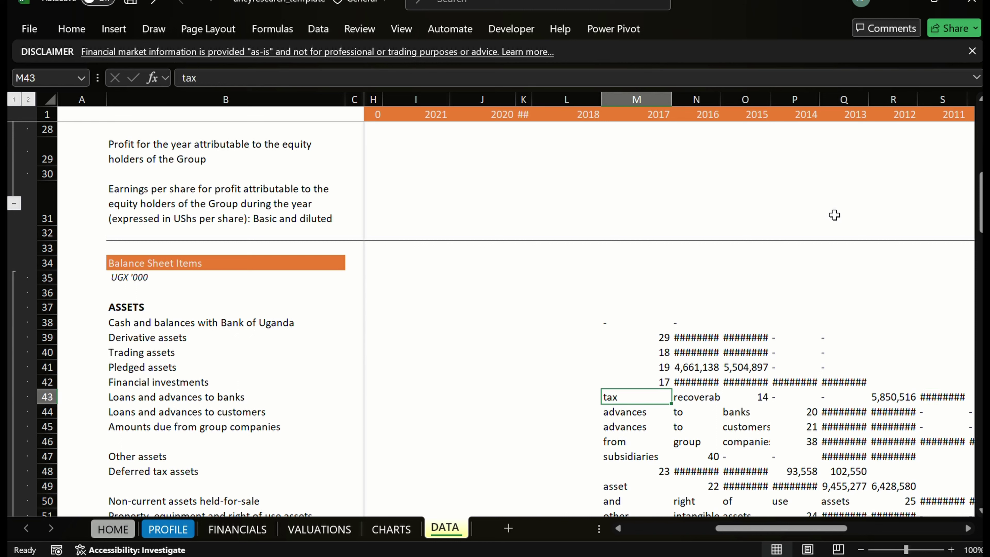
key("shift+Right")
key("shift+Right")
key("shift+Right")
key("shift+Right")
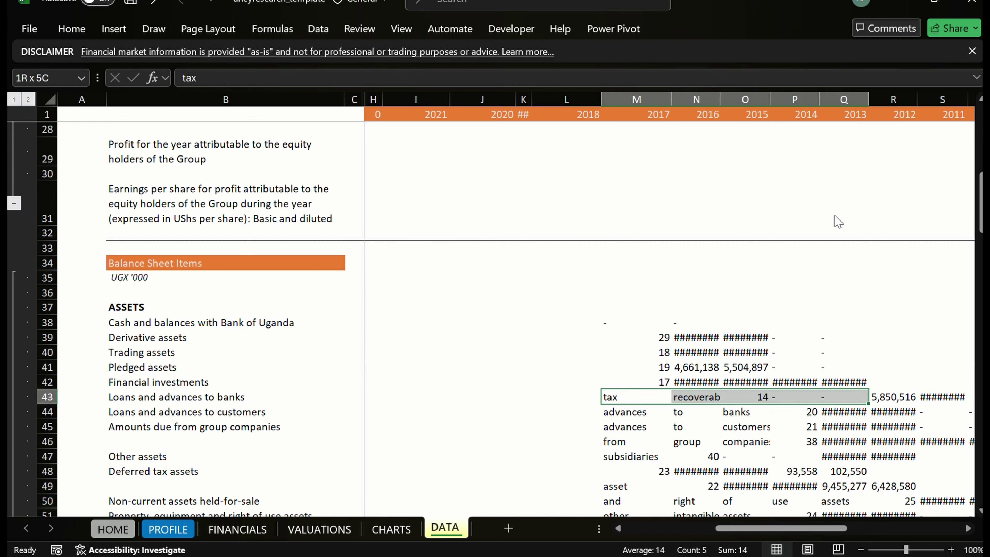
key("ctrl+minus")
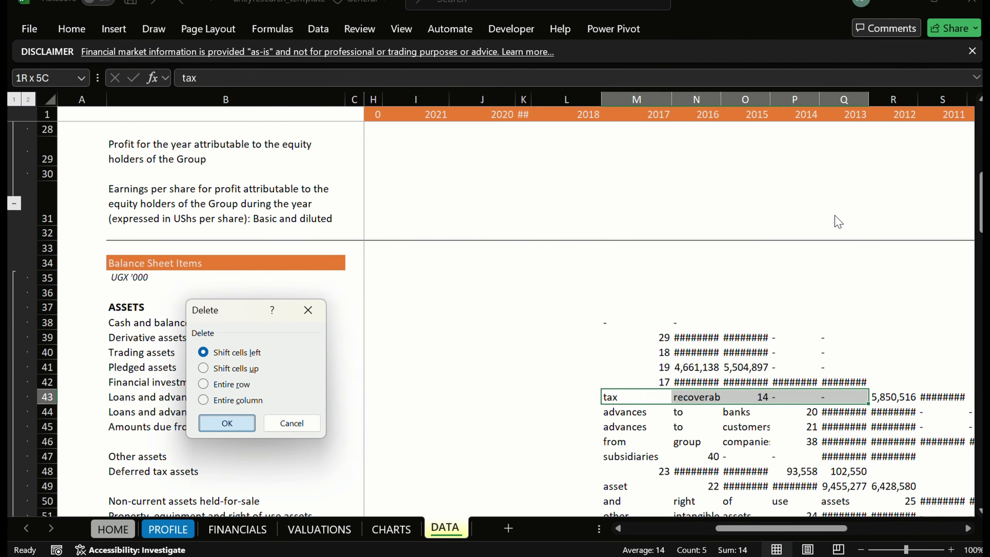
key("Return")
Delete the label and note cells M44:P44 of the pasted advances to banks row, shifting its figures left
key("Down")
key("shift+Right")
key("shift+Right")
key("shift+Right")
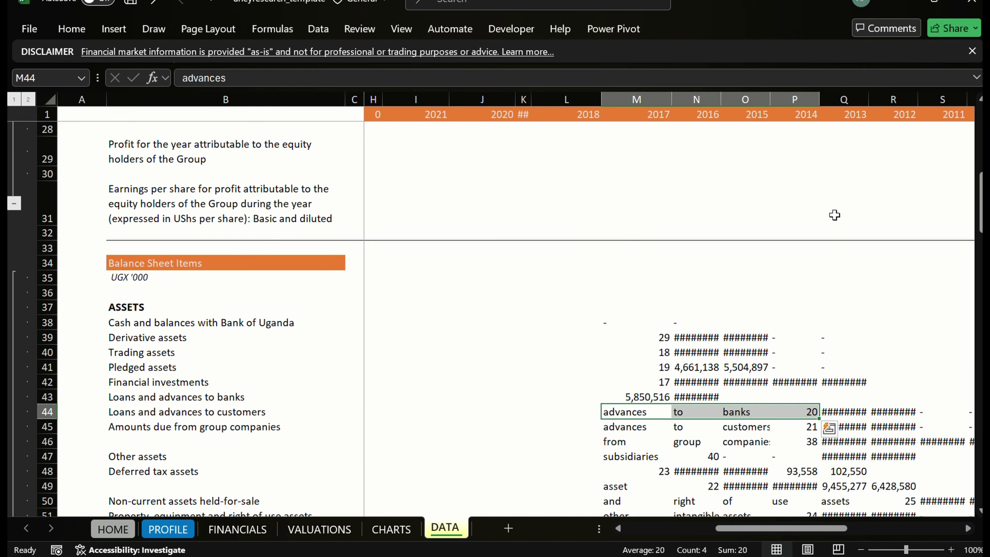
key("ctrl+minus")
key("Return")
Delete the label and note cells M45:P45 of the pasted advances to customers row, shifting its figures left
key("Down")
key("shift+Right")
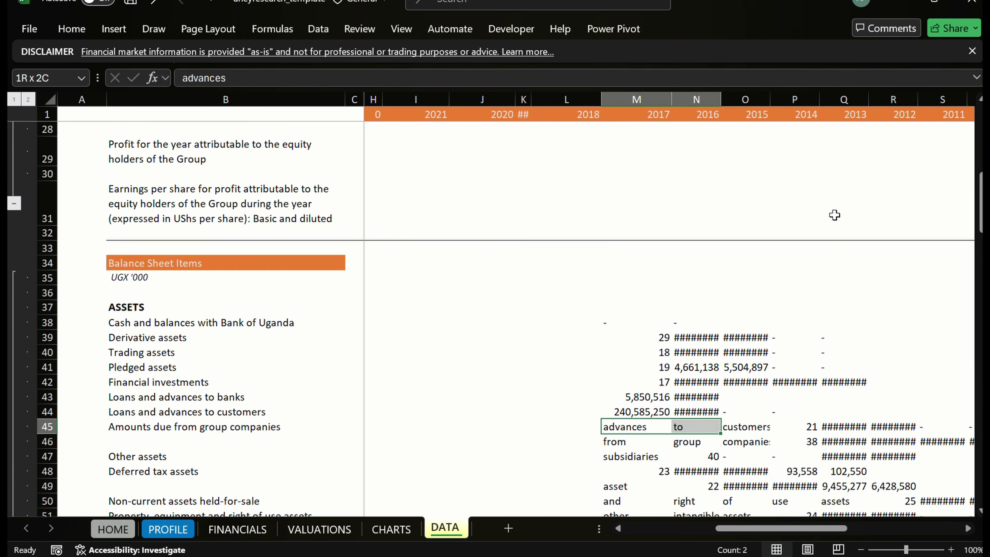
key("shift+Right")
key("shift+Right")
key("ctrl+minus")
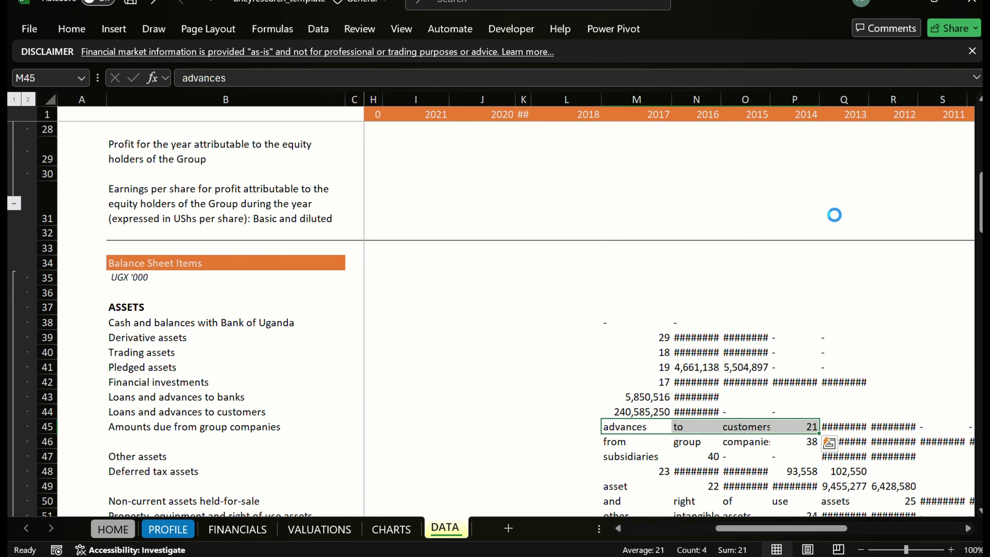
key("Return")
key("Down")
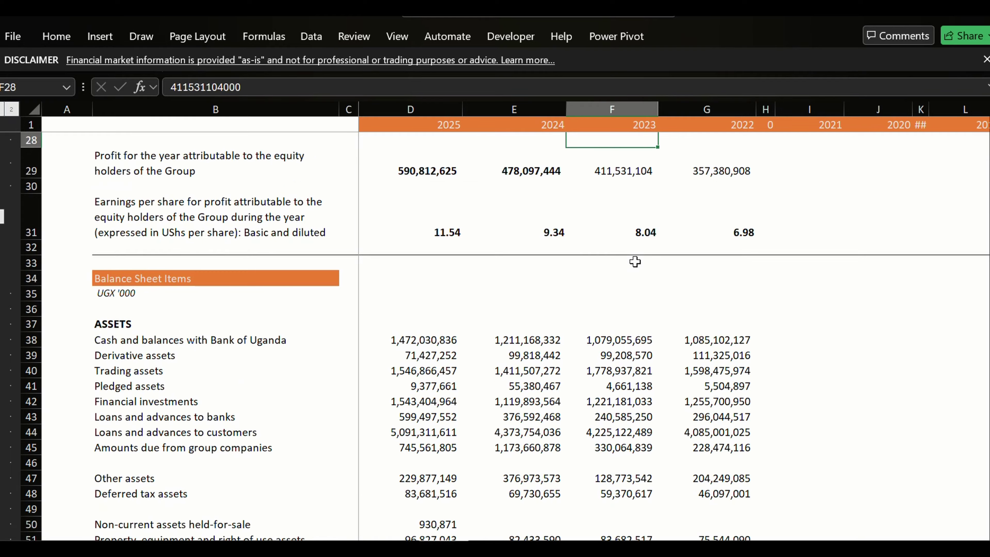
Examine the 2023 balance sheet column from the assets down to Total equity and liabilities and the Check row
key("Down")
key("Down")
key("Down")
key("Down")
key("Down")
key("Down")
key("Down")
key("Down")
key("Down")
key("Down")
key("Down")
key("Down")
key("Down")
key("Down")
key("Down")
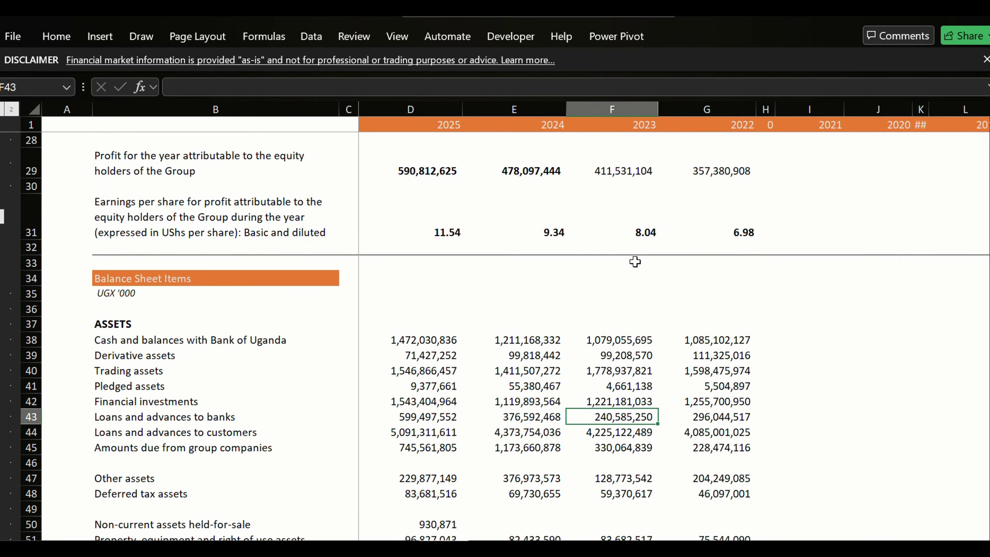
key("Up")
key("Up")
key("Up")
key("Up")
key("Up")
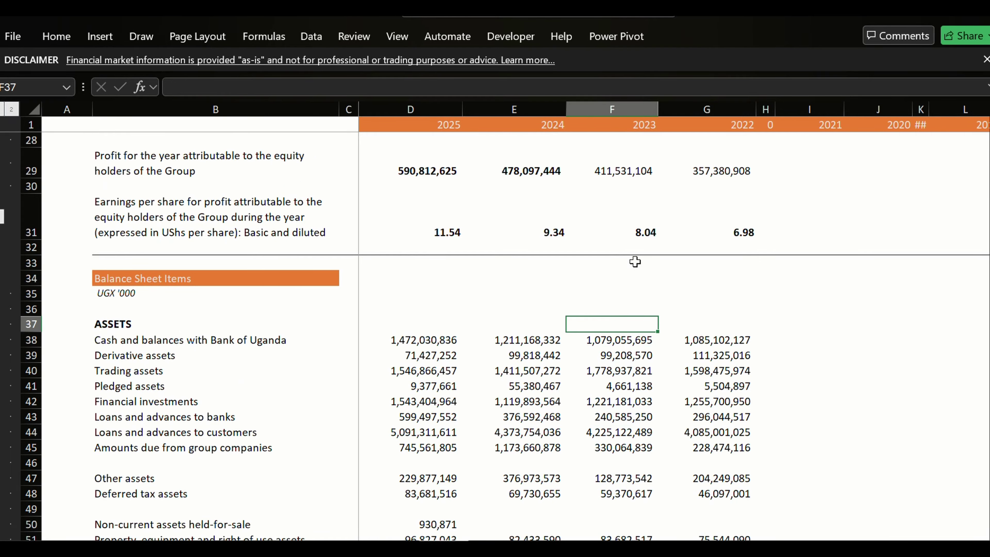
key("Down")
key("Down")
key("Down")
key("Down")
key("Down")
key("Down")
key("Down")
key("Down")
key("Down")
key("Down")
key("Down")
key("Down")
key("Down")
key("Down")
key("Down")
key("Down")
key("Down")
key("Down")
key("Down")
key("Down")
key("Down")
key("Down")
key("Down")
key("Down")
key("Down")
key("Down")
key("Down")
key("Down")
key("Down")
key("Down")
key("Down")
key("Down")
key("Down")
key("Down")
key("Down")
key("Down")
key("Down")
key("Down")
key("Down")
key("Down")
key("Down")
key("Up")
key("Up")
key("Up")
key("Up")
key("Up")
key("Up")
key("Up")
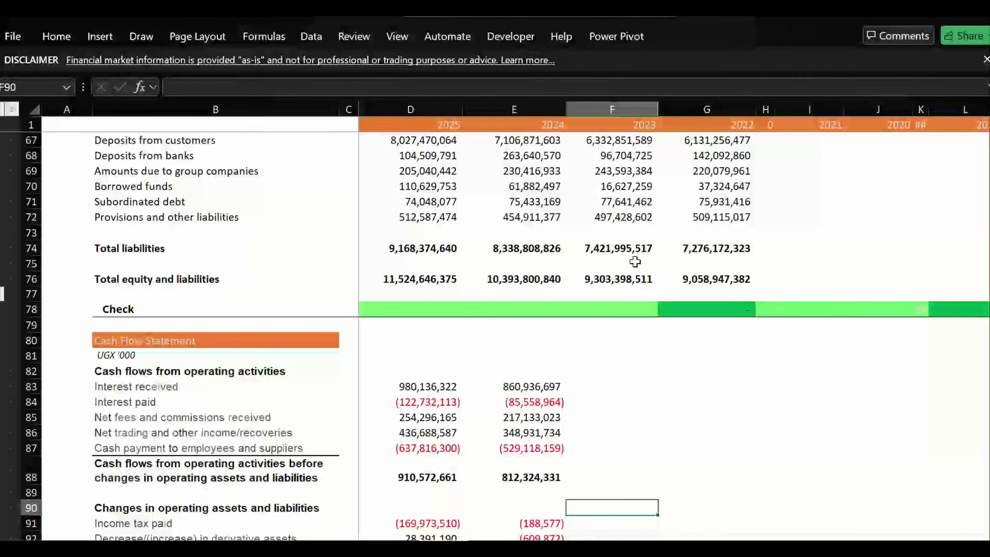
Examine the 2025 and 2024 cash flow statement figures down to the start of the Other Line Items section
key("Left")
key("Left")
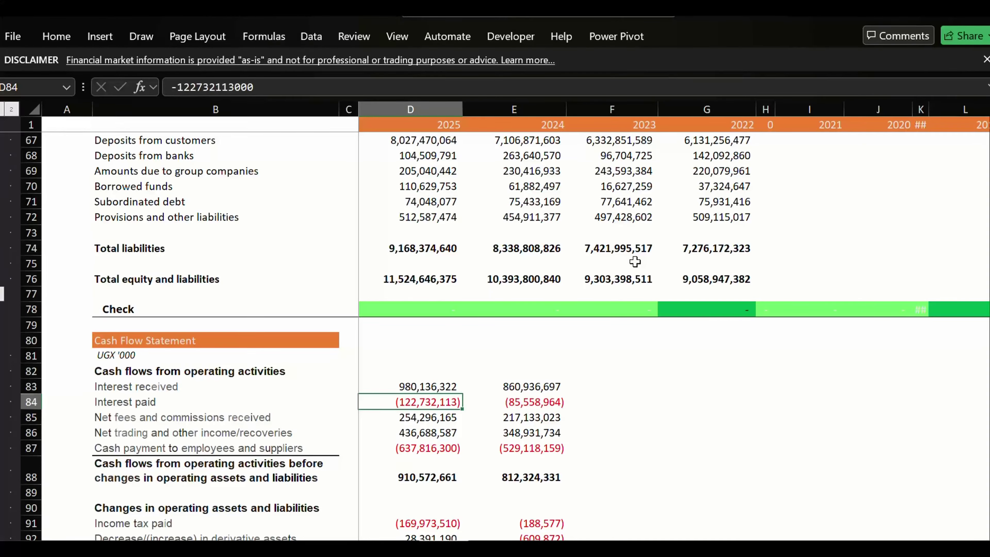
key("Down")
key("Down")
key("Down")
key("Down")
key("Down")
key("Down")
key("Down")
key("Down")
key("Down")
key("Down")
key("Down")
key("Down")
key("Down")
key("Down")
key("Down")
key("Down")
key("Down")
key("Down")
key("Down")
key("Down")
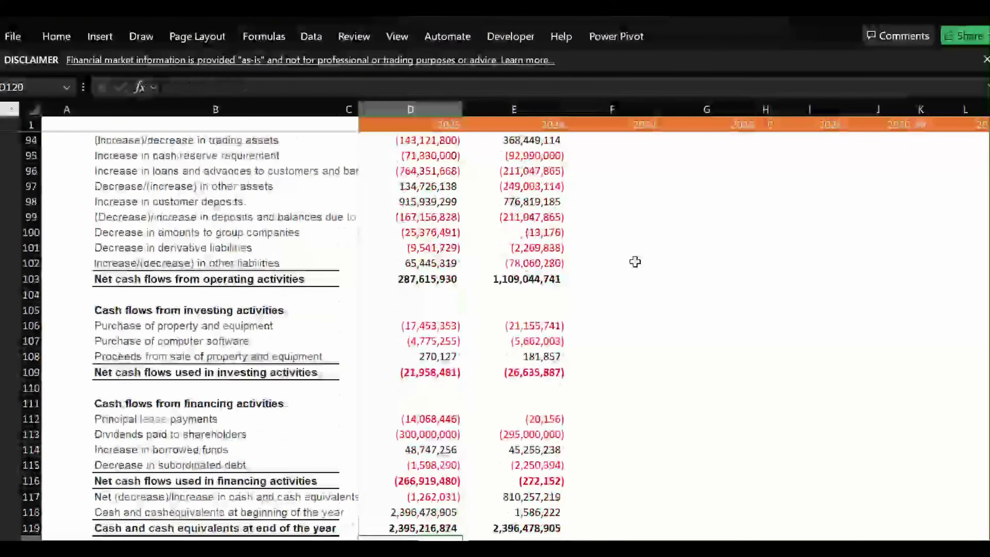
key("Down")
key("Down")
key("Down")
key("Down")
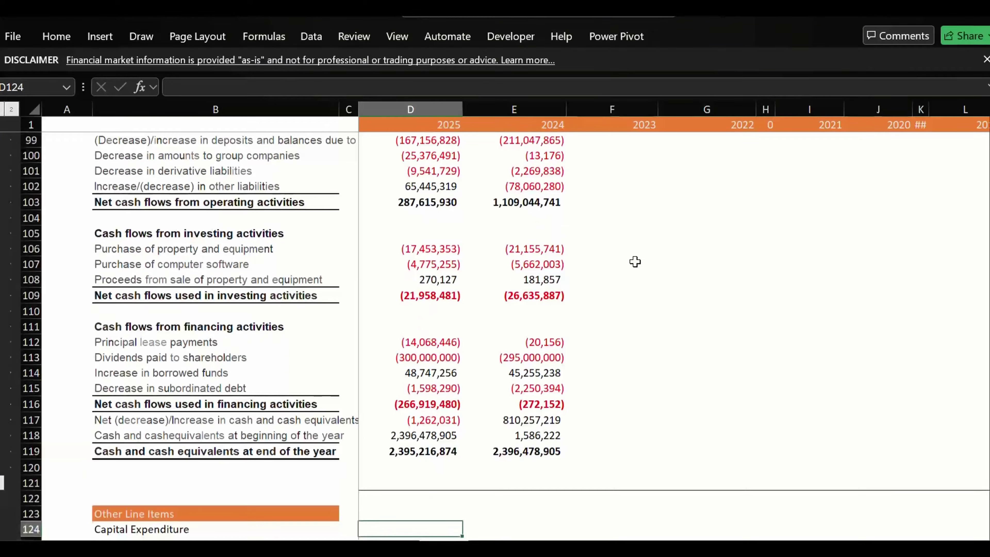
Examine the Other Line Items rows from Capital Expenditure to Total Current Liabilities and the start of the Price Movements table
key("Up")
key("Up")
key("Down")
key("Down")
key("Down")
key("Down")
key("Down")
key("Down")
key("Down")
key("Down")
key("Down")
key("Down")
key("Down")
key("Down")
key("Down")
key("Down")
key("Down")
key("Down")
key("Down")
key("Down")
key("Down")
key("Down")
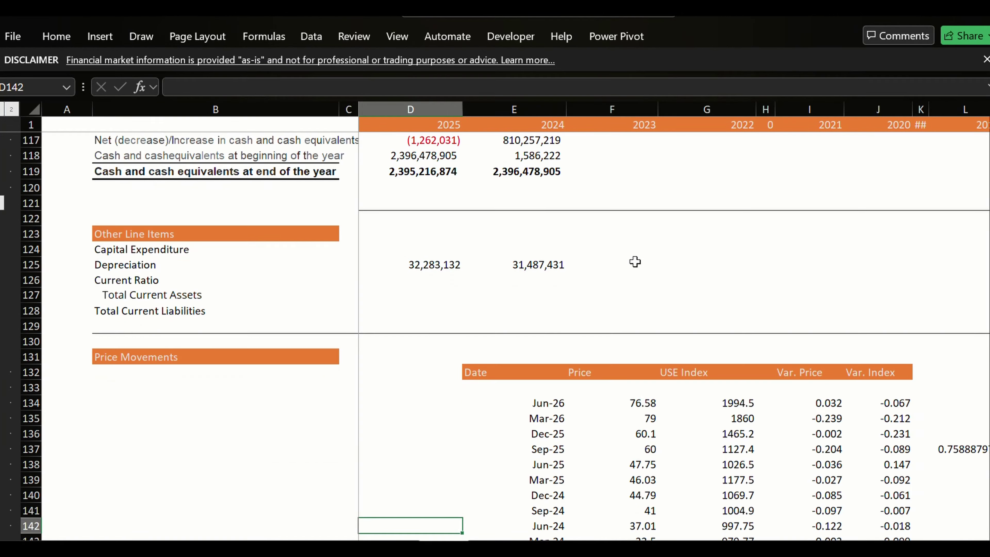
key("Up")
key("Up")
key("Up")
key("Up")
key("Up")
key("Up")
key("Up")
key("Up")
key("Up")
key("Up")
key("Up")
key("Up")
key("Up")
key("Up")
key("Up")
key("Up")
key("Up")
key("Up")
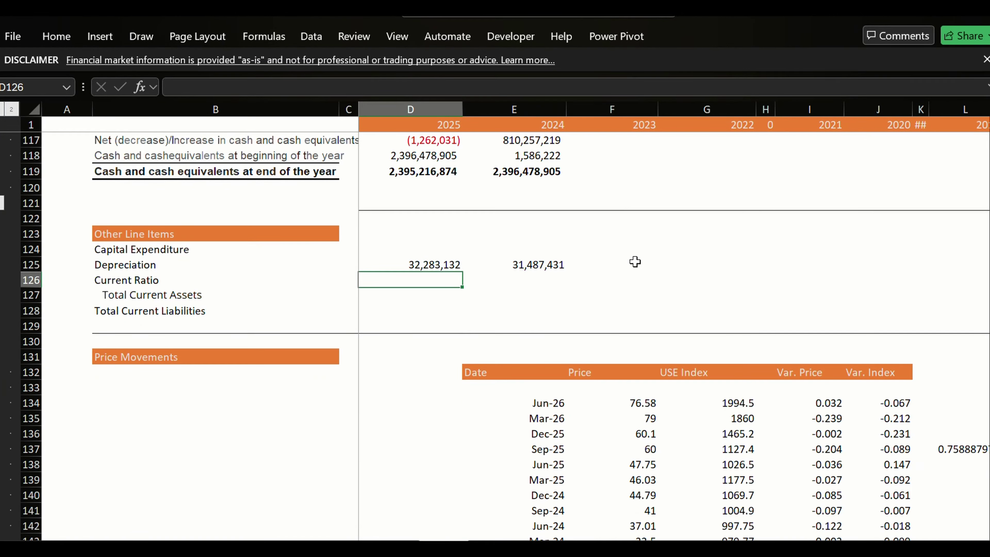
key("Down")
key("Down")
key("Up")
key("Left")
key("Up")
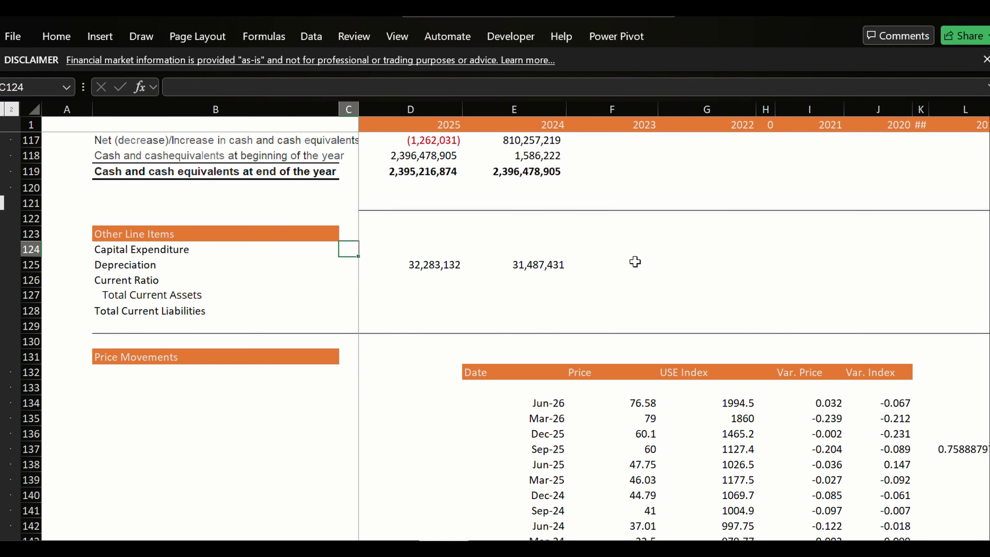
Examine the Income Statement Items section from the start of the sheet down to the Depreciation row
key("Up")
key("Up")
key("Up")
key("Up")
key("Up")
key("Up")
key("Up")
key("Up")
key("Up")
key("Up")
key("Up")
key("Up")
key("Up")
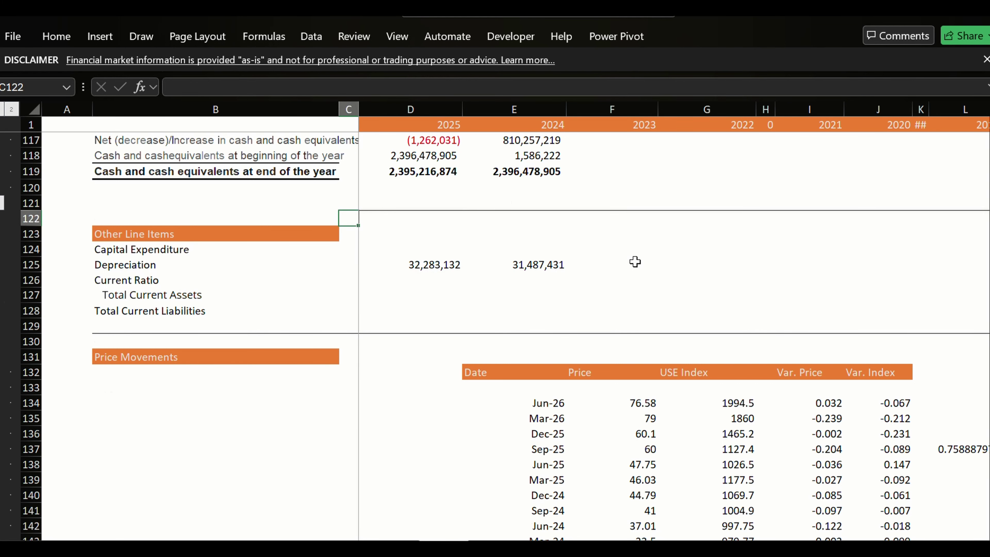
key("Left")
key("ctrl+Home")
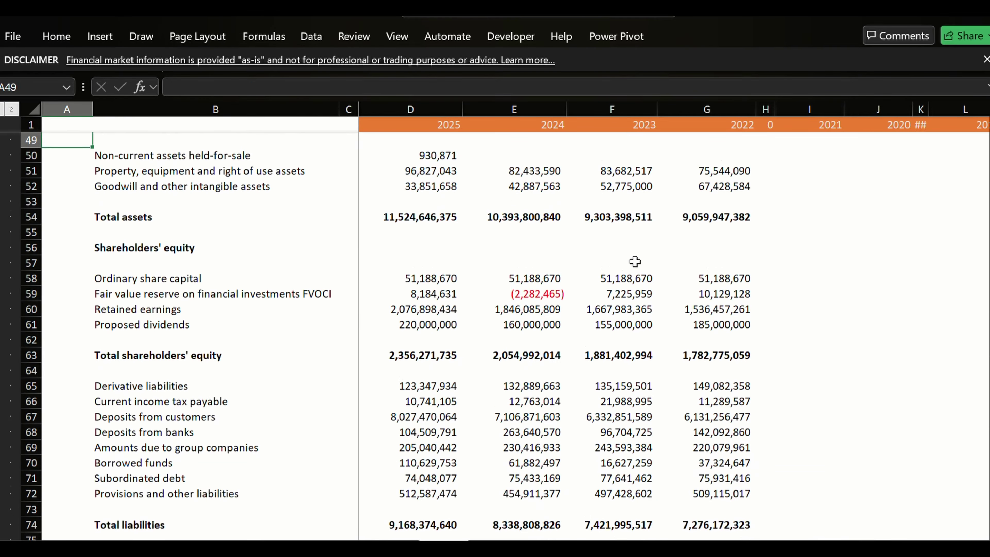
key("ctrl+Home")
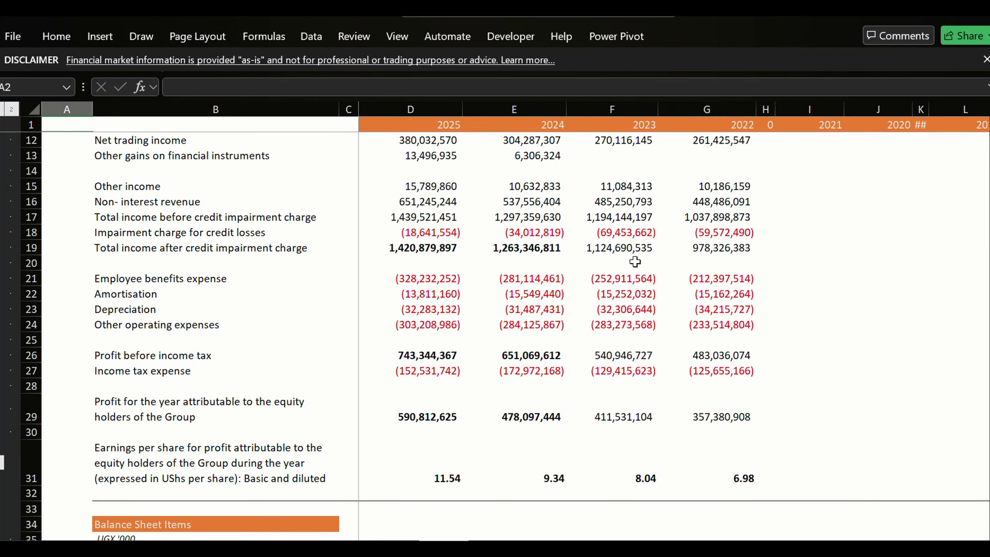
key("Down")
key("Down")
key("Down")
key("Down")
key("Down")
key("Down")
key("Down")
key("Down")
key("Down")
key("Down")
key("Down")
key("Down")
key("Down")
key("Down")
key("Down")
key("Down")
key("Down")
key("Down")
key("Down")
key("Down")
key("Down")
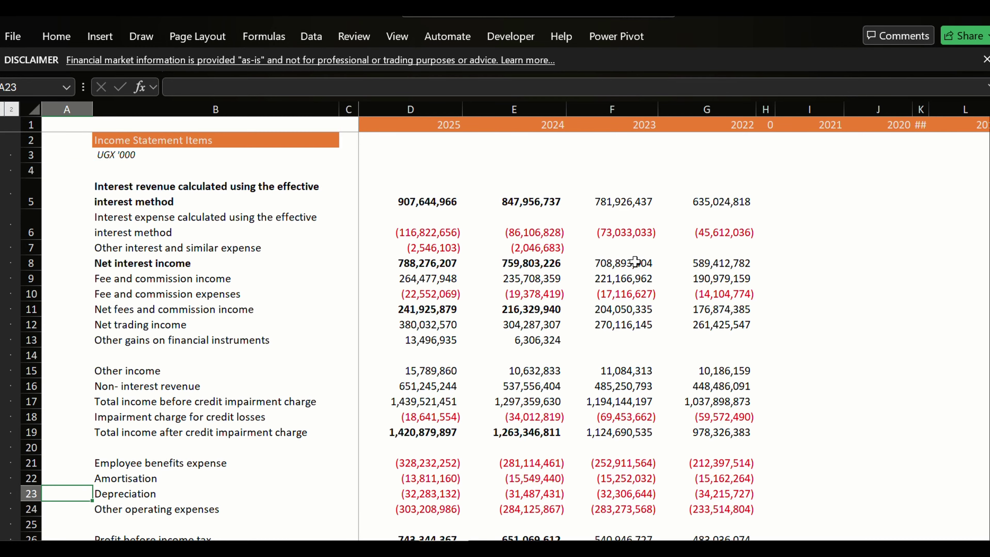
key("Right")
key("Right")
key("Right")
key("Left")
key("Left")
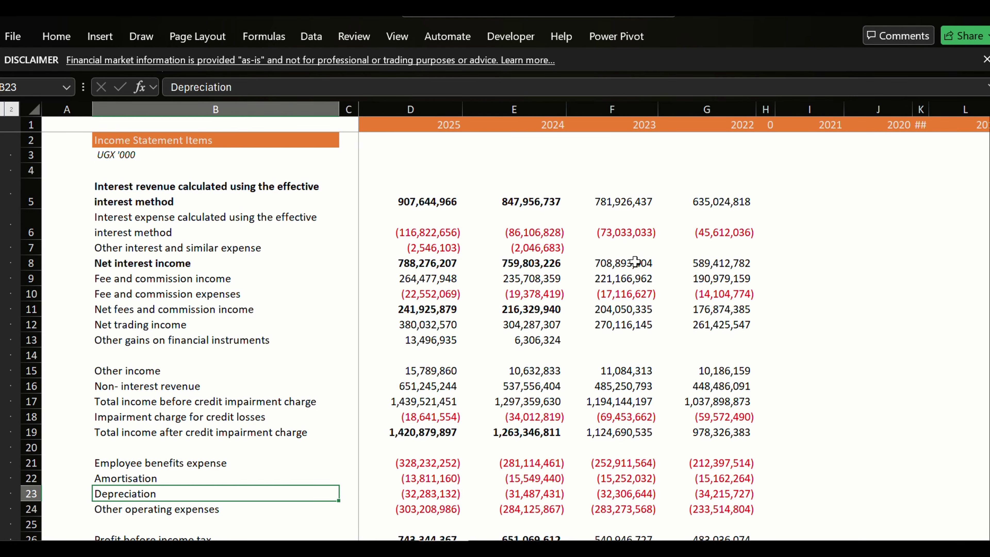
key("Left")
Review the equity, liabilities and cash flow statement rows down to the Other Line Items heading in row 123
key("ctrl+Down")
key("ctrl+Up")
key("Down")
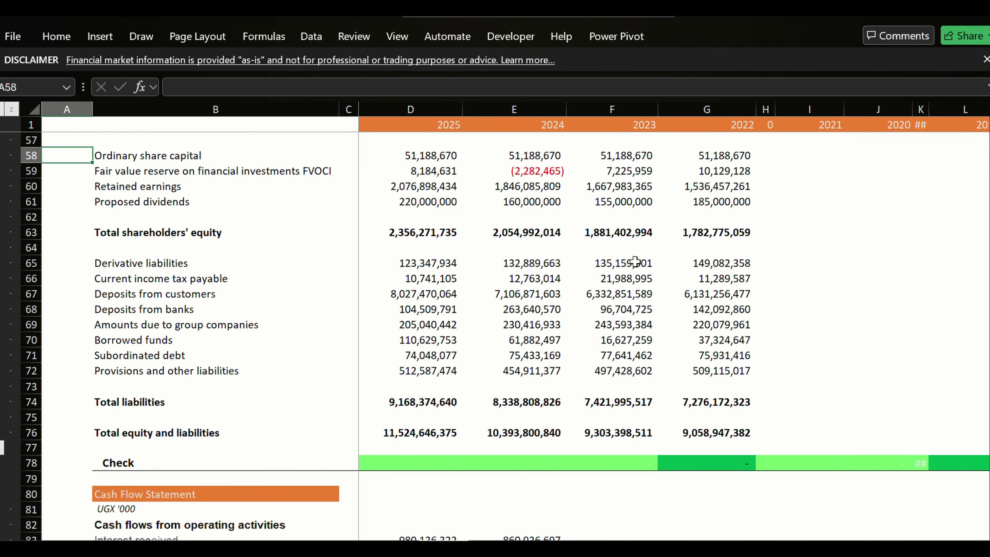
key("Down")
key("Down")
key("Down")
key("Down")
key("Down")
key("Down")
key("Down")
key("Down")
key("Down")
key("Down")
key("Down")
key("Down")
key("Down")
key("Down")
key("Down")
key("Down")
key("Down")
key("Down")
key("Down")
key("Down")
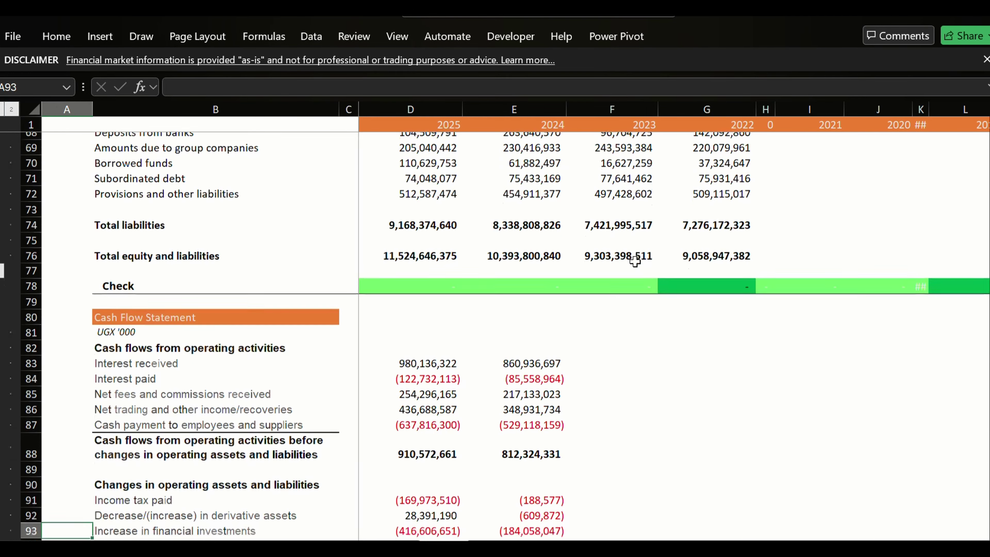
key("Down")
key("Down")
key("Down")
key("Down")
key("Down")
key("Down")
key("Down")
key("Down")
key("Down")
key("Up")
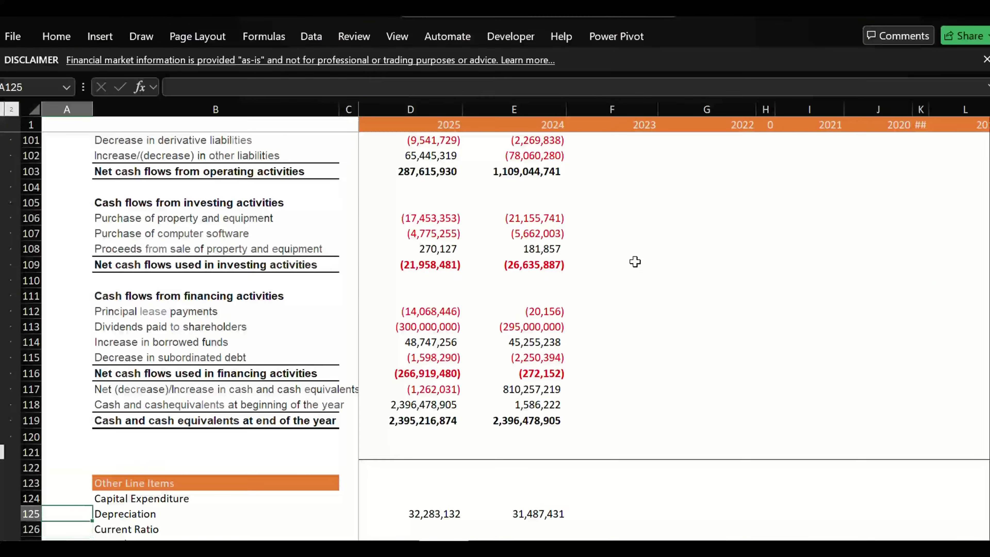
key("Up")
key("Up")
key("Down")
key("Down")
key("Down")
key("Down")
key("Down")
key("Down")
key("Down")
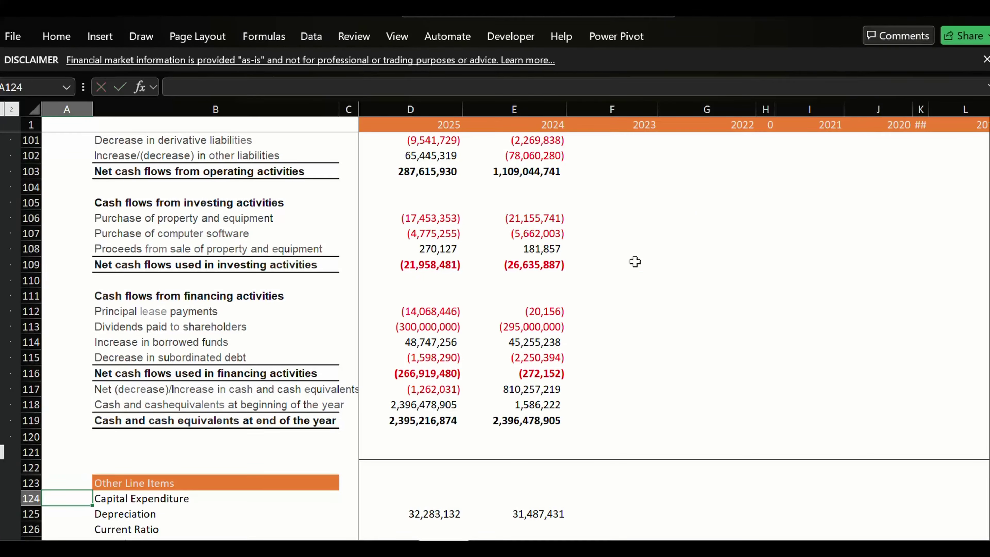
key("Up")
key("Up")
key("Up")
key("Up")
key("Up")
key("Up")
key("Up")
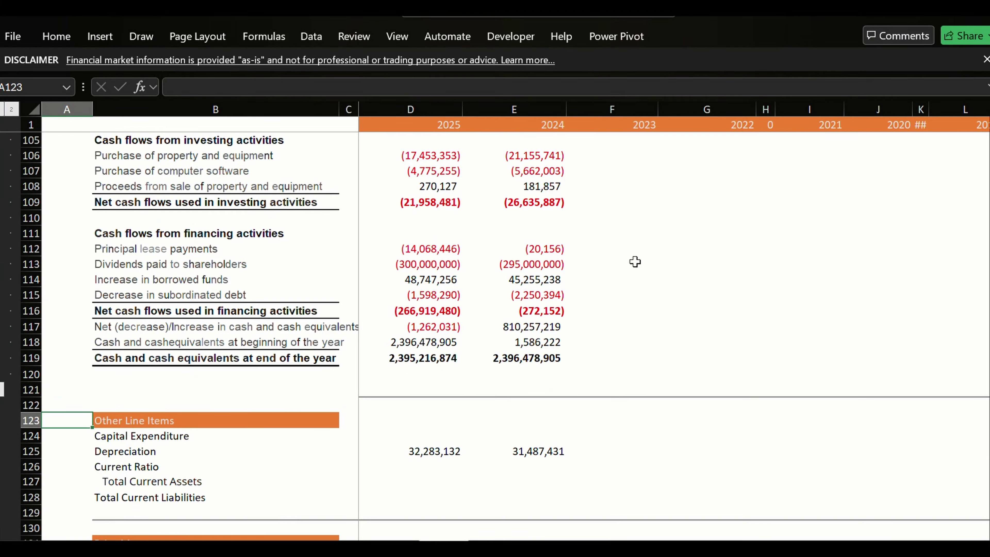
Apply only the formatting of the Total Current Assets label in B127 to the Total Current Liabilities label in B128
key("Down")
key("Down")
key("Right")
key("Down")
key("Down")
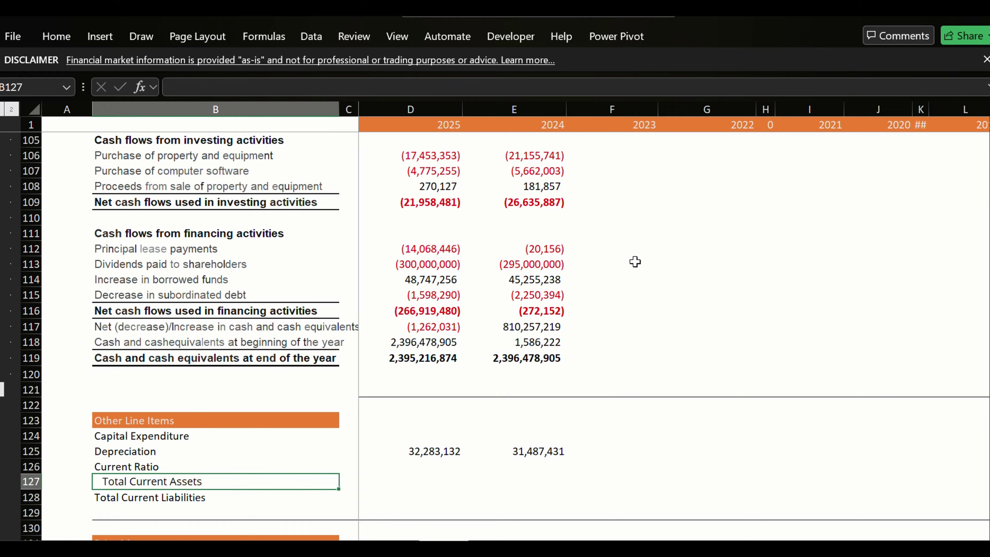
key("Down")
key("Up")
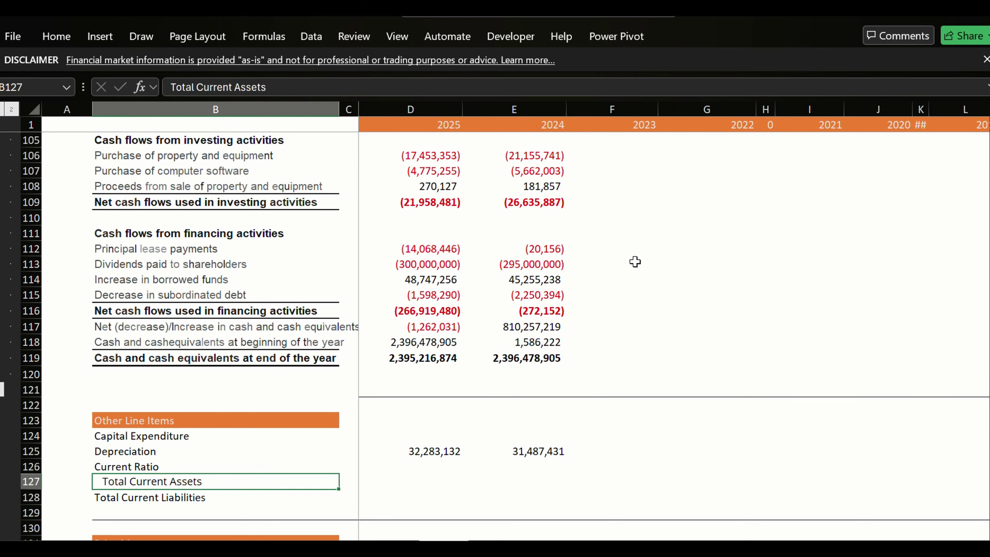
key("ctrl+c")
key("Down")
key("ctrl+alt+v")
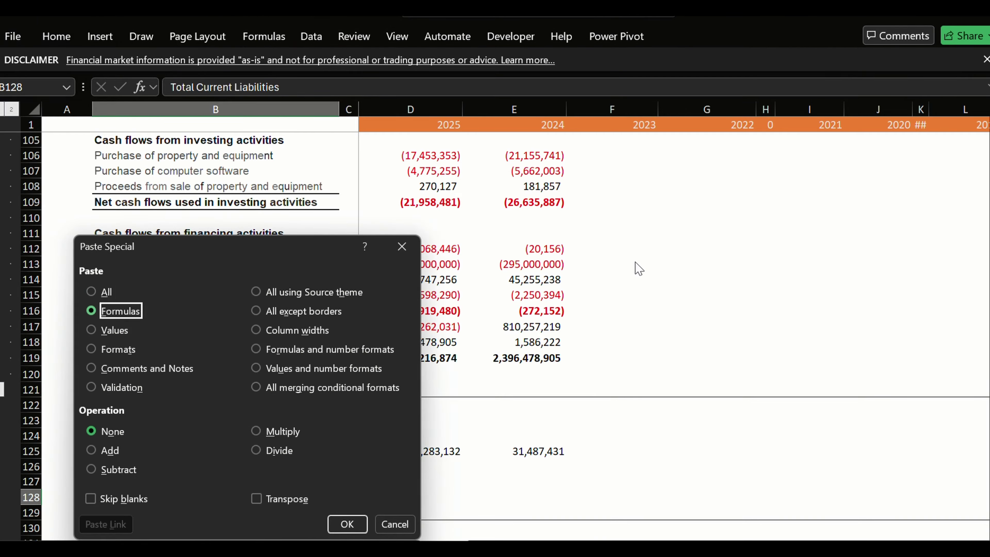
key("Down")
key("Down")
key("Return")
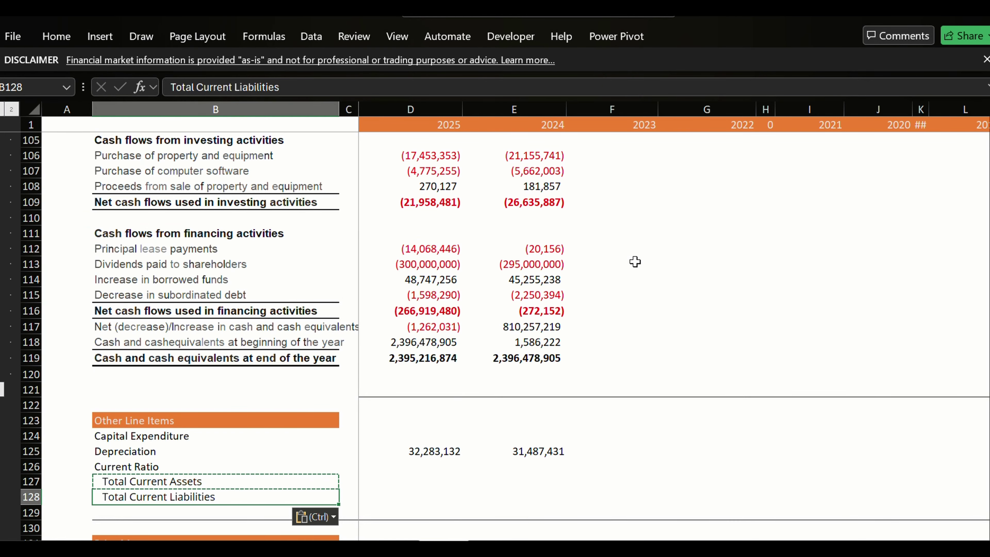
key("Escape")
key("Right")
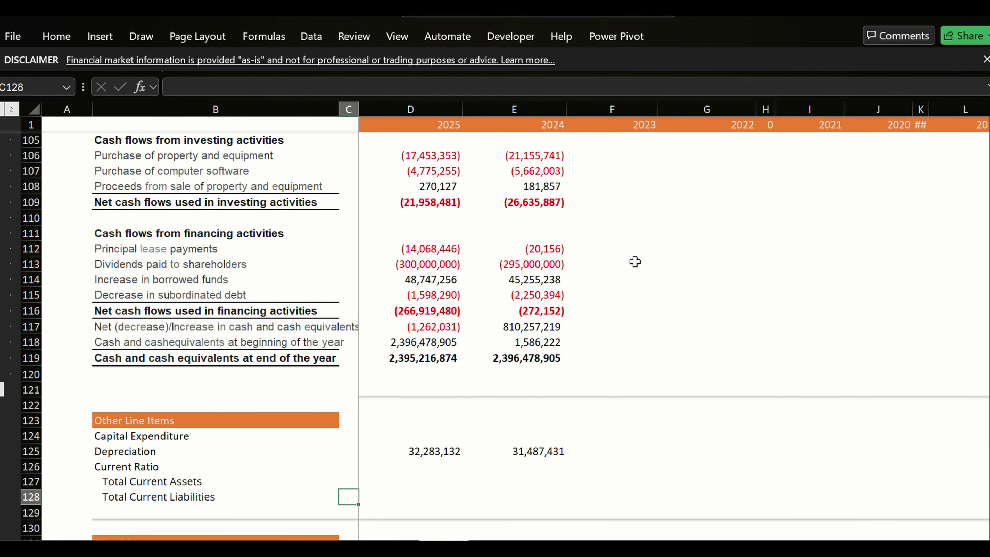
Check the Total Current Assets and Total Current Liabilities rows and their empty 2025 cells in the Other Line Items section
key("Left")
key("Up")
key("Right")
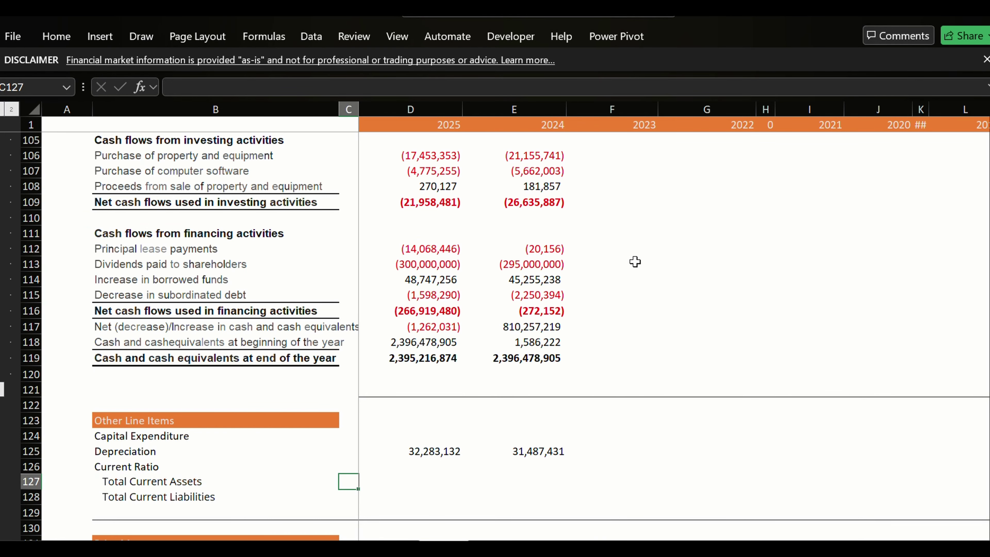
key("Left")
key("Down")
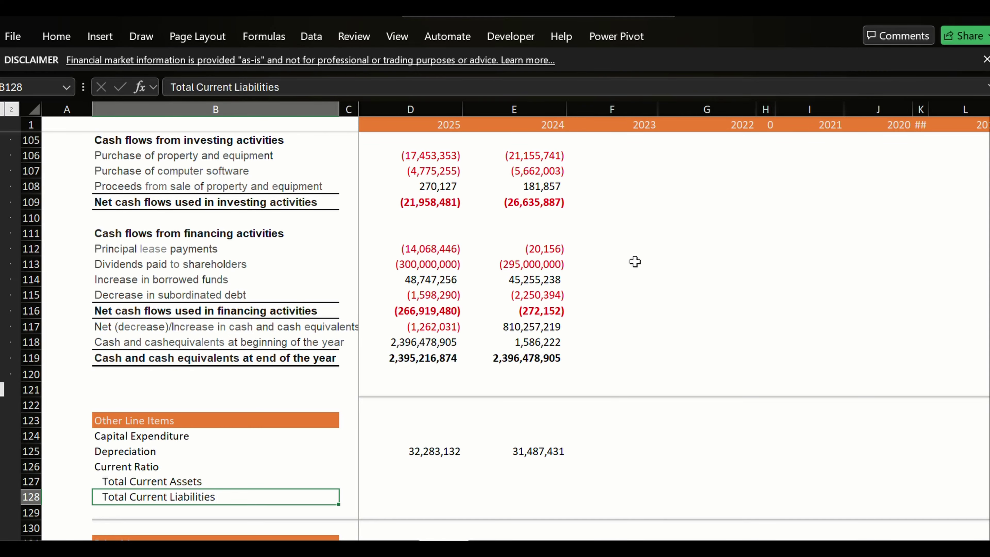
key("Up")
key("Right")
key("Right")
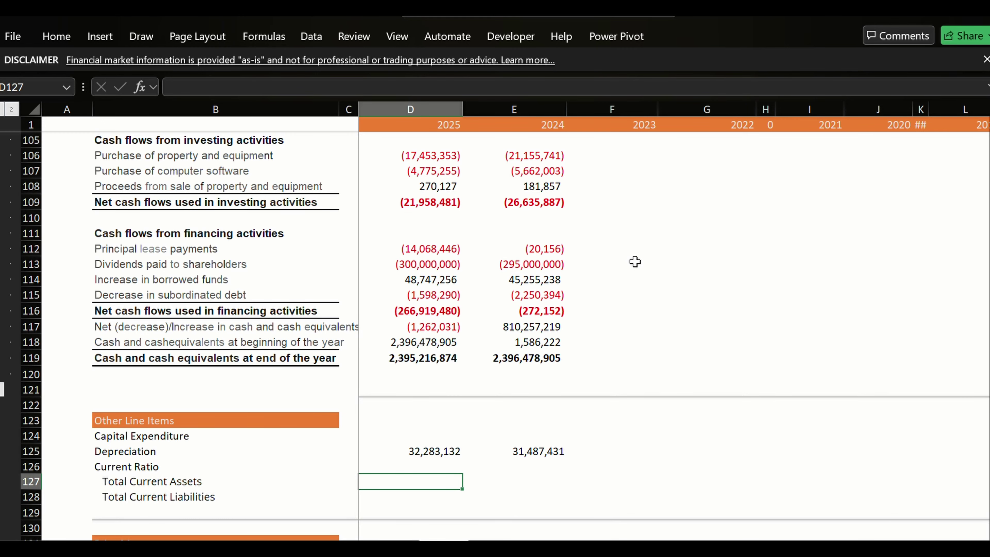
Examine the Price Movements table, moving across its Jun-26 row from the date to the index variation formula
key("Down")
key("Down")
key("Down")
key("Down")
key("Down")
key("Down")
key("Down")
key("Down")
key("Down")
key("Down")
key("Down")
key("Down")
key("Down")
key("Down")
key("Down")
key("Down")
key("Down")
key("Down")
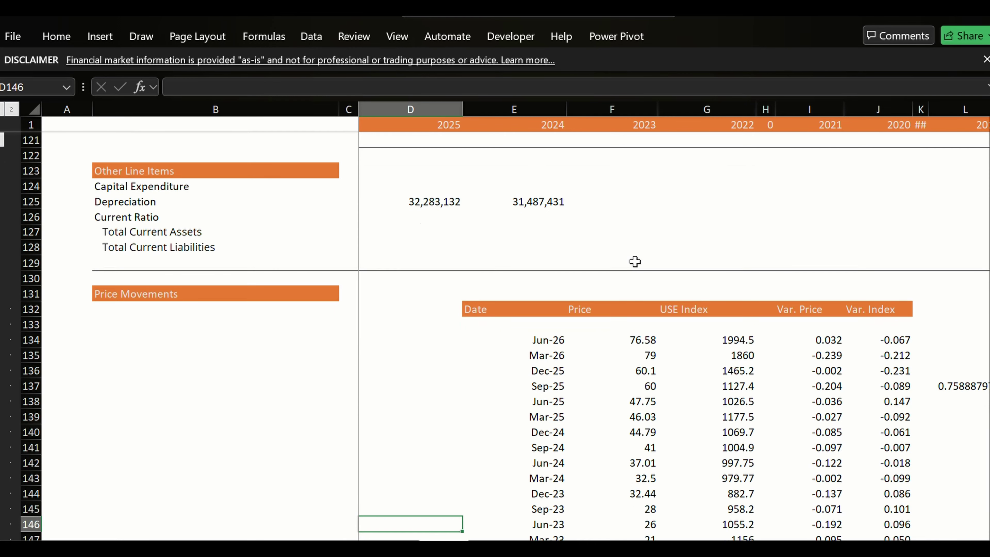
key("Right")
key("Up")
key("Up")
key("Up")
key("Up")
key("Up")
key("Up")
key("Up")
key("Up")
key("Up")
key("Up")
key("Up")
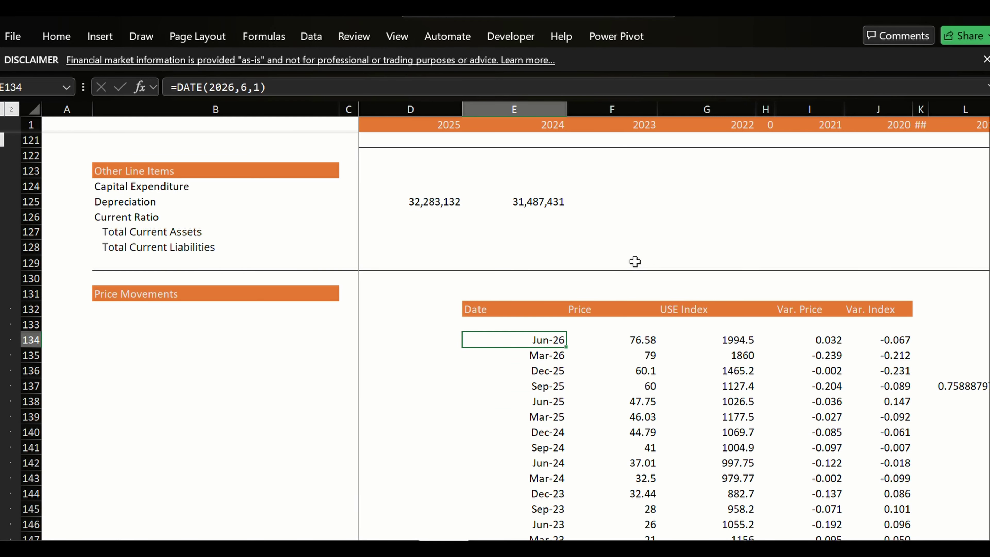
key("ctrl+shift+Right")
key("ctrl+shift+Right")
key("Right")
key("Right")
key("Right")
key("Right")
key("Right")
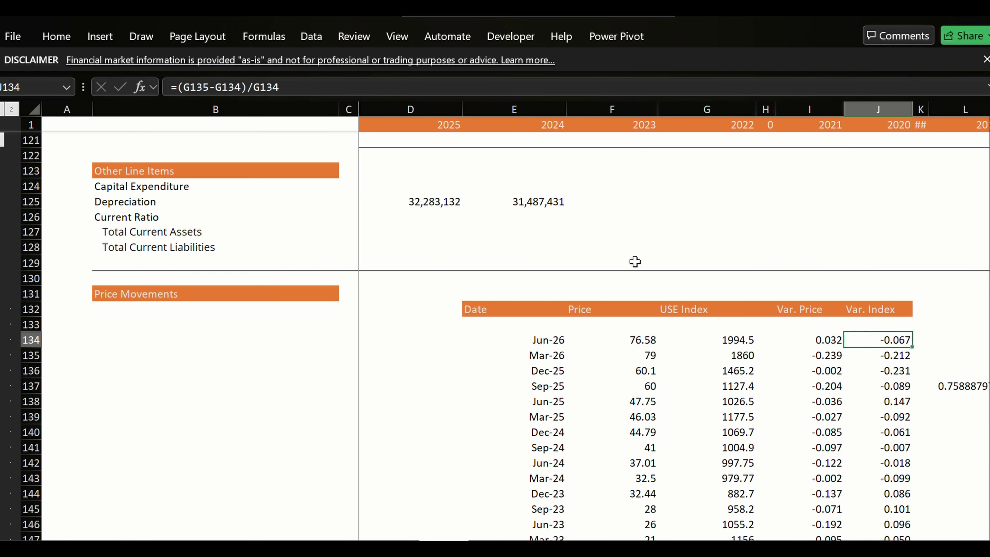
Review the valuation sheet from the sensitivity tables through the Discounted Cash Flow Schedule up to the WACC section
key("ctrl+Page_Up")
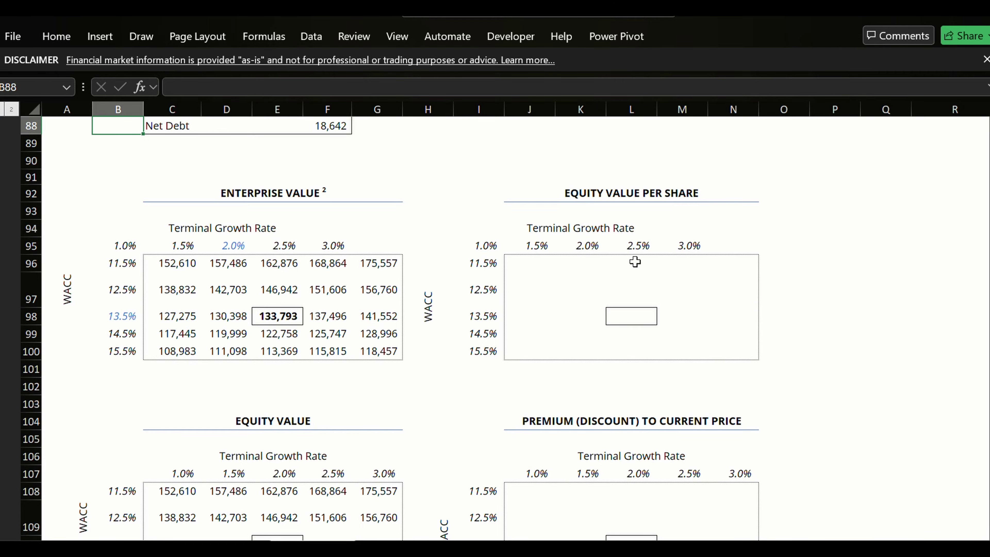
key("Page_Up")
key("Page_Up")
key("Page_Up")
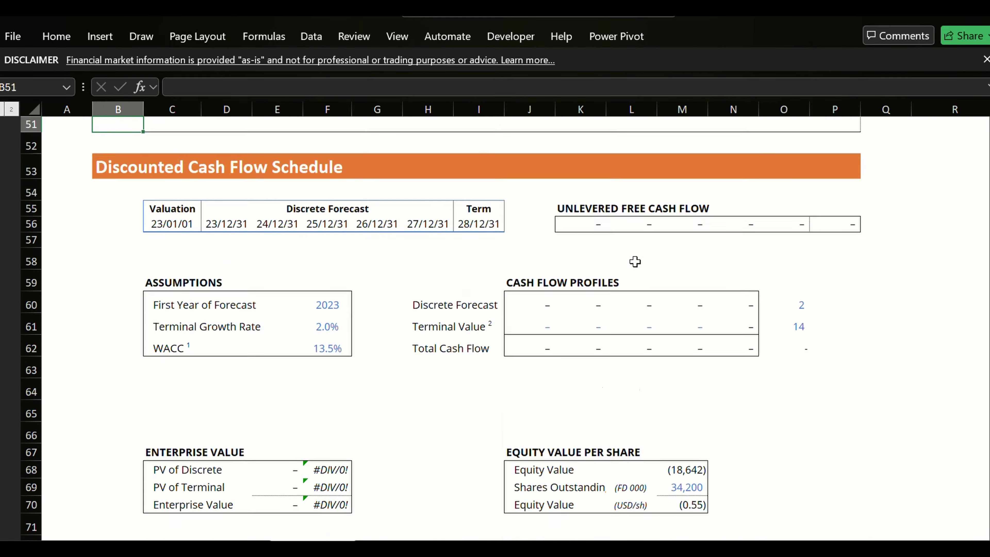
key("Page_Up")
key("Page_Up")
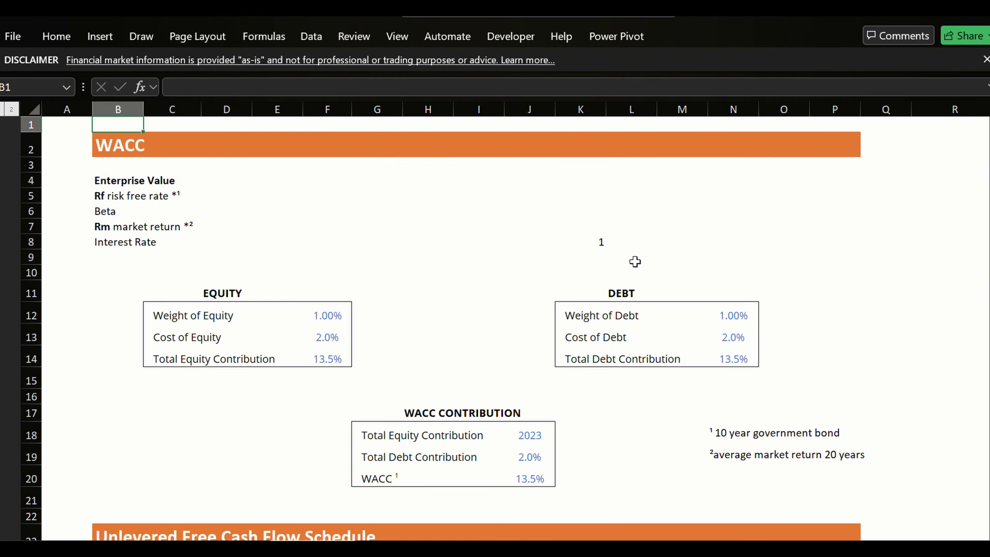
Review the criteria on the financials sheet from the Ratios section up to the Intrinsic Values heading
key("ctrl+Page_Up")
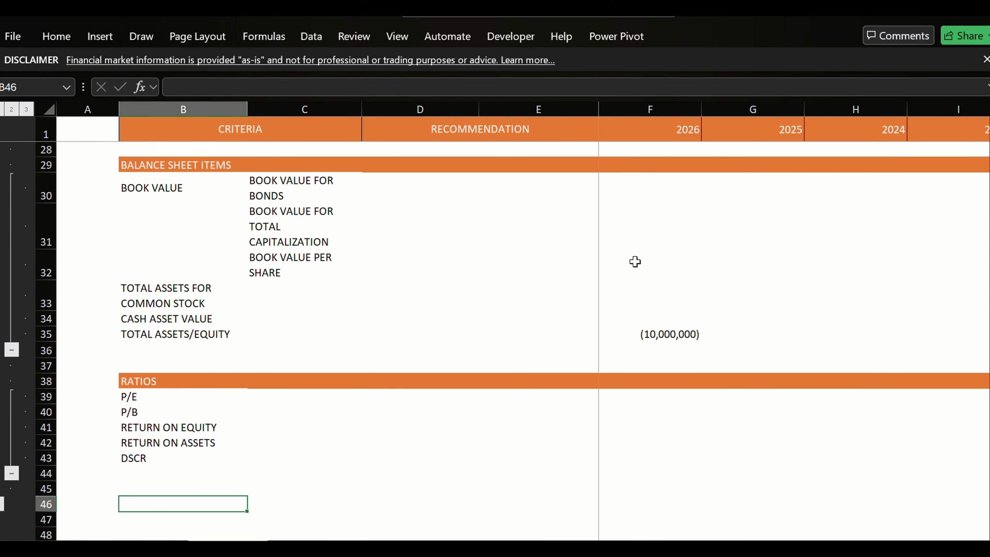
key("Up")
key("Up")
key("Up")
key("Up")
key("Up")
key("Up")
key("Up")
key("Up")
key("Up")
key("Up")
key("Up")
key("Up")
key("Up")
key("Up")
key("Up")
key("Up")
key("Up")
key("Up")
key("Up")
key("Up")
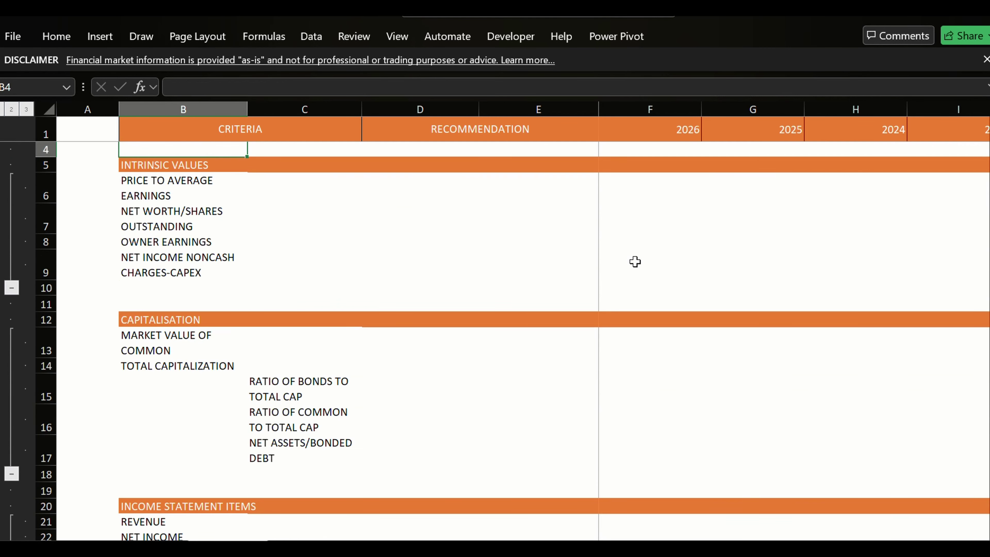
key("Down")
key("Down")
key("Up")
key("Up")
key("Up")
key("Up")
key("Up")
Start a formula in D6, the Recommendation cell for Price to Average Earnings, that references a cell on the PROFILE sheet
key("Right")
key("Down")
key("Down")
key("Down")
key("Down")
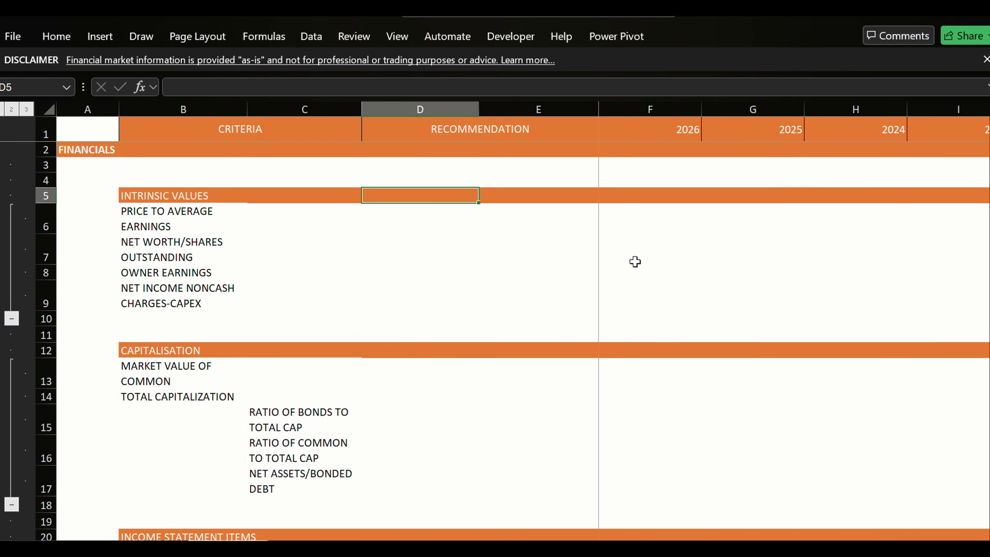
key("Down")
key("Down")
key("Up")
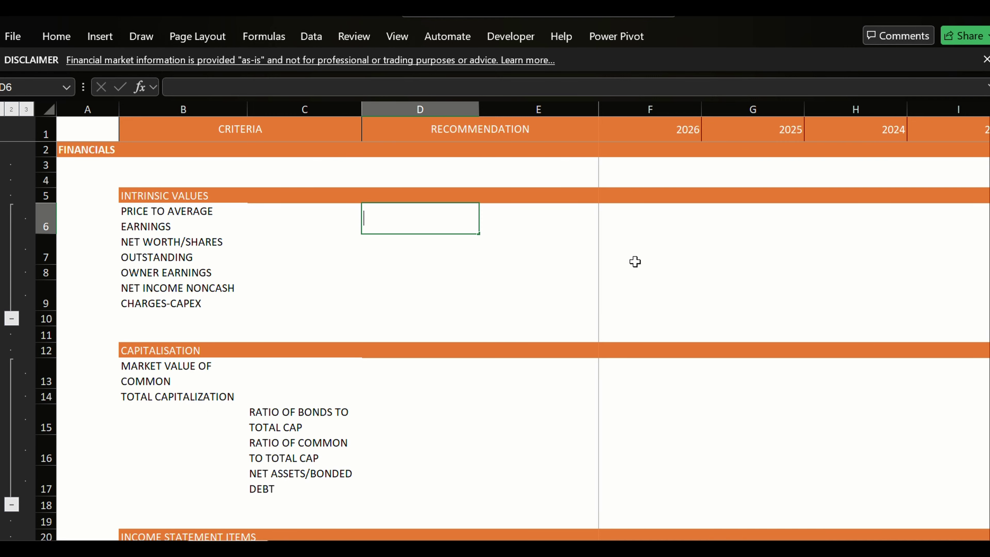
type("=")
key("ctrl+Page_Up")
key("Left")
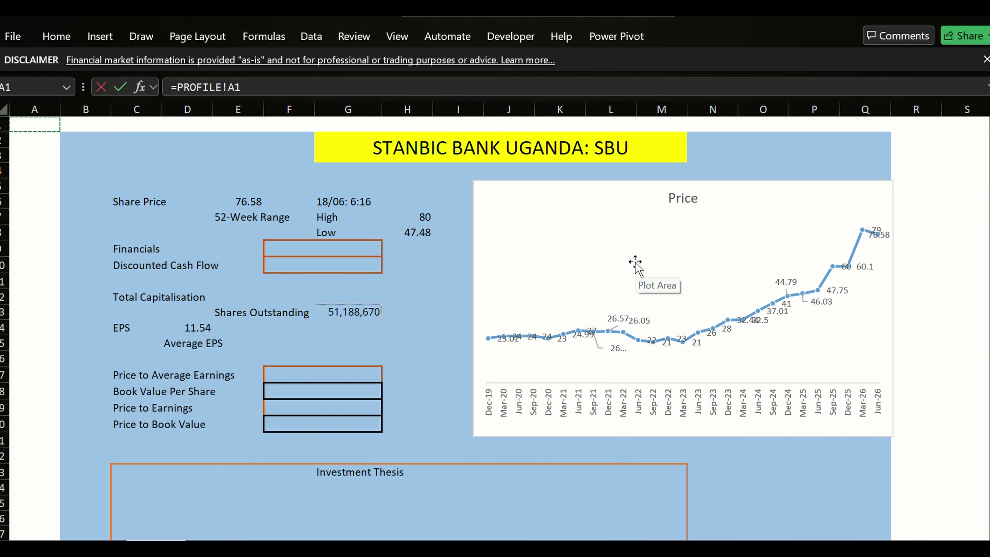